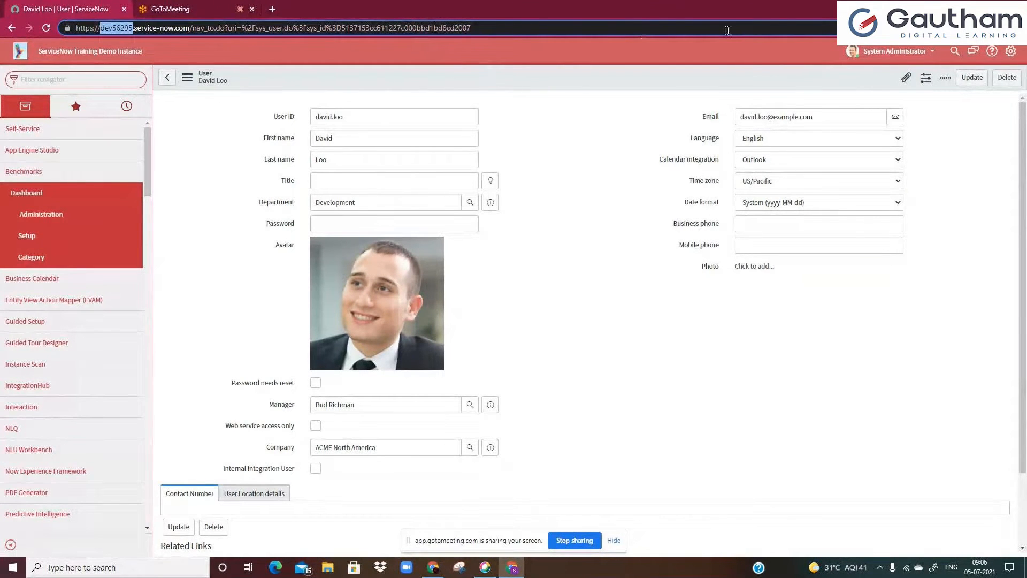
Open the user profile menu and then the global search field in the banner
left_click(863, 53)
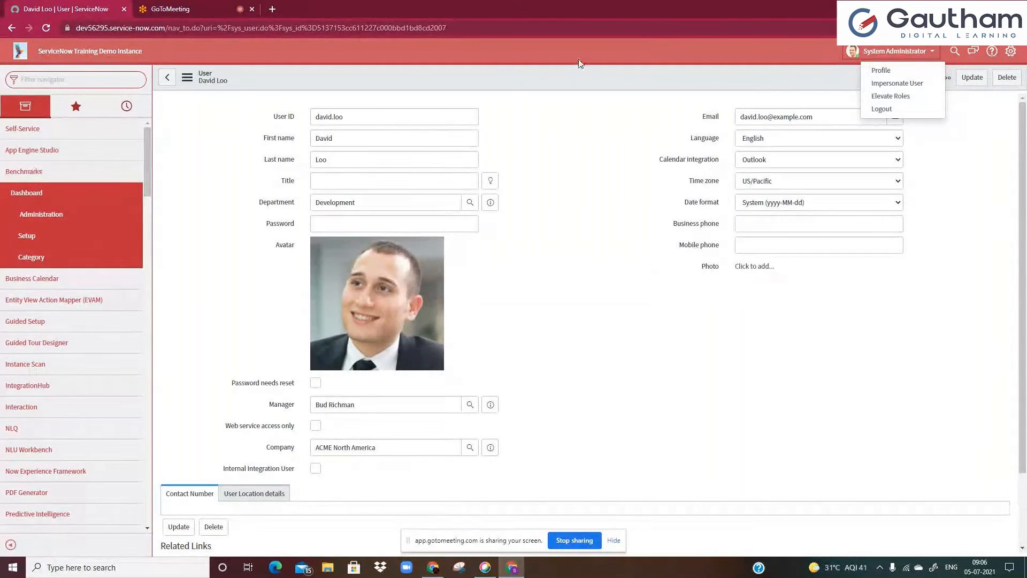
left_click(956, 52)
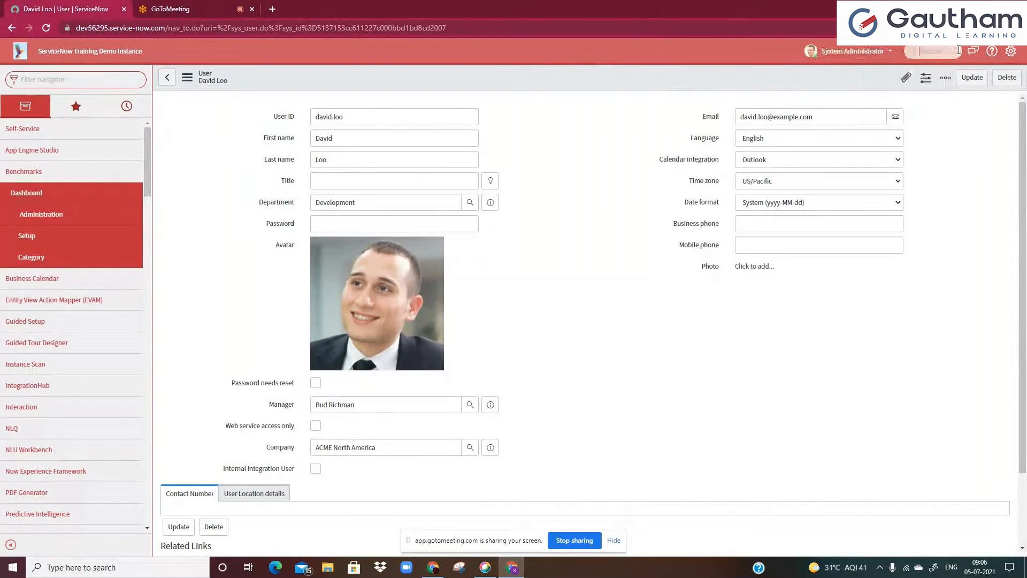
left_click(925, 52)
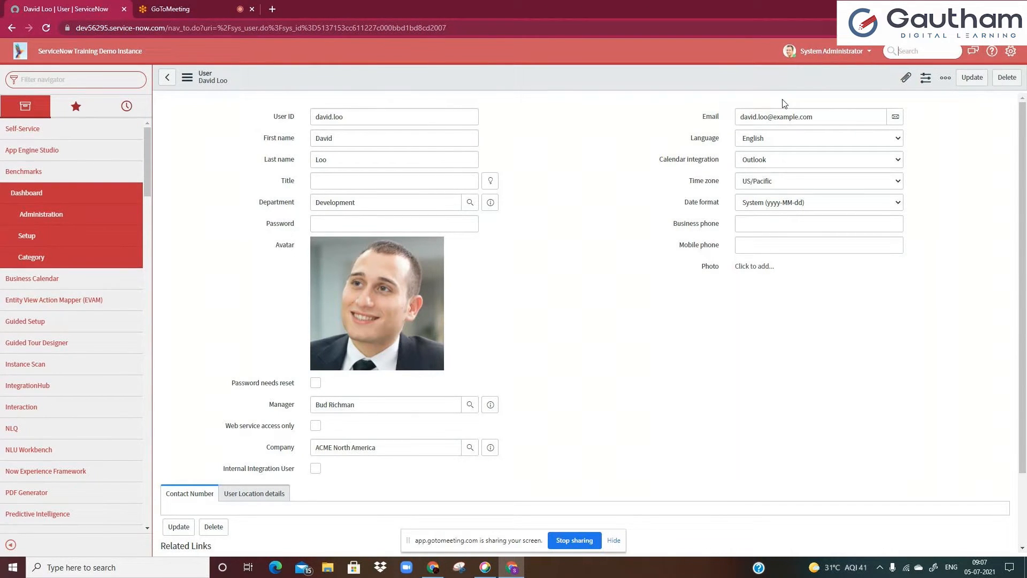
Open System Settings and browse its General, Lists and Forms sections before closing the dialog
left_click(1012, 52)
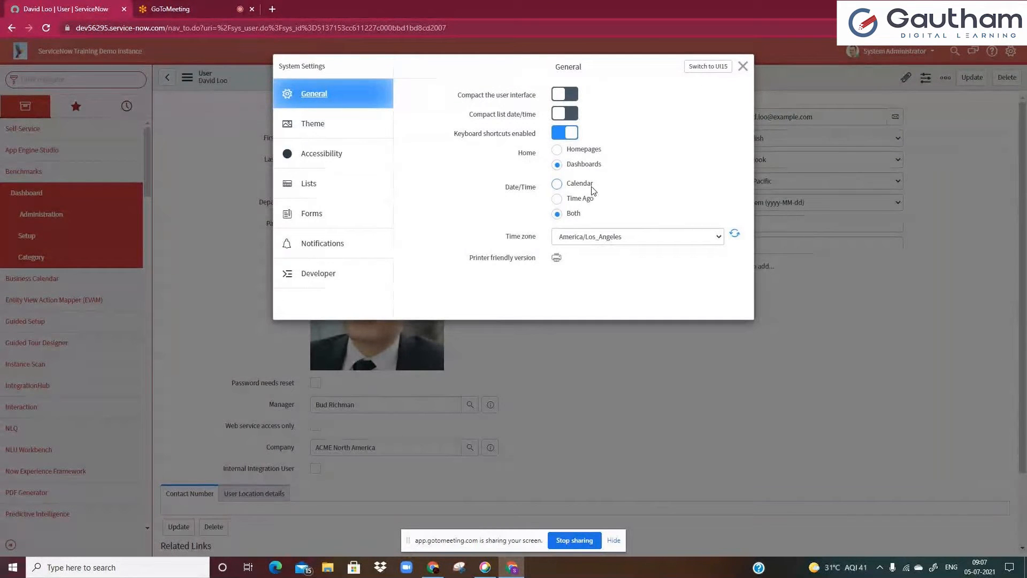
left_click(341, 192)
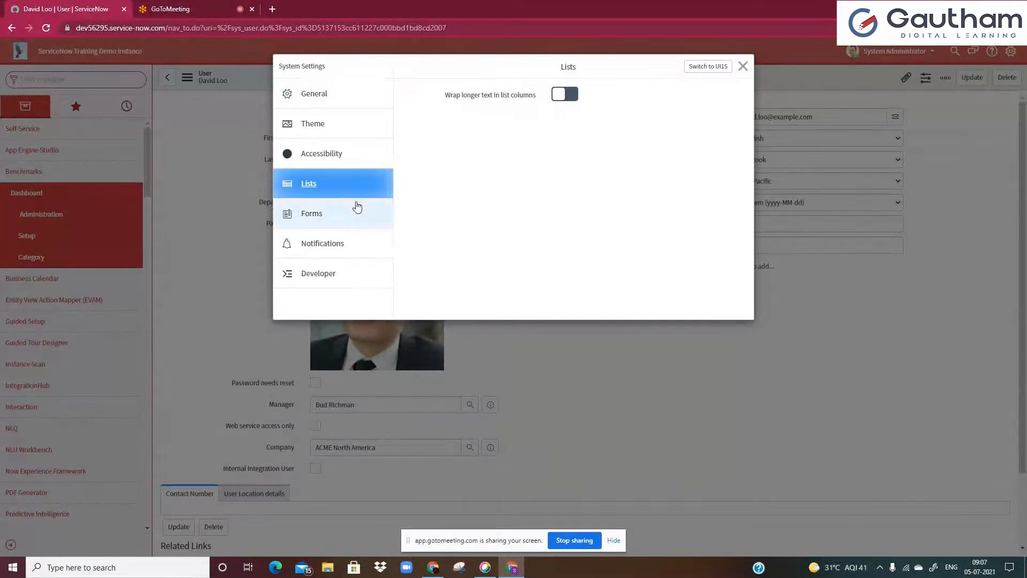
left_click(356, 210)
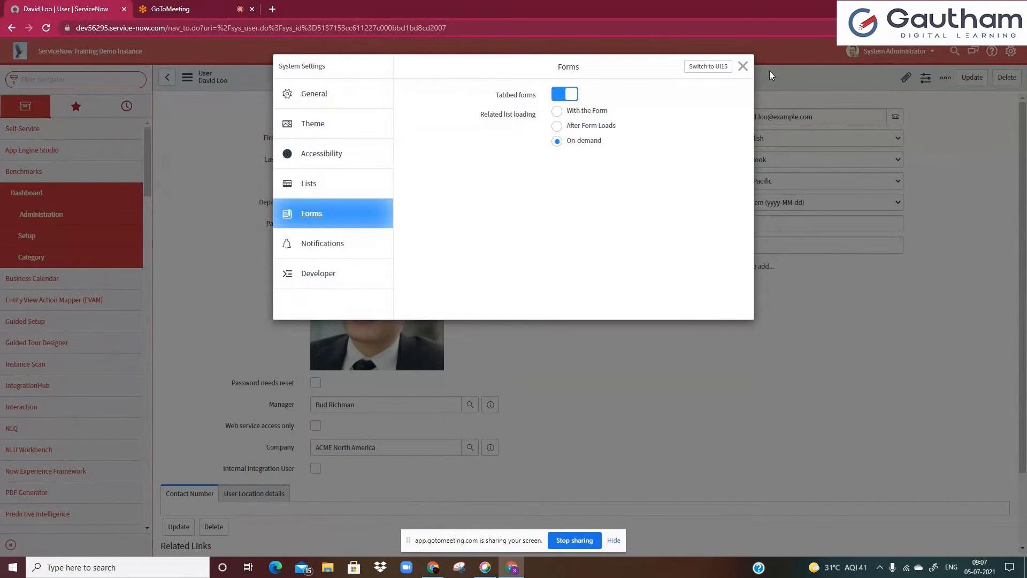
left_click(743, 65)
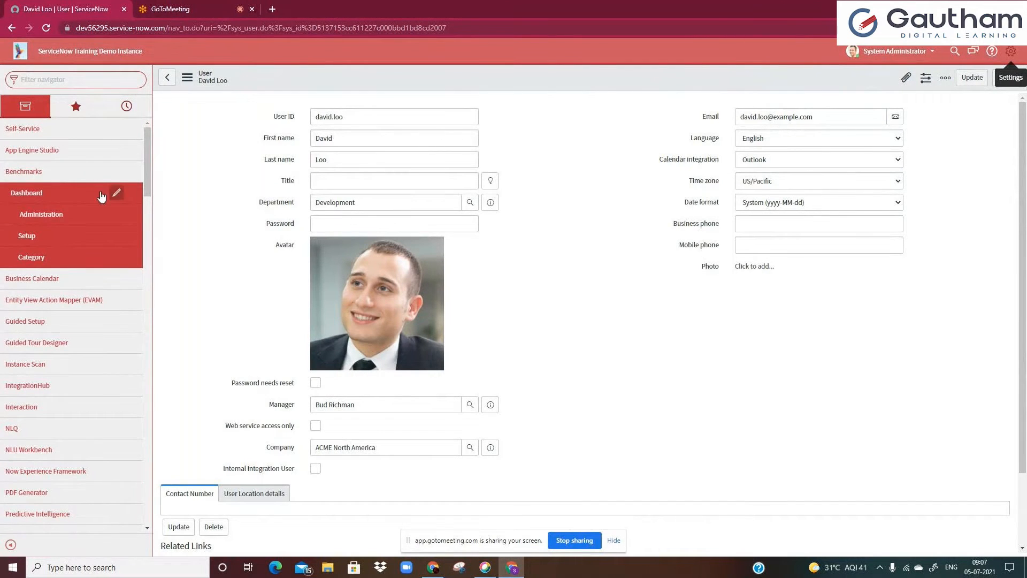
Browse the application navigator's Benchmarks dashboard and Self-Service modules, closing the dashboard tab that opened
left_click(60, 193)
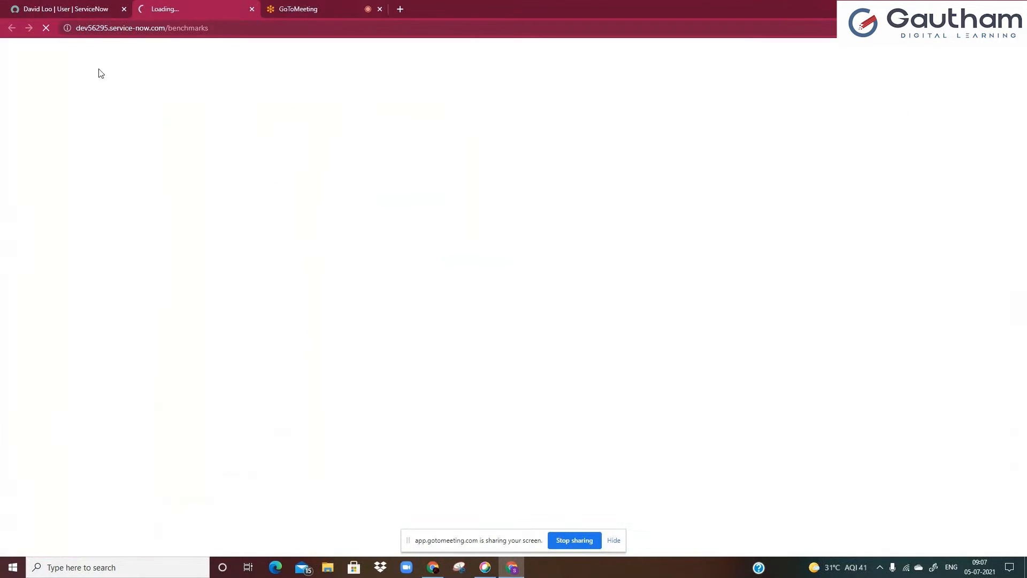
left_click(252, 10)
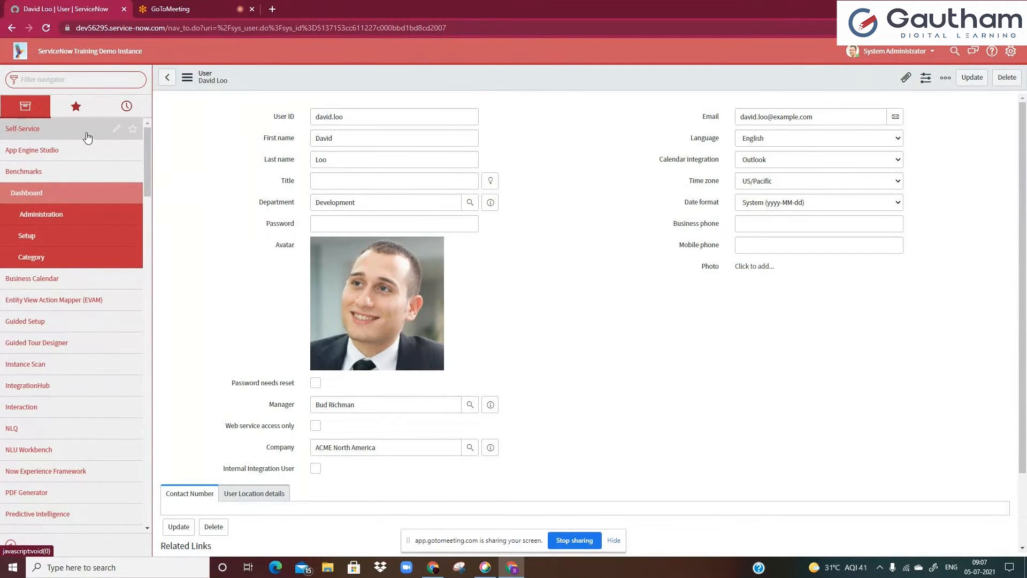
left_click(86, 134)
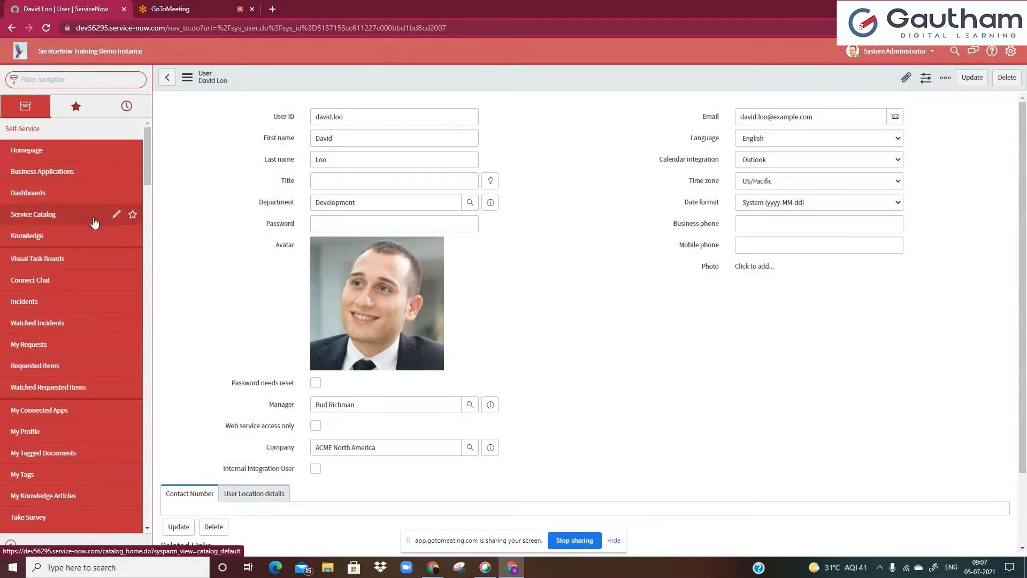
left_click(93, 134)
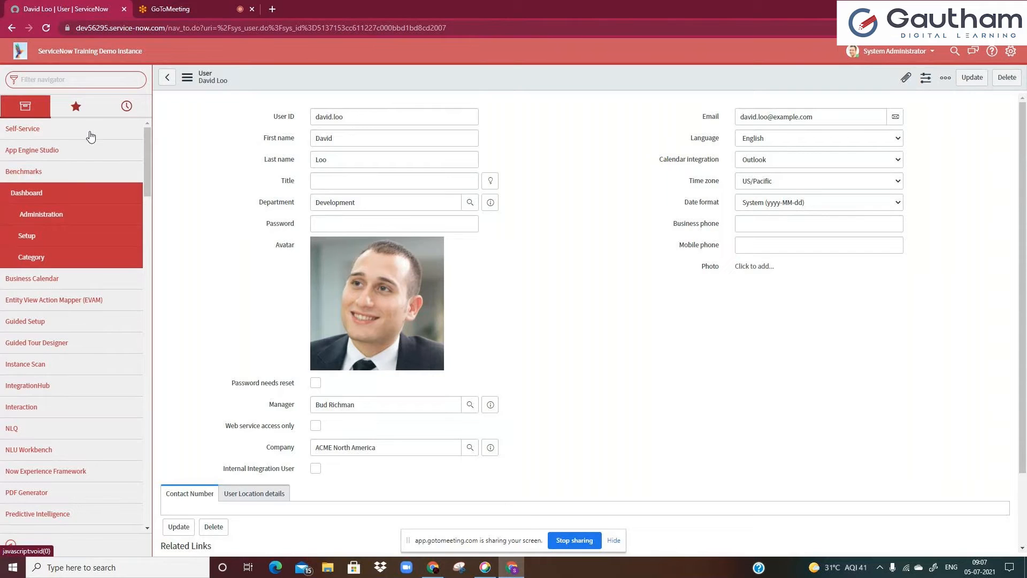
Open Service Desk - My Work from favorites and remove the State and Assigned to filters from the task list
left_click(76, 115)
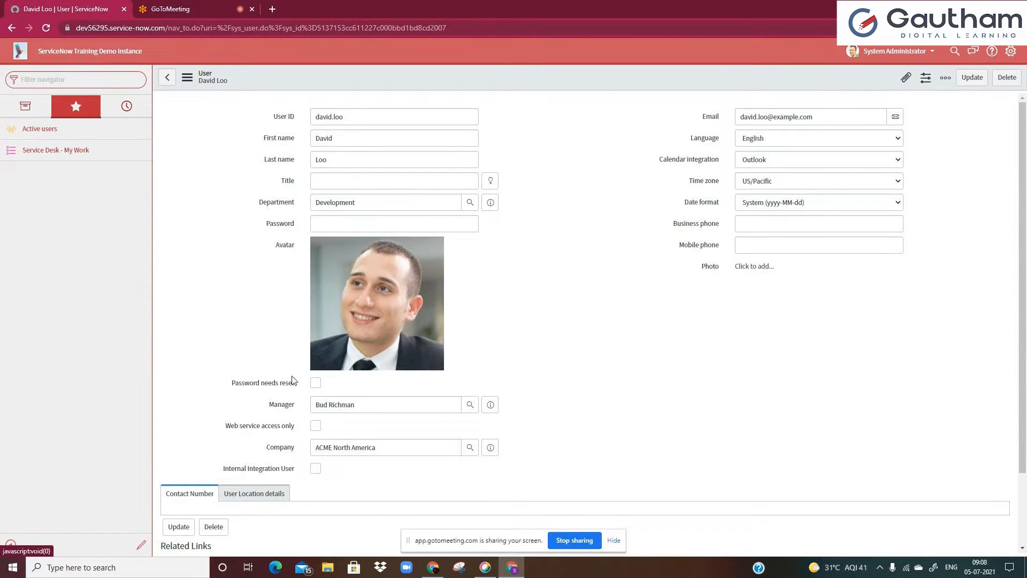
left_click(49, 153)
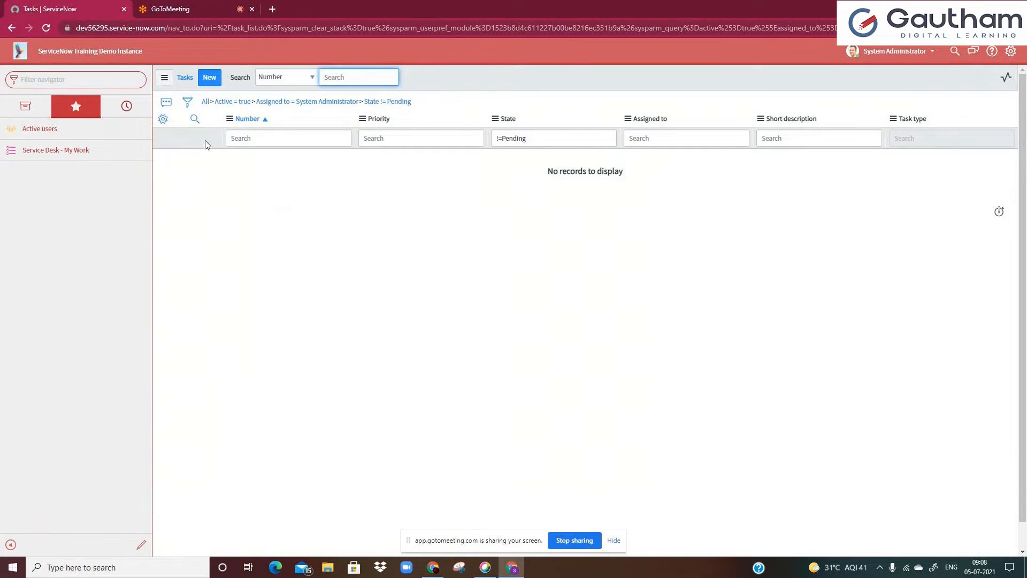
left_click(361, 102)
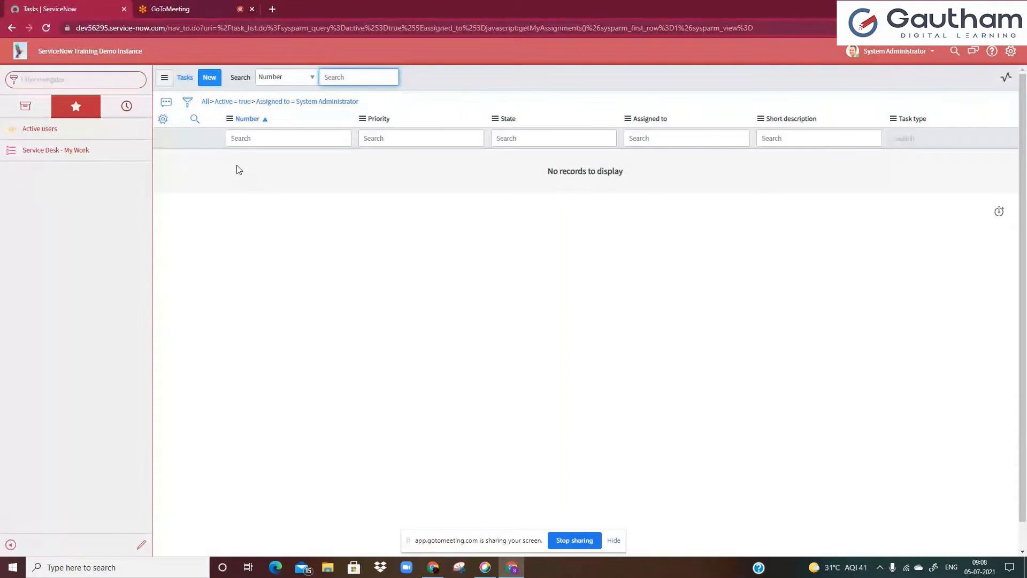
left_click(253, 103)
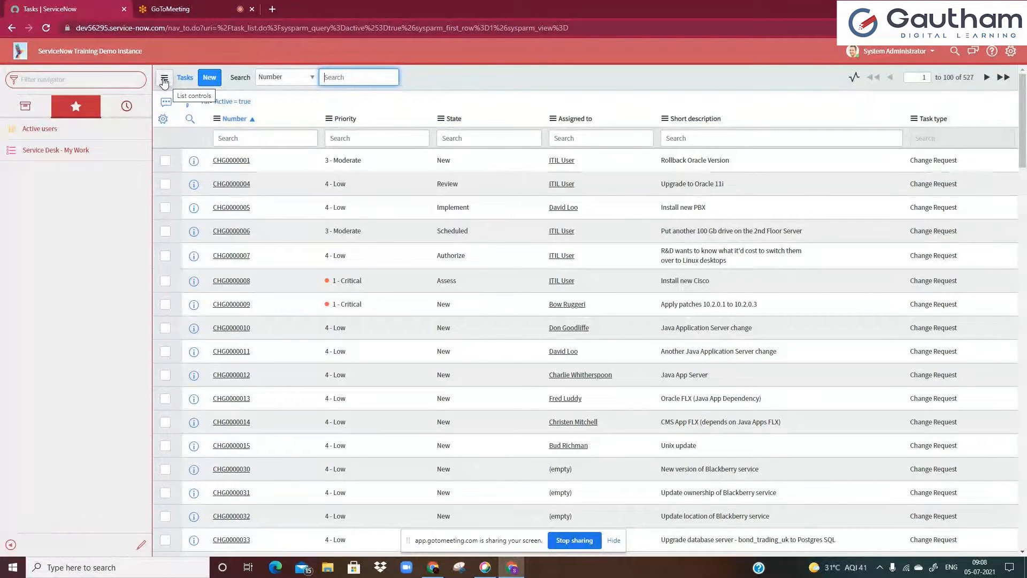
left_click(164, 80)
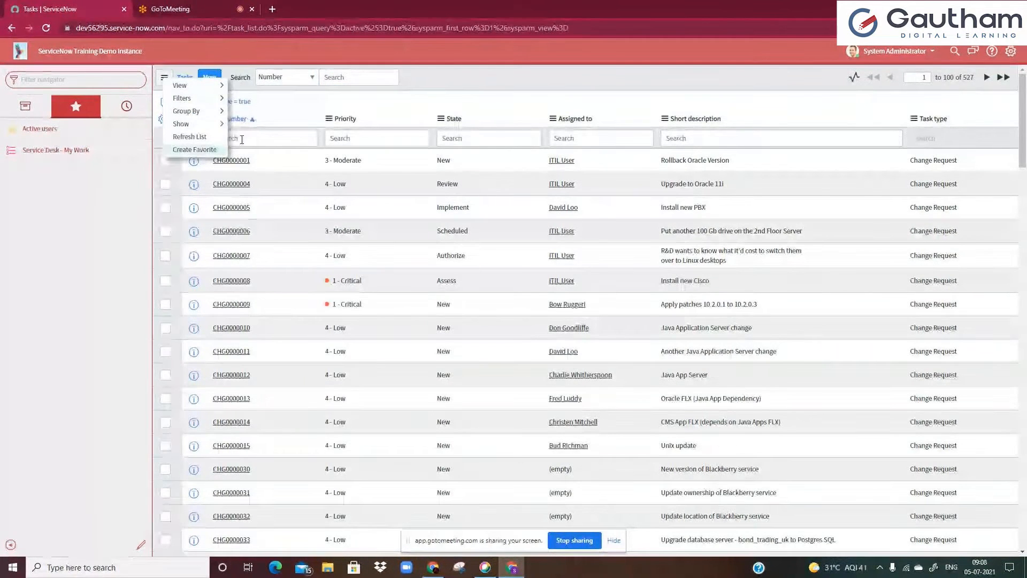
left_click(242, 139)
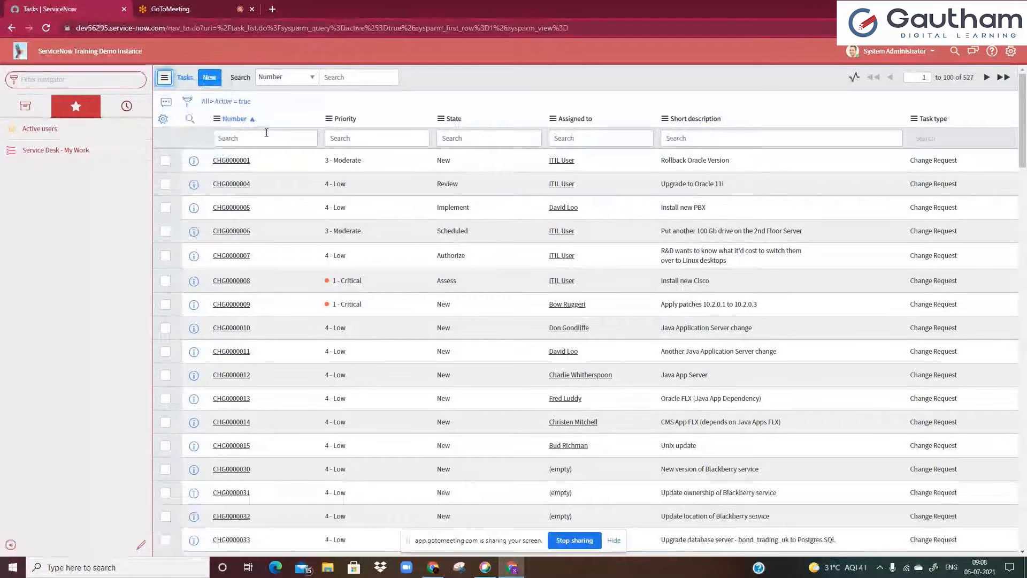
Open change request CHG0000001 and review its additional actions menu
left_click(229, 162)
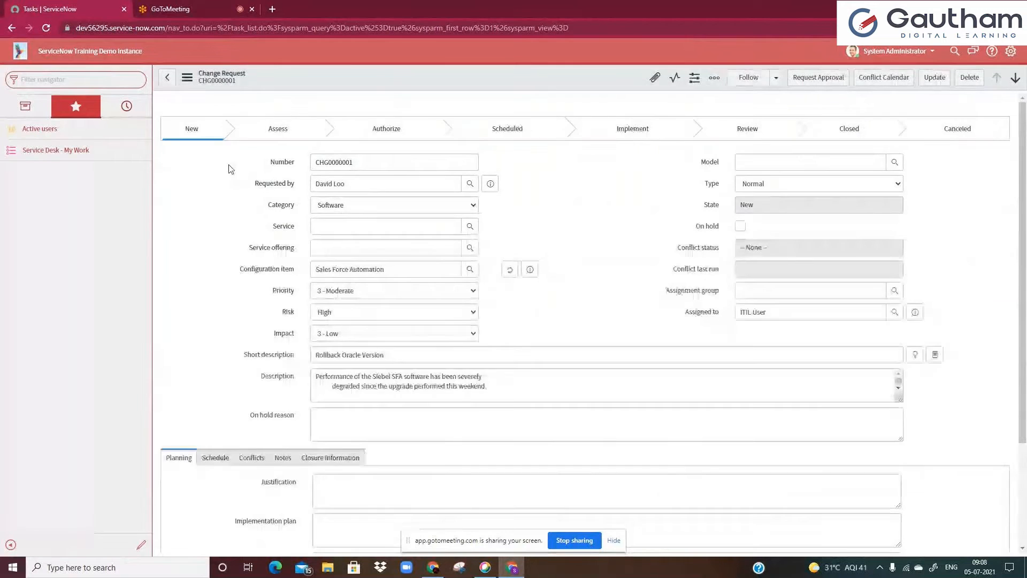
left_click(186, 80)
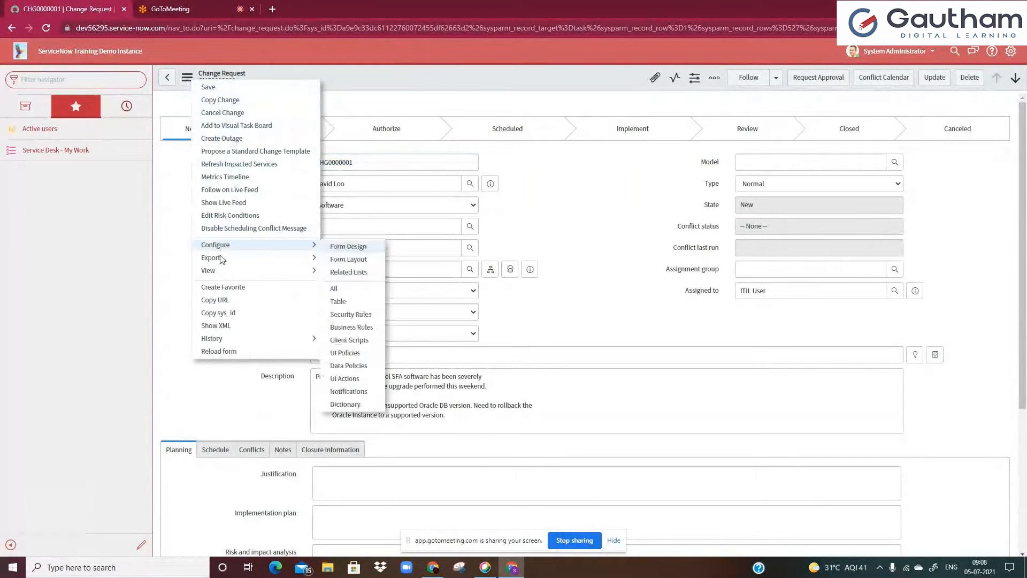
left_click(172, 185)
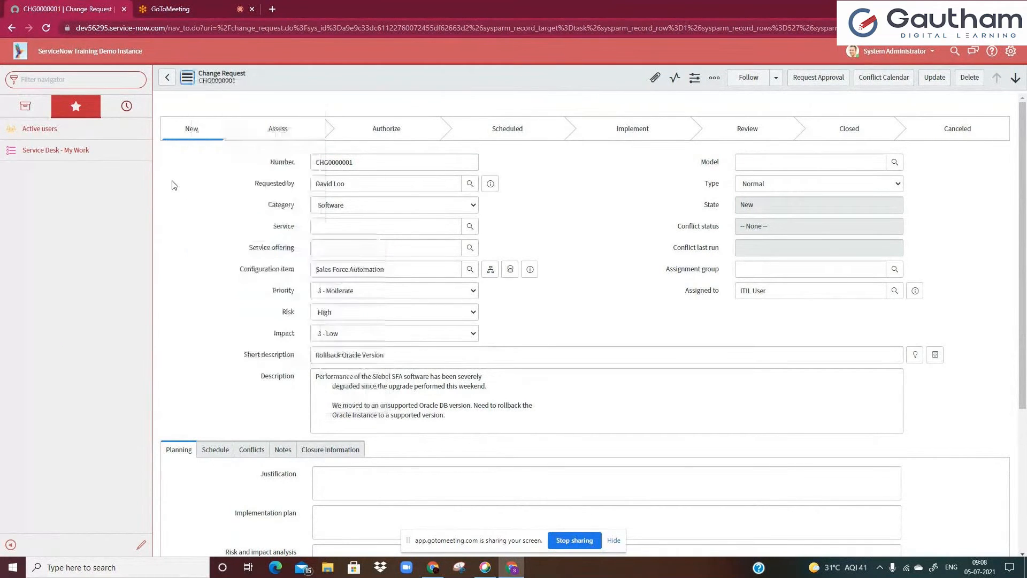
Browse the navigator's history of recently visited records and reopen the change request from it
left_click(110, 120)
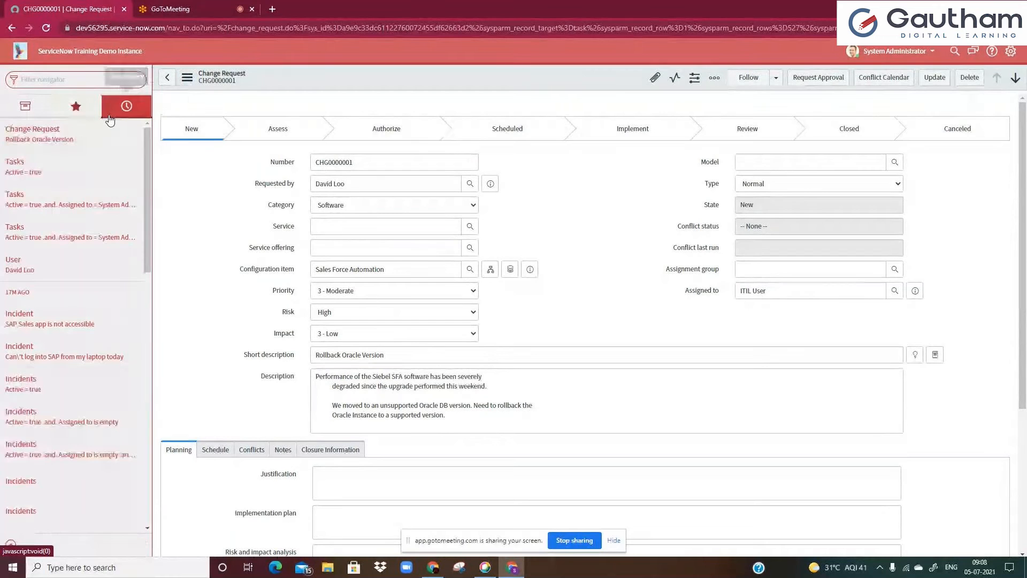
scroll(95, 192, "down", 8)
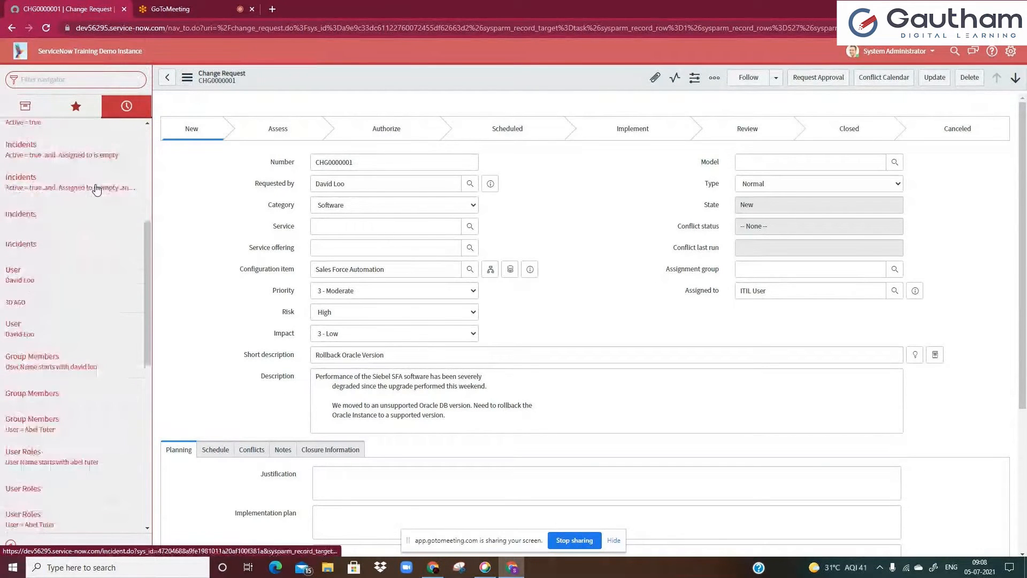
scroll(95, 189, "up", 10)
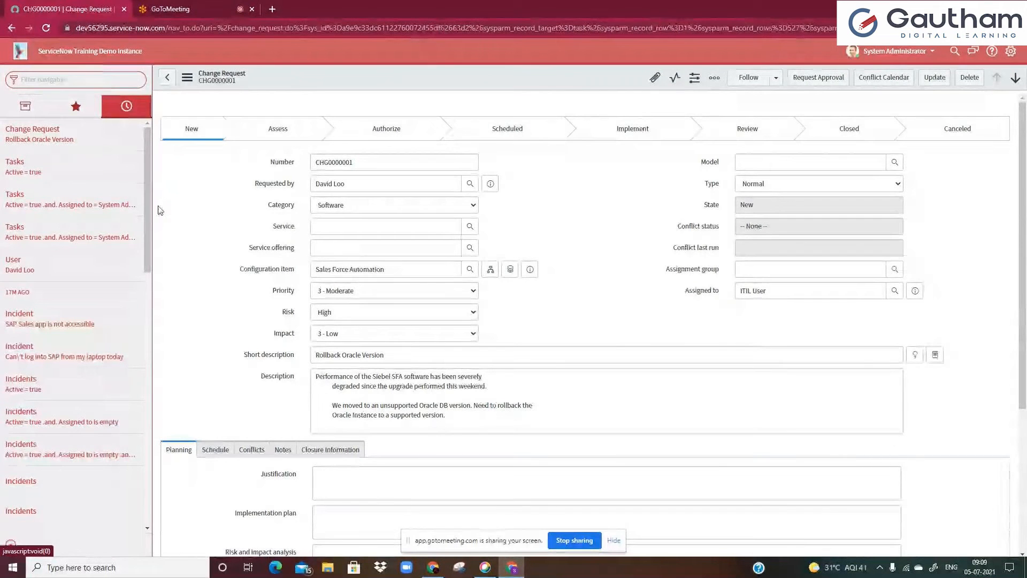
left_click(79, 150)
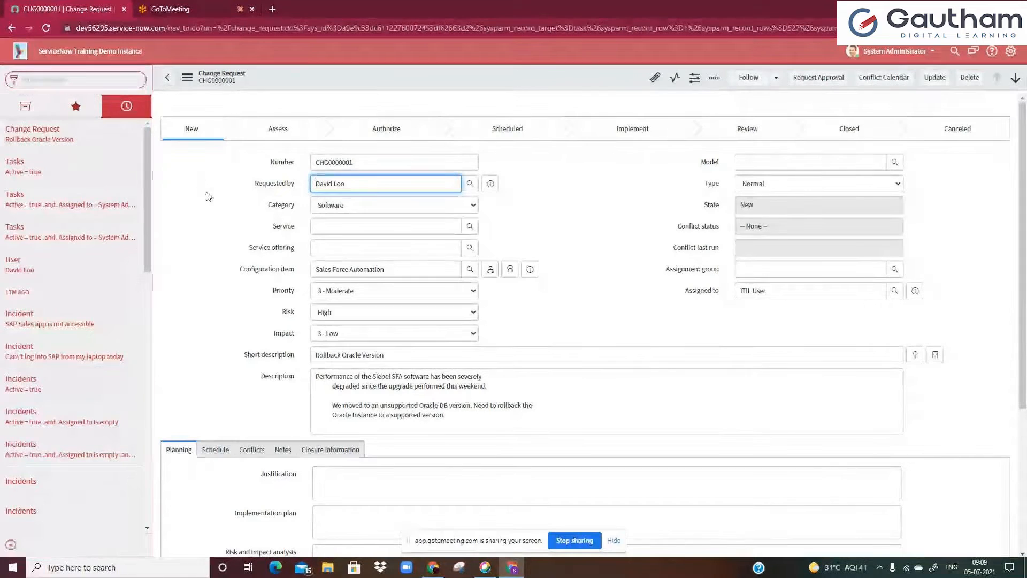
left_click(366, 164)
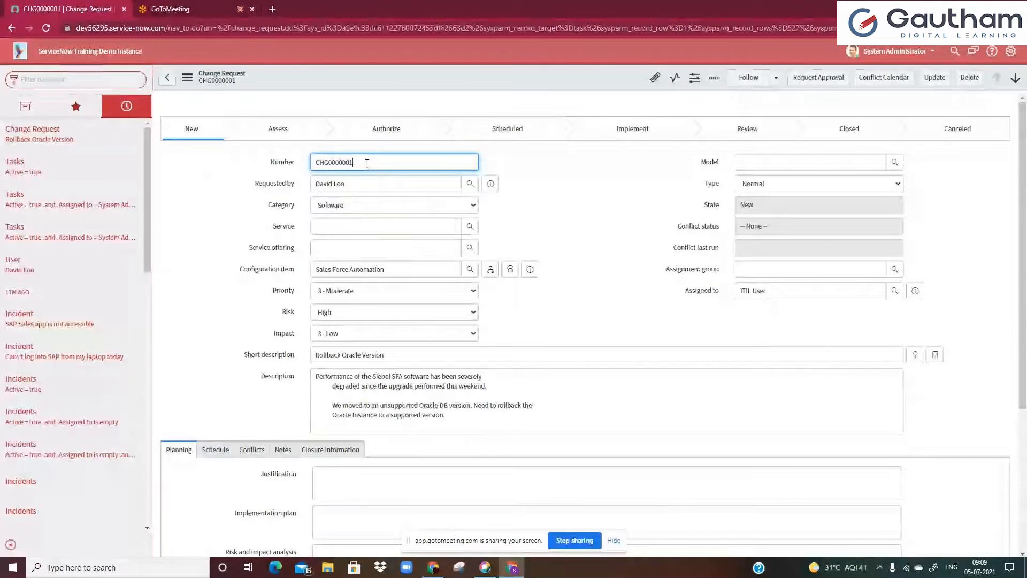
Filter the application navigator for "basic" and open Basic Configuration UI16
left_click(37, 115)
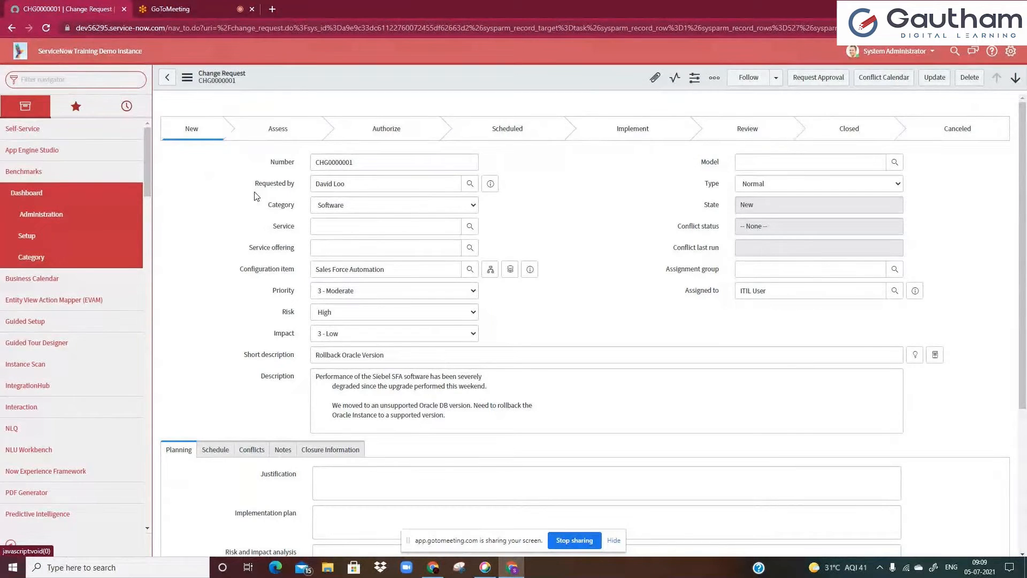
left_click(116, 82)
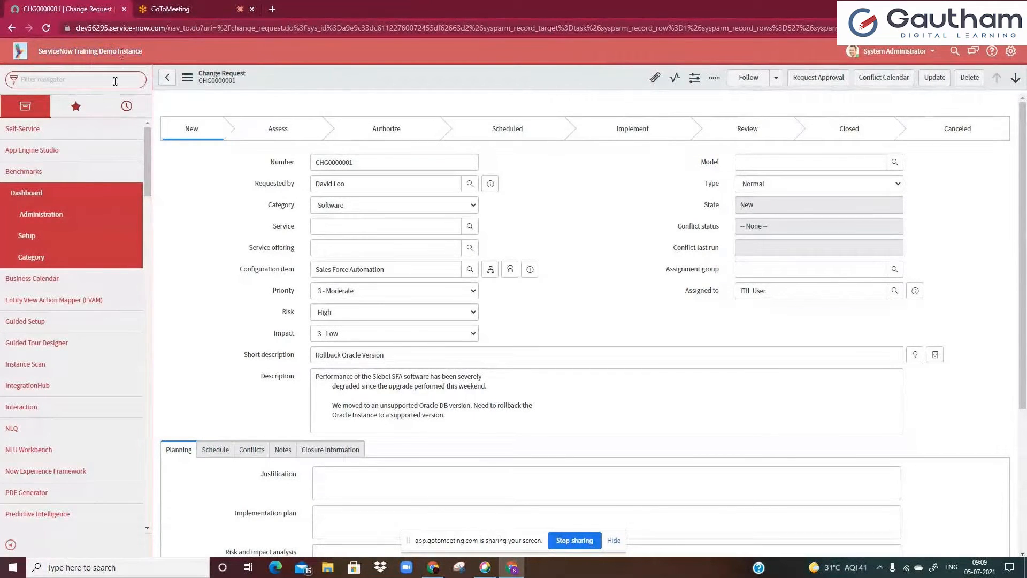
type("basic")
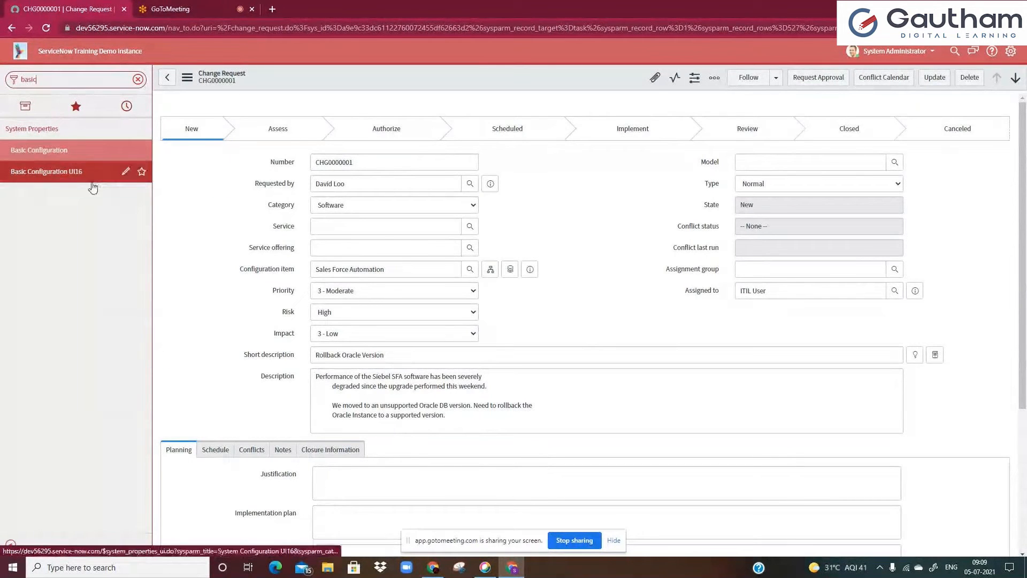
left_click(92, 181)
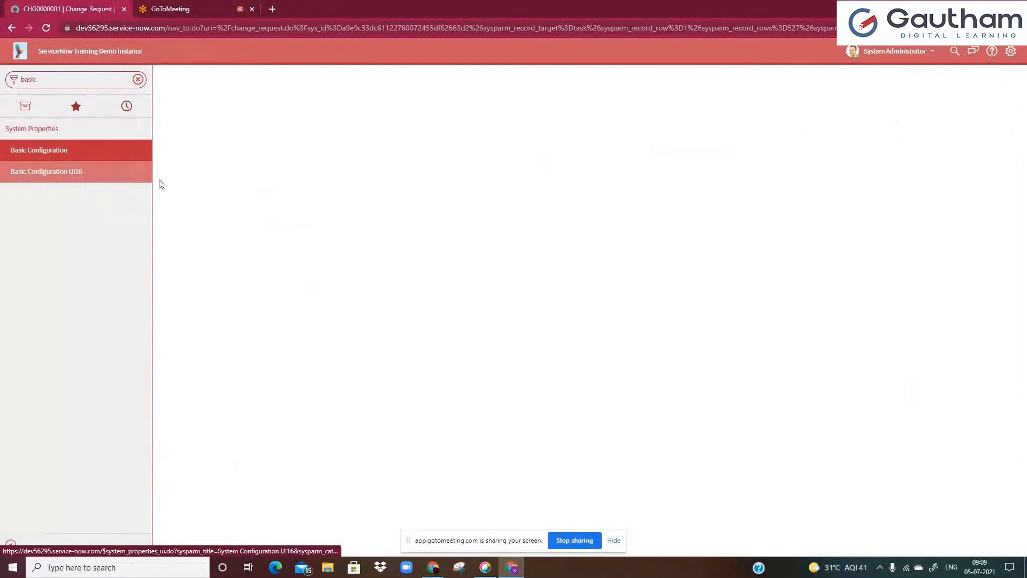
Review the system configuration properties, including the page header caption, time zone and colour settings
scroll(281, 302, "down", 8)
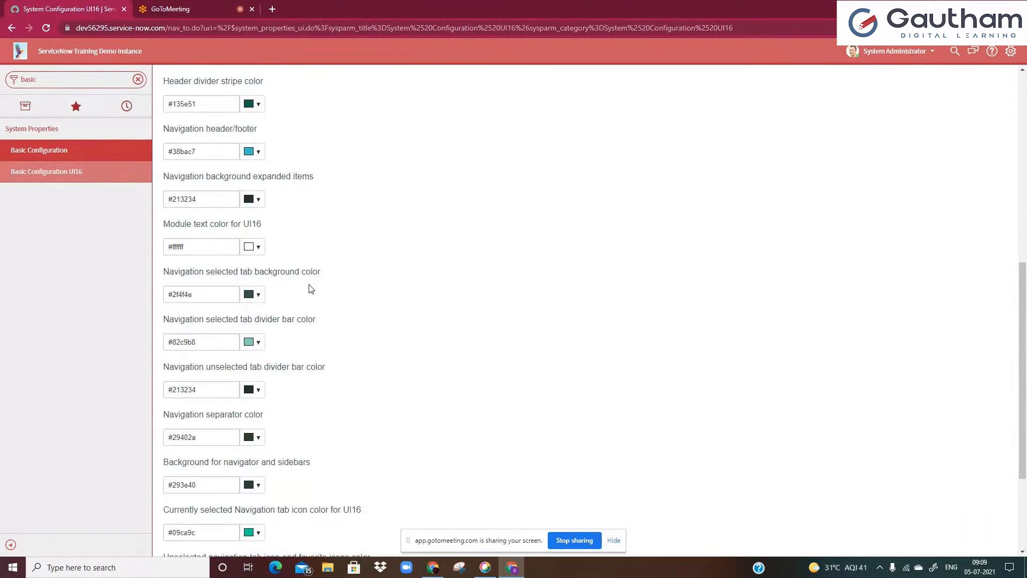
scroll(313, 289, "up", 4)
scroll(314, 289, "up", 4)
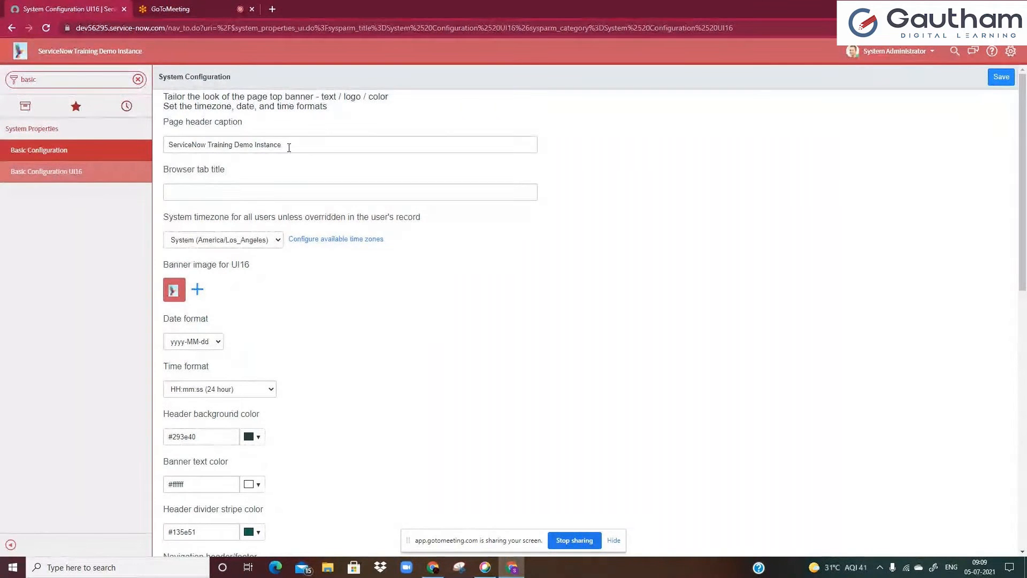
left_click_drag(76, 28, 192, 30)
left_click(264, 142)
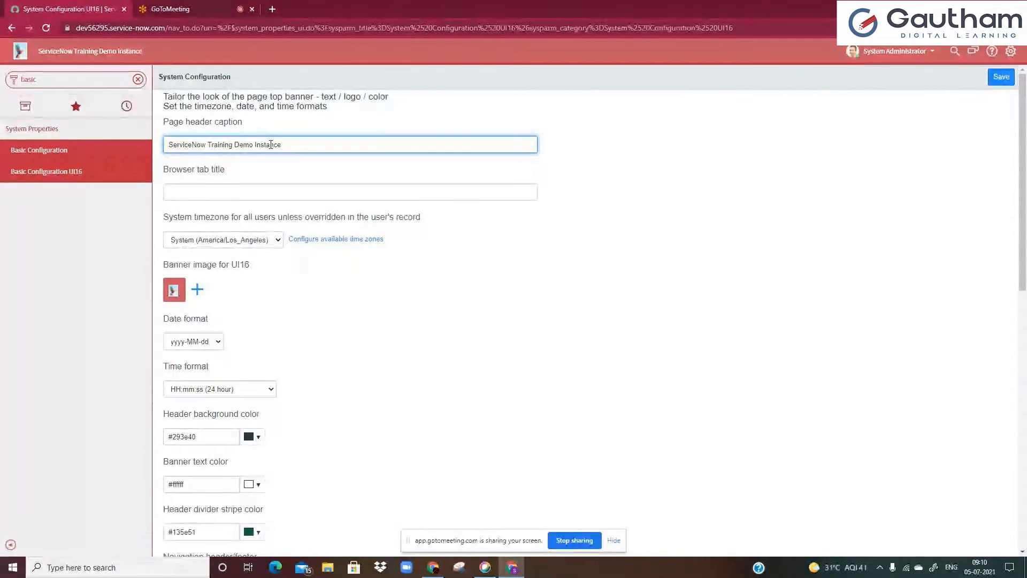
Clear the navigator filter and open stats.do by entering it in the navigator filter
left_click(138, 79)
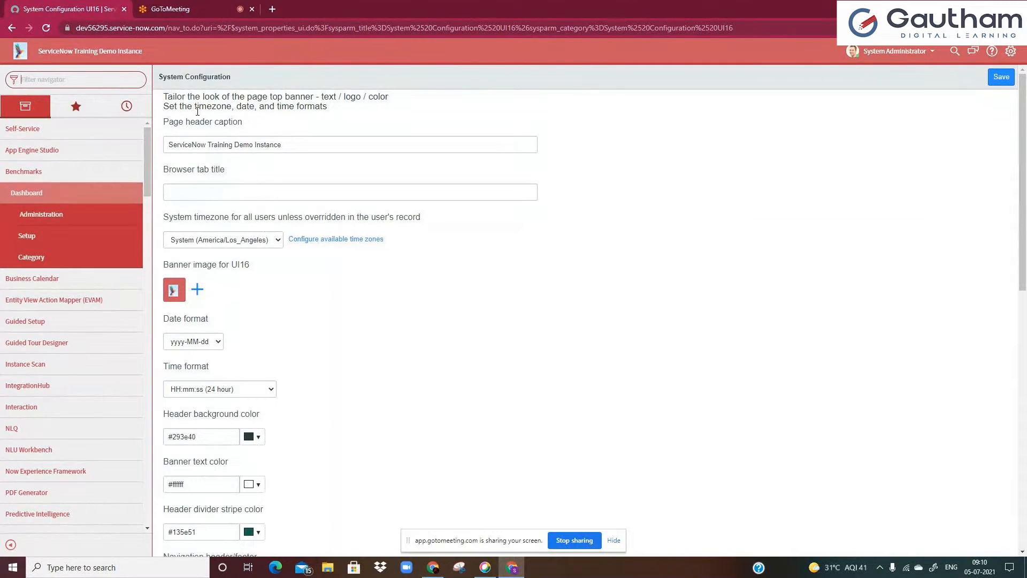
type("st")
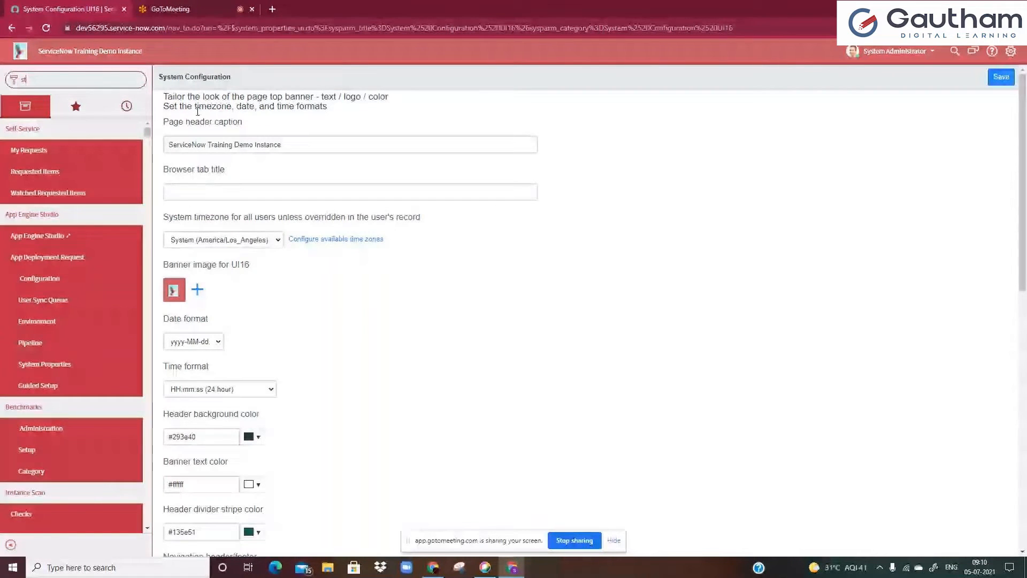
type("ats.do")
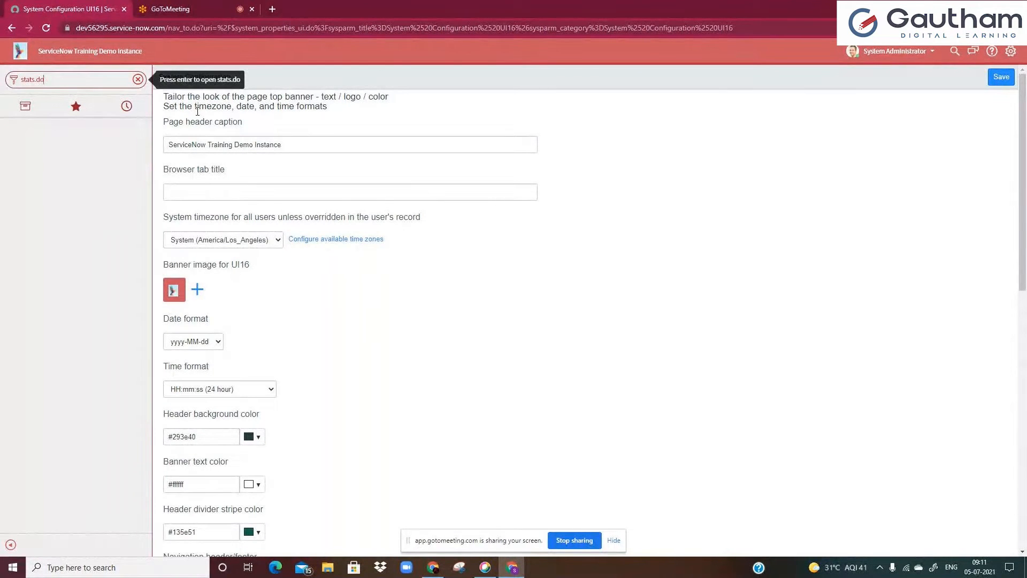
key("Return")
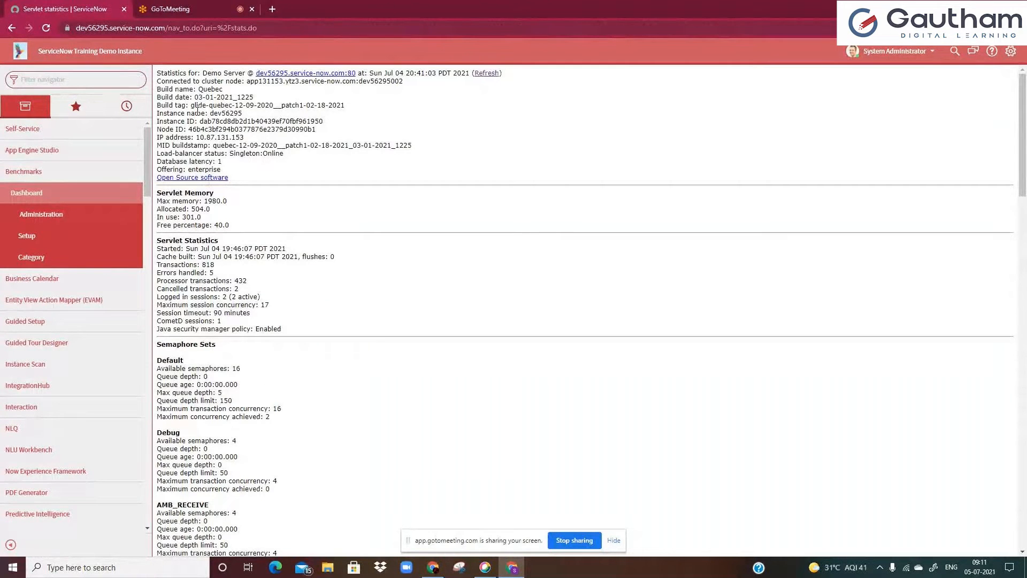
Scroll through the servlet statistics page to examine its memory, semaphore, scheduler and response time sections
left_click_drag(191, 28, 294, 25)
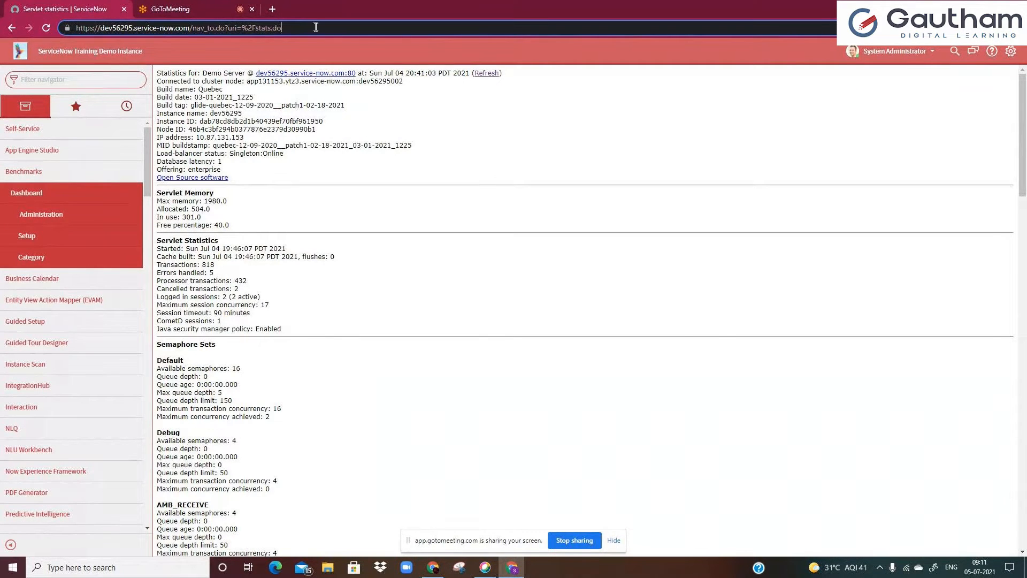
left_click(190, 84)
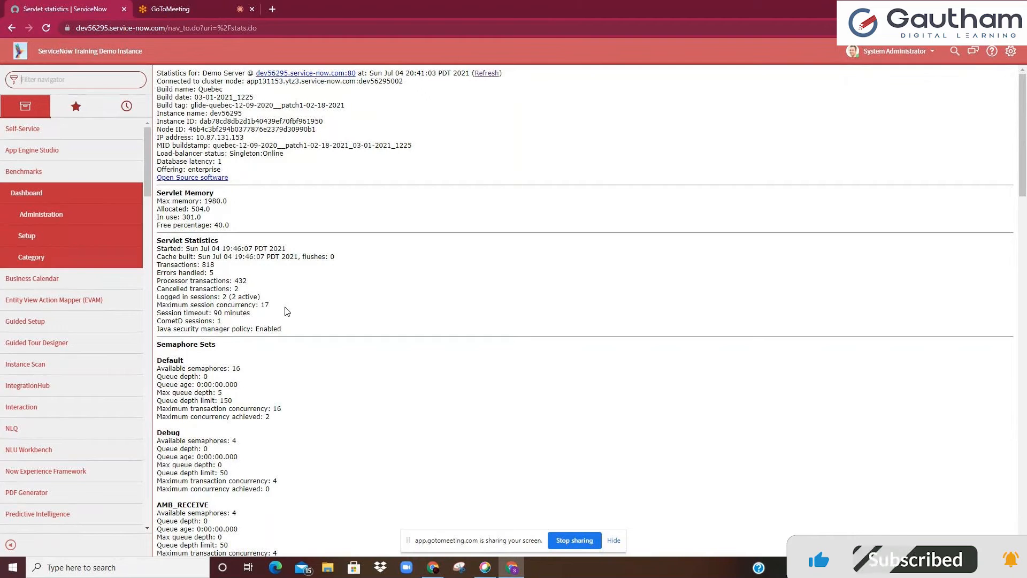
scroll(332, 303, "down", 6)
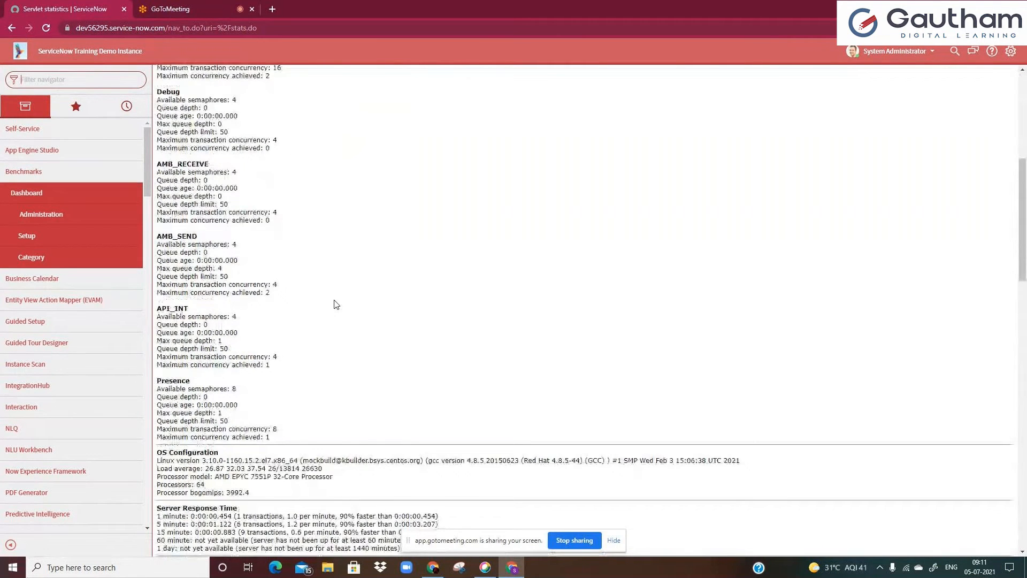
scroll(336, 305, "down", 6)
scroll(255, 243, "down", 8)
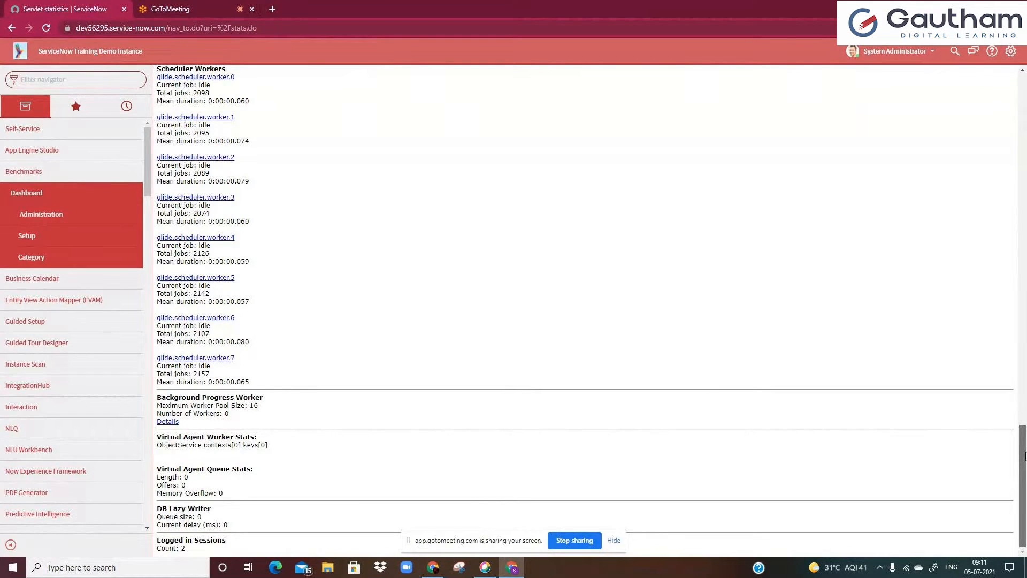
left_click_drag(1025, 456, 1025, 325)
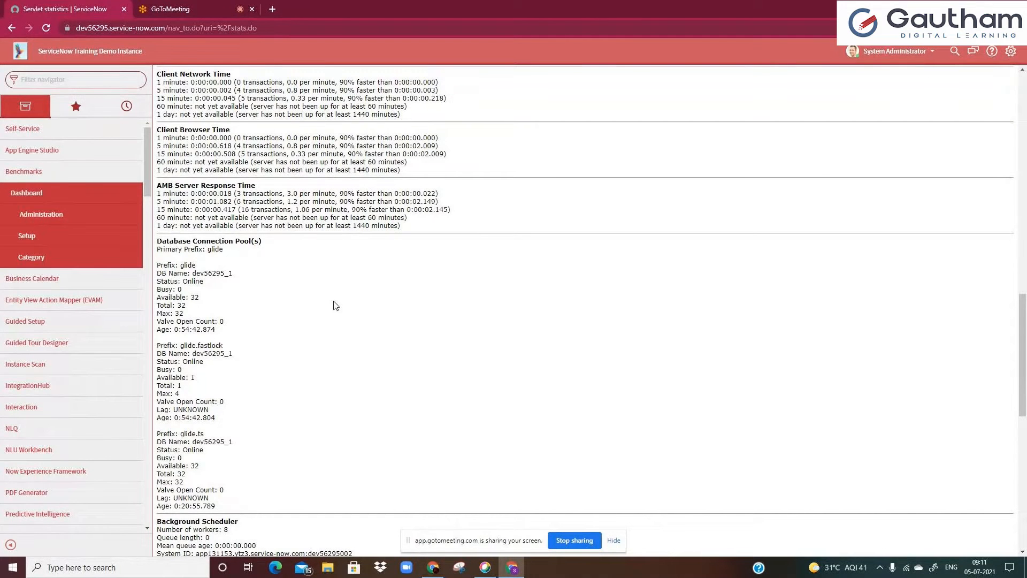
scroll(335, 305, "up", 2)
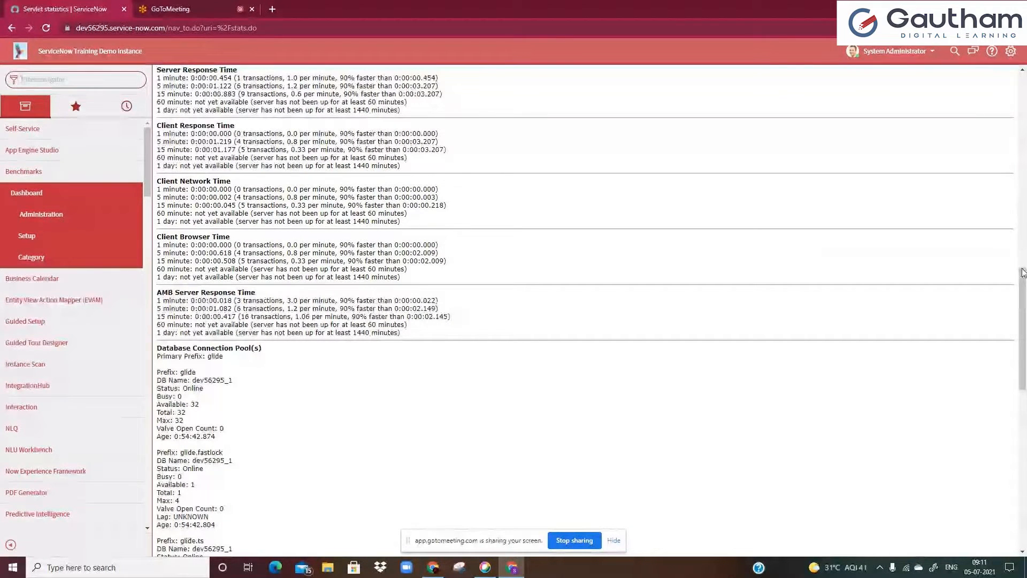
left_click_drag(1023, 298, 1023, 101)
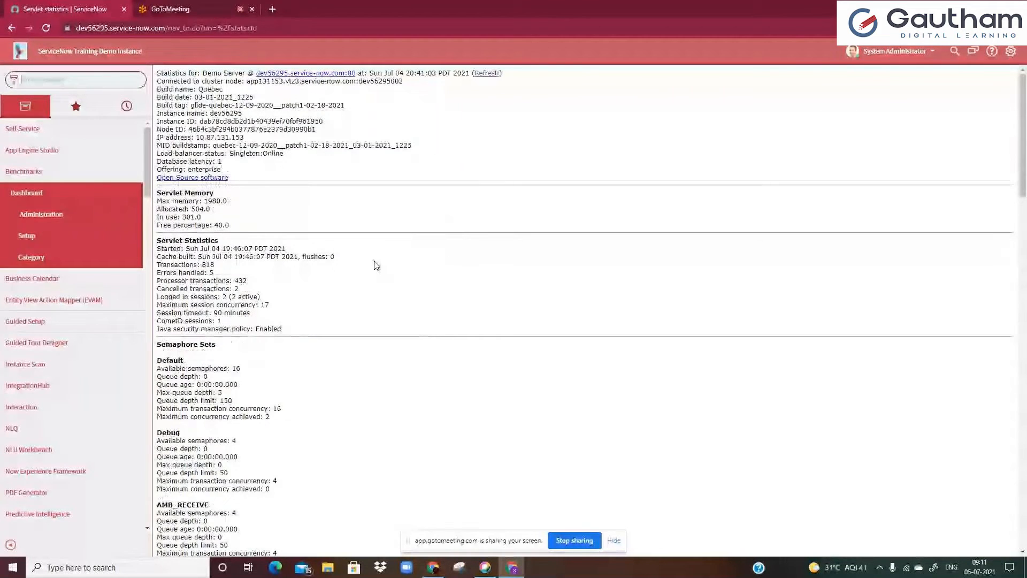
Highlight the cluster node, instance name and instance ID entries at the top of the statistics page
double_click(211, 89)
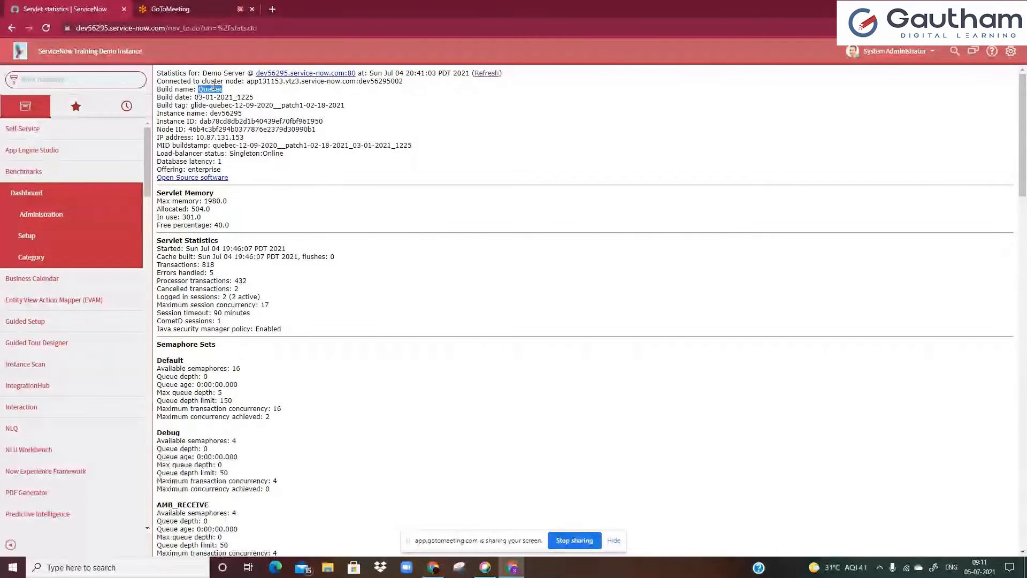
double_click(212, 81)
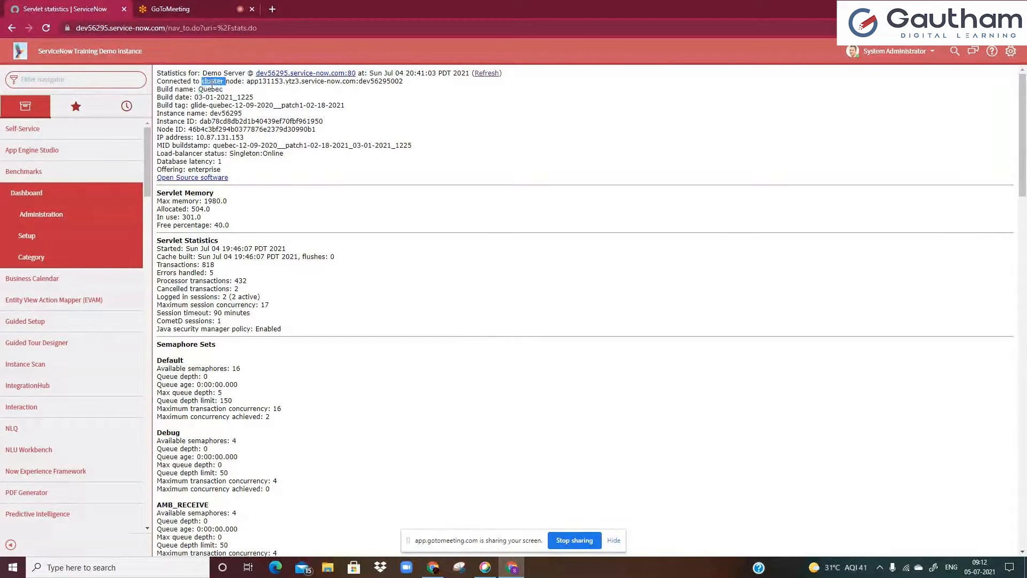
left_click(212, 84)
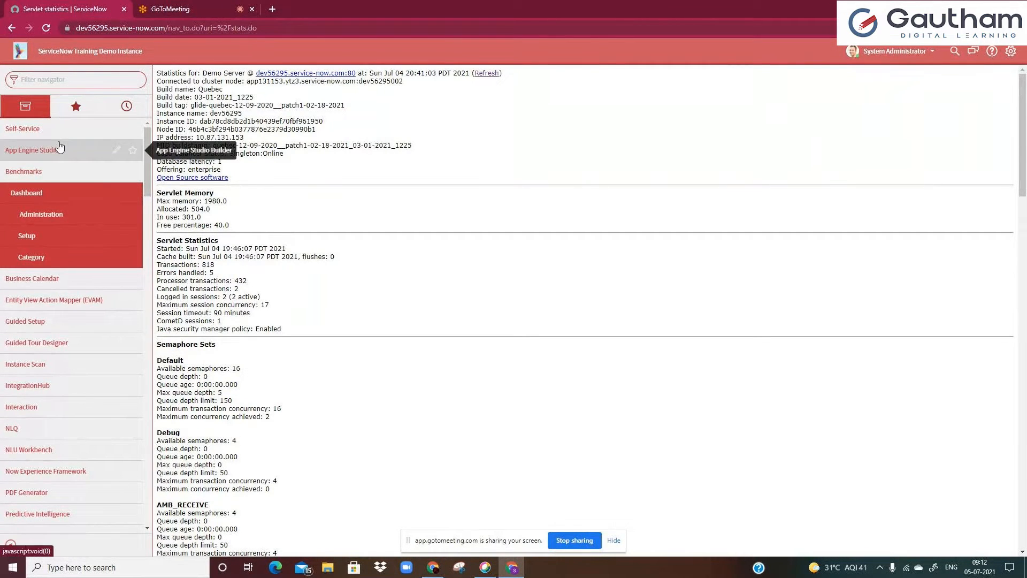
double_click(226, 113)
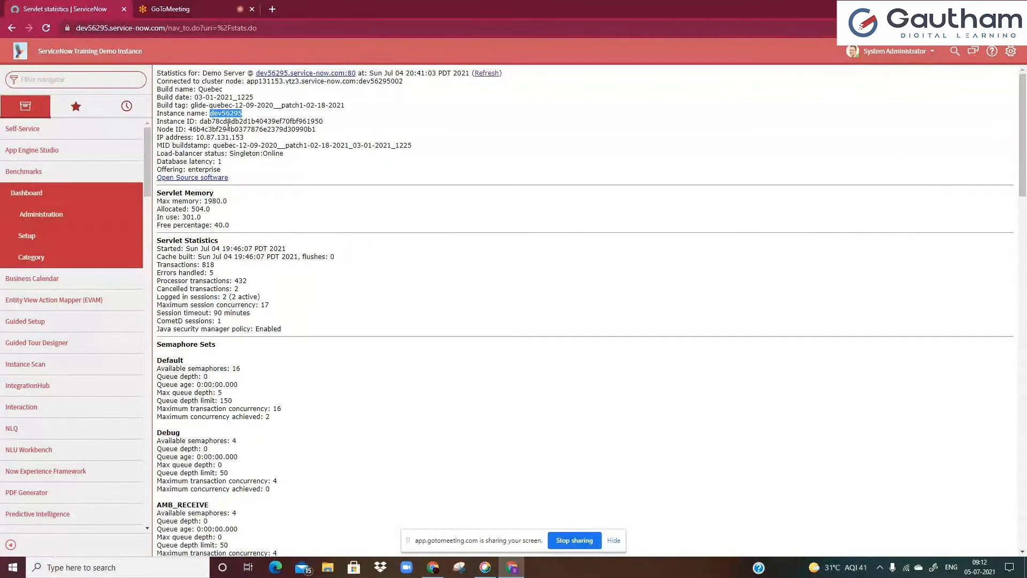
double_click(225, 121)
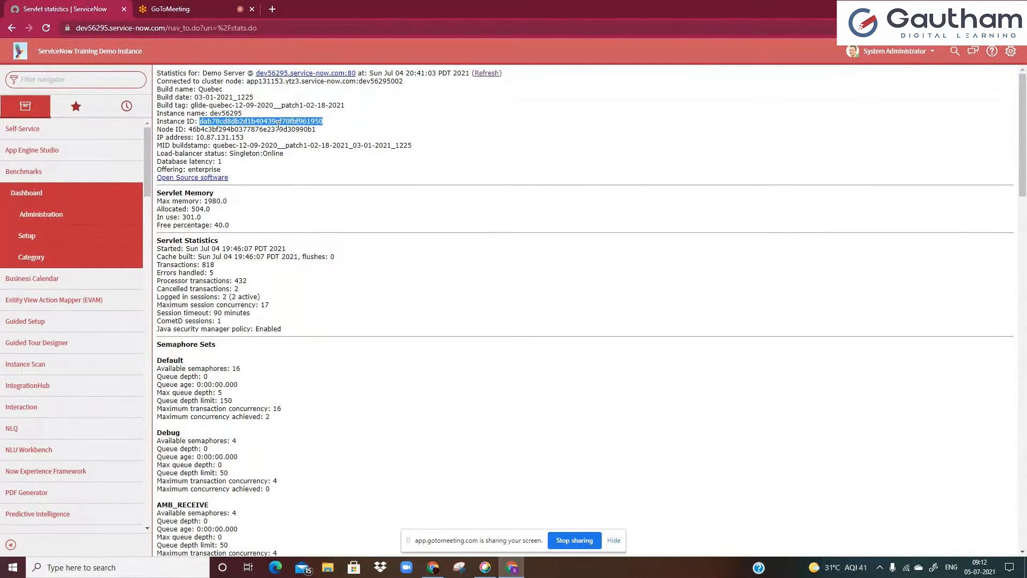
left_click(278, 124)
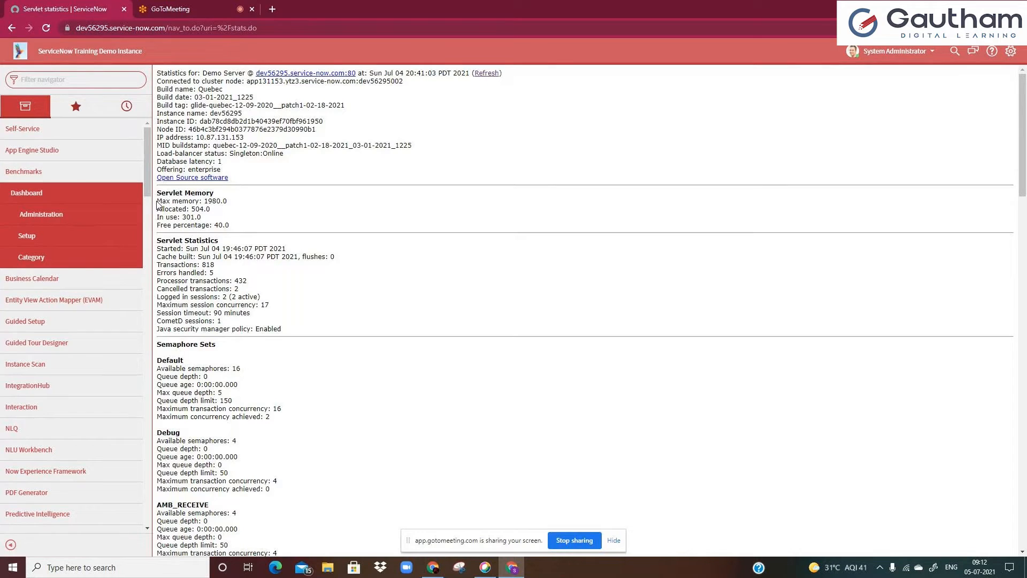
Filter the navigator for "incident" and open the Self-Service Incidents list
left_click(64, 86)
type("incl")
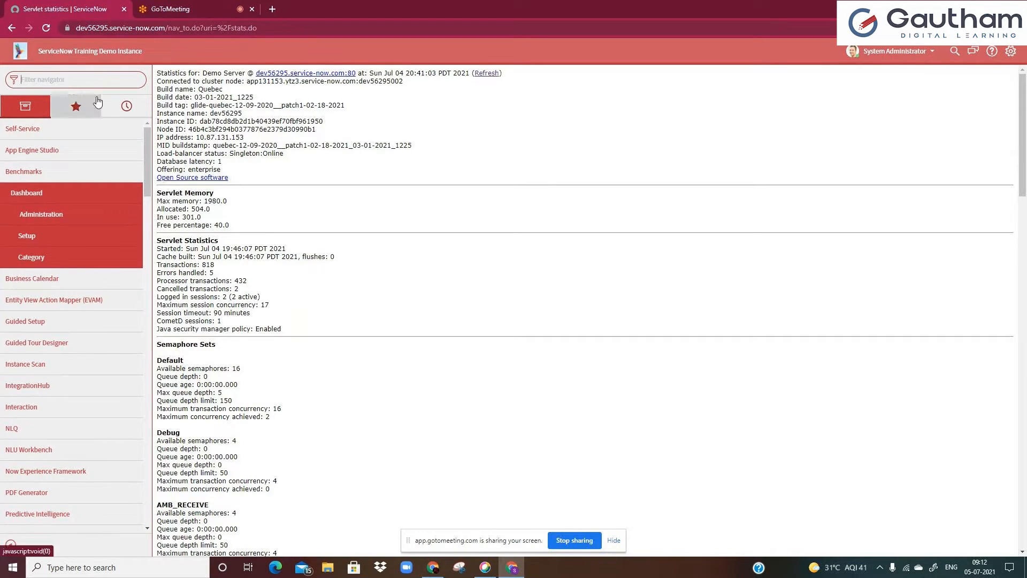
type("dent")
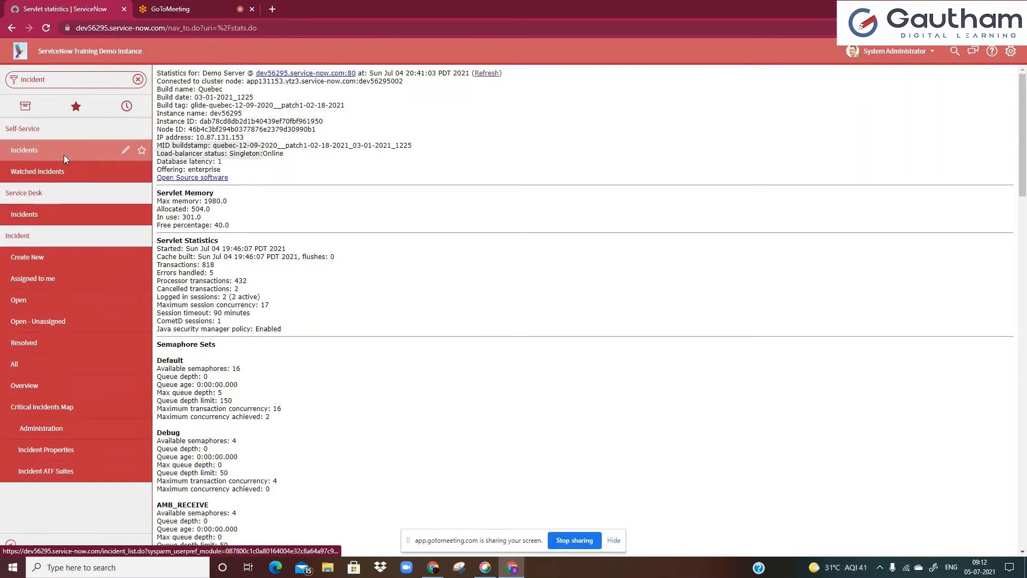
left_click(64, 157)
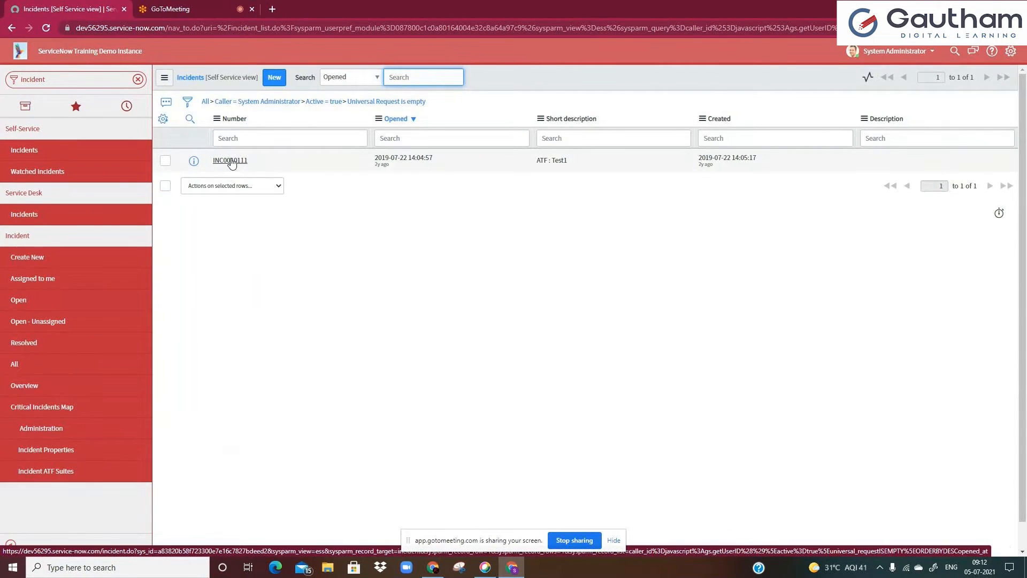
Open incident INC0010111 in a new browser tab, view it, and return to the incident list tab
middle_click(234, 161)
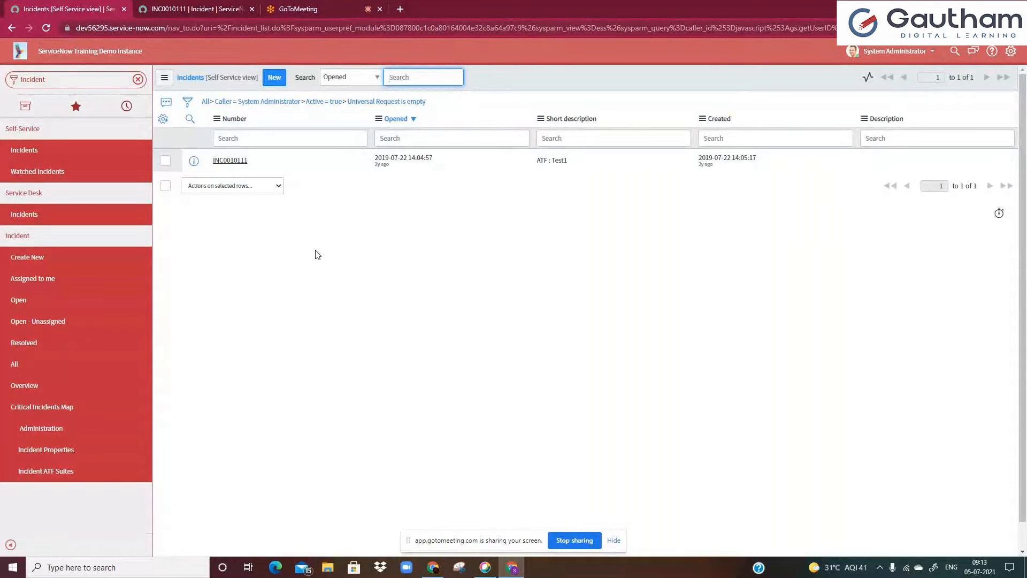
left_click(203, 9)
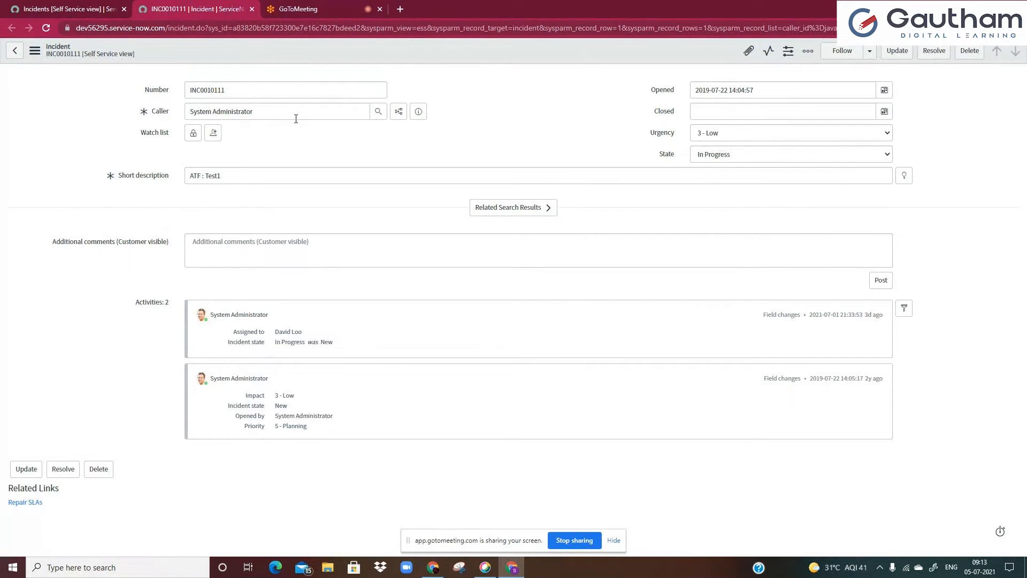
left_click(56, 8)
Filter the navigator for "service ca" and collapse then expand the Service Catalog application
left_click(76, 79)
type("ser")
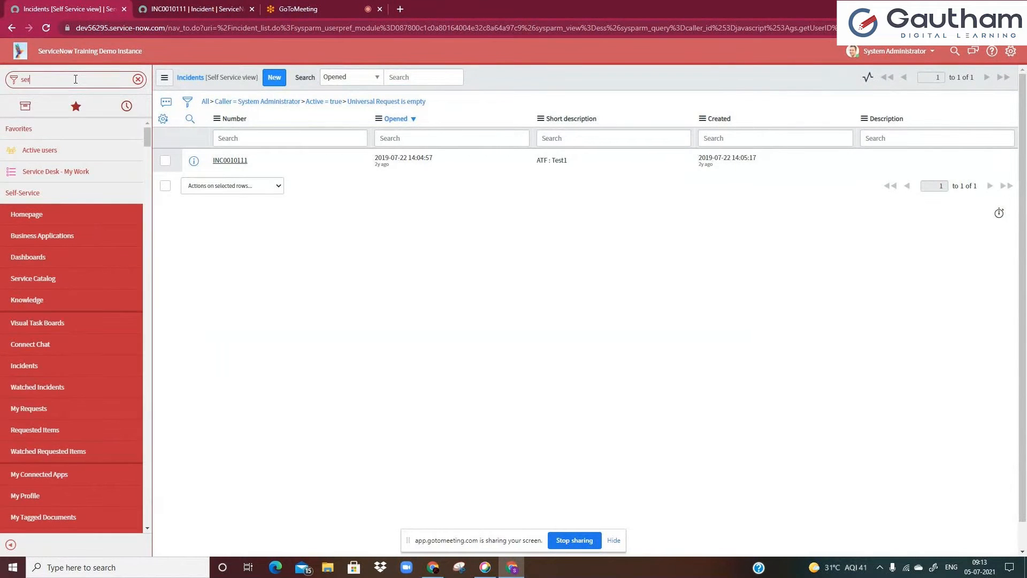
type("vice c")
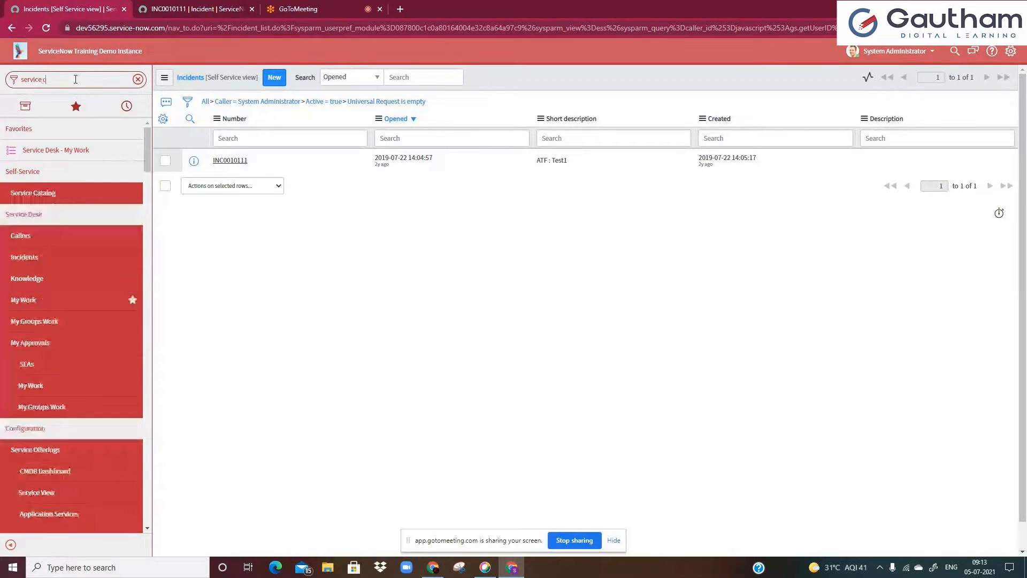
type("a")
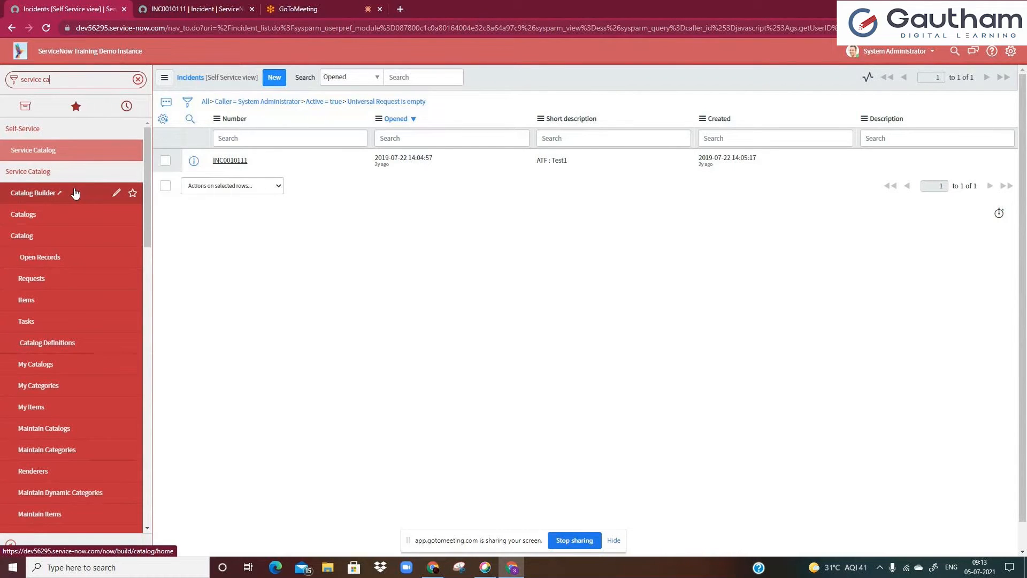
left_click(40, 176)
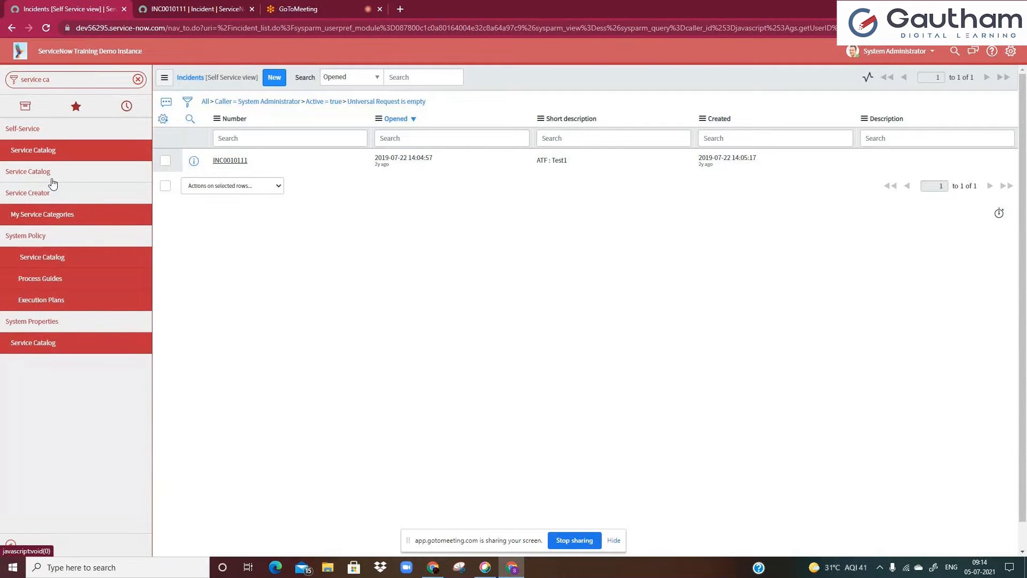
left_click(46, 171)
scroll(53, 214, "down", 4)
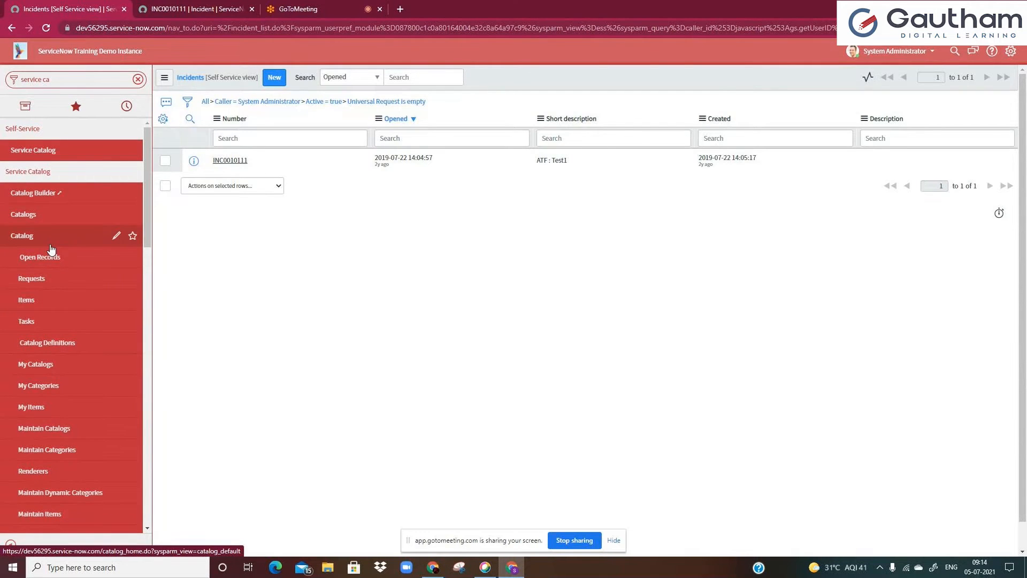
Run a global search for "server", jump to its Catalog Items results, and clear the results search box
left_click(955, 51)
type("server")
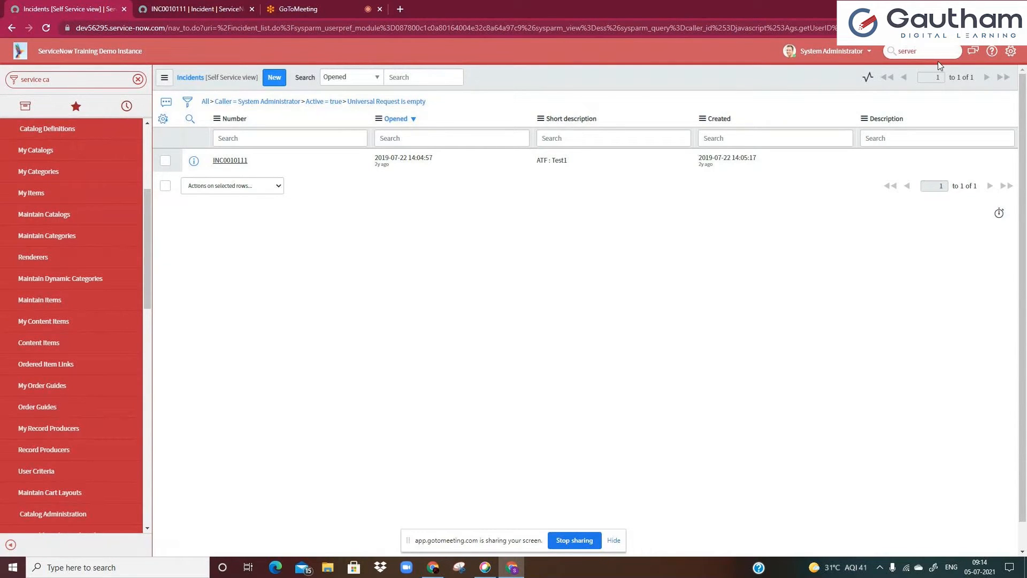
key("Return")
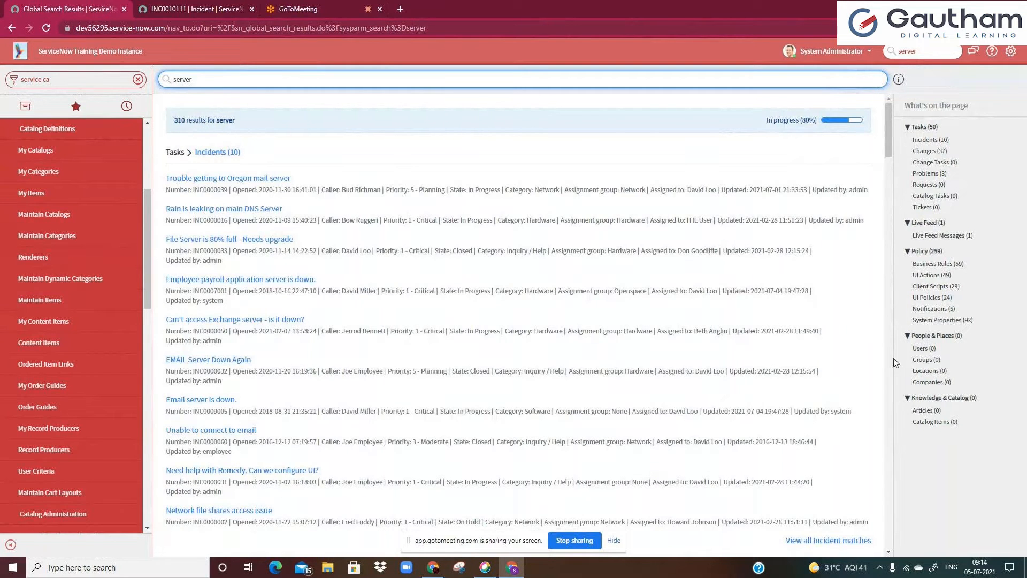
left_click(937, 423)
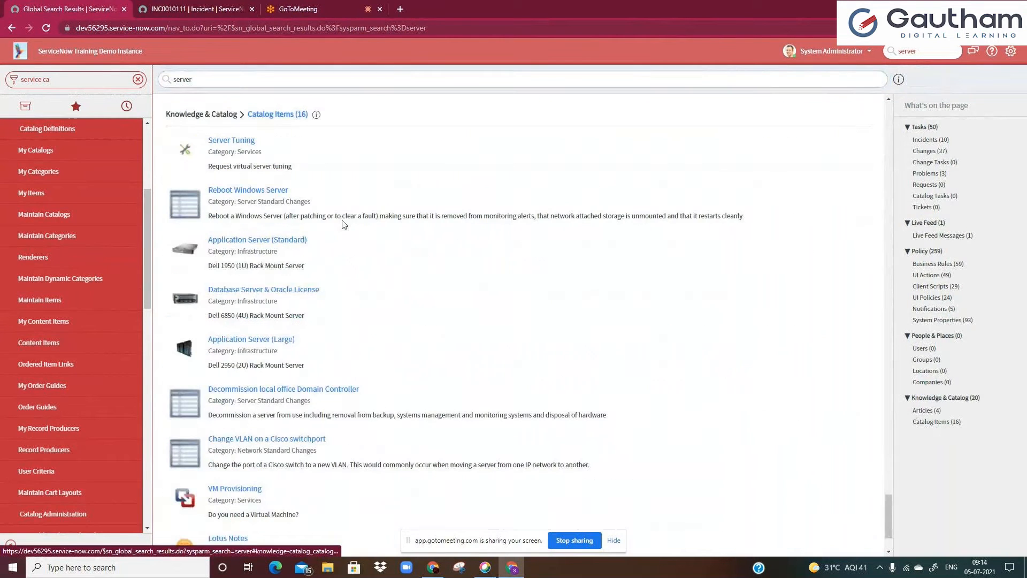
left_click(202, 83)
key("BackSpace")
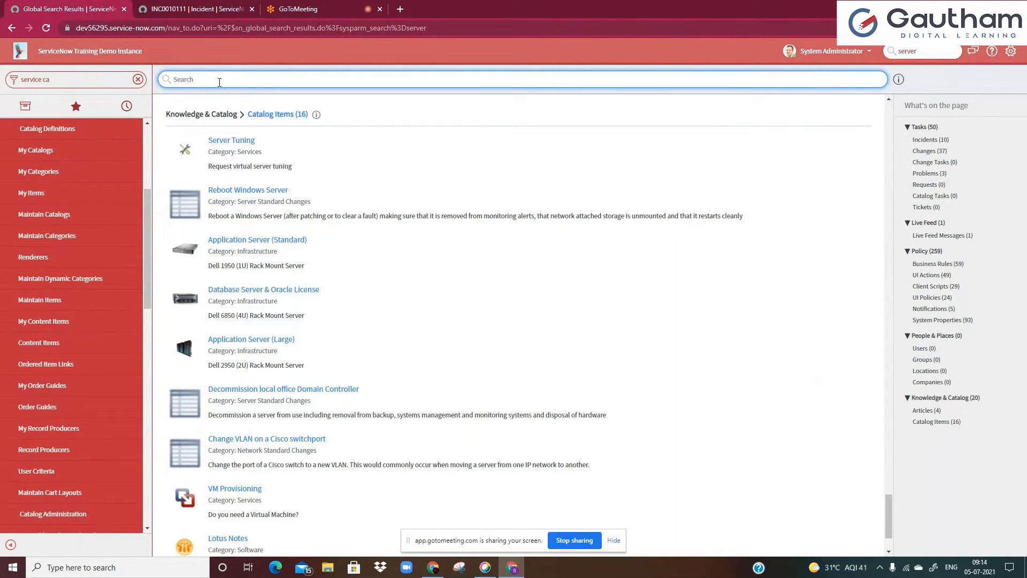
On the incident tab, expand Related Search Results and search "server" in Knowledge & Catalog
left_click(182, 9)
left_click(496, 207)
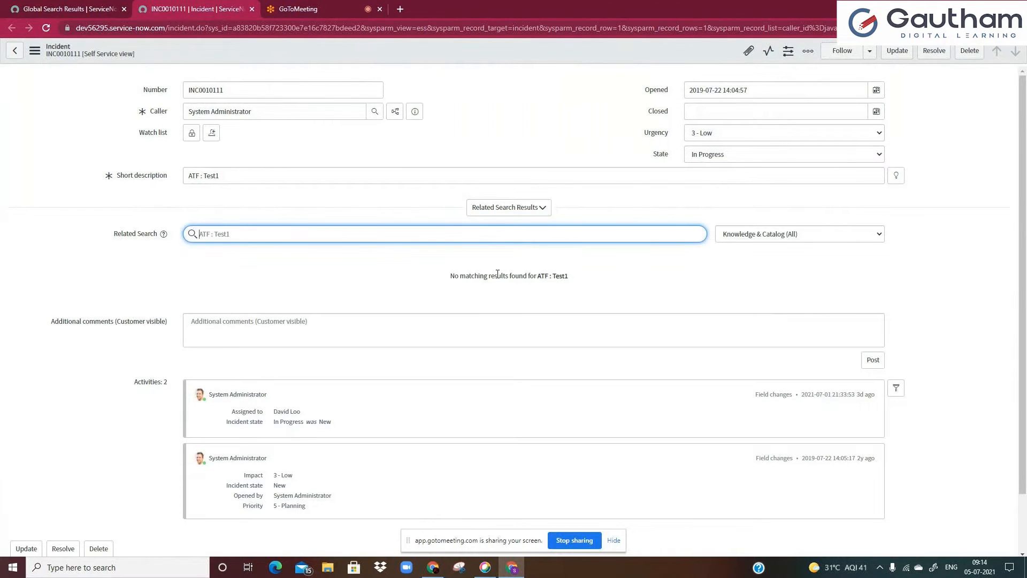
type("server")
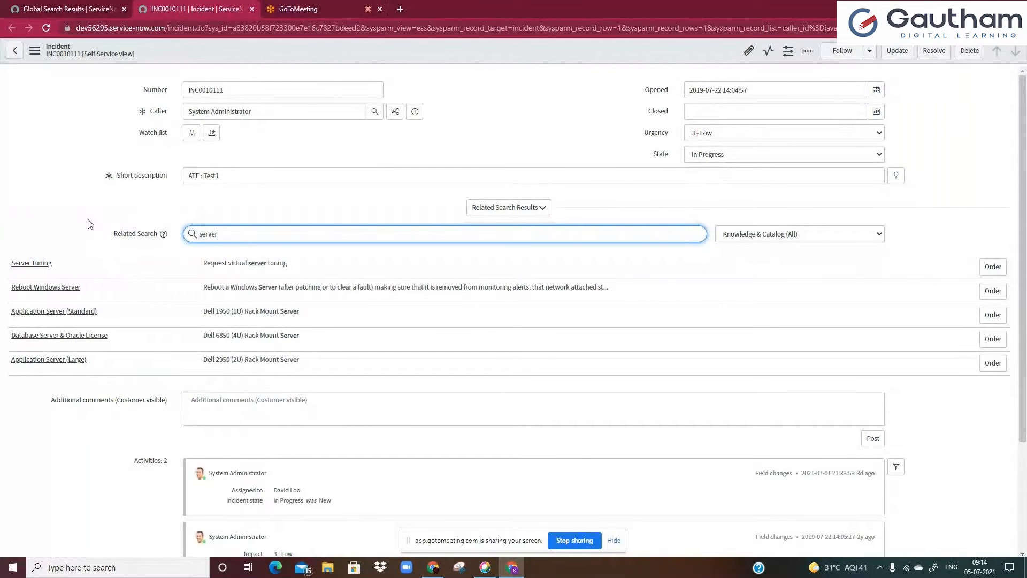
left_click_drag(114, 232, 137, 217)
left_click(81, 116)
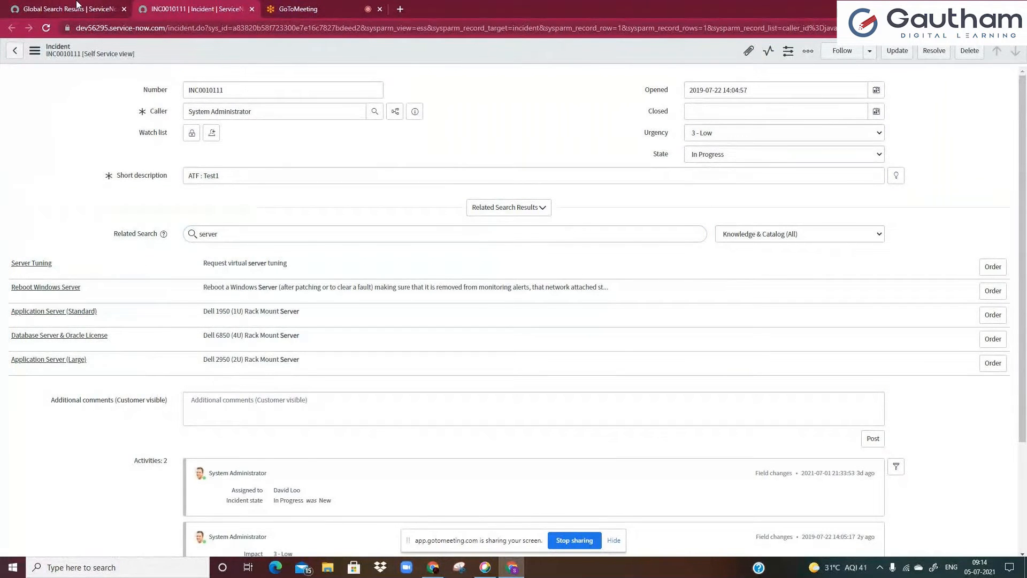
Filter the navigator for "portal" and open Service Portal Home
left_click(77, 6)
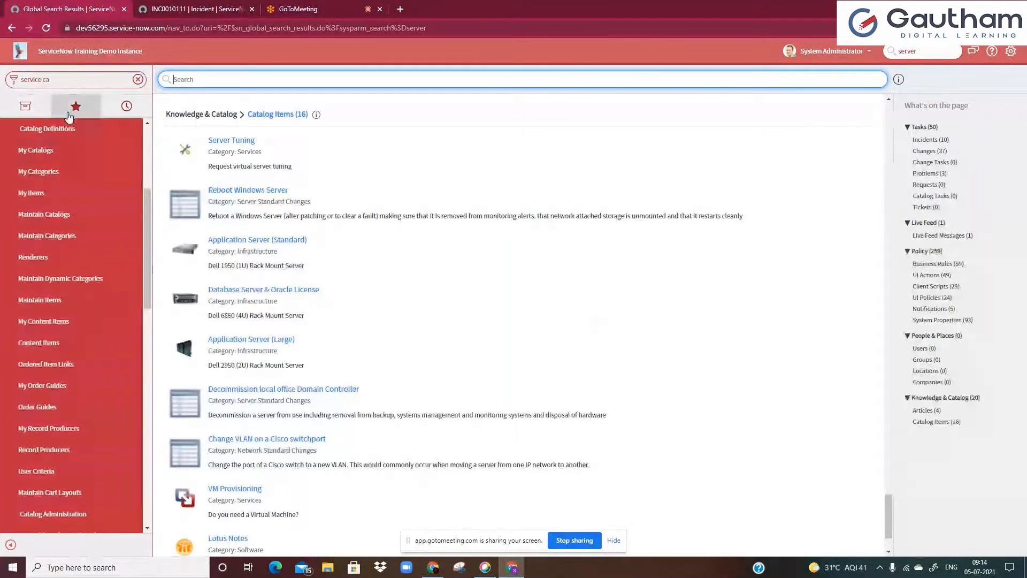
left_click(98, 80)
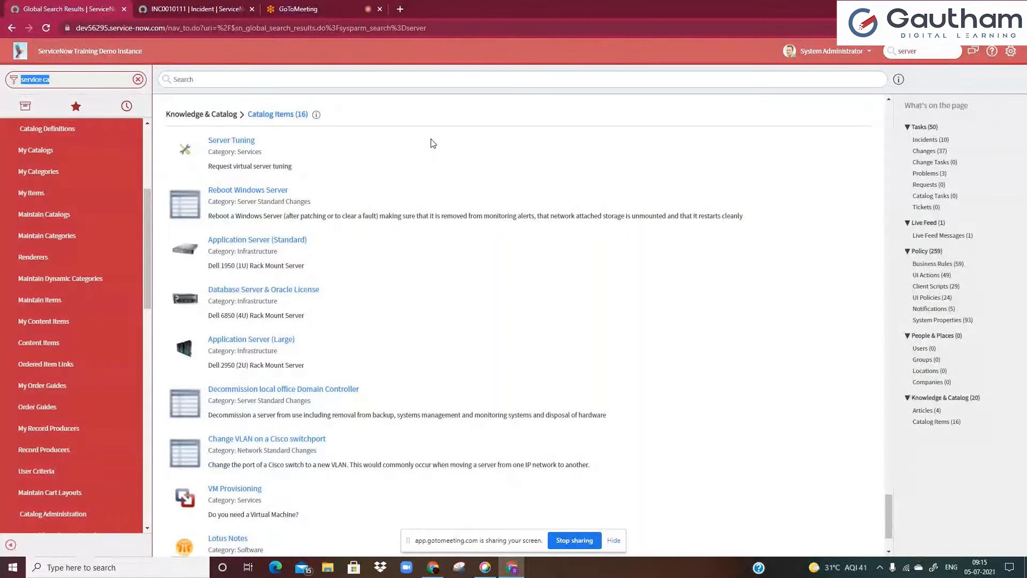
type("port")
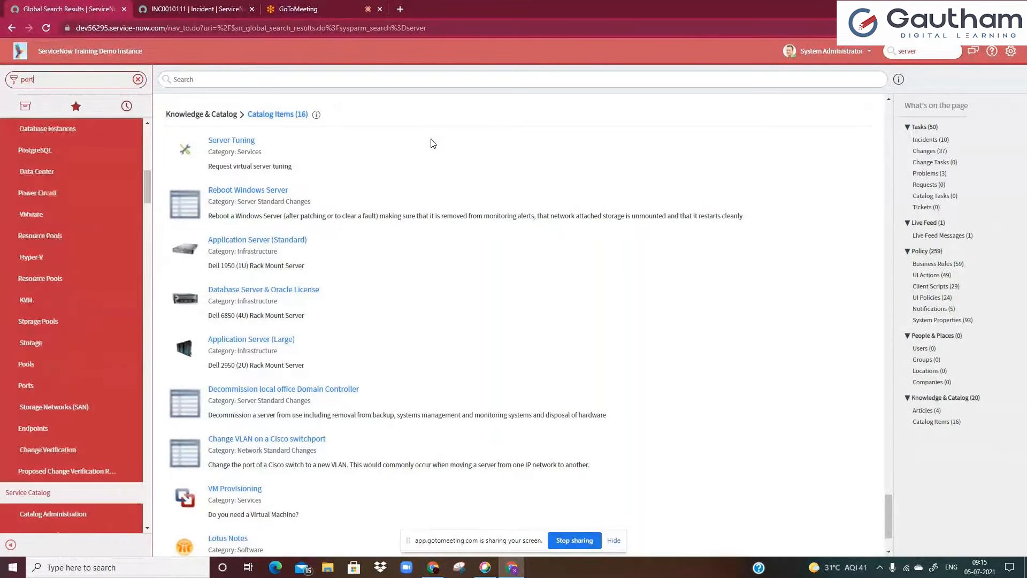
type("al")
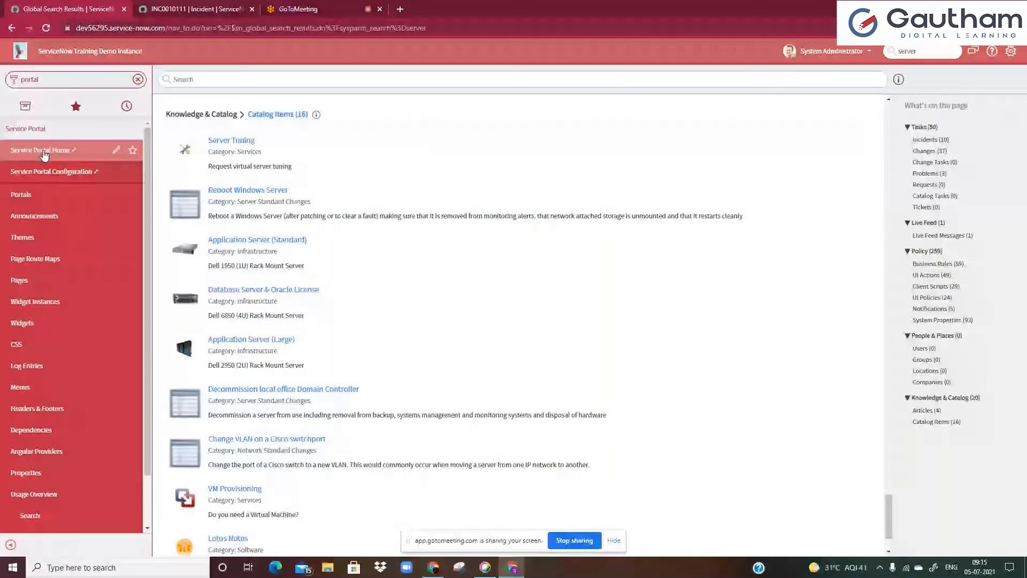
left_click(44, 153)
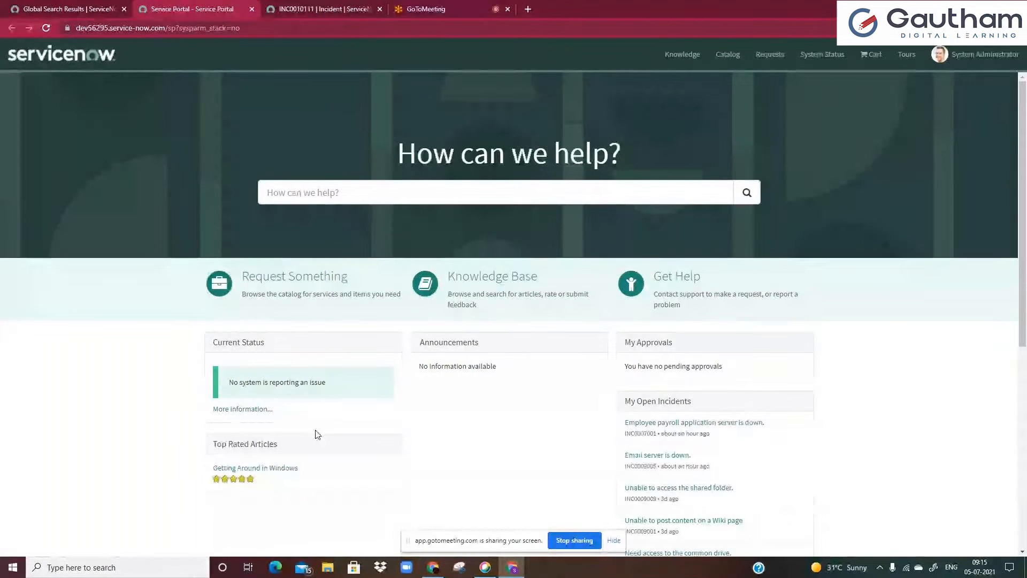
Search the Service Portal for "need laptop"
left_click(337, 191)
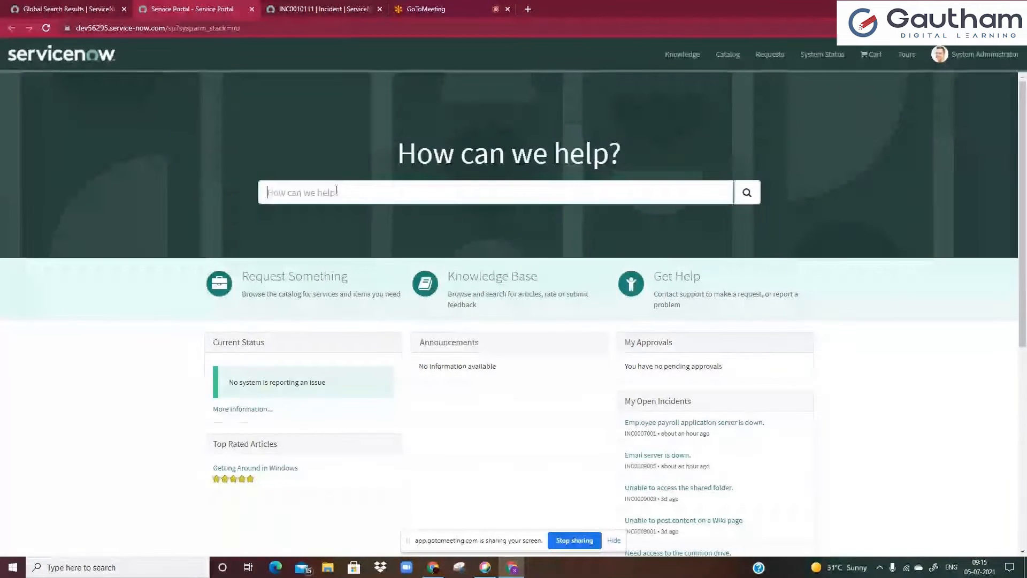
type("need laptop")
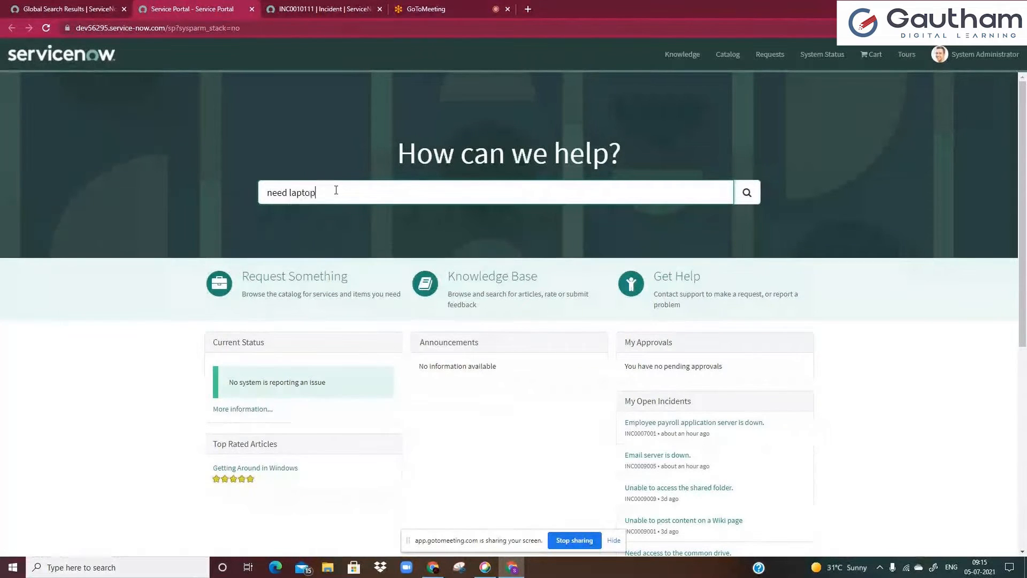
key("Return")
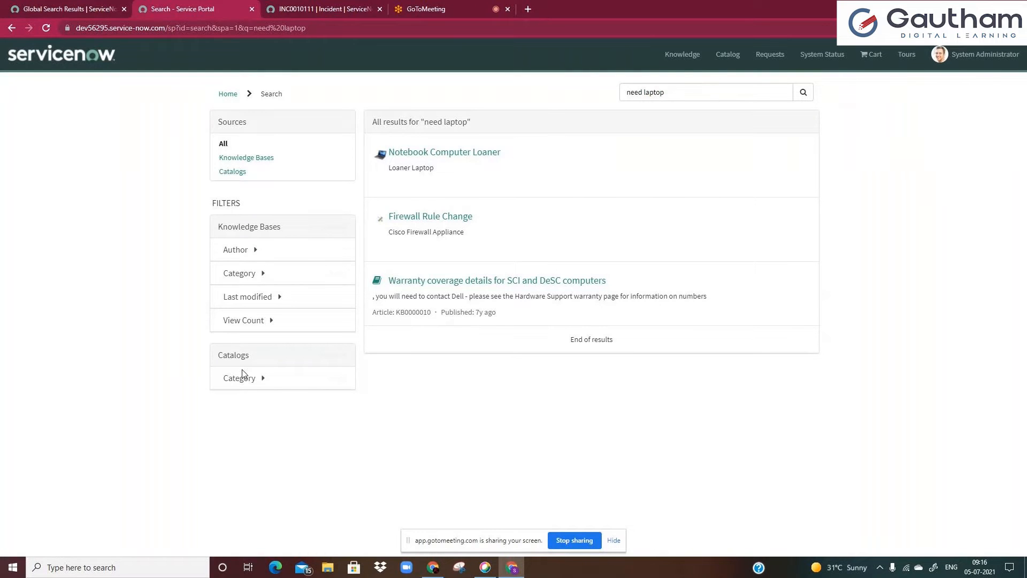
Close the Service Portal search tab and reload the incident form
left_click(287, 8)
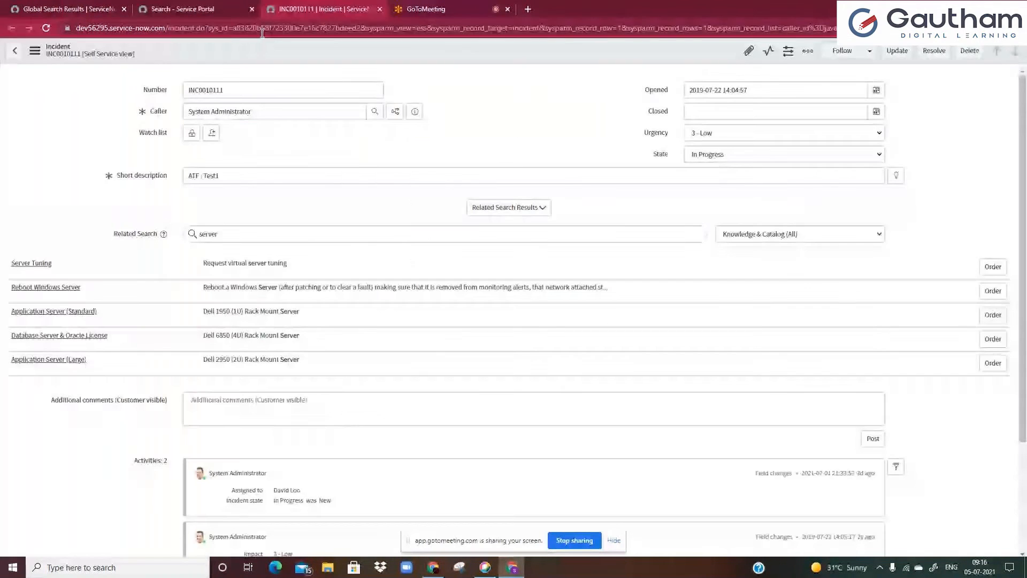
left_click(252, 9)
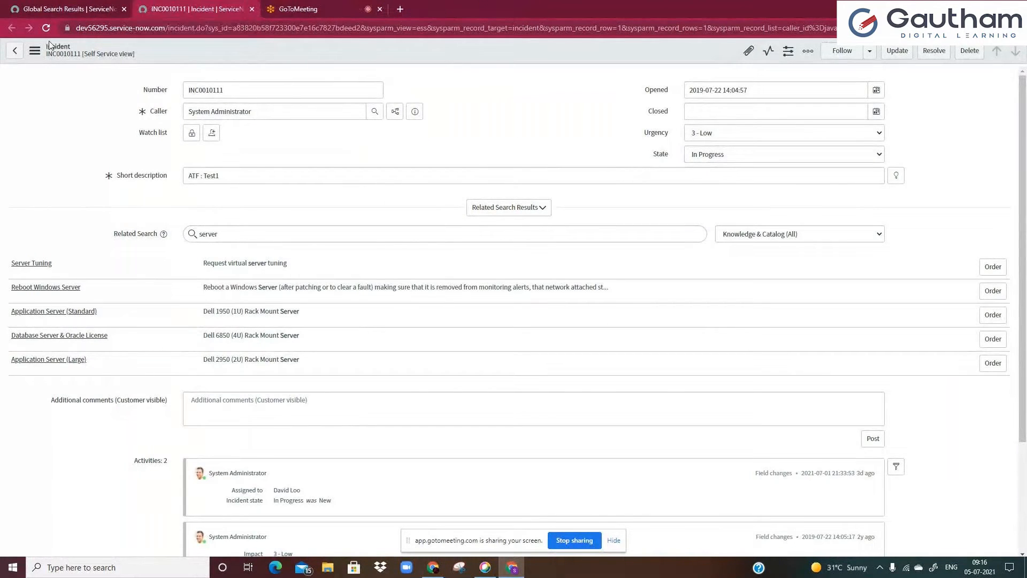
left_click(46, 28)
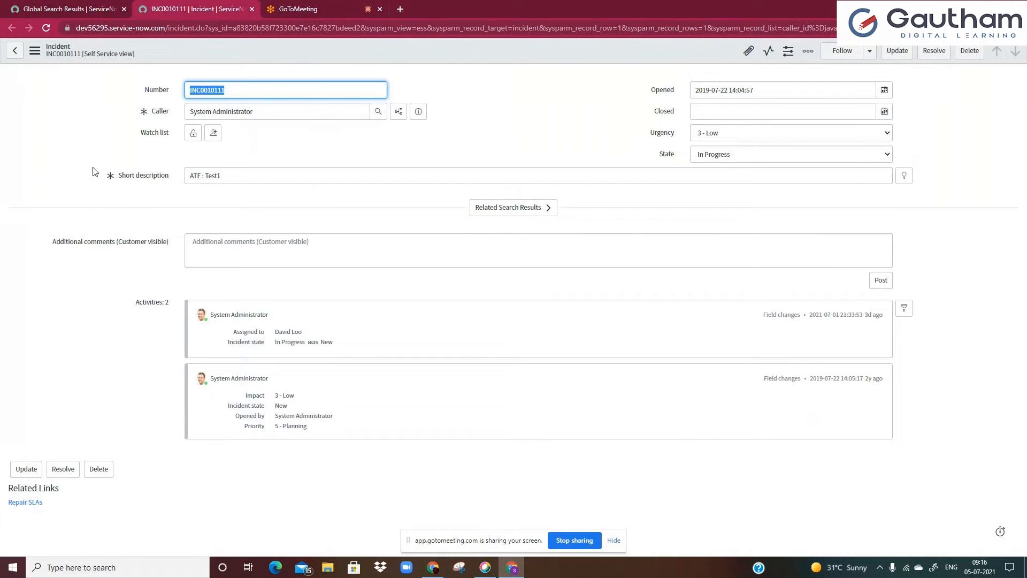
left_click(222, 176)
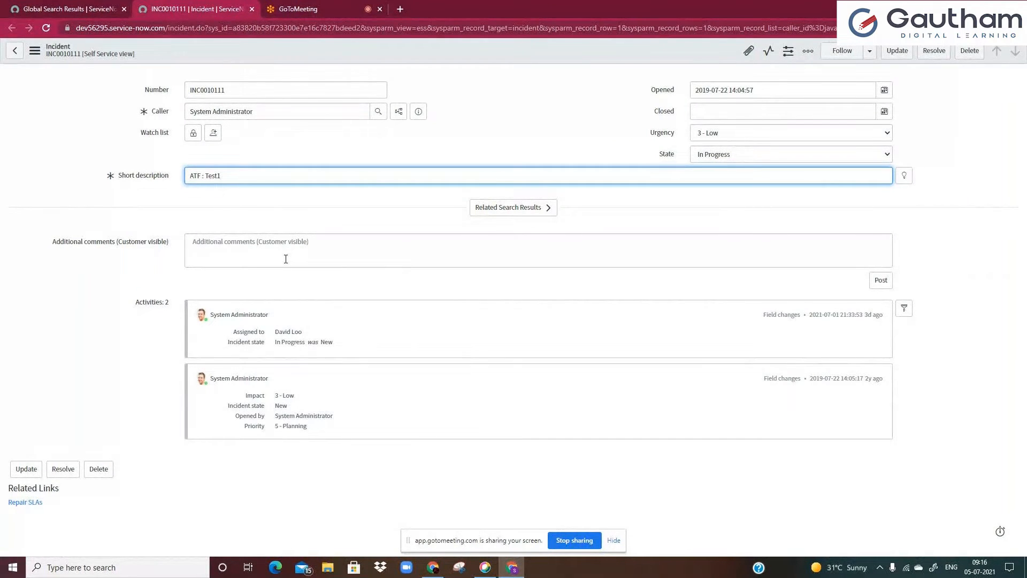
Open Form Design for the incident form through its Configure options
right_click(213, 49)
left_click(182, 58)
right_click(182, 57)
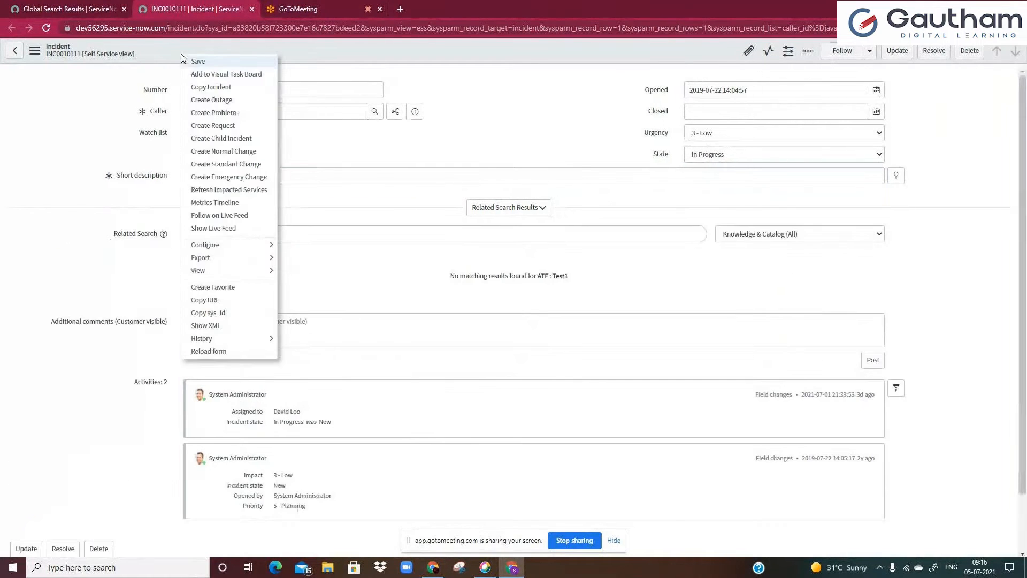
mouse_move(220, 242)
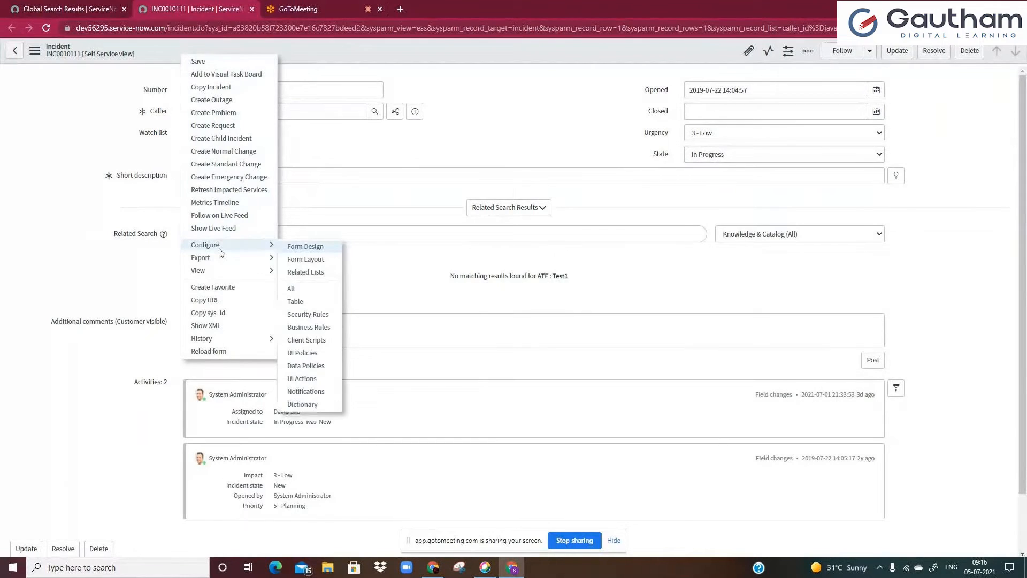
left_click(294, 249)
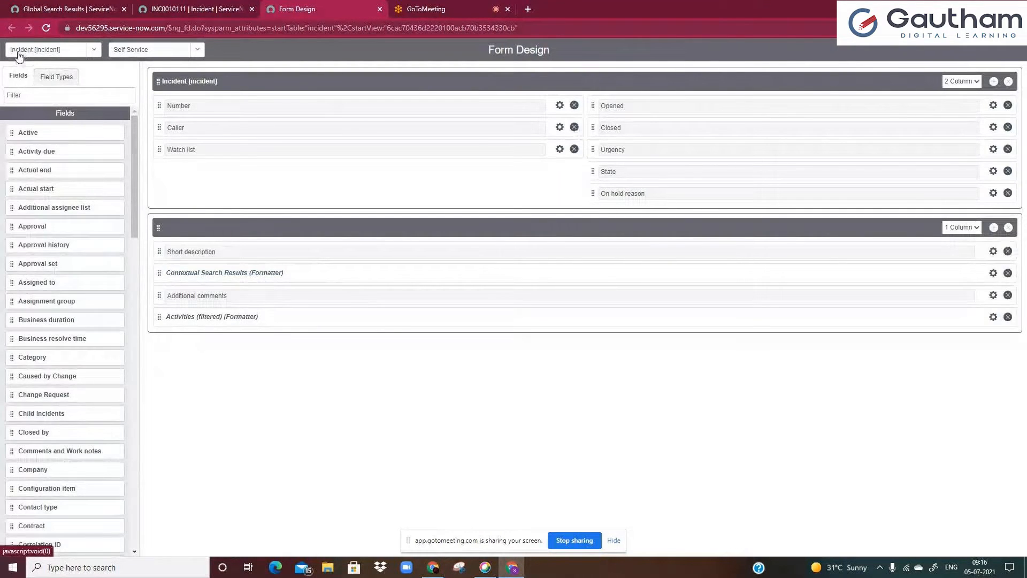
Compare the incident form with its Form Design layout by switching between the two tabs
left_click(241, 11)
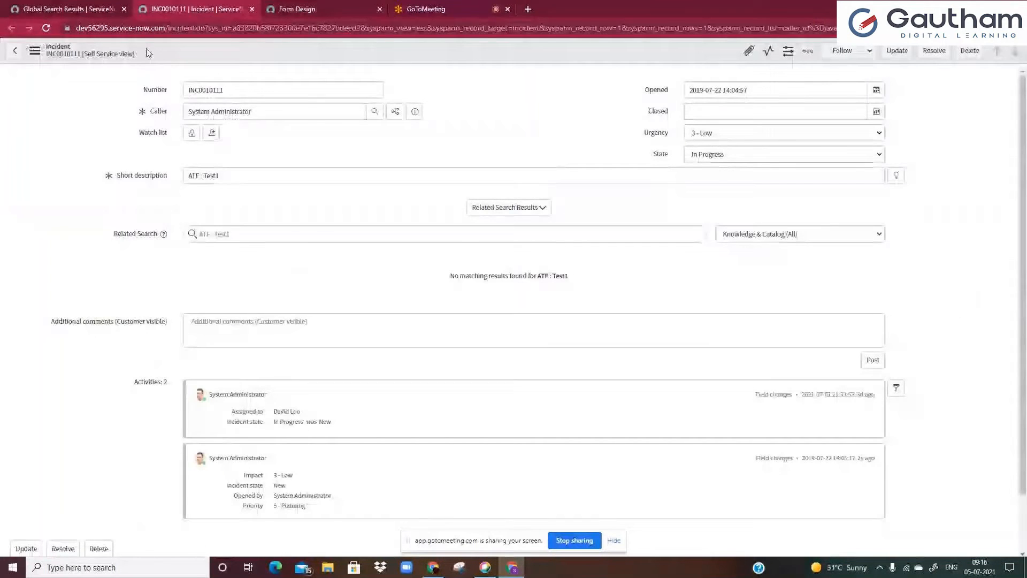
left_click(268, 12)
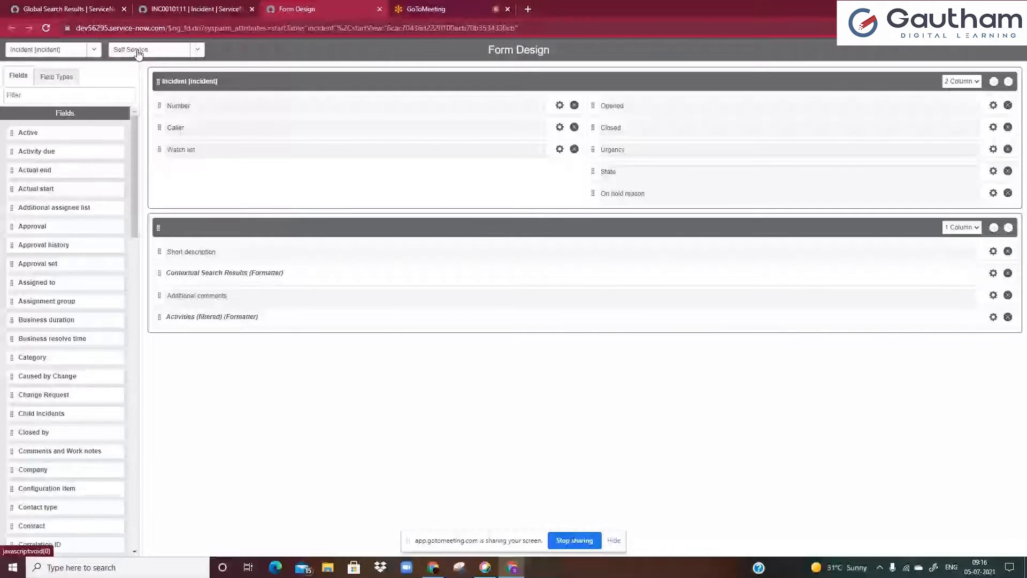
left_click(177, 7)
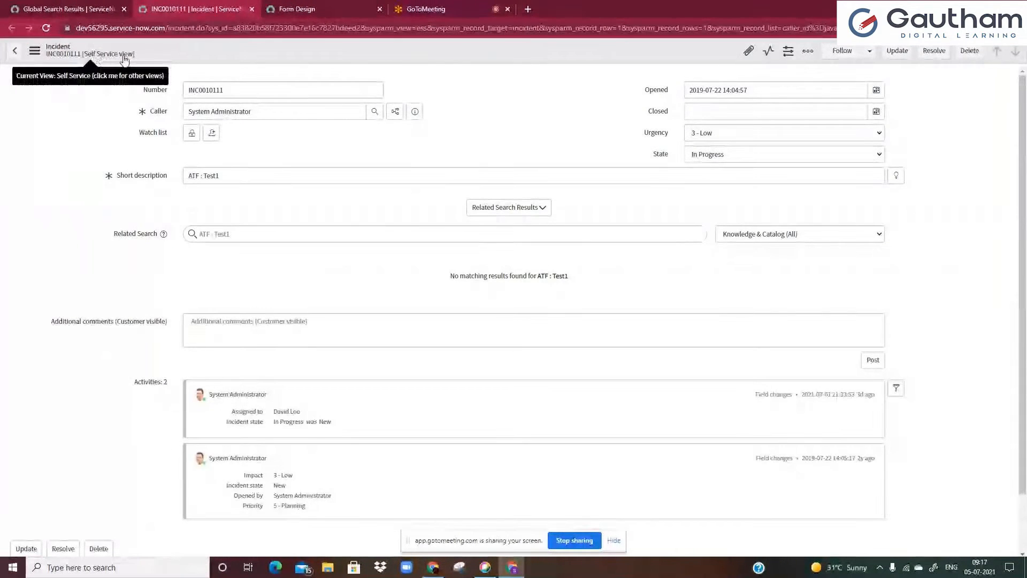
left_click(321, 6)
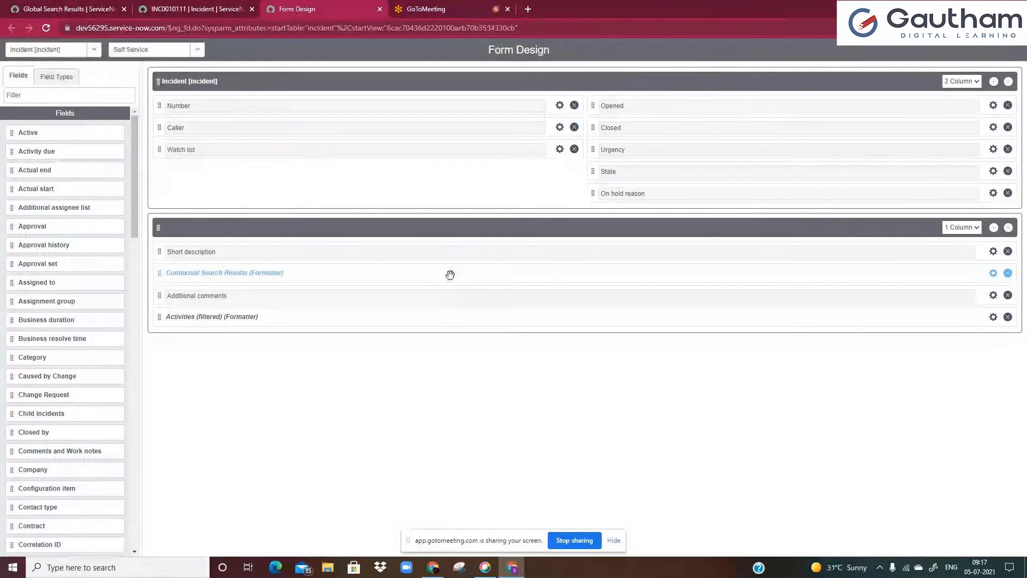
Filter the field list for "ass", add Assignment group below Watch list, and remove On hold reason from the top section
left_click(60, 95)
type("shior")
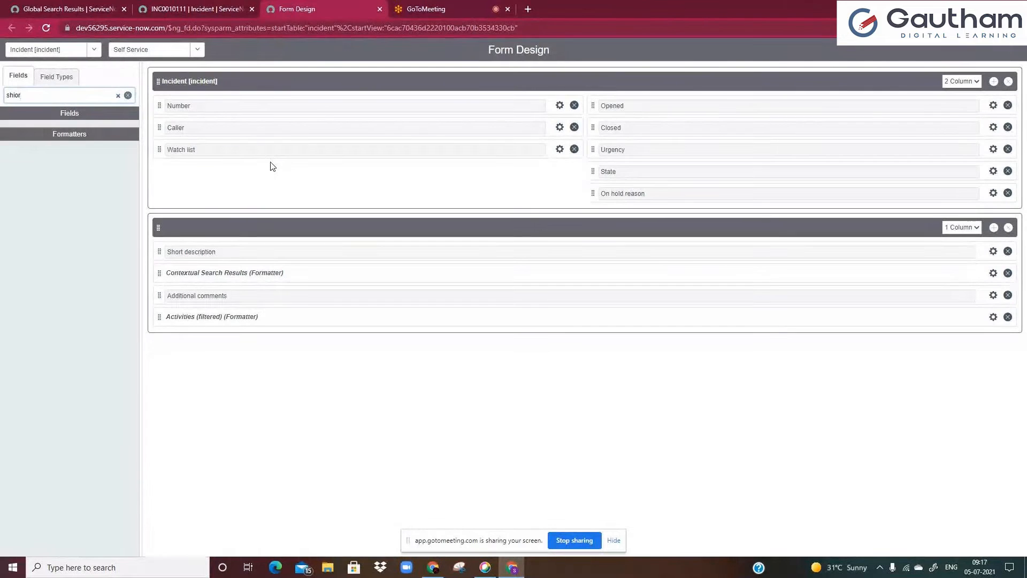
key("BackSpace")
key("BackSpace")
key("BackSpace")
key("BackSpace")
key("BackSpace")
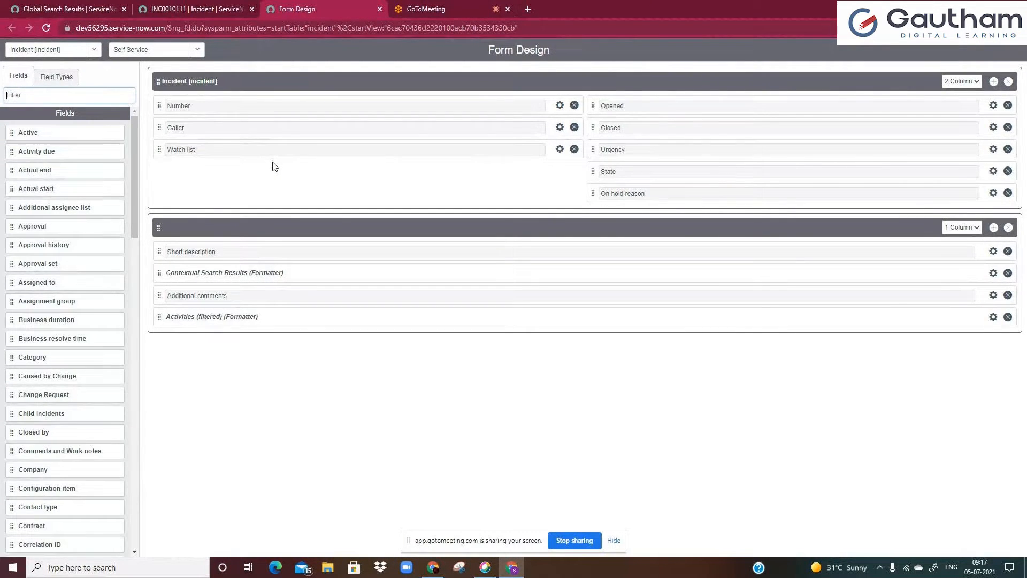
type("clo")
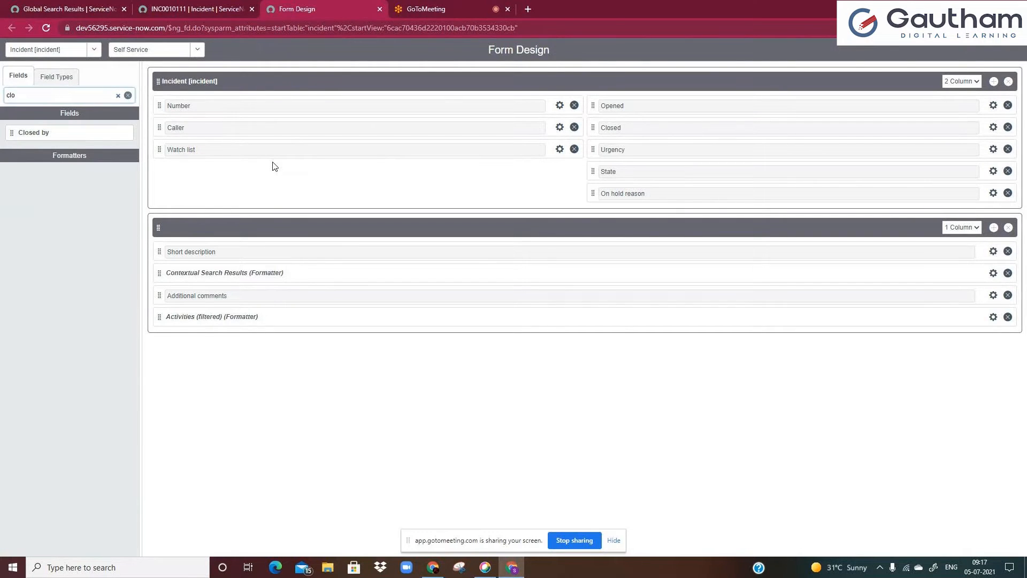
key("BackSpace")
key("BackSpace")
key("BackSpace")
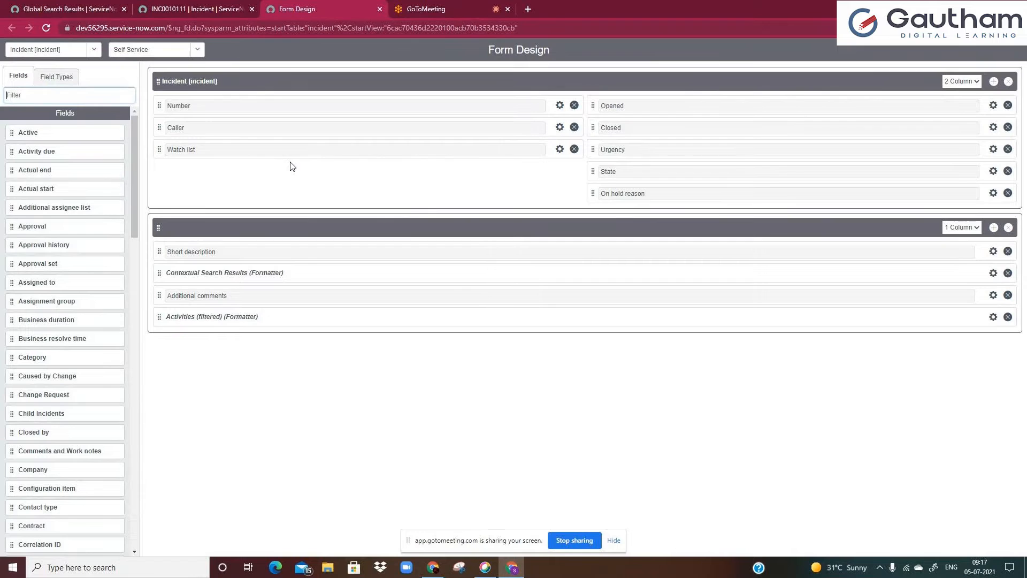
type("as")
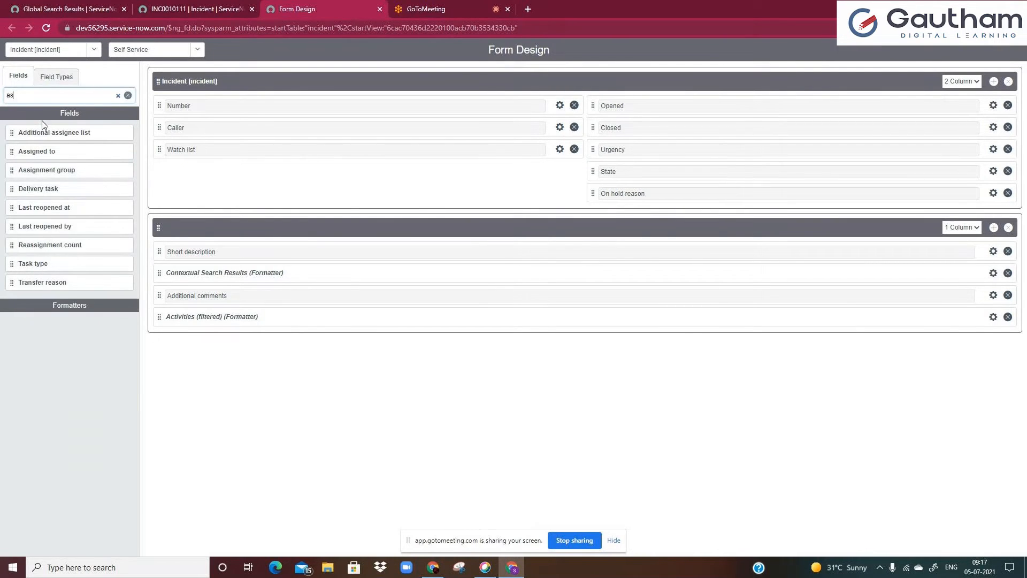
type("s")
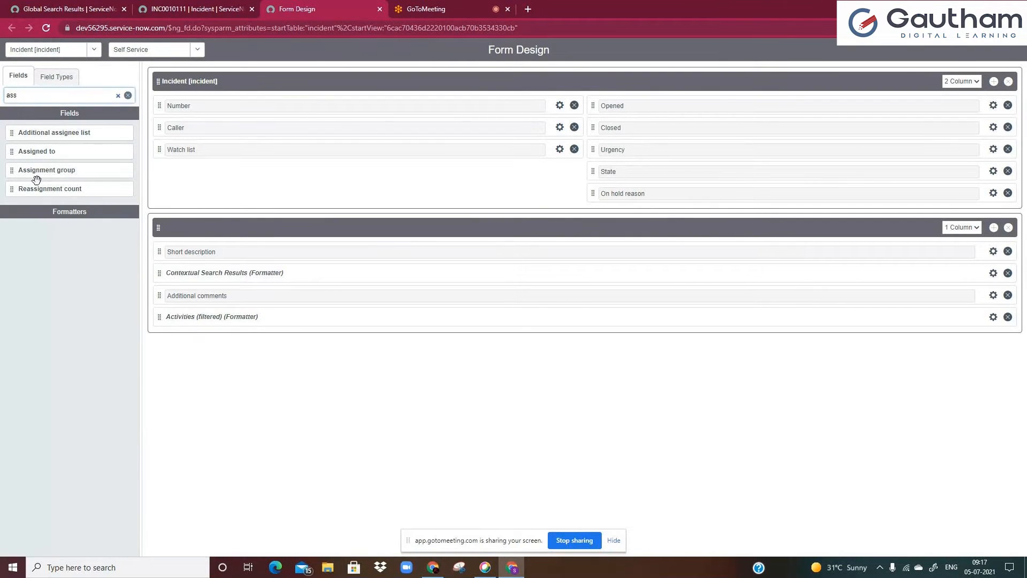
left_click_drag(33, 170, 227, 176)
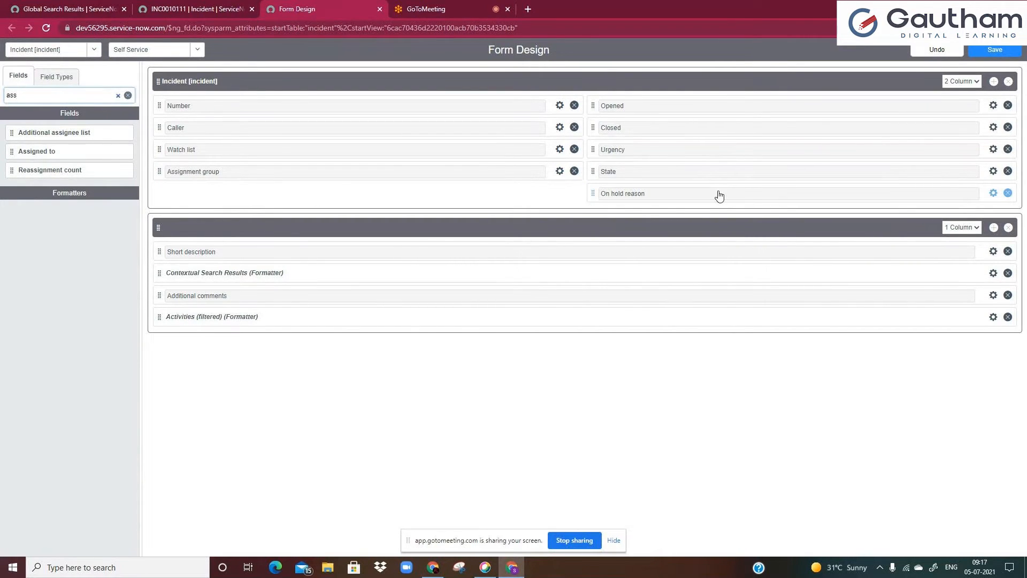
left_click_drag(980, 193, 95, 161)
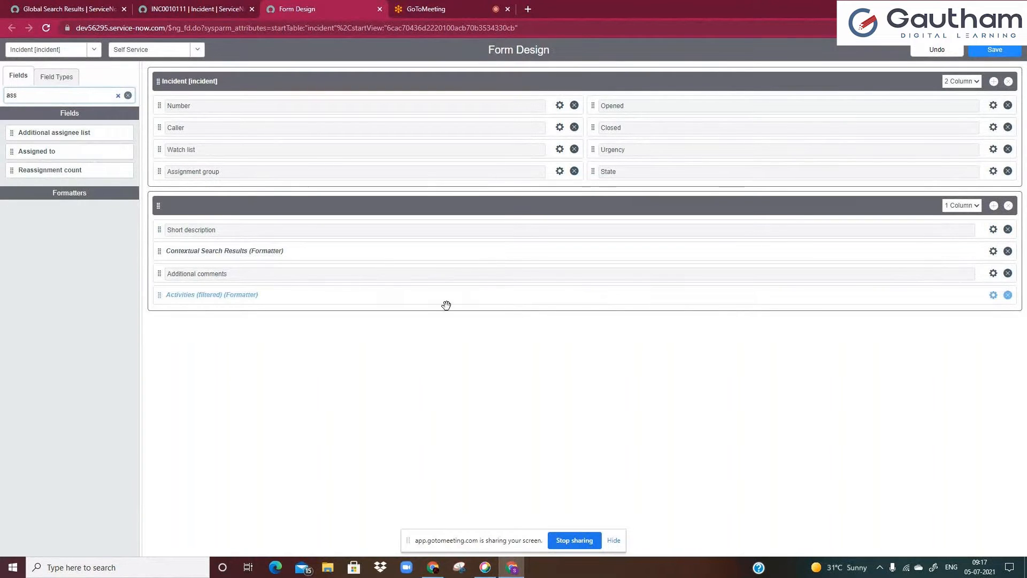
Switch the top section to 1 Column and back to 2 Column, then reload Form Design to discard the changes
left_click(959, 84)
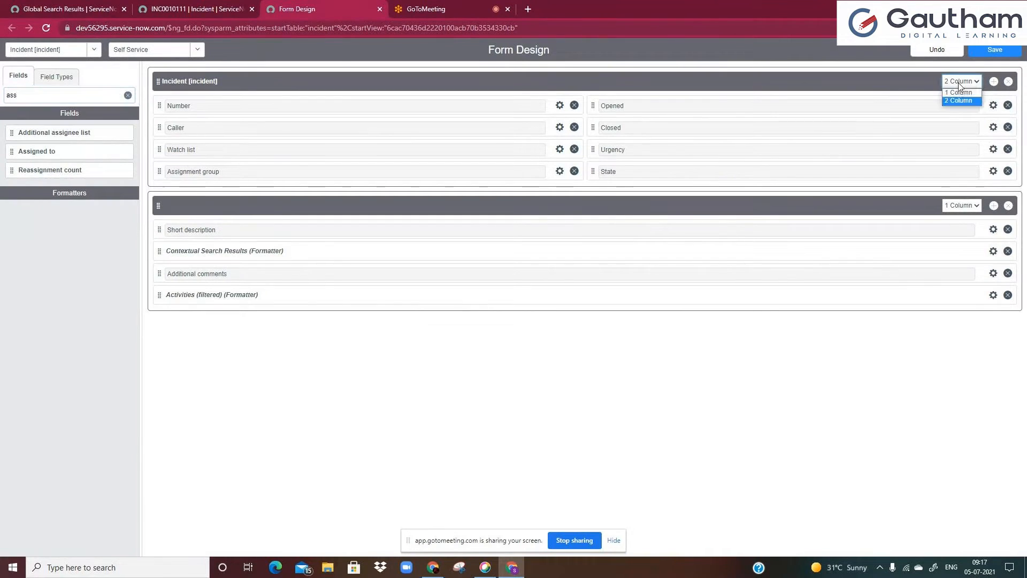
left_click(959, 93)
left_click(964, 82)
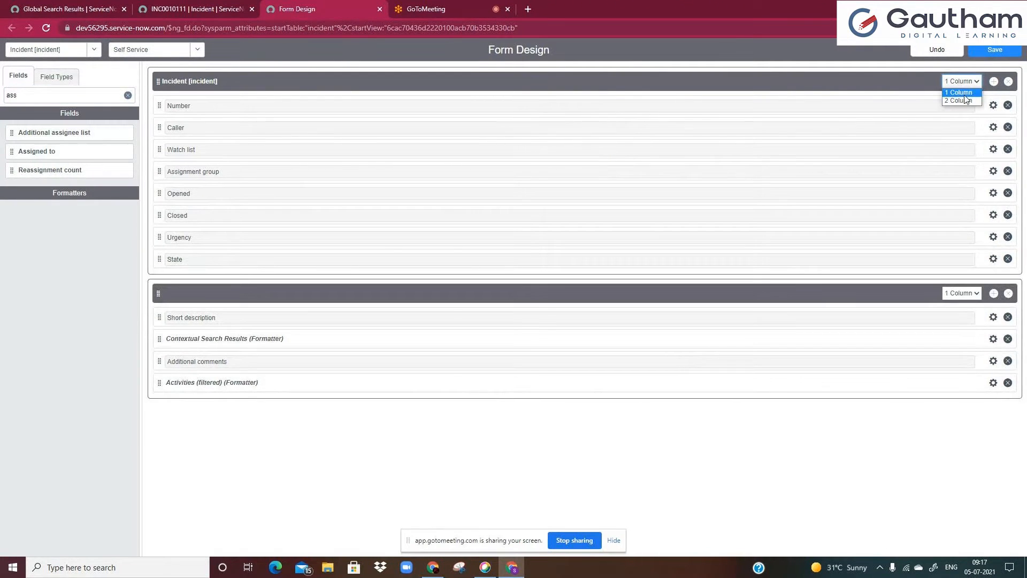
left_click(966, 100)
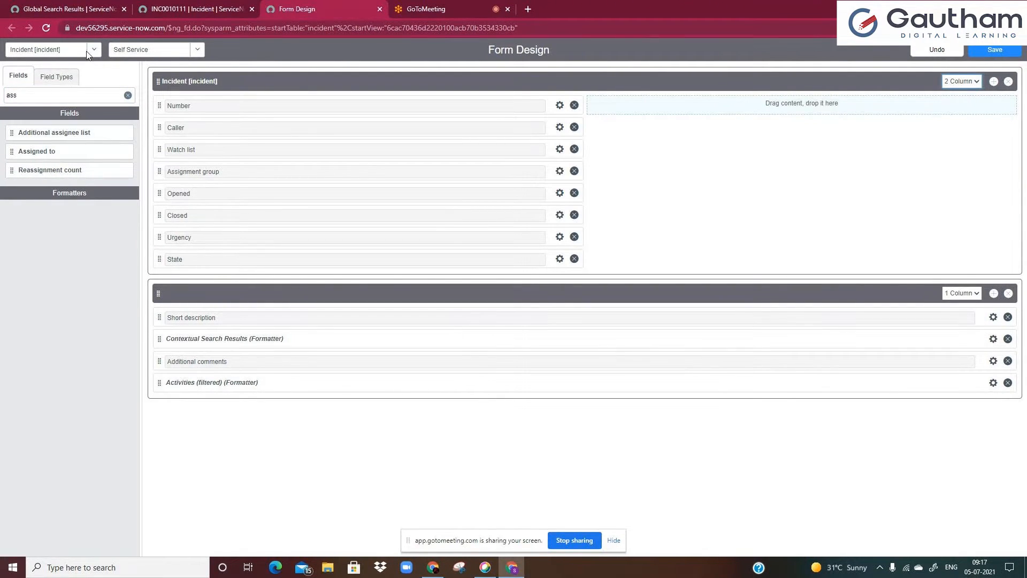
left_click(46, 28)
left_click(564, 87)
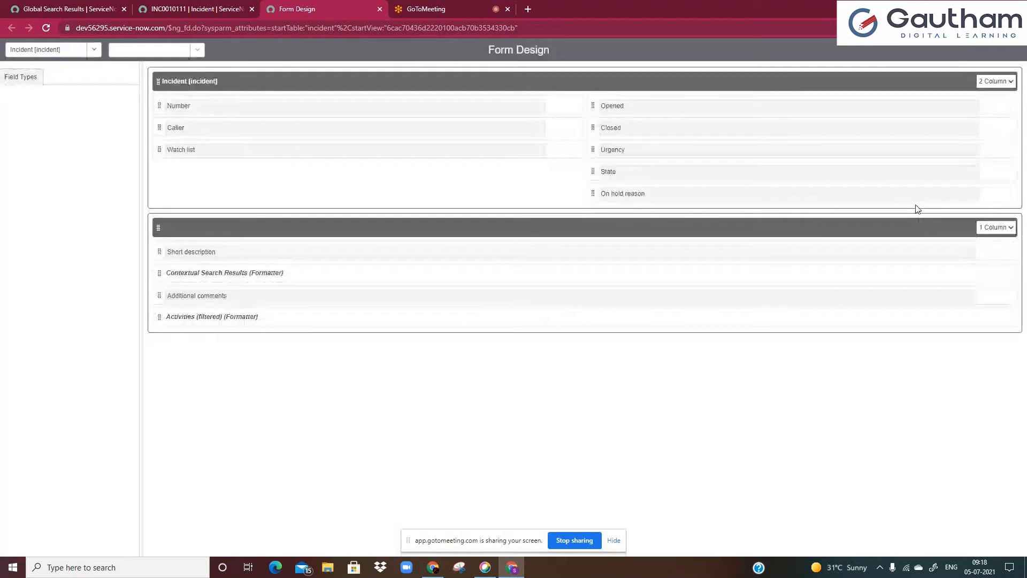
left_click(692, 230)
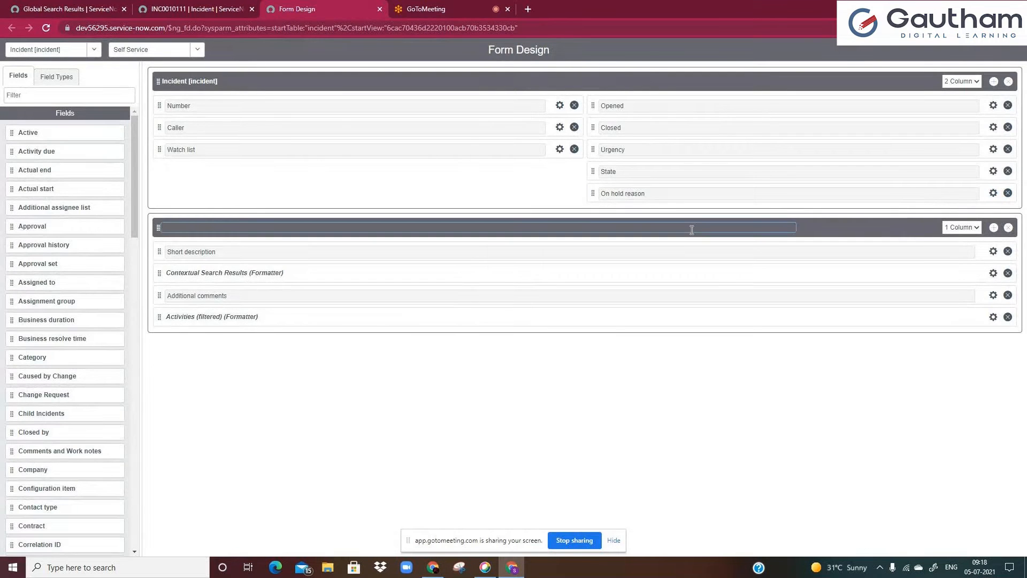
Replace On hold reason with the Assignment group field below Watch list and save the form layout
left_click(1008, 193)
left_click(111, 96)
type("ass")
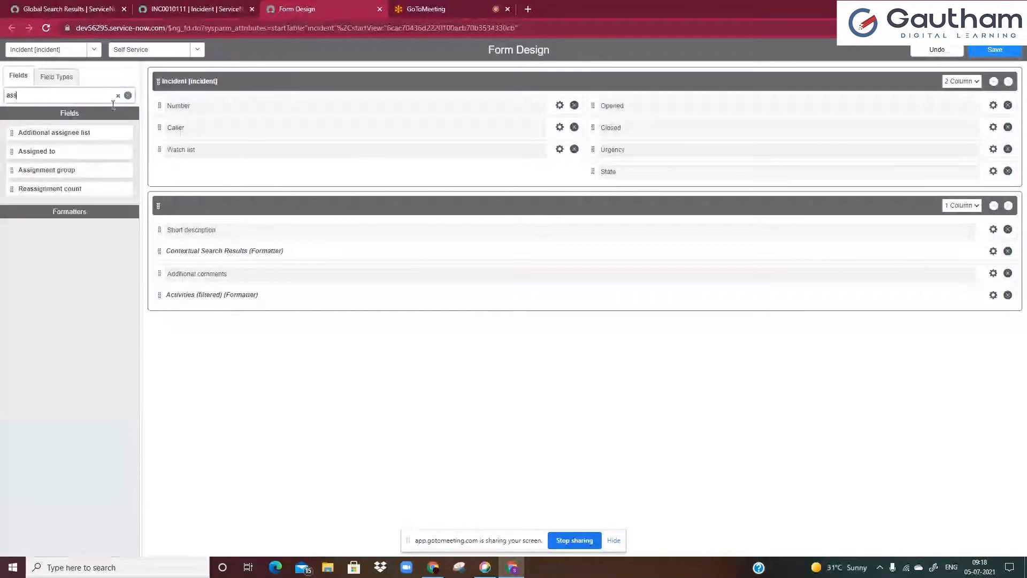
left_click_drag(77, 171, 171, 172)
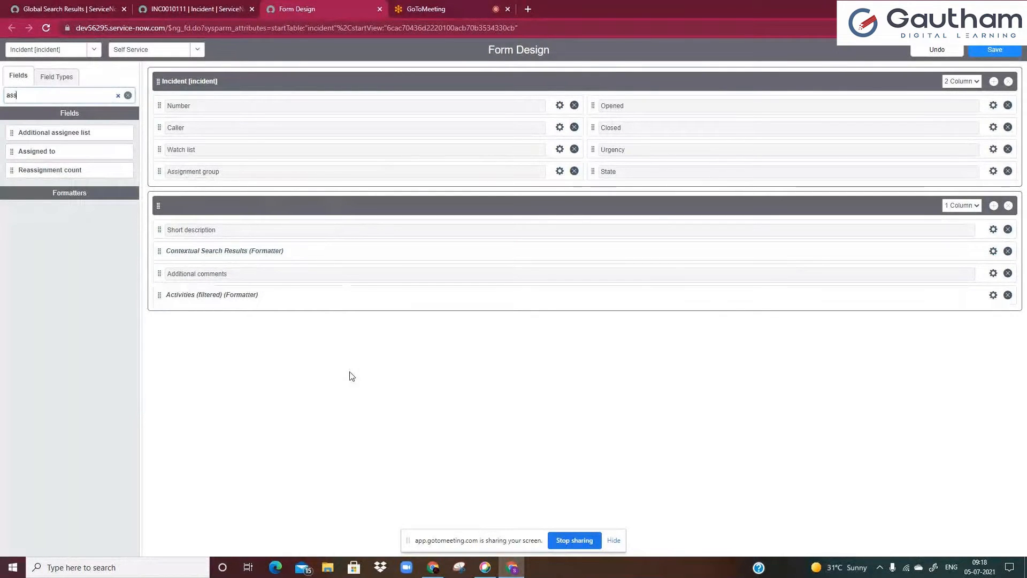
left_click(991, 50)
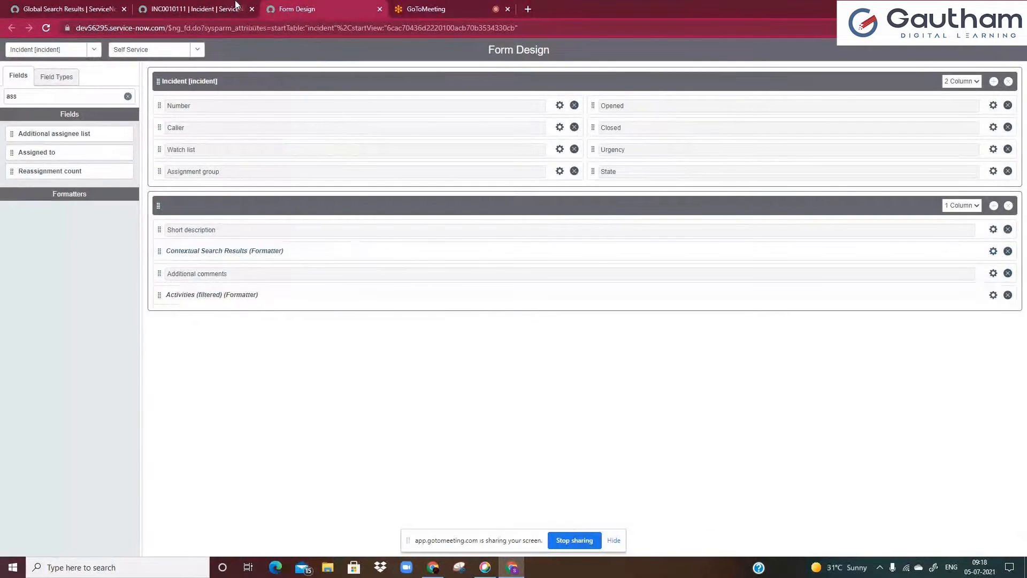
Reload the incident record to show the newly added Assignment group field on the form
left_click(236, 7)
left_click(46, 28)
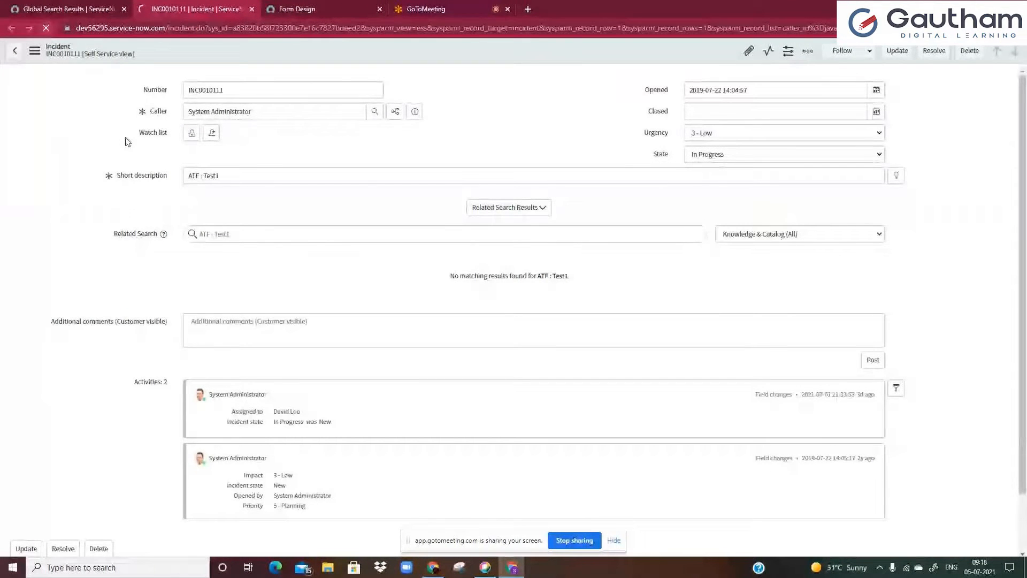
left_click(209, 153)
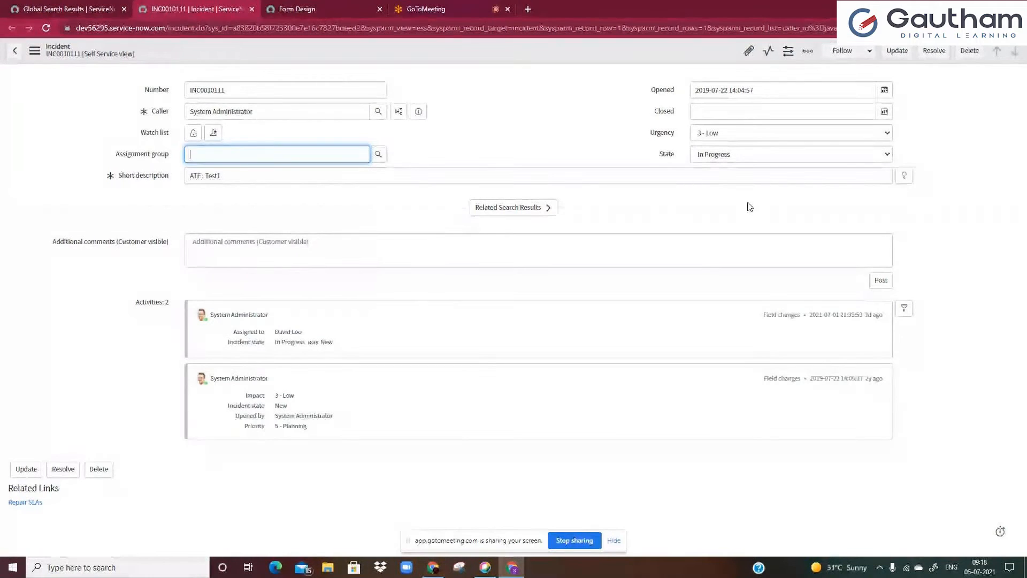
Set the short description to "laptop issue" and expand Related Search Results to show matching items
left_click(517, 208)
left_click_drag(298, 174, 65, 167)
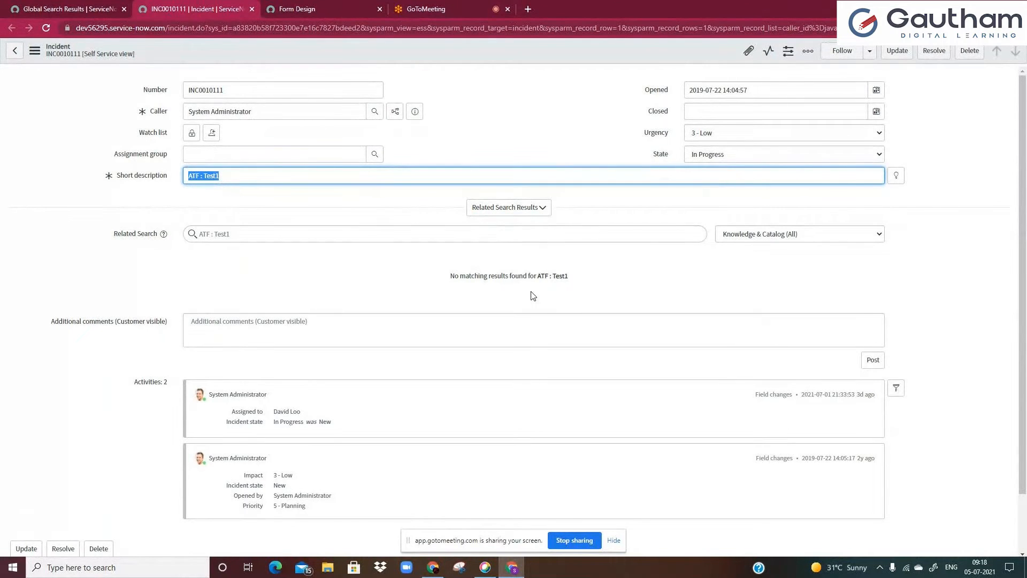
type("laptop issue")
left_click(508, 208)
left_click(509, 208)
left_click(342, 238)
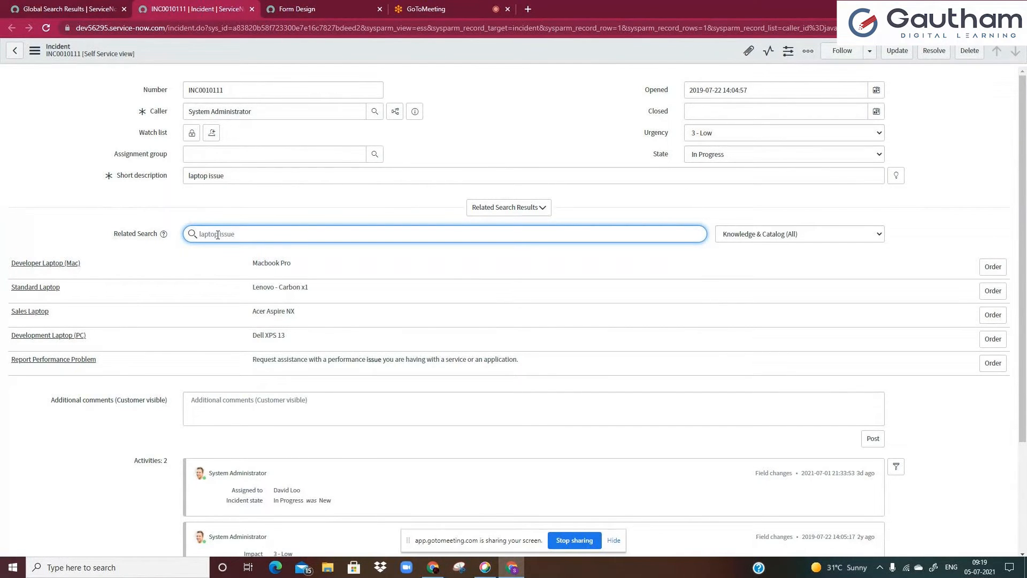
Change the short description to "salary not credited" and refresh the Related Search Results section
left_click_drag(243, 177, 171, 180)
type("sal")
type("ar")
type("y br")
key("BackSpace")
key("BackSpace")
type("nor")
key("BackSpace")
type("t credited")
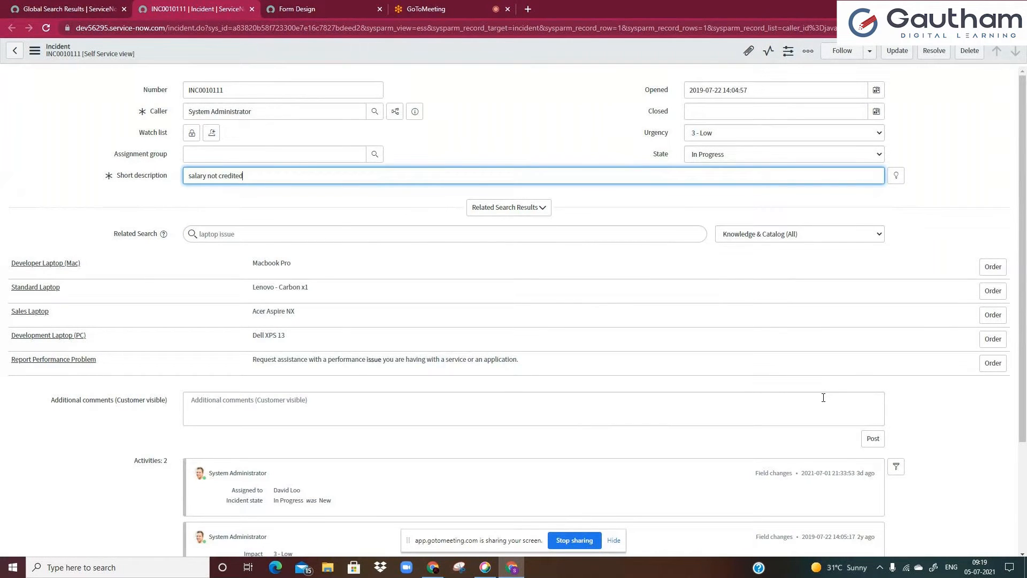
left_click(520, 211)
left_click(520, 212)
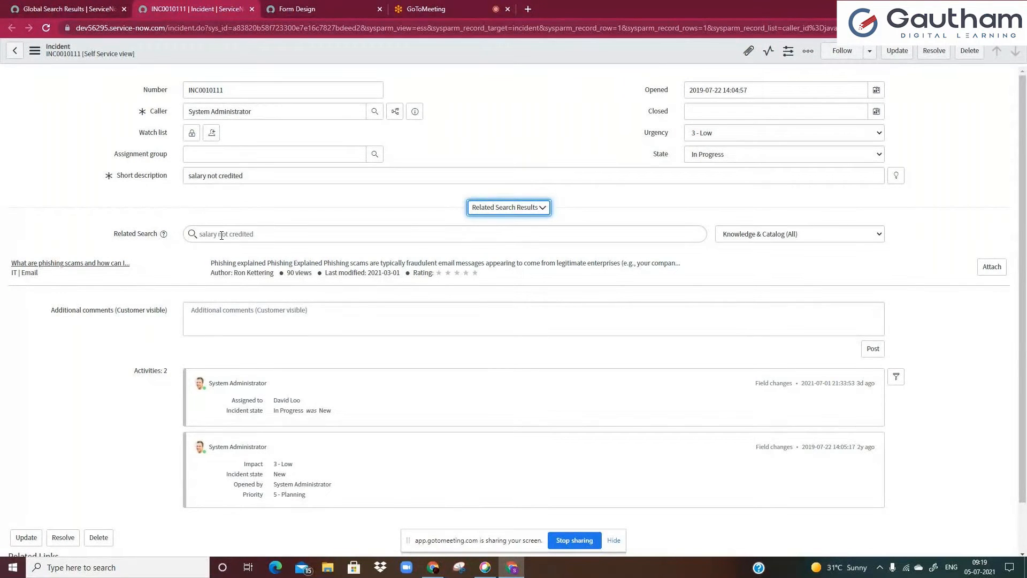
Examine how the Related Search Results section follows the short description by collapsing and expanding it
left_click_drag(207, 177, 245, 176)
left_click(245, 177)
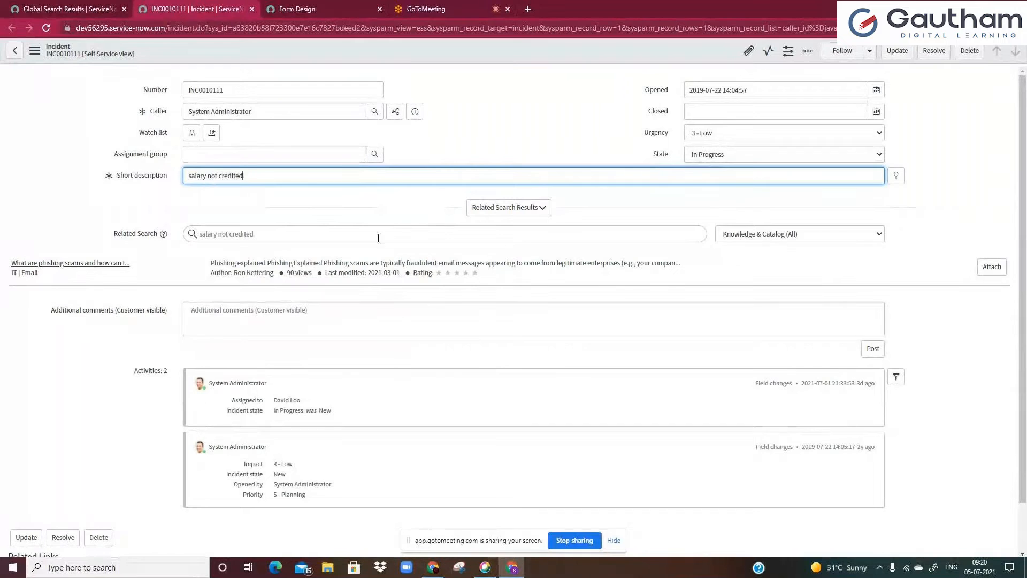
left_click(250, 201)
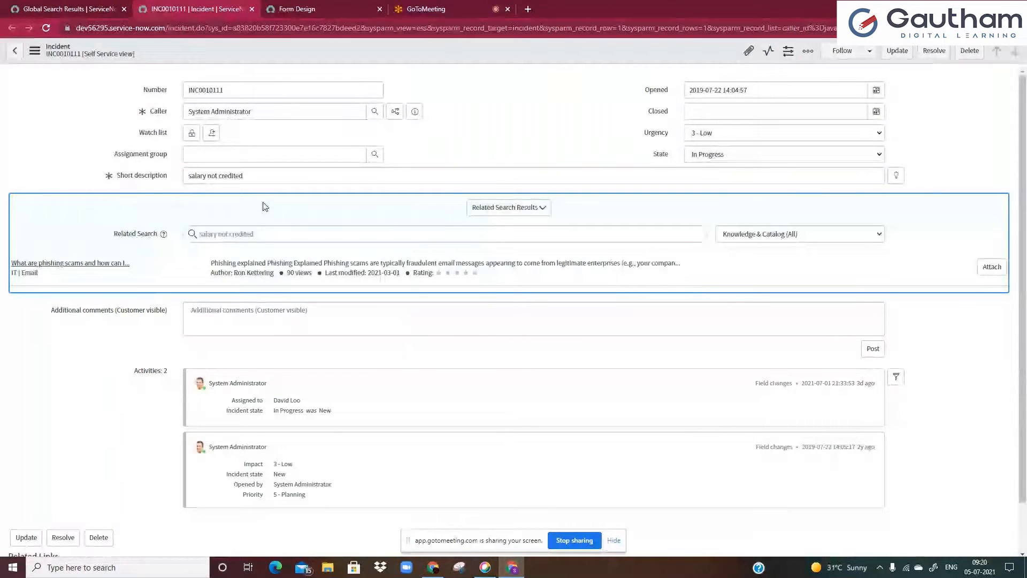
left_click(244, 178)
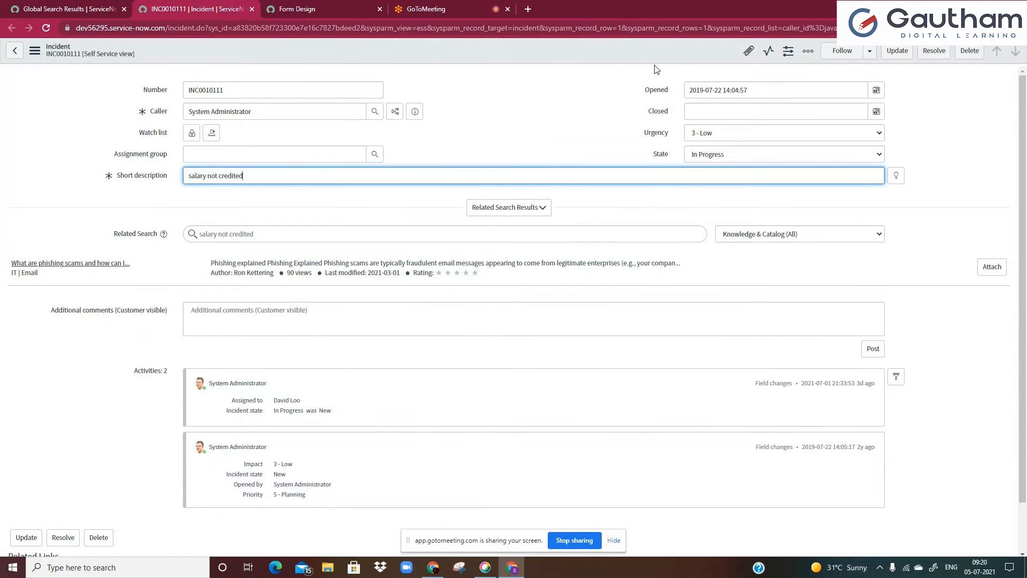
left_click(390, 234)
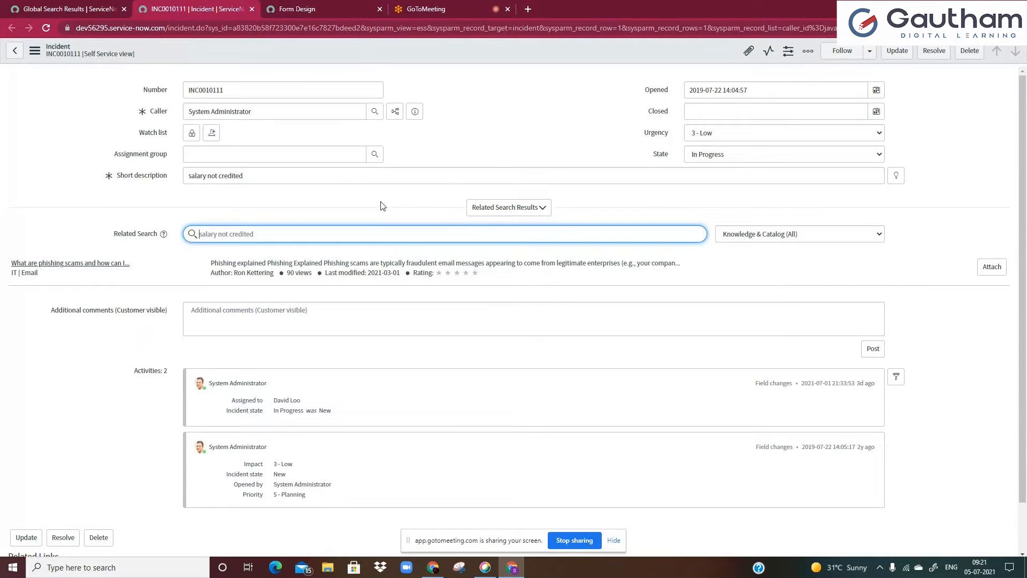
left_click(185, 177)
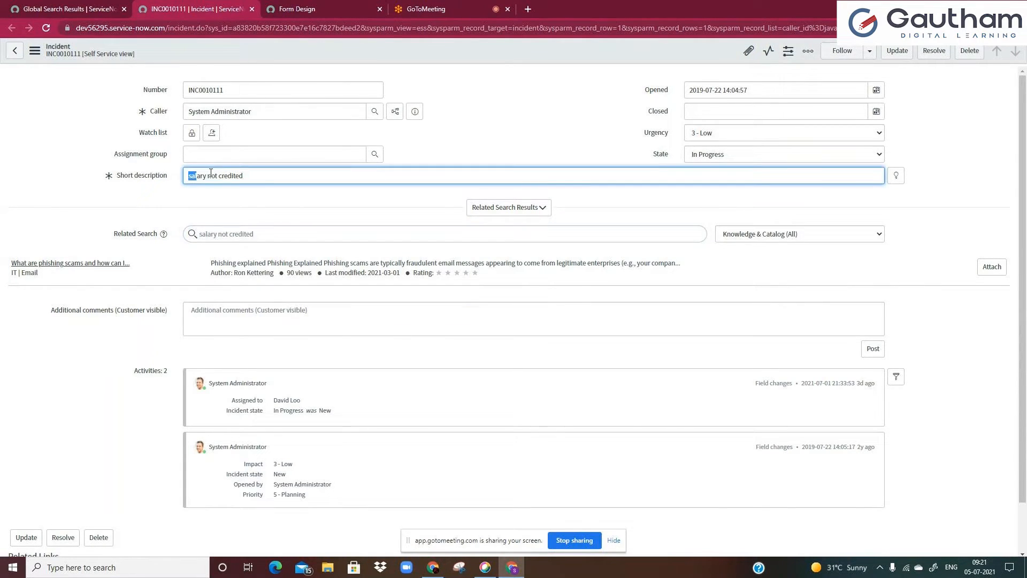
left_click(236, 235)
left_click(513, 211)
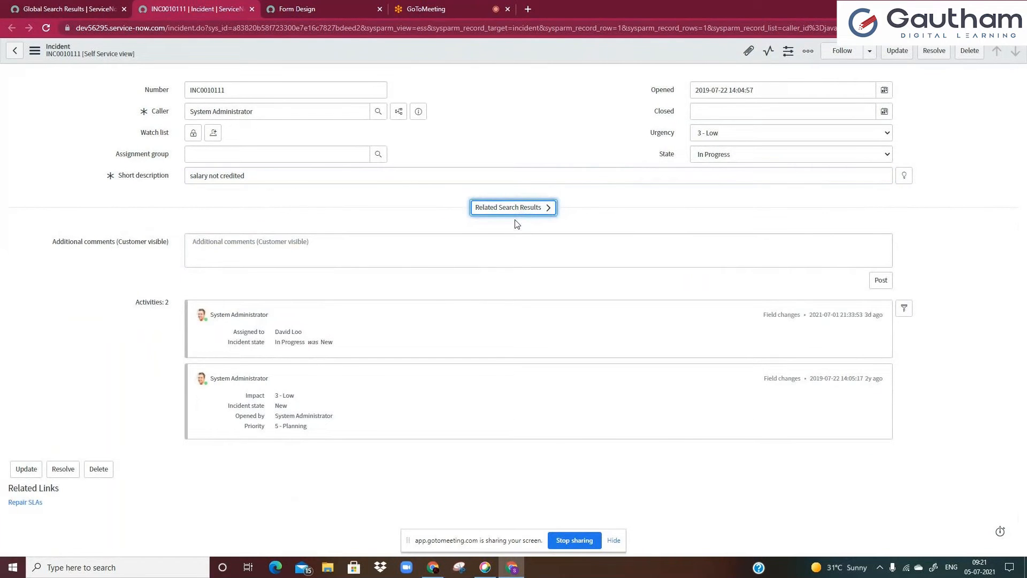
left_click(482, 214)
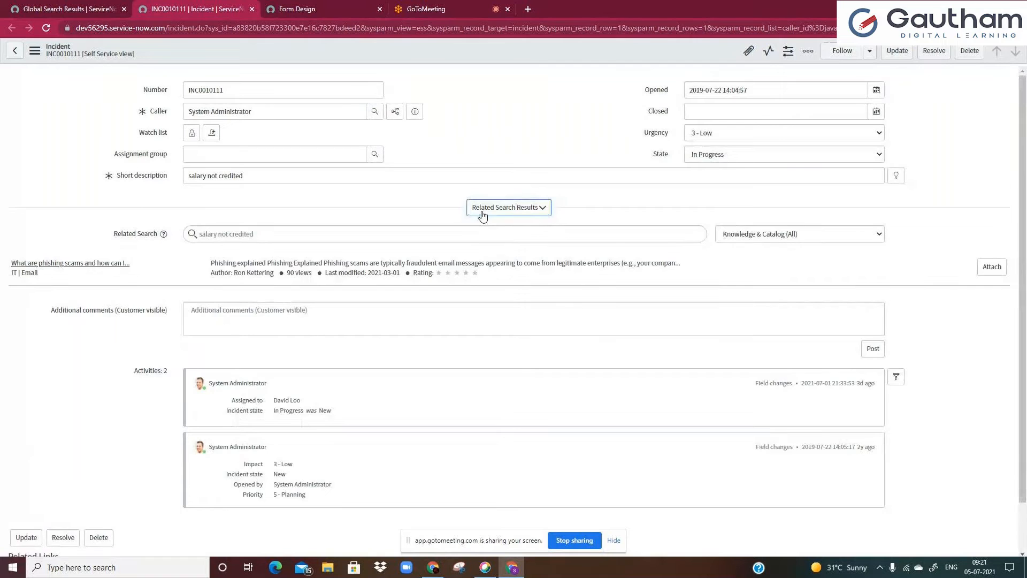
left_click(480, 215)
left_click(347, 177)
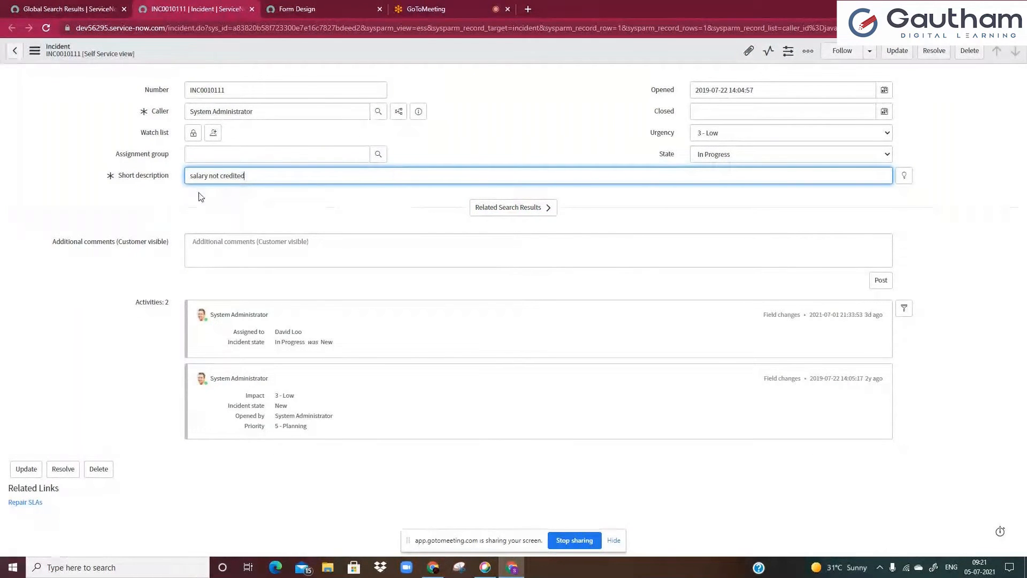
left_click(339, 202)
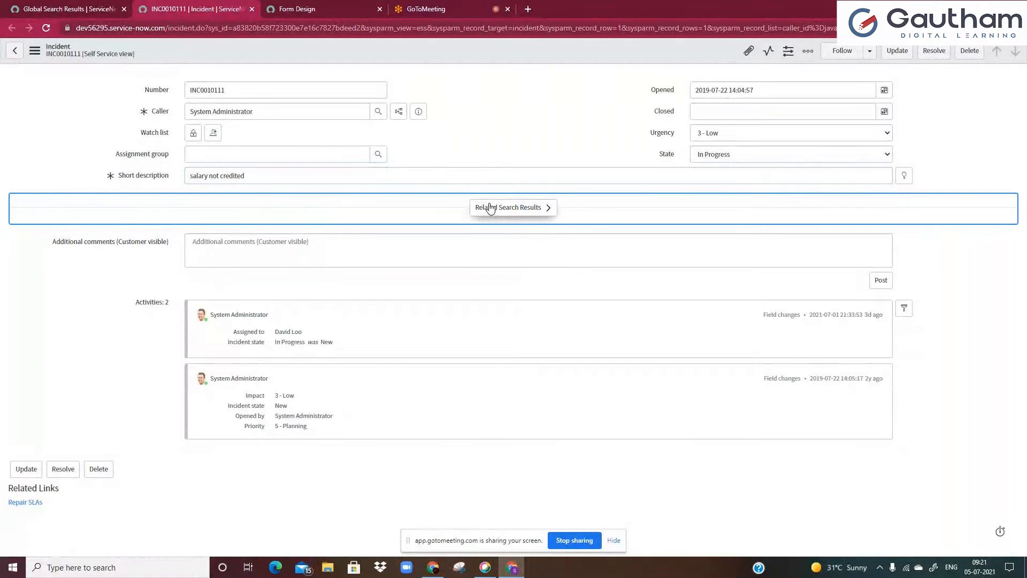
left_click(348, 177)
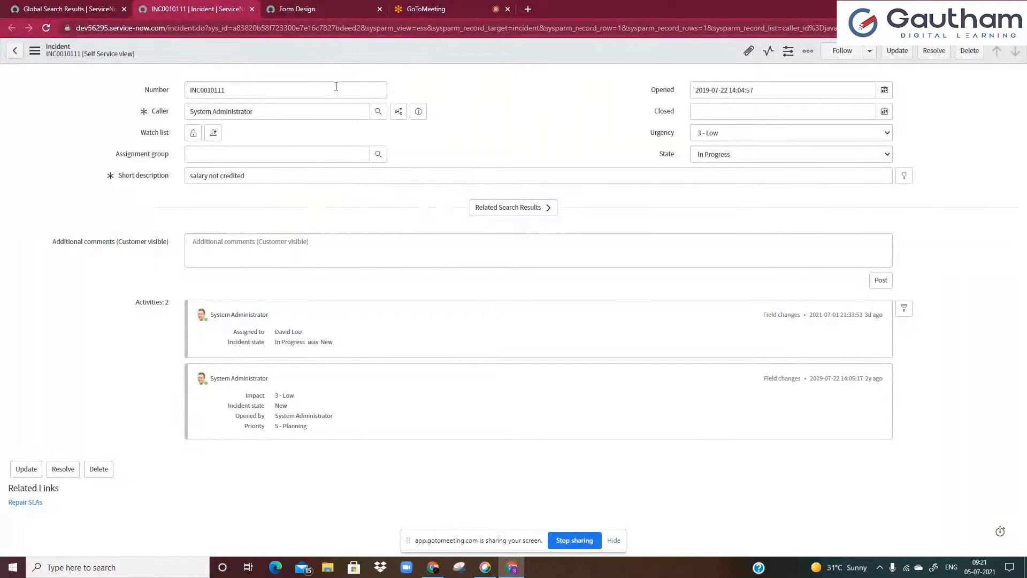
Clear the field filter in Form Design and open the Field Types list
left_click(302, 9)
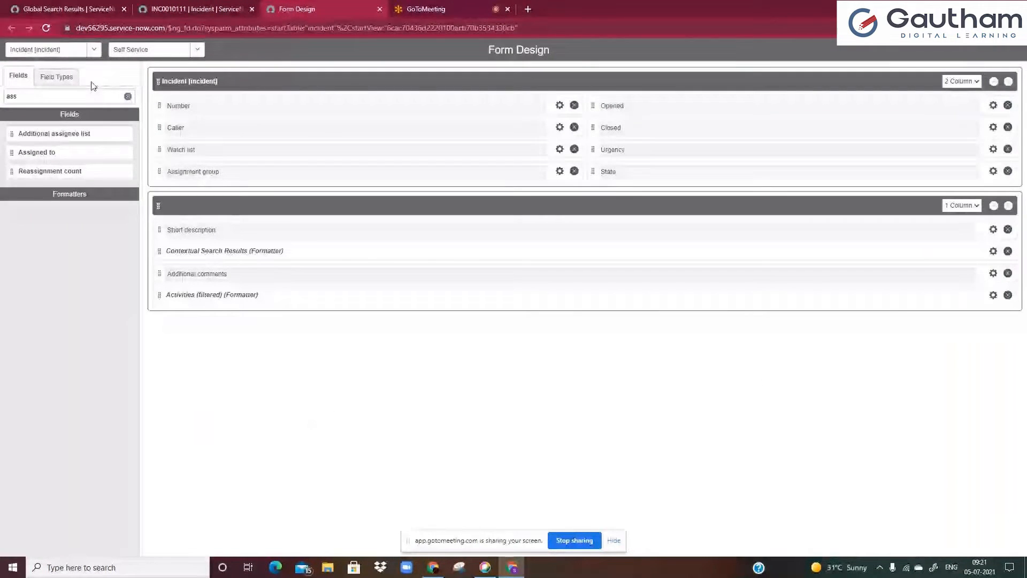
key("BackSpace")
key("BackSpace")
type("nn")
key("ctrl+a")
key("BackSpace")
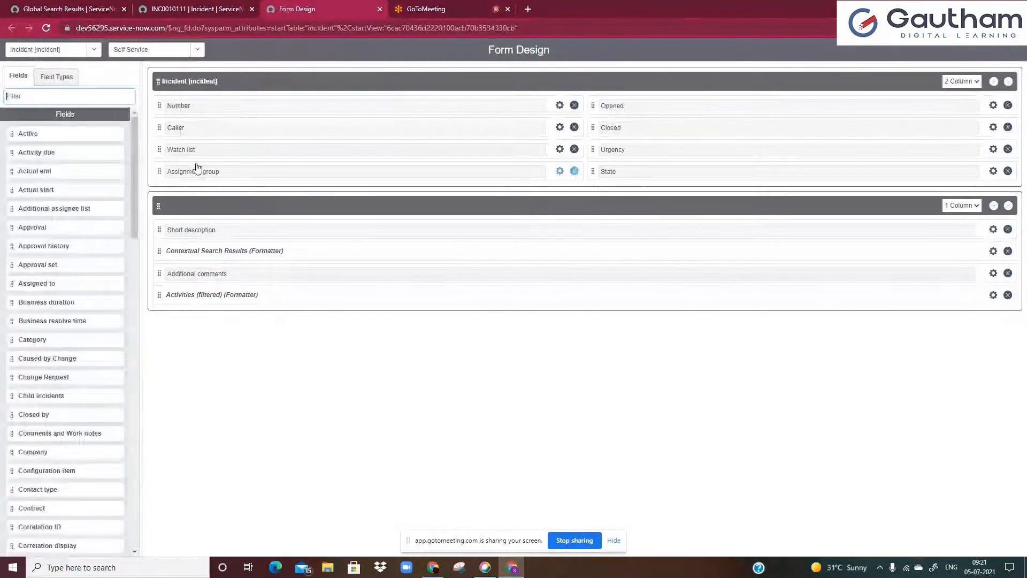
left_click(50, 76)
left_click(59, 98)
type("ann")
key("ctrl+a")
key("BackSpace")
left_click(15, 85)
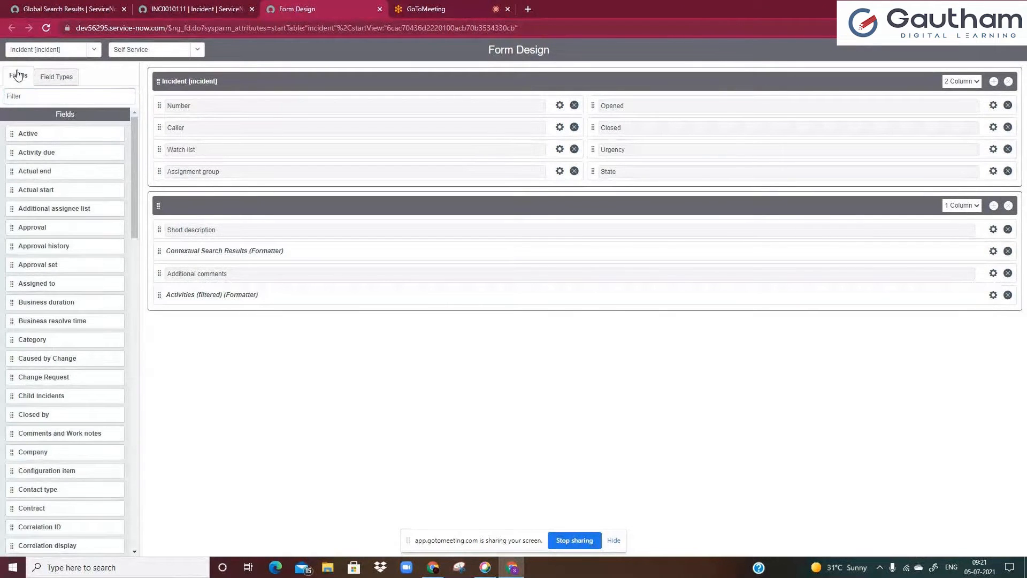
left_click(52, 77)
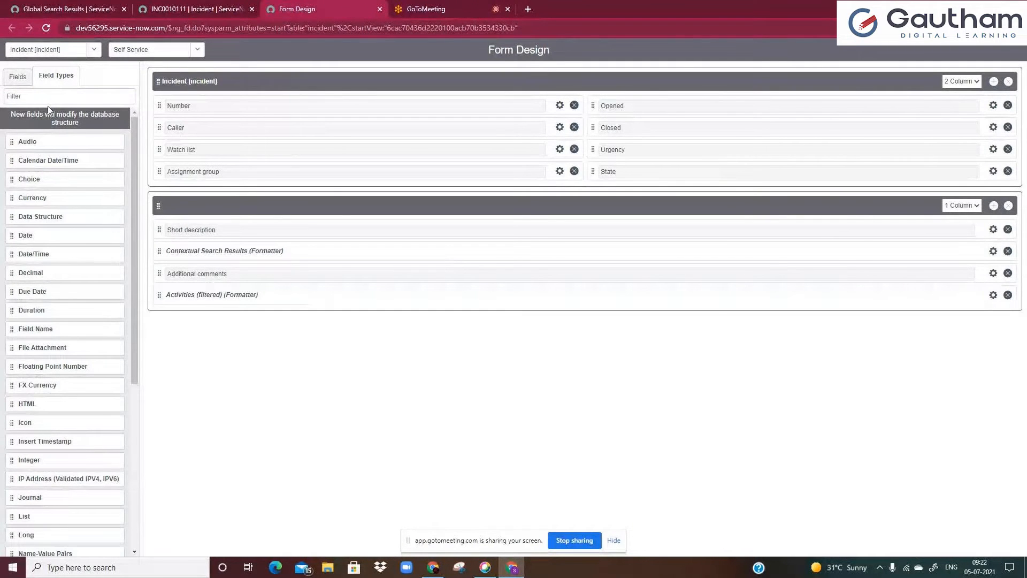
Open the Caller lookup list on the incident form and close it without choosing a user
left_click(184, 10)
double_click(238, 89)
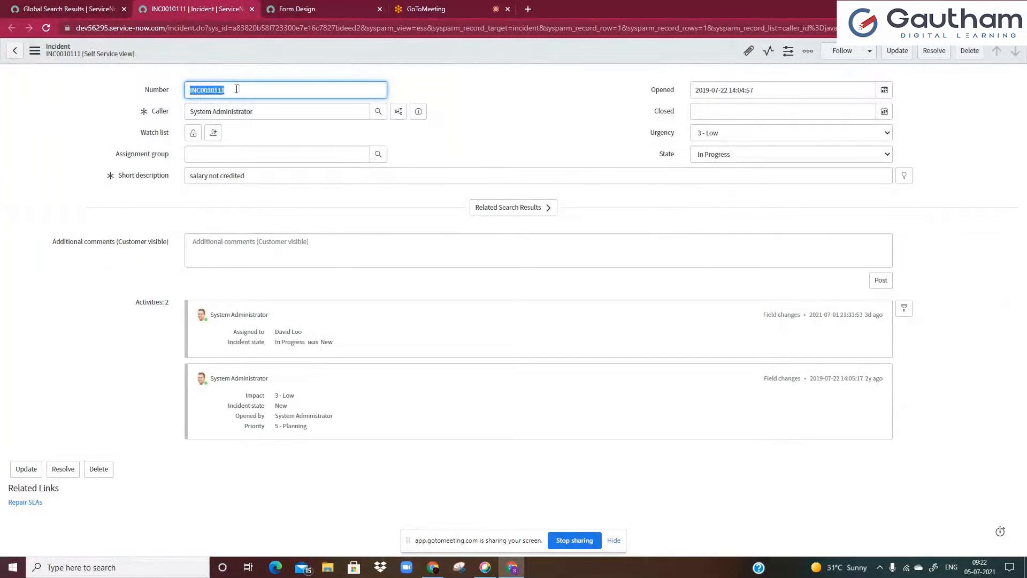
left_click(261, 112)
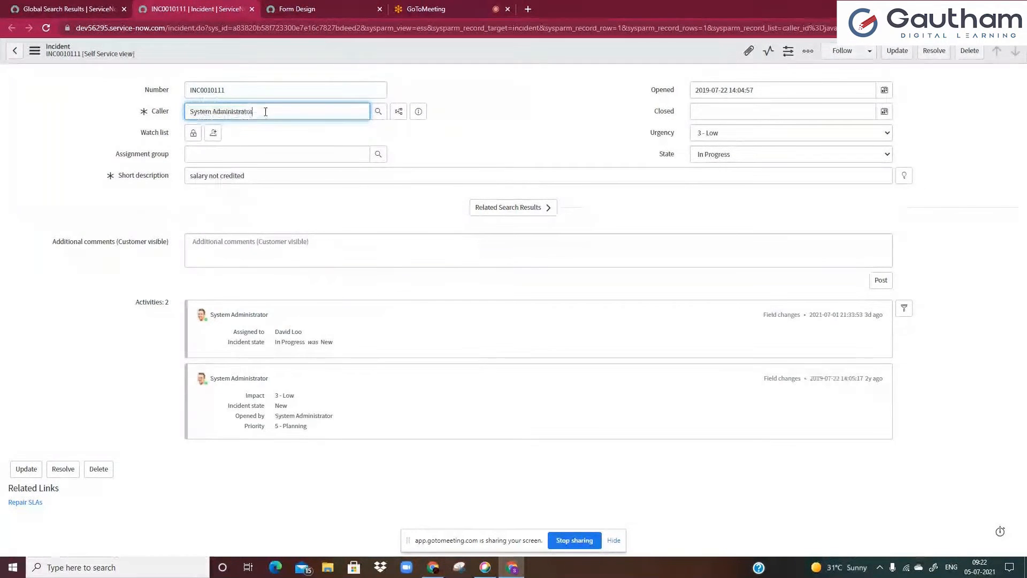
left_click(378, 112)
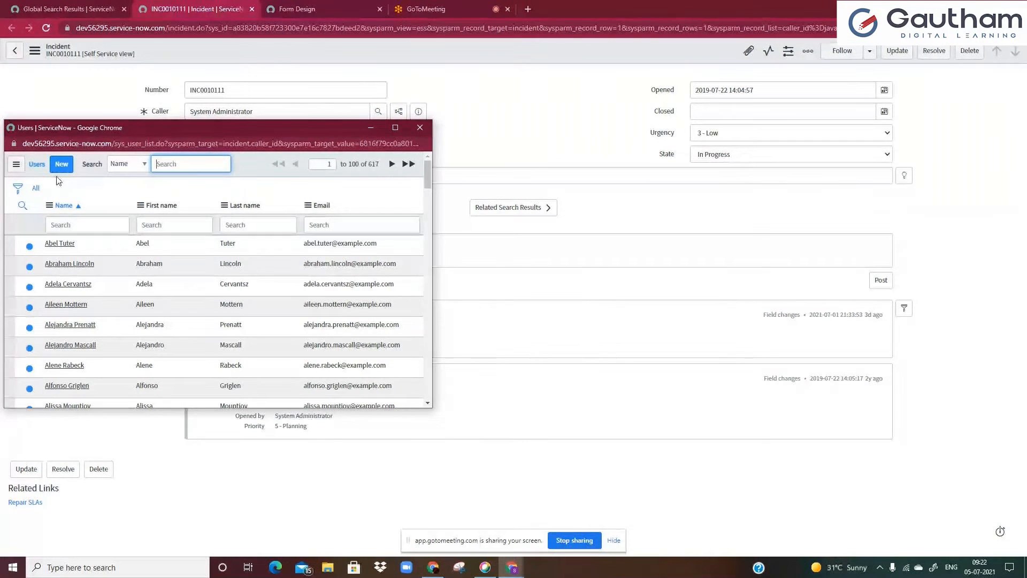
left_click(421, 127)
double_click(312, 89)
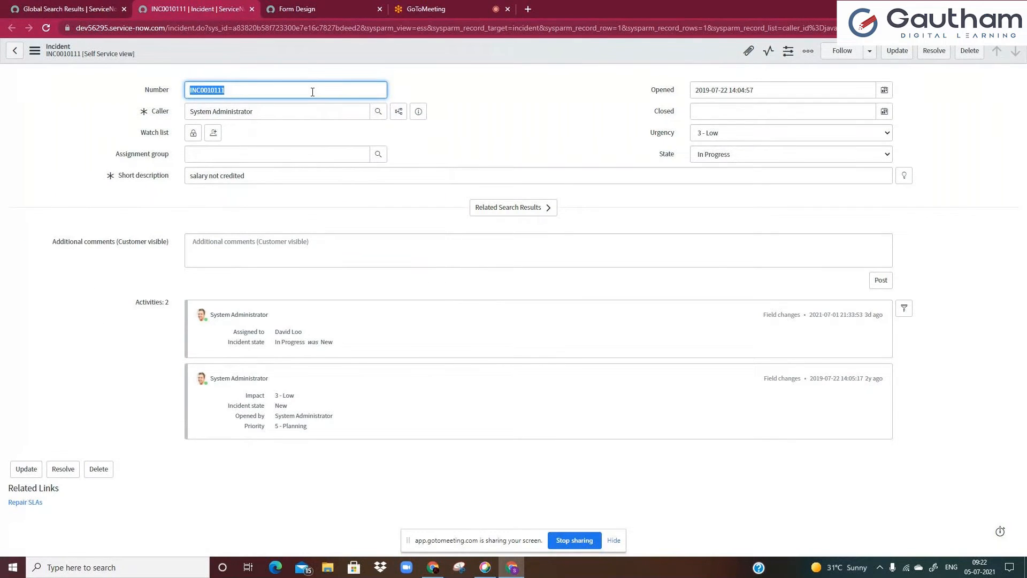
left_click(291, 118)
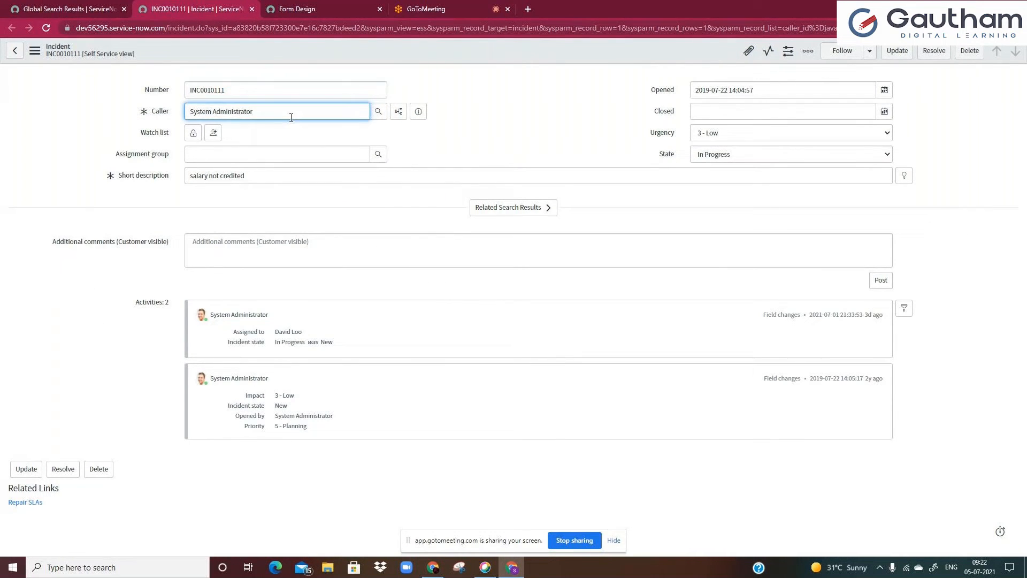
Unlock the watch list, add two users through the lookup list, and lock it again
left_click(194, 133)
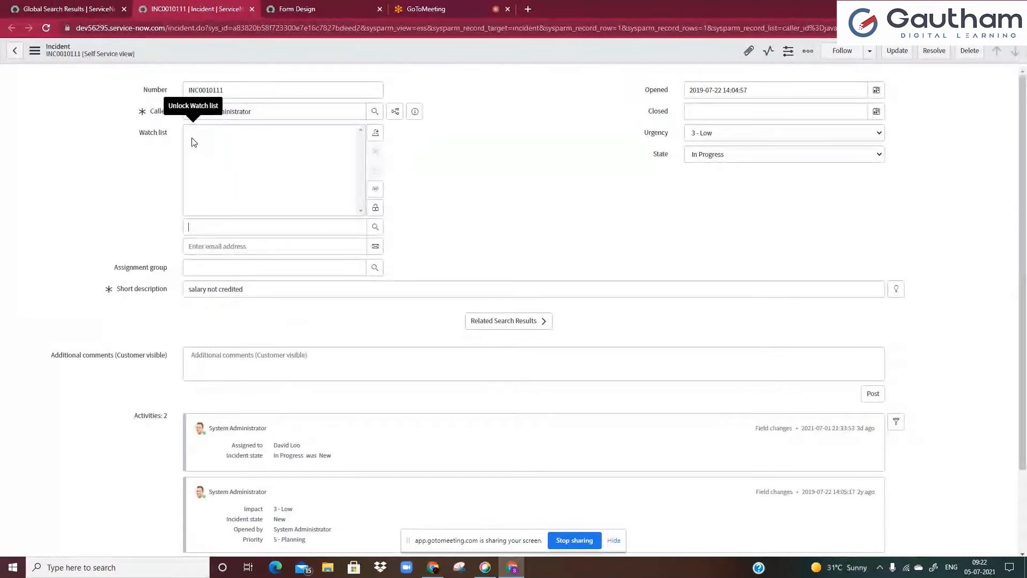
left_click(374, 229)
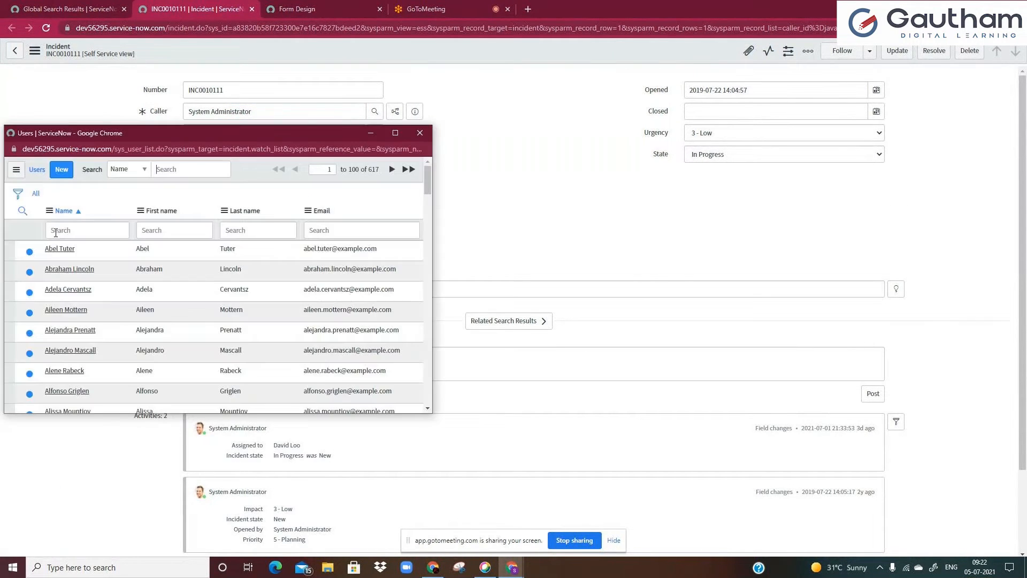
left_click(59, 249)
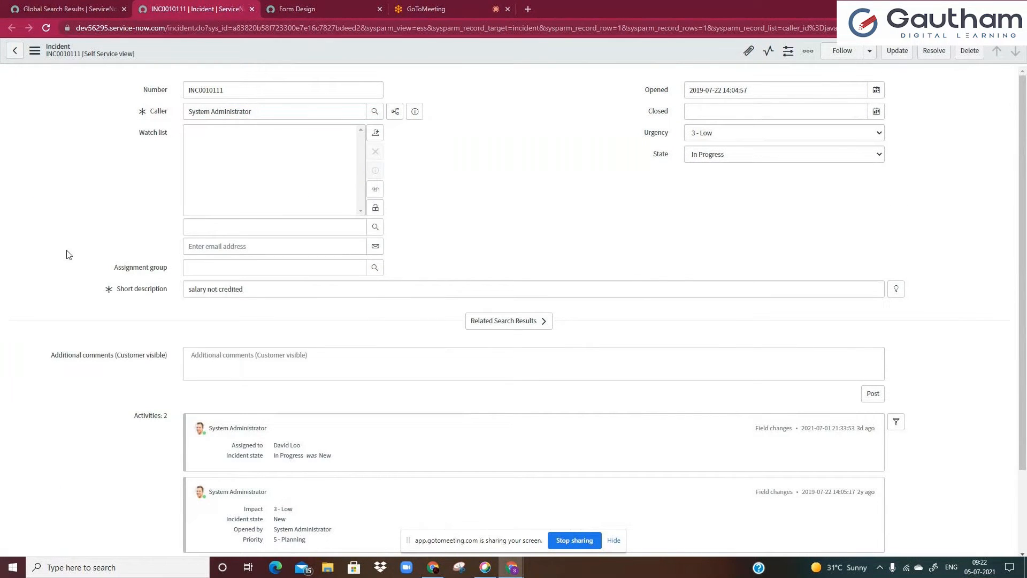
left_click(376, 227)
left_click(69, 381)
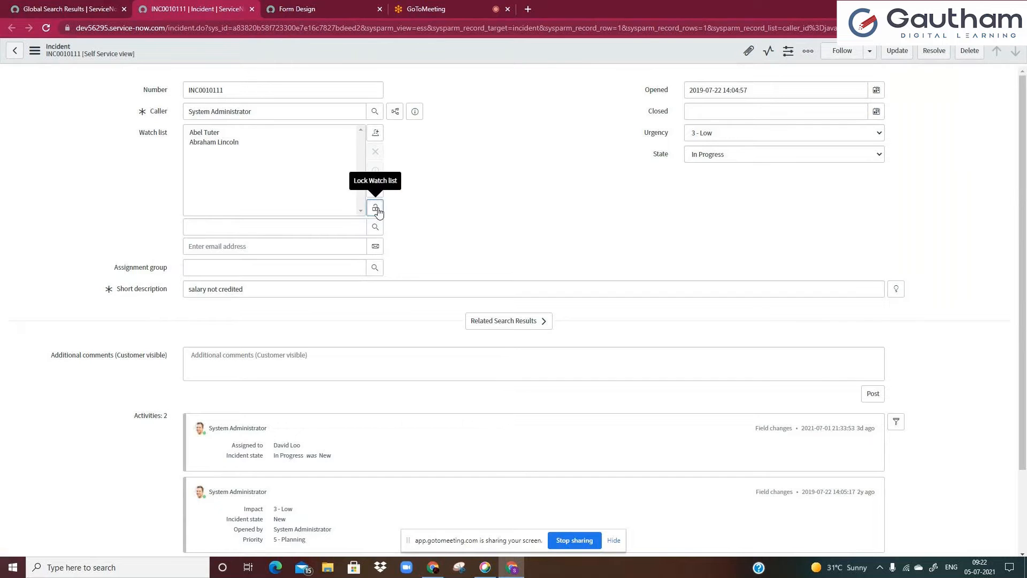
left_click(375, 189)
Set the Assignment group to Application Development using its lookup list
left_click(199, 156)
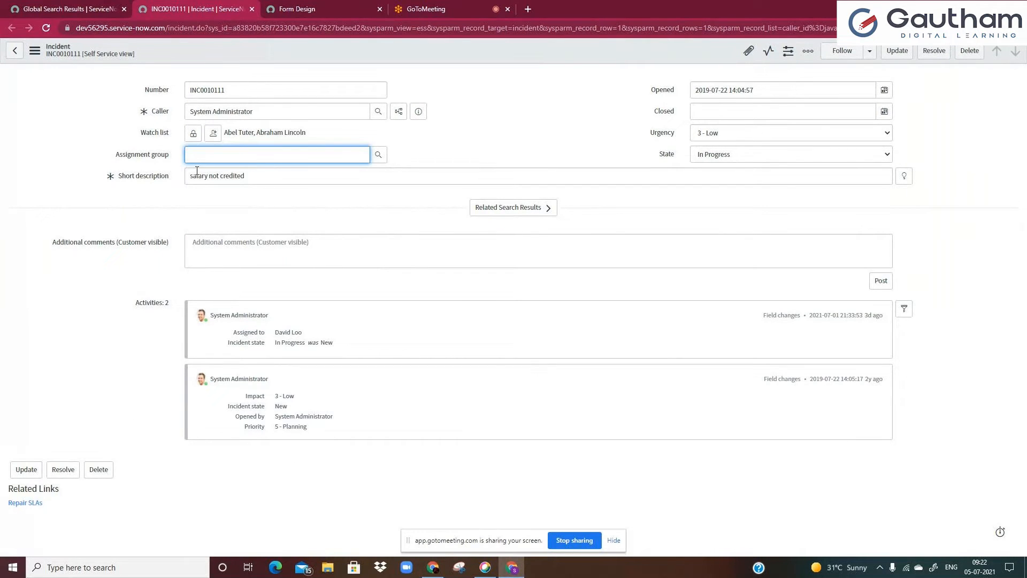
left_click(377, 155)
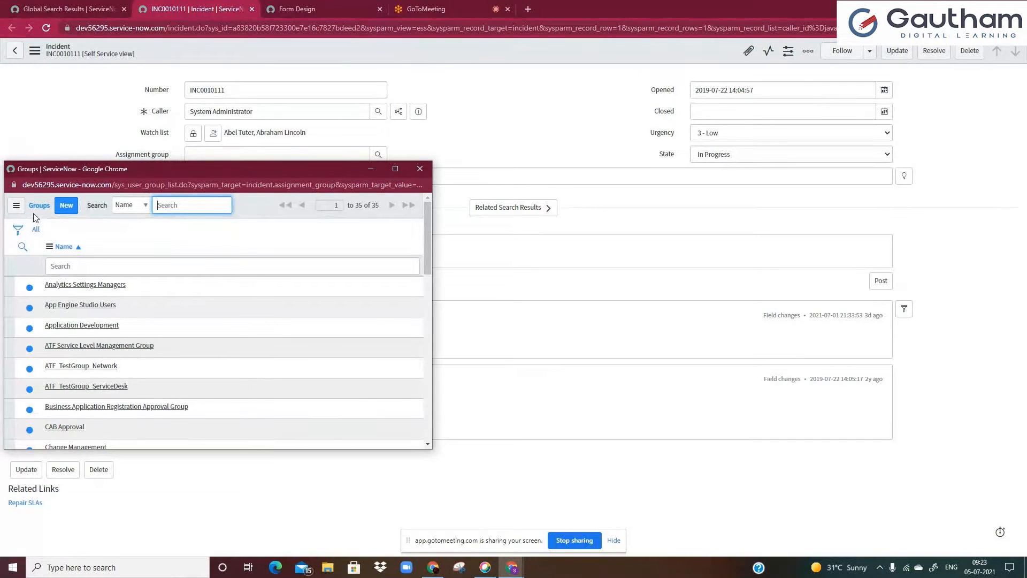
left_click(60, 327)
left_click(241, 174)
left_click(261, 173)
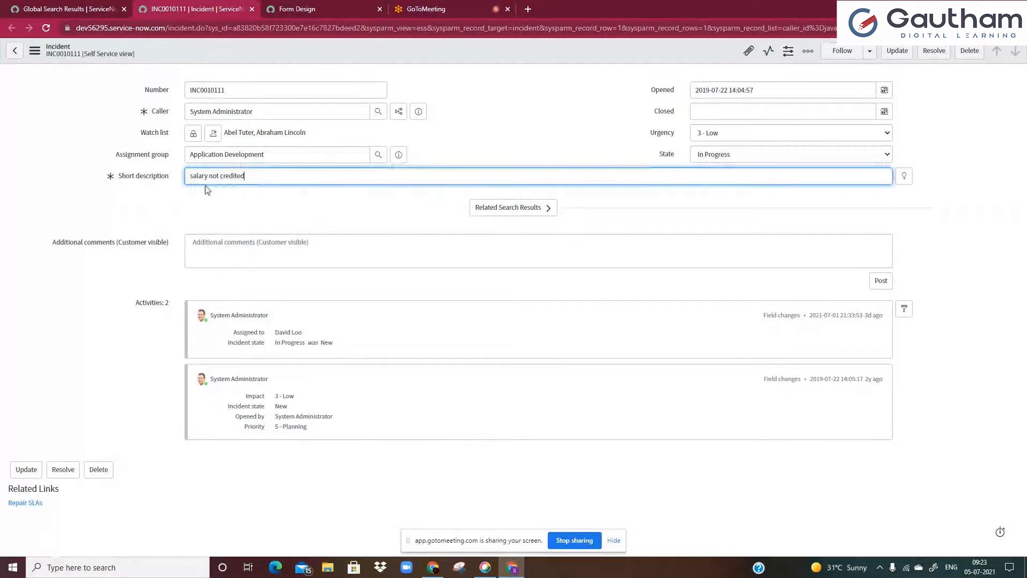
left_click(553, 141)
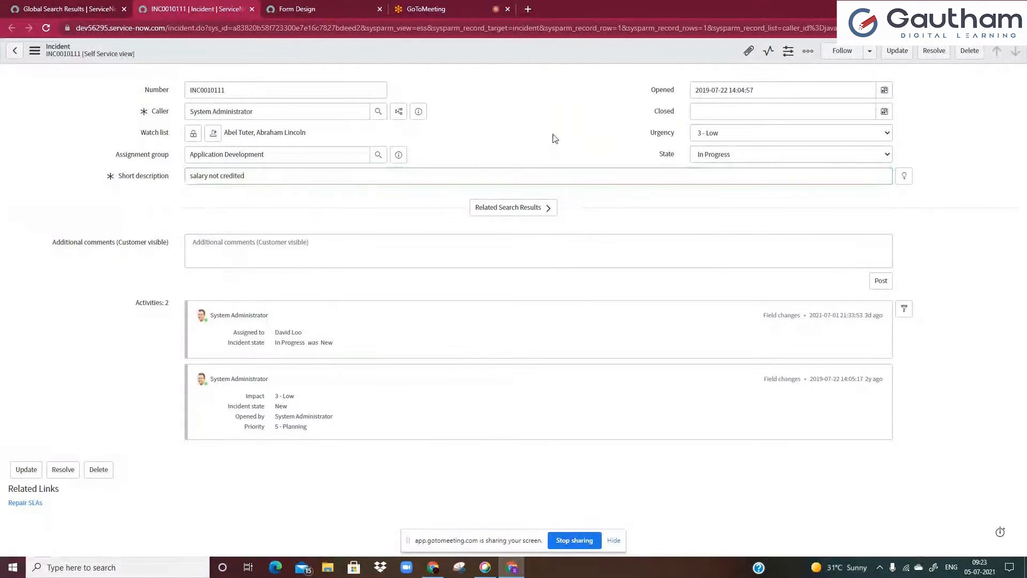
left_click(698, 90)
left_click(707, 110)
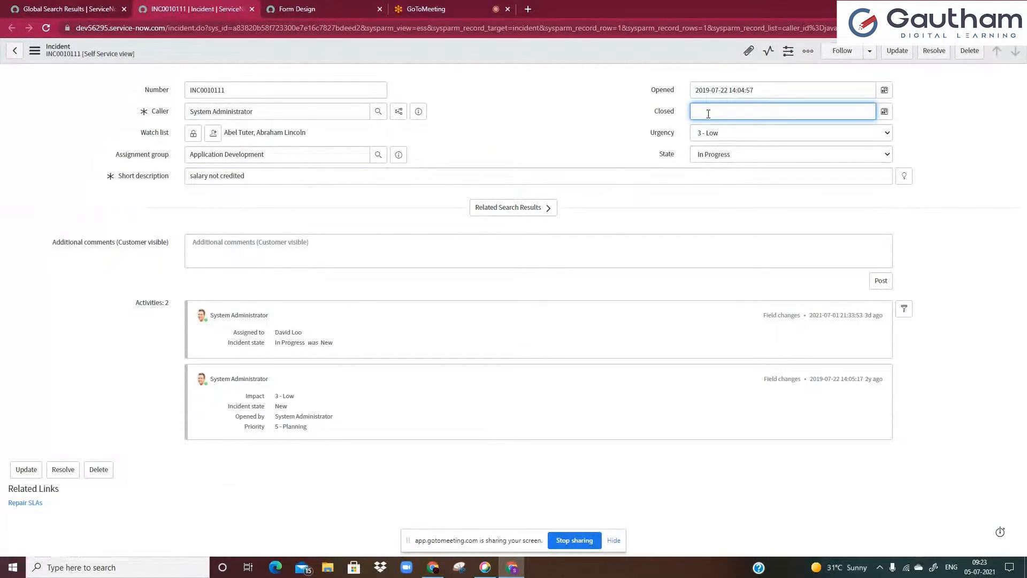
left_click(710, 138)
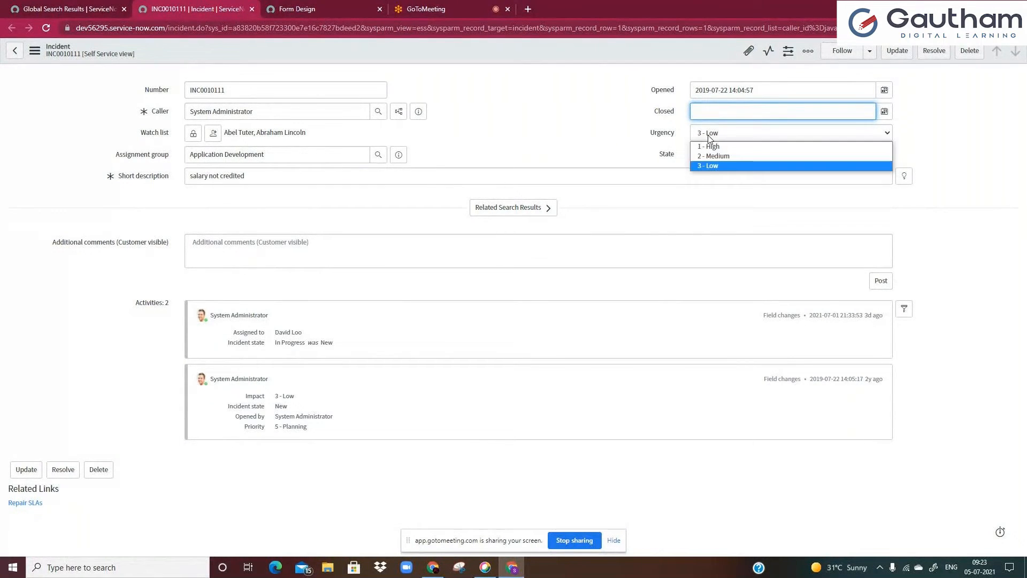
key("Tab")
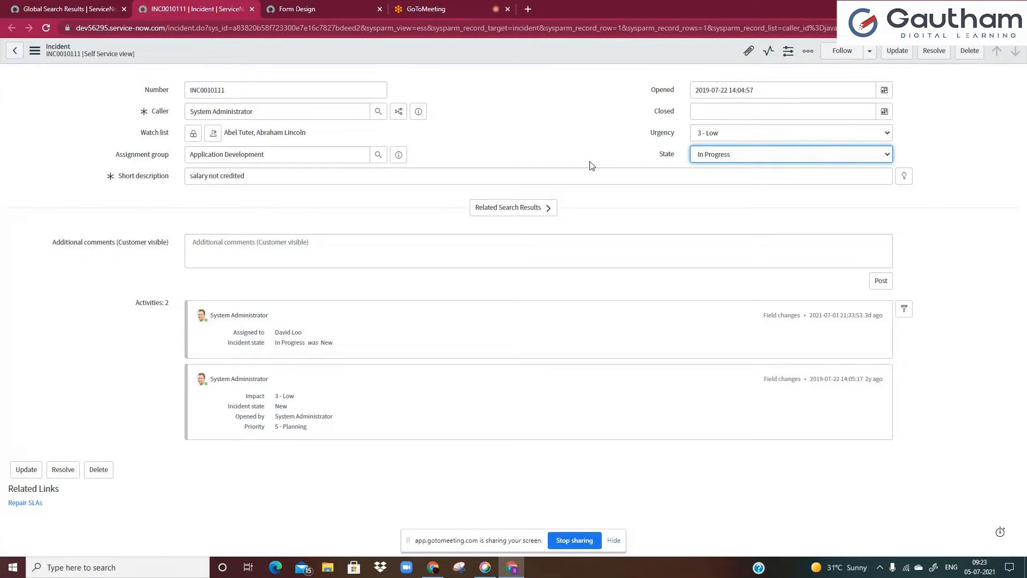
Copy the Opened date into the incident's Number field and undo the paste
left_click_drag(755, 90, 735, 92)
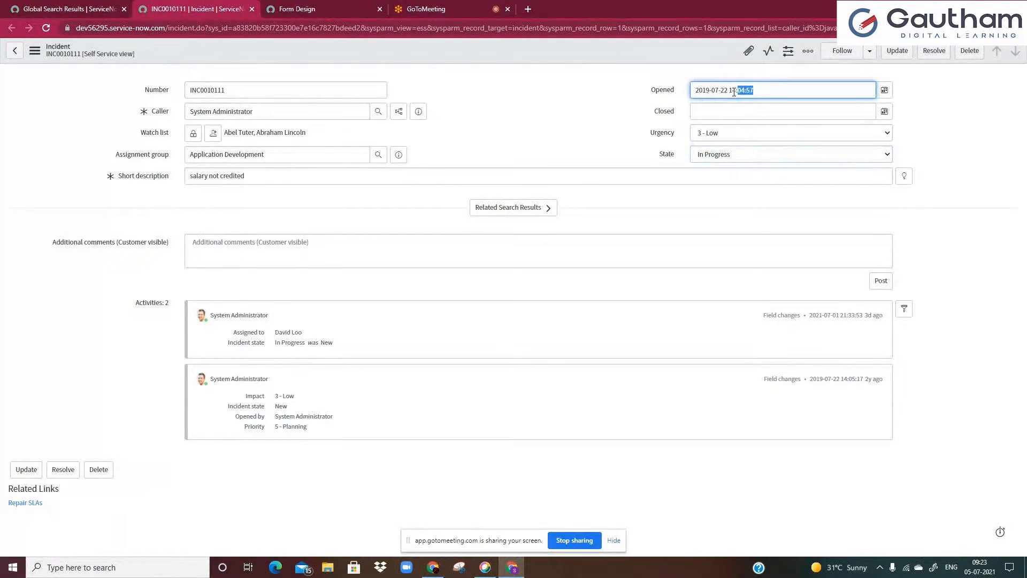
left_click(269, 90)
key("ctrl+v")
key("ctrl+a")
key("ctrl+v")
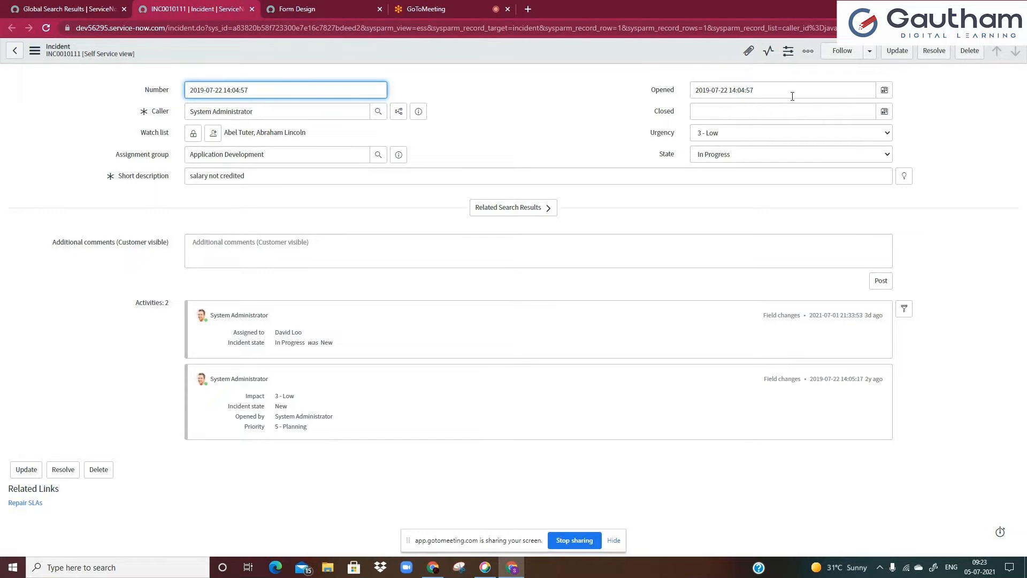
left_click(505, 147)
key("ctrl+z")
key("ctrl+z")
key("ctrl+z")
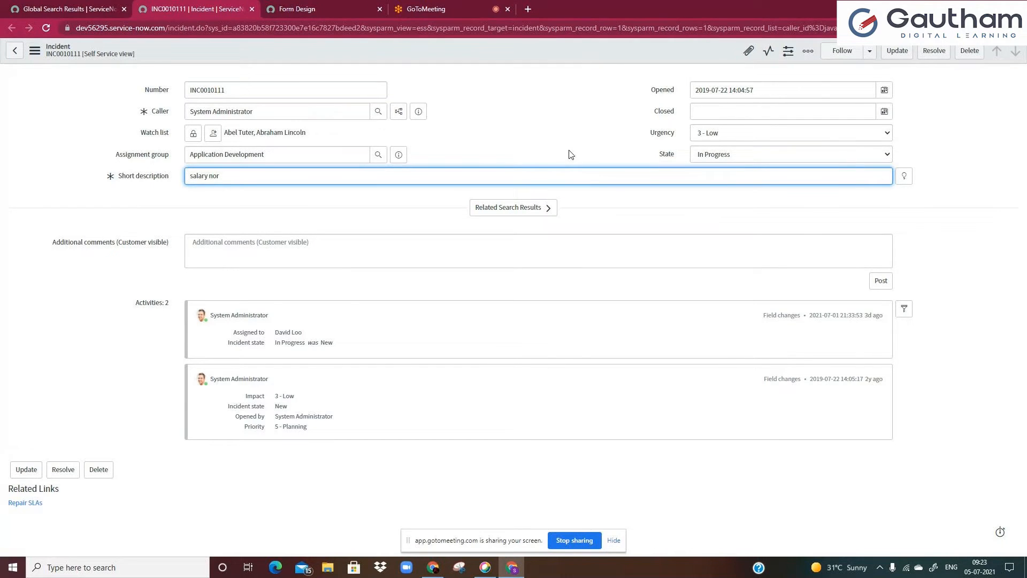
In Form Design, add an Annotation field type to the first section of the incident form
left_click(352, 4)
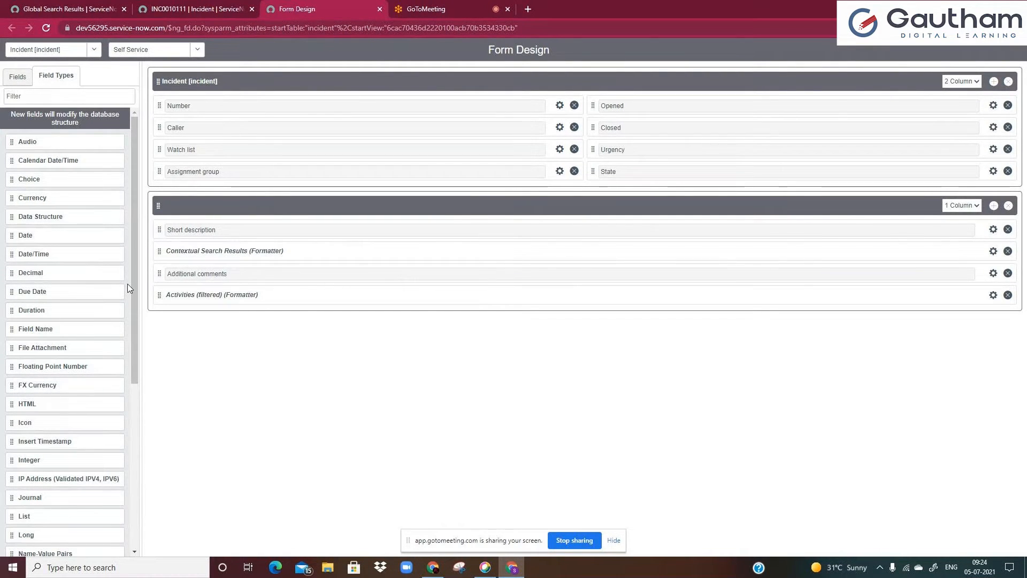
scroll(133, 309, "down", 1)
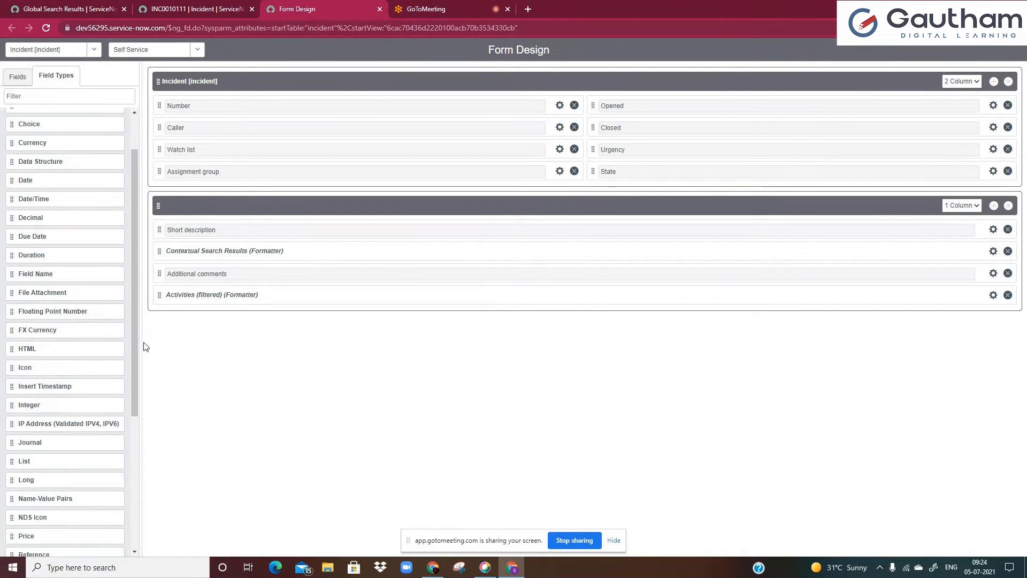
left_click_drag(135, 326, 138, 336)
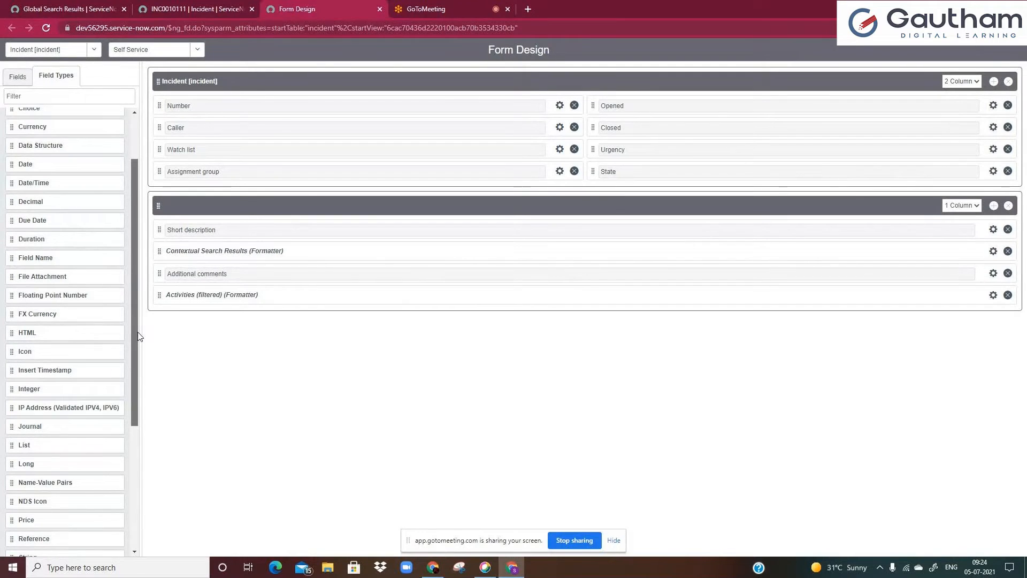
scroll(138, 336, "up", 2)
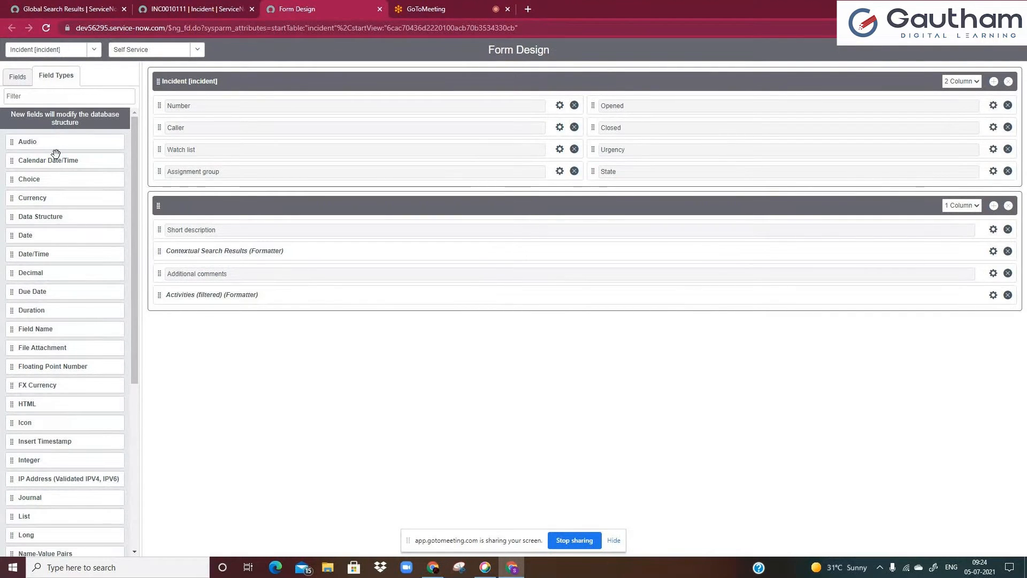
left_click_drag(137, 269, 153, 459)
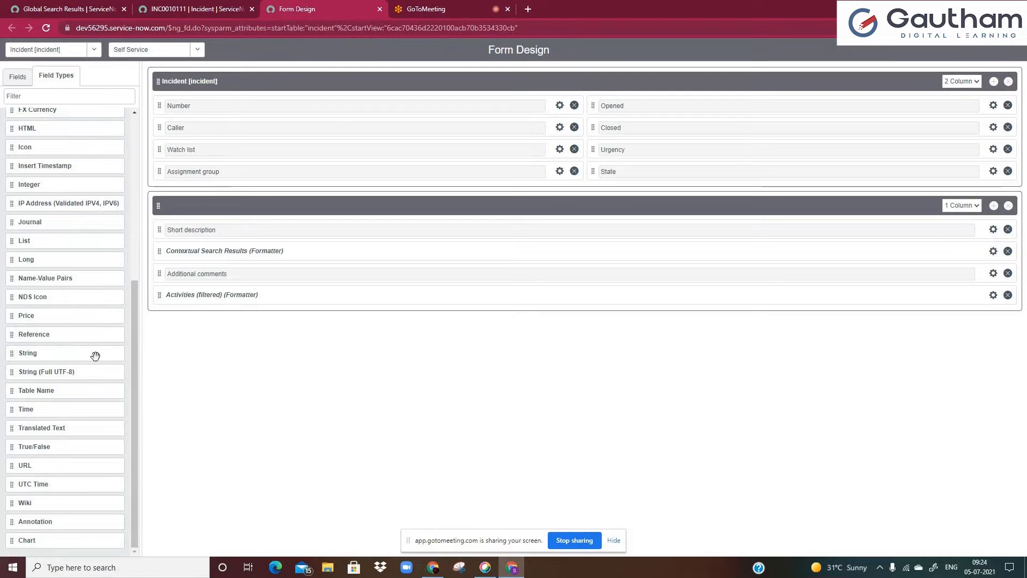
double_click(58, 521)
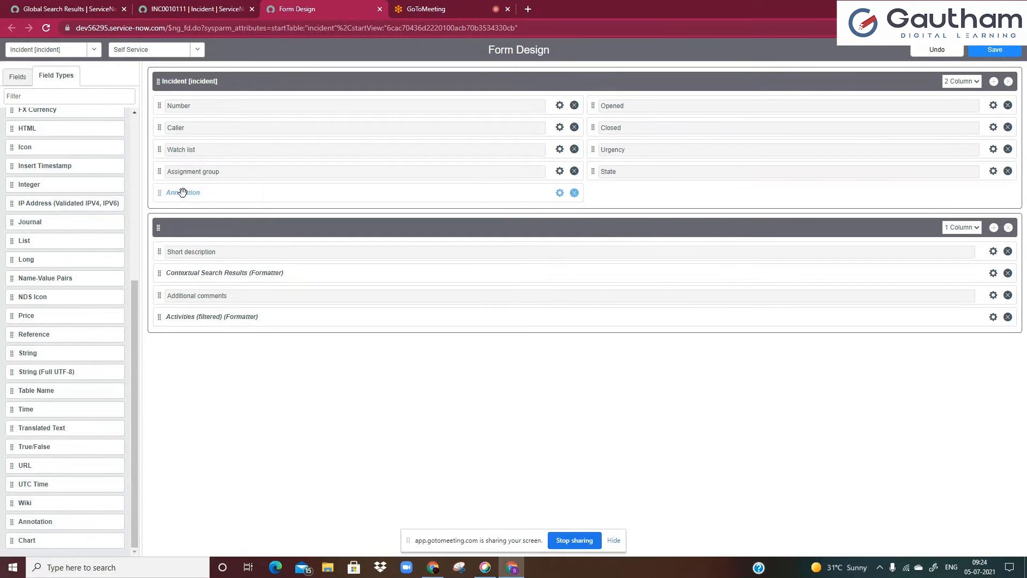
Open the new annotation's properties and close them without changes
left_click(559, 193)
left_click(418, 263)
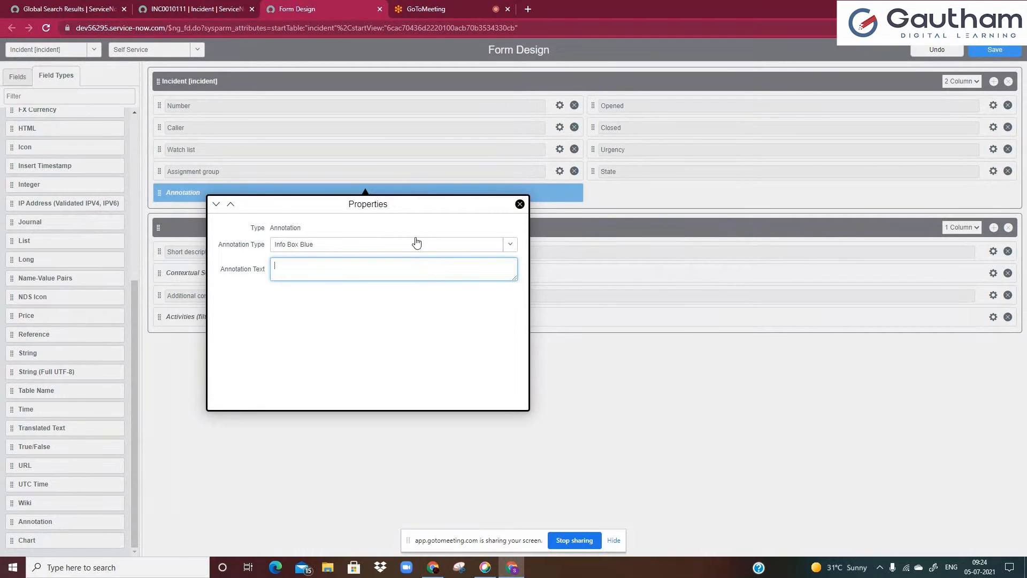
left_click(298, 246)
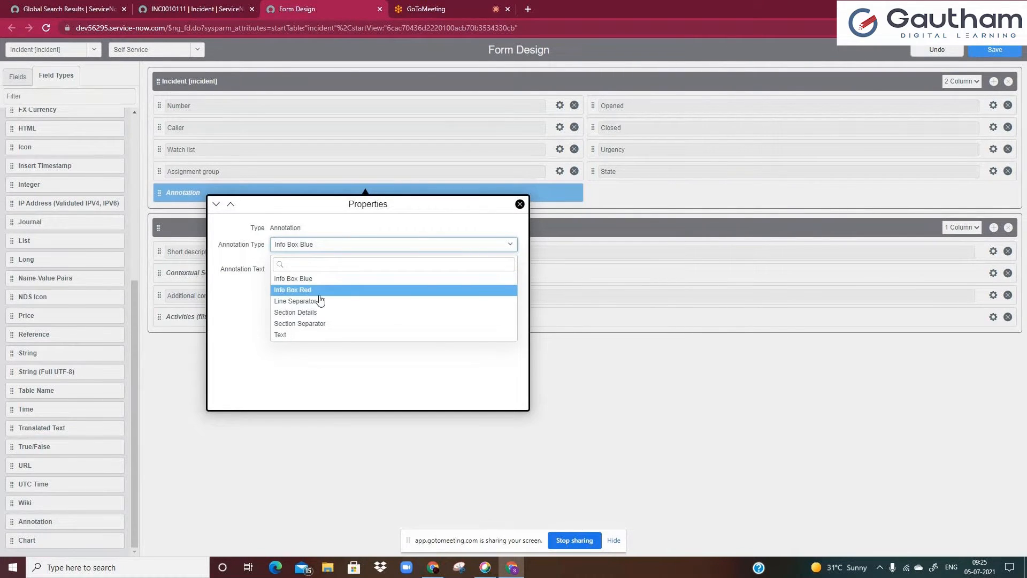
left_click(230, 291)
left_click(310, 275)
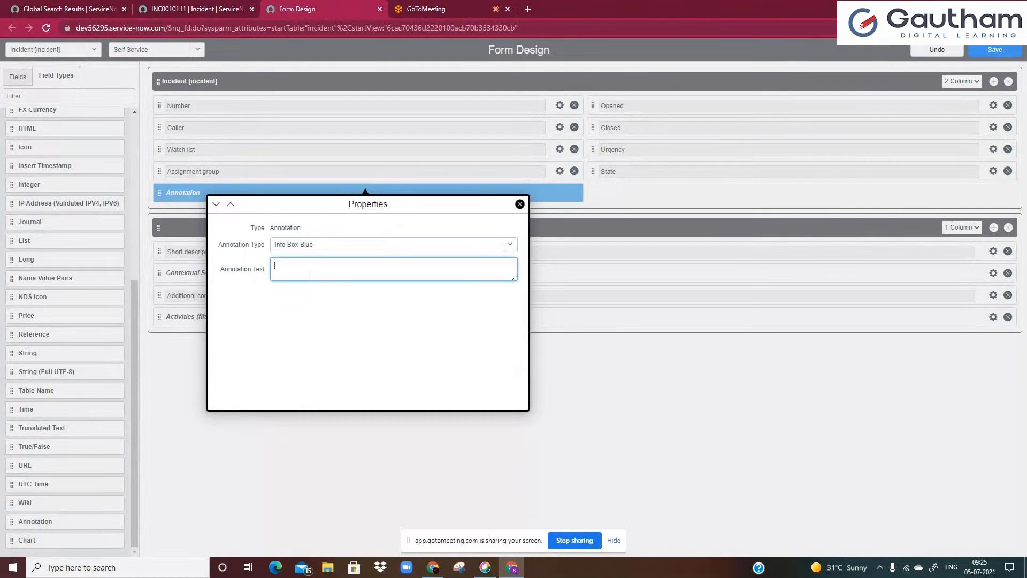
left_click(520, 205)
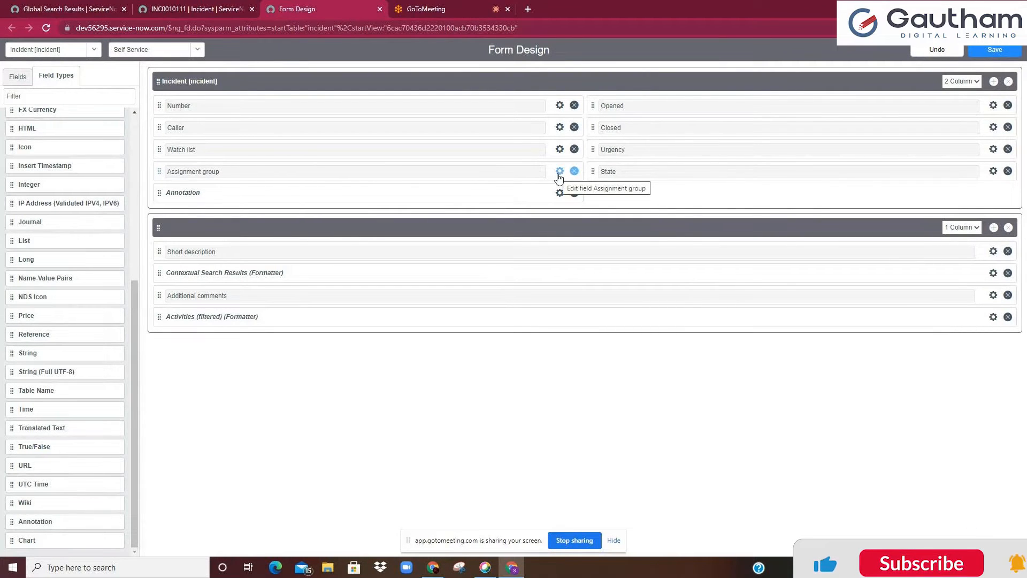
Inspect the Assignment group field's properties and close them
left_click(559, 172)
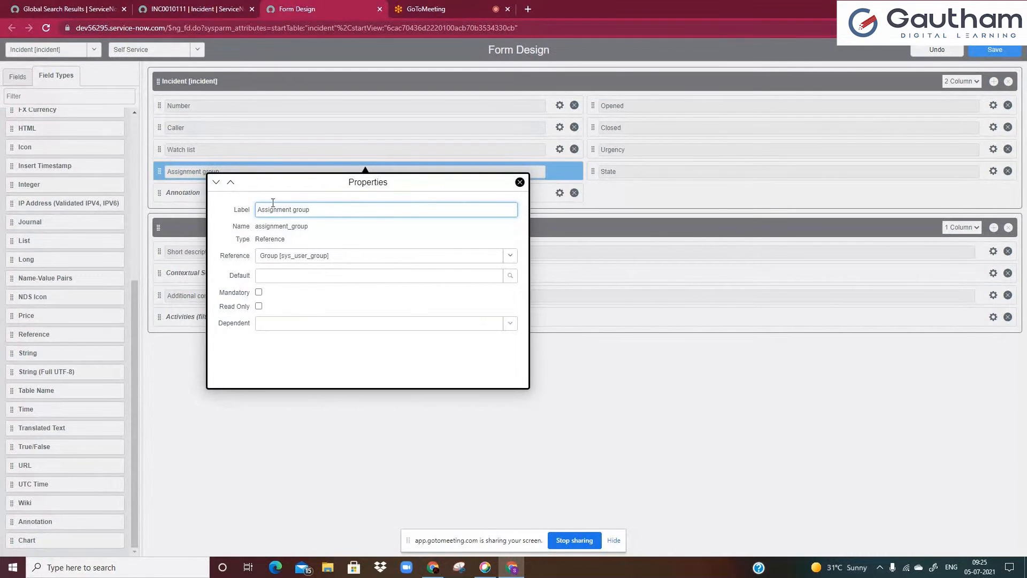
left_click(276, 240)
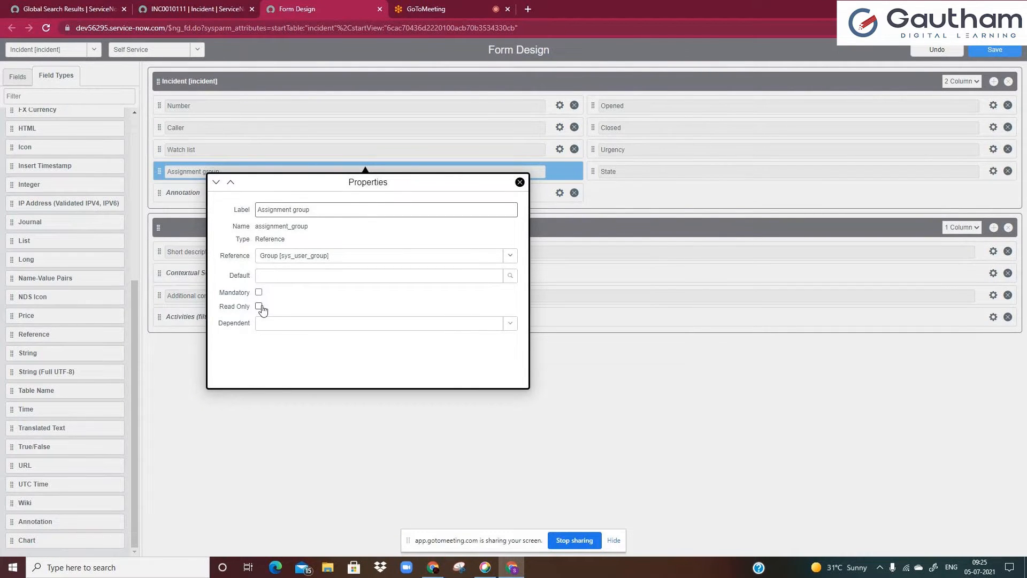
left_click(518, 183)
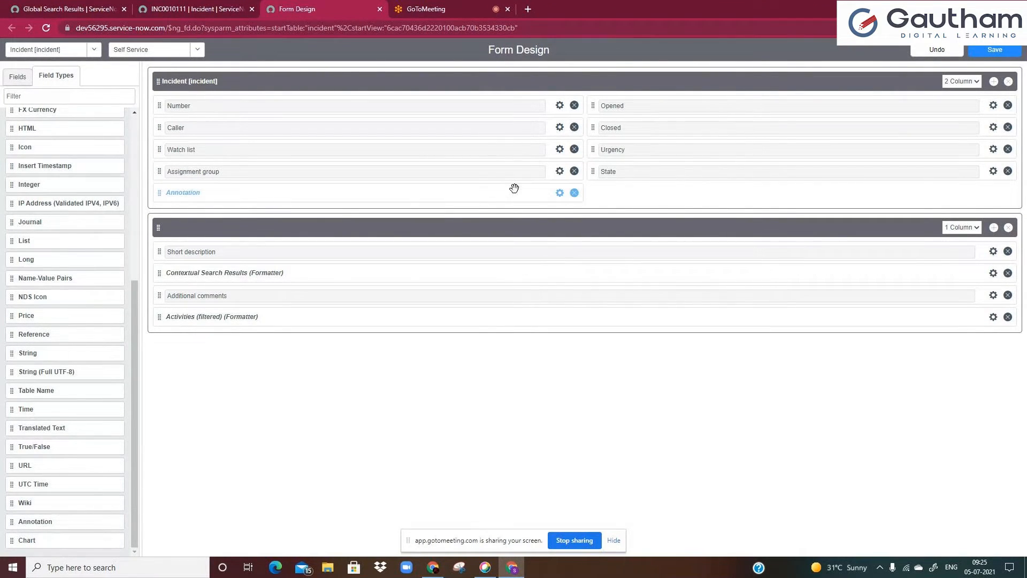
Reopen the annotation's properties and set its annotation type to Info Box Red
left_click(560, 193)
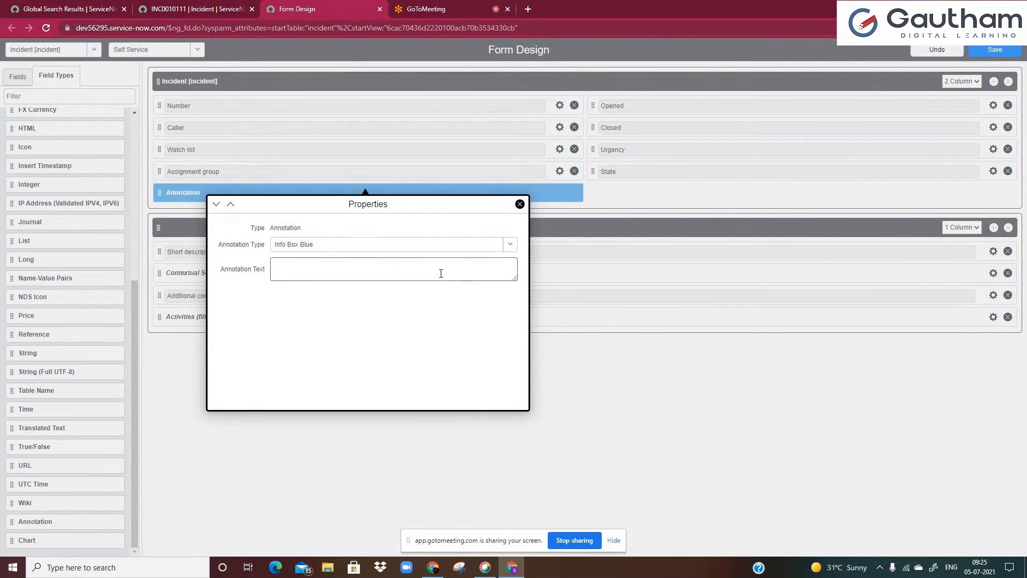
left_click(386, 246)
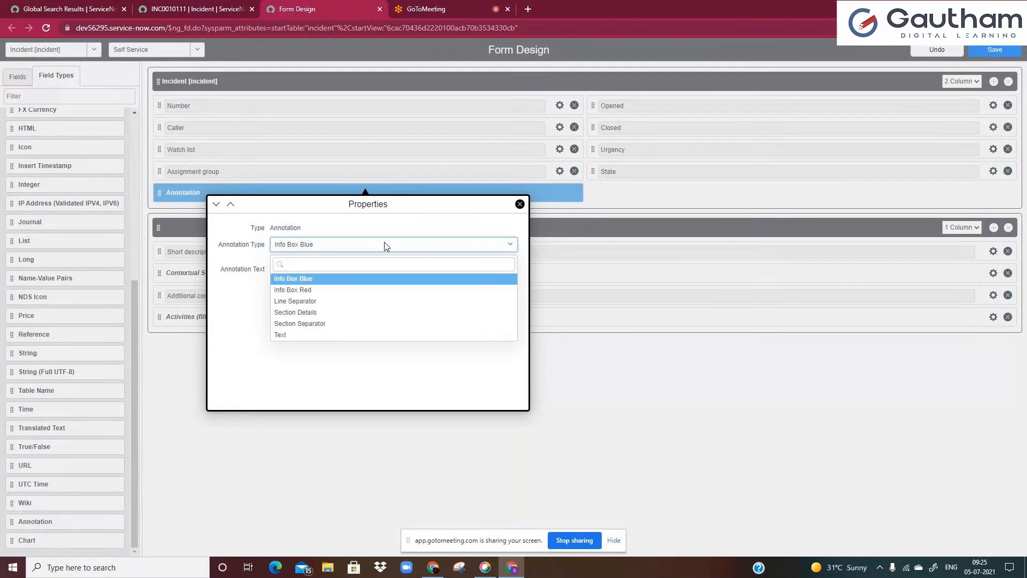
left_click(334, 290)
left_click(337, 271)
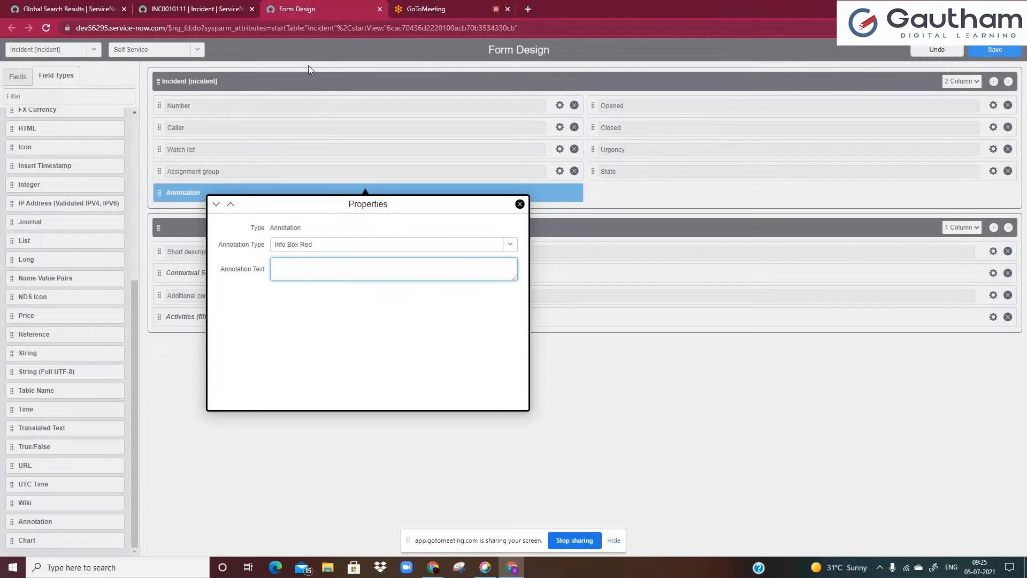
left_click(248, 6)
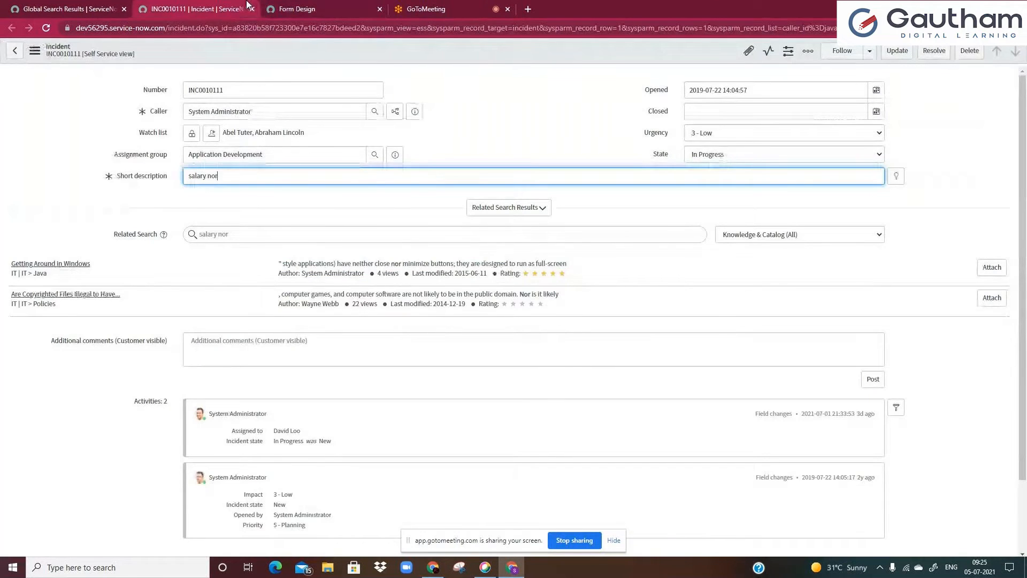
left_click(324, 8)
Enter the annotation text 'Click on " Related Serach Results" button to view the results based on your short description'
type("C")
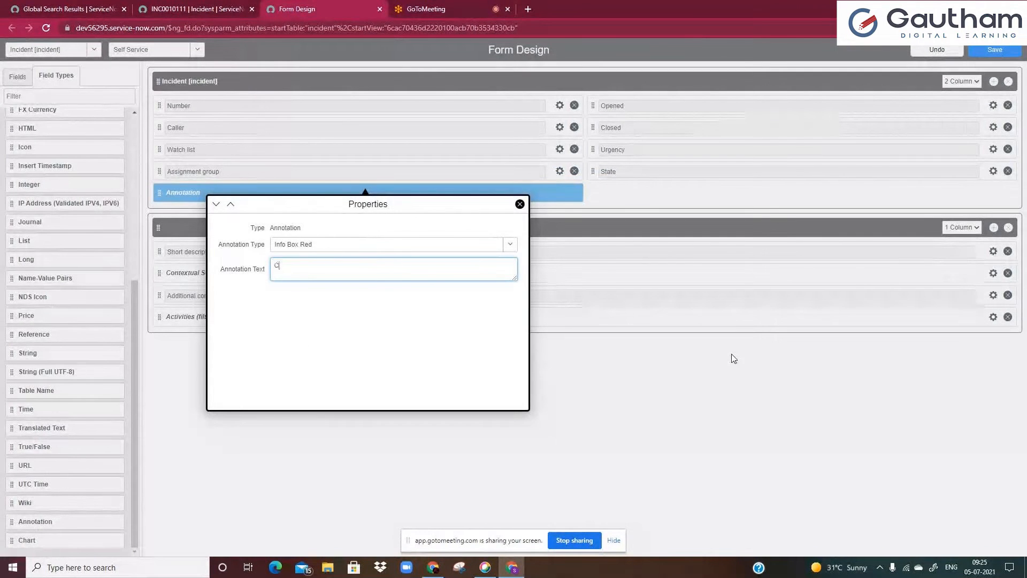
type("(")
type("ick o")
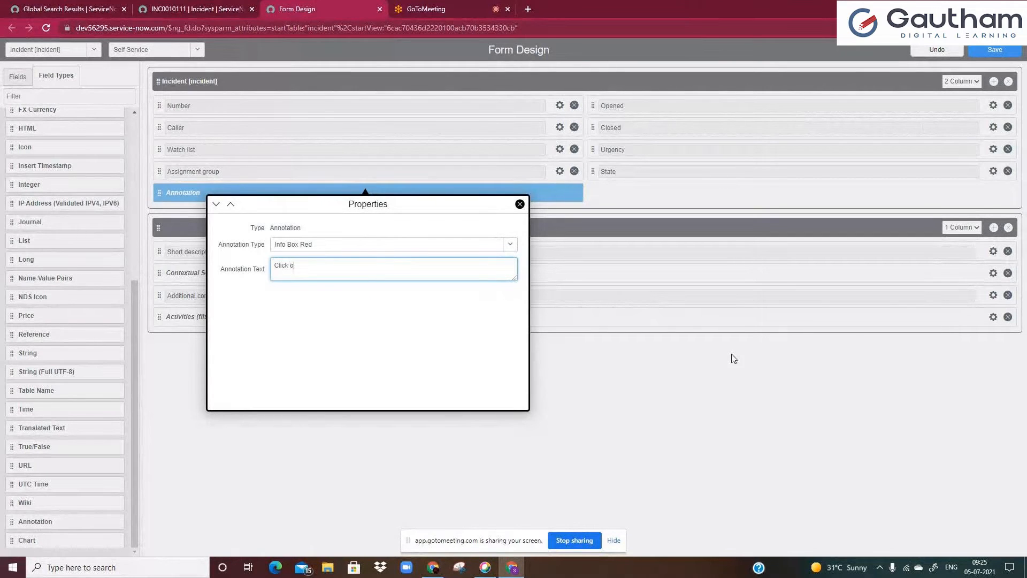
type("n \" Related Serach Results\" button ")
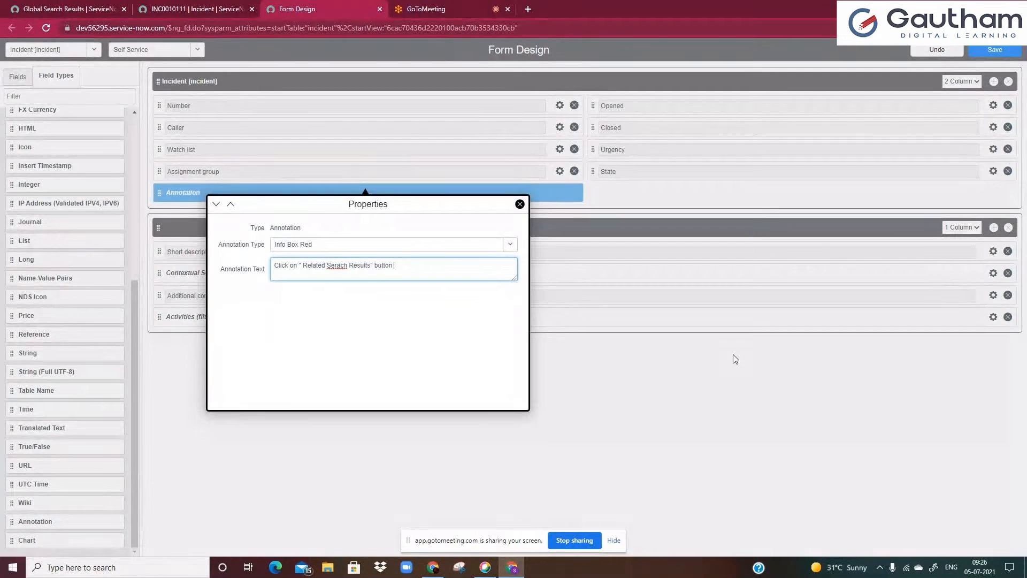
type("to view teh")
key("BackSpace")
key("BackSpace")
type("the resul")
type("ts bs")
type("ased on your ")
type("short desc")
type("rip[tiomn")
key("BackSpace")
key("BackSpace")
type("n")
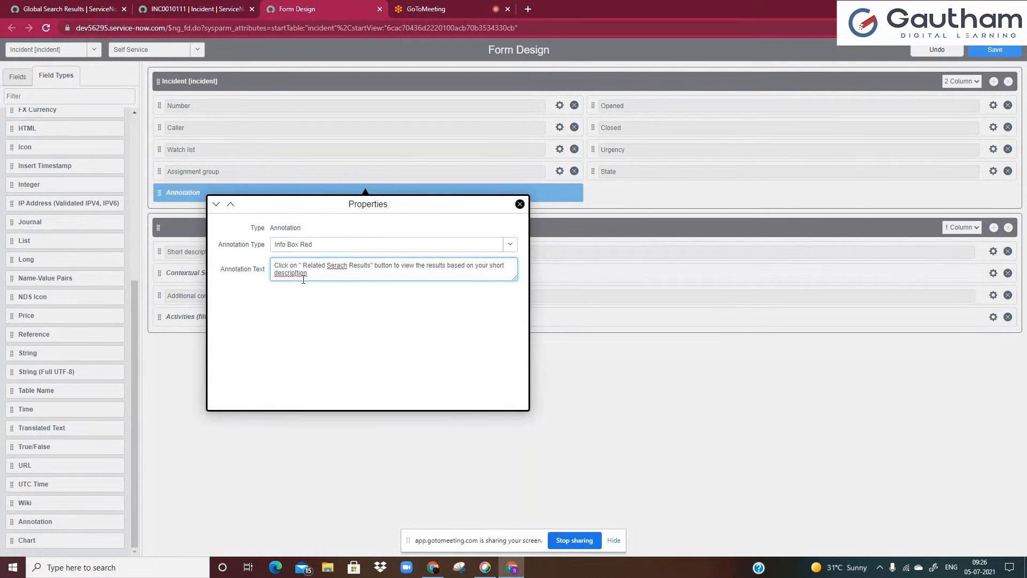
Correct the misspelled 'Serach' in the annotation text to 'Search' using the spelling suggestion
right_click(342, 266)
left_click(364, 273)
key("ctrl+a")
left_click(409, 308)
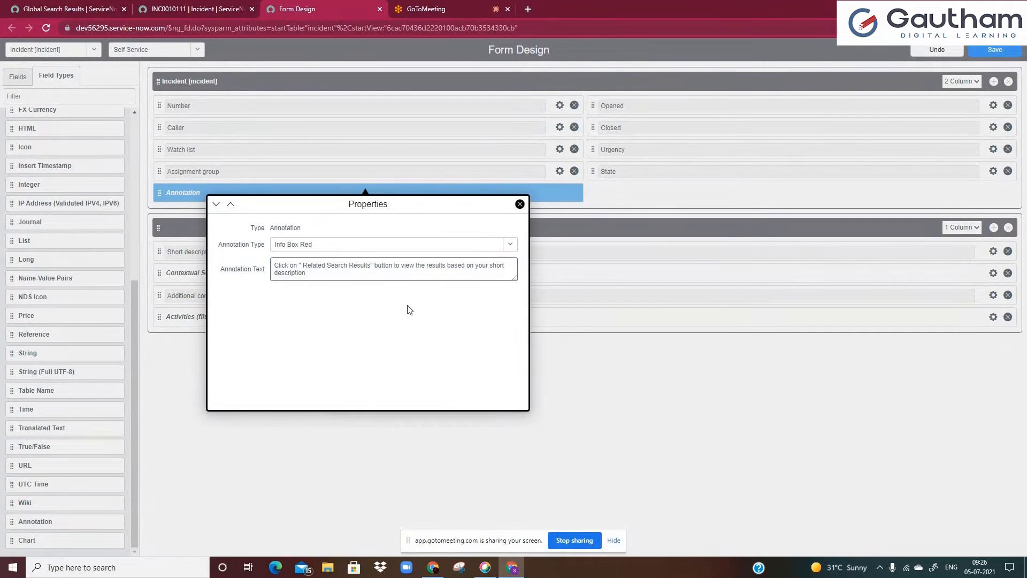
Save the incident form design with the new annotation
left_click(230, 204)
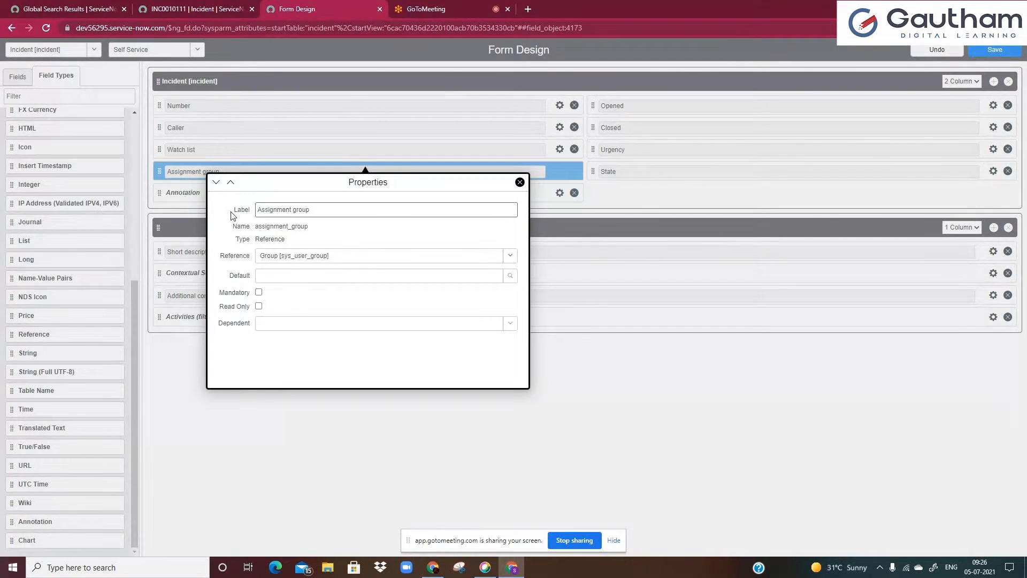
left_click(216, 182)
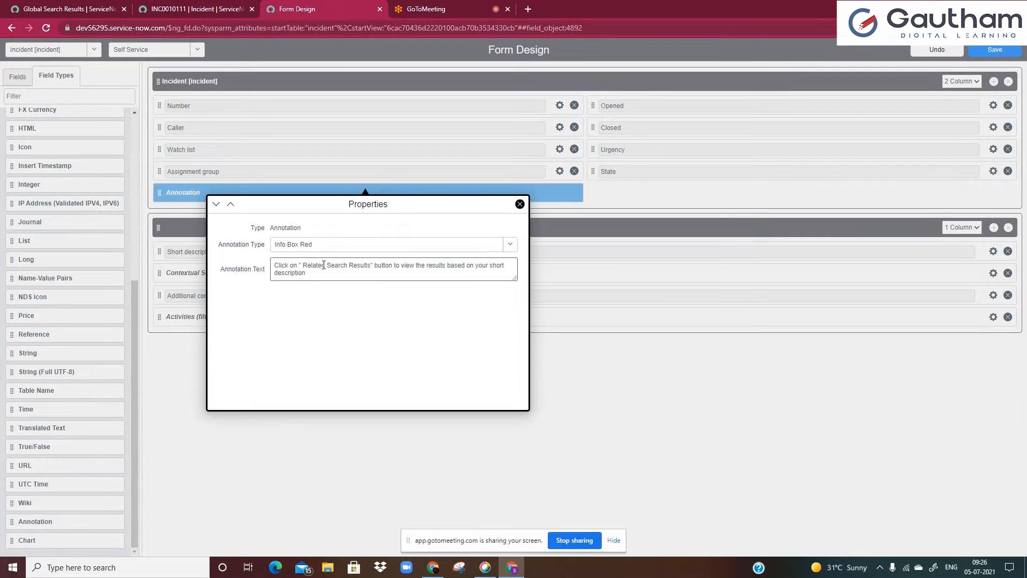
left_click(1007, 55)
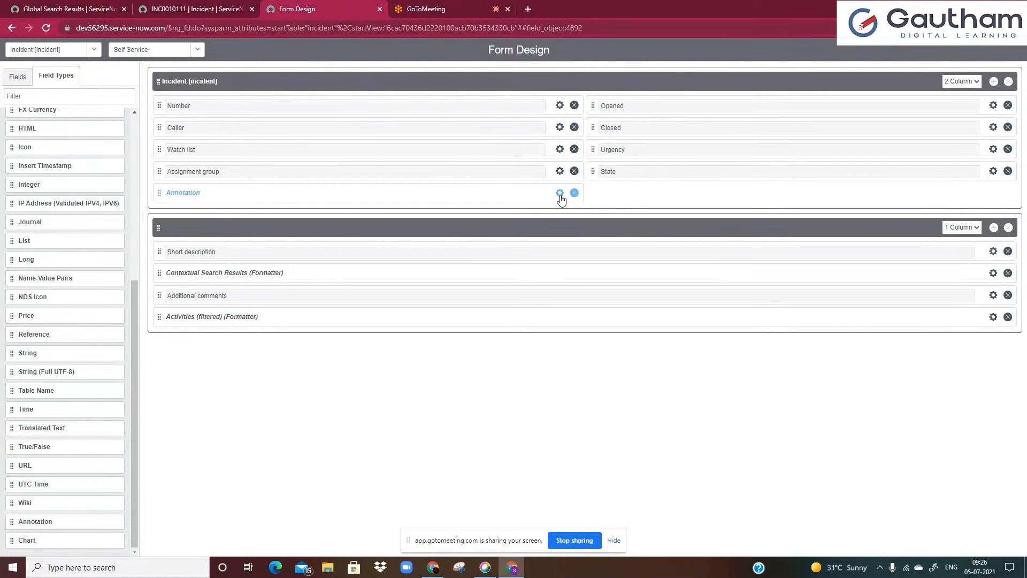
Reopen the annotation's properties and set its annotation type to Info Box Blue
left_click(560, 193)
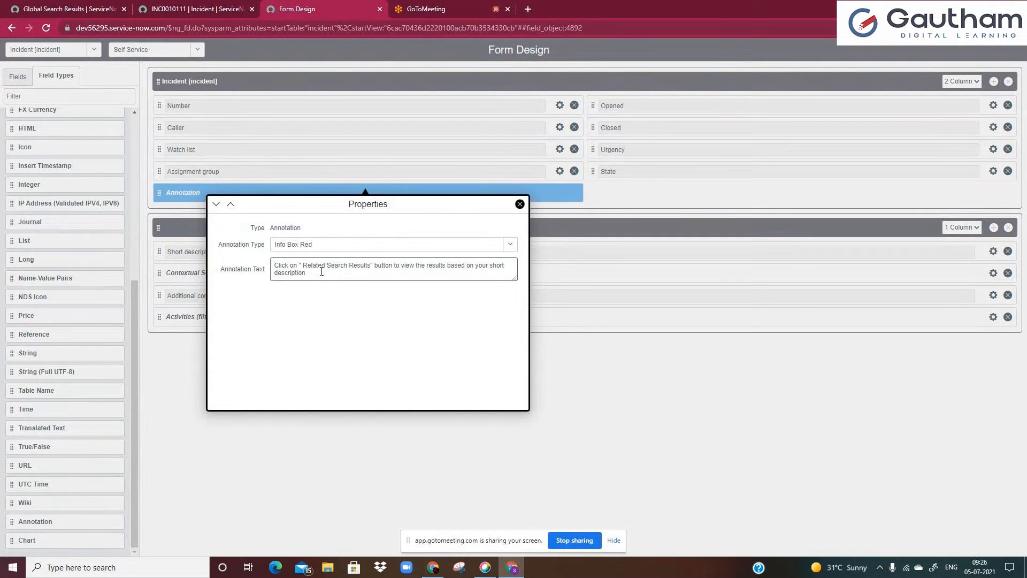
left_click(510, 244)
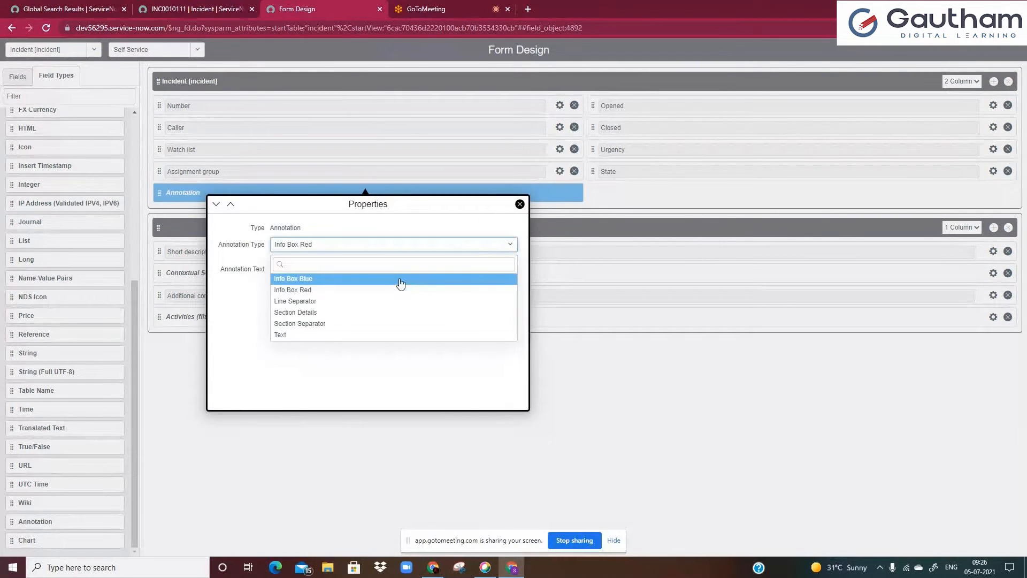
left_click(401, 279)
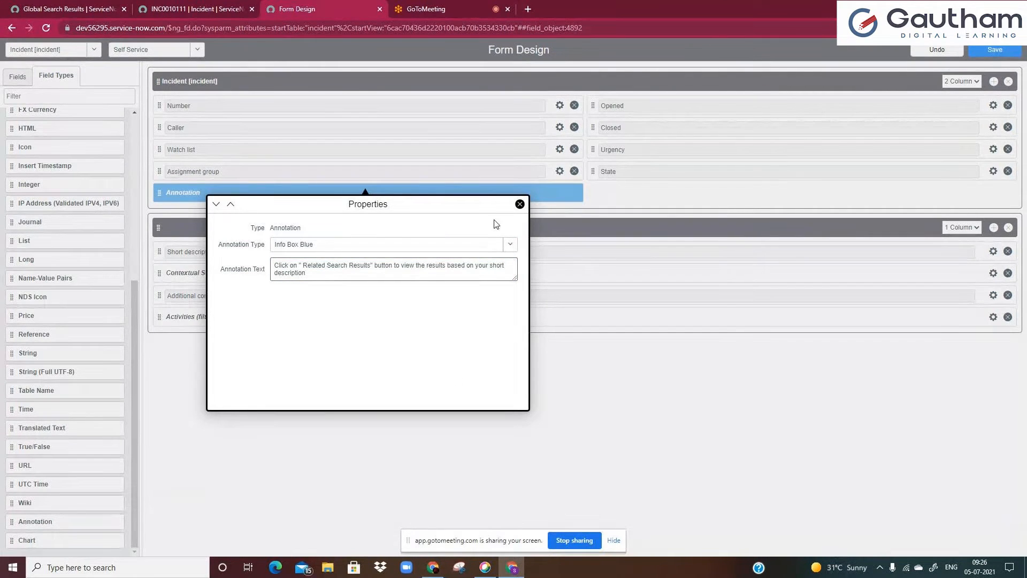
Close the field properties panel and save the incident form design
left_click(217, 204)
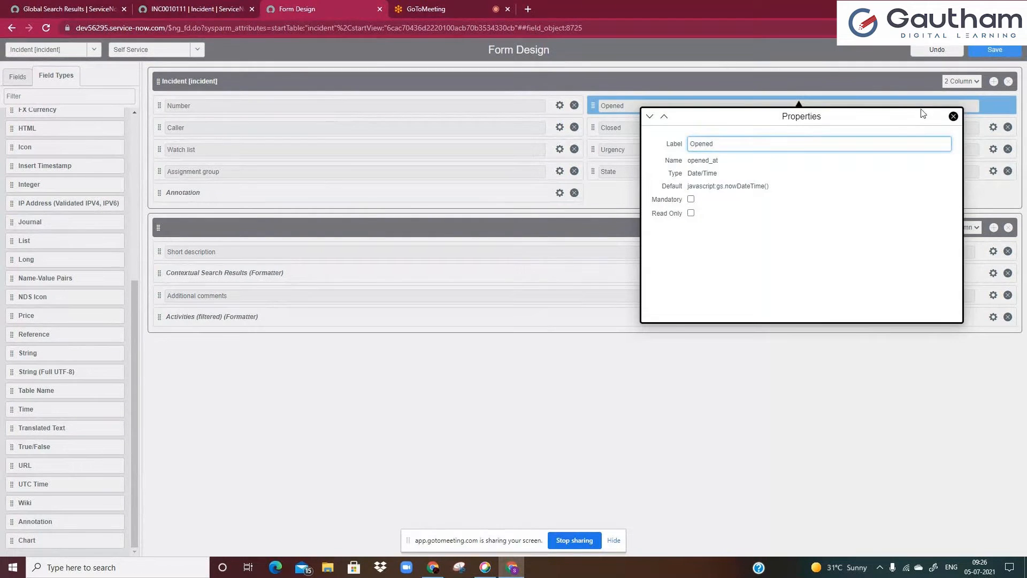
left_click(953, 116)
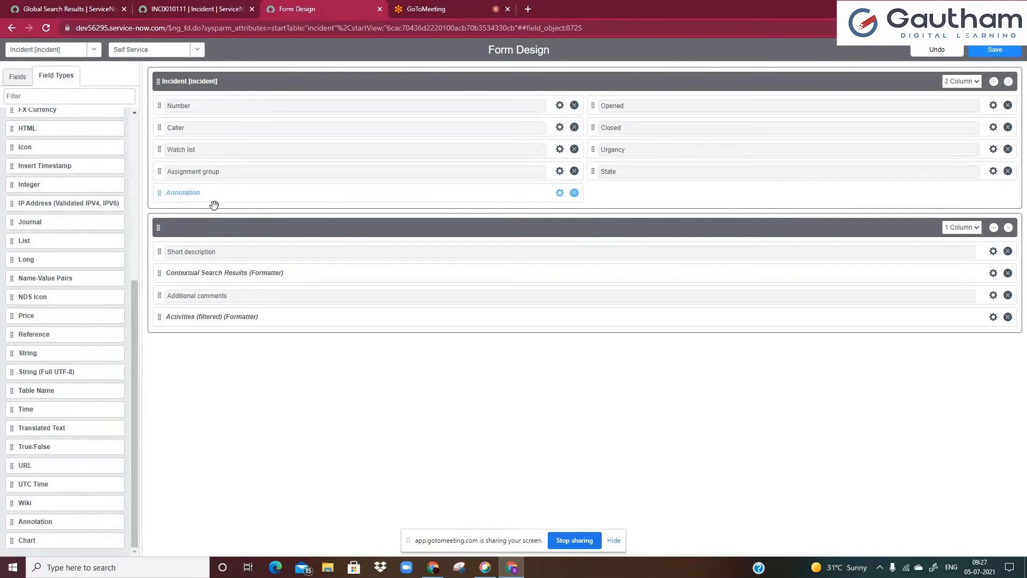
left_click(989, 51)
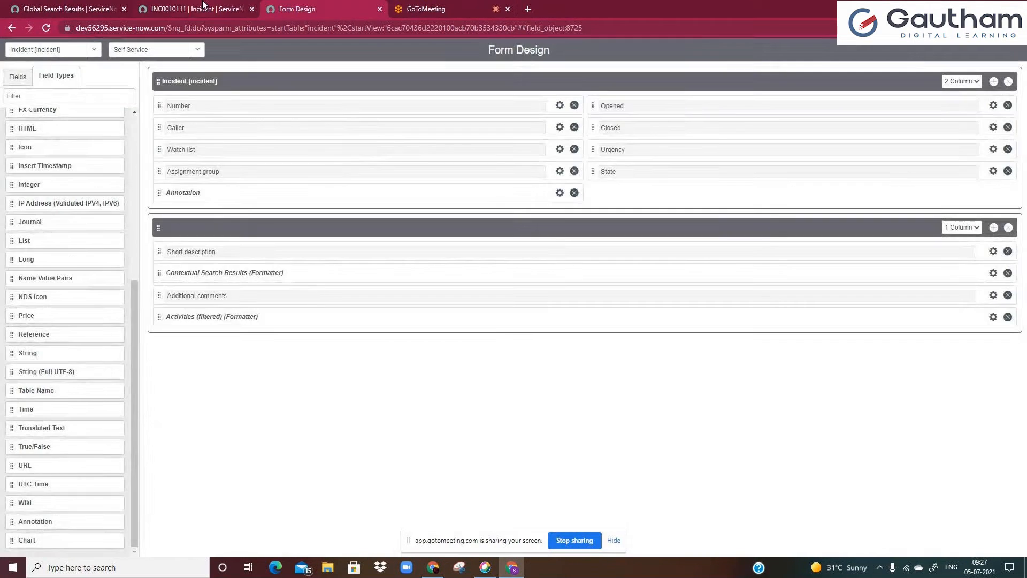
Open the incident form's Form Layout configuration from the record's context menu, leaving the unsaved record
left_click(204, 7)
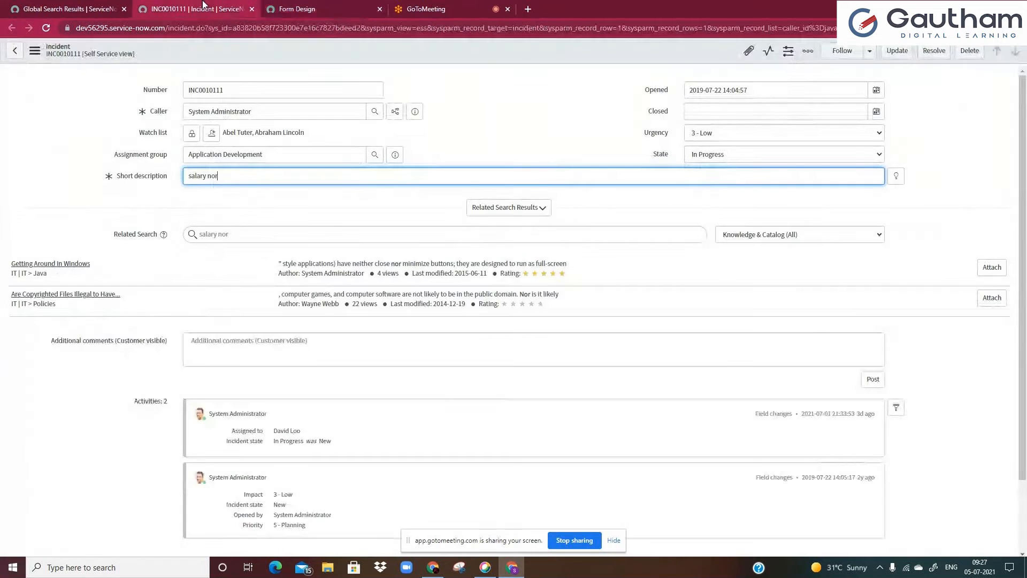
right_click(252, 50)
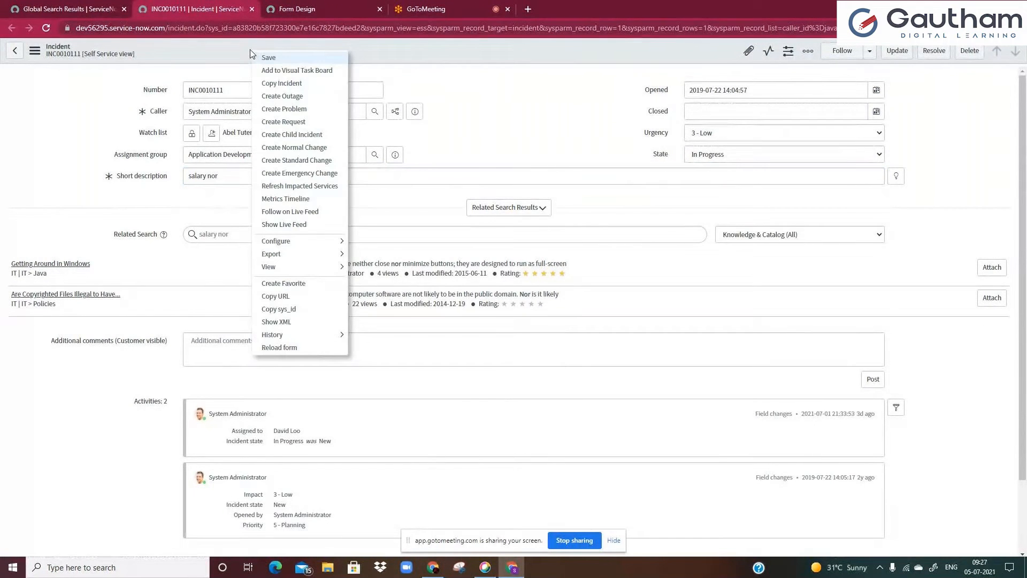
mouse_move(282, 242)
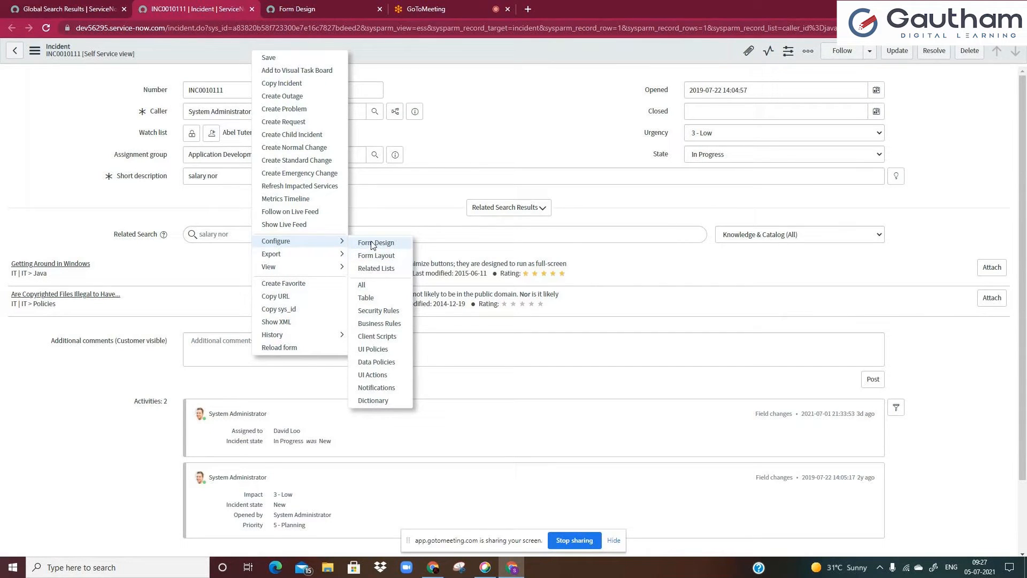
left_click(381, 259)
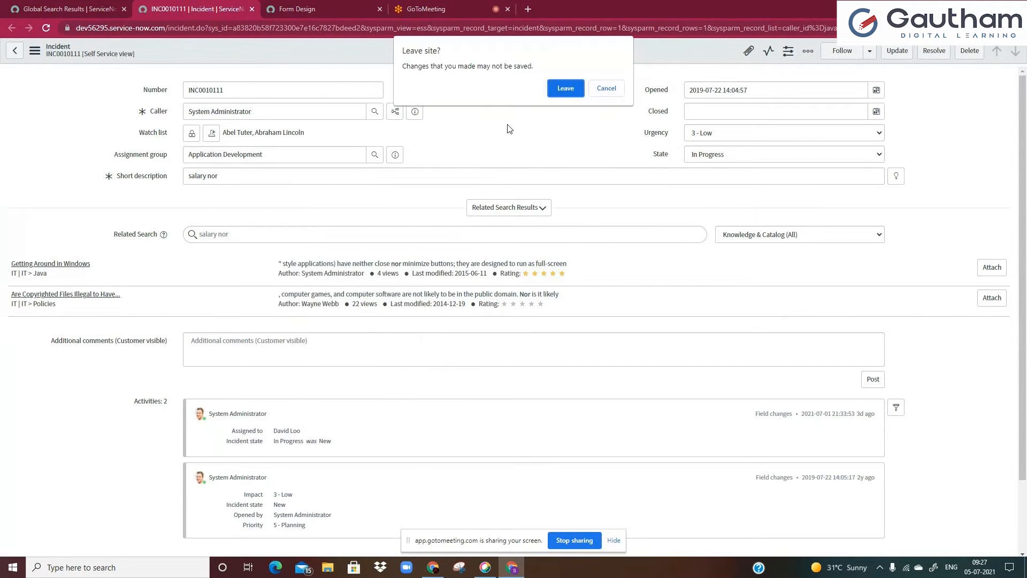
left_click(581, 89)
left_click(316, 9)
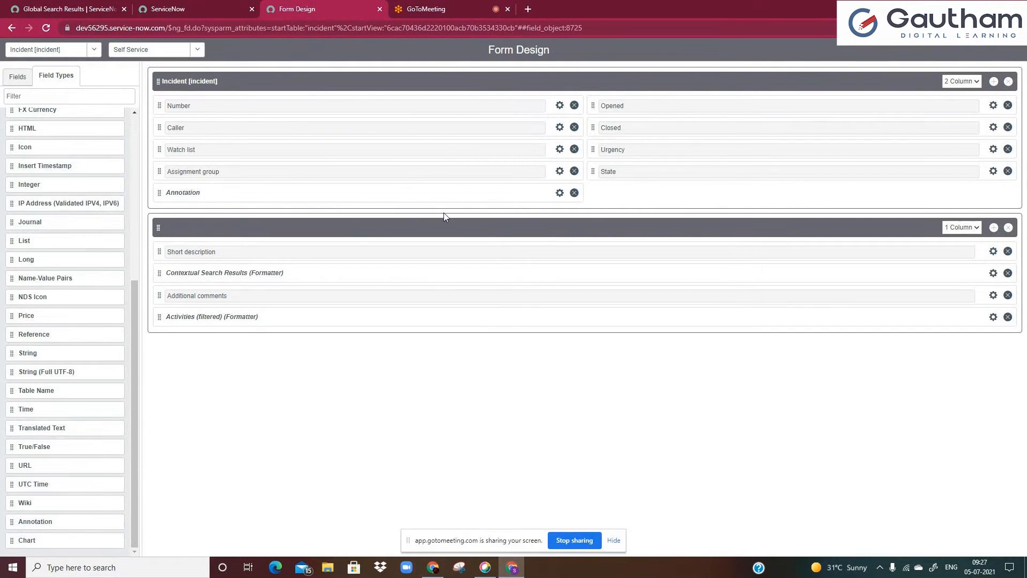
left_click(191, 7)
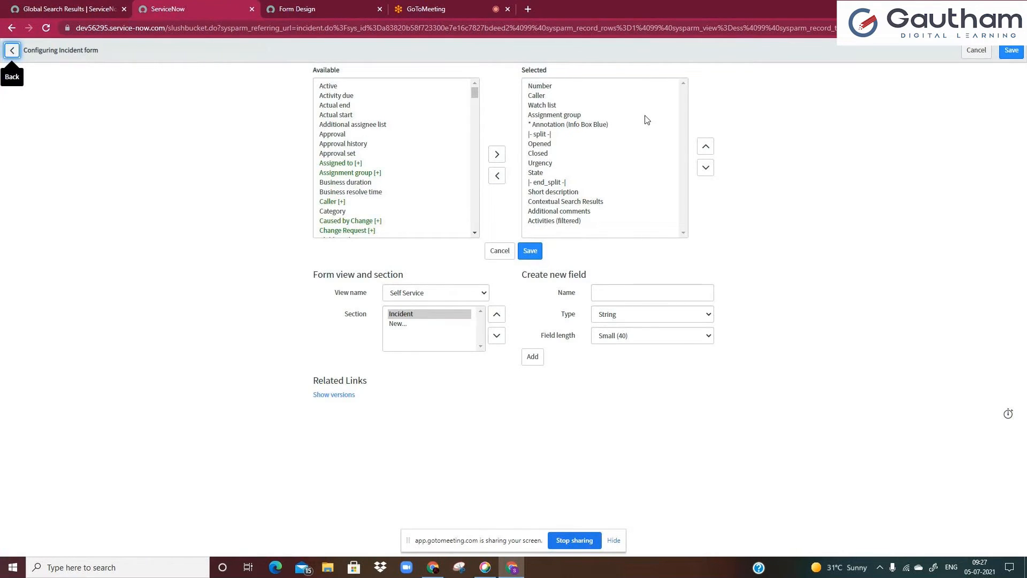
Review the Info Box Blue annotation's details in the form layout and save the layout
left_click(567, 128)
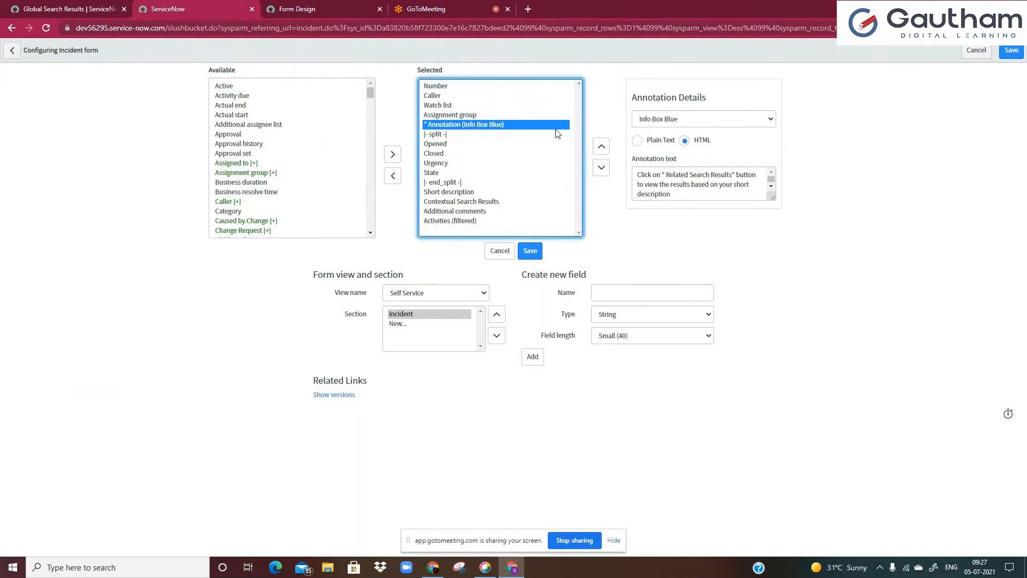
scroll(713, 183, "down", 1)
left_click(707, 182)
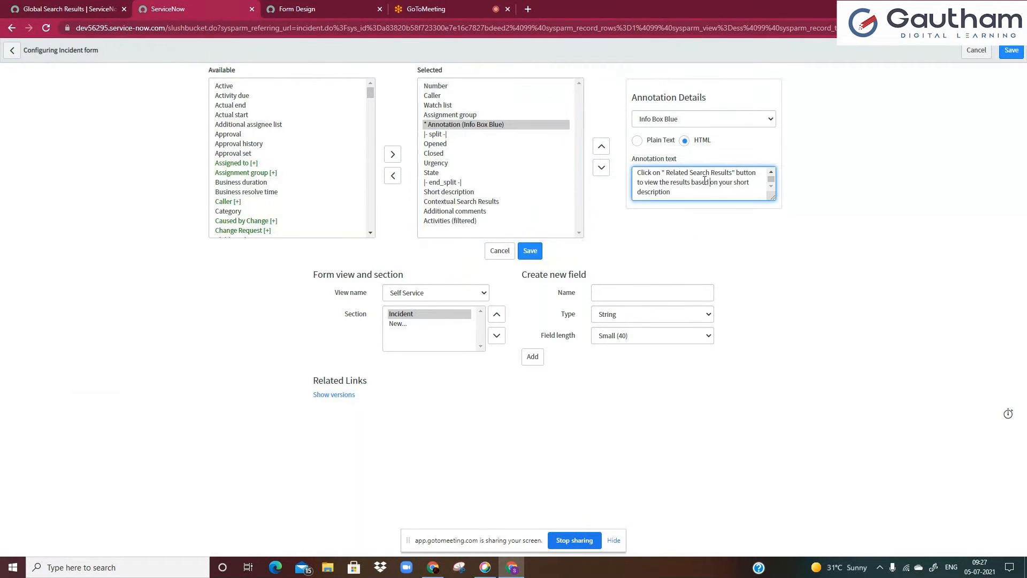
left_click_drag(644, 183, 677, 196)
left_click(678, 199)
left_click(1011, 51)
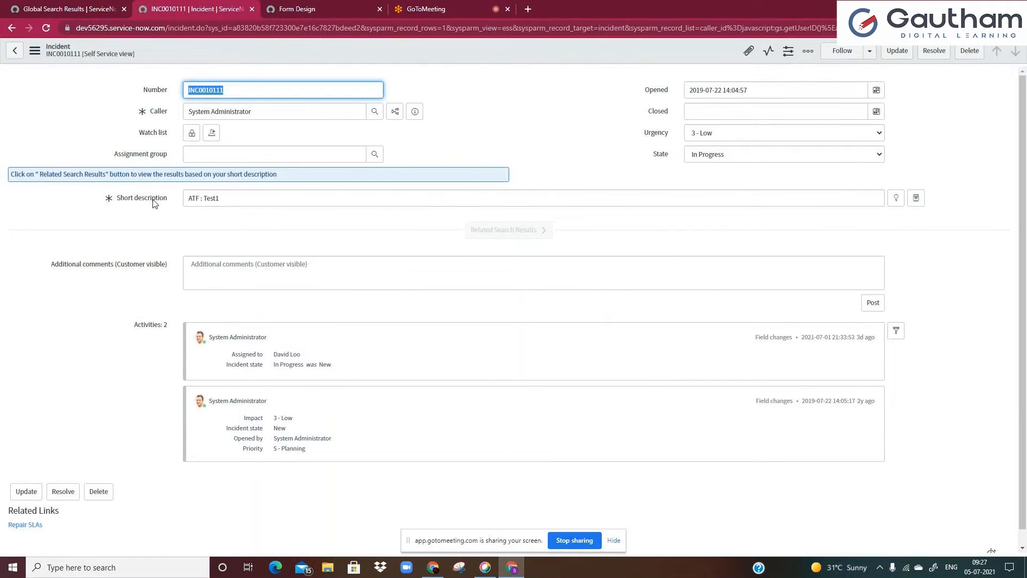
Replace the incident's short description with 'laptop' and expand the Related Search Results
left_click_drag(14, 172, 128, 174)
left_click(57, 136)
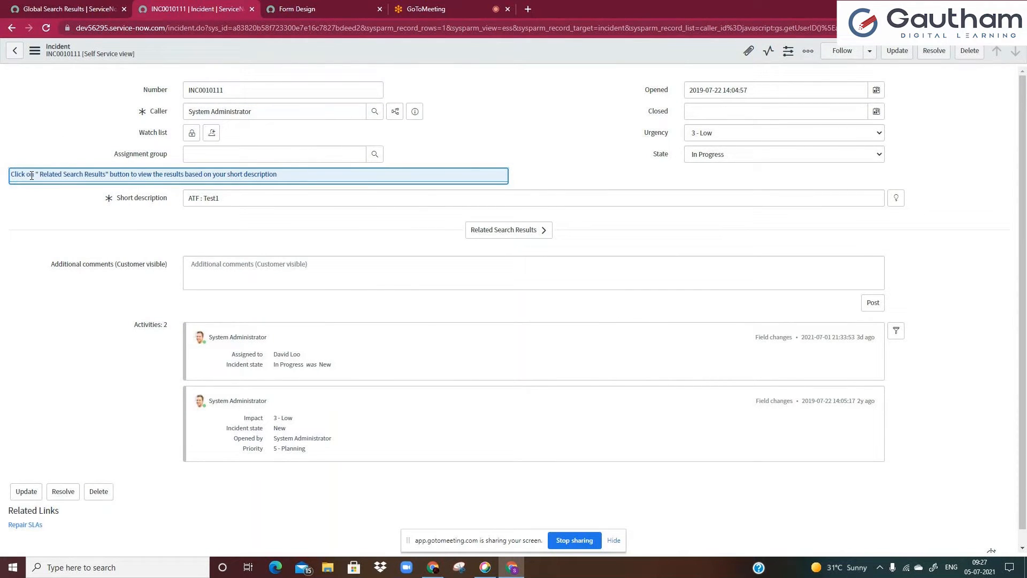
left_click(64, 141)
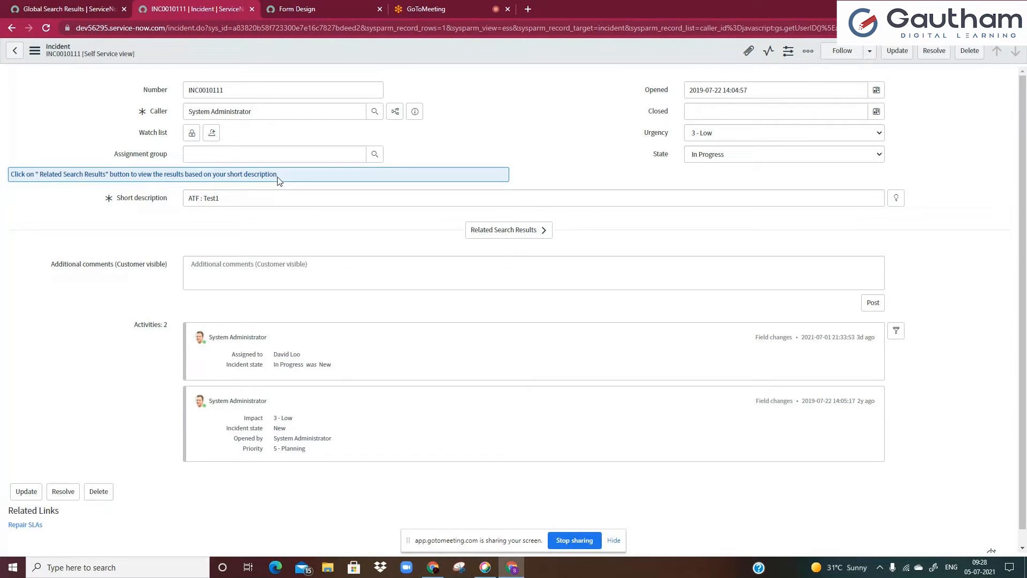
left_click_drag(187, 199, 274, 201)
key("BackSpace")
type("laptop")
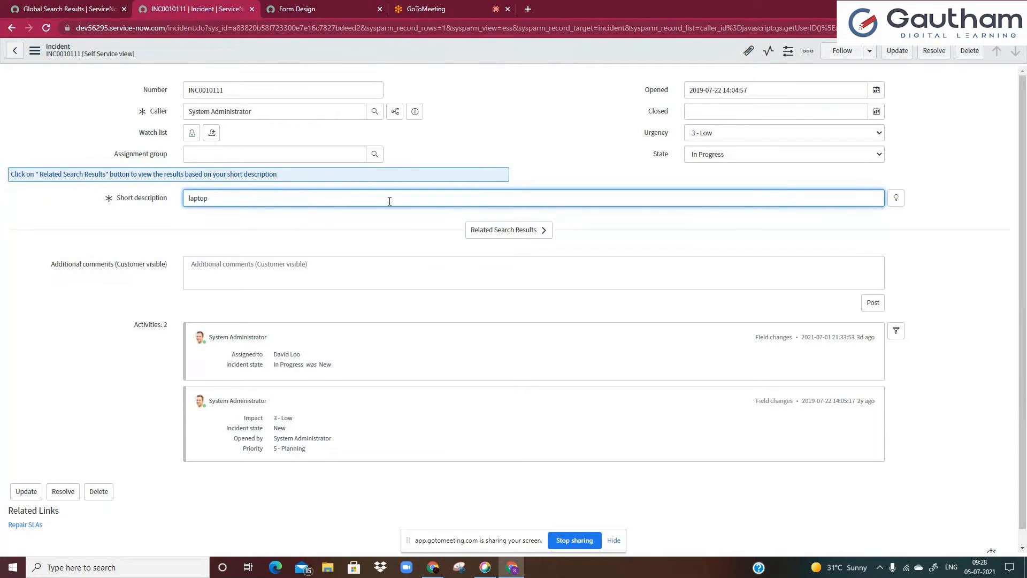
left_click(512, 239)
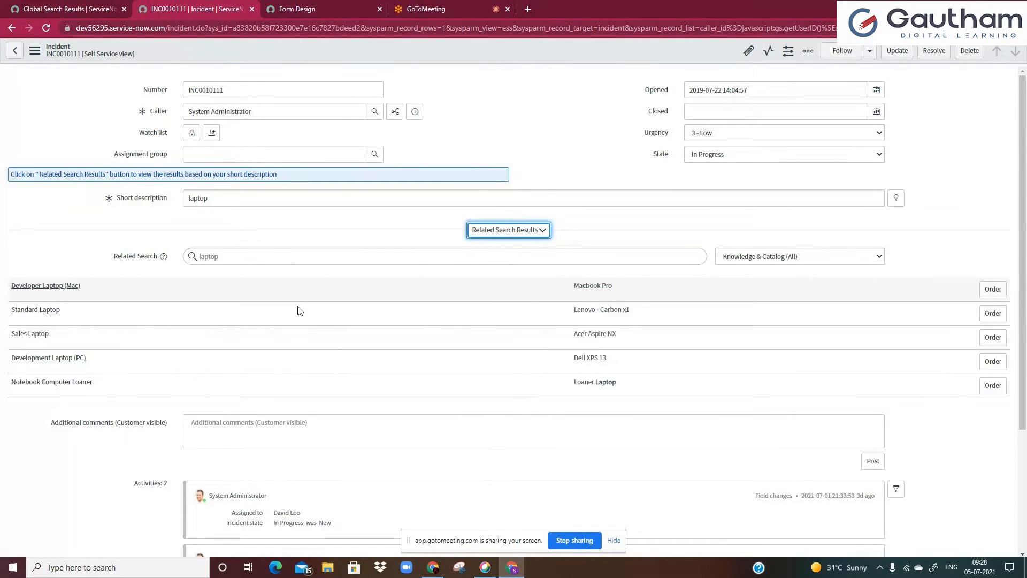
Filter the Form Design fields list for 'for' to look for available formatters
left_click_drag(10, 175, 282, 175)
left_click(287, 176)
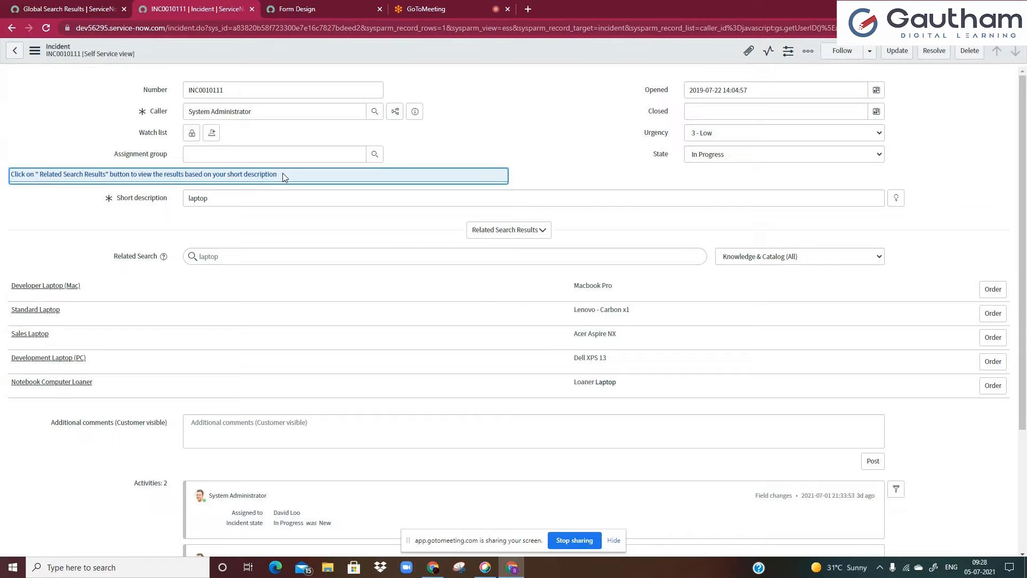
left_click(285, 4)
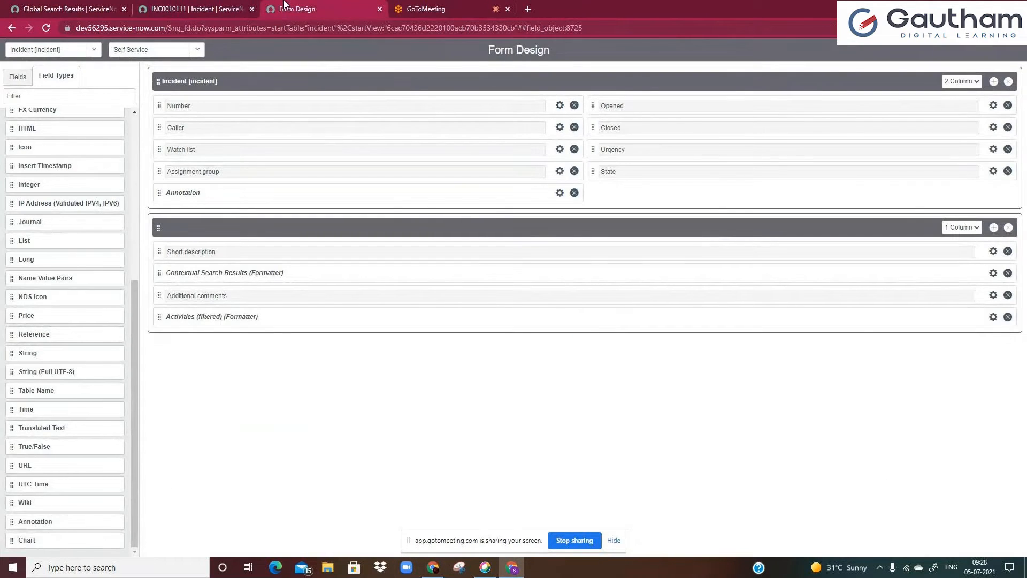
left_click(78, 96)
type("foe")
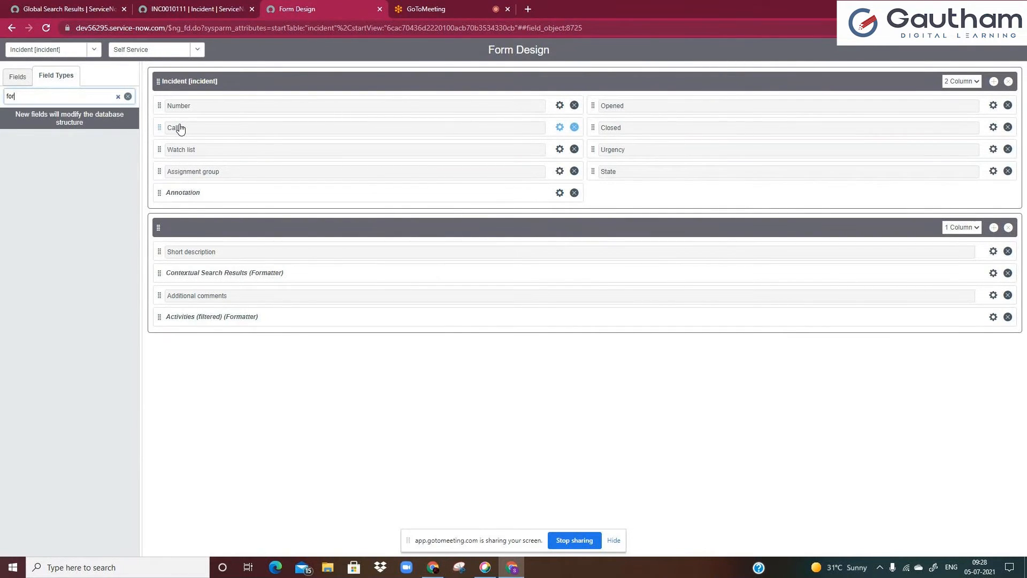
key("ctrl+a")
left_click(118, 97)
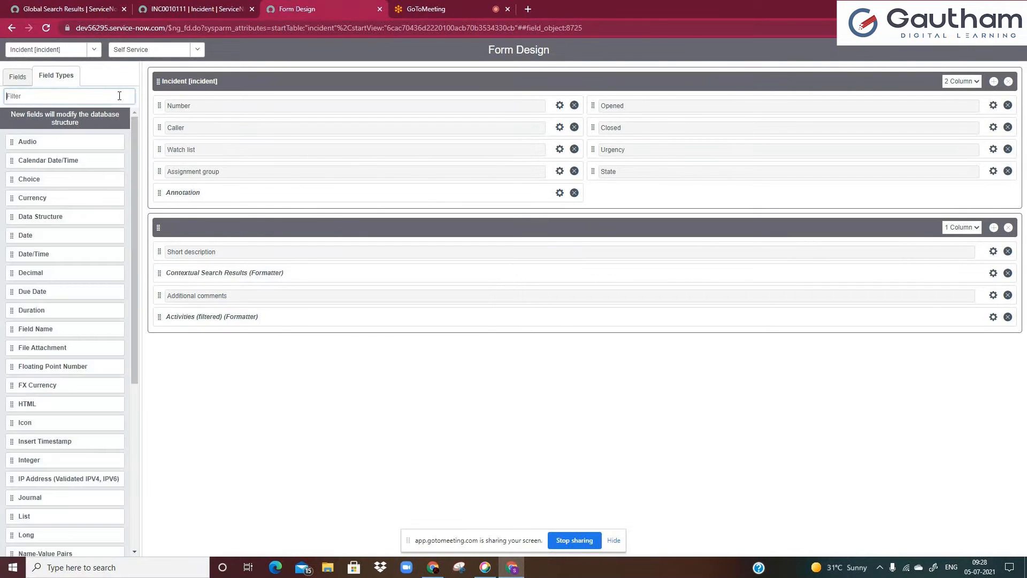
left_click(18, 76)
type("fo")
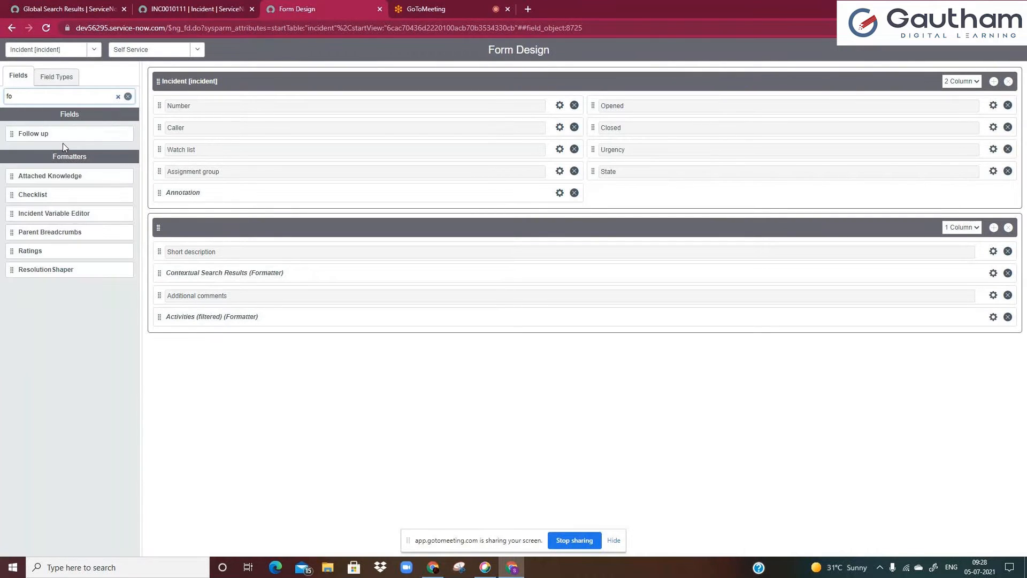
type("r")
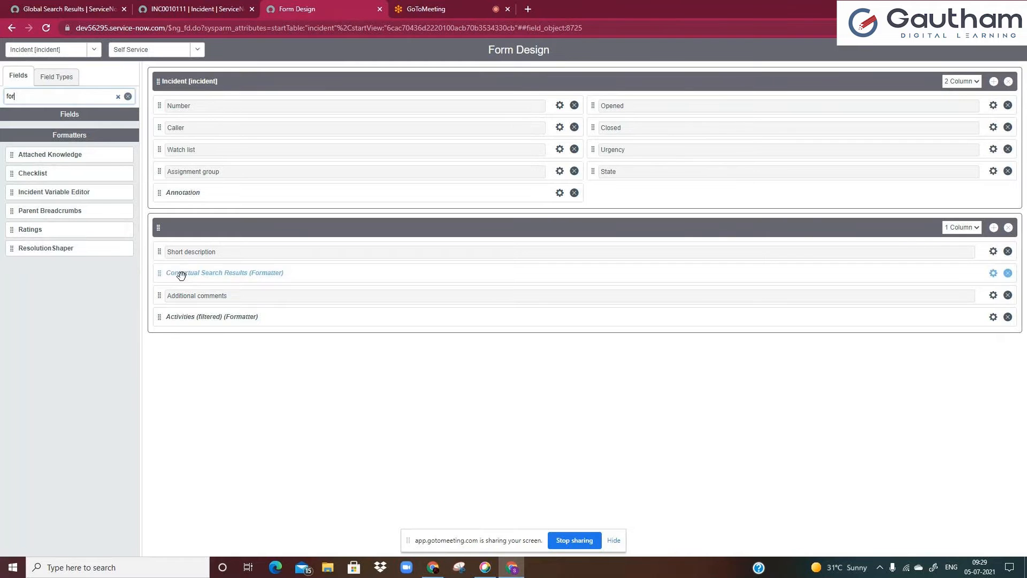
left_click(197, 10)
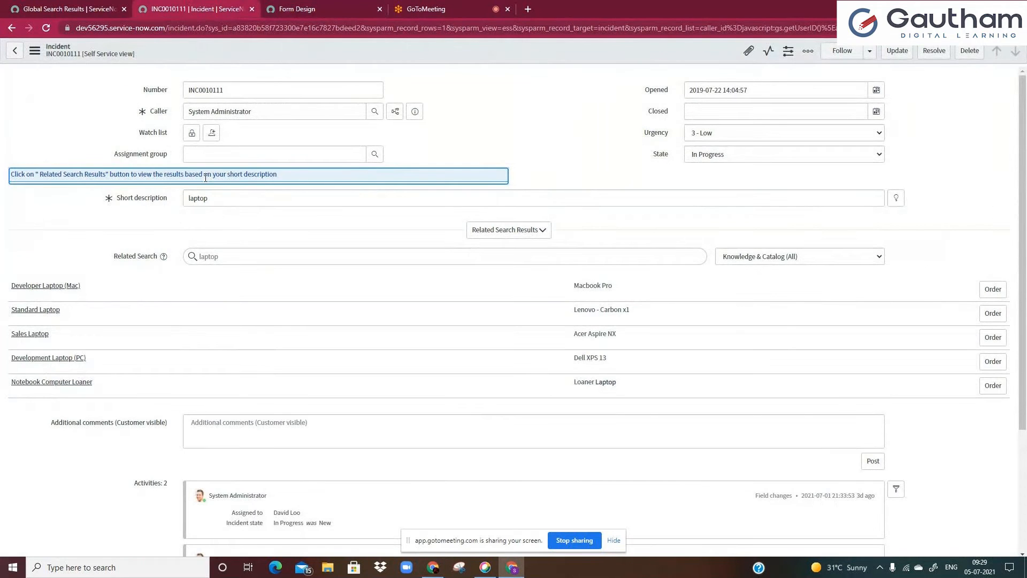
double_click(217, 200)
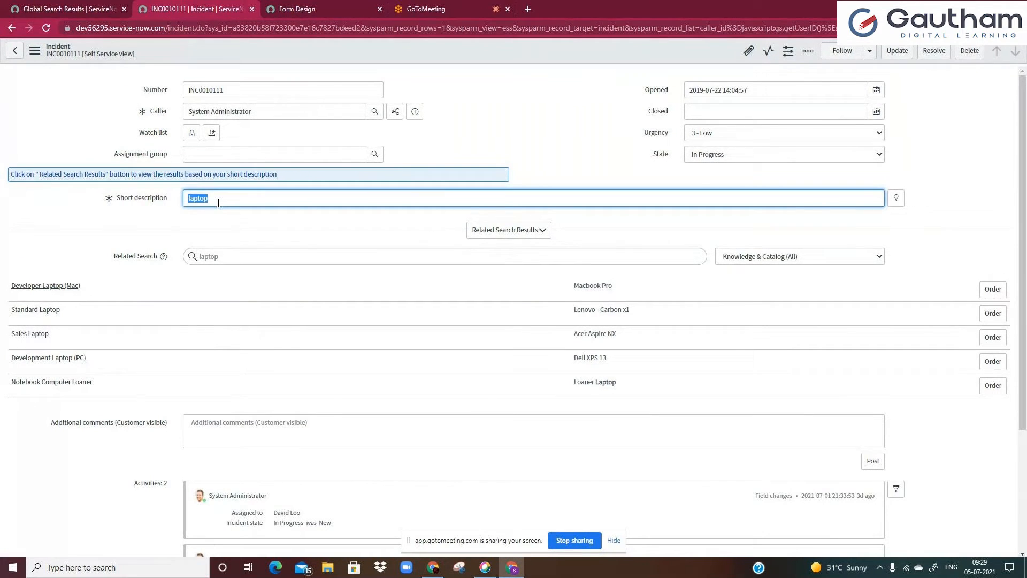
left_click(219, 202)
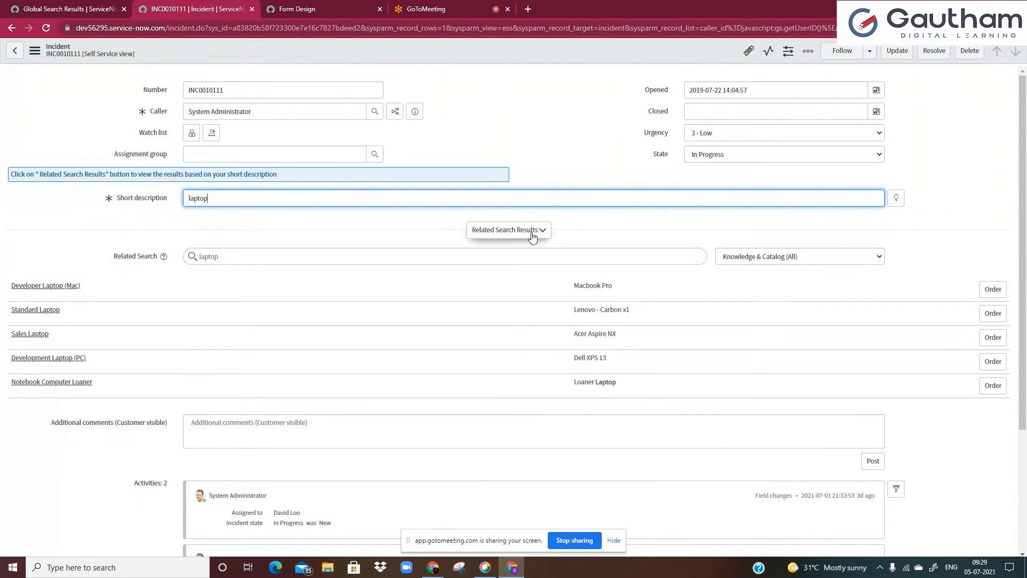
left_click(19, 401)
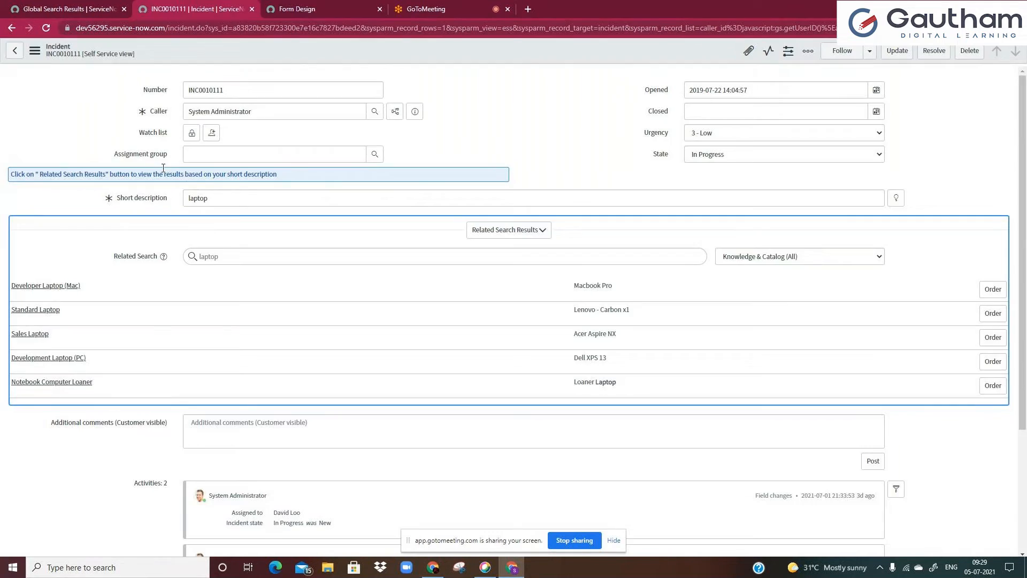
key("ctrl+Tab")
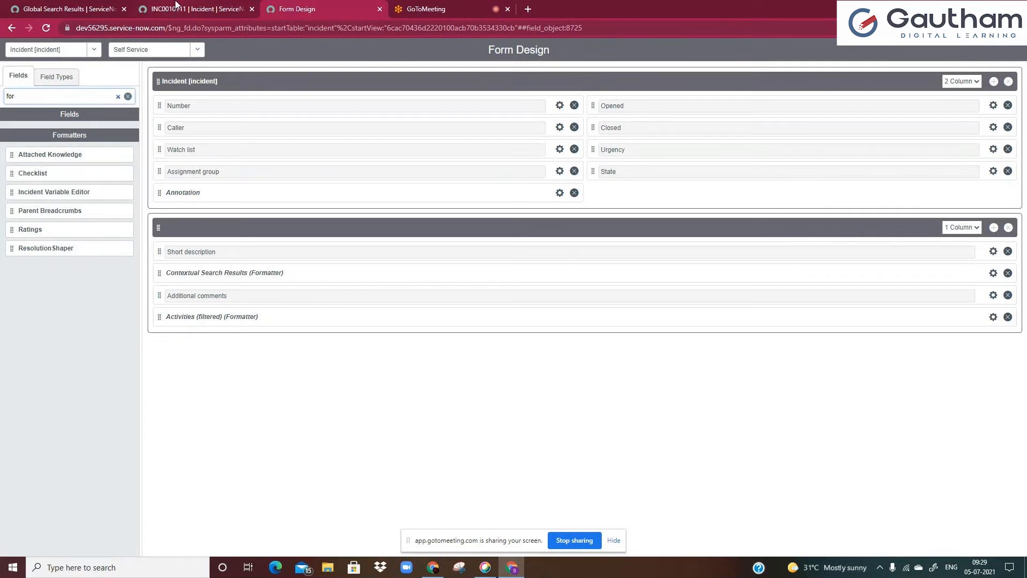
left_click(177, 8)
scroll(208, 379, "down", 2)
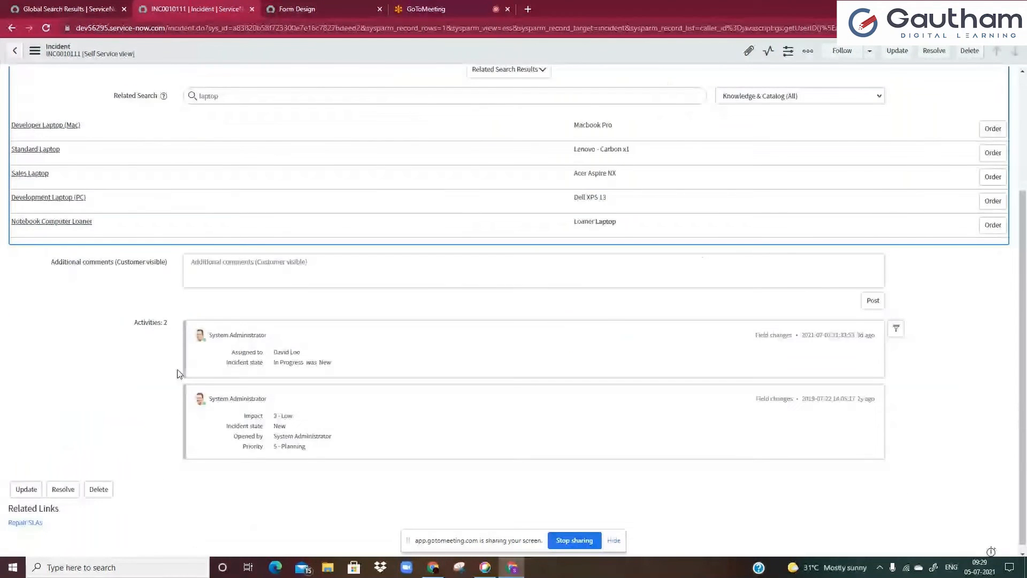
left_click(327, 9)
left_click(187, 8)
left_click(184, 270)
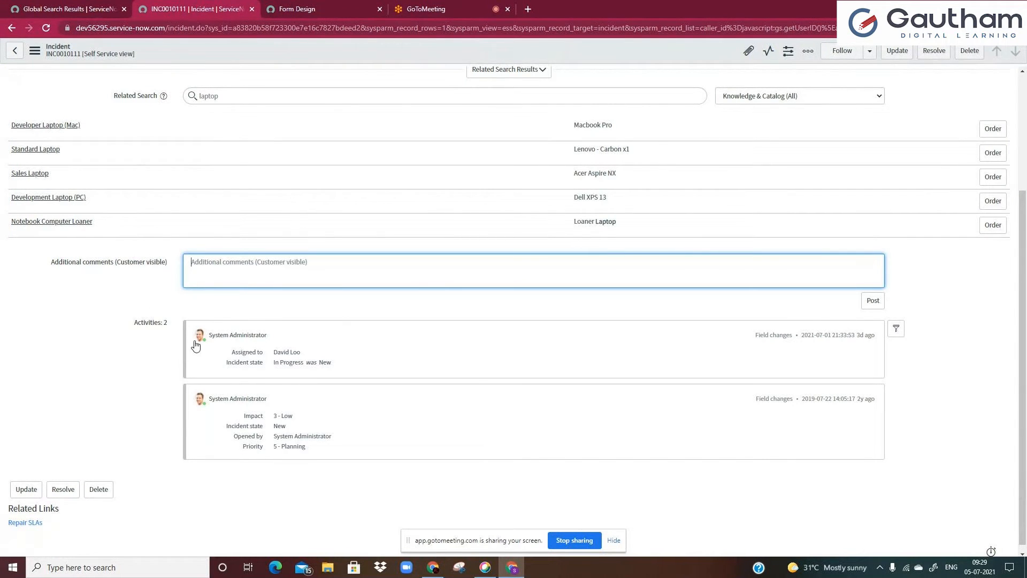
scroll(211, 275, "up", 3)
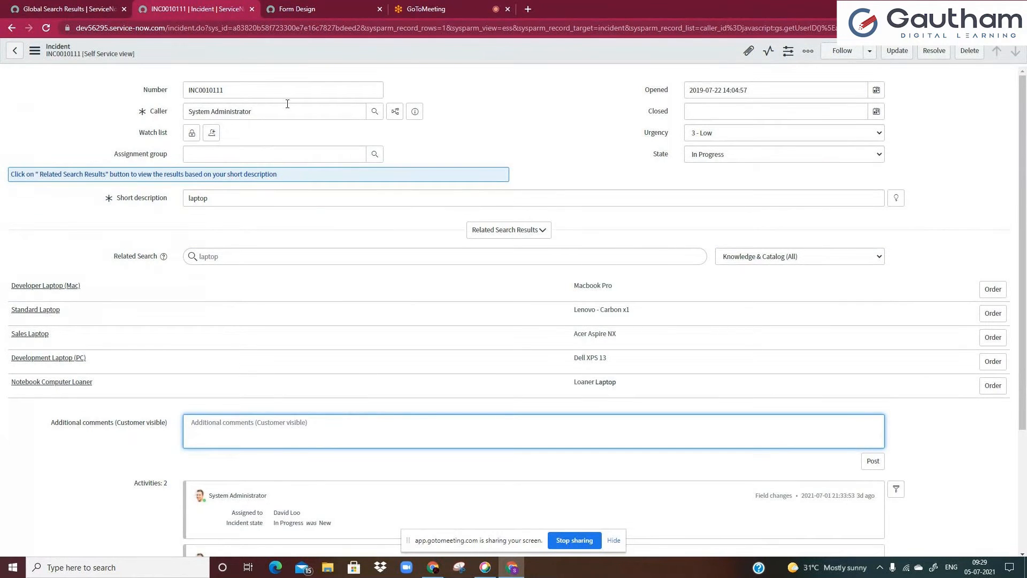
Try to set the incident's State to New and save the record
left_click(713, 156)
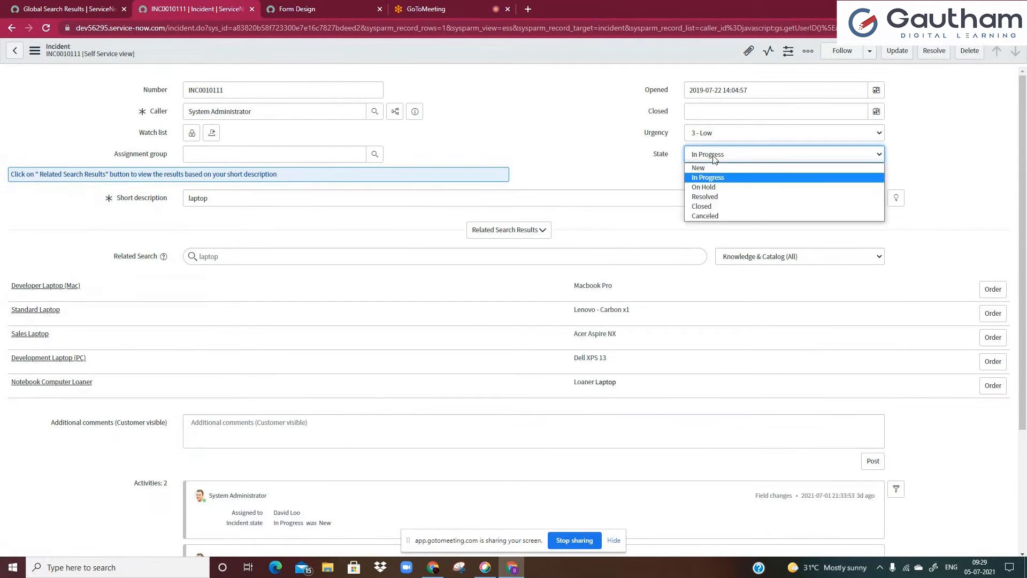
left_click(701, 168)
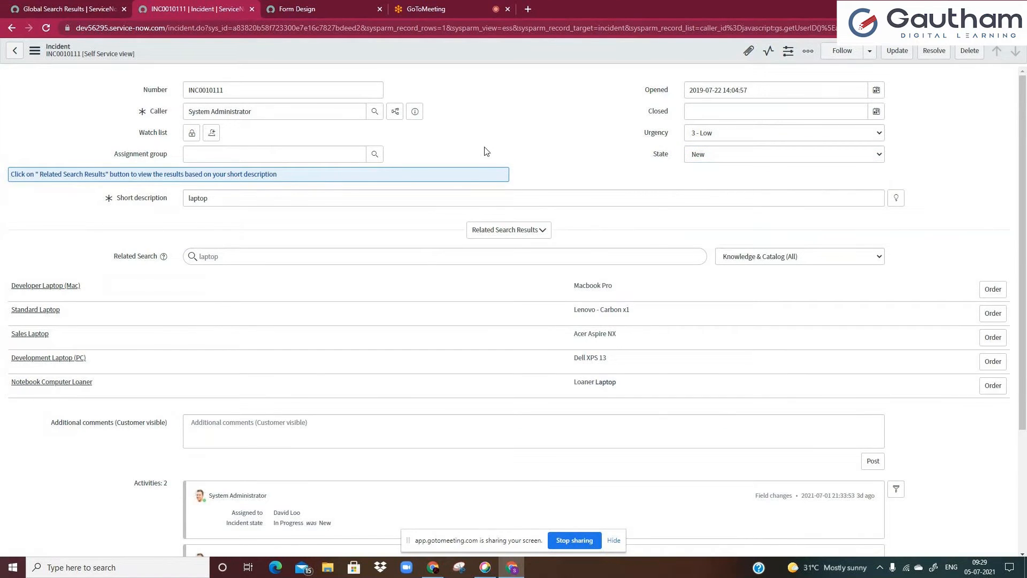
key("ctrl+s")
left_click(639, 150)
right_click(563, 52)
left_click(566, 60)
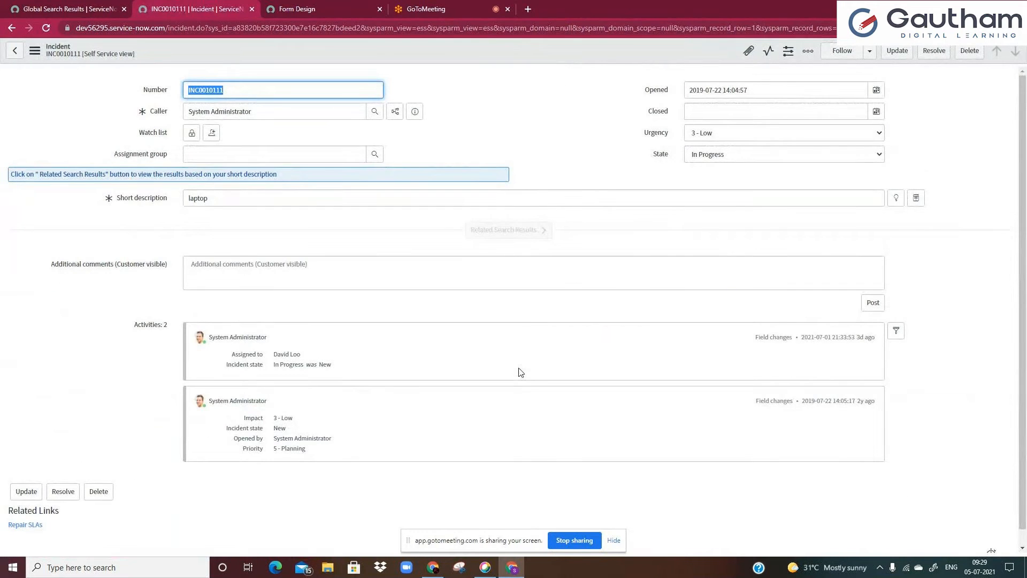
left_click_drag(278, 368, 338, 368)
left_click(339, 368)
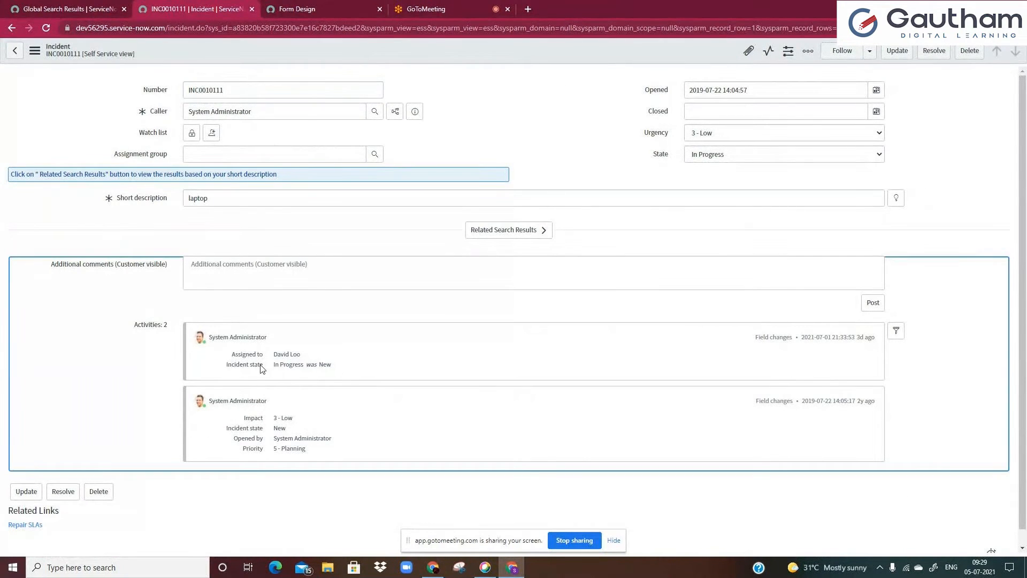
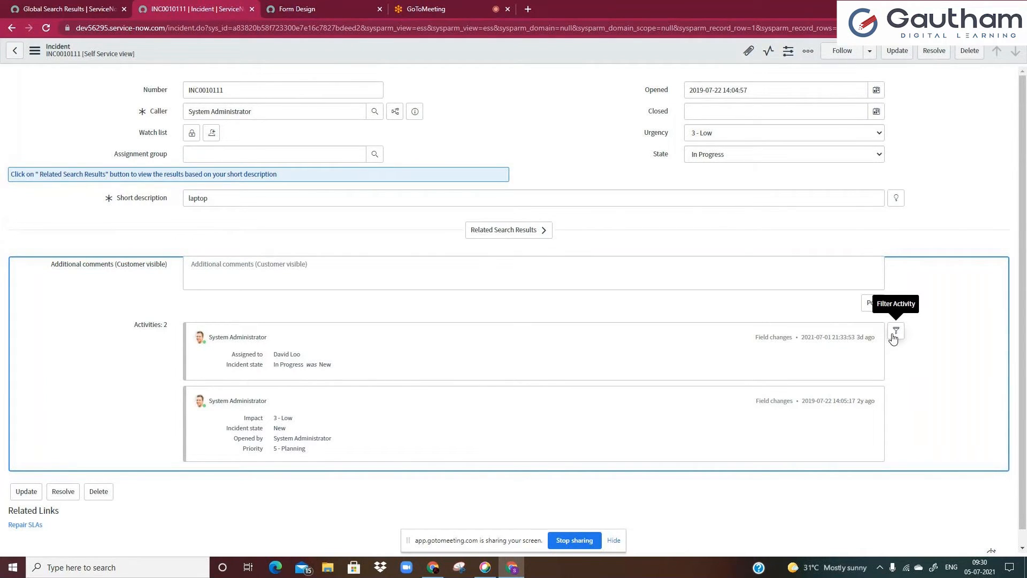
Open the activity stream's filter and review the list of activity fields it offers
left_click(894, 337)
left_click_drag(946, 232, 950, 289)
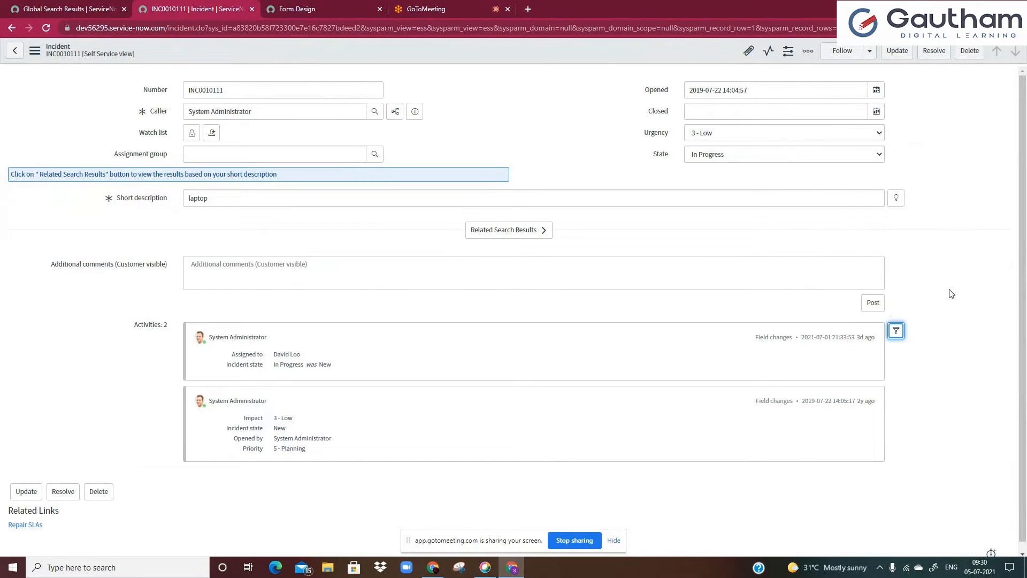
left_click(896, 330)
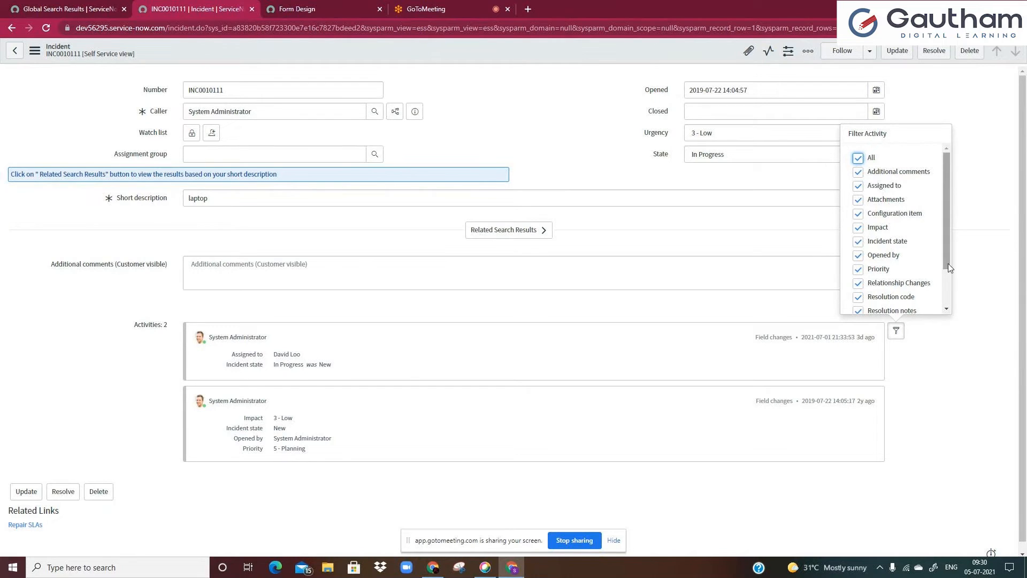
left_click_drag(947, 252, 949, 279)
scroll(904, 191, "up", 2)
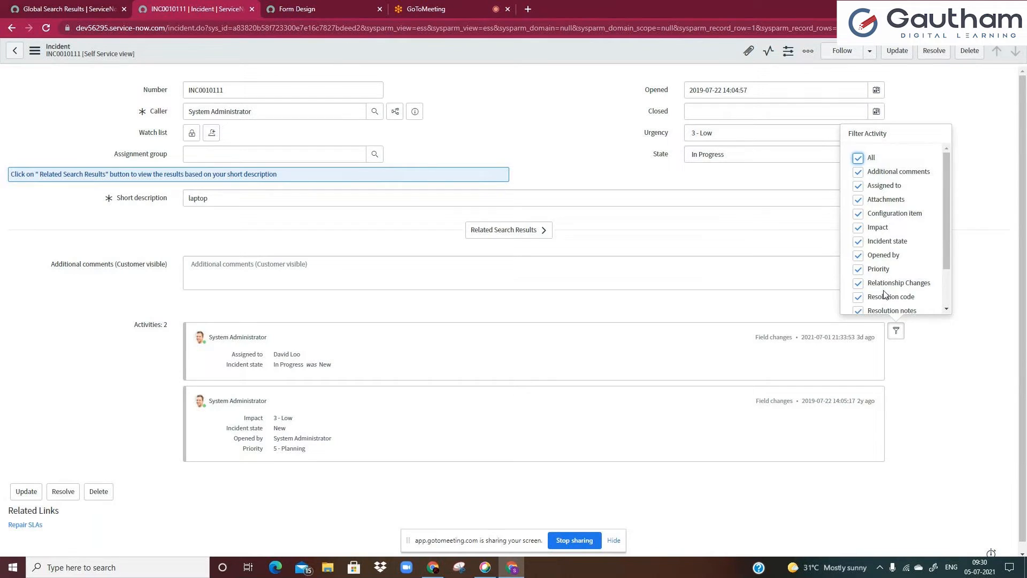
left_click_drag(944, 260, 945, 297)
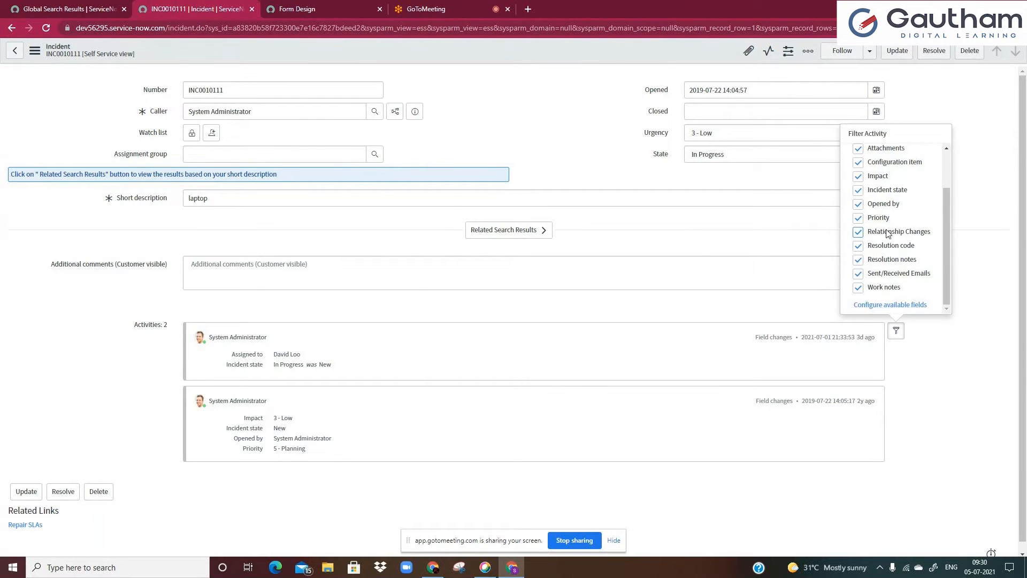
left_click(294, 199)
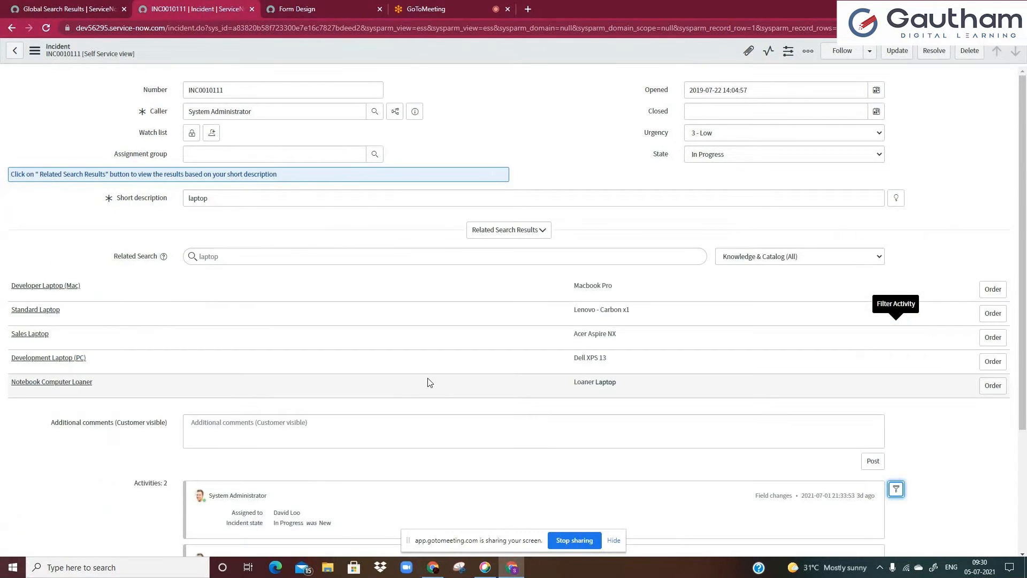
Configure the available activity fields to include Short description and save the configuration
scroll(428, 382, "down", 3)
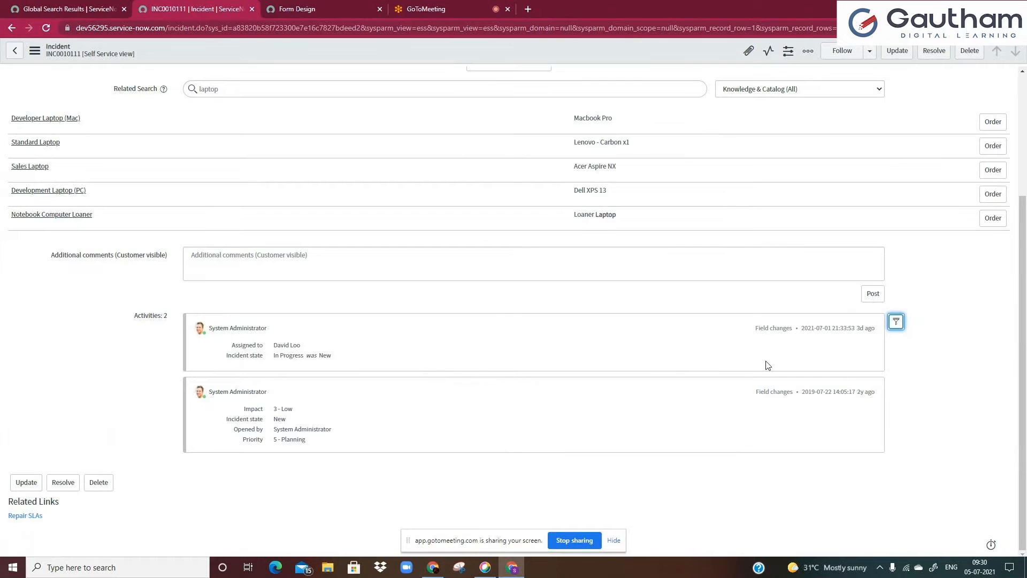
left_click(895, 322)
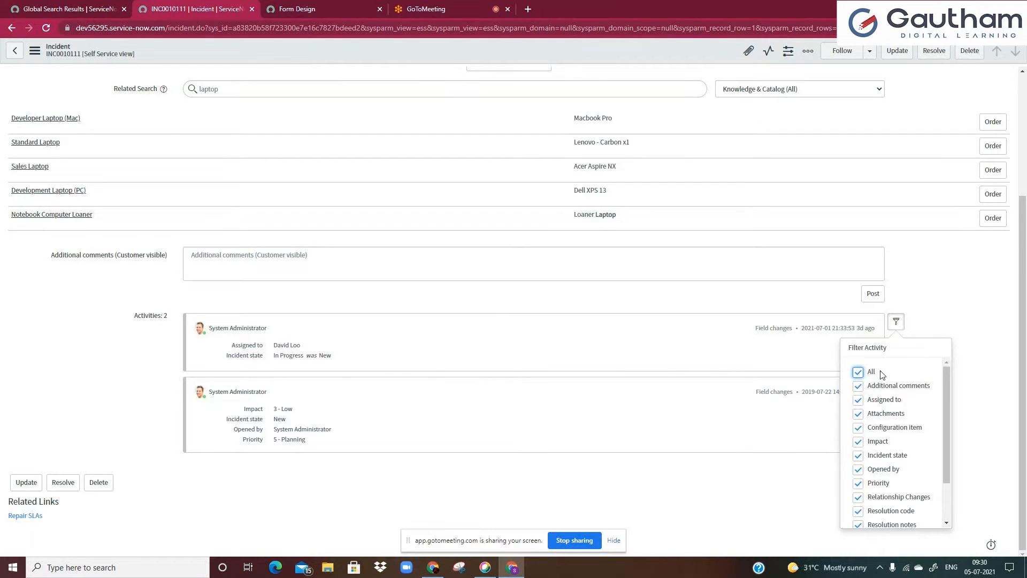
scroll(884, 400, "down", 2)
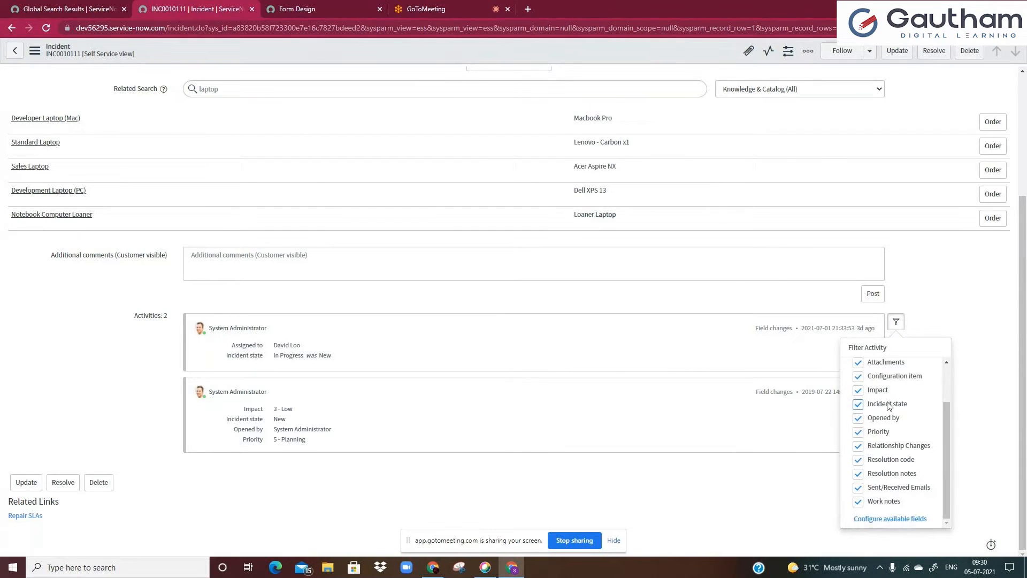
left_click(901, 519)
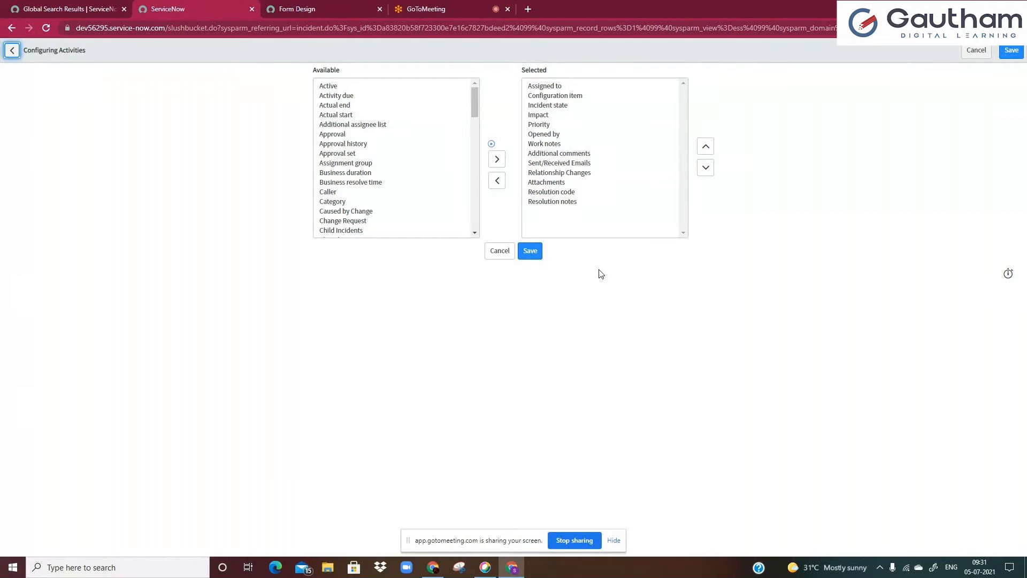
left_click(348, 173)
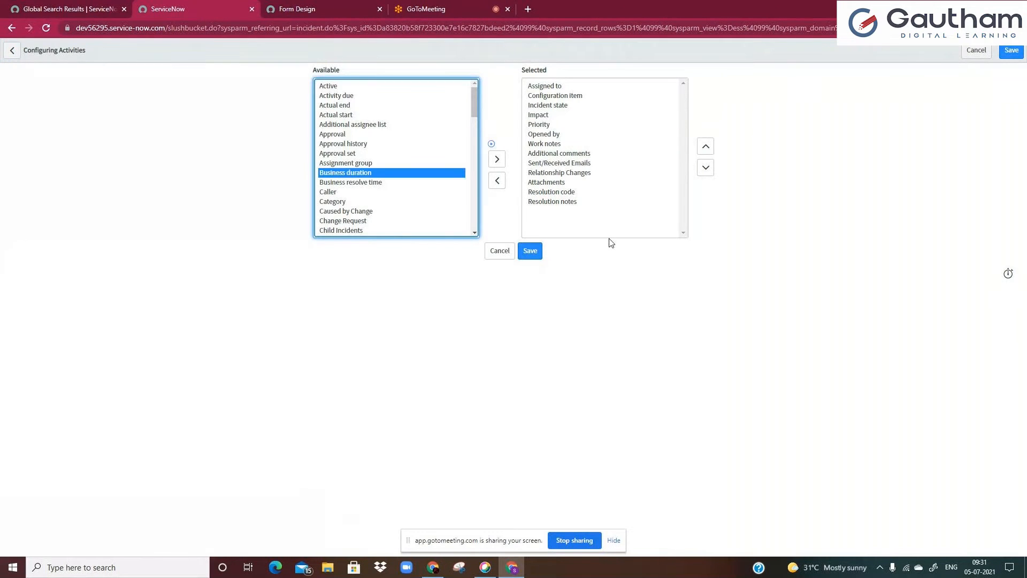
type("sh")
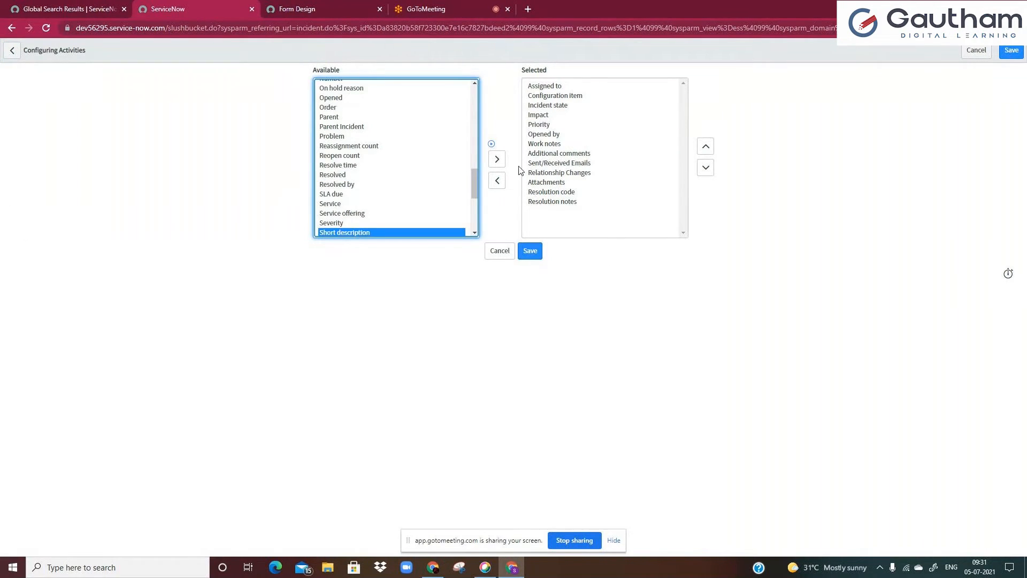
left_click(497, 159)
left_click(530, 257)
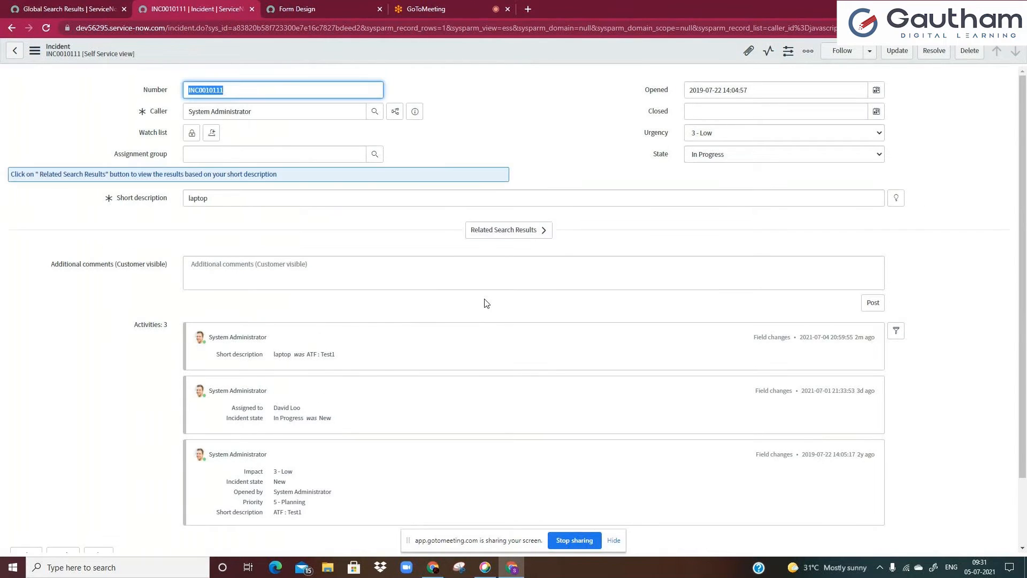
Examine the new short description change entry in the incident's activity stream
scroll(488, 292, "down", 2)
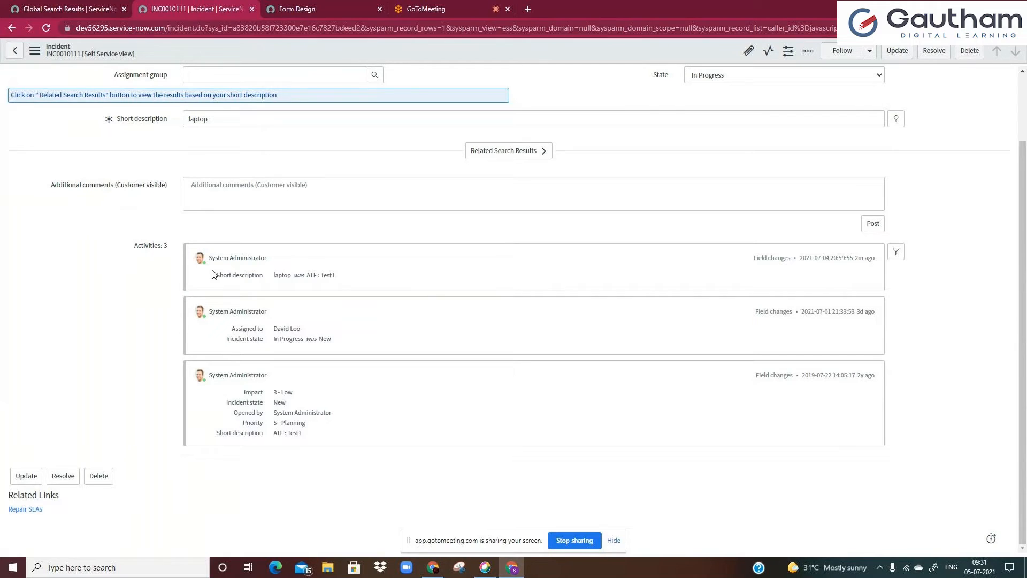
left_click_drag(214, 275, 257, 275)
left_click(257, 275)
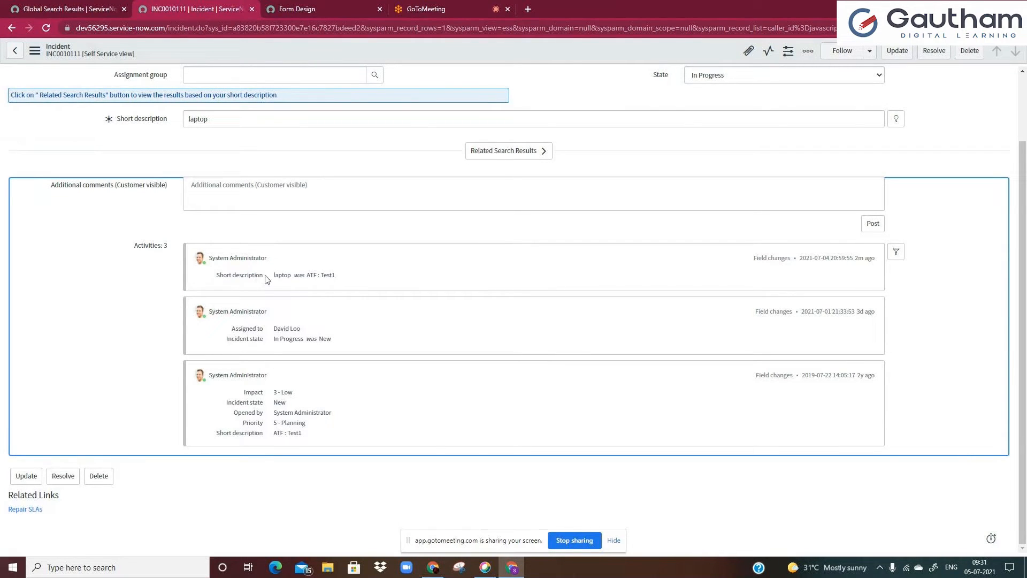
left_click_drag(271, 276, 348, 280)
left_click(349, 281)
scroll(351, 289, "up", 1)
left_click(256, 169)
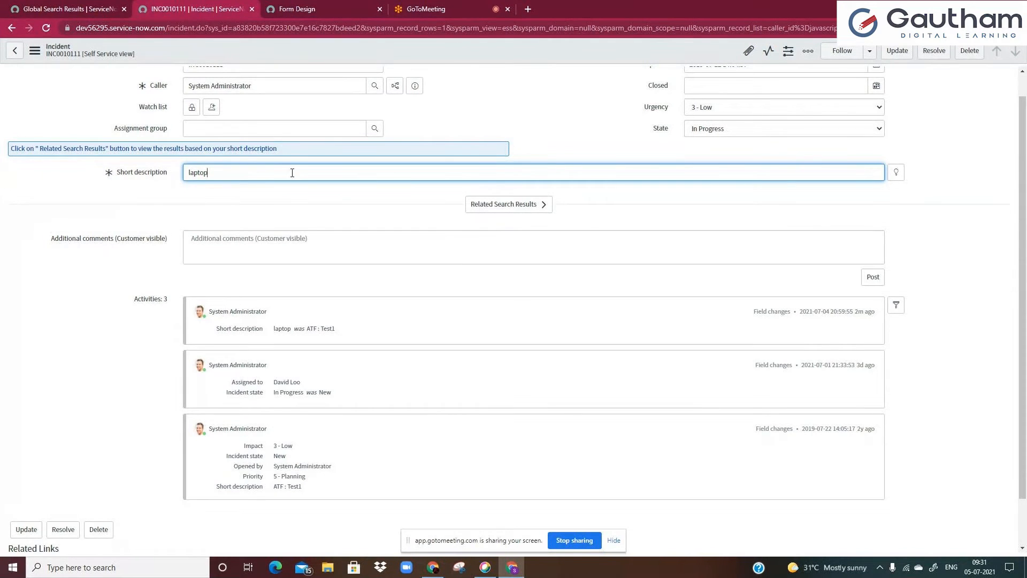
left_click(424, 131)
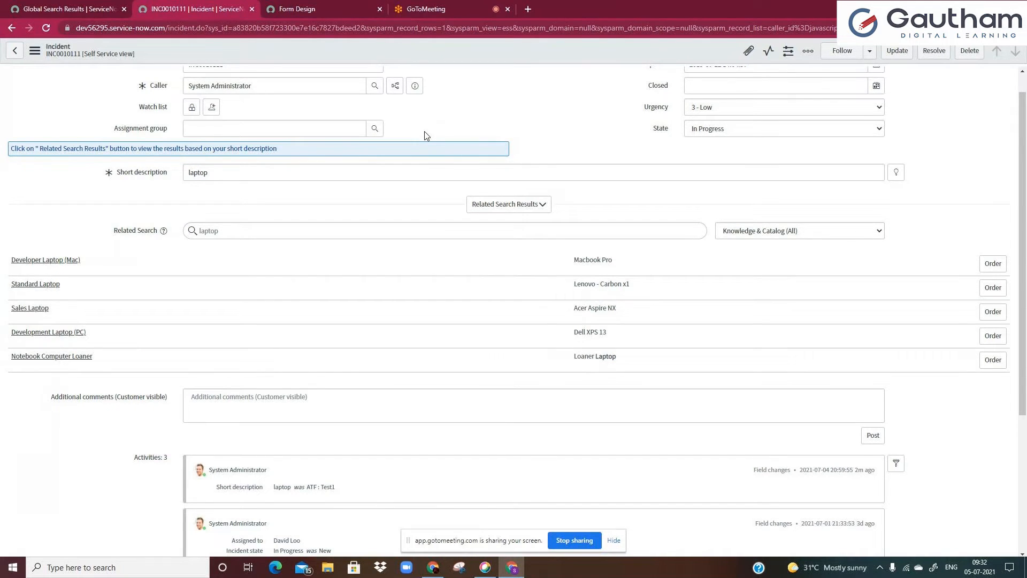
scroll(426, 135, "up", 1)
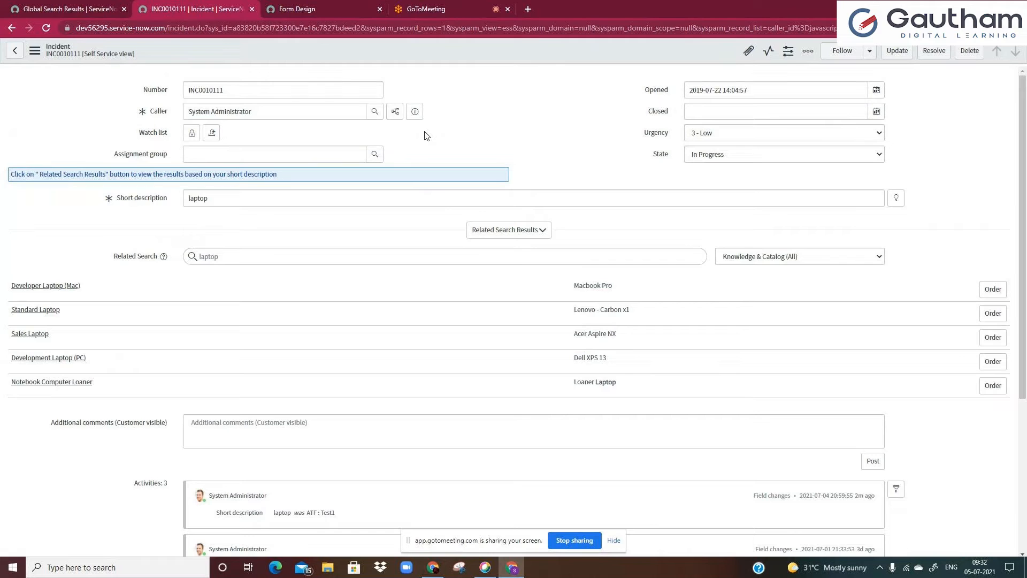
Clear the 'for' filter from the Form Design fields list and return to the incident
left_click(297, 7)
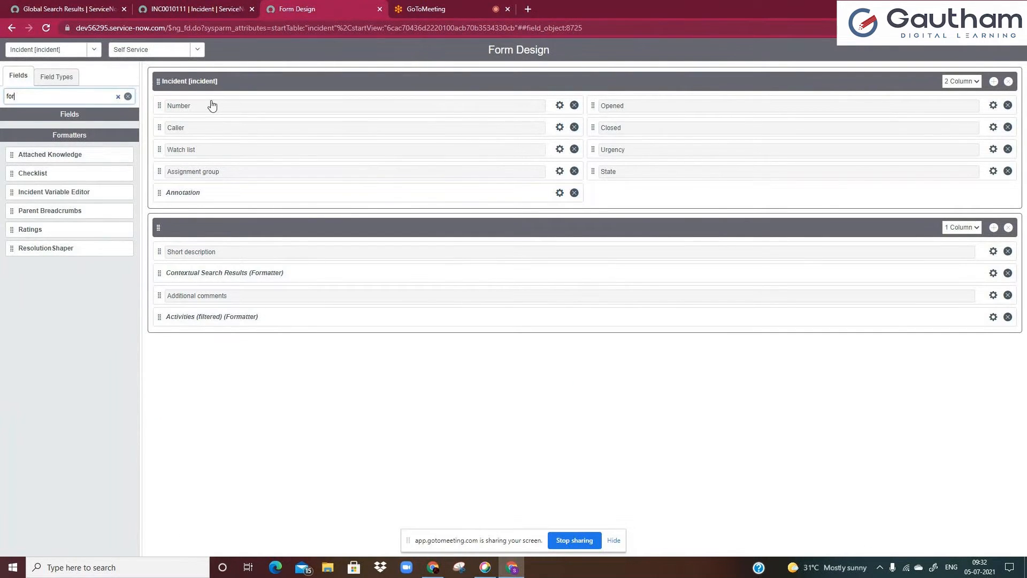
left_click(118, 97)
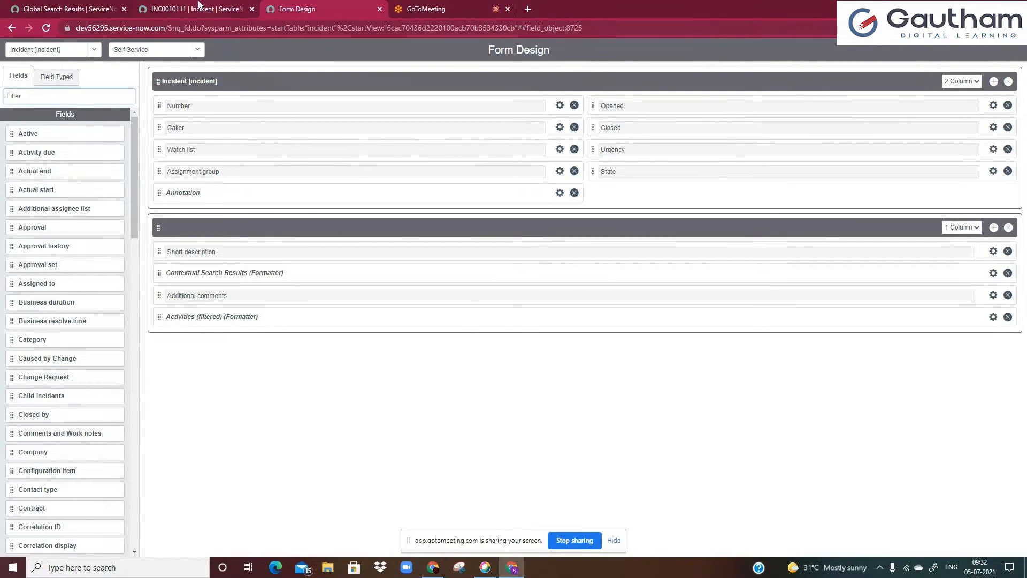
left_click(198, 7)
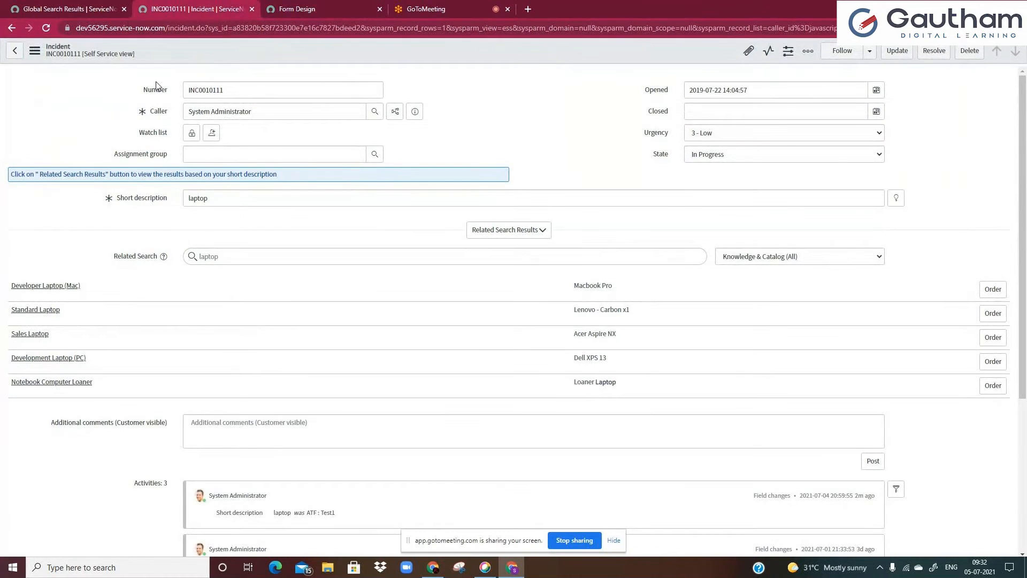
Duplicate the incident tab and open the Configure All view for the incident table from the form's context menu
right_click(199, 10)
left_click(225, 89)
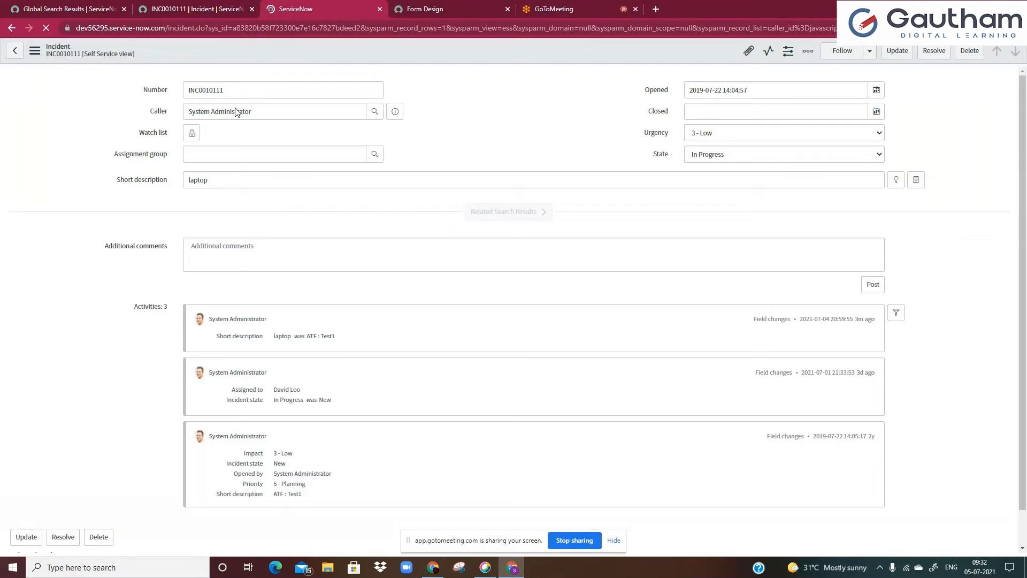
right_click(291, 50)
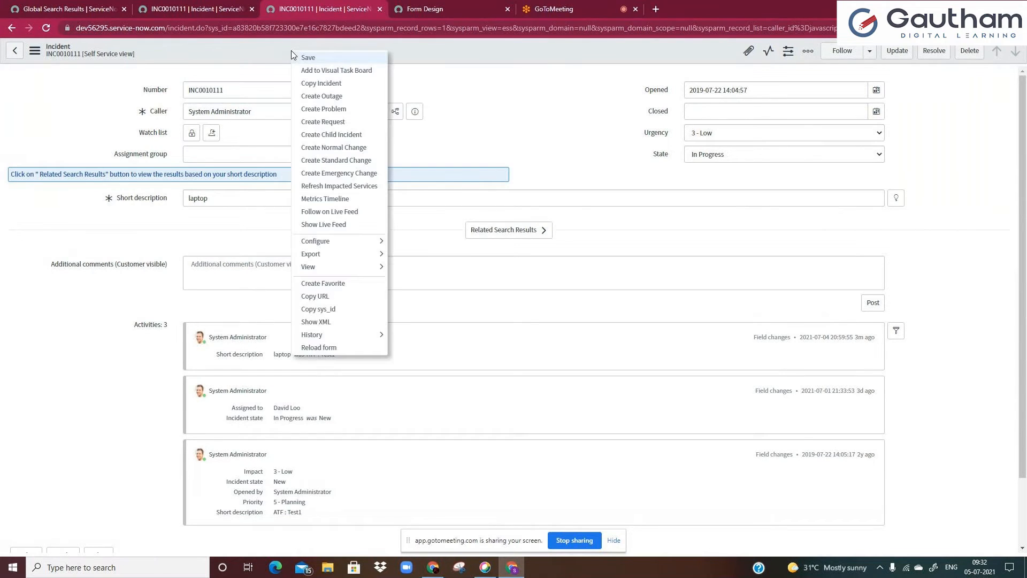
right_click(201, 47)
mouse_move(234, 250)
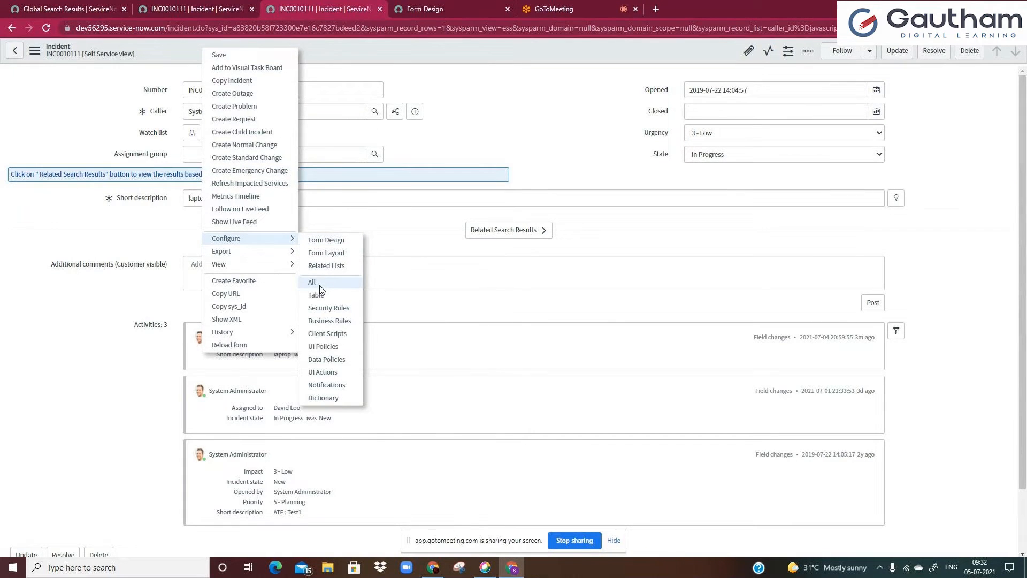
left_click(320, 284)
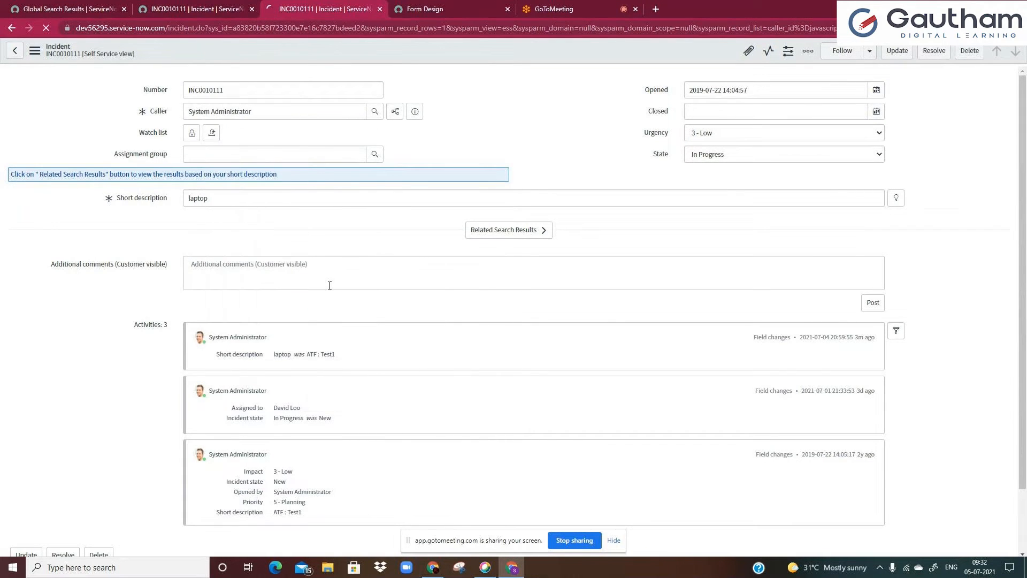
Switch to the Configurations for Incidents page listing the incident's business rules
left_click(194, 10)
left_click(213, 89)
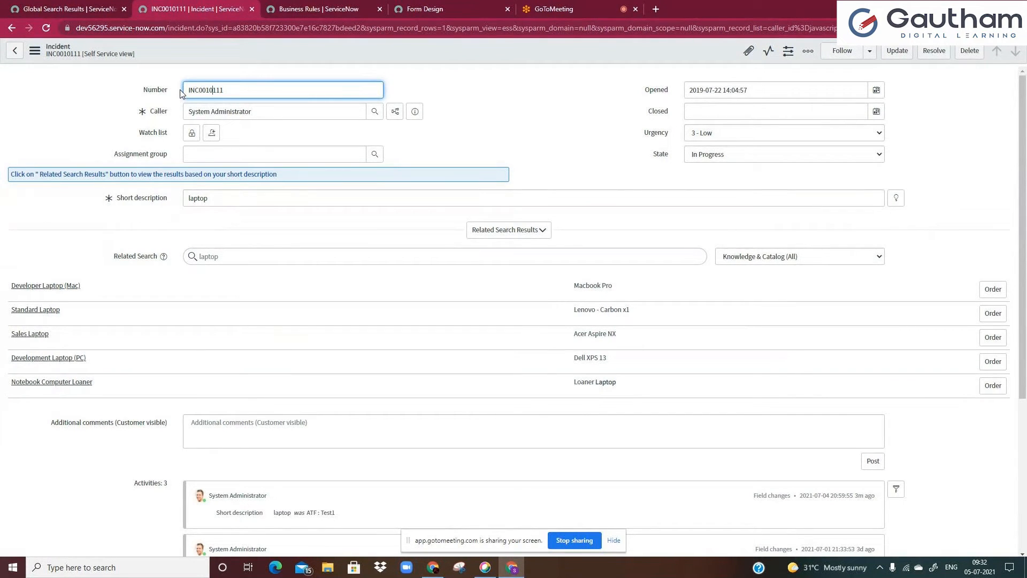
left_click(300, 9)
left_click(234, 7)
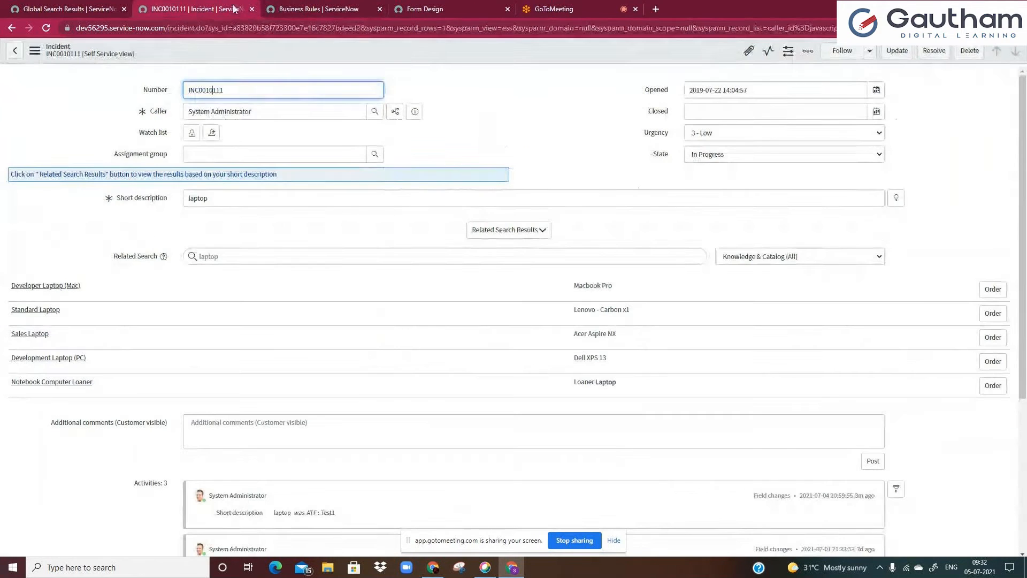
right_click(220, 52)
mouse_move(290, 246)
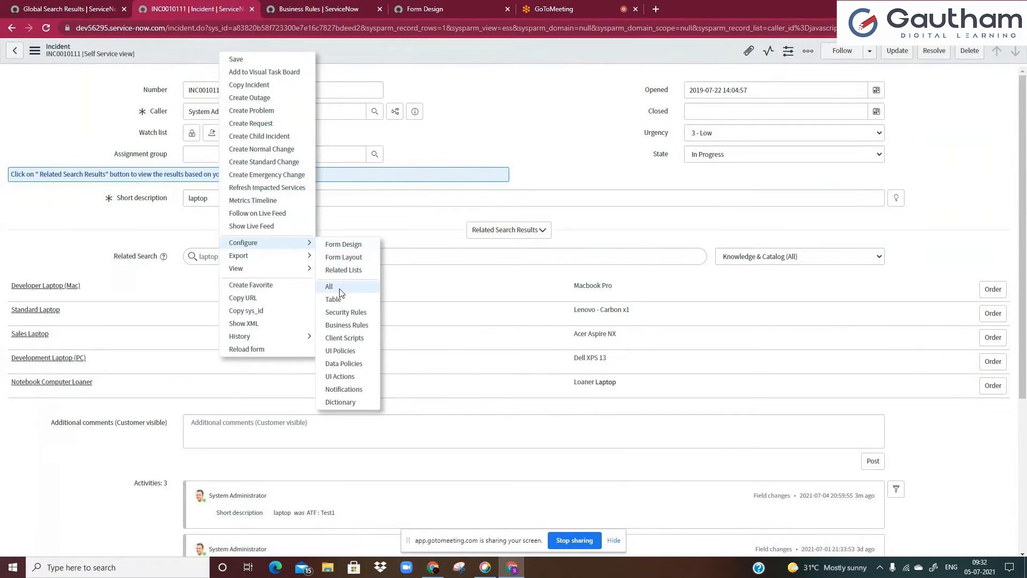
left_click(322, 8)
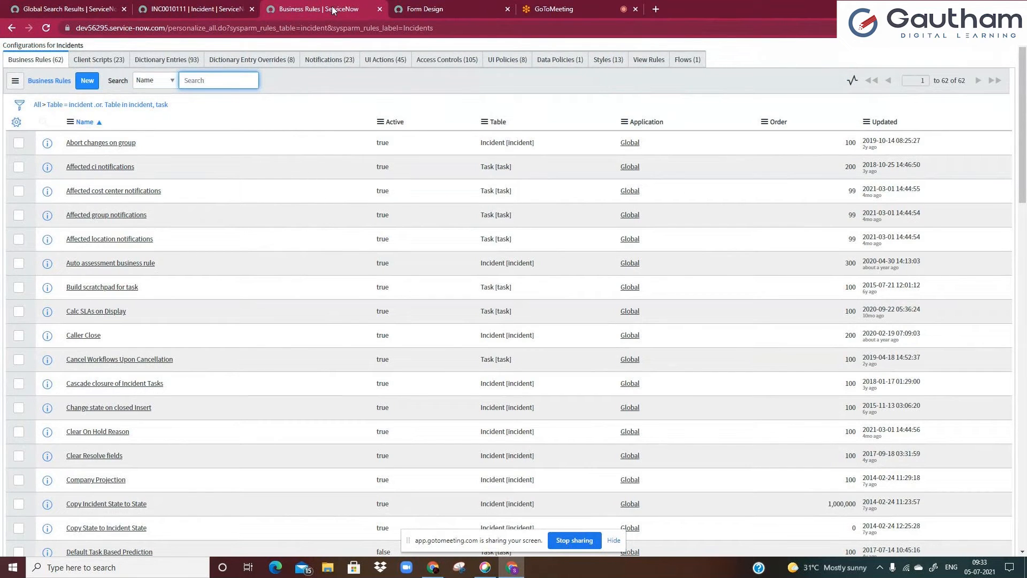
Open the incident's Dictionary Entries and start a new dictionary entry record
left_click(173, 68)
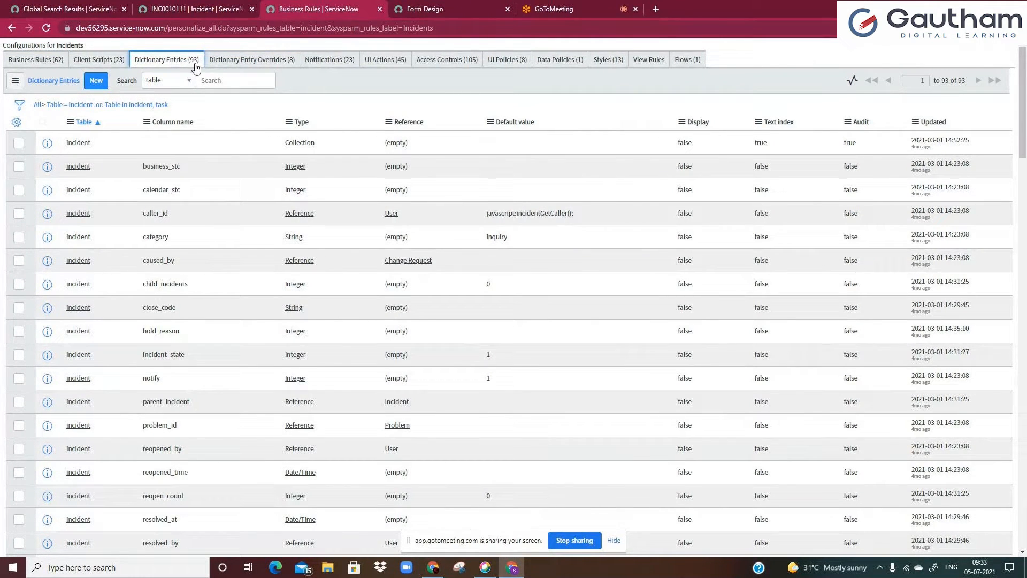
left_click(90, 86)
left_click(89, 86)
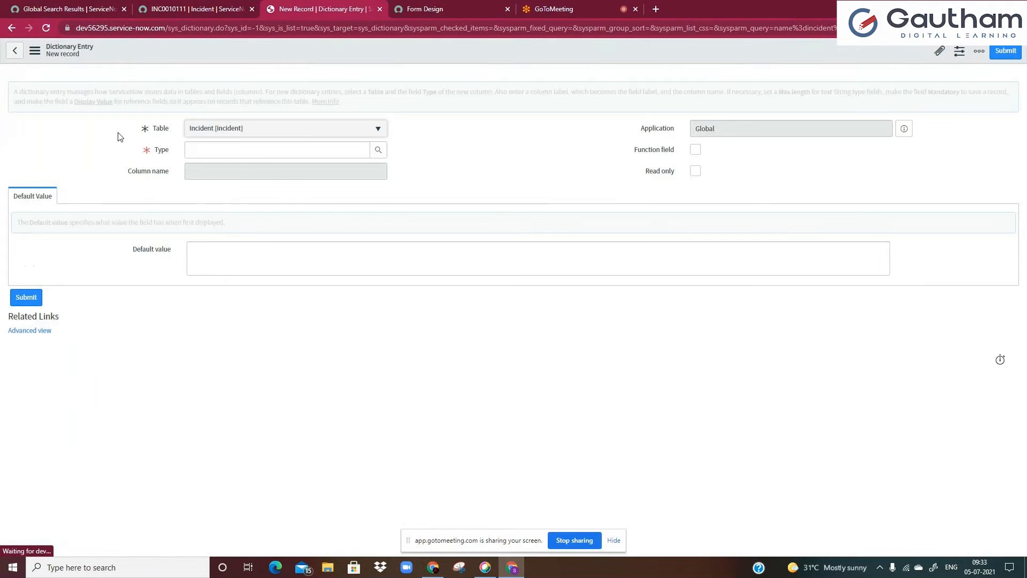
Set the new dictionary entry's type to String using the field class lookup
left_click(202, 154)
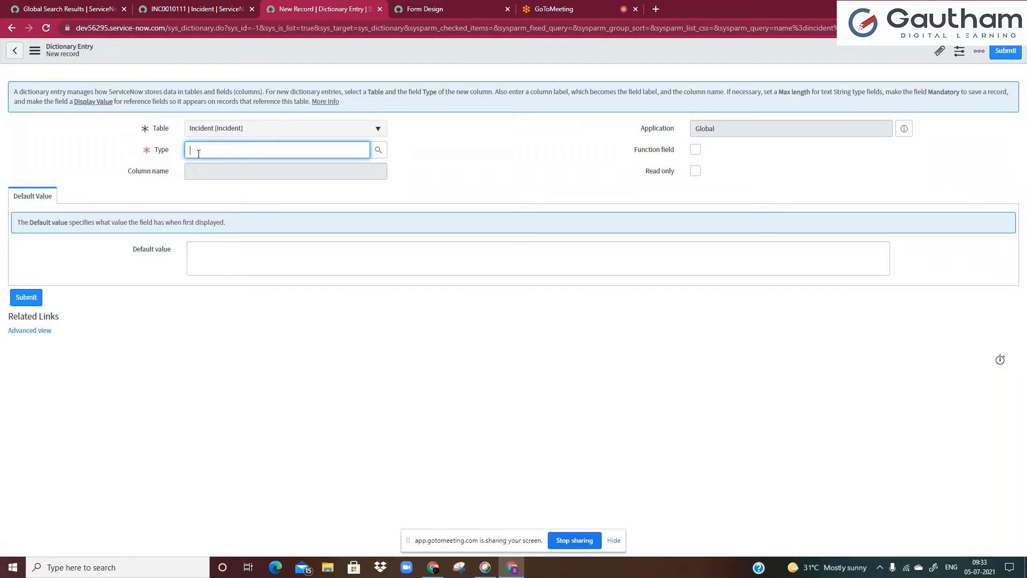
left_click(378, 152)
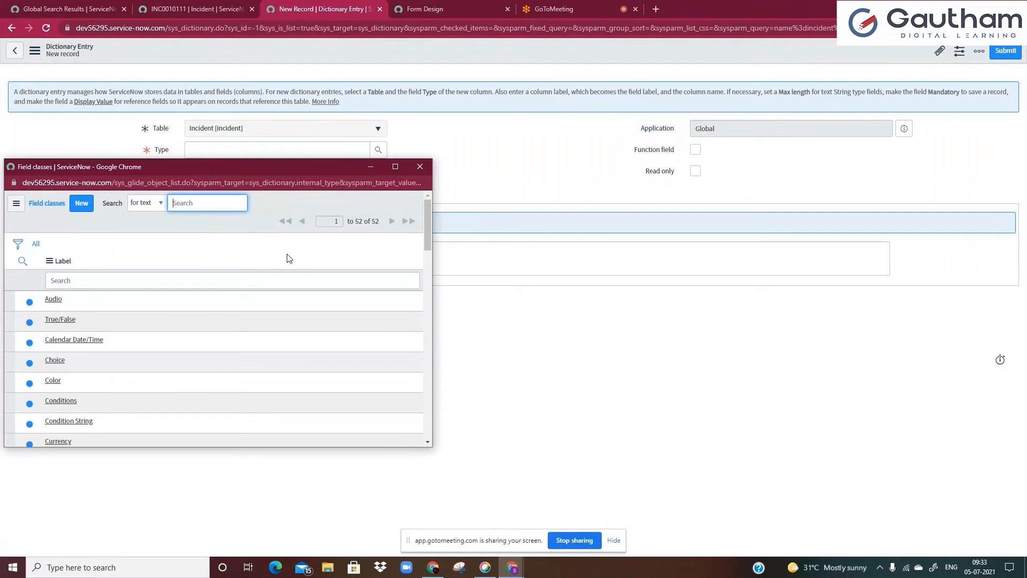
left_click(269, 273)
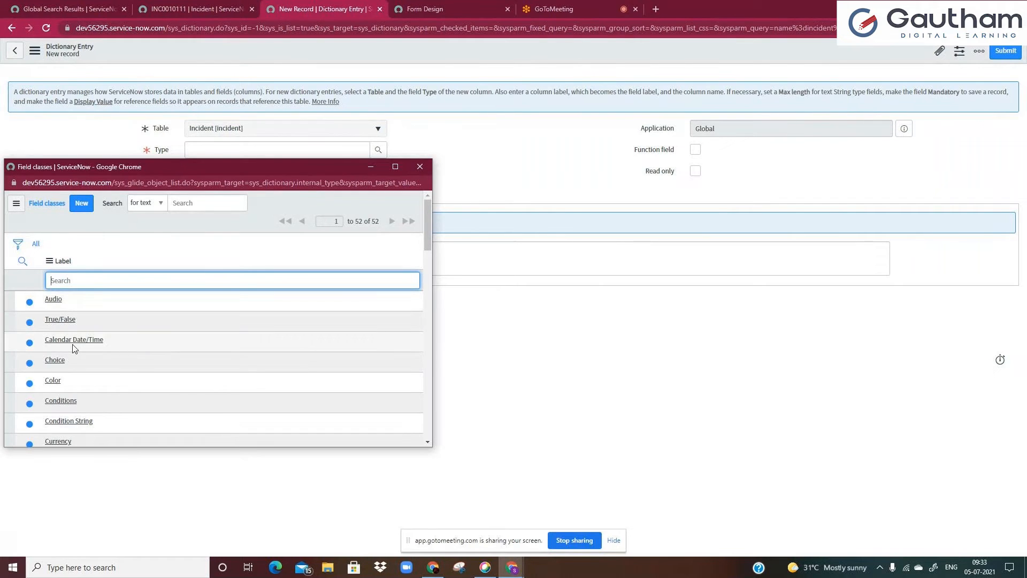
scroll(64, 321, "down", 5)
scroll(81, 321, "up", 5)
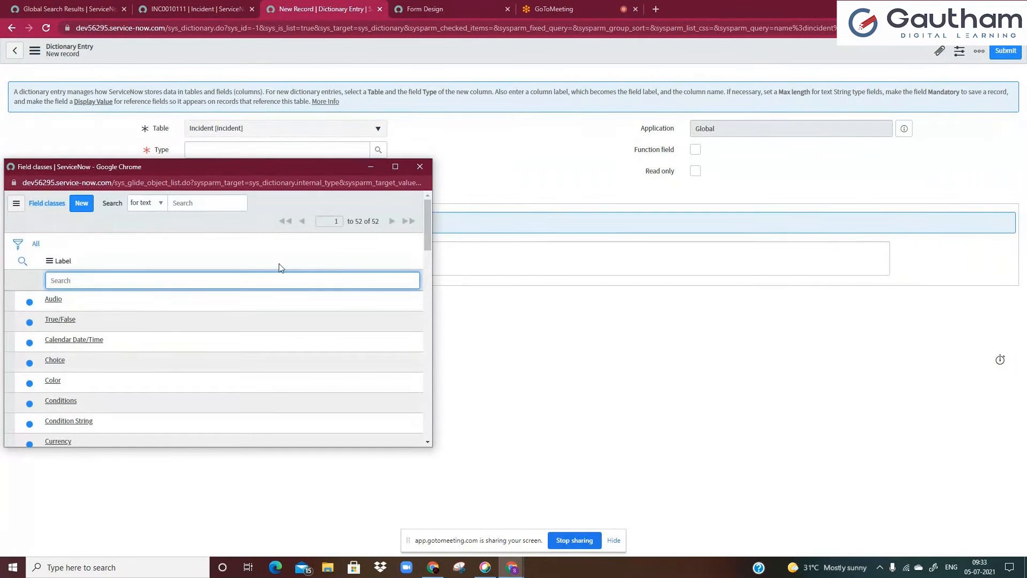
type("*str")
key("Return")
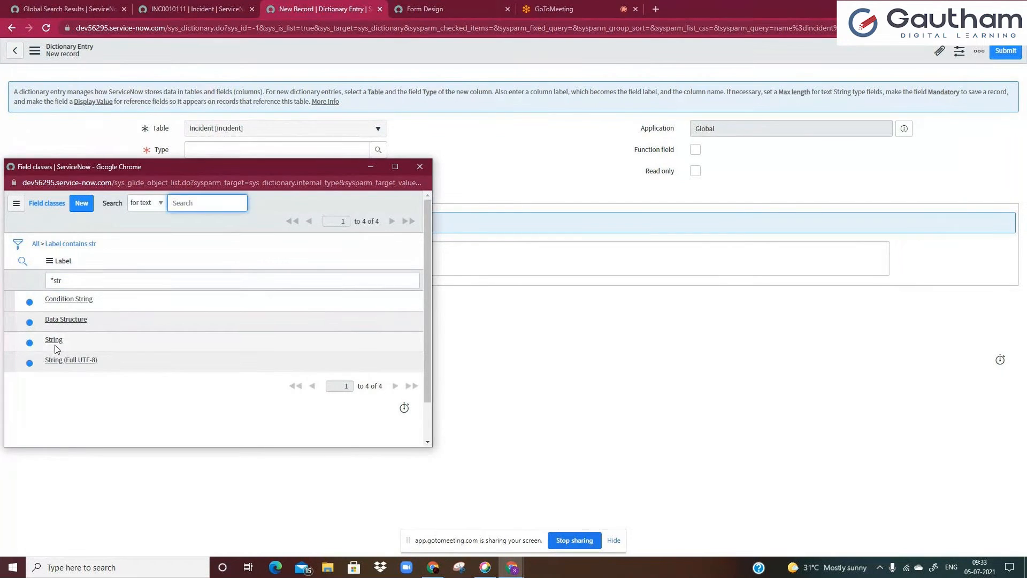
left_click(54, 340)
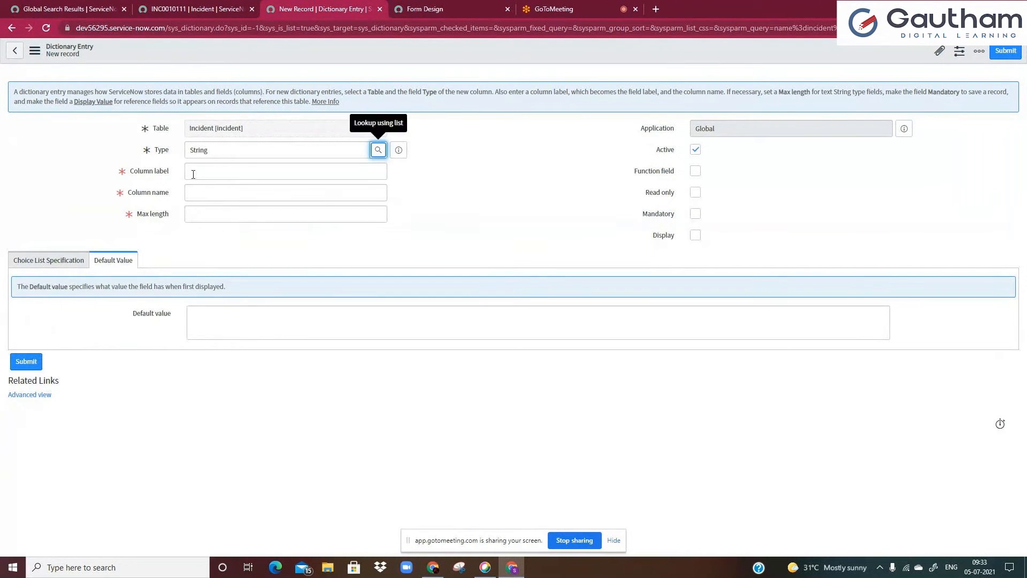
Enter "Technical notes" as the column label of the new field
left_click(201, 173)
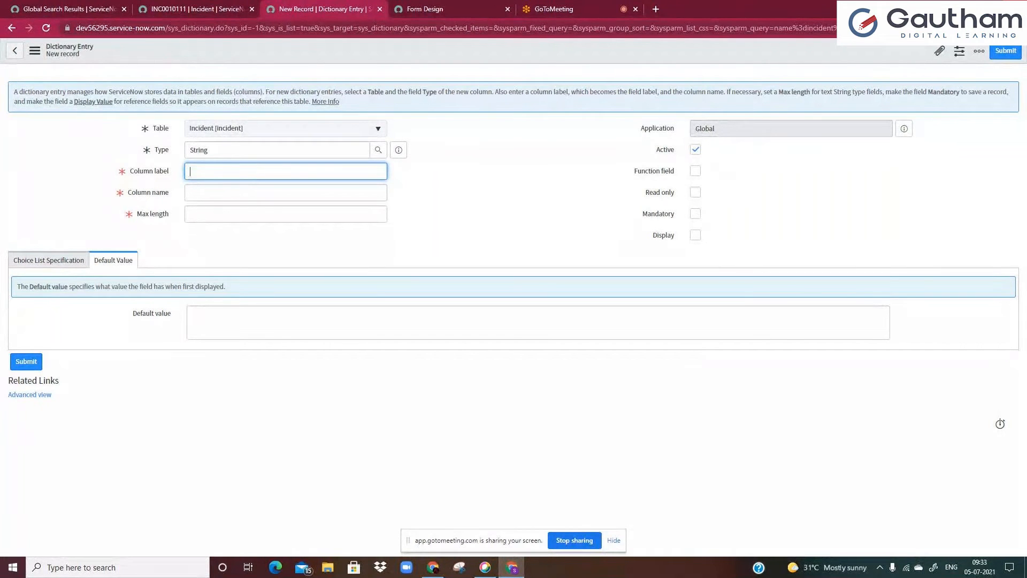
type("Technical notes")
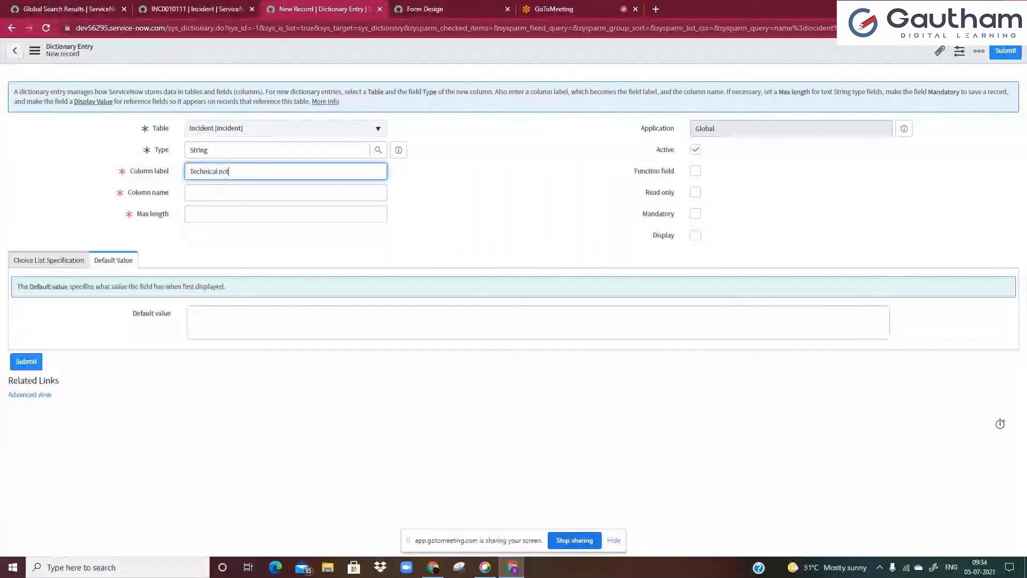
left_click(423, 250)
left_click(333, 208)
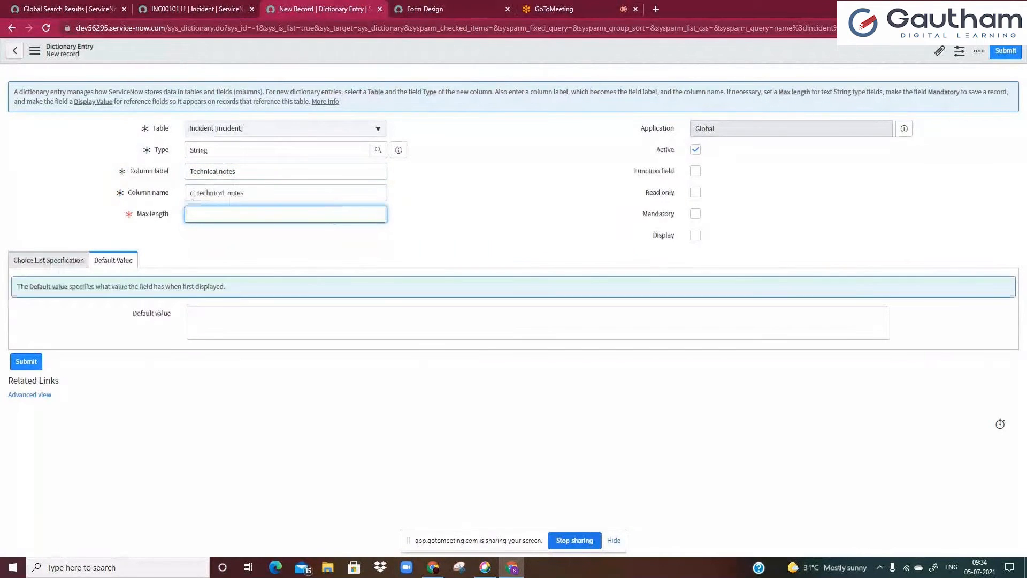
Examine the generated column name and compare it with the incident form in the other tab
left_click_drag(192, 196, 262, 195)
left_click(261, 195)
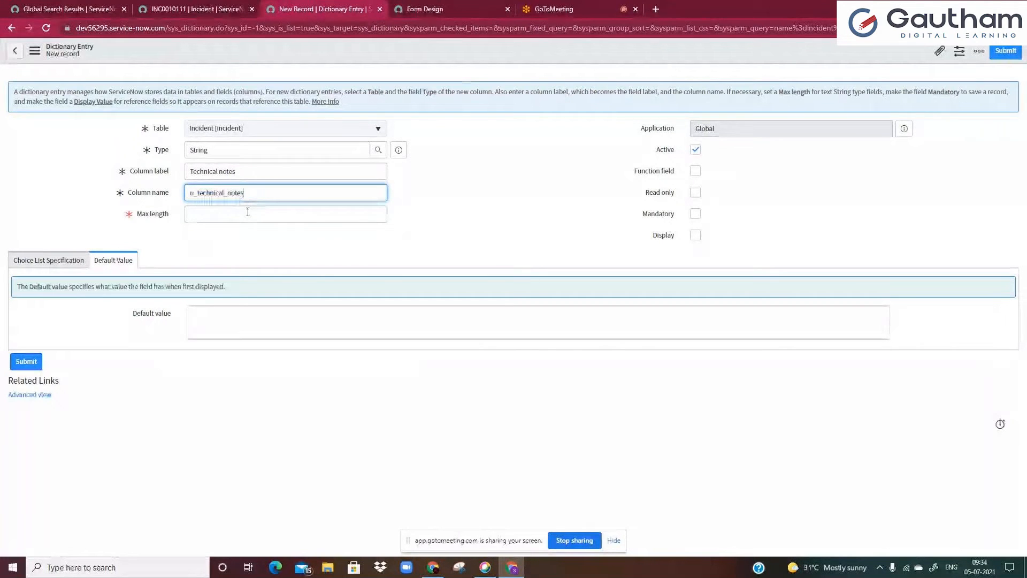
left_click(239, 213)
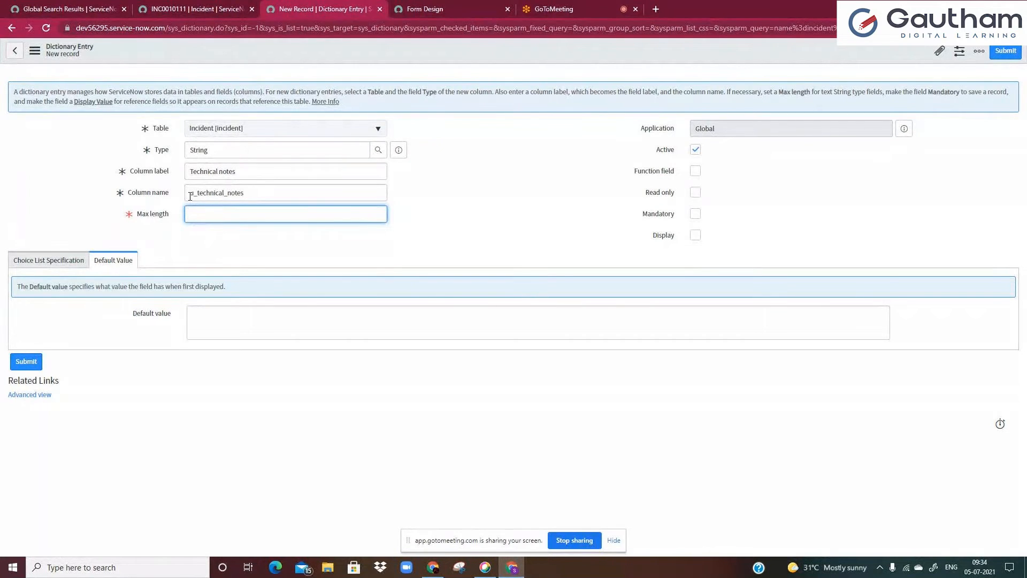
left_click(218, 198)
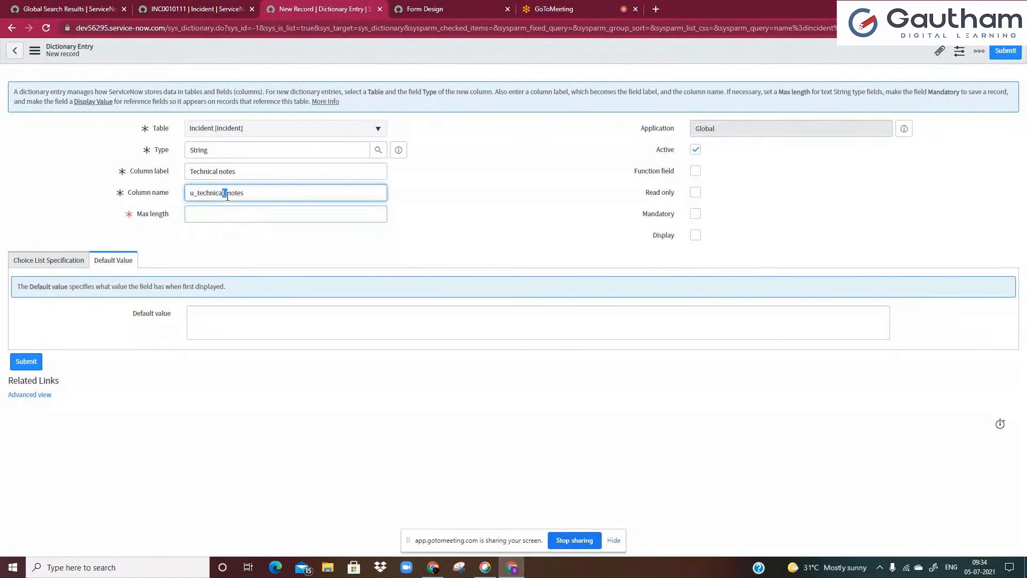
left_click_drag(194, 197, 191, 196)
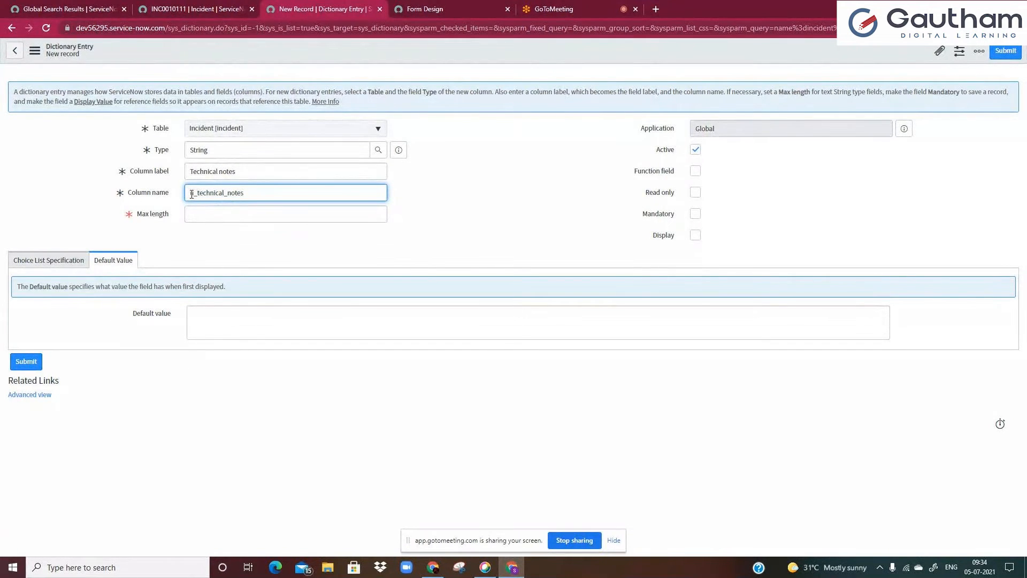
left_click(195, 193)
left_click(153, 8)
left_click(142, 203)
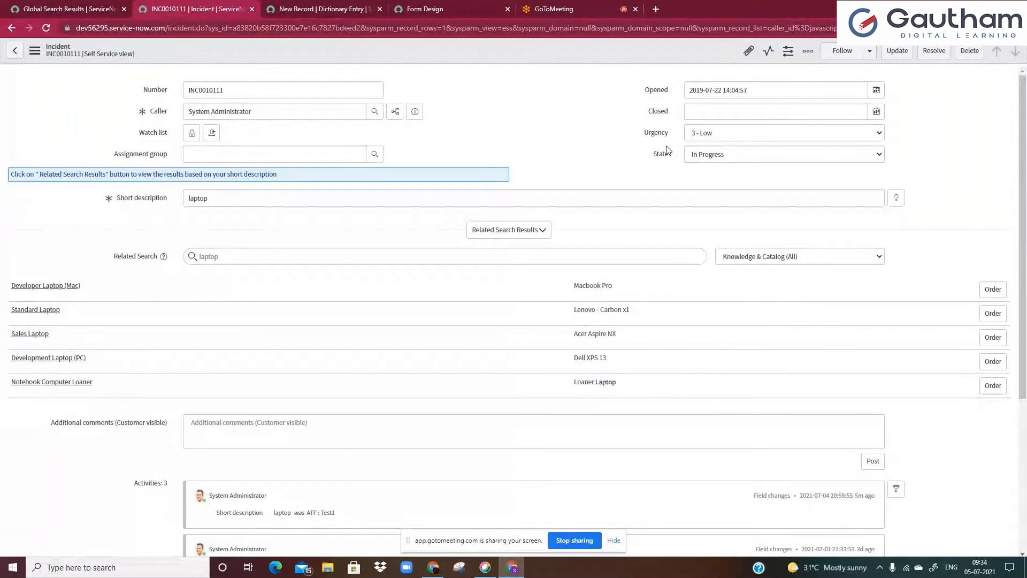
left_click(359, 8)
left_click(193, 194)
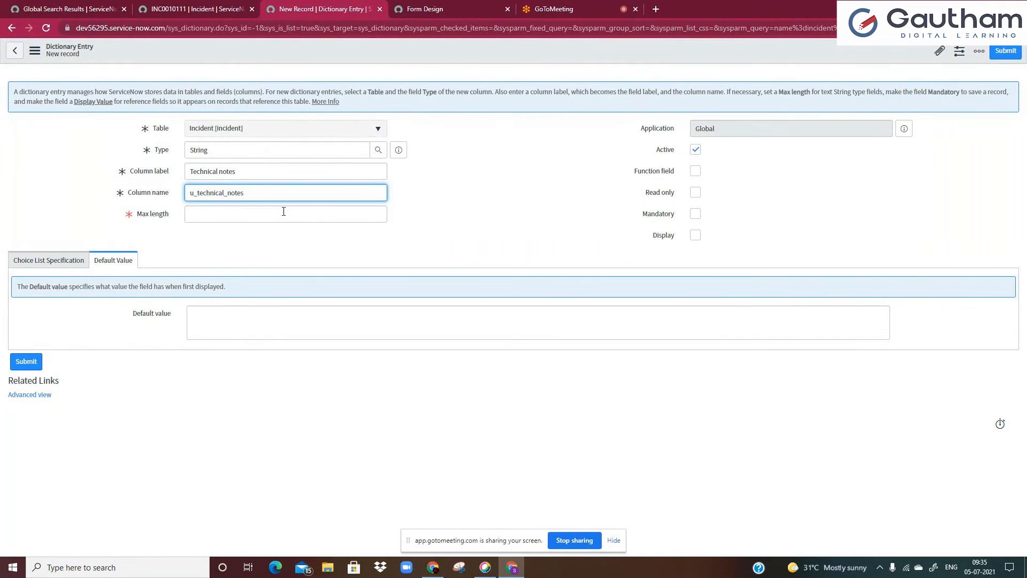
left_click(223, 14)
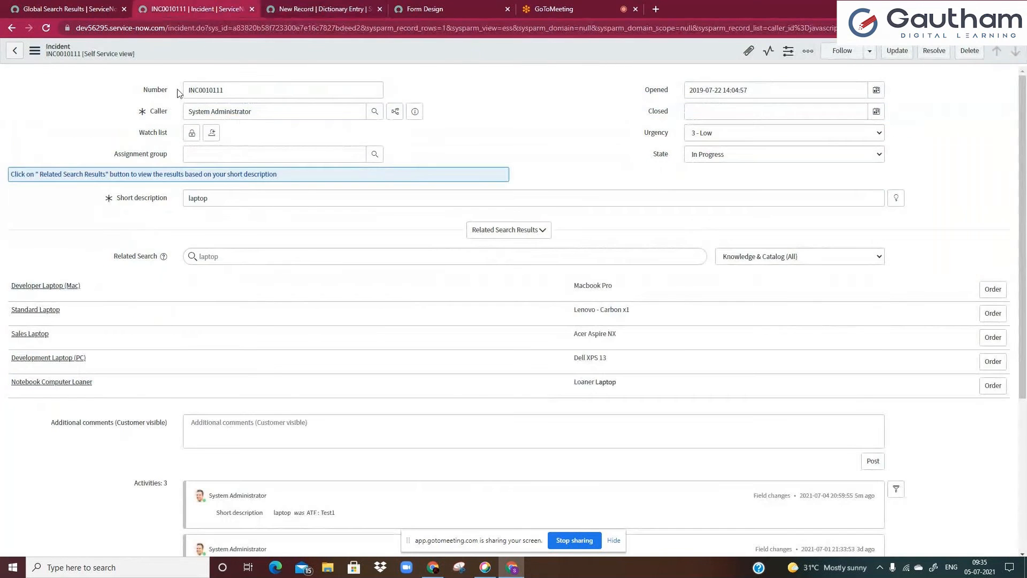
right_click(138, 200)
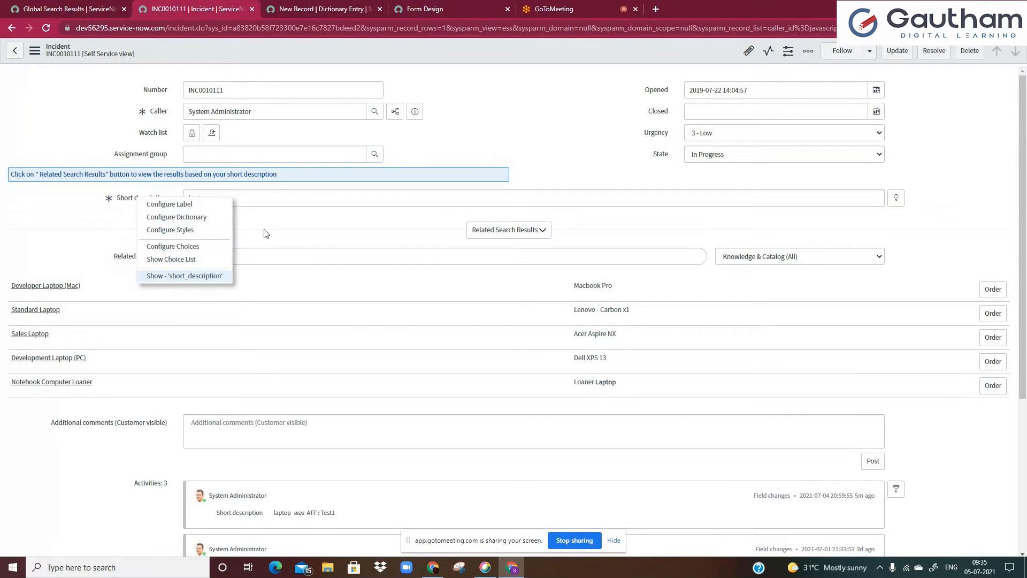
left_click(322, 9)
left_click(216, 219)
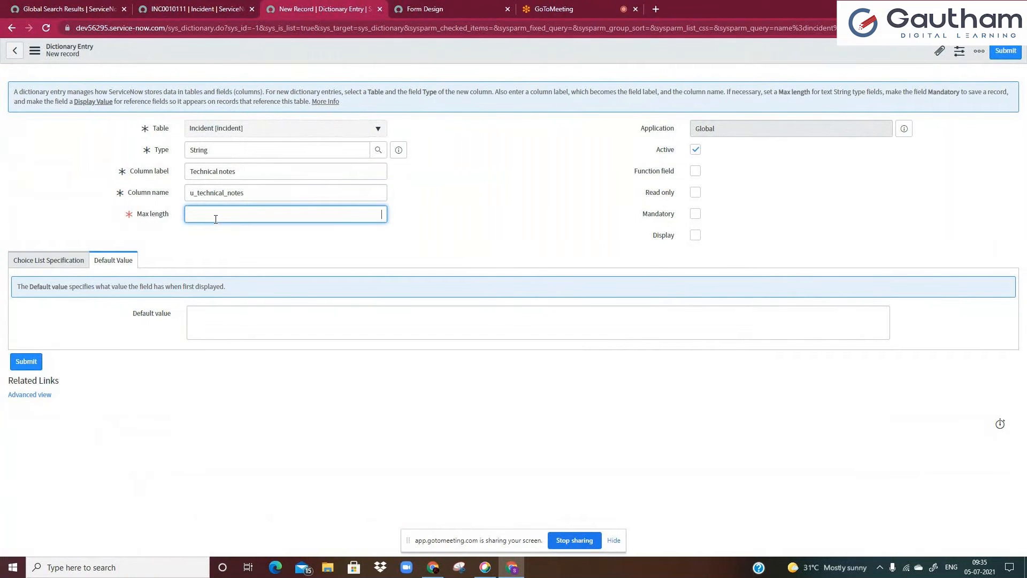
Set the max length to 100 and save the new dictionary entry
type("100")
left_click(308, 235)
double_click(376, 214)
left_click(396, 218)
left_click(17, 267)
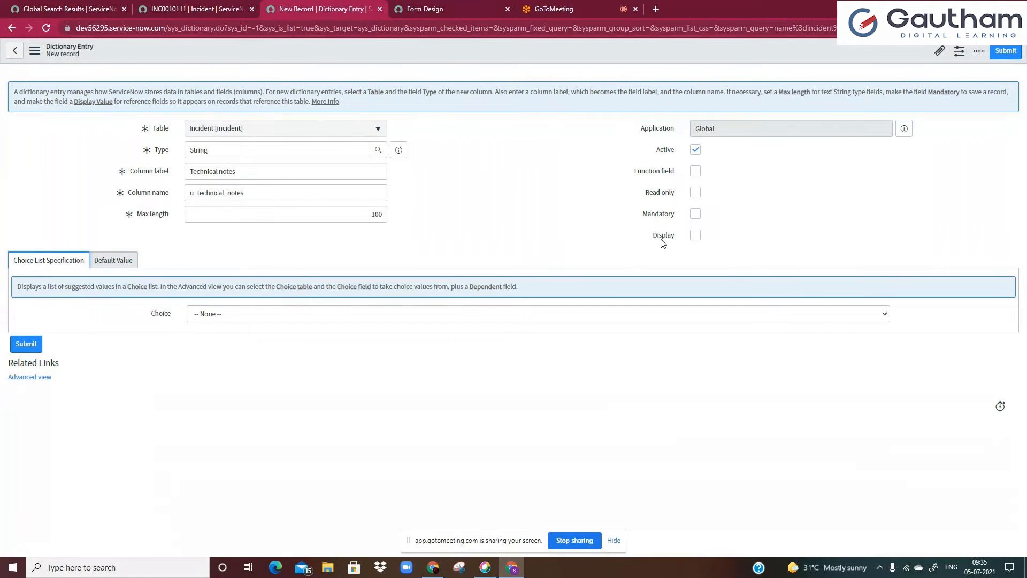
right_click(500, 61)
left_click(522, 146)
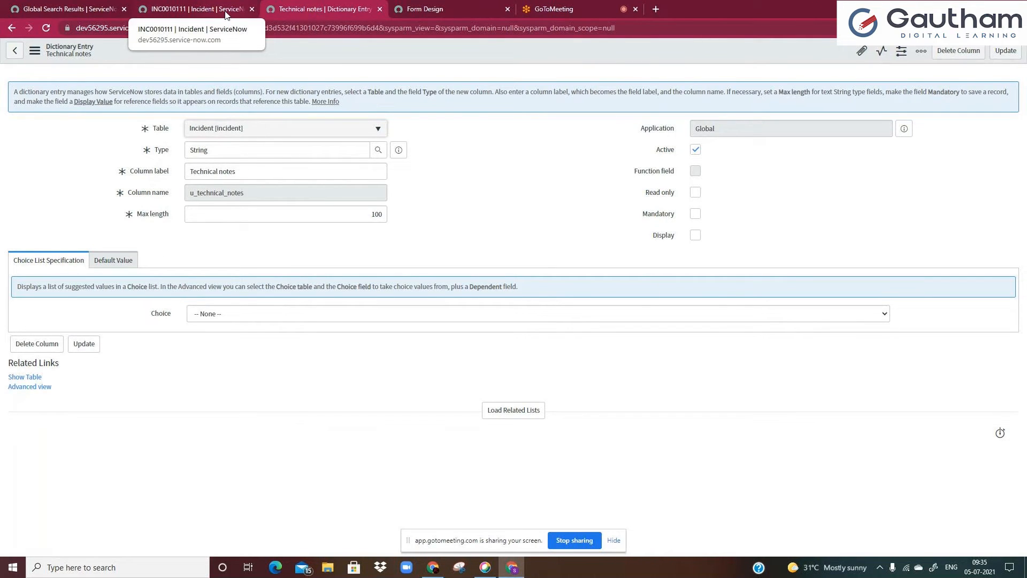
Reload the incident form and return to the saved dictionary entry
left_click(225, 15)
double_click(226, 26)
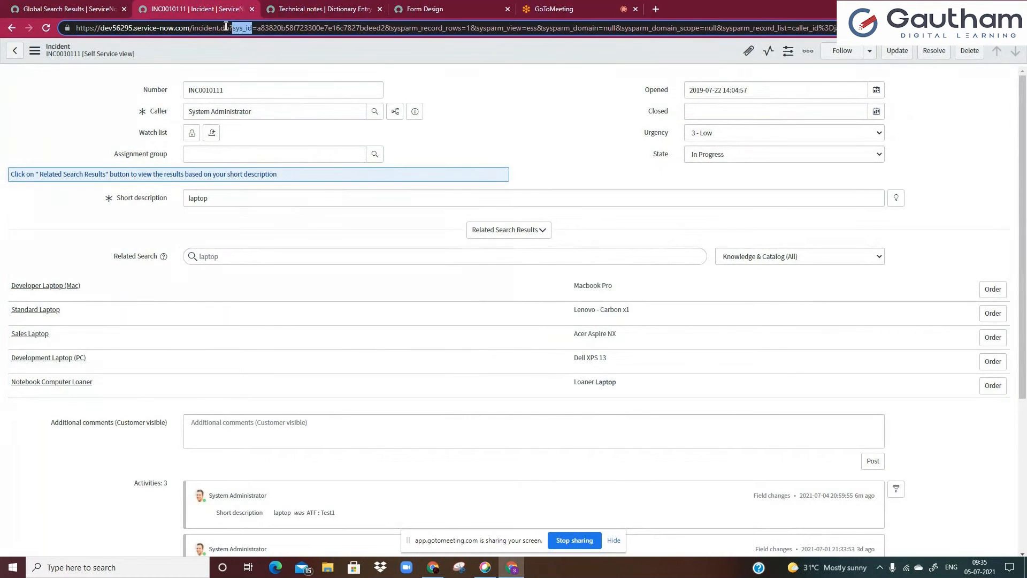
key("Return")
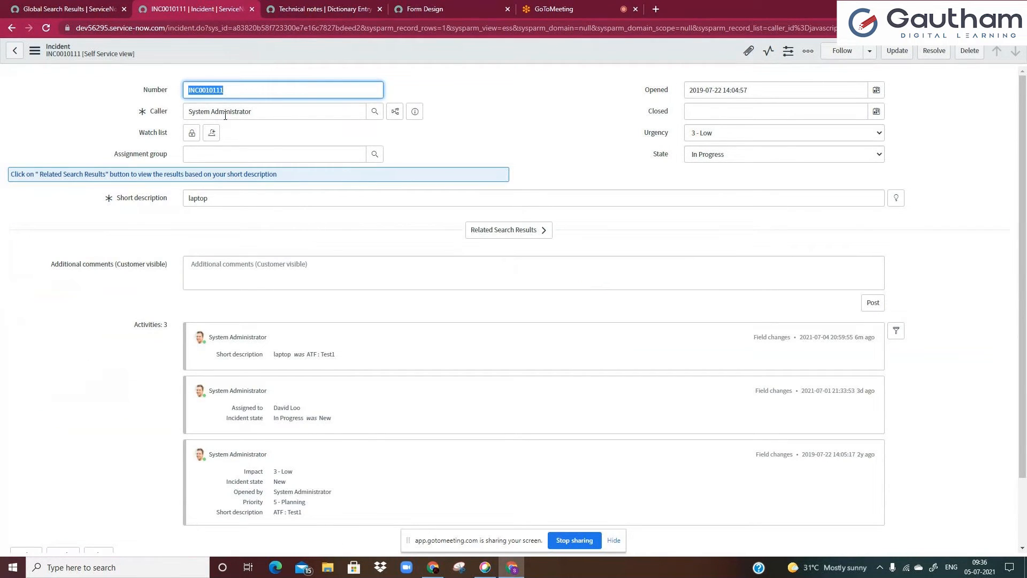
scroll(119, 238, "down", 2)
scroll(118, 238, "up", 2)
left_click(300, 10)
key("Return")
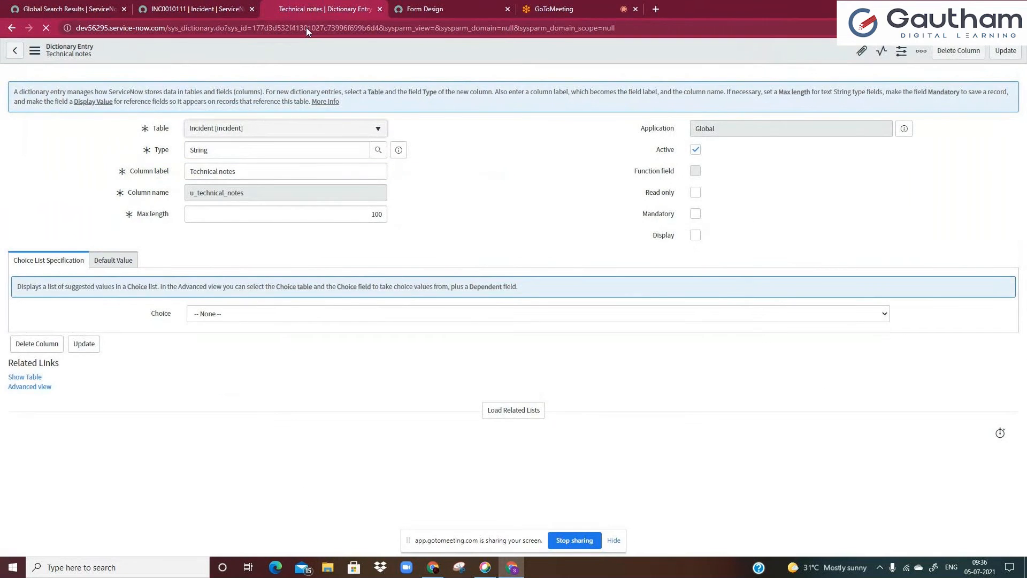
Browse the Form Design field list and field types for the new field
left_click(430, 9)
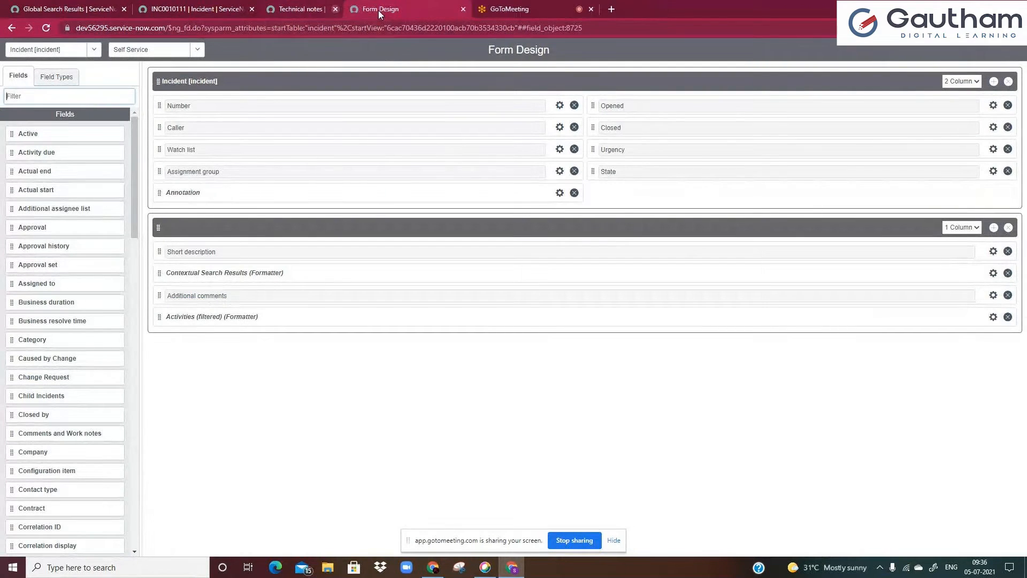
left_click(380, 9)
left_click(121, 97)
type("tech")
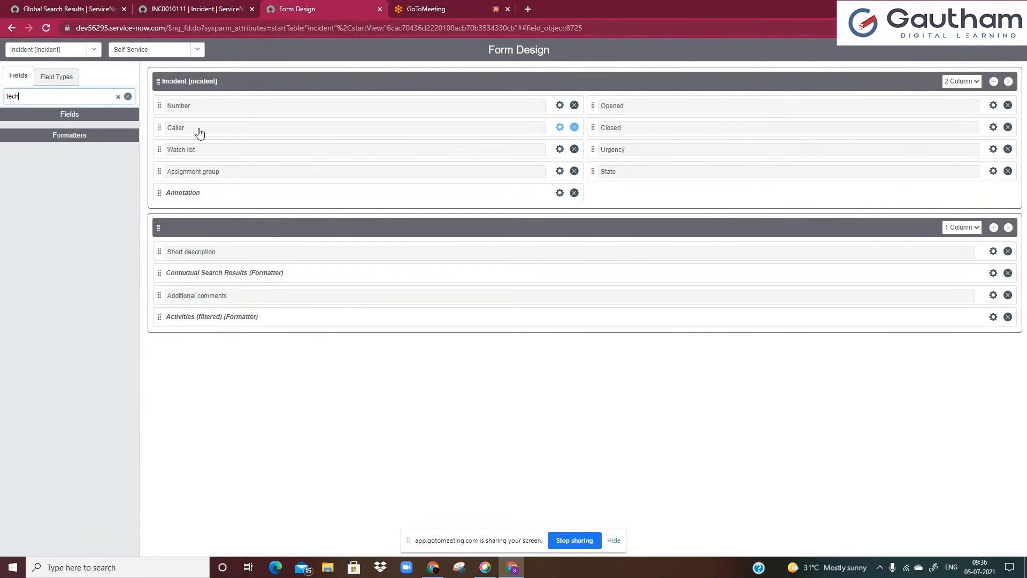
key("ctrl+a")
key("BackSpace")
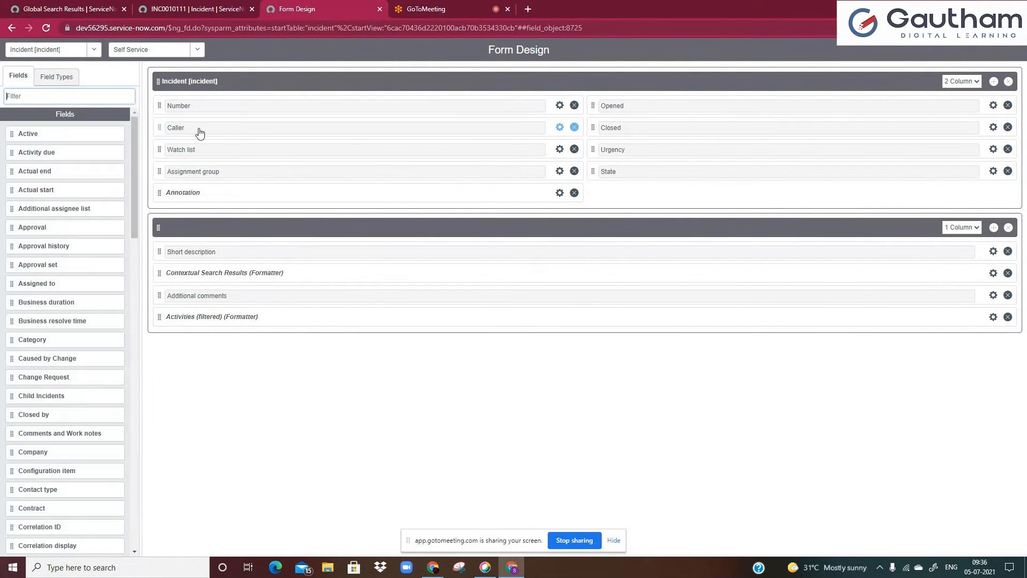
left_click(57, 77)
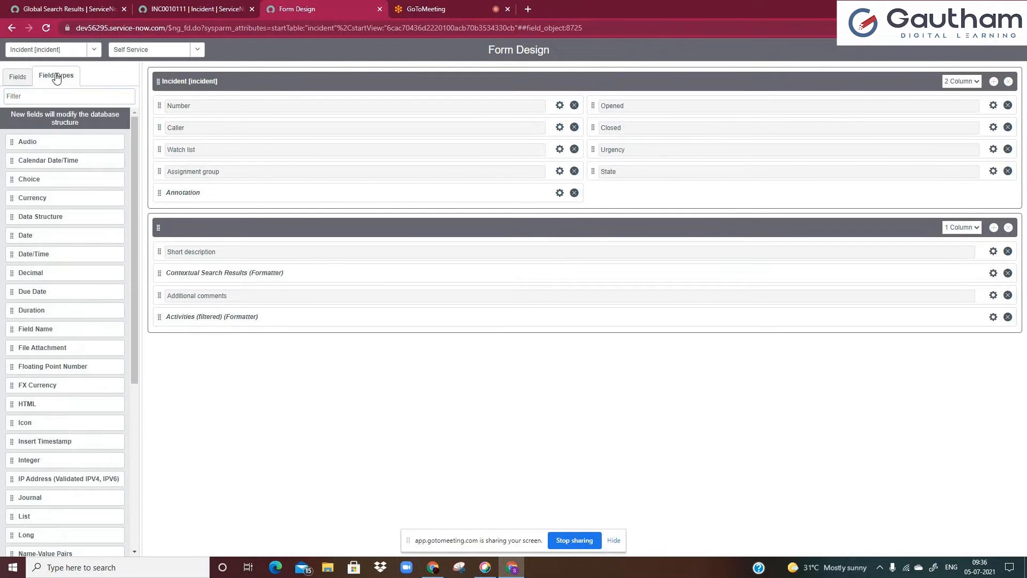
left_click(17, 77)
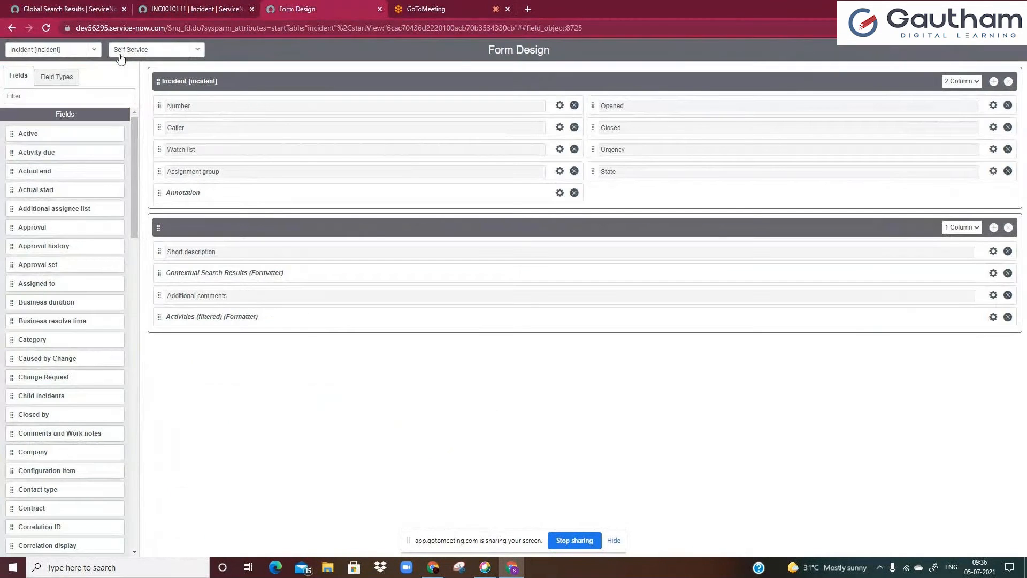
Place the Technical notes field above Opened in the form's first section, save the layout, and refresh the incident
left_click(206, 9)
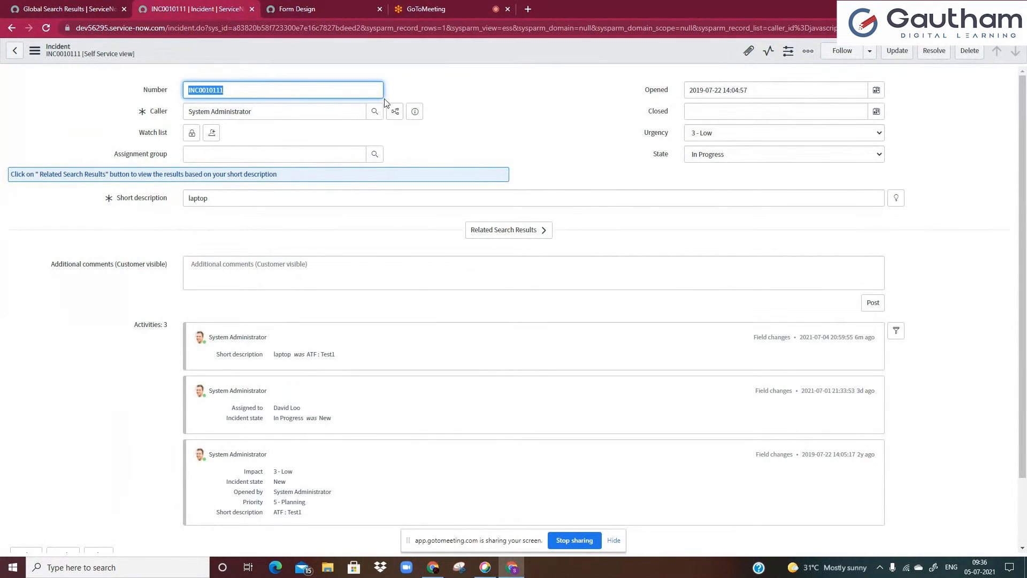
left_click(351, 7)
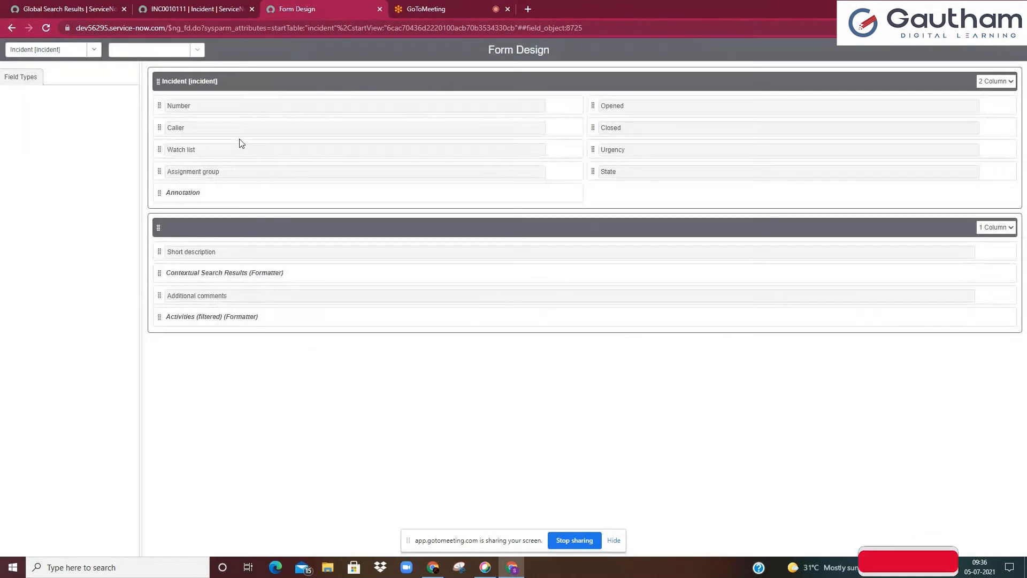
left_click(112, 95)
type("tec")
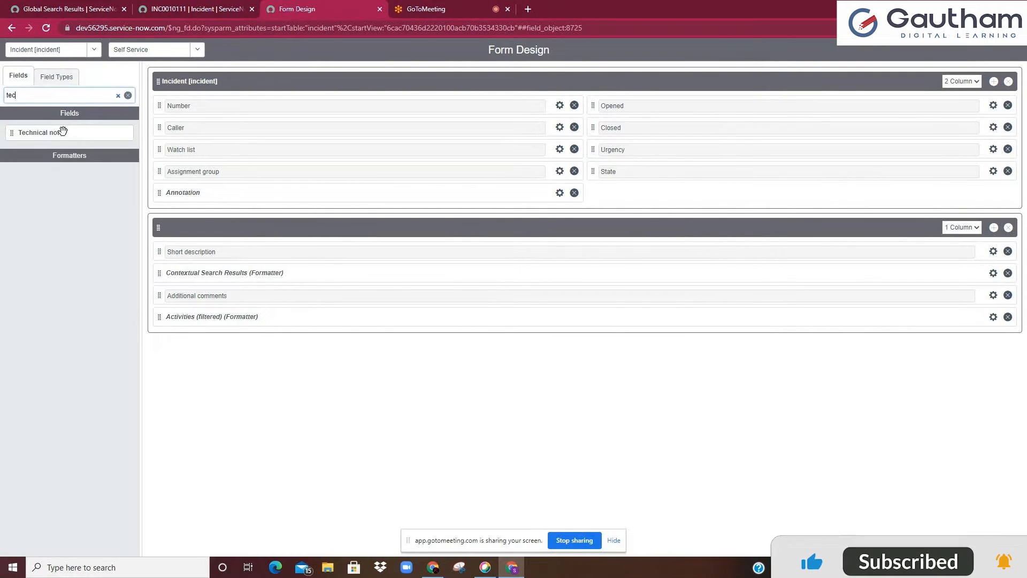
mouse_move(64, 132)
left_mouse_down()
mouse_move(569, 196)
mouse_move(646, 185)
mouse_move(645, 105)
left_mouse_up()
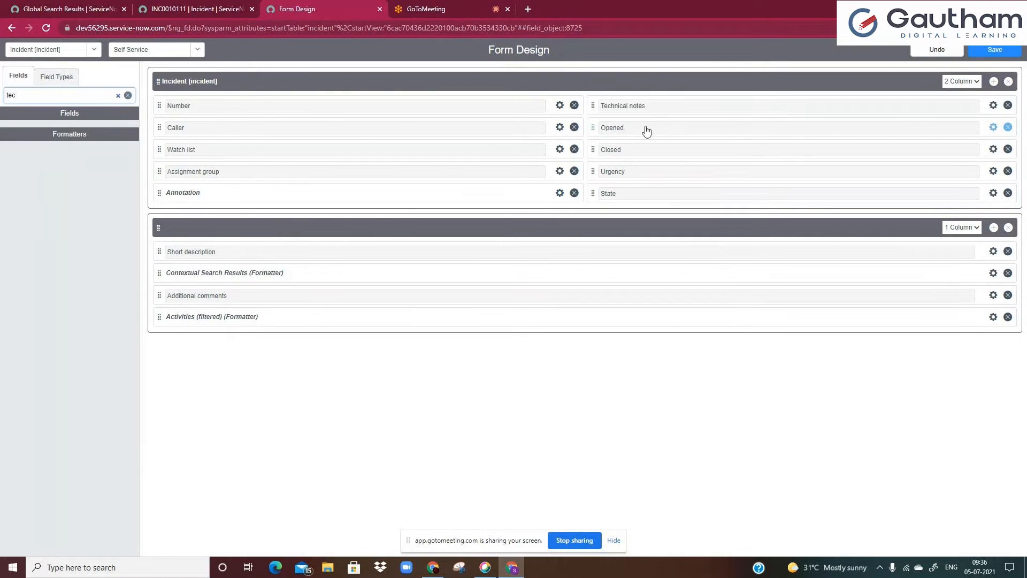
key("ctrl+s")
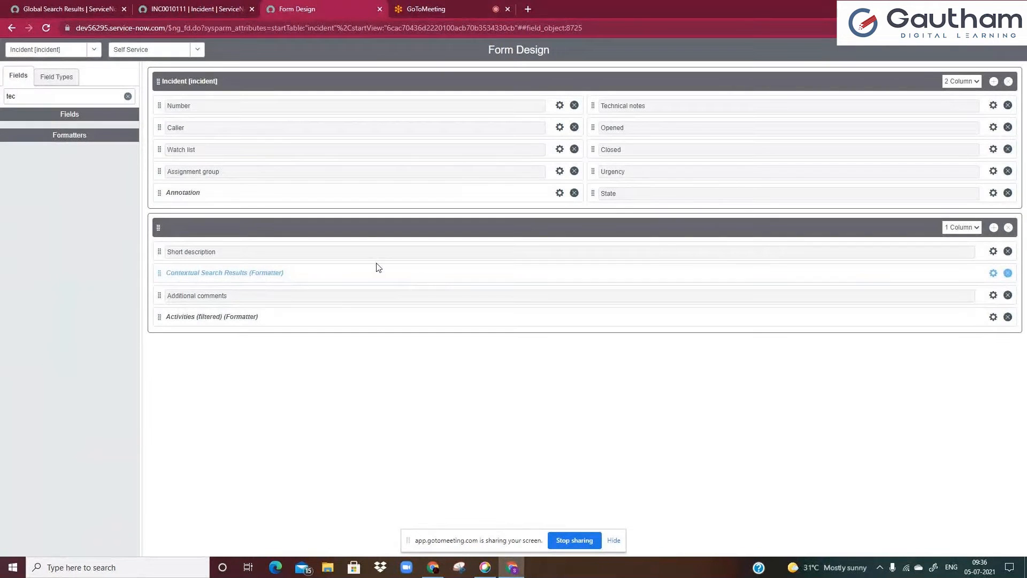
left_click(161, 9)
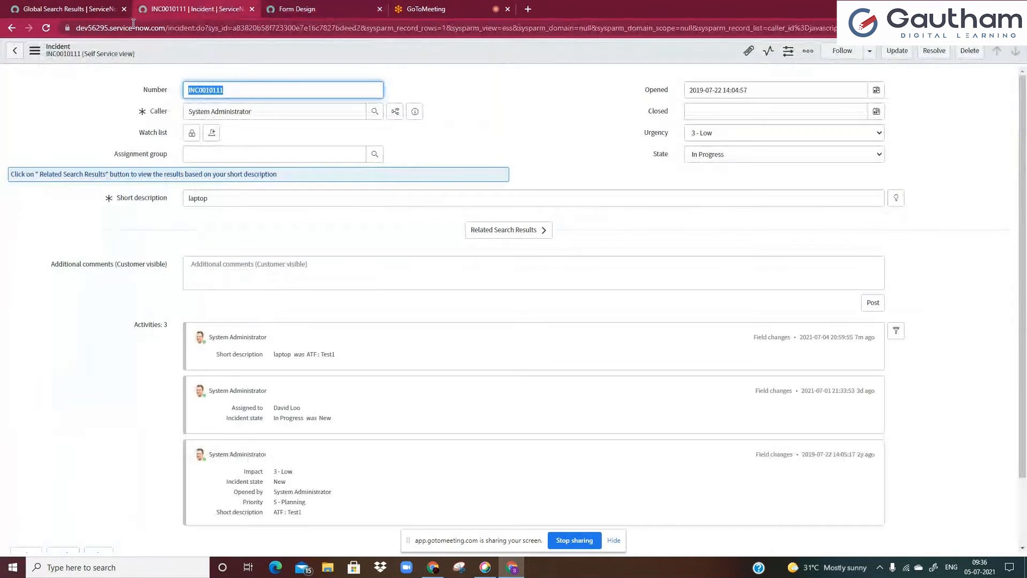
left_click(46, 28)
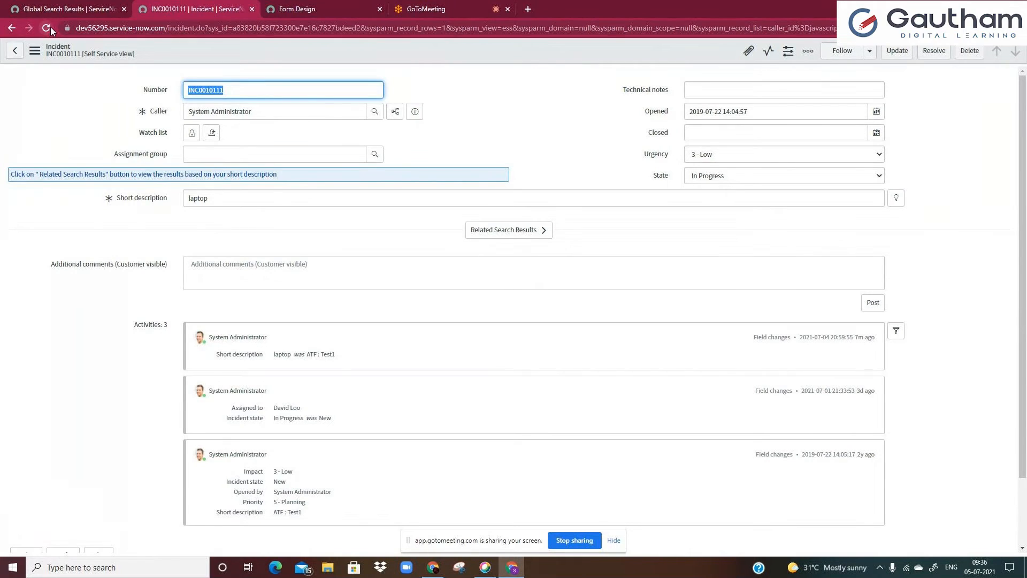
left_click(691, 89)
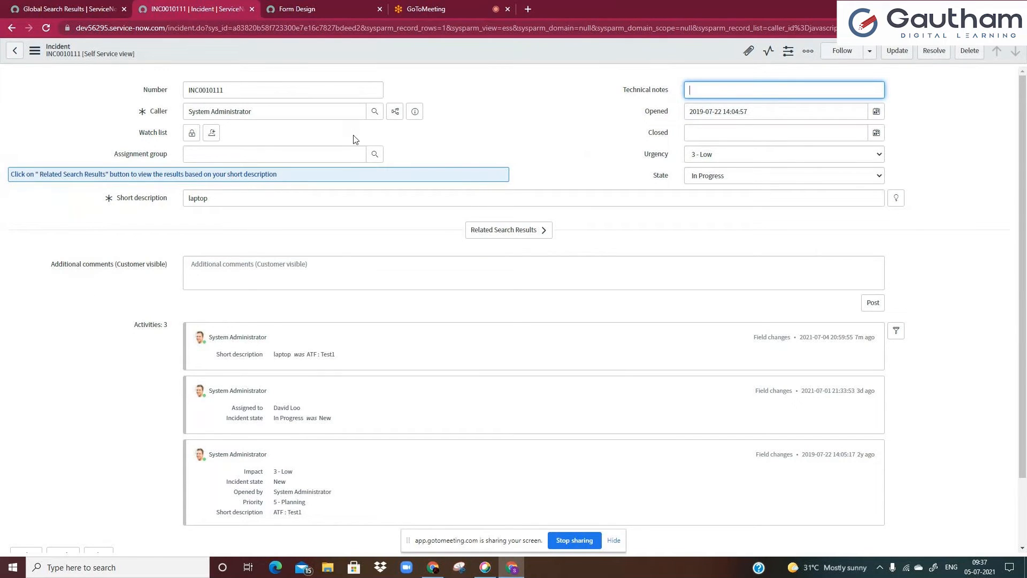
key("ctrl+Tab")
key("ctrl+Tab")
key("ctrl+Tab")
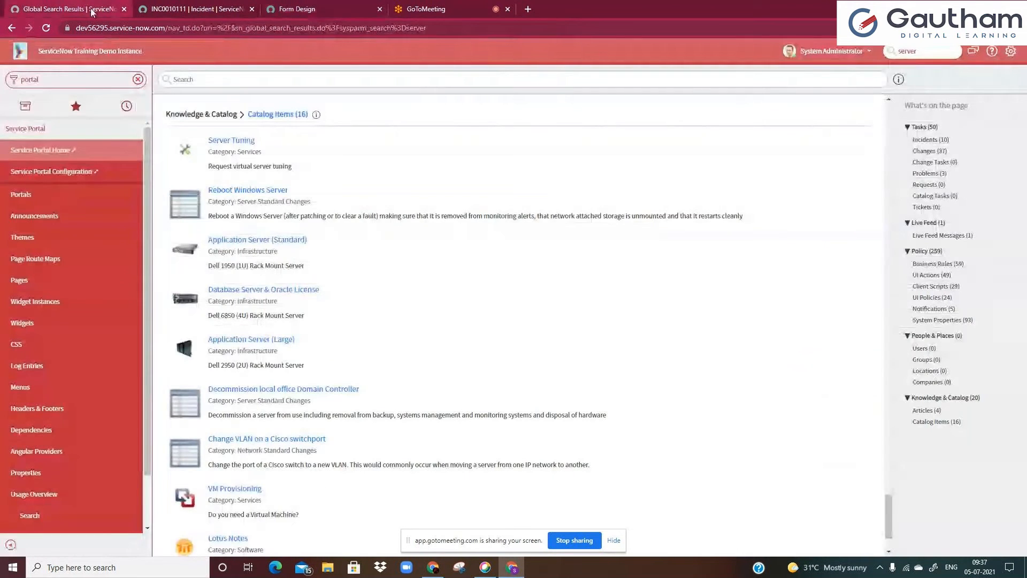
key("ctrl+Tab")
key("ctrl+shift+Tab")
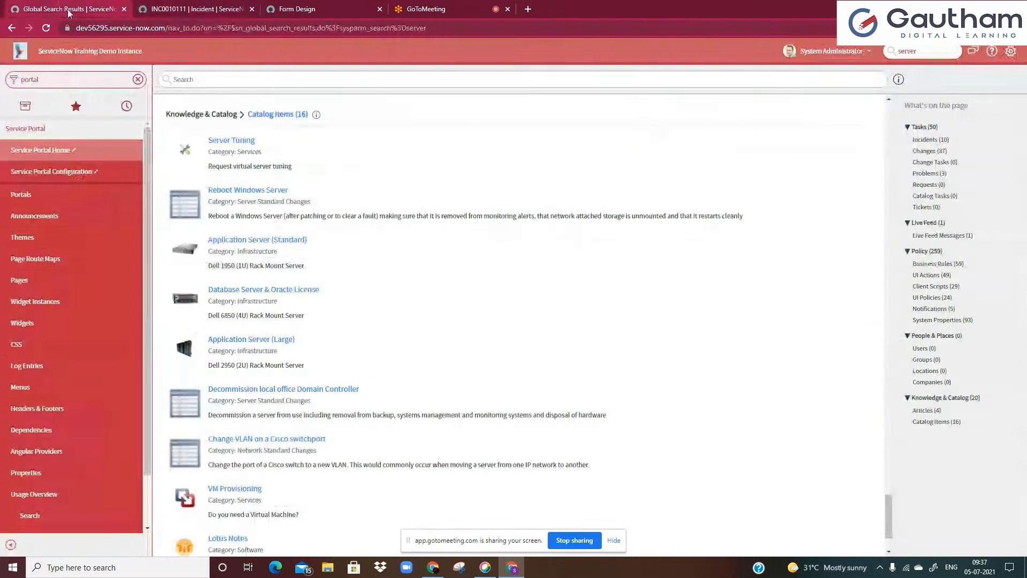
Filter the navigator for change and open change request CHG0040007 from the open changes list
type("change")
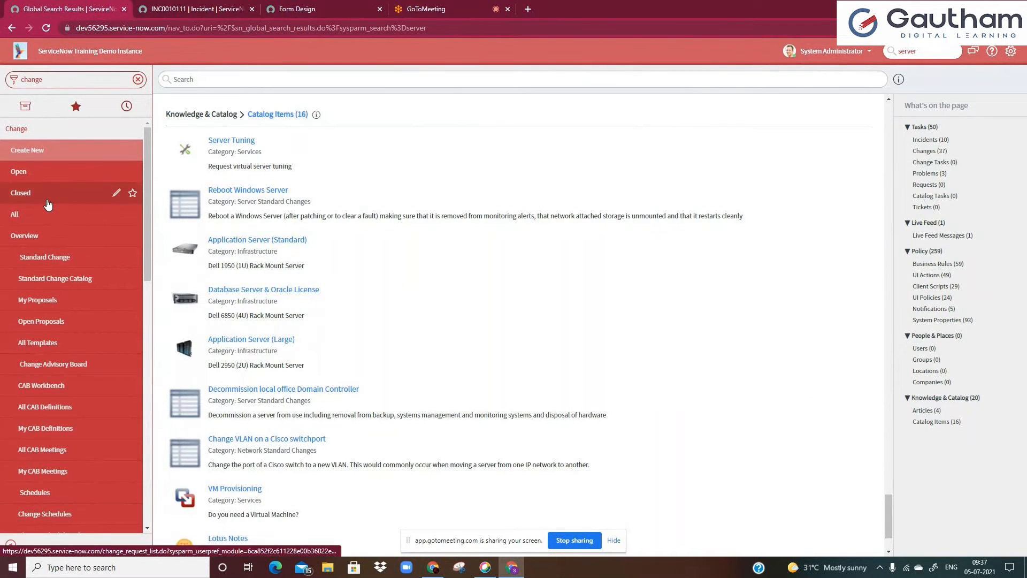
left_click(32, 171)
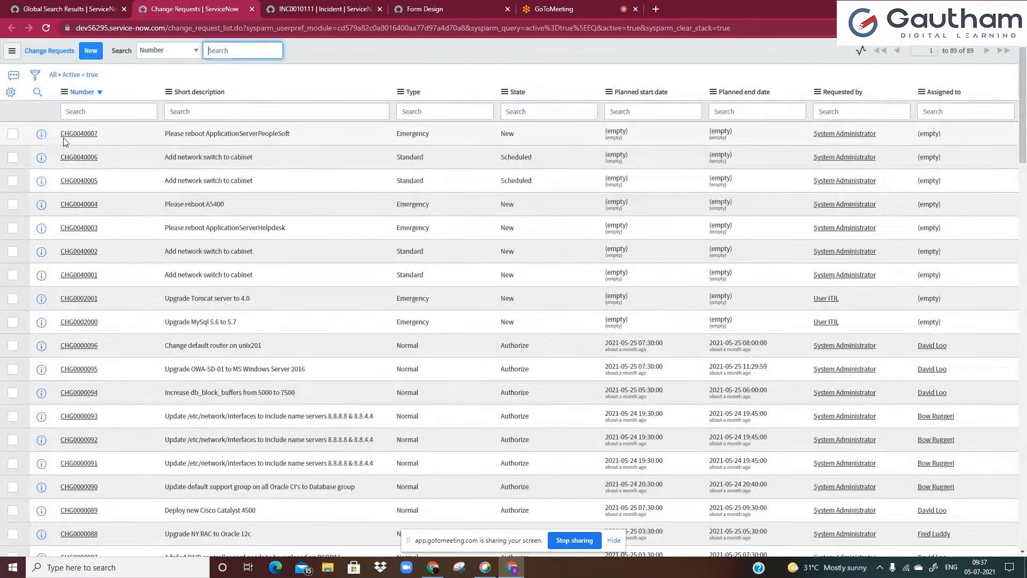
left_click(65, 137, "ctrl")
left_click(310, 9)
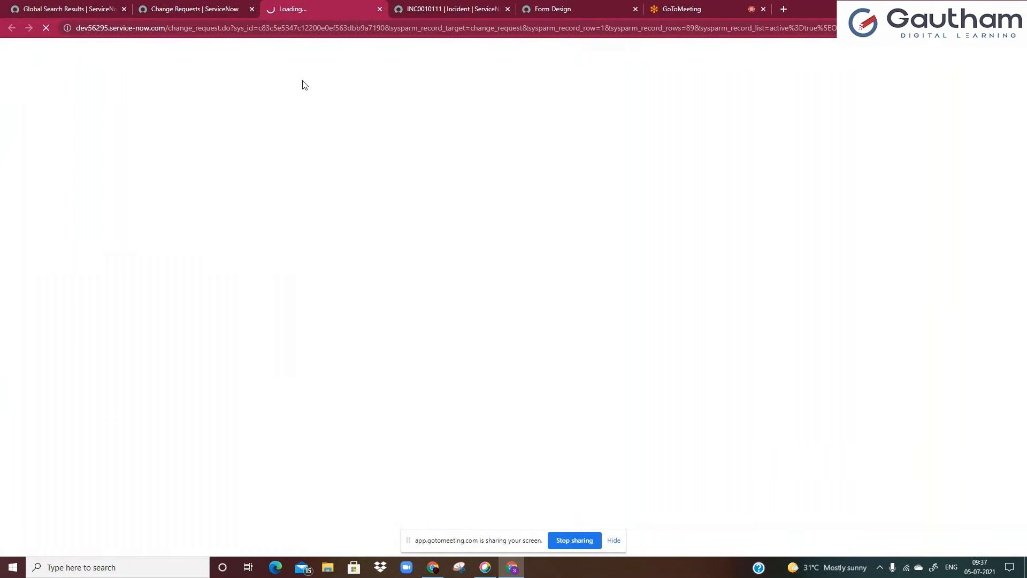
Review the State options available on the incident form
left_click(438, 6)
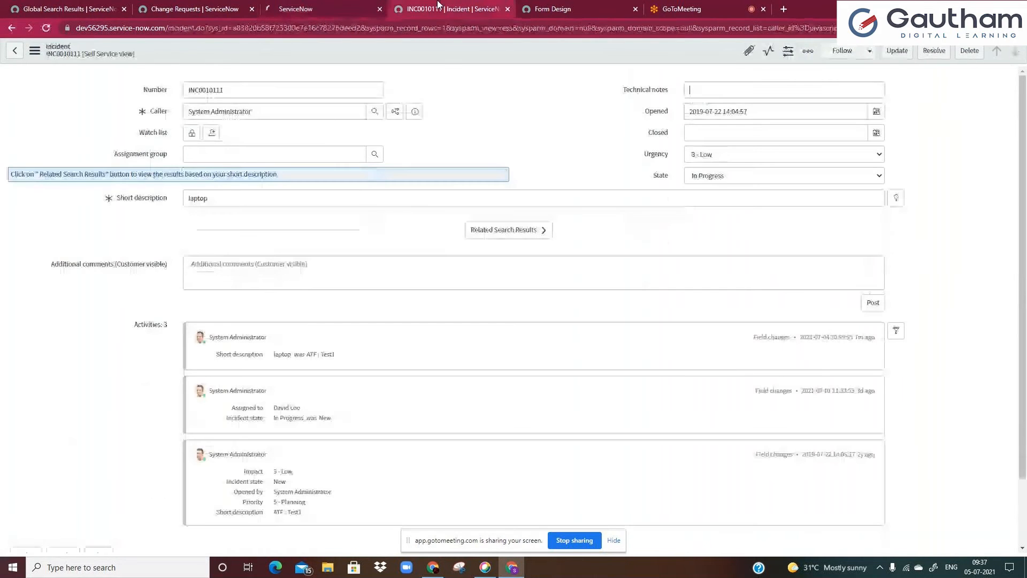
left_click(704, 179)
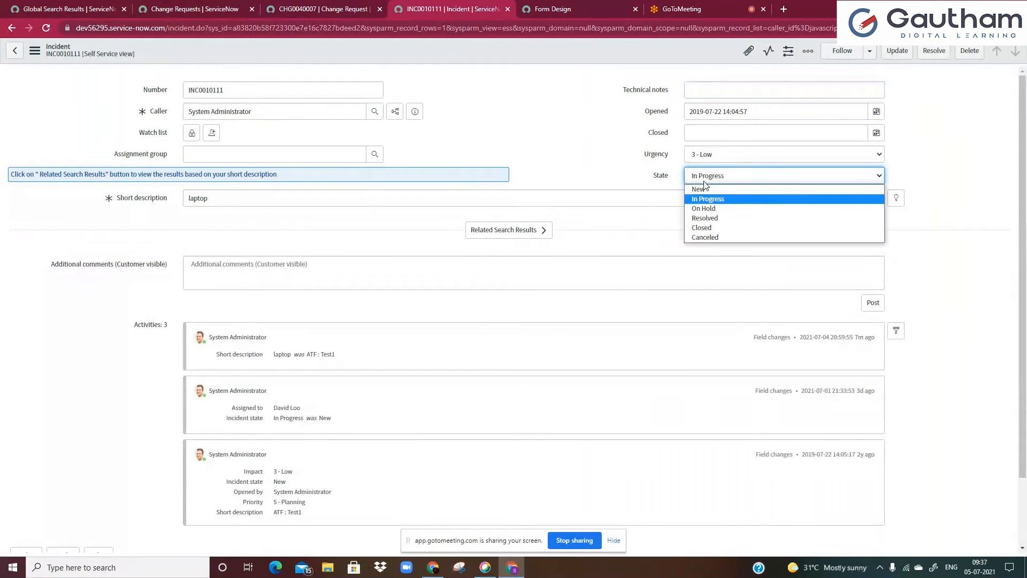
left_click(560, 149)
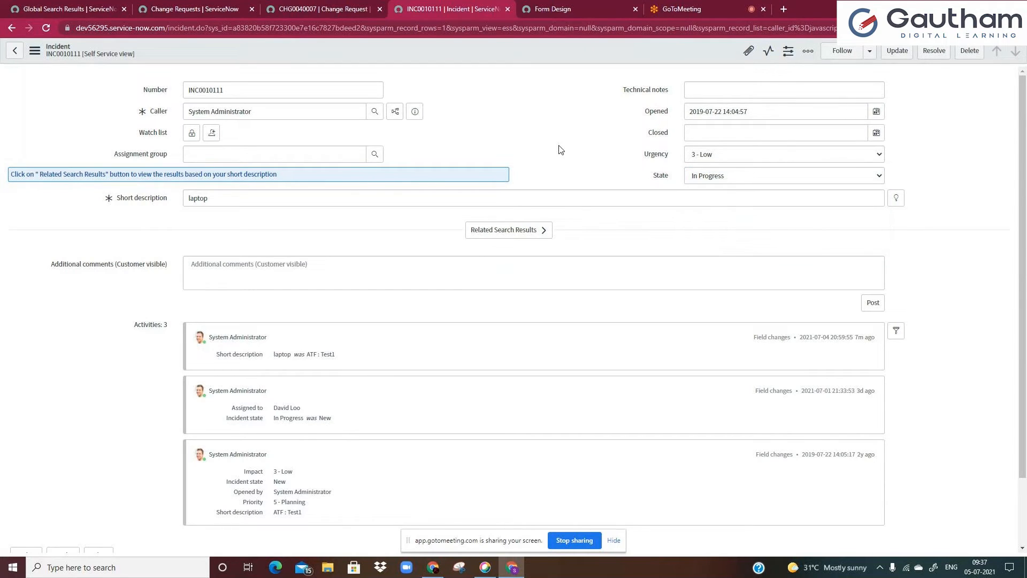
Review the State options available on the change request form
left_click(333, 9)
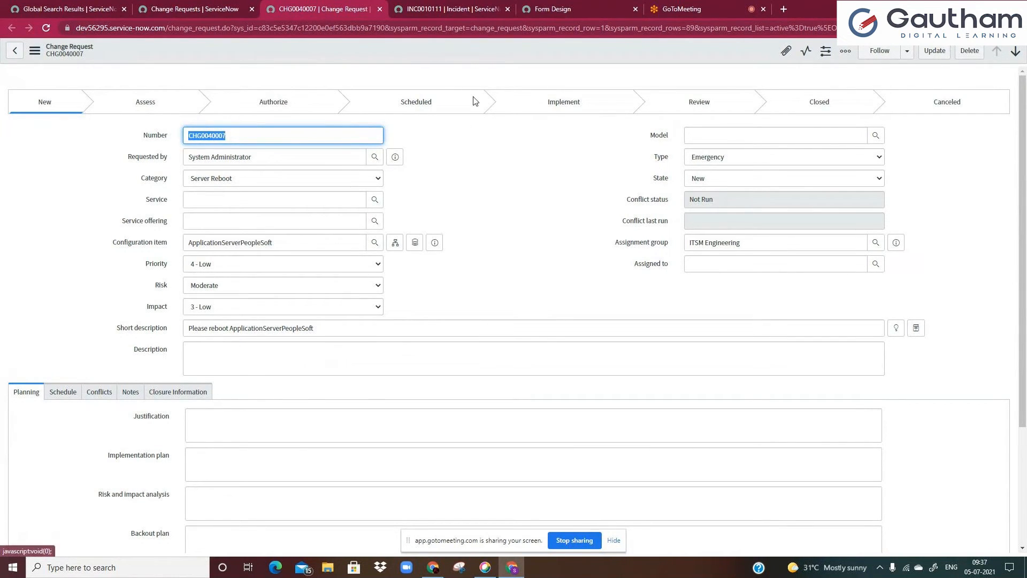
left_click(717, 185)
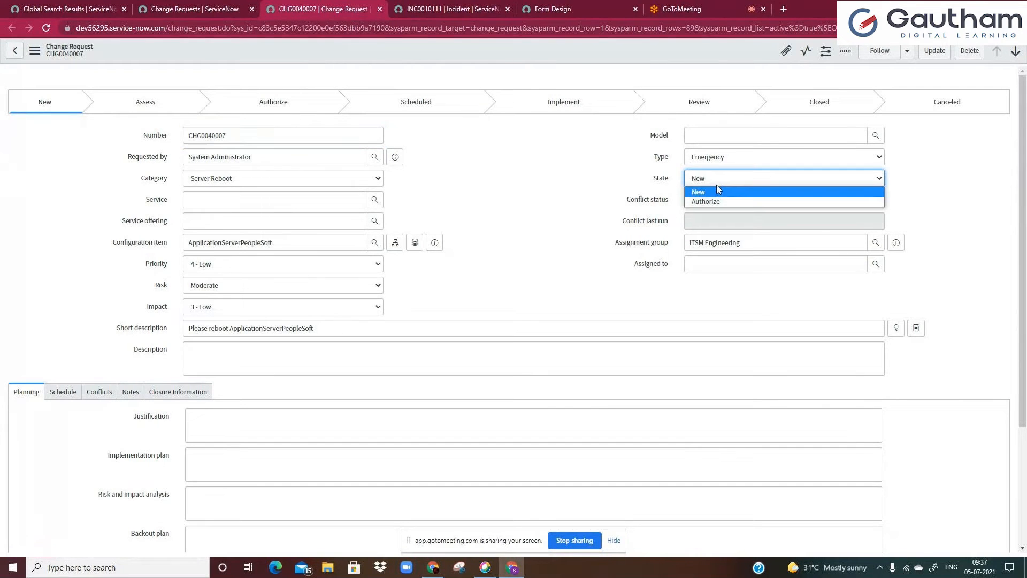
left_click(521, 190)
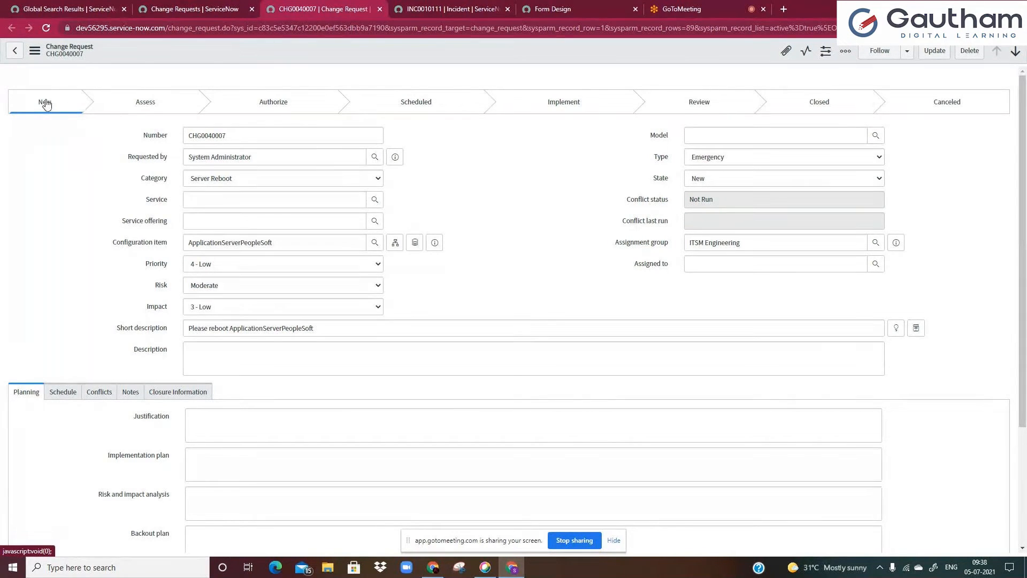
Set the incident's State to On Hold
left_click(461, 6)
left_click(339, 5)
left_click(412, 6)
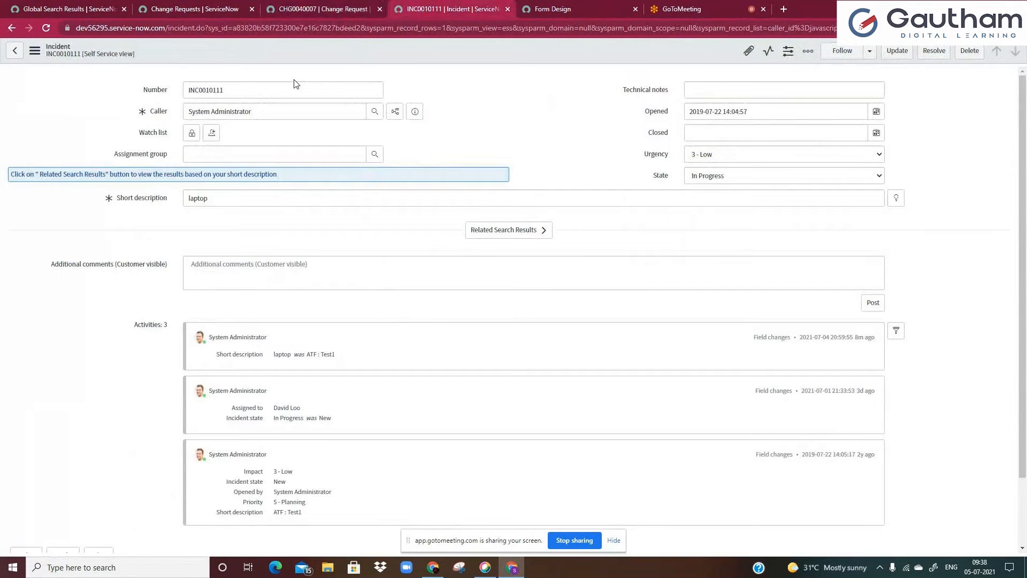
left_click(697, 178)
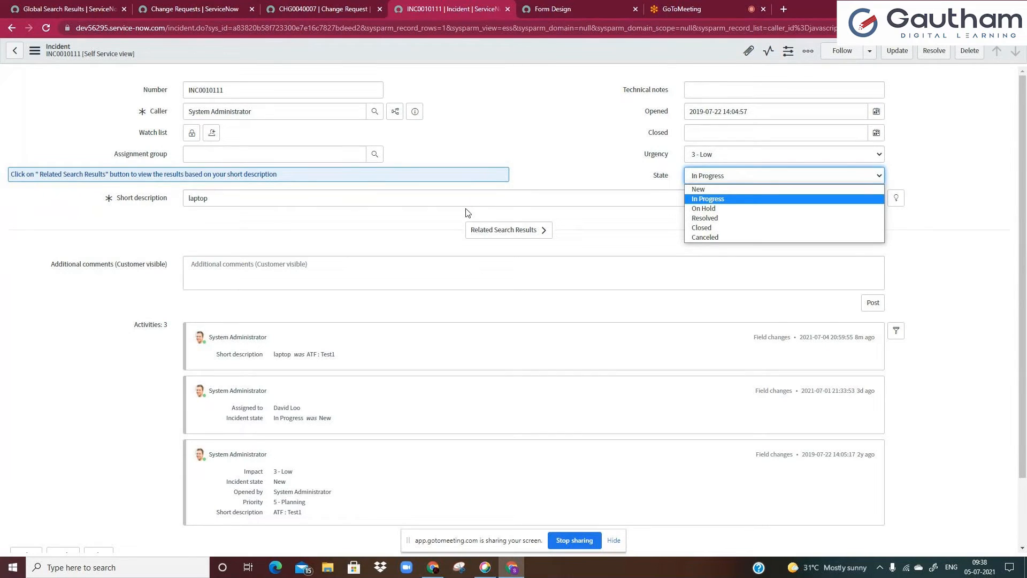
left_click(696, 208)
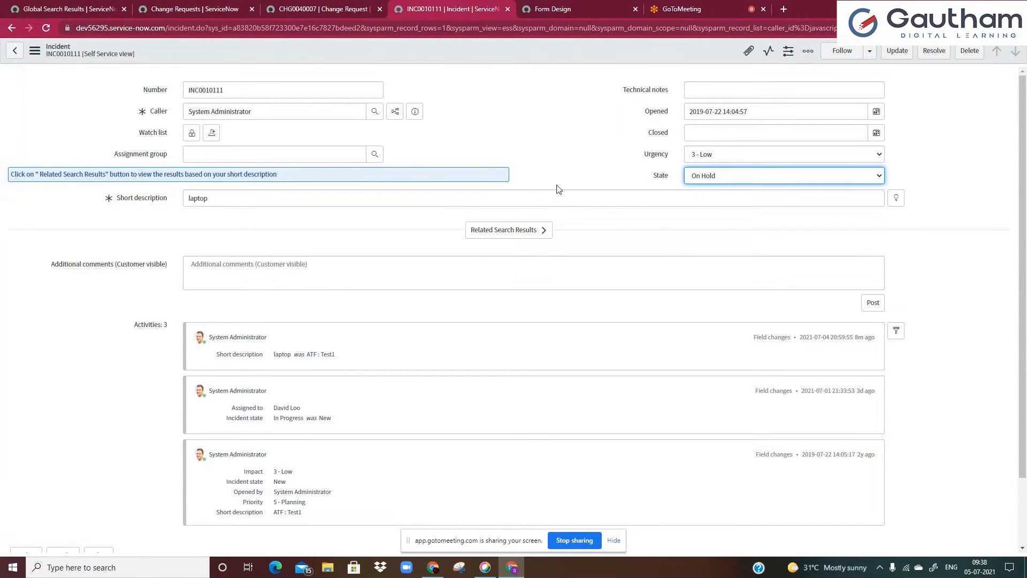
key("shift+Tab")
Set the change request's State to Authorize and save the change request
left_click(332, 9)
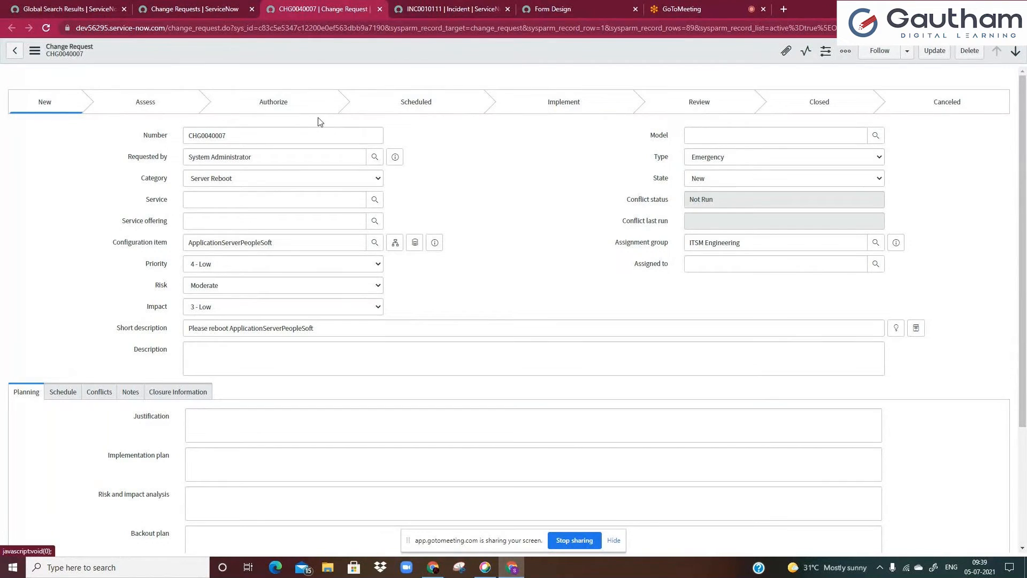
left_click(413, 106)
left_click(77, 156)
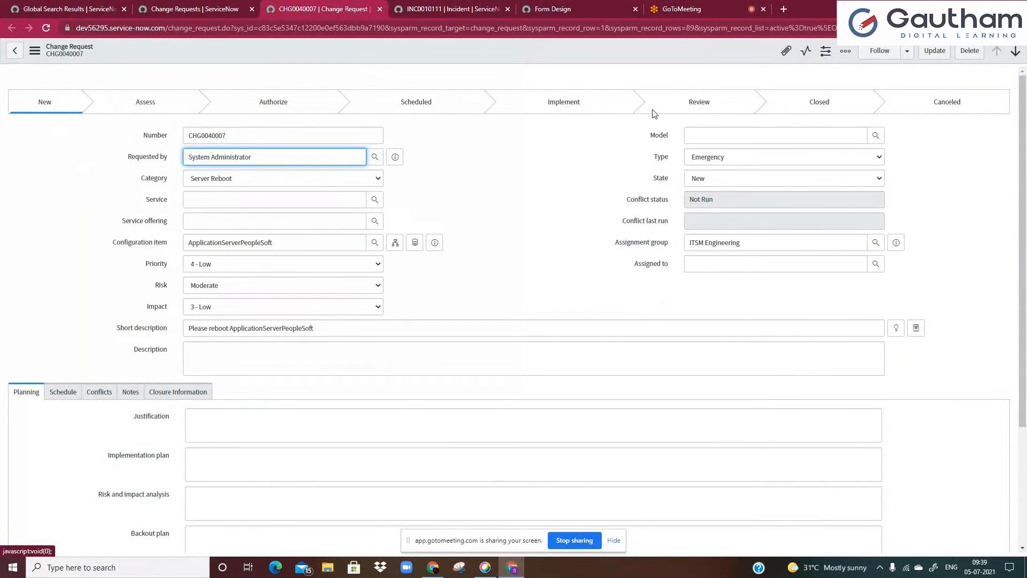
left_click(294, 129)
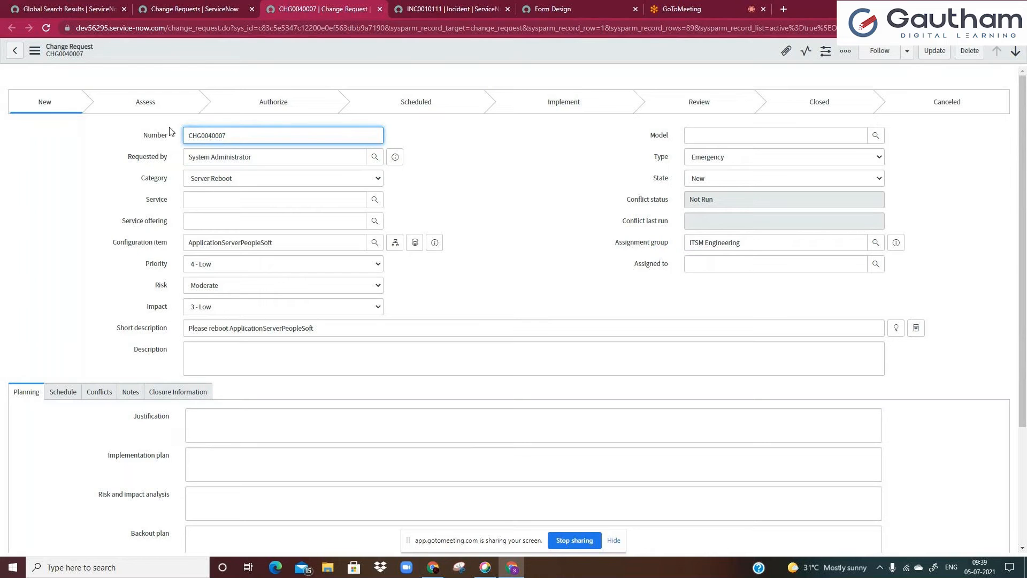
left_click(748, 180)
left_click(730, 203)
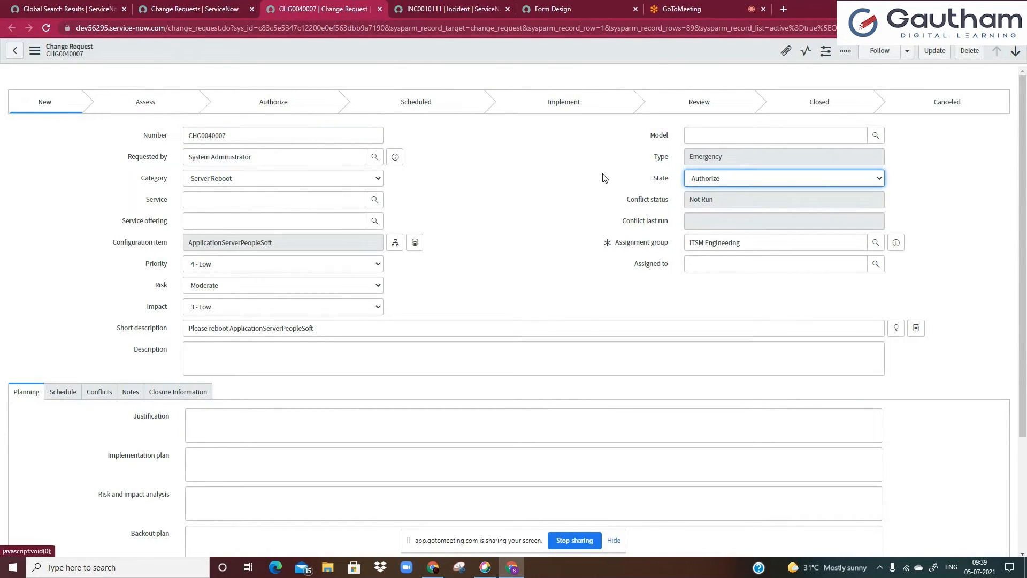
right_click(459, 64)
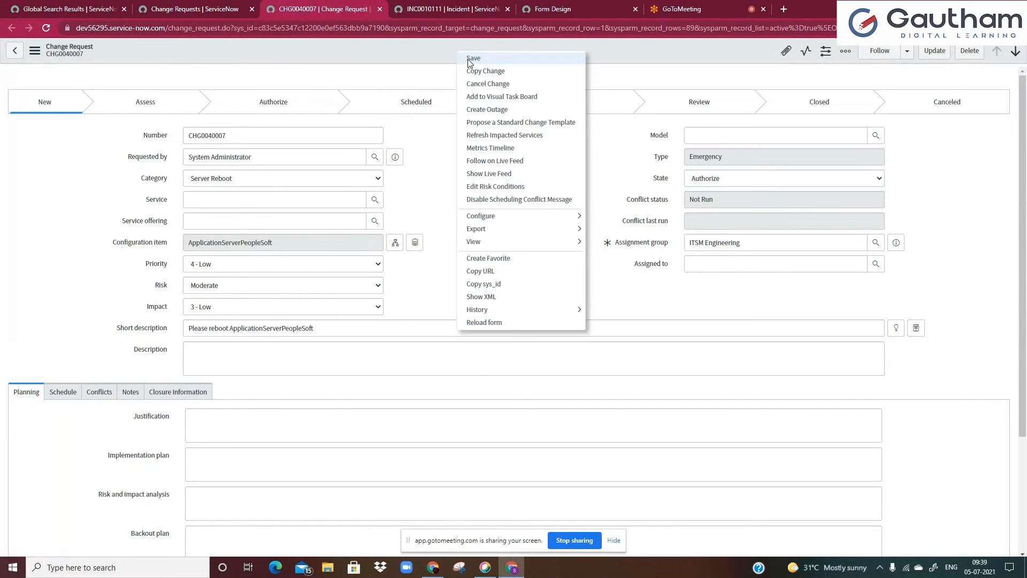
left_click(470, 59)
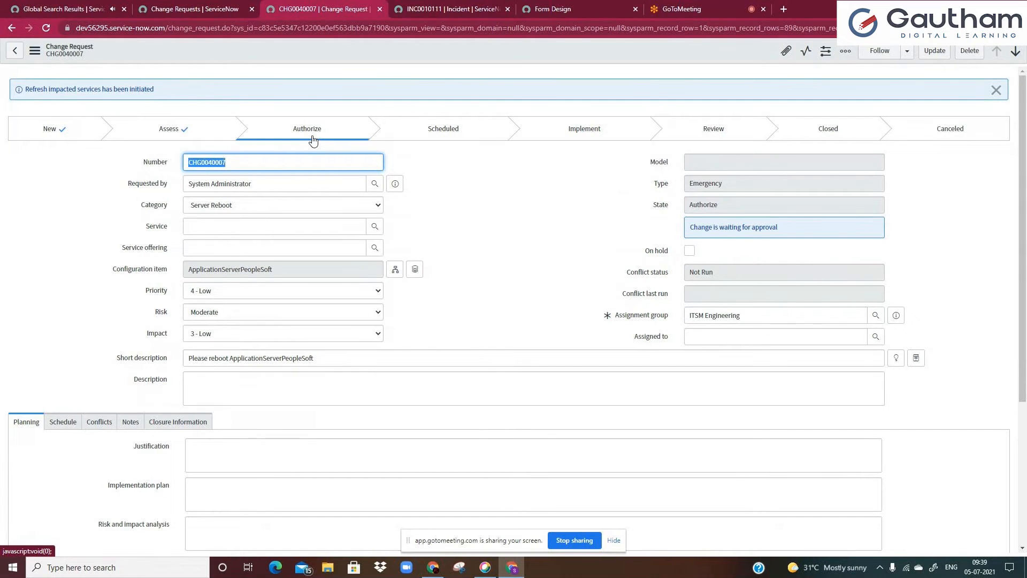
left_click(669, 13)
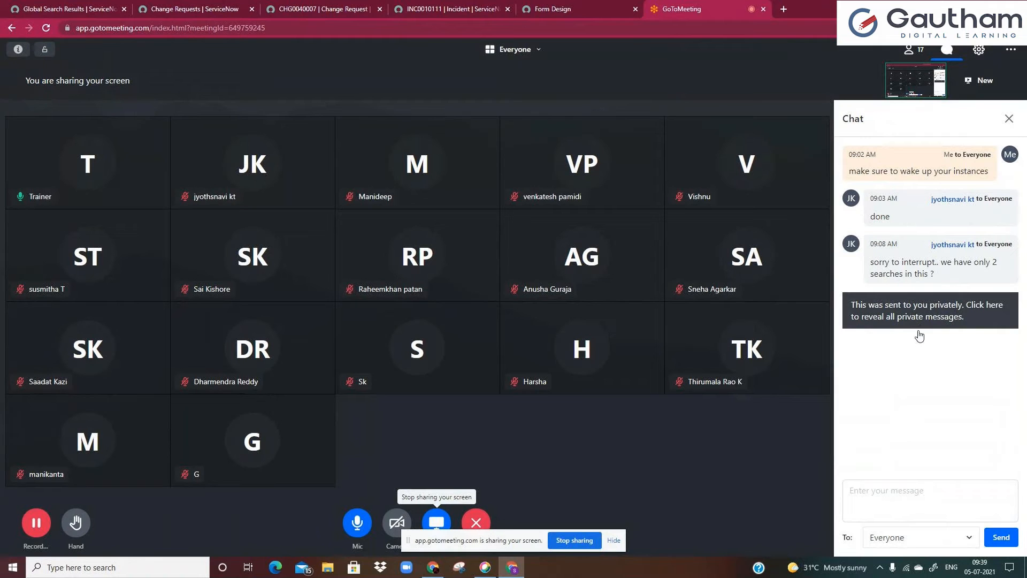
left_click(220, 4)
left_click(427, 5)
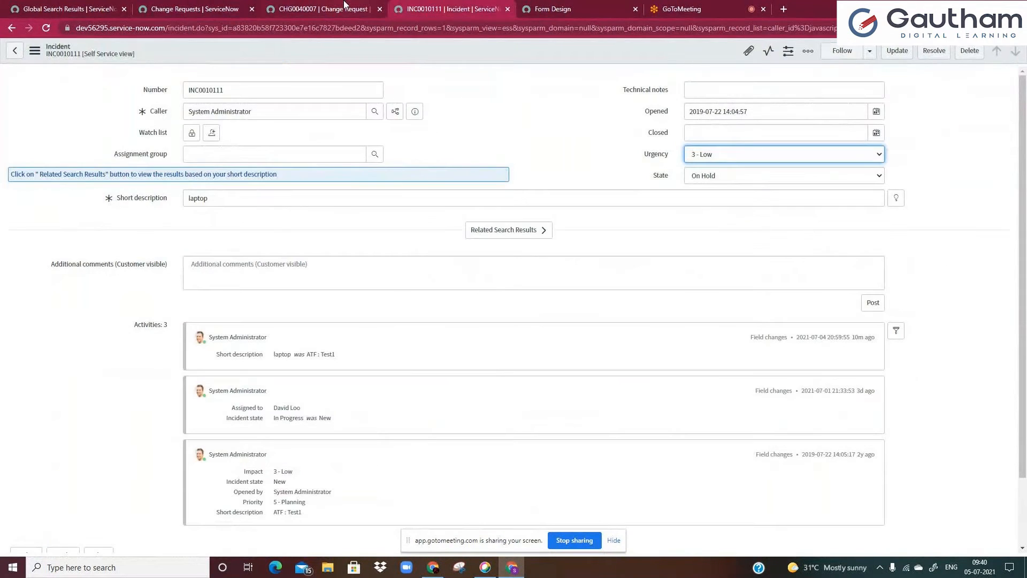
left_click(345, 4)
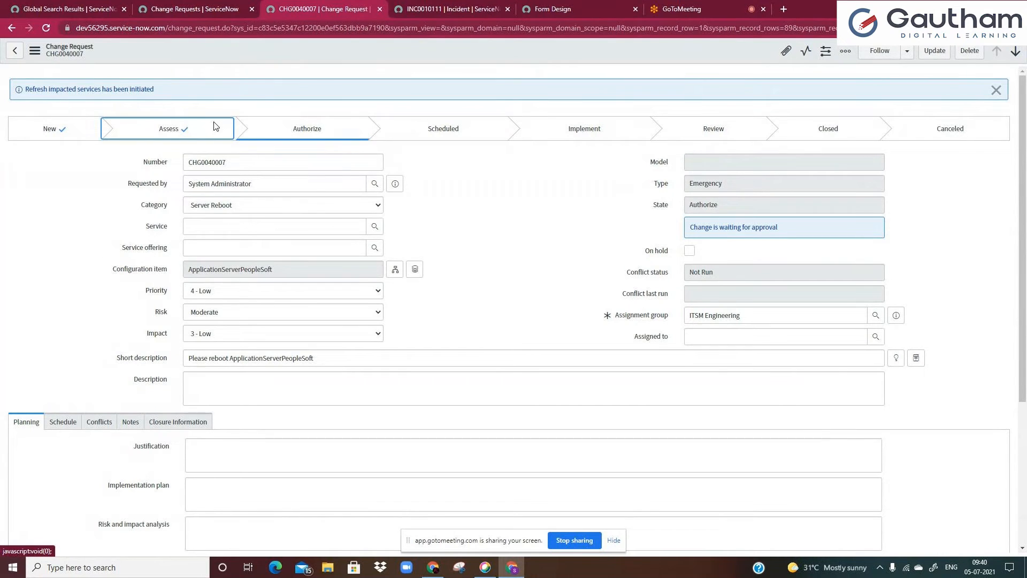
left_click(405, 6)
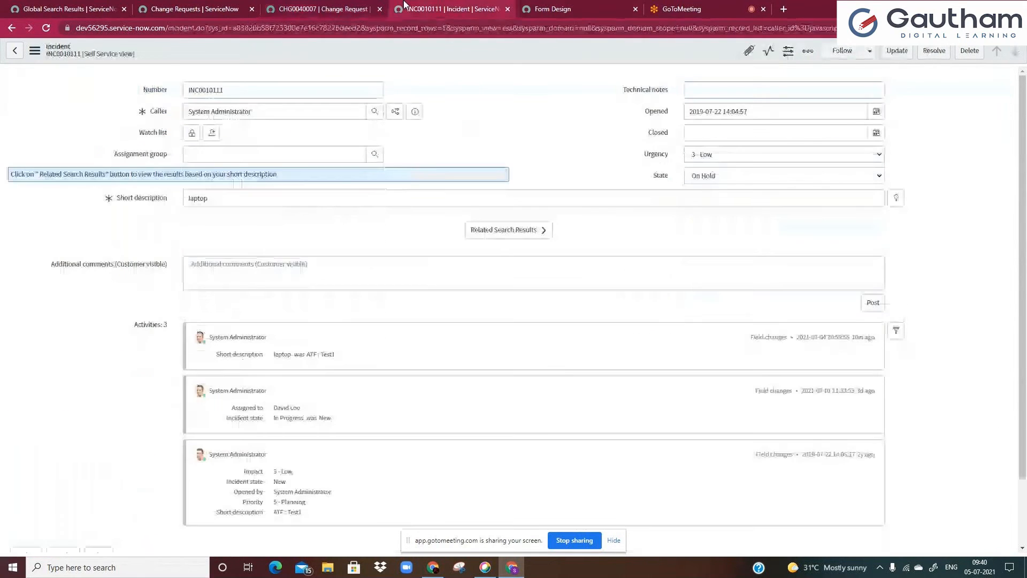
Reload the incident form, discarding the unsaved changes
left_click(337, 90)
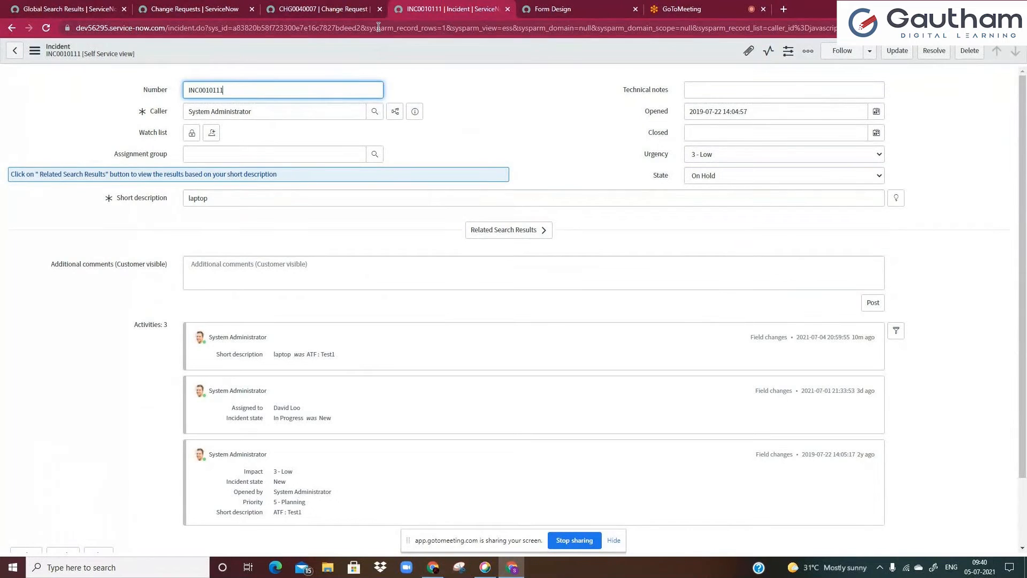
key("F5")
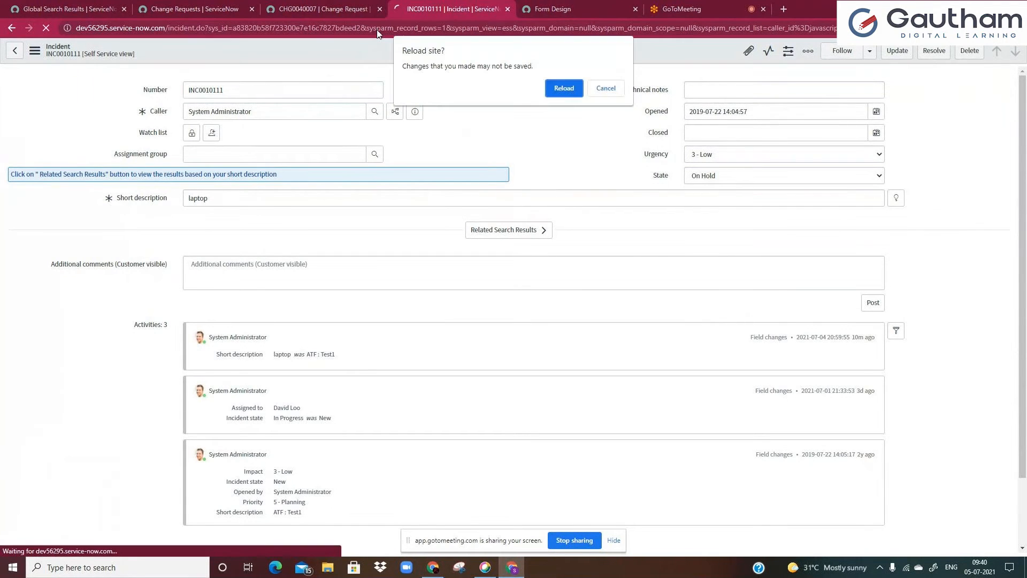
left_click(562, 89)
Browse the Form Design field list filtered for pro and form, and the table selector
left_click(557, 8)
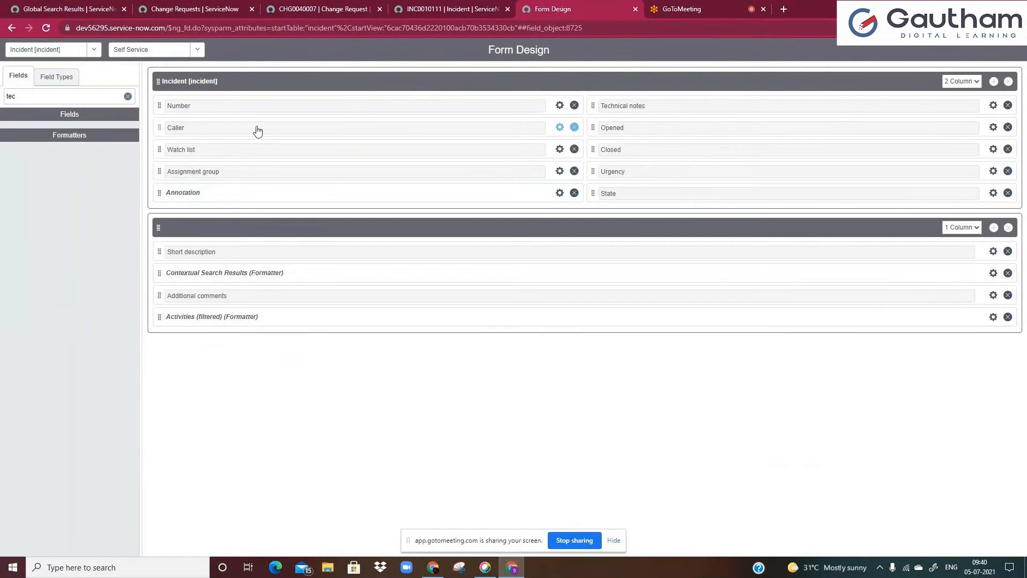
left_click(127, 96)
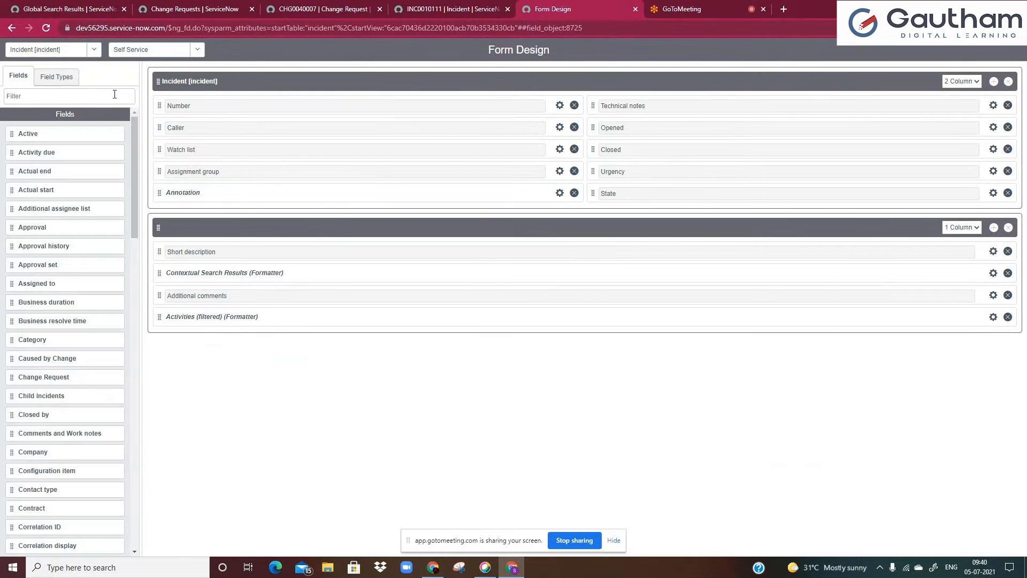
type("pro")
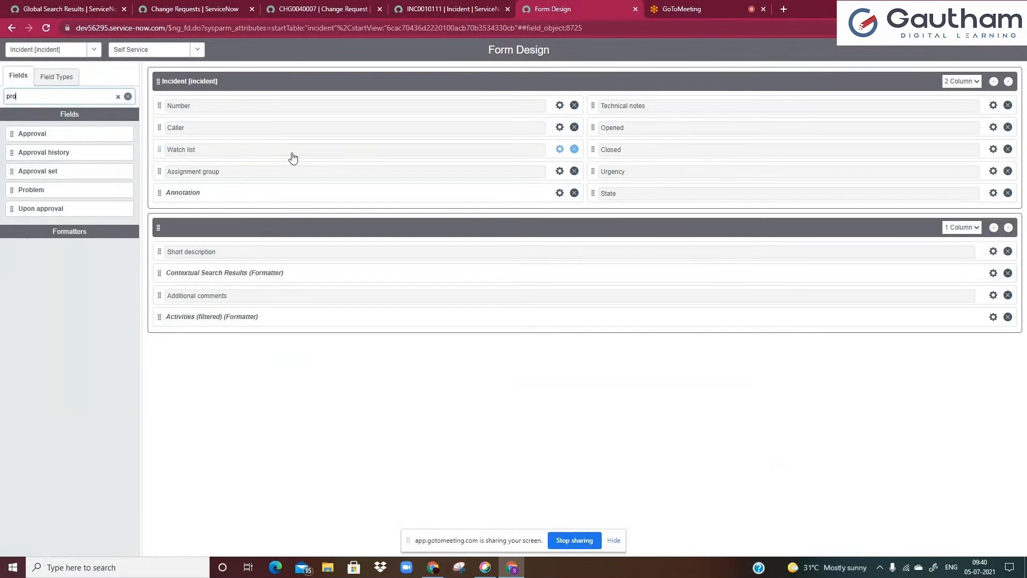
key("BackSpace")
key("BackSpace")
key("BackSpace")
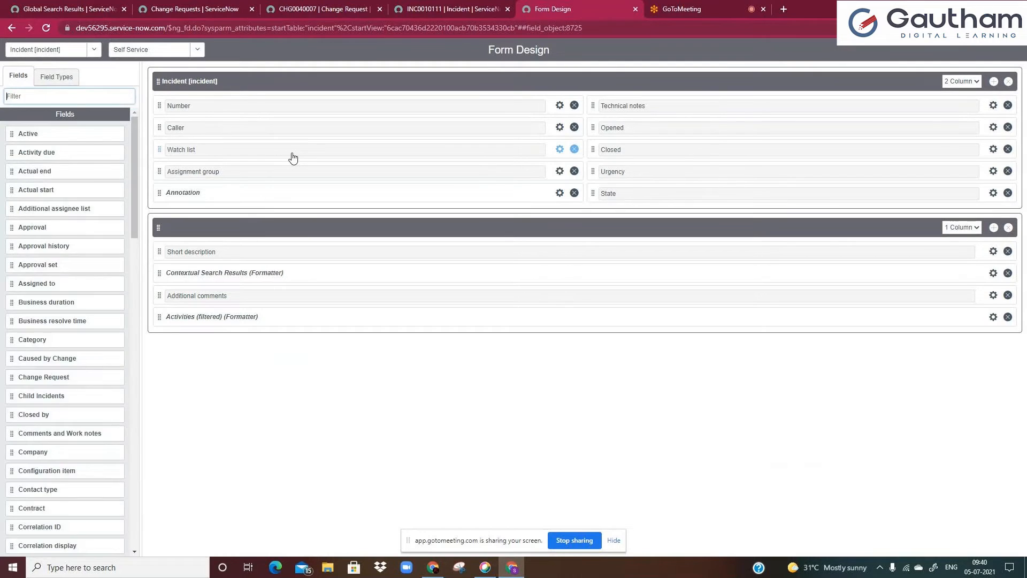
type("form")
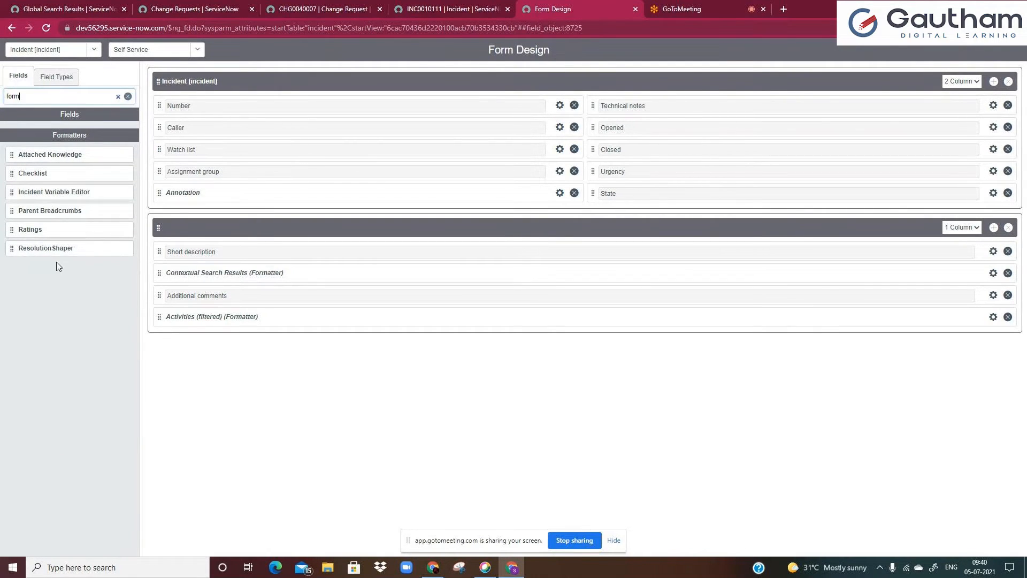
left_click(92, 52)
type("c")
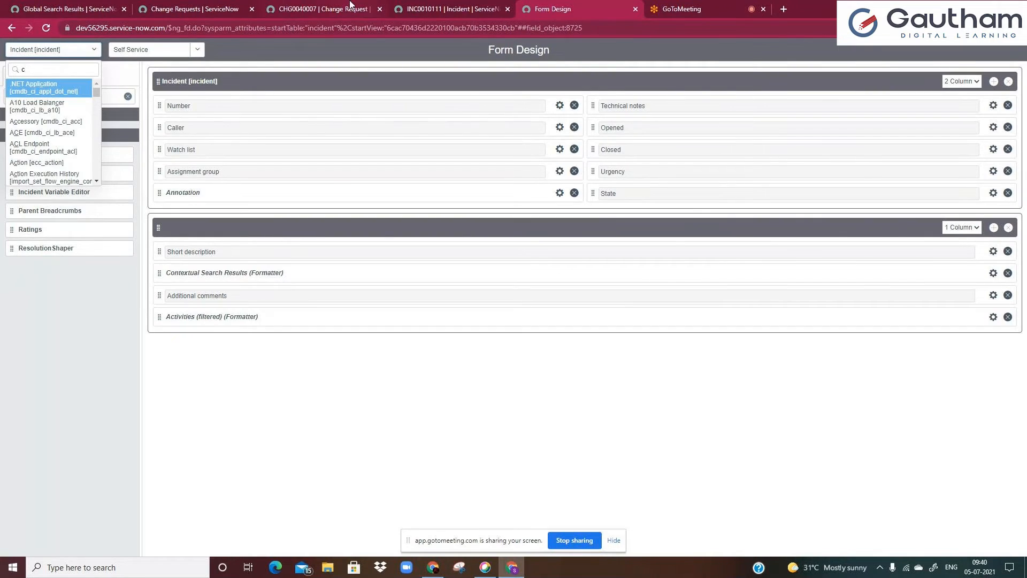
left_click(337, 9)
right_click(332, 48)
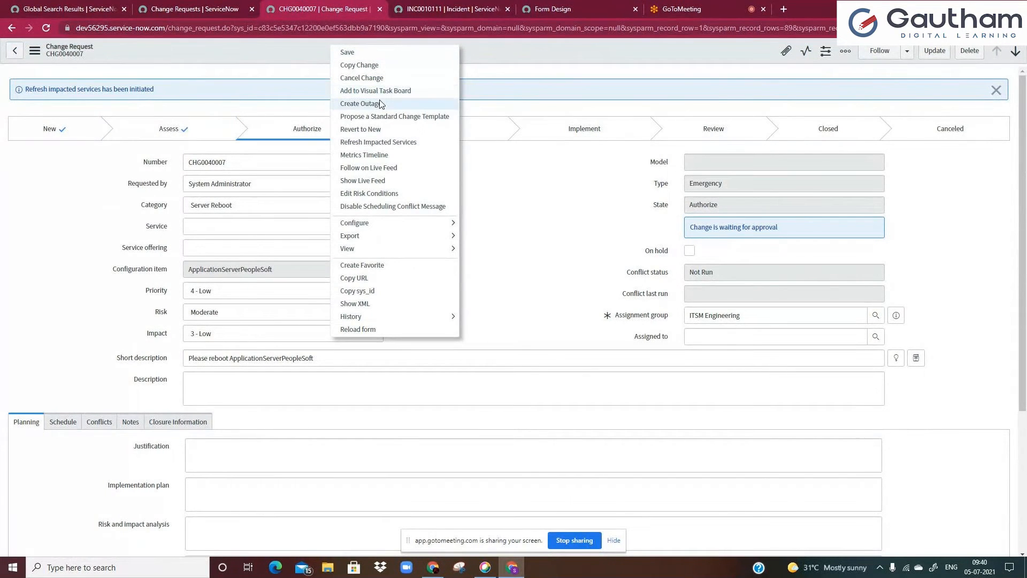
left_click(538, 12)
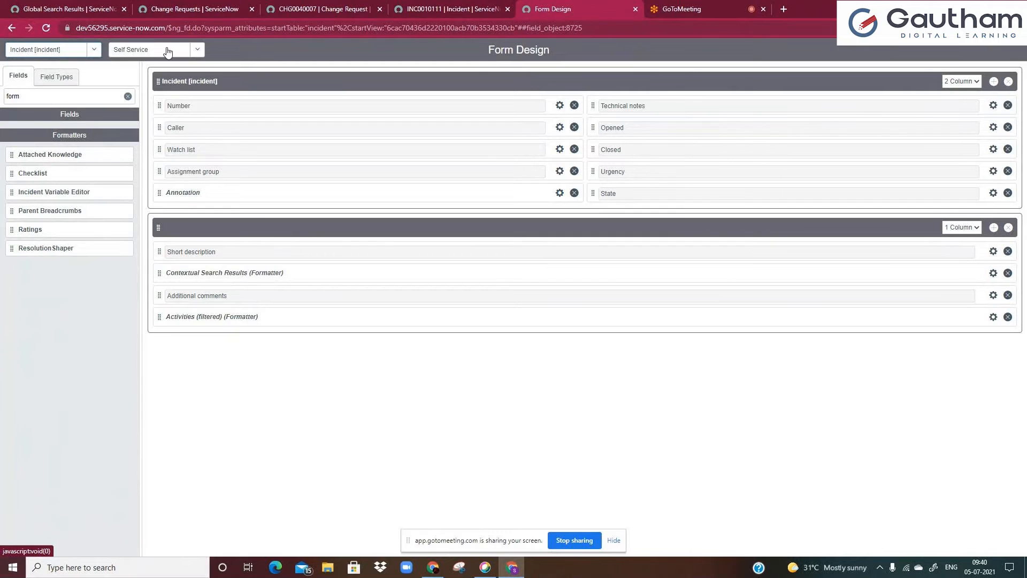
Switch the Form Design table to Change Request and remove the Process Flow formatter section from the form
left_click(94, 50)
type("chnag")
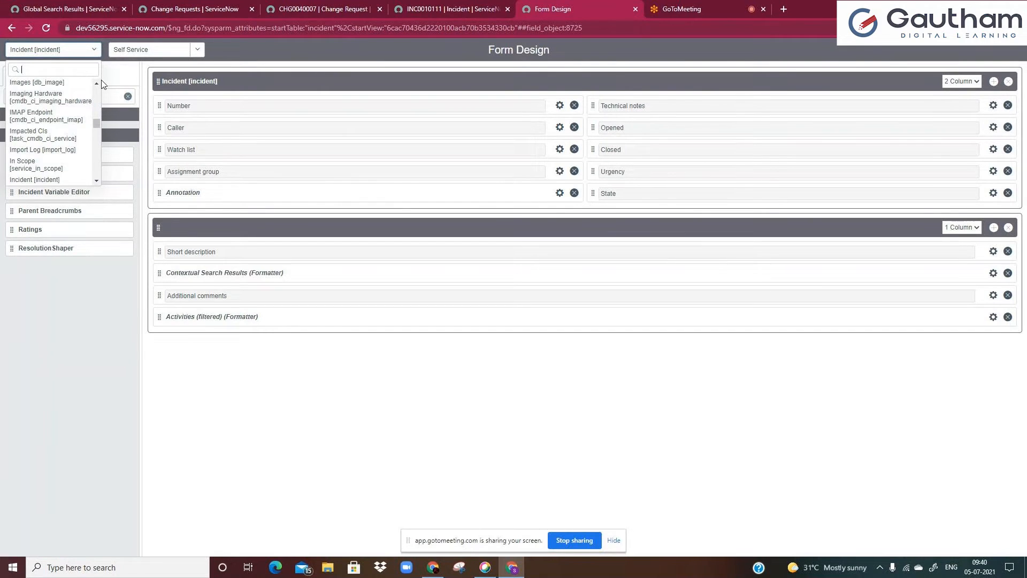
key("BackSpace")
key("BackSpace")
key("BackSpace")
type("a")
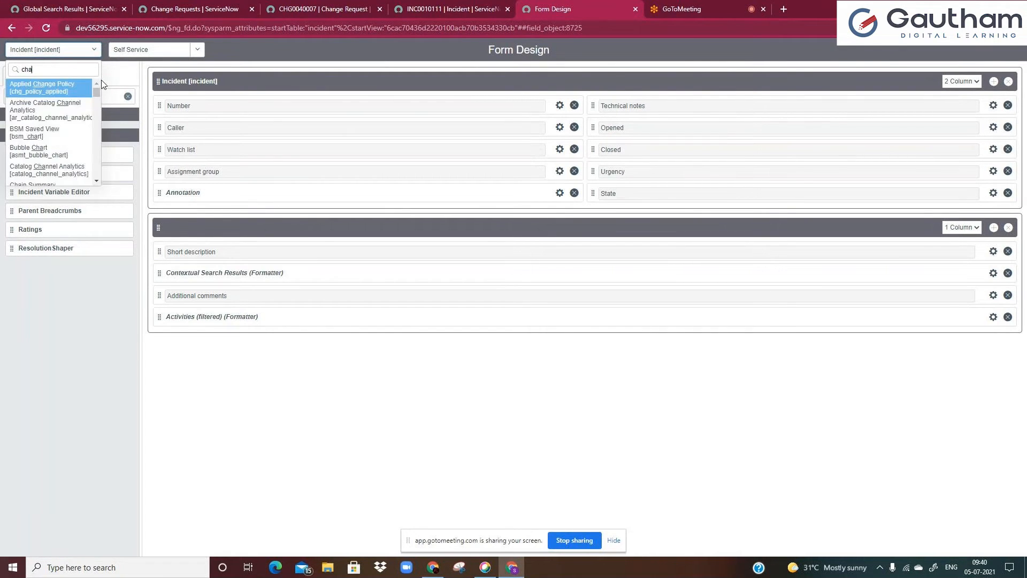
type("nge")
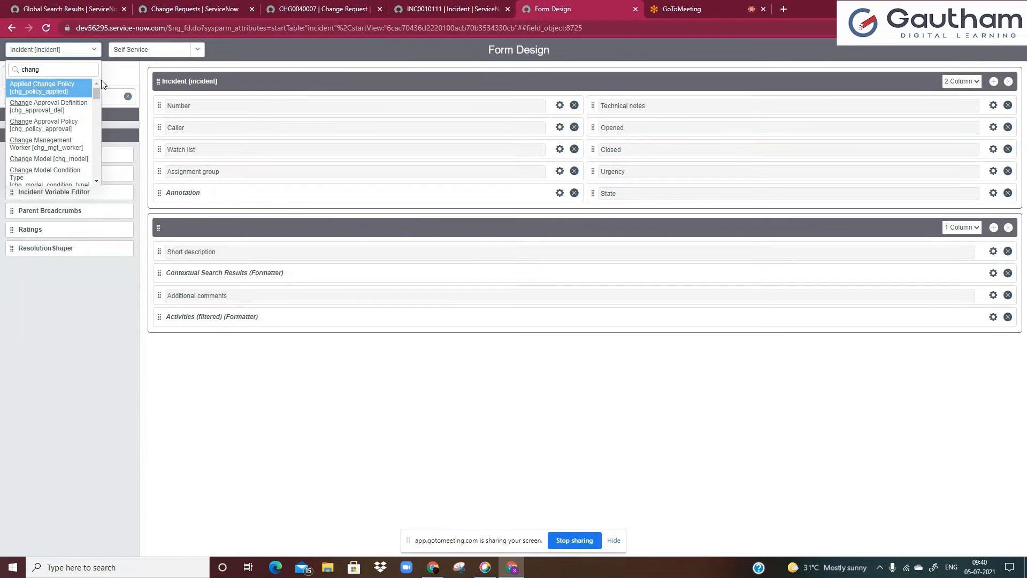
type(" re")
left_click(80, 85)
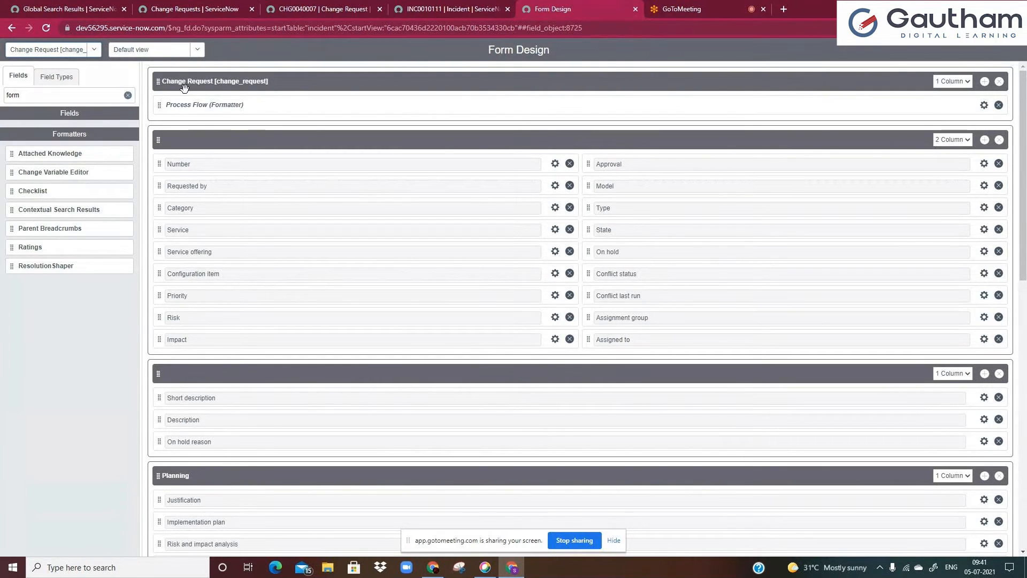
left_click(1000, 82)
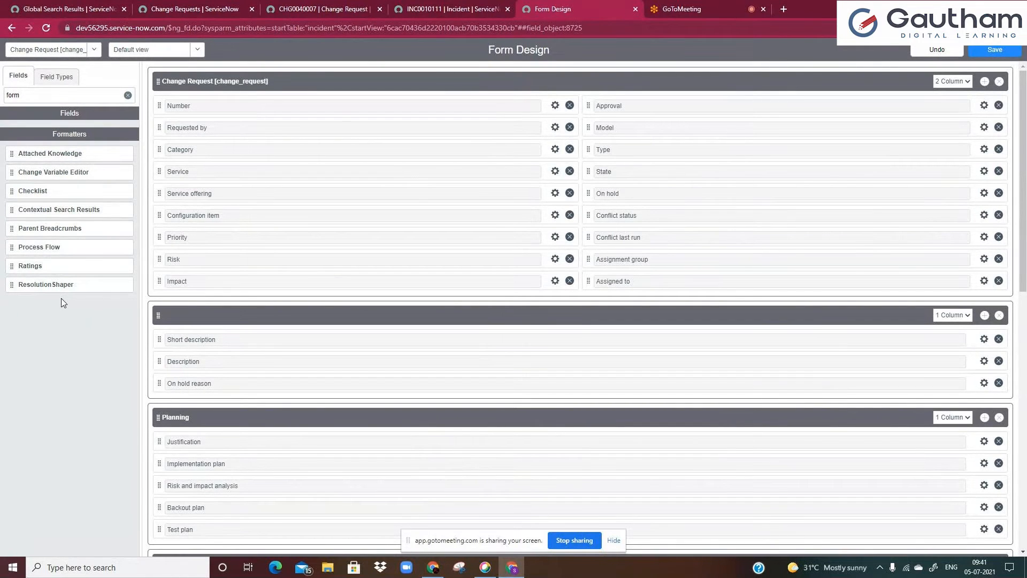
Filter the application navigator for process f and open the Process Flow module
left_click(63, 8)
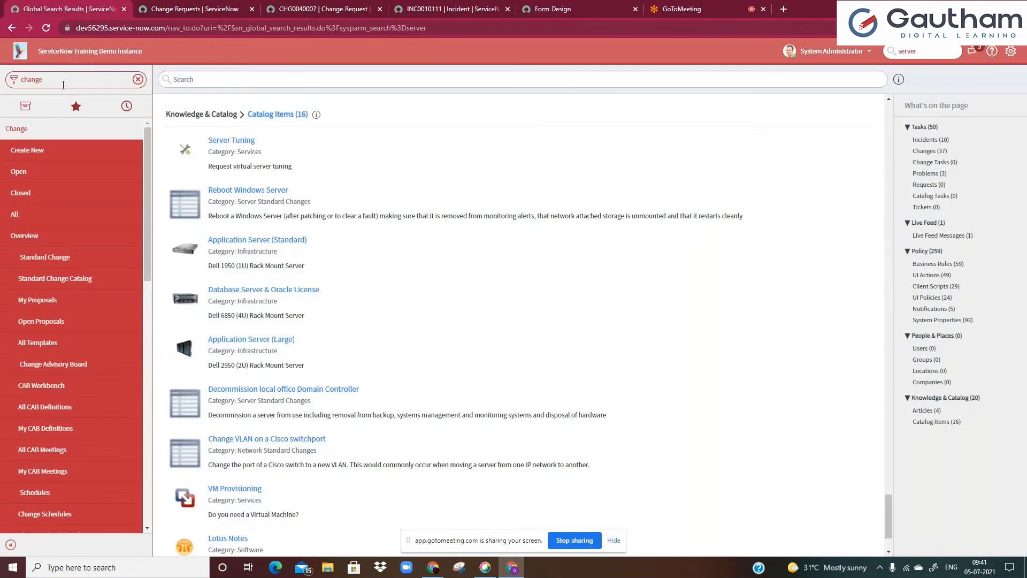
type("pro")
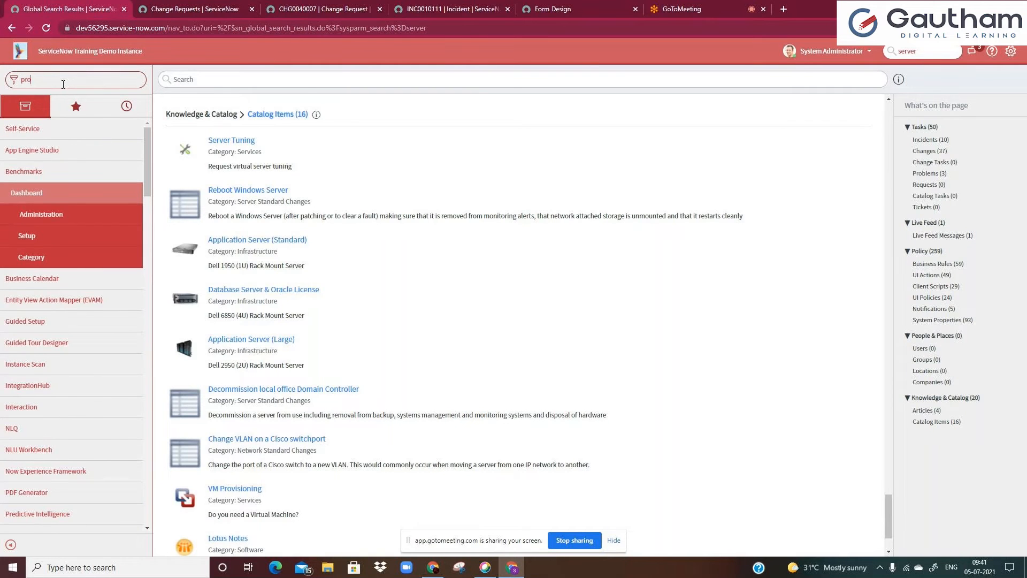
type("cess f")
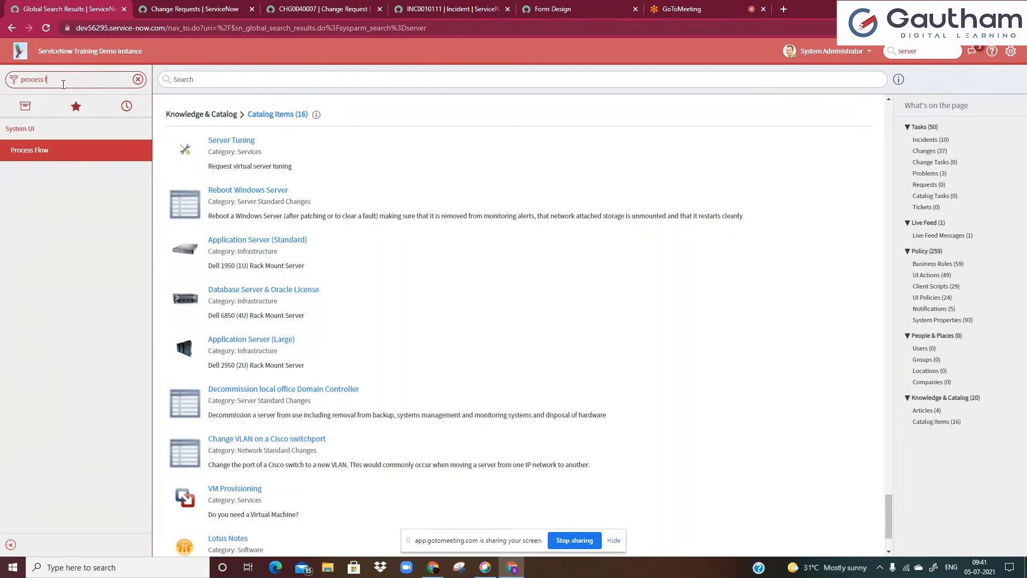
left_click(33, 153)
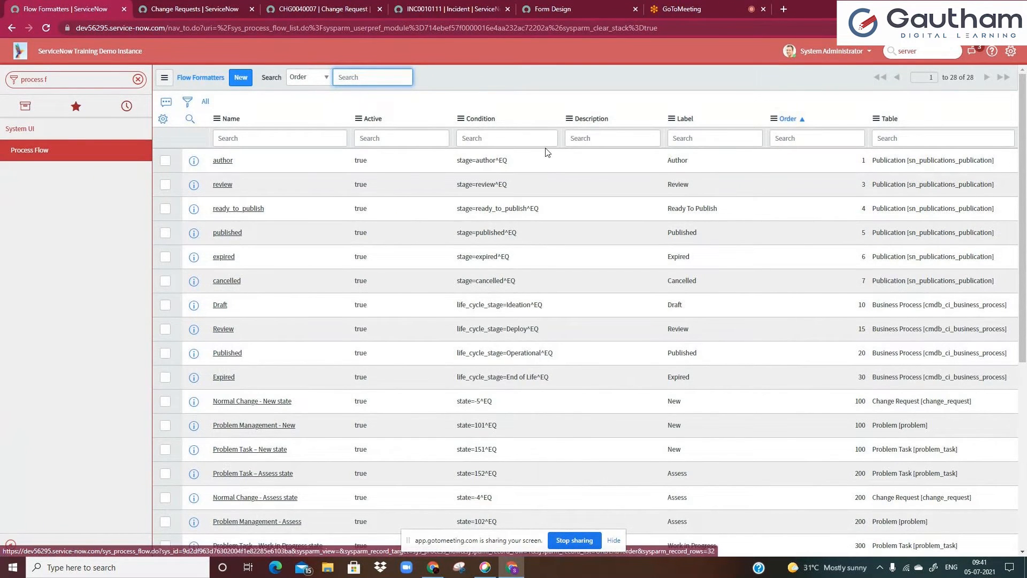
Group the flow formatters list by Table
left_click(482, 136)
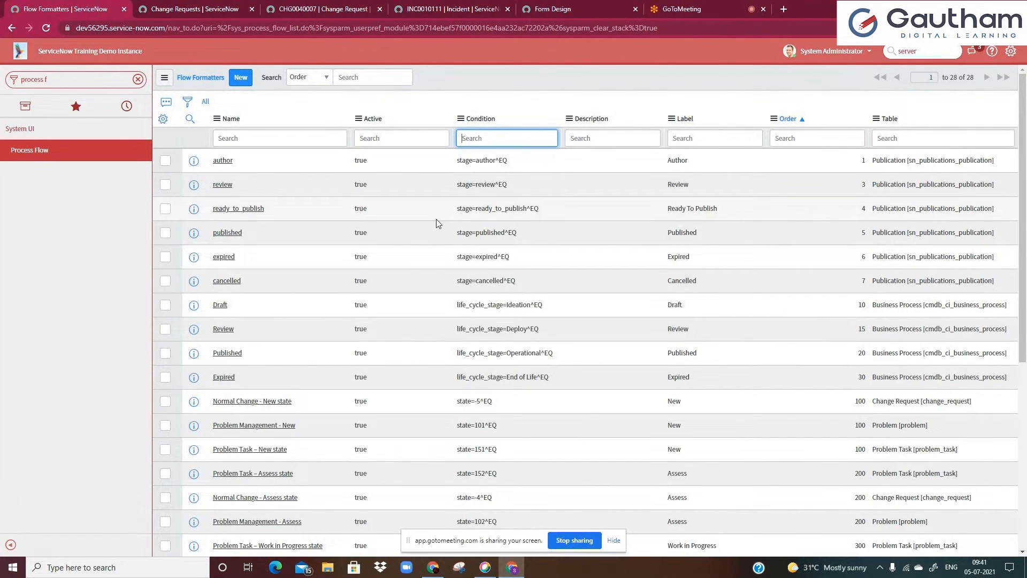
scroll(431, 256, "down", 3)
scroll(431, 255, "up", 3)
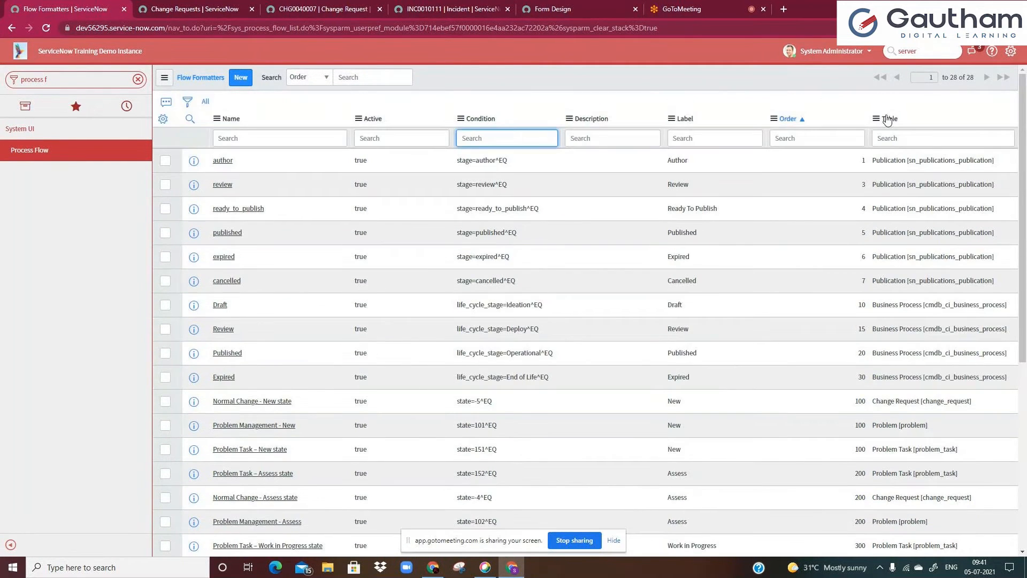
left_click(836, 137)
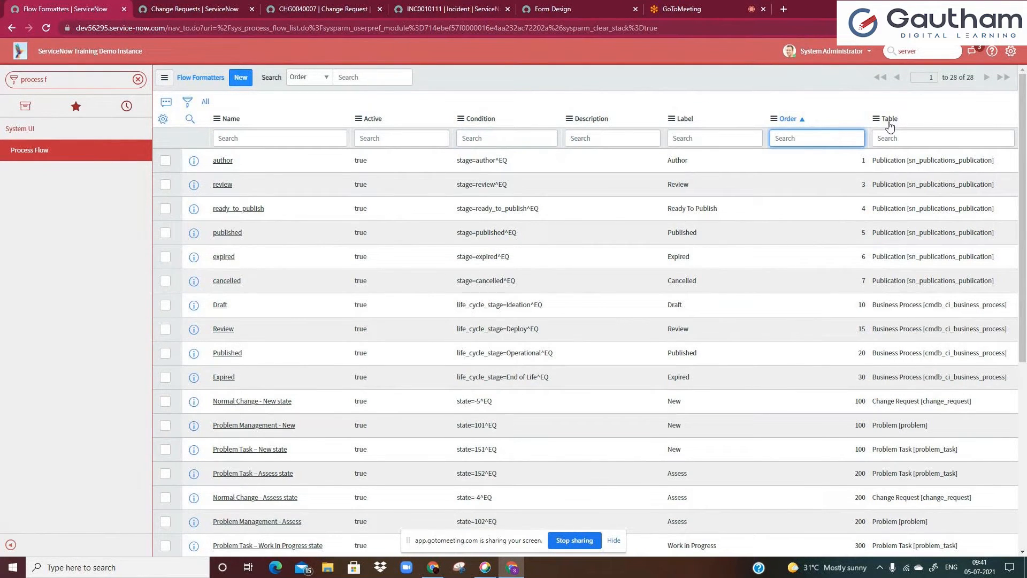
right_click(891, 124)
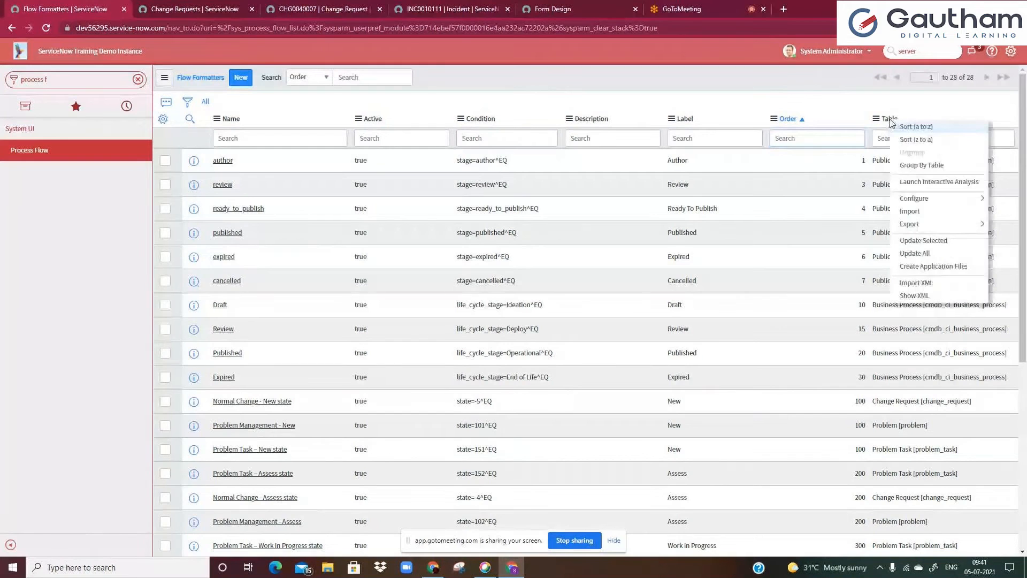
left_click(922, 165)
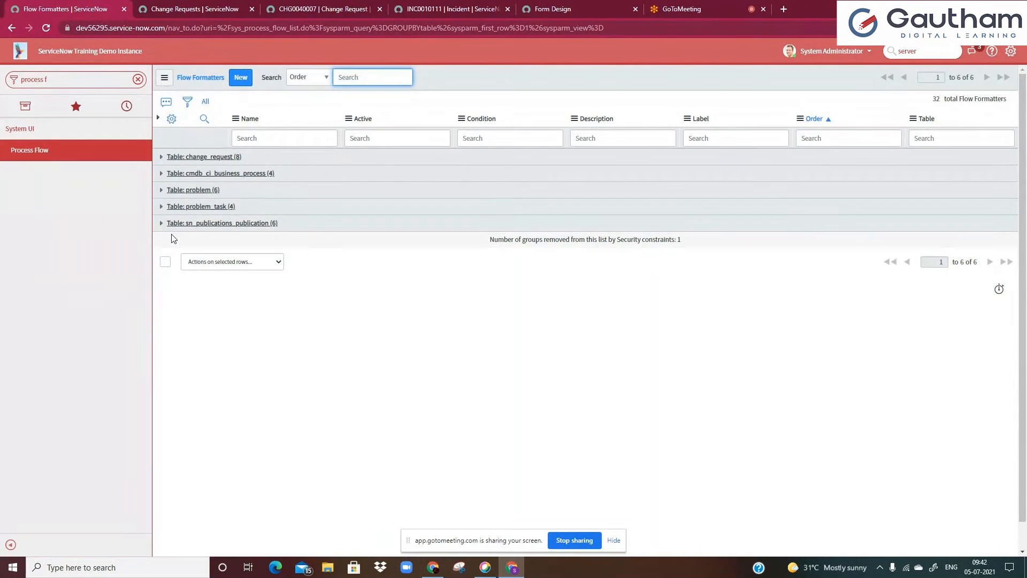
Expand the change_request group and compare its state labels with the change request's process flow
left_click(162, 158)
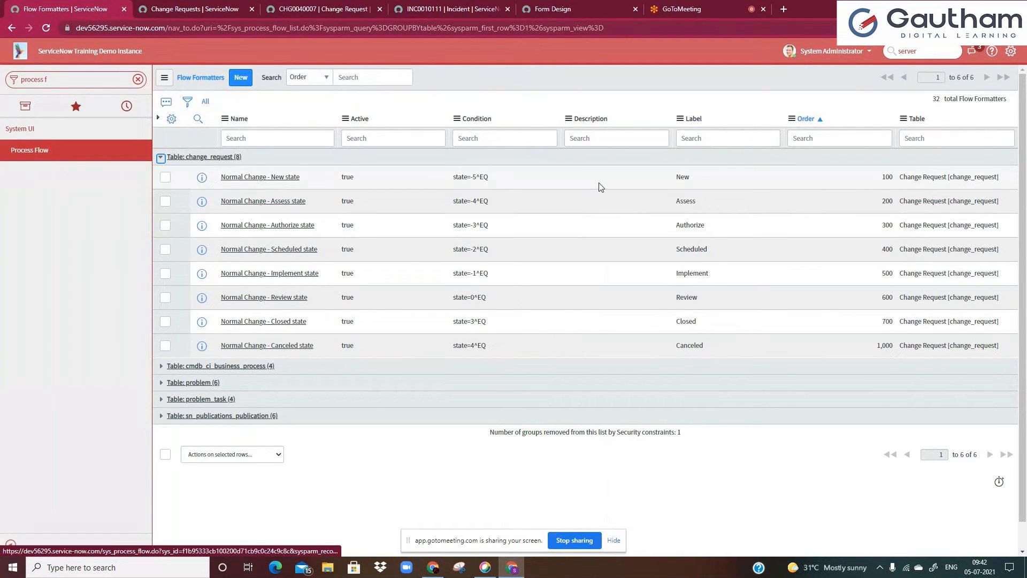
left_click(686, 179)
left_click(698, 203)
left_click(708, 227)
left_click(707, 272)
left_click(702, 287)
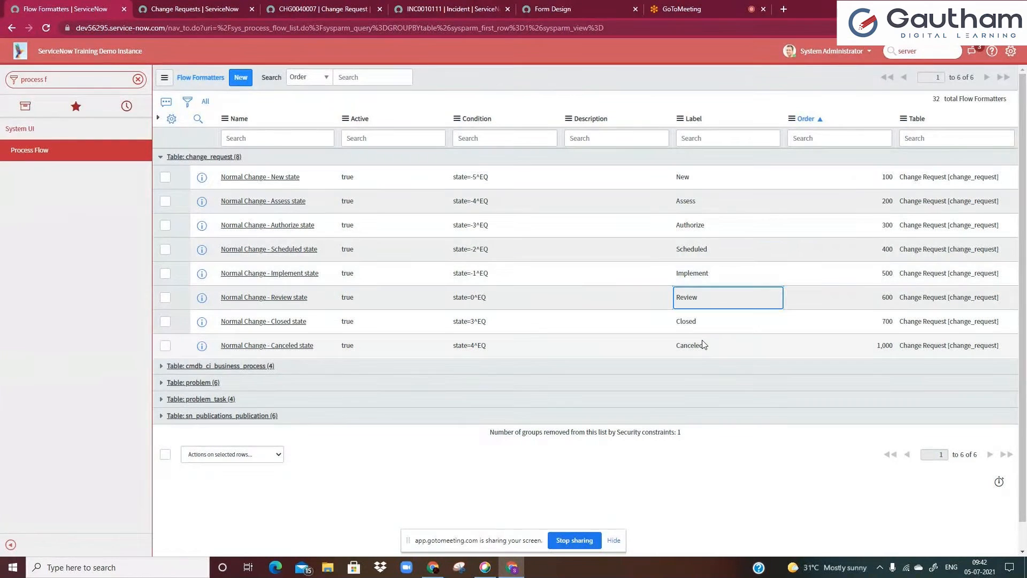
left_click(687, 323)
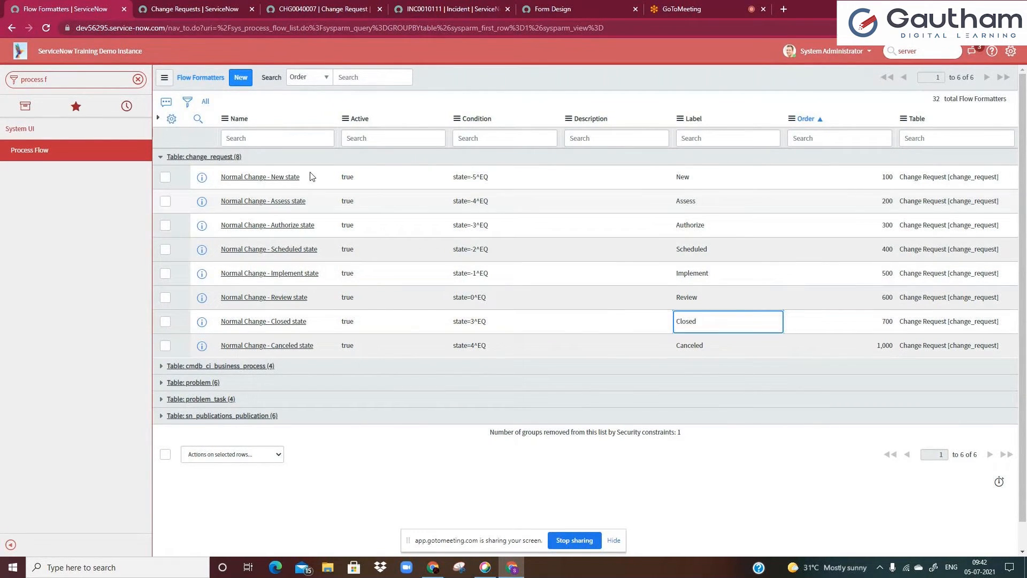
left_click(325, 8)
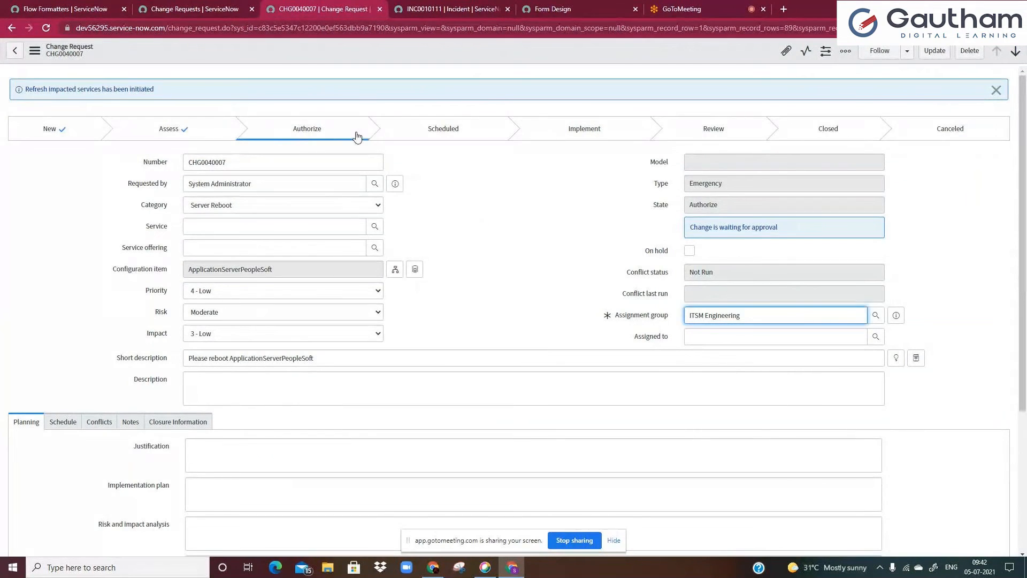
left_click(77, 6)
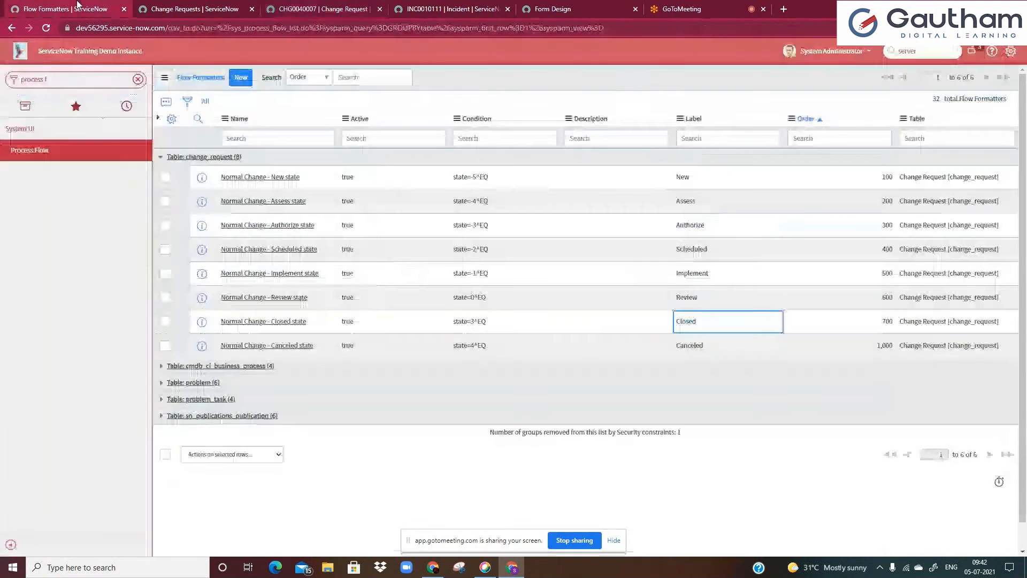
left_click(323, 7)
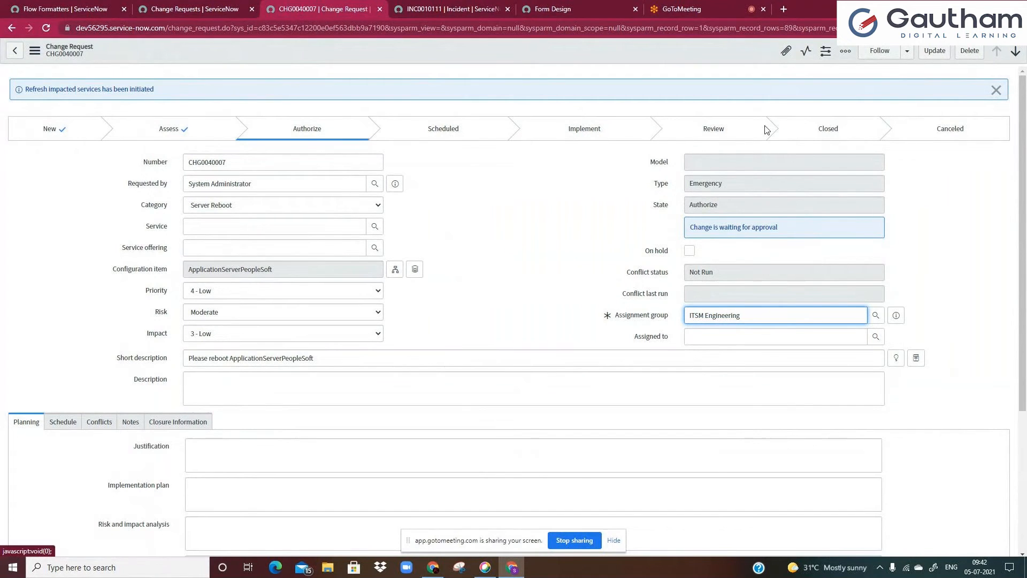
left_click(77, 8)
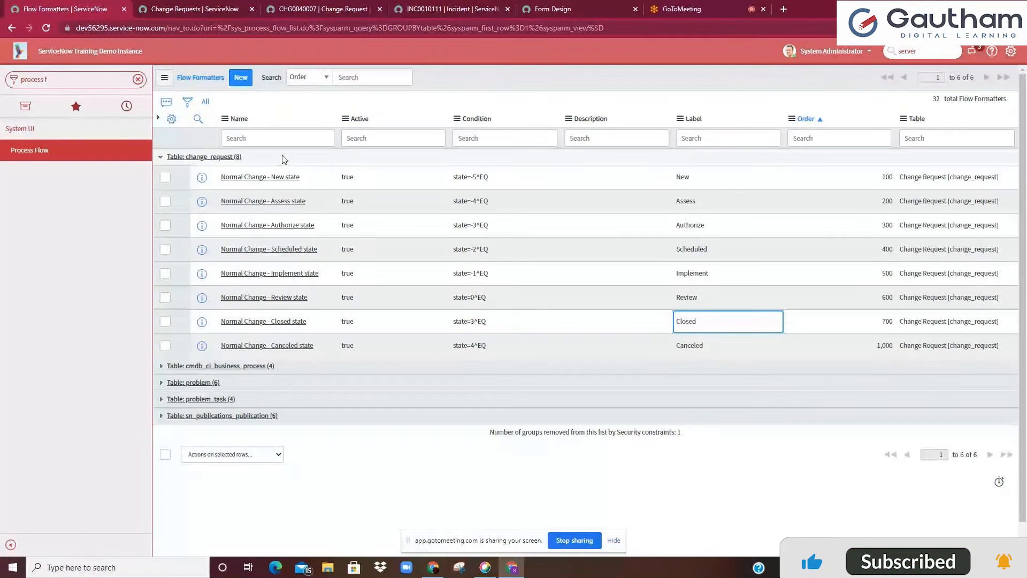
Ungroup the flow formatters list
left_click(272, 133)
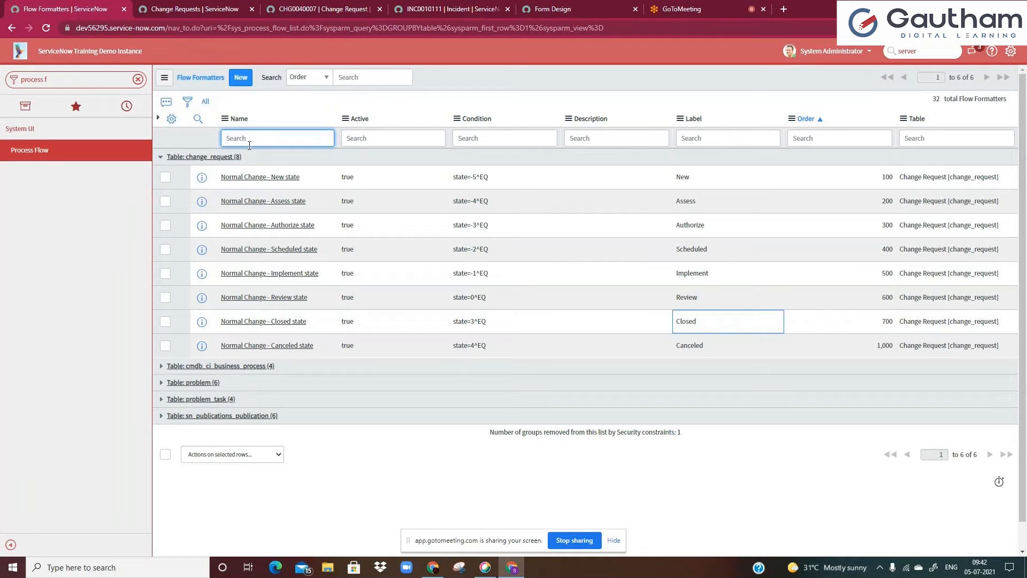
right_click(914, 120)
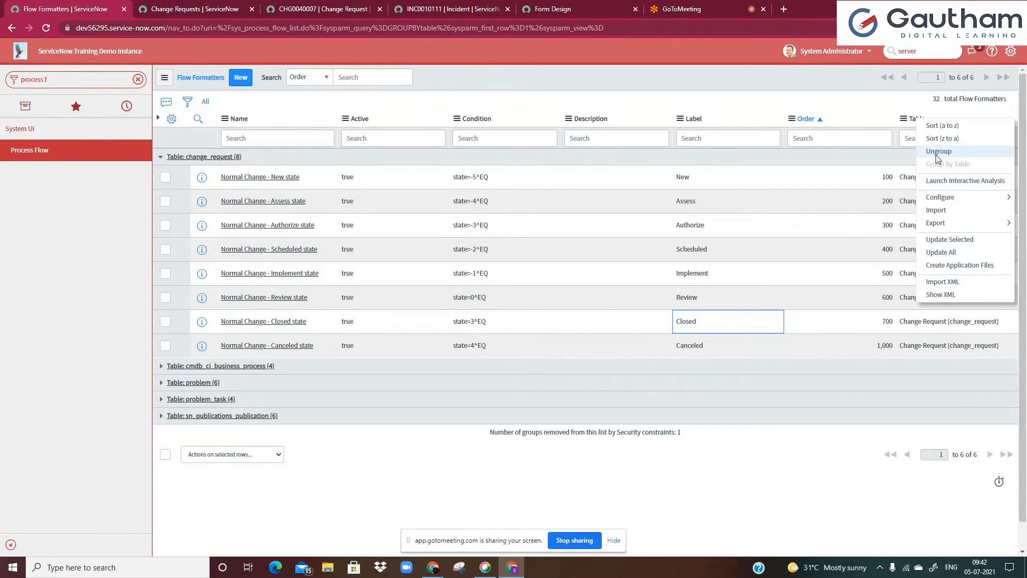
left_click(939, 152)
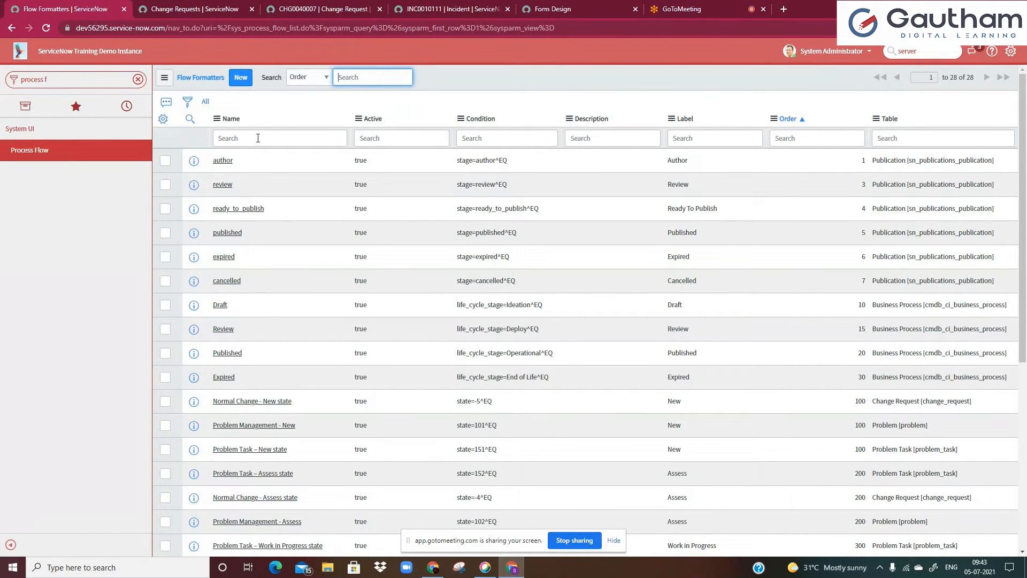
Sort the flow formatters list by Name in ascending order
right_click(234, 124)
key("Escape")
left_click(232, 118)
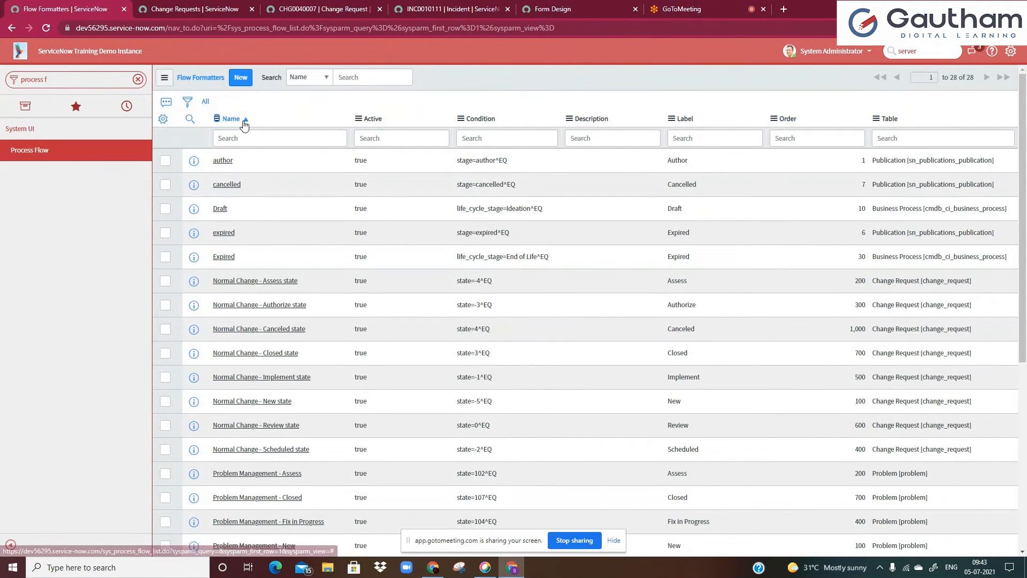
right_click(244, 123)
key("Escape")
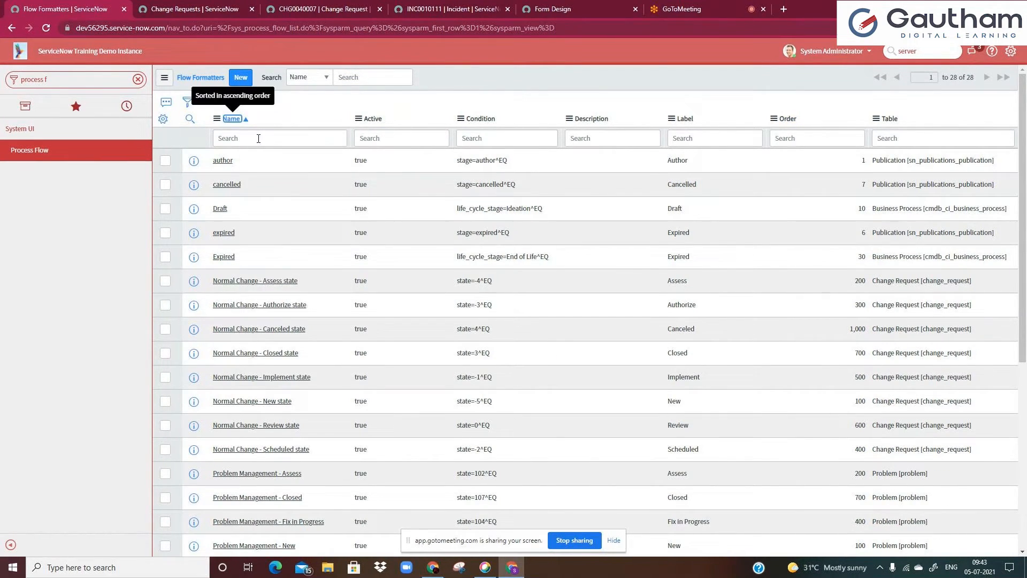
Filter the flow formatters list to records whose Table is change_request
left_click(190, 106)
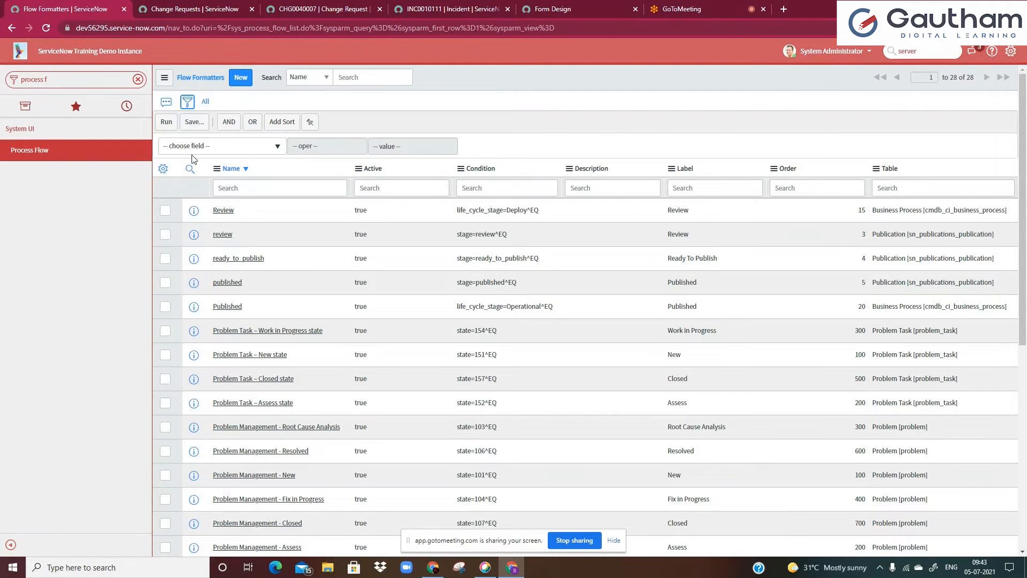
left_click(217, 149)
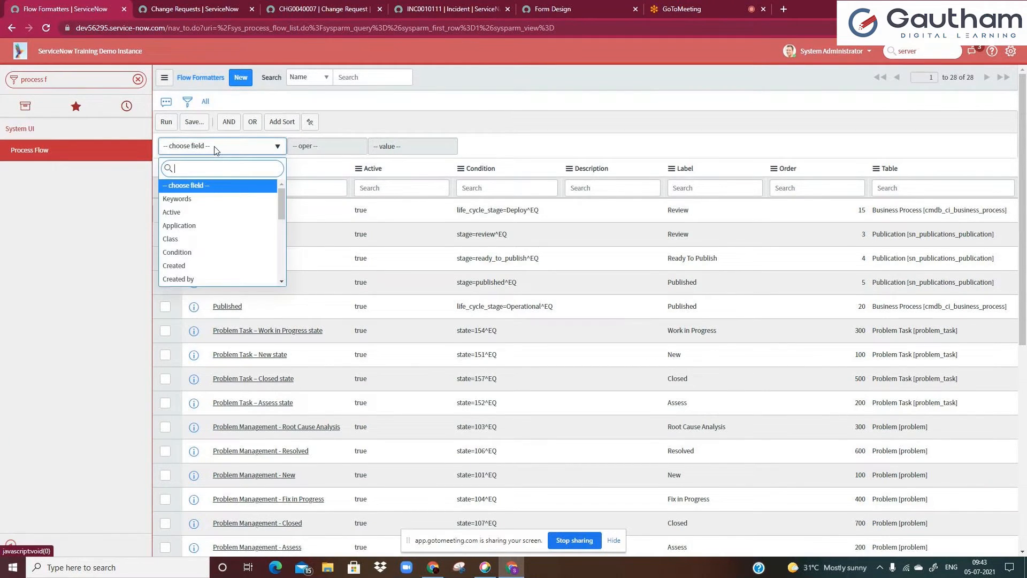
type("t")
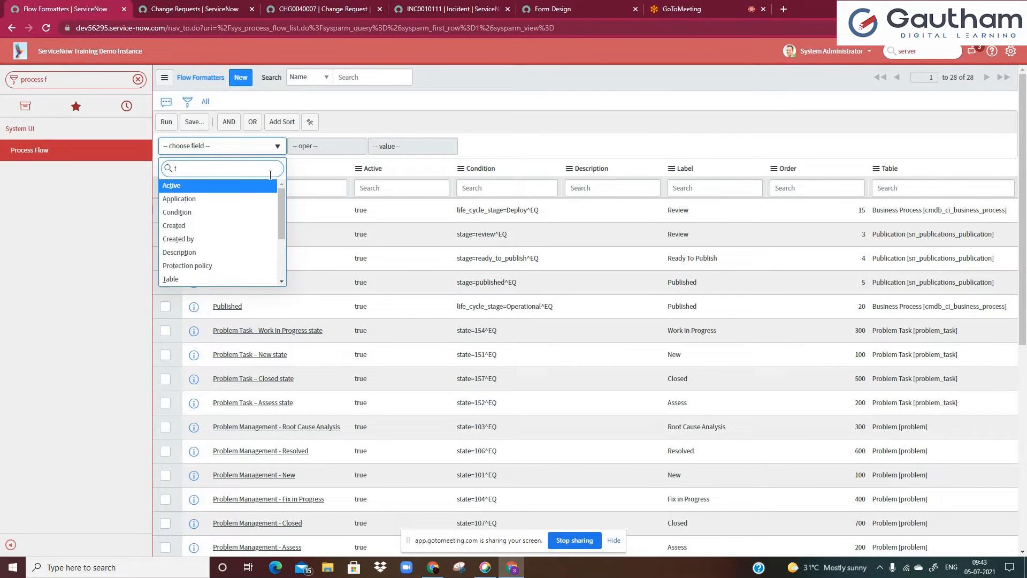
type("a")
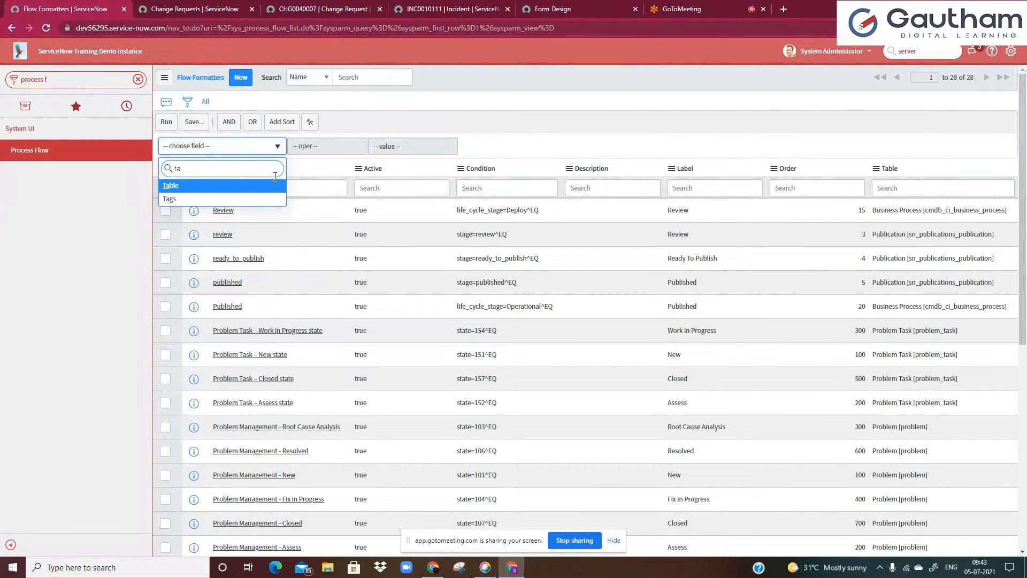
type("b")
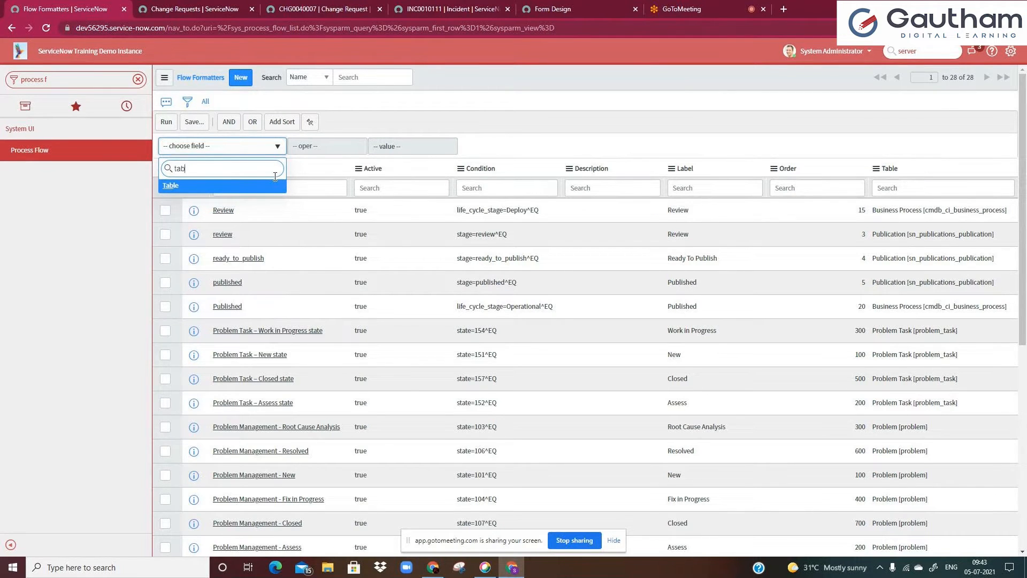
left_click(244, 189)
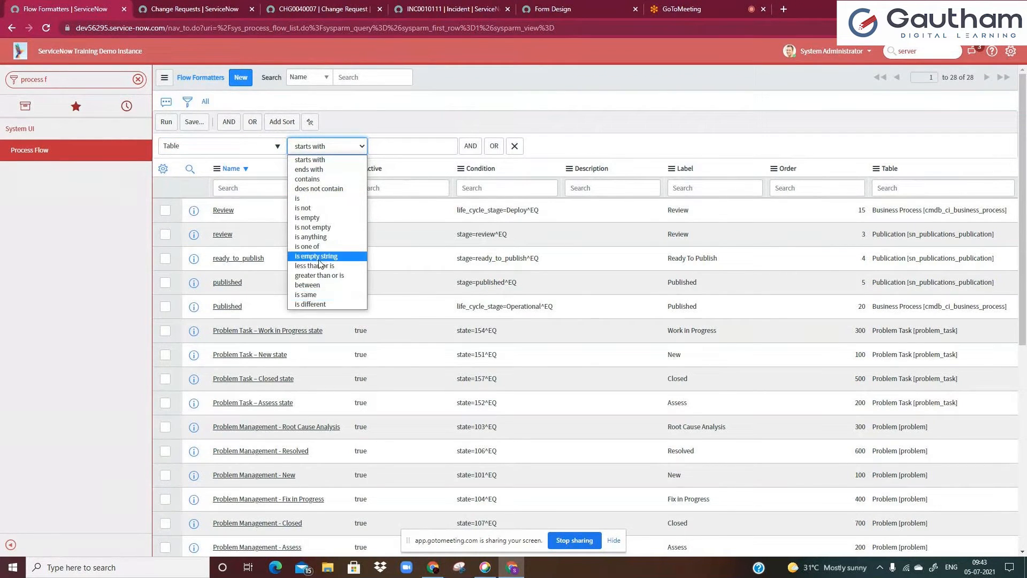
left_click(318, 199)
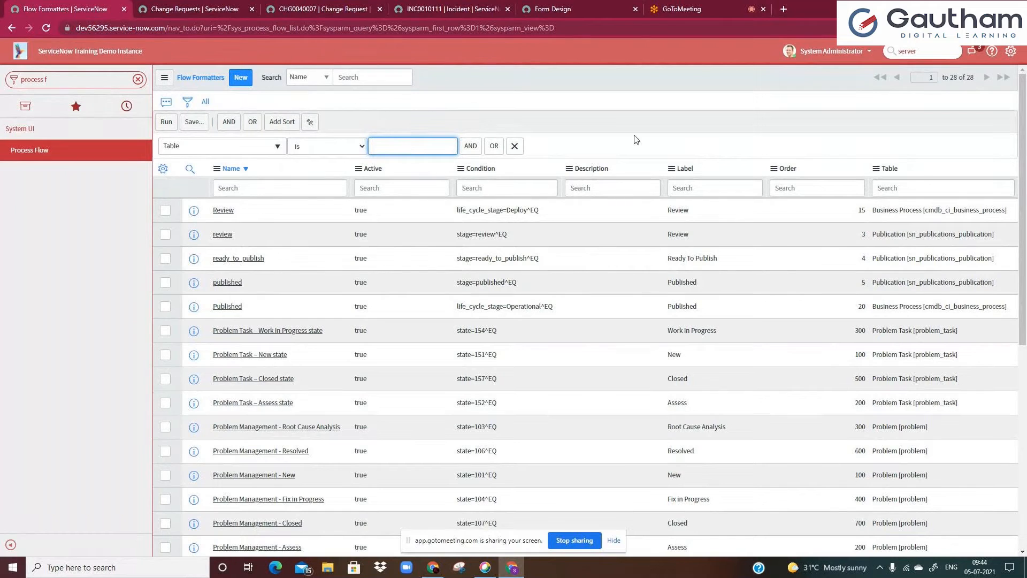
type("cha")
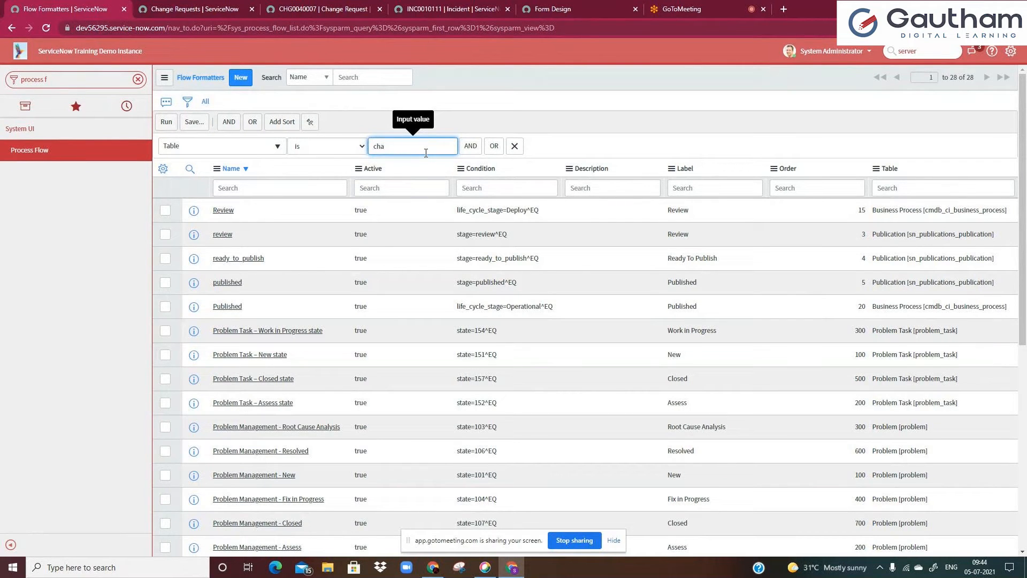
type("nge_request")
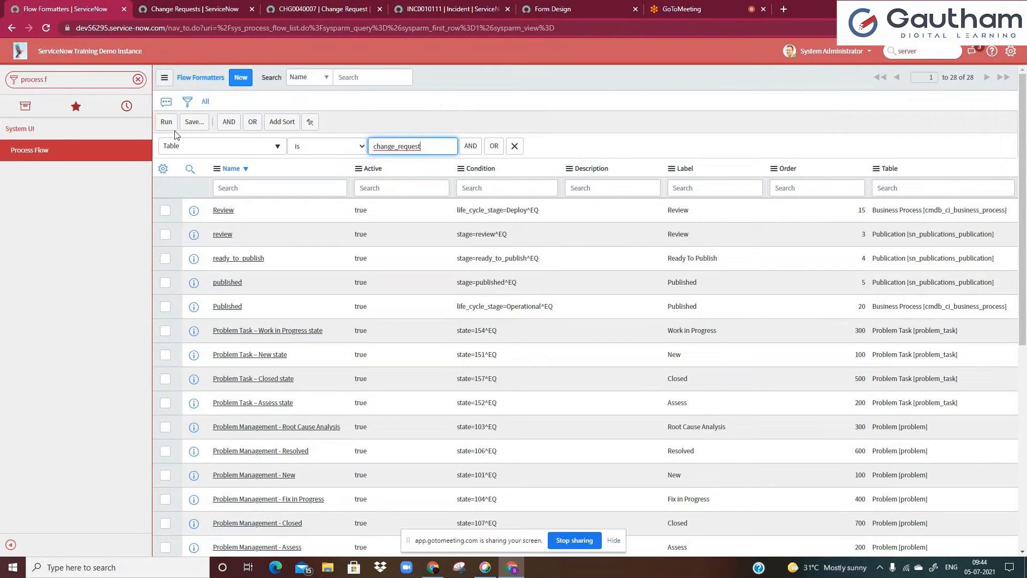
left_click(168, 123)
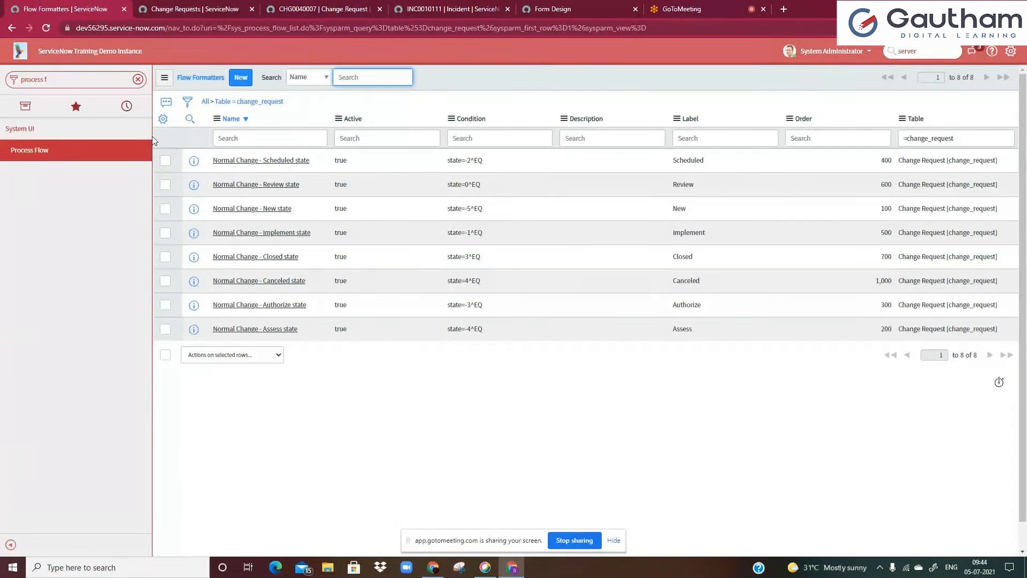
Open the Normal Change - Scheduled state flow formatter in a new tab to review its fields, then return to the list
left_click(228, 139)
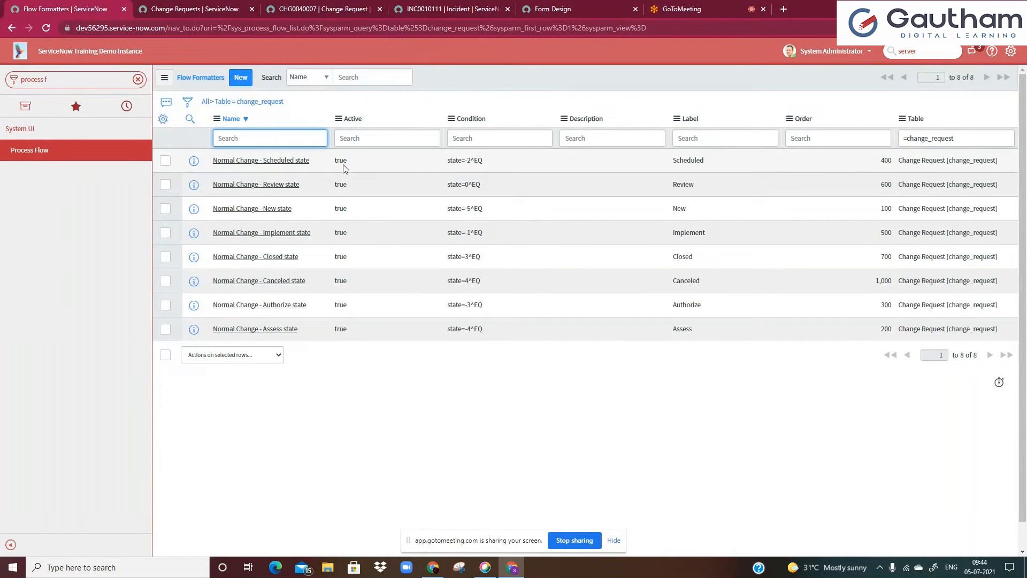
left_click(240, 164, "ctrl")
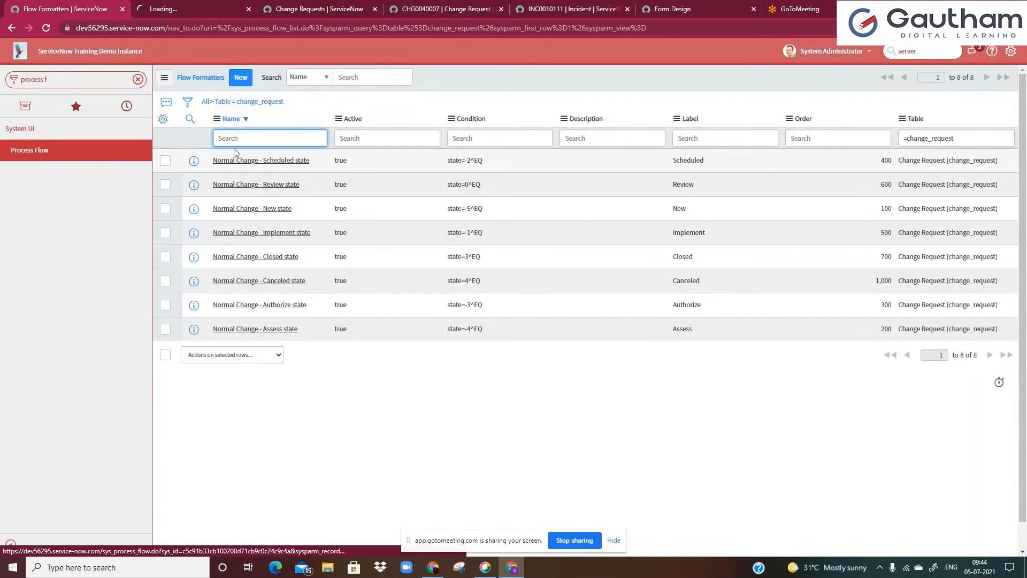
left_click(218, 12)
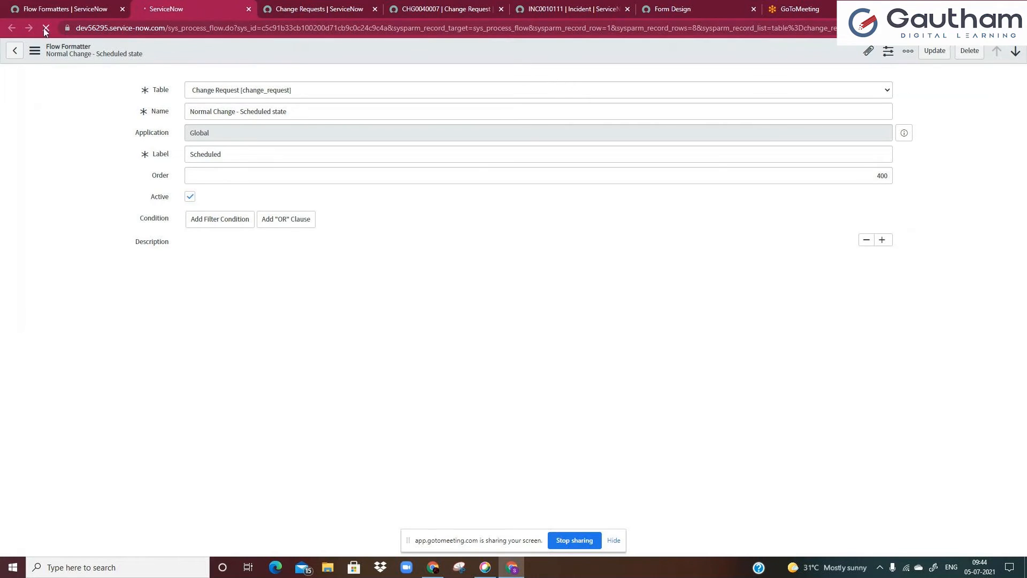
left_click(55, 7)
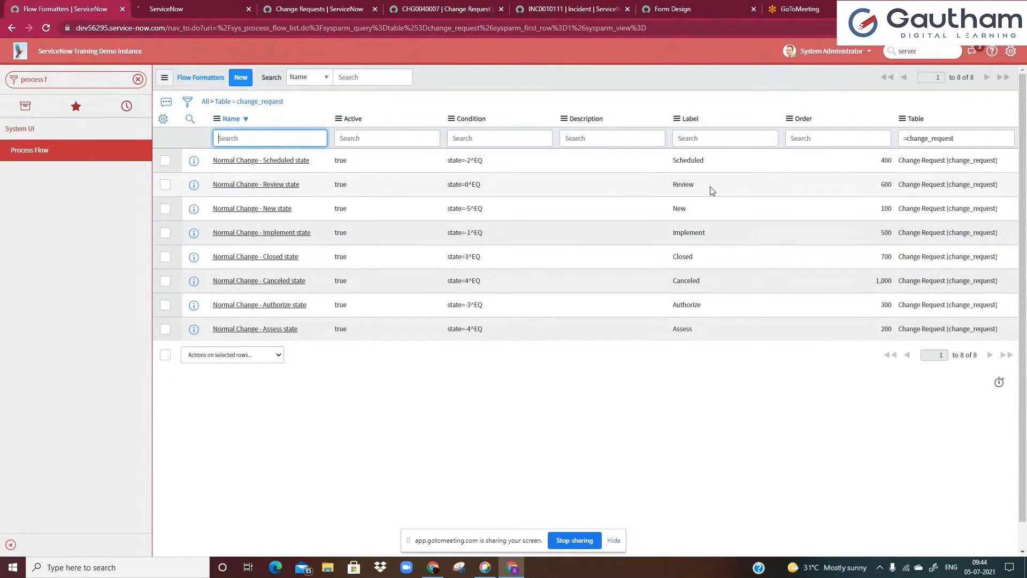
Personalize the list to add all available columns to the flow formatters list
left_click(331, 104)
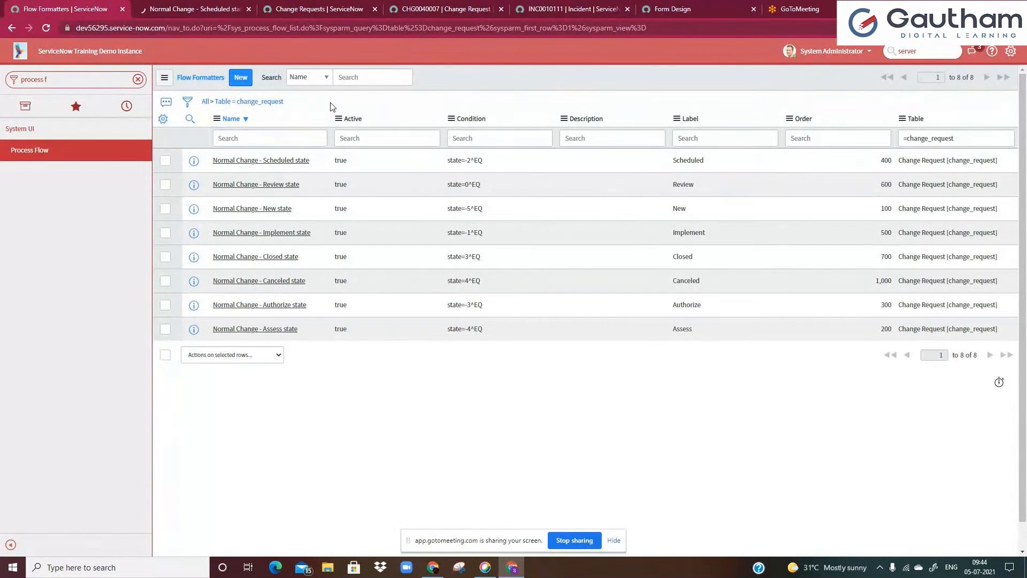
left_click(162, 122)
left_click(492, 176)
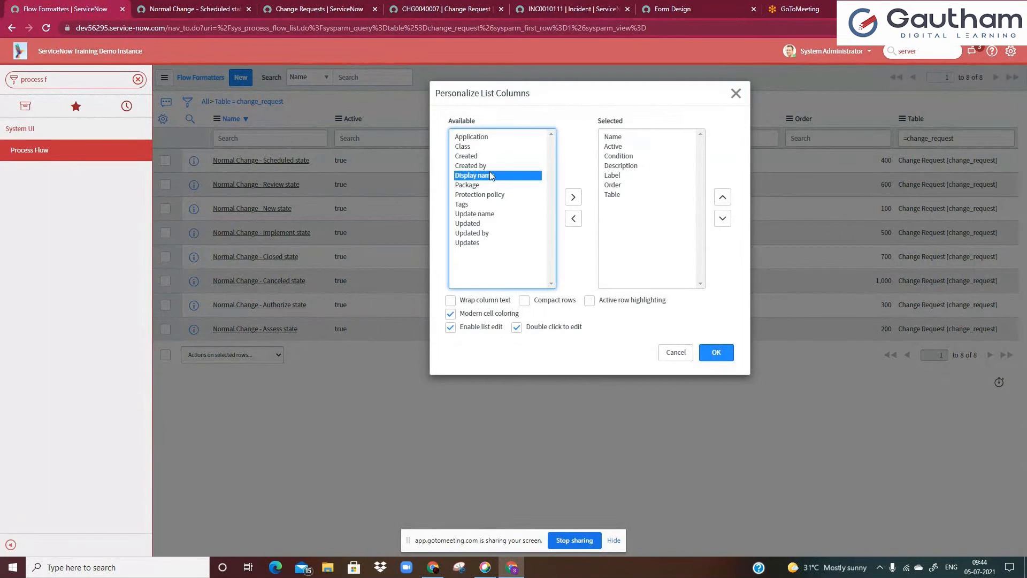
key("ctrl+a")
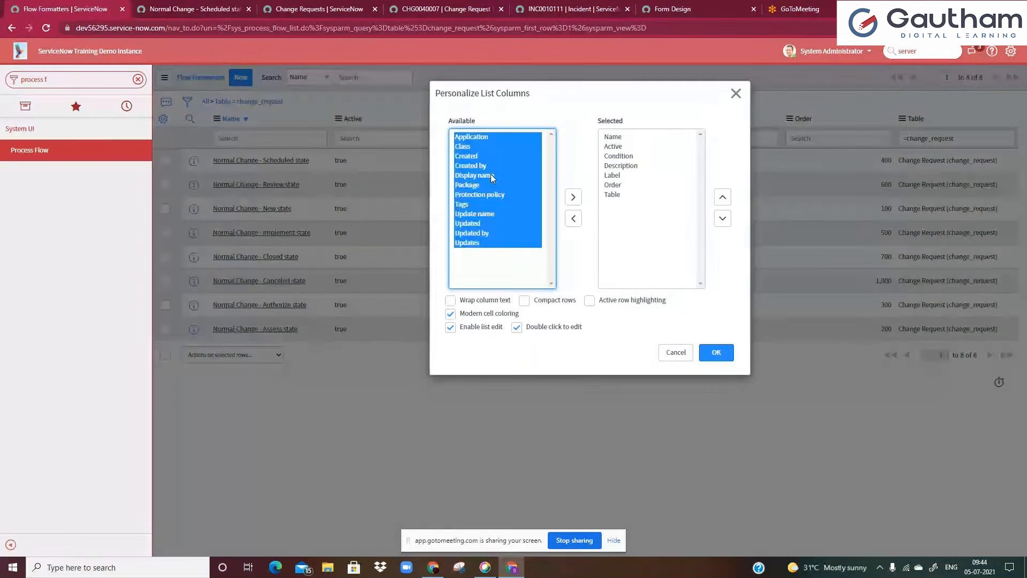
left_click(571, 197)
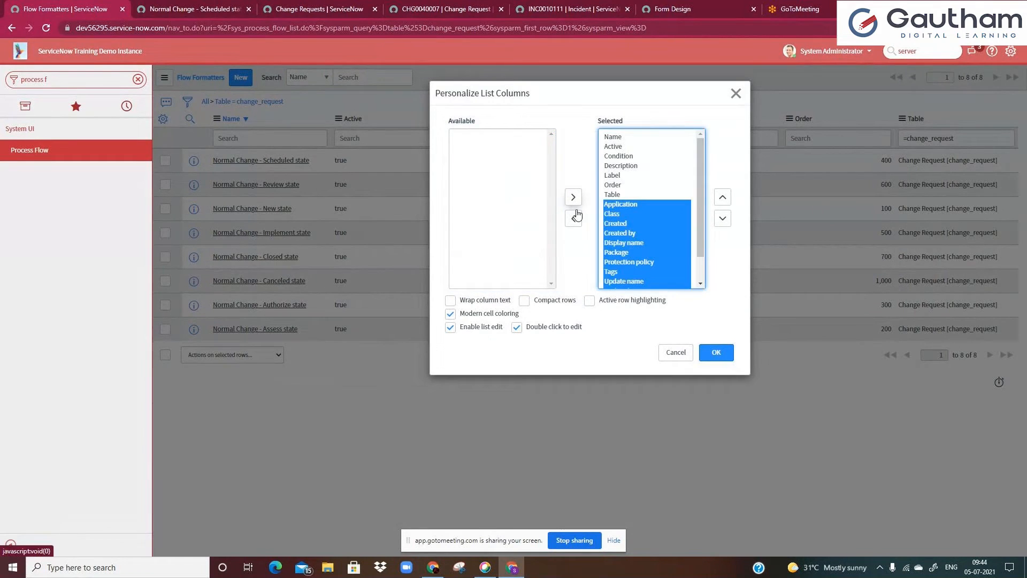
left_click(716, 353)
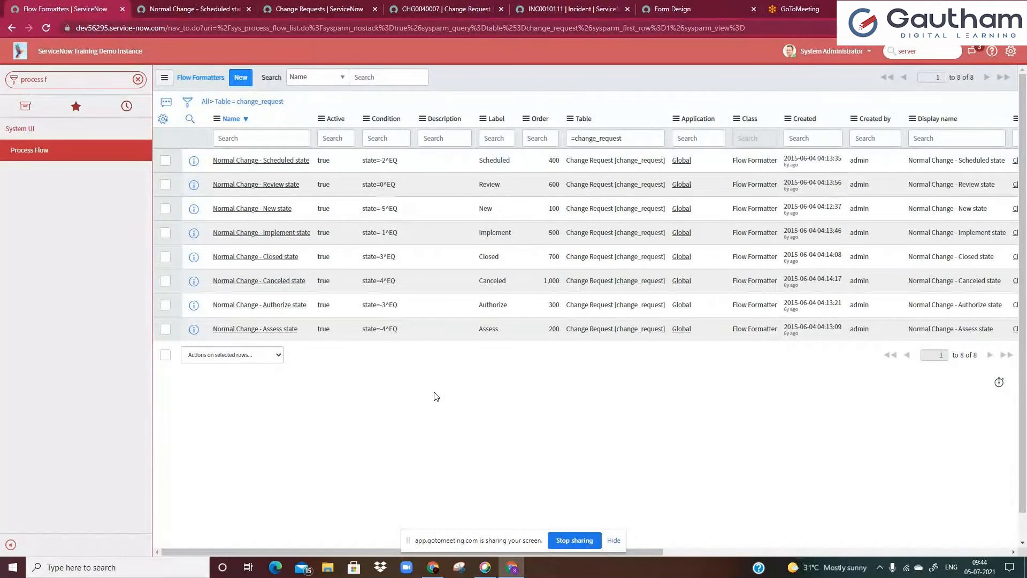
left_click(164, 119)
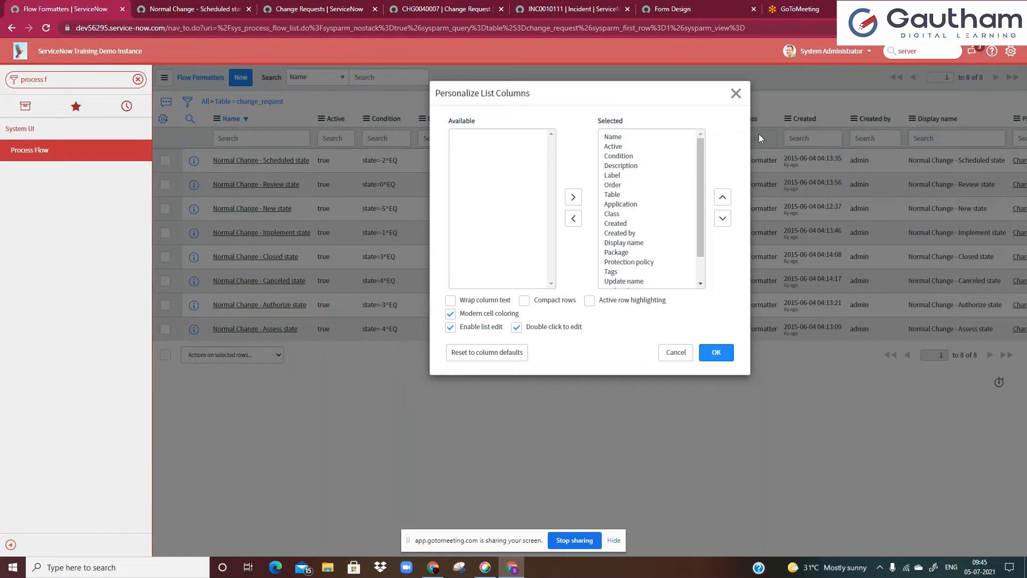
left_click(736, 95)
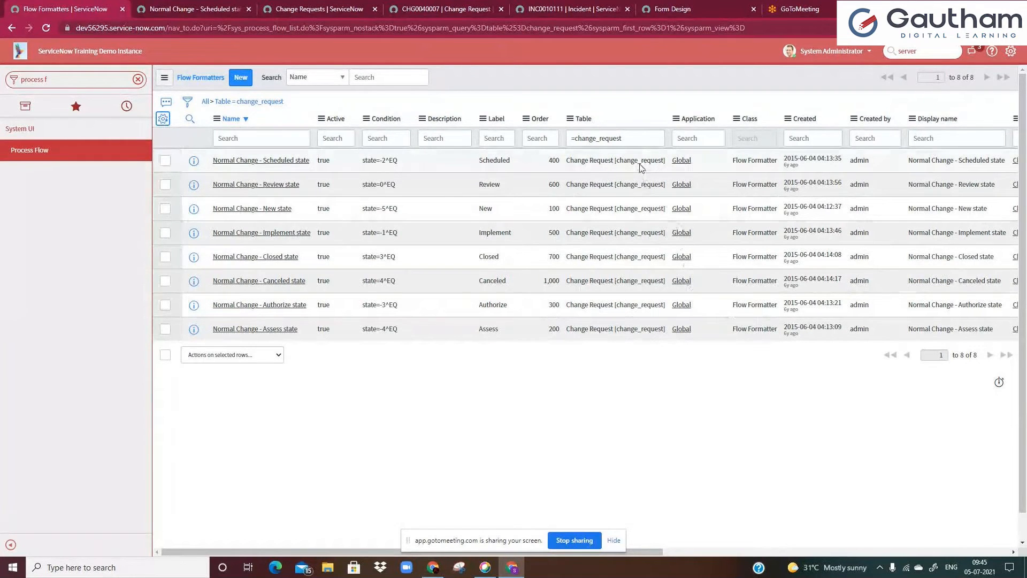
Start a new flow formatter record and set its Table to Incident
left_click(239, 83)
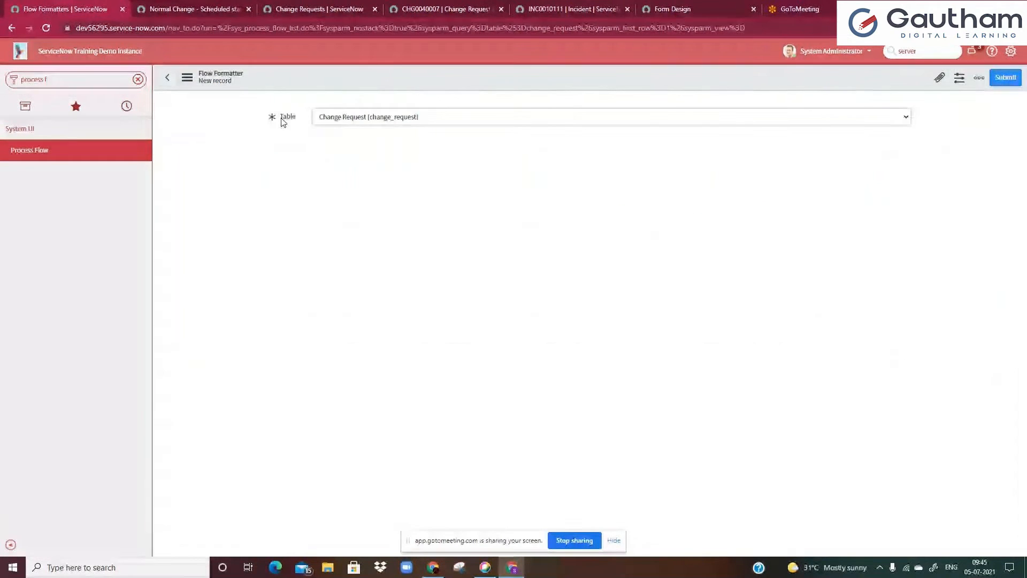
left_click(356, 123)
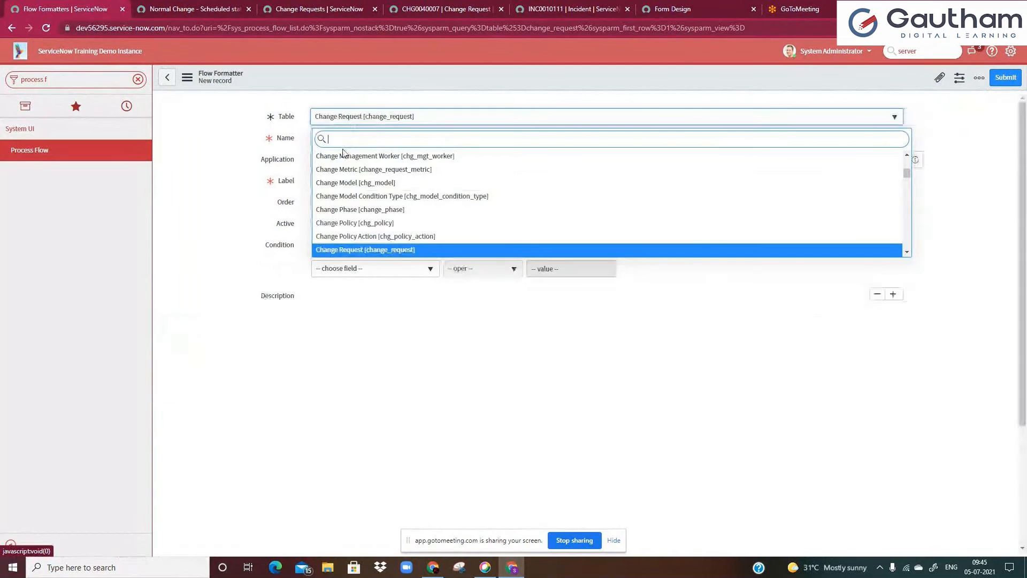
left_click(240, 147)
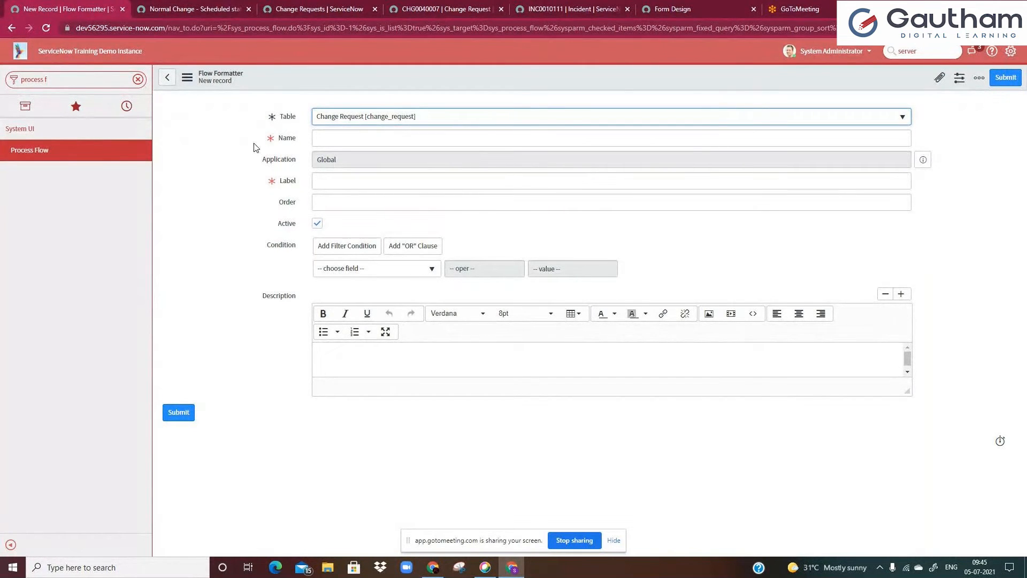
left_click(349, 119)
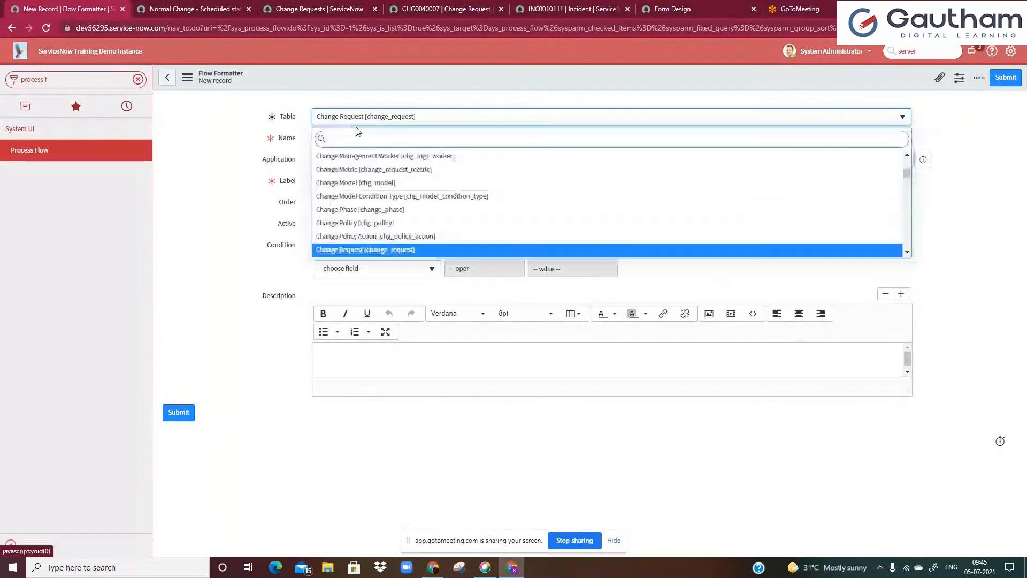
type("incide")
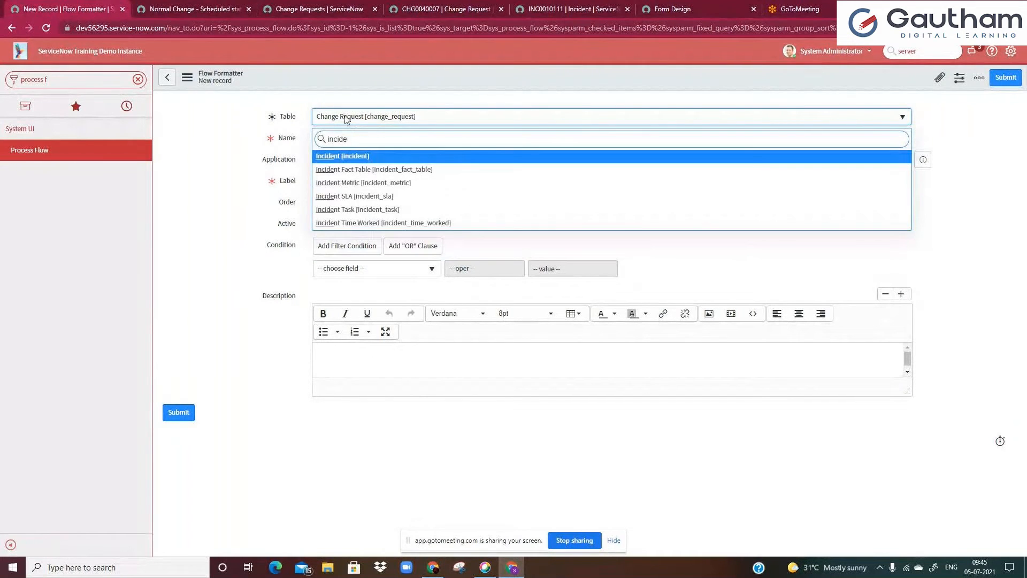
left_click(351, 160)
Set the new formatter's Name and Label both to New
left_click(337, 139)
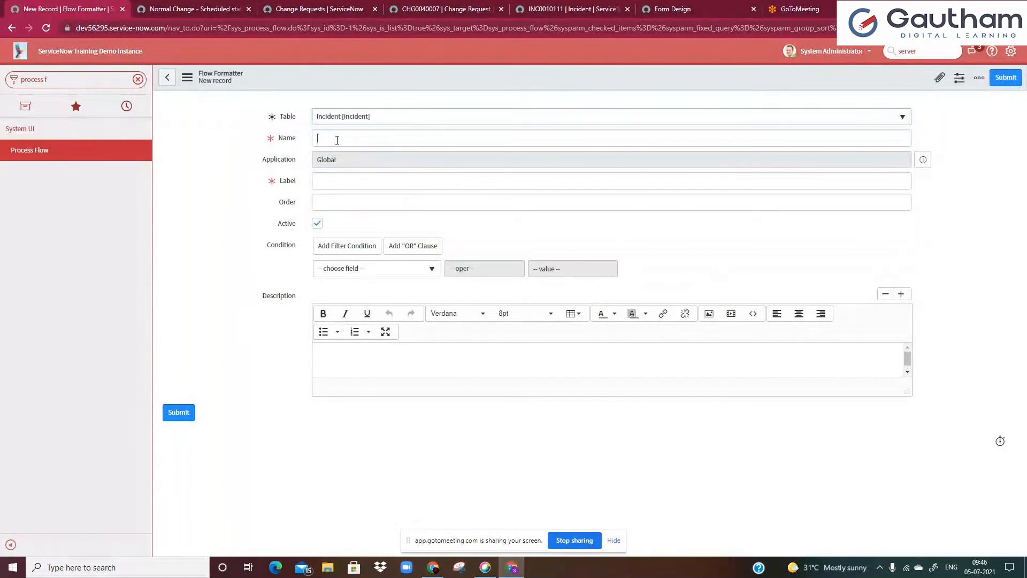
type("New")
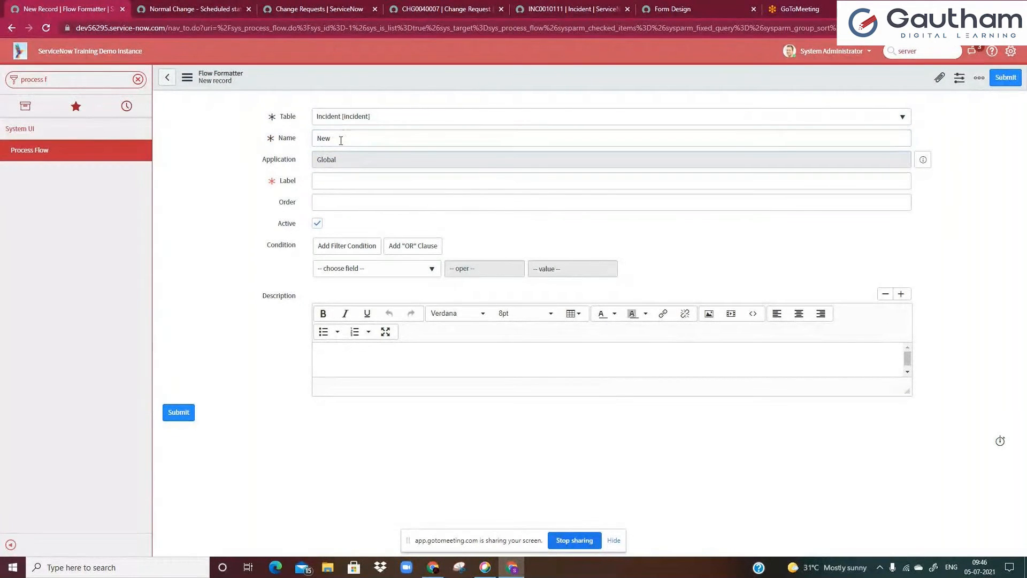
left_click_drag(341, 139, 312, 148)
left_click(324, 139)
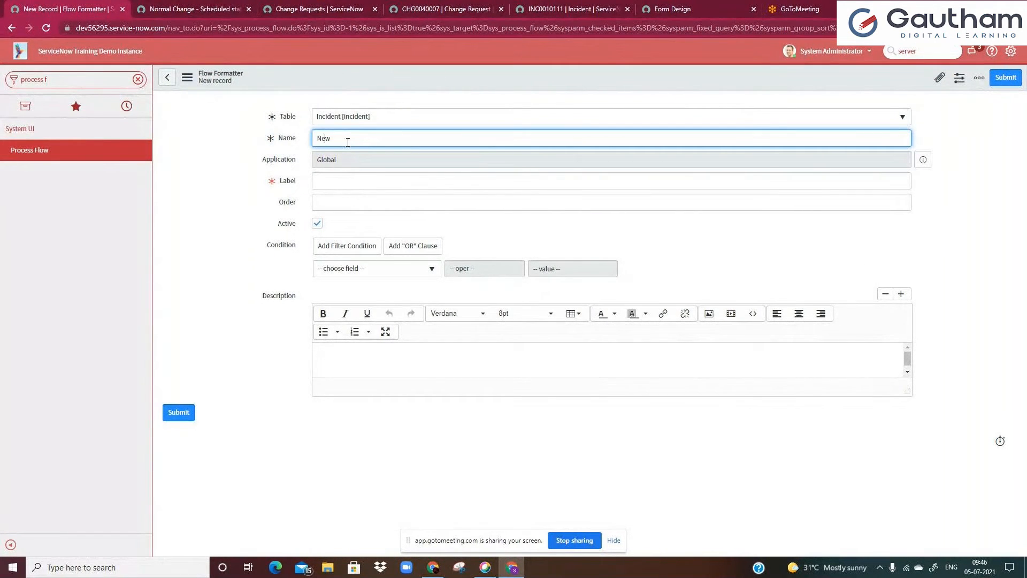
left_click_drag(345, 140, 317, 140)
left_click(322, 139)
left_click(331, 179)
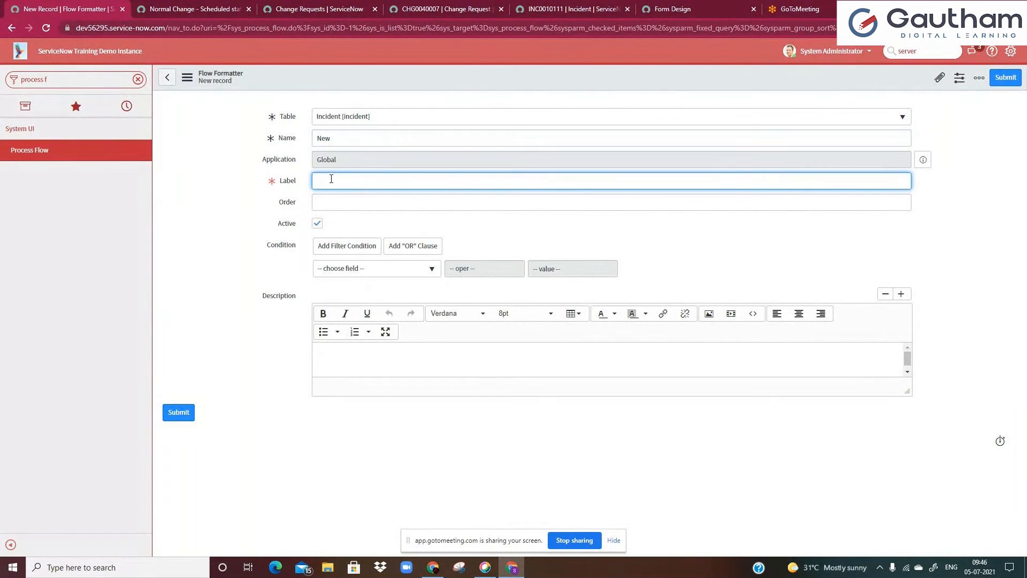
type("New")
left_click(292, 206)
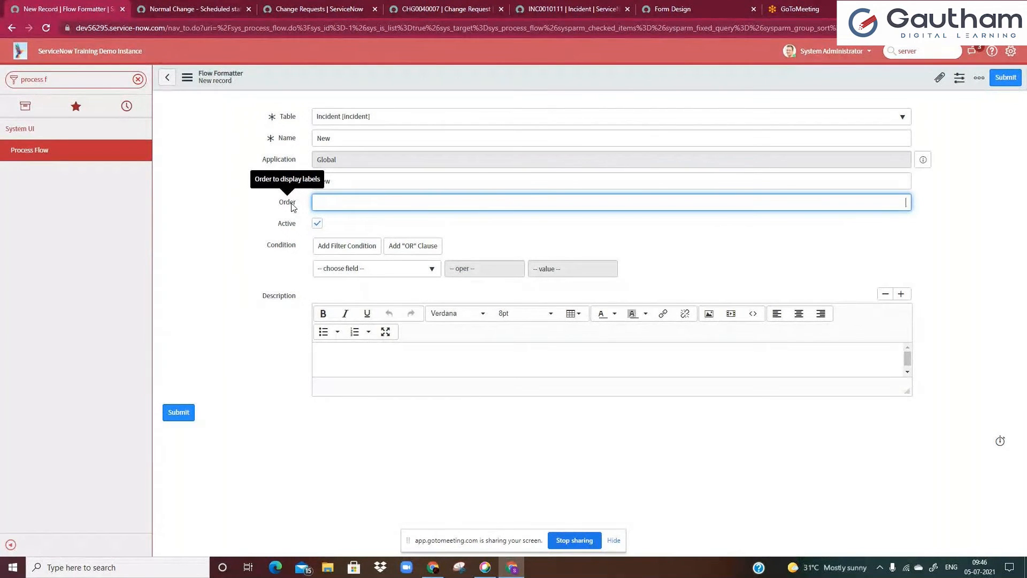
Set the new formatter's Order to 10
left_click(440, 6)
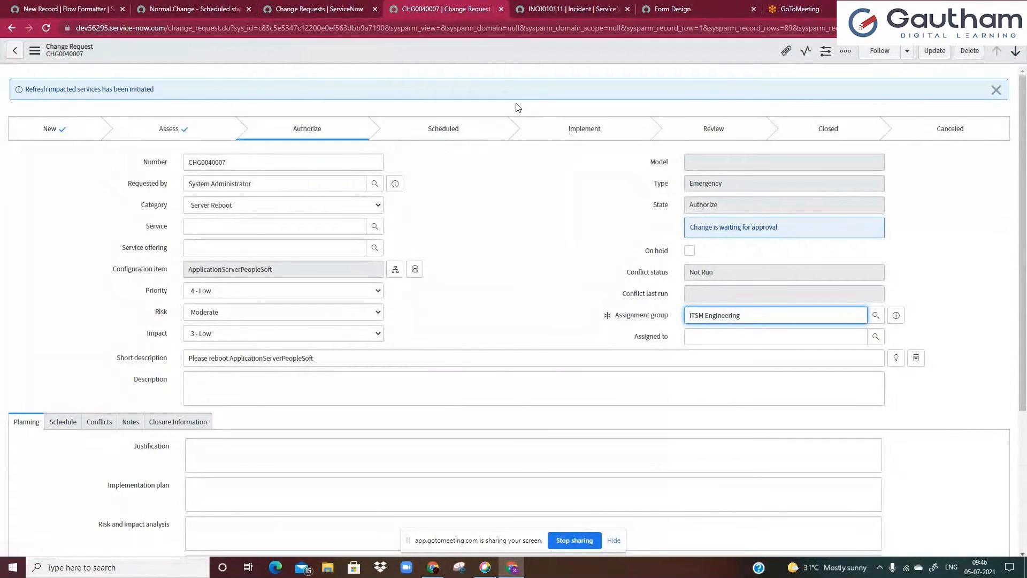
left_click(64, 7)
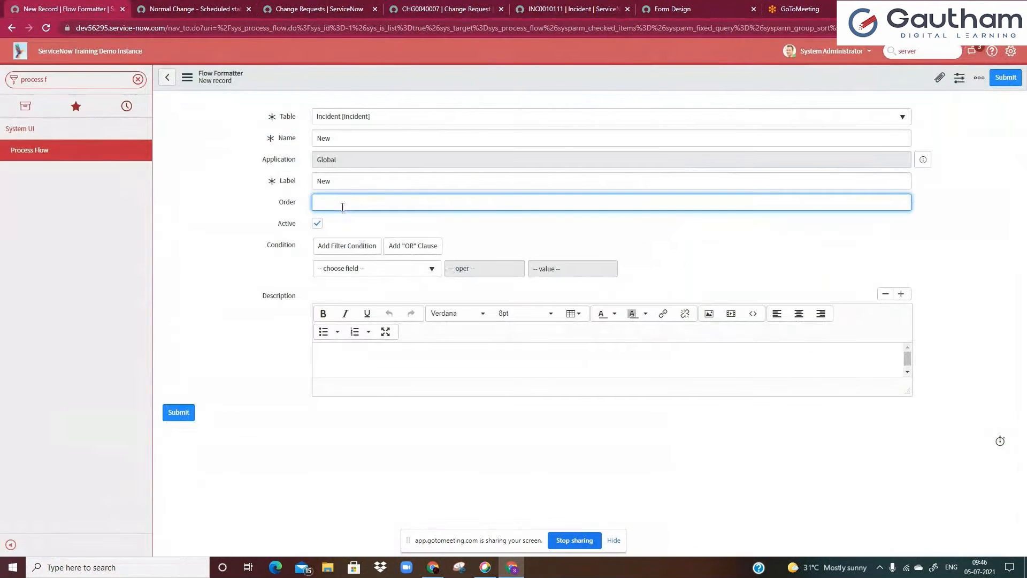
type("100")
double_click(343, 207)
type("10")
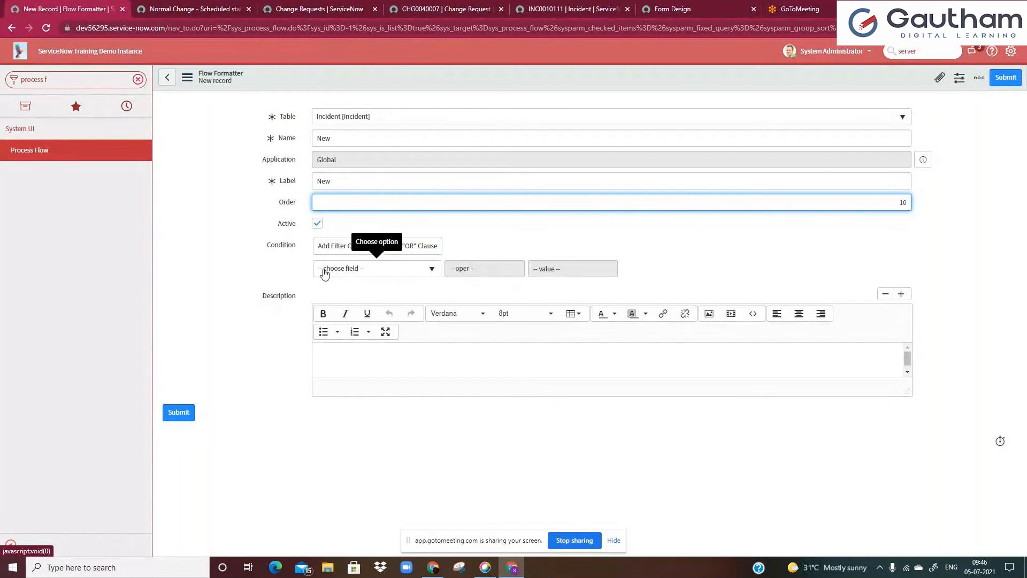
Add a condition to the new formatter so it applies when State is New, checking the incident's State options
double_click(328, 183)
left_click(351, 271)
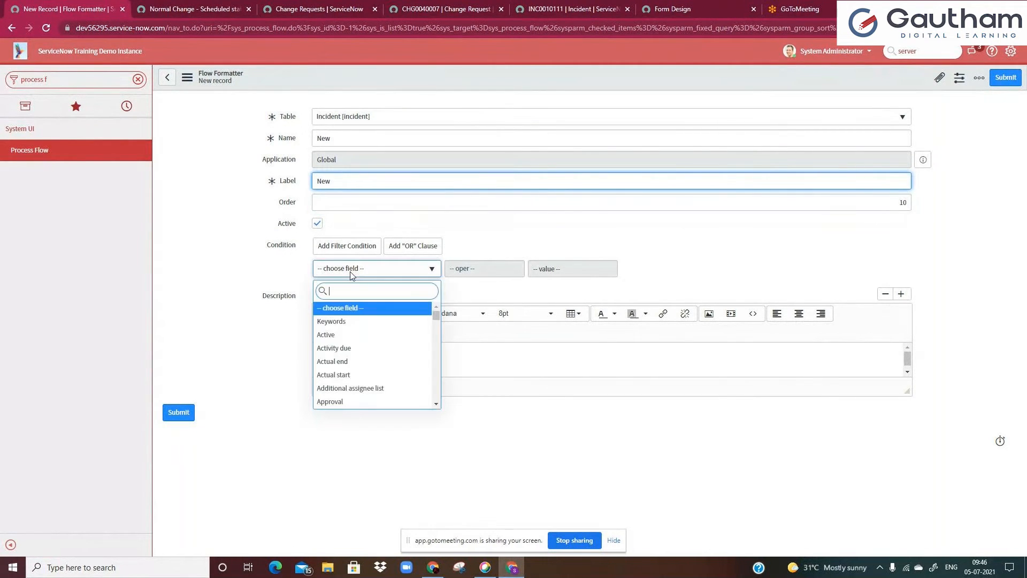
type("stat")
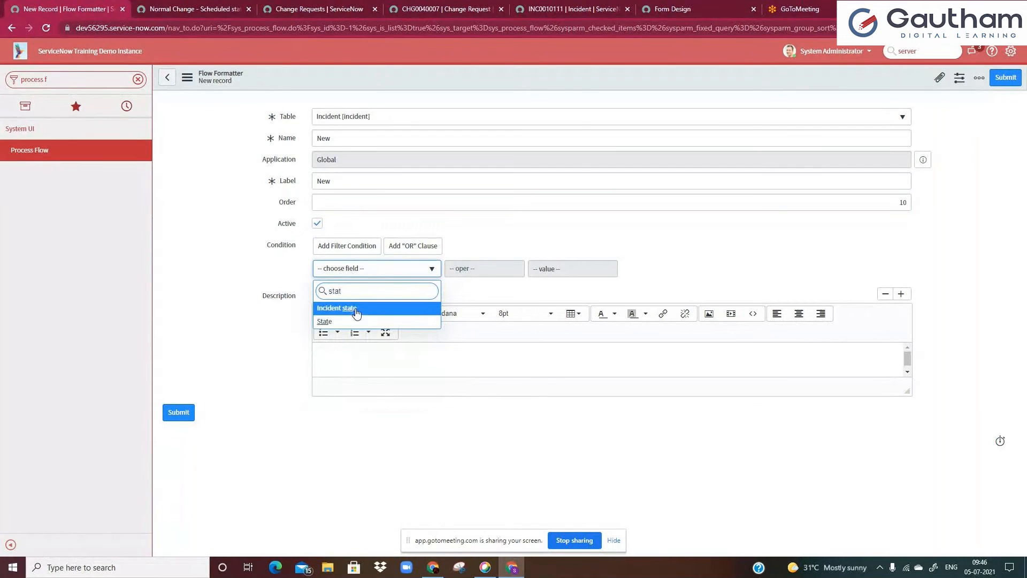
left_click(445, 9)
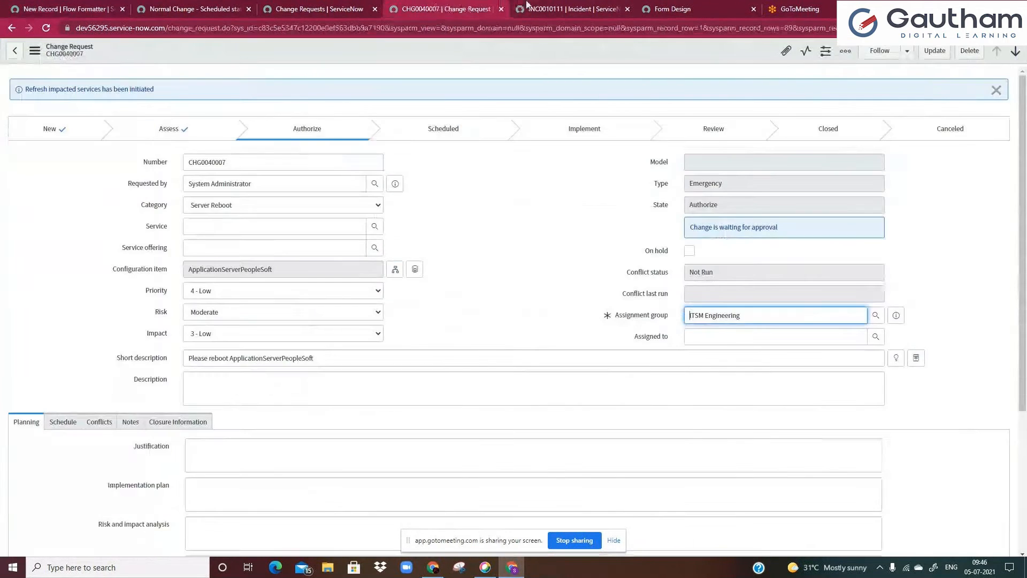
left_click(572, 9)
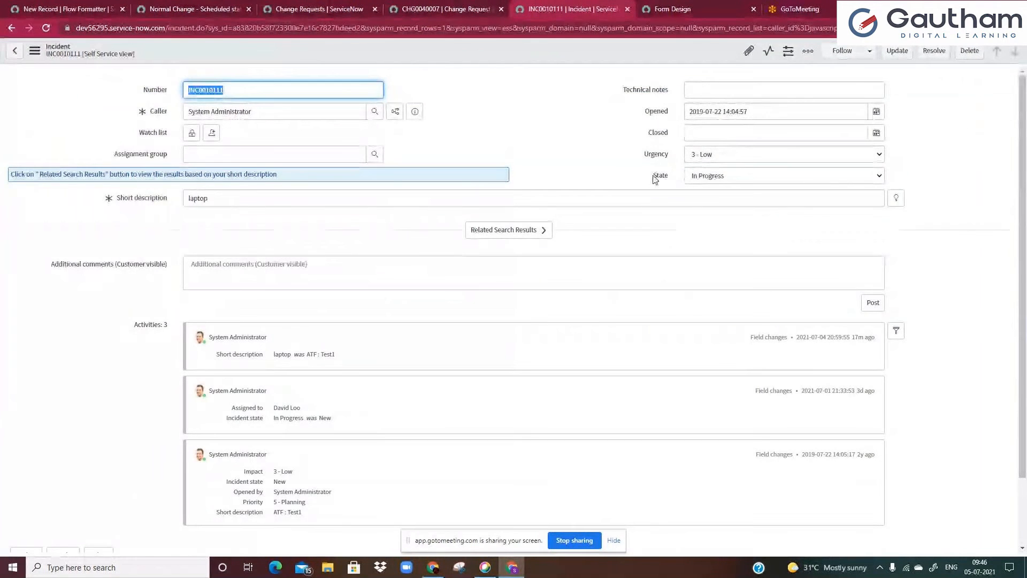
left_click(64, 9)
left_click(570, 269)
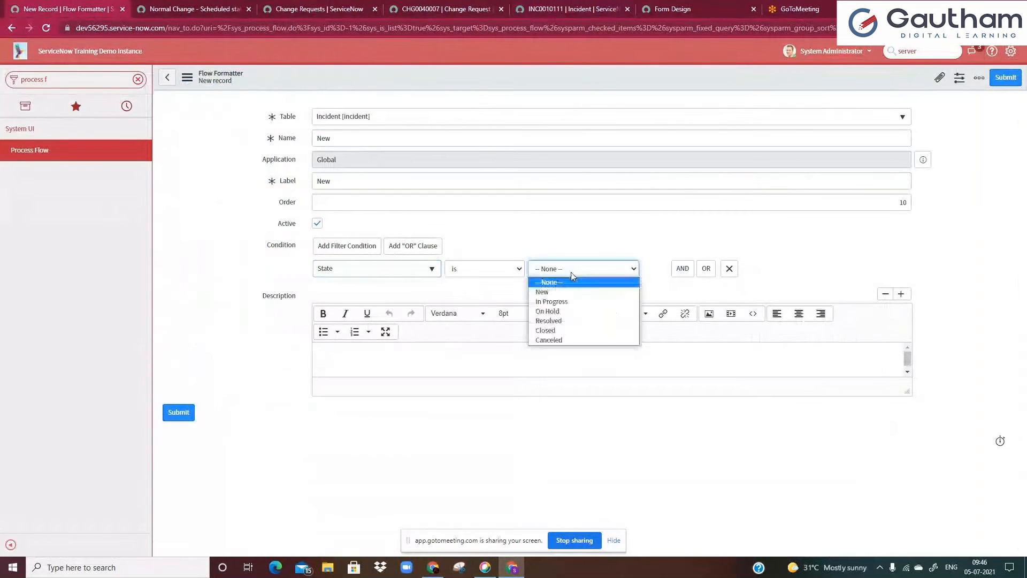
left_click(551, 292)
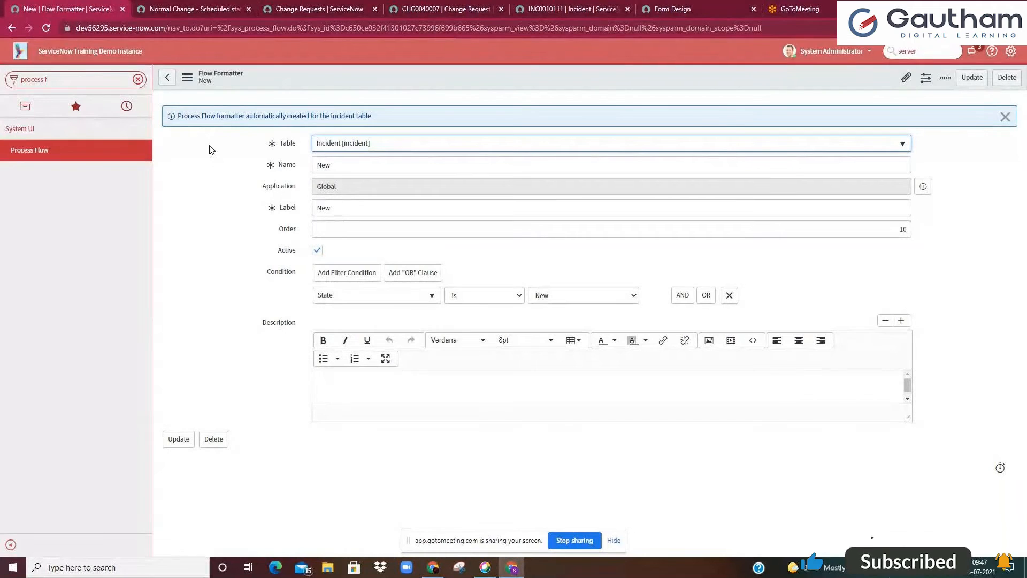
In Form Design, switch to the Incident table, place the Process Flow formatter at the top of the form and save
left_click_drag(194, 115, 371, 116)
left_click(372, 116)
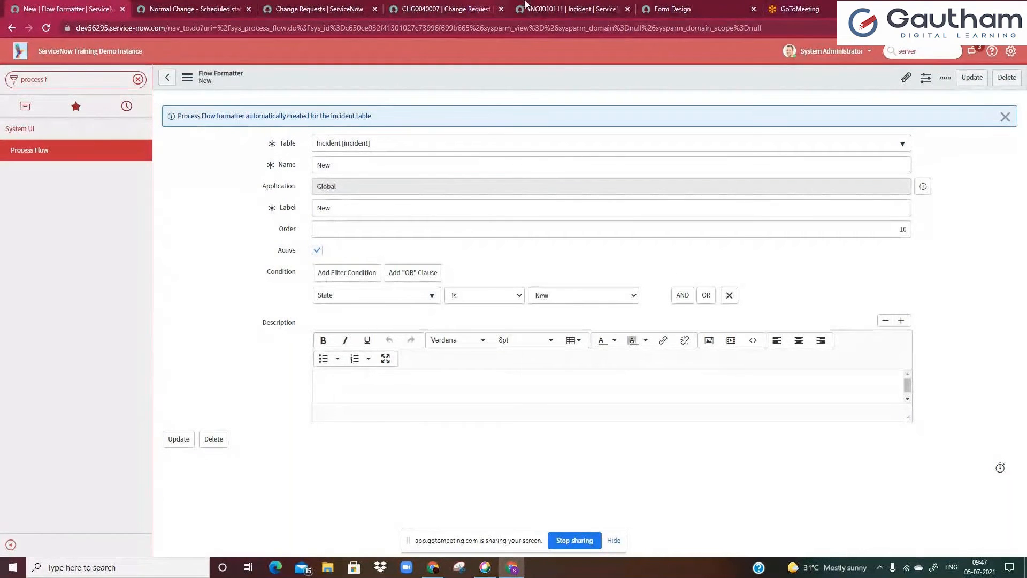
left_click(706, 6)
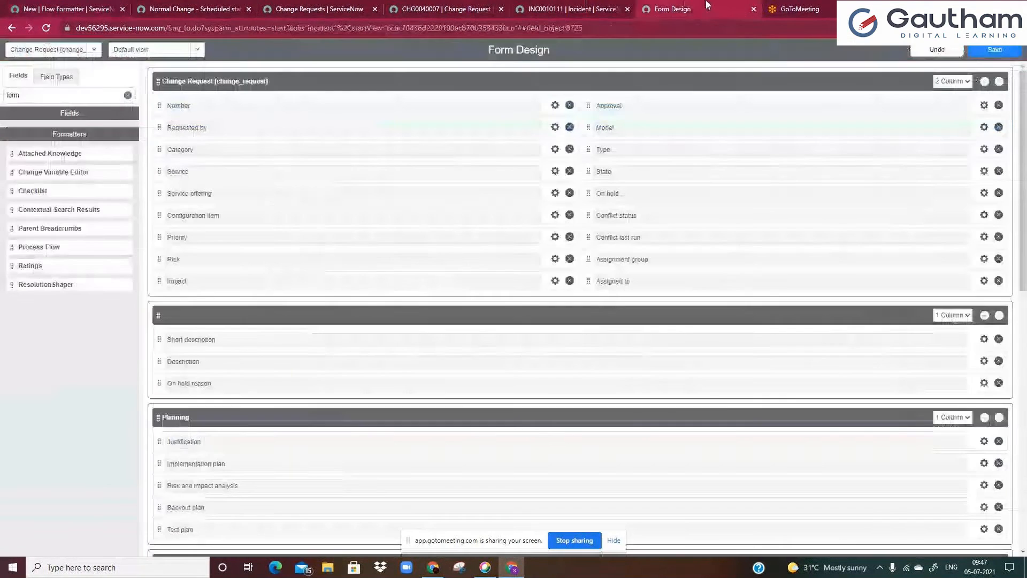
left_click(94, 49)
type("inci")
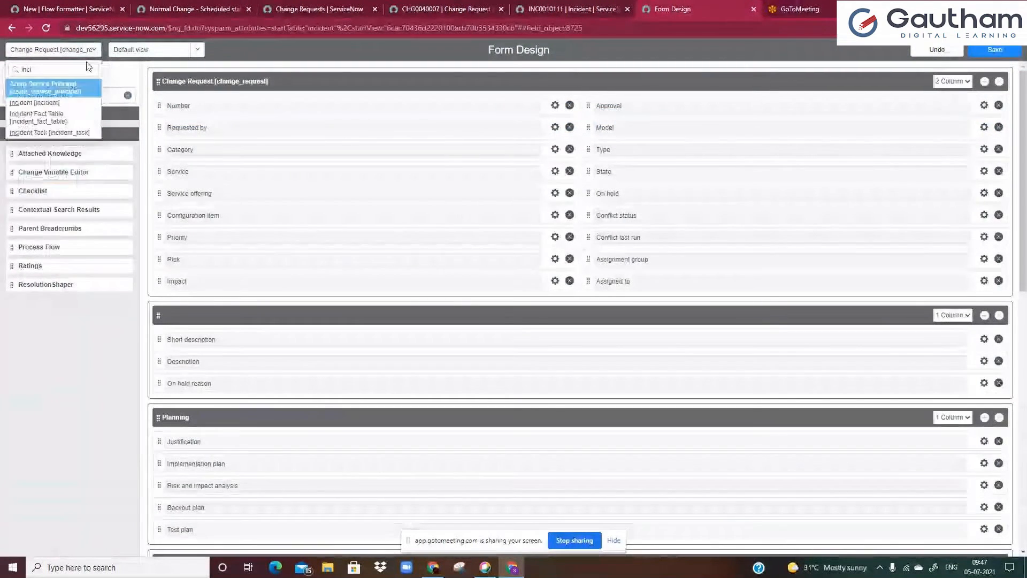
left_click(66, 103)
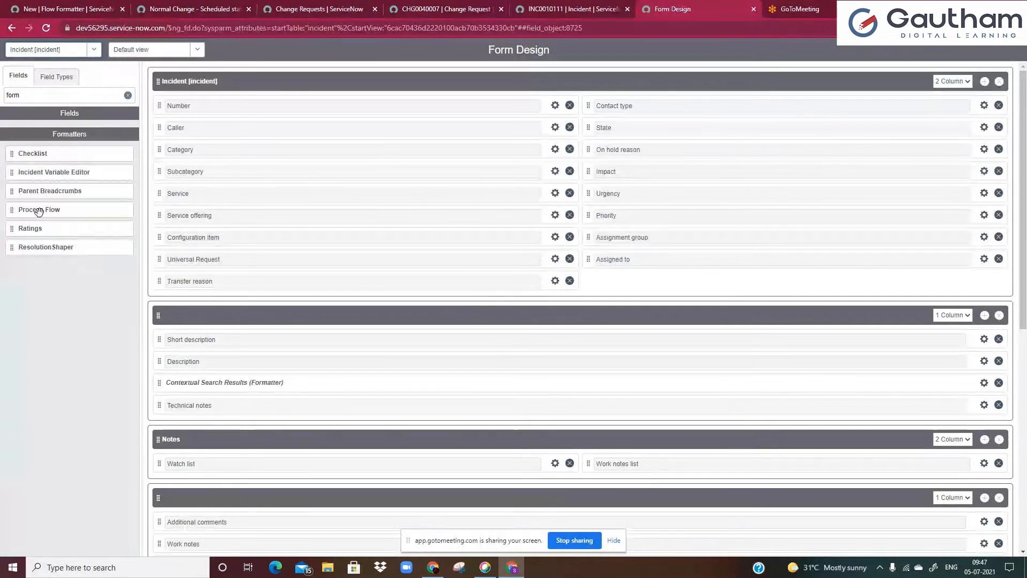
left_click_drag(39, 211, 205, 102)
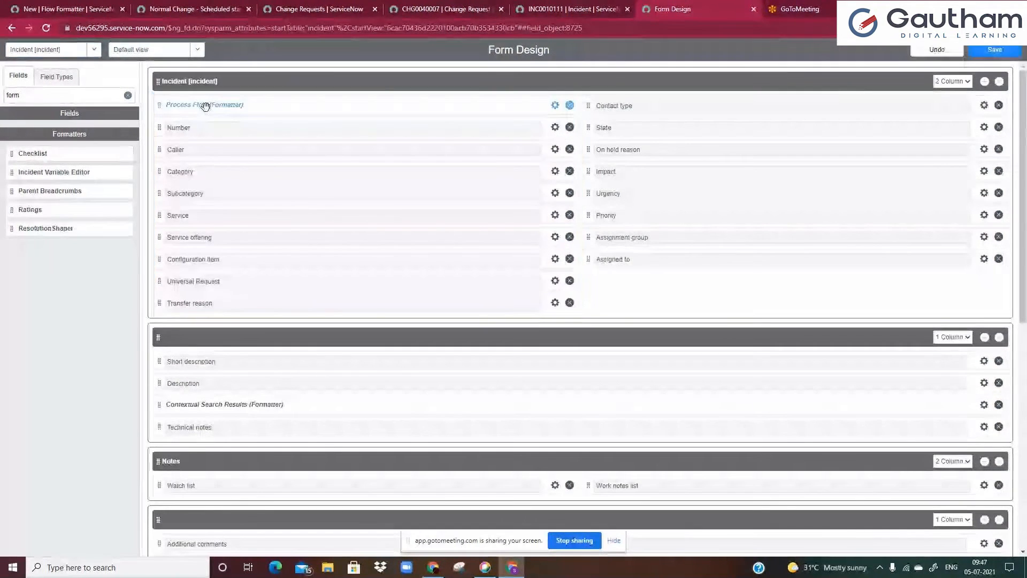
left_click(1002, 50)
Reload the incident record and try changing its State to check whether the process flow appears
left_click(572, 9)
left_click(576, 27)
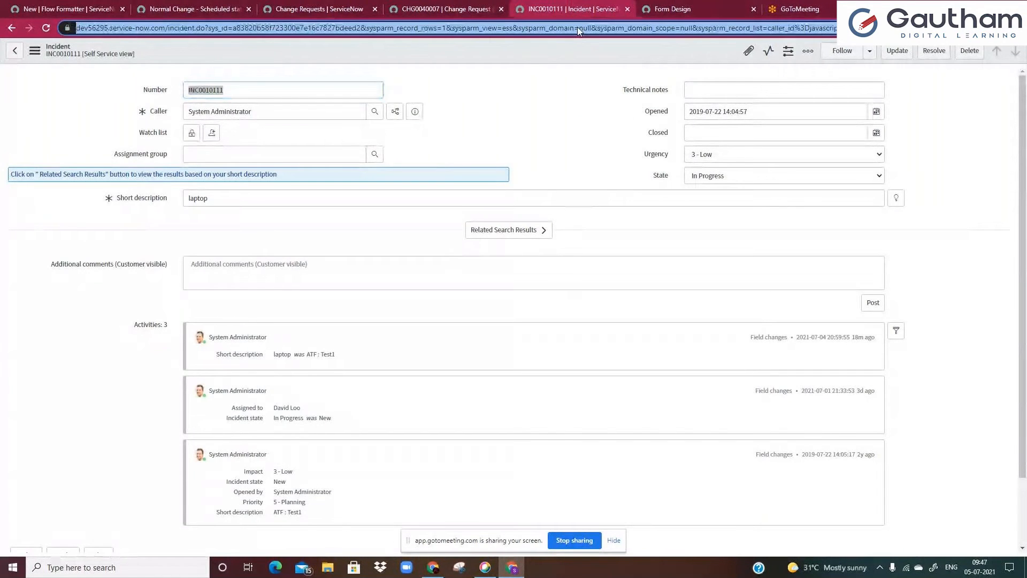
key("Return")
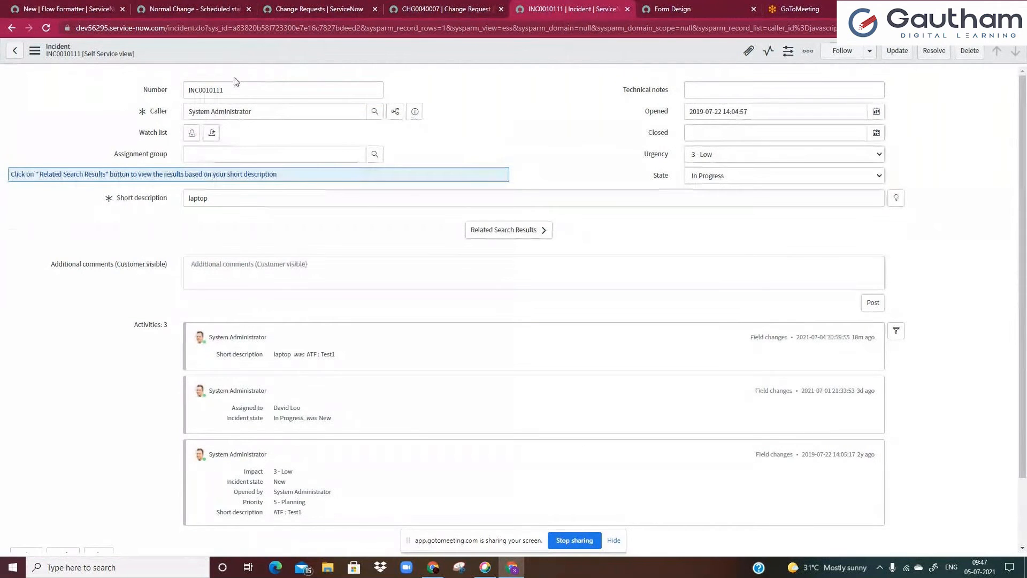
left_click(707, 175)
left_click(701, 185)
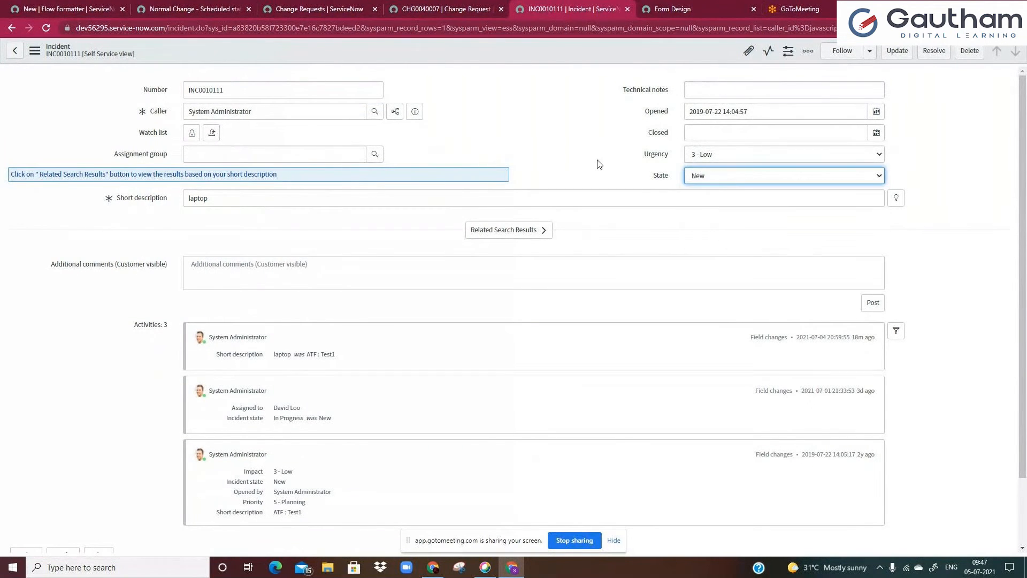
left_click(585, 135)
right_click(536, 54)
left_click(554, 65)
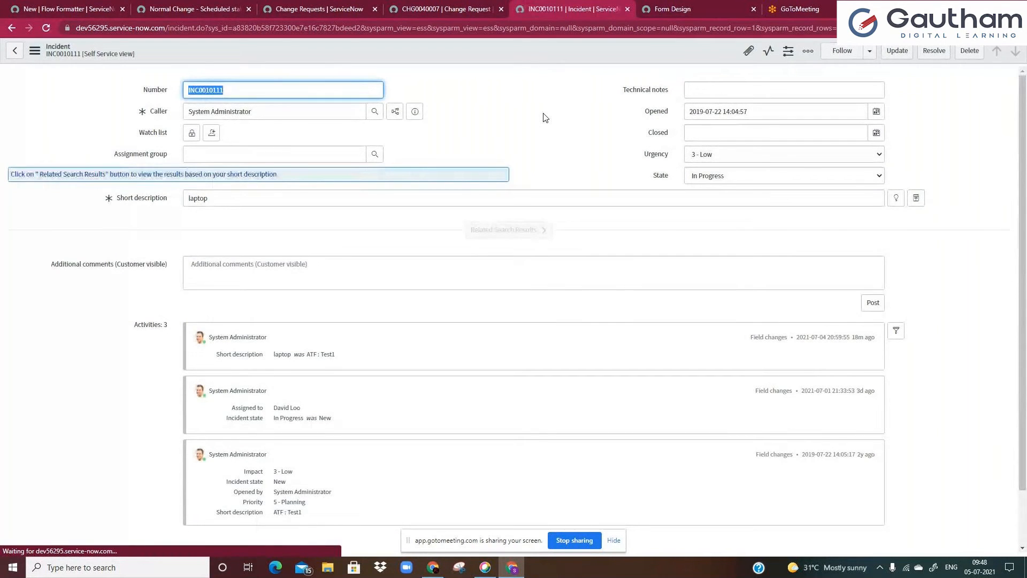
left_click(543, 113)
Review the open change formatter, change request and form design tabs, then reload the flow formatter form
left_click(731, 6)
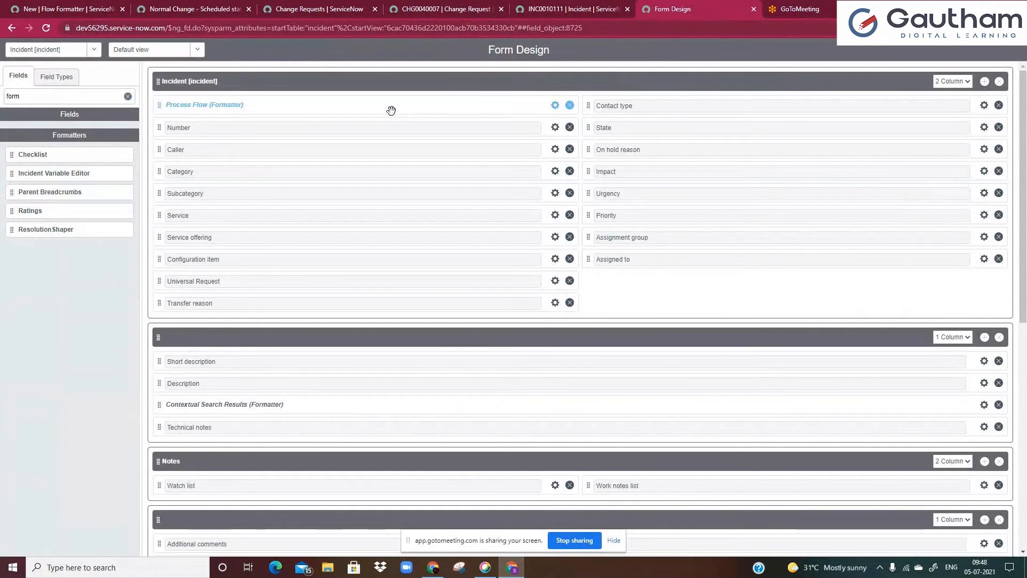
left_click(163, 8)
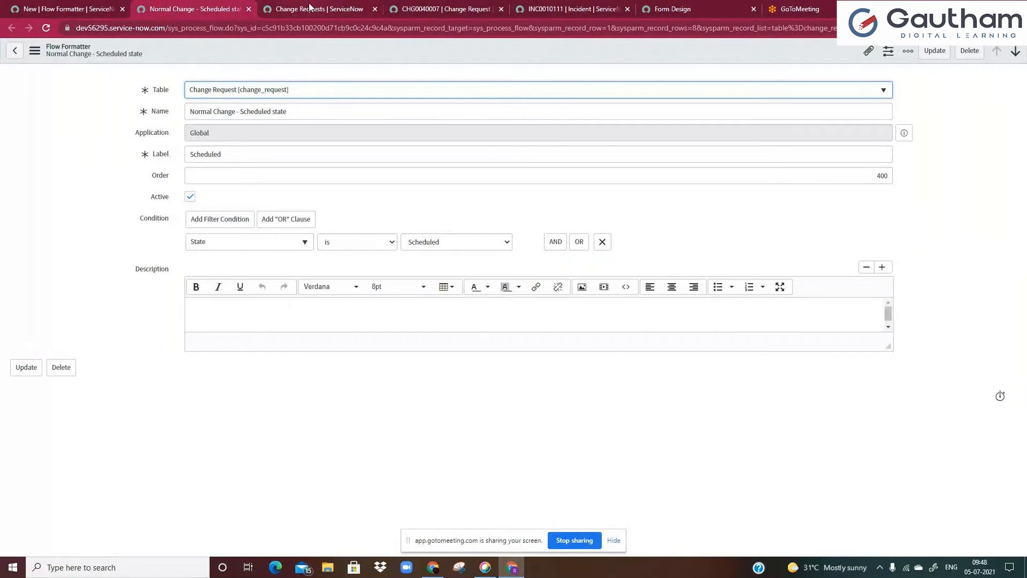
left_click(291, 9)
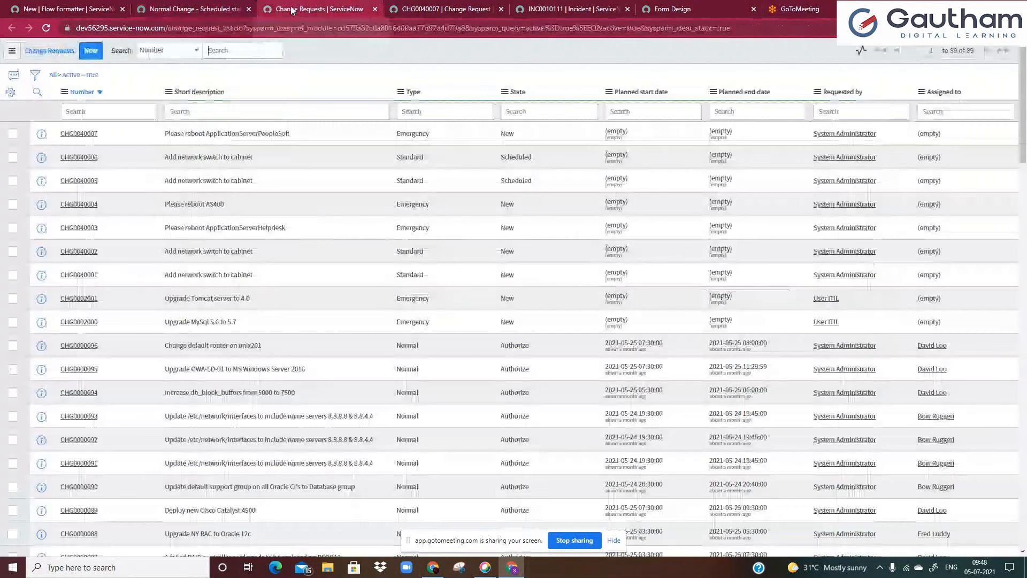
left_click(419, 5)
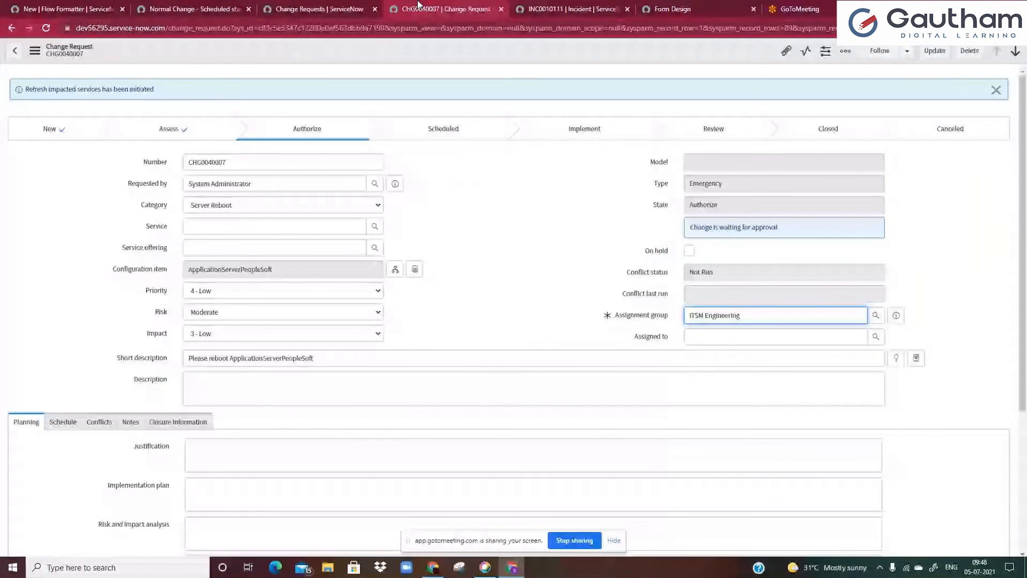
left_click(62, 9)
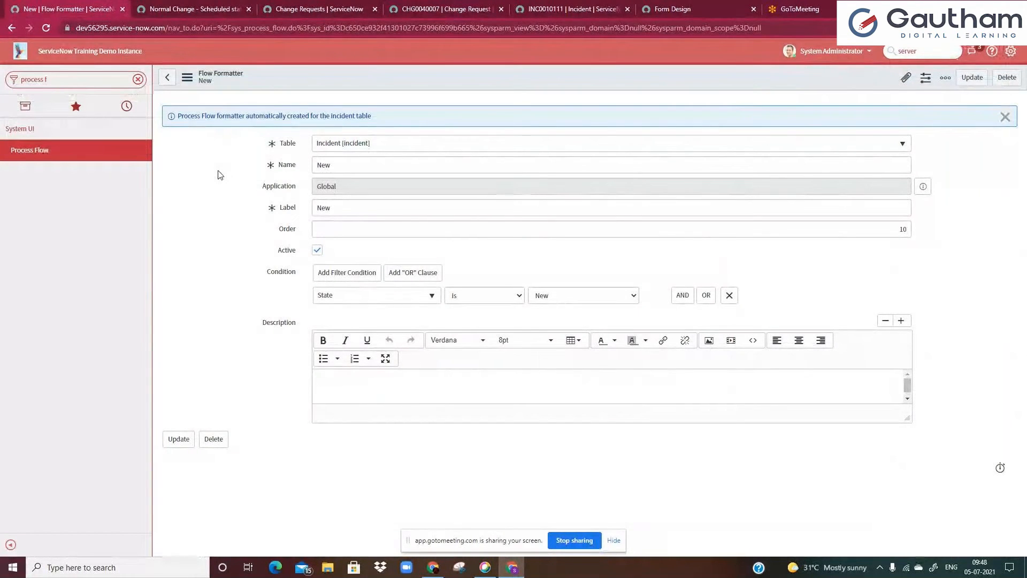
right_click(278, 75)
left_click(296, 79)
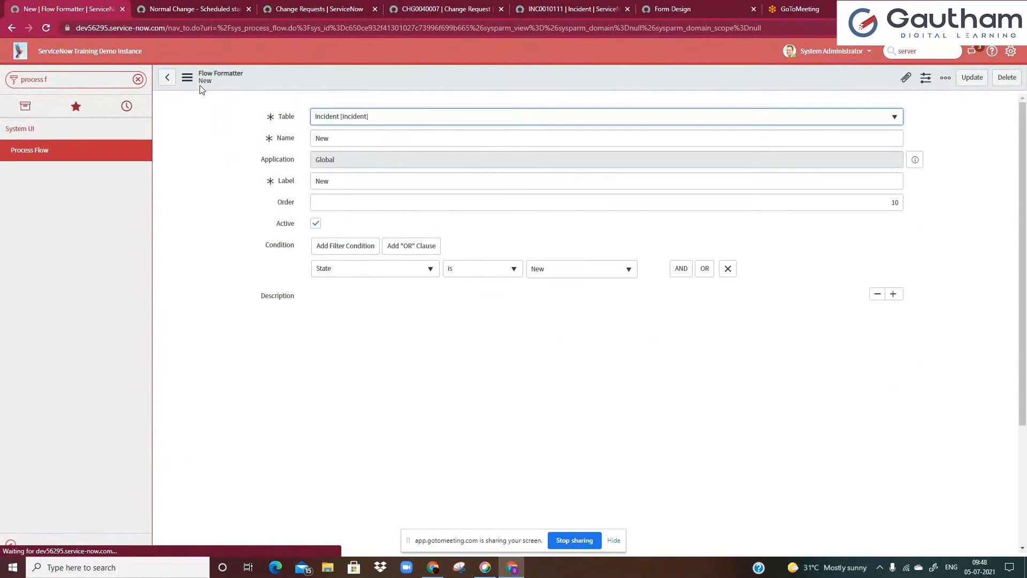
Check the incident's State options and set the formatter's Name to In Progress
left_click(539, 5)
left_click(707, 176)
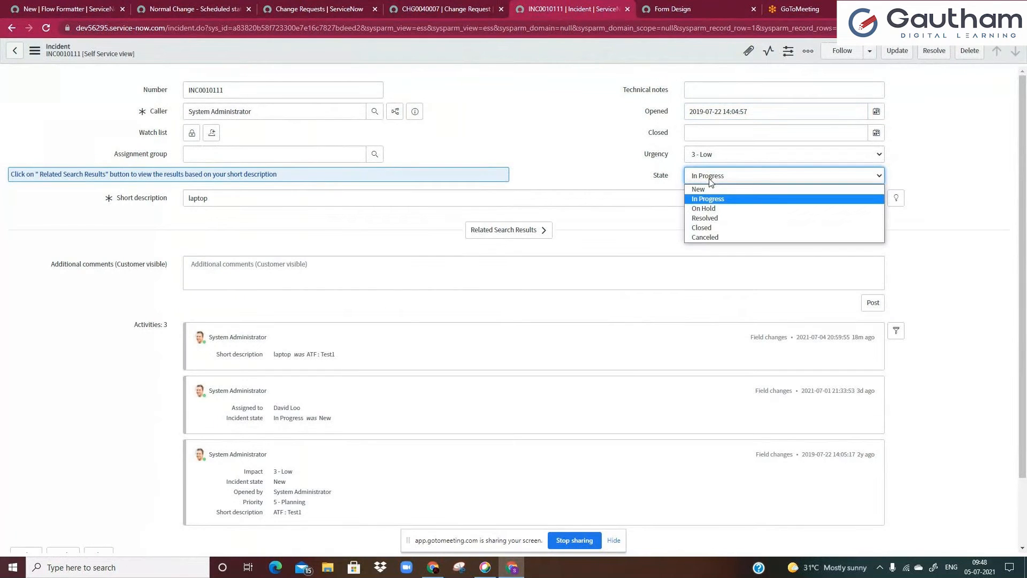
left_click(582, 159)
left_click(70, 9)
left_click(337, 138)
double_click(337, 139)
key("BackSpace")
type("In Progress")
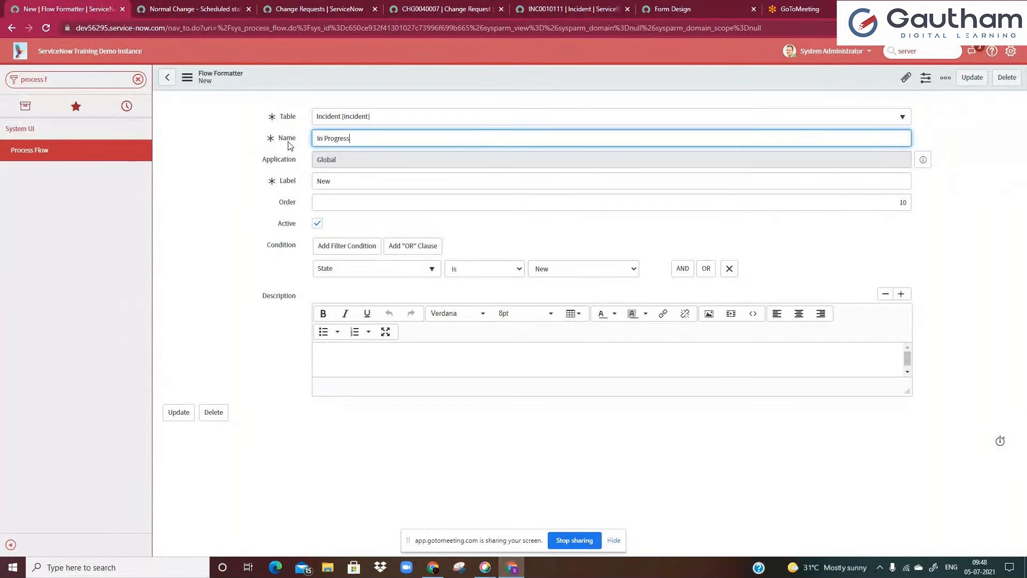
Set the condition's State value to In Progress and insert the formatter as a new record
left_click(546, 270)
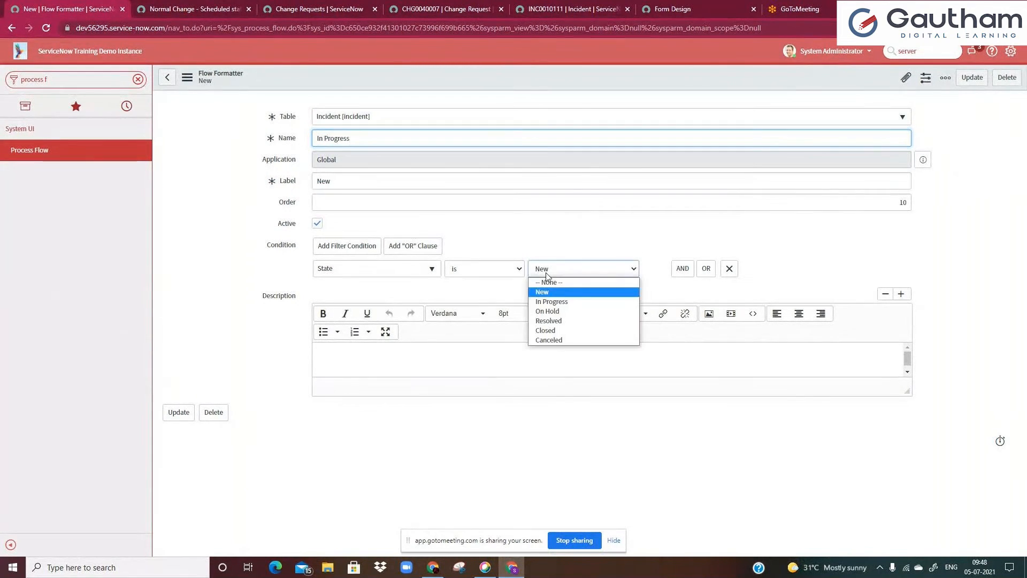
left_click(552, 301)
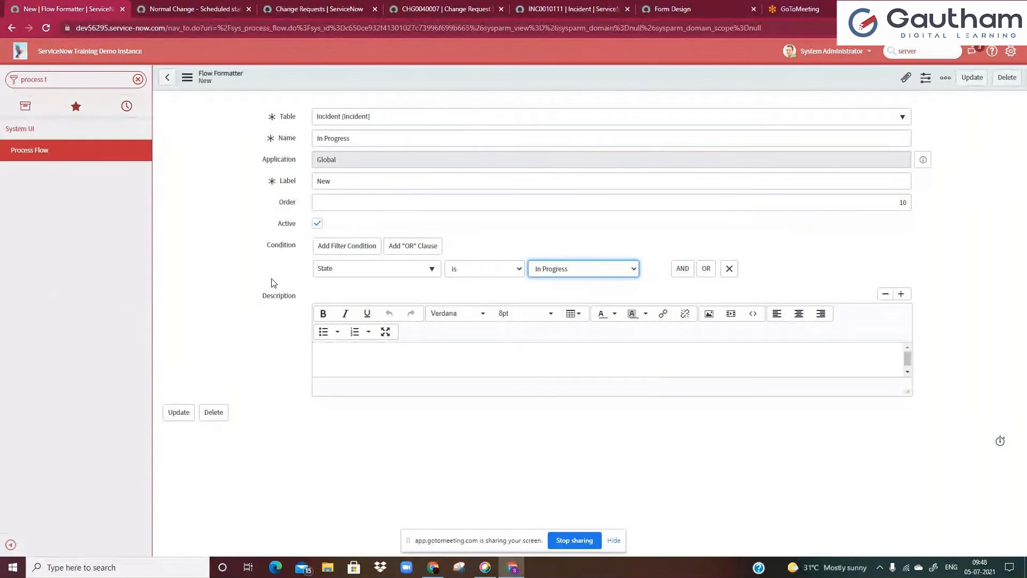
right_click(282, 77)
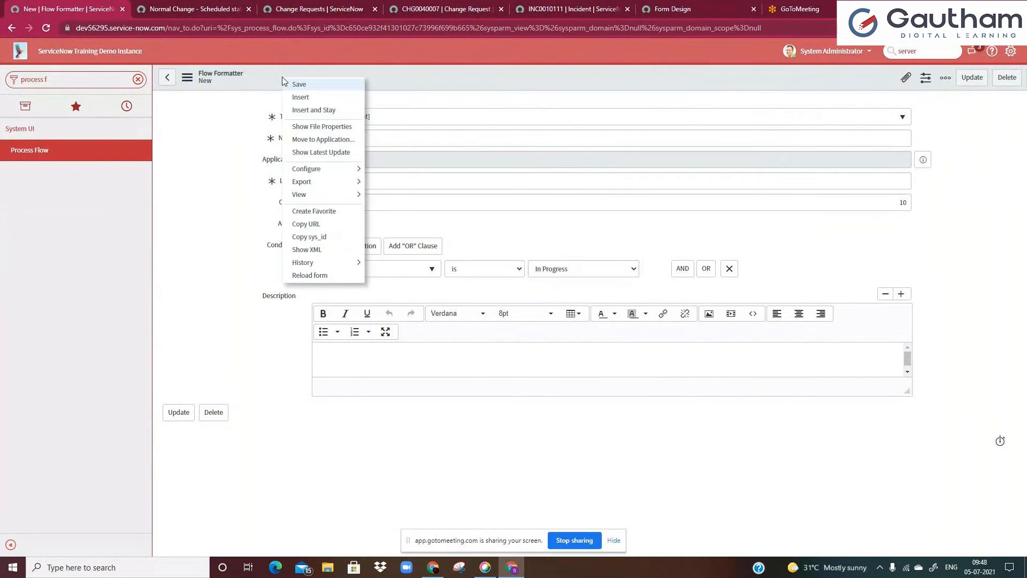
left_click(316, 110)
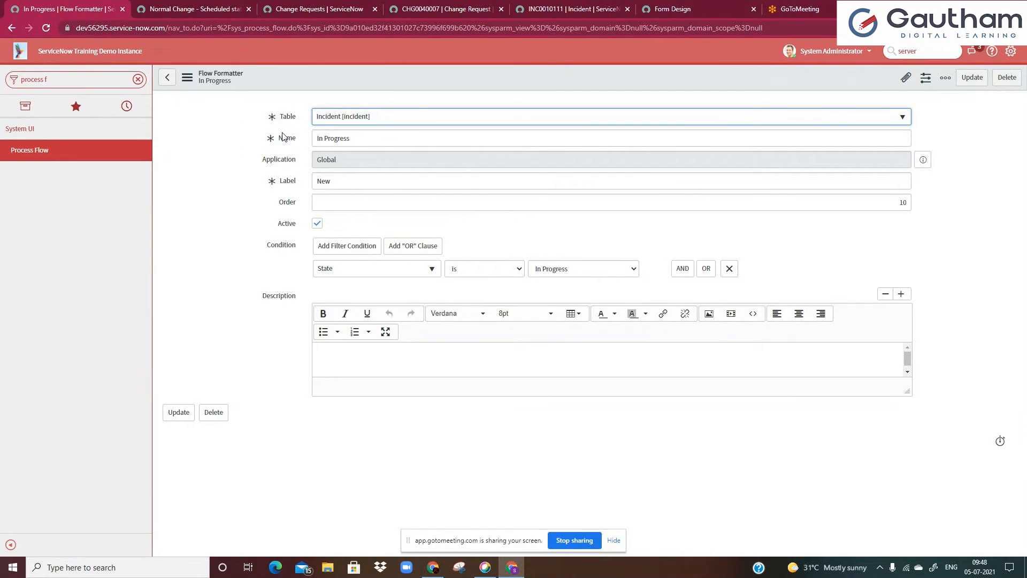
Set the new formatter's Label to In Progress and save it
double_click(337, 180)
type("In")
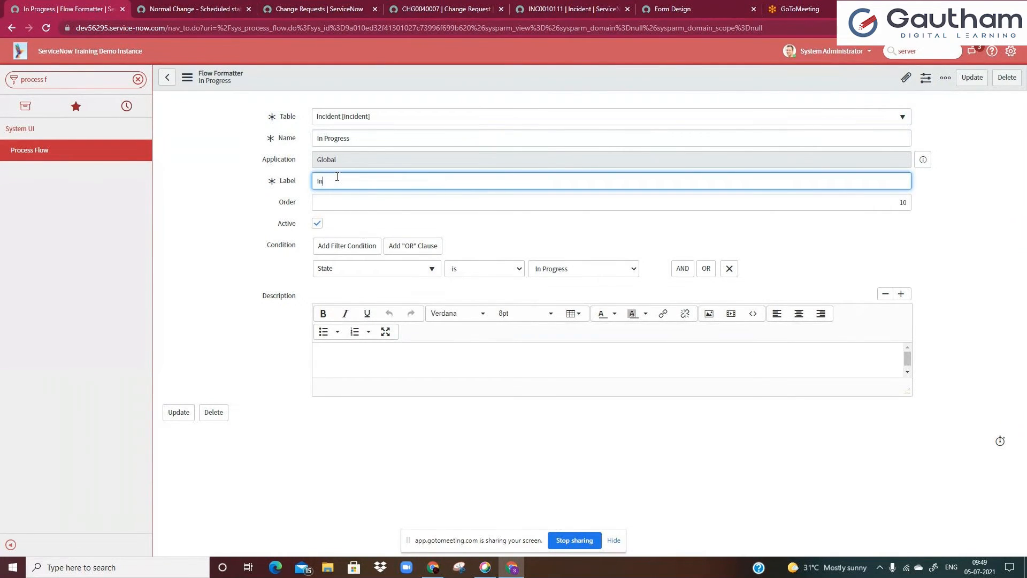
type(" Progress")
key("Return")
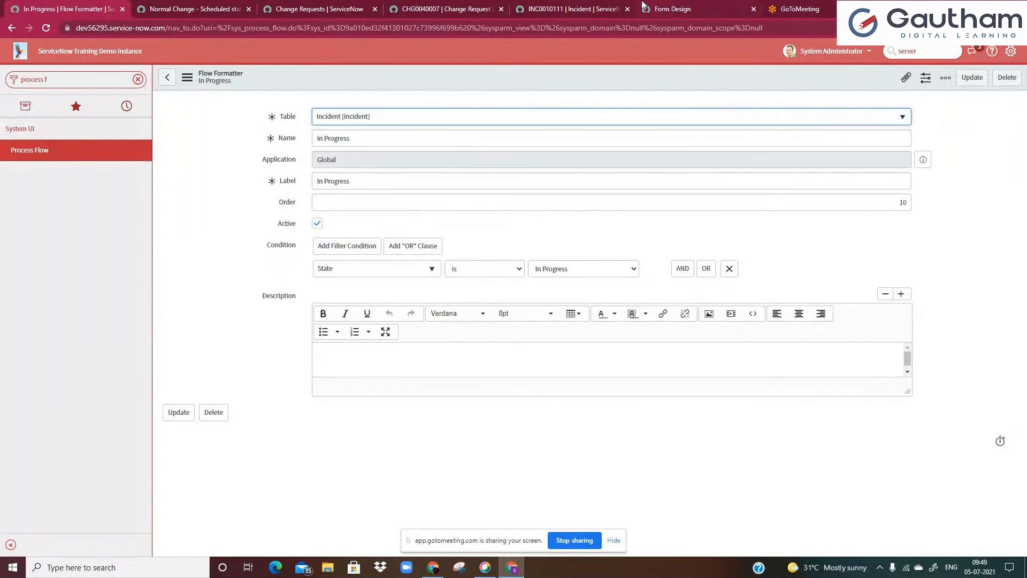
Check the incident's State options, then set both the formatter's Label and Name to On Hold
left_click(570, 9)
left_click(723, 155)
left_click(558, 170)
left_click(714, 175)
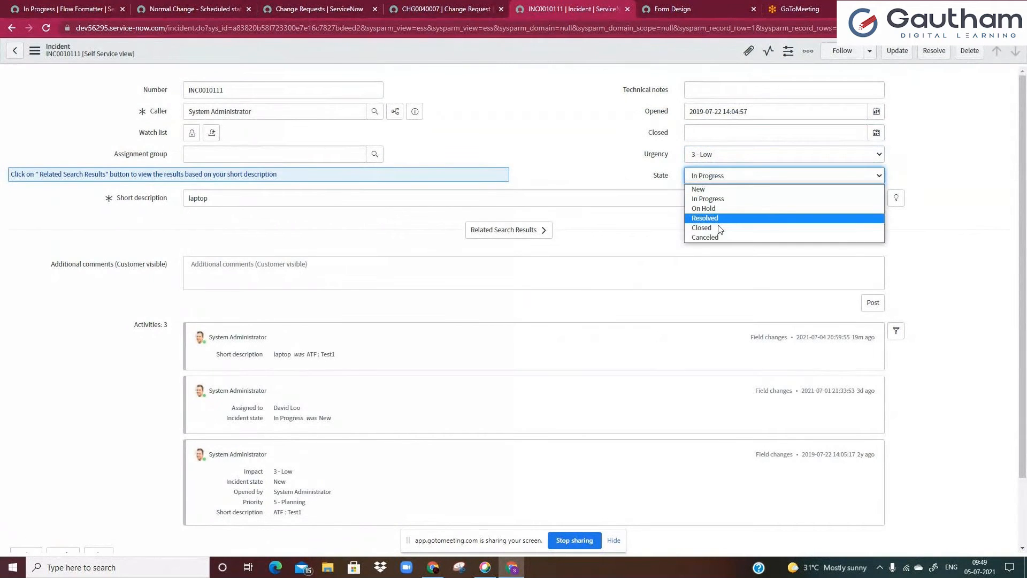
left_click(67, 10)
left_click_drag(317, 180, 390, 183)
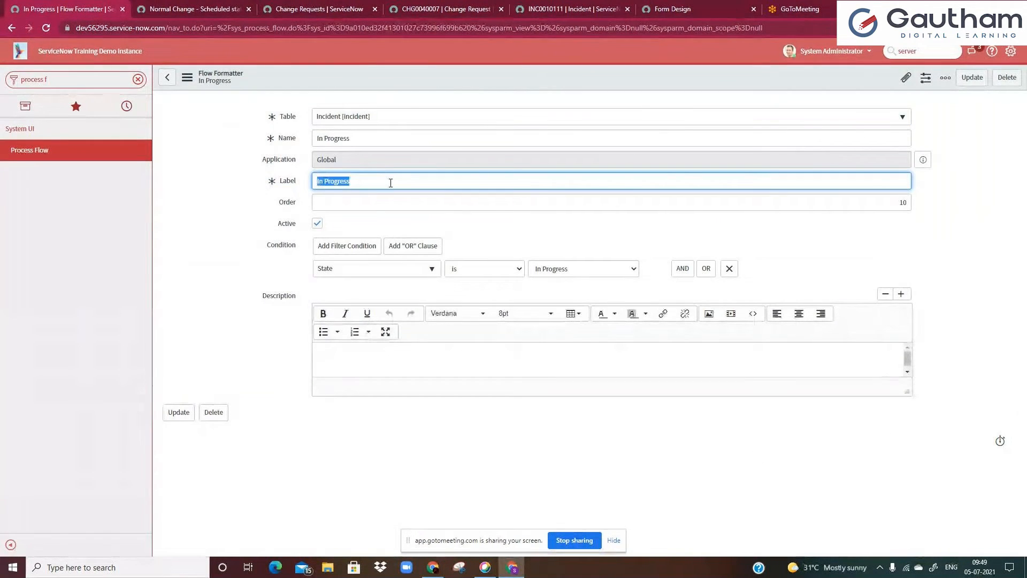
type("On Hold")
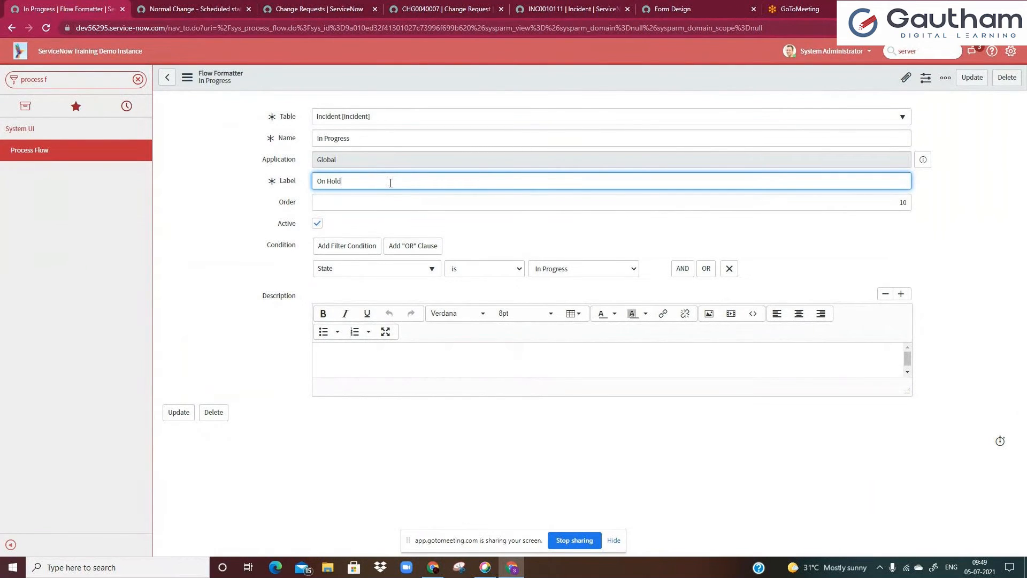
key("ctrl+a")
key("ctrl+c")
double_click(337, 138)
key("ctrl+a")
key("ctrl+v")
Set the condition's State value to On Hold and insert the formatter as a new record
left_click(557, 269)
left_click(548, 311)
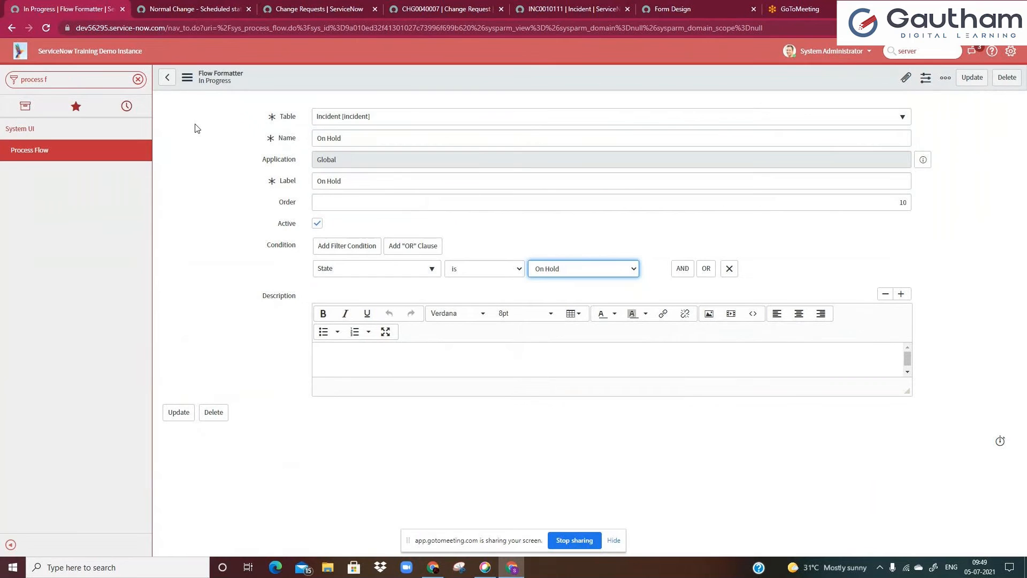
right_click(304, 82)
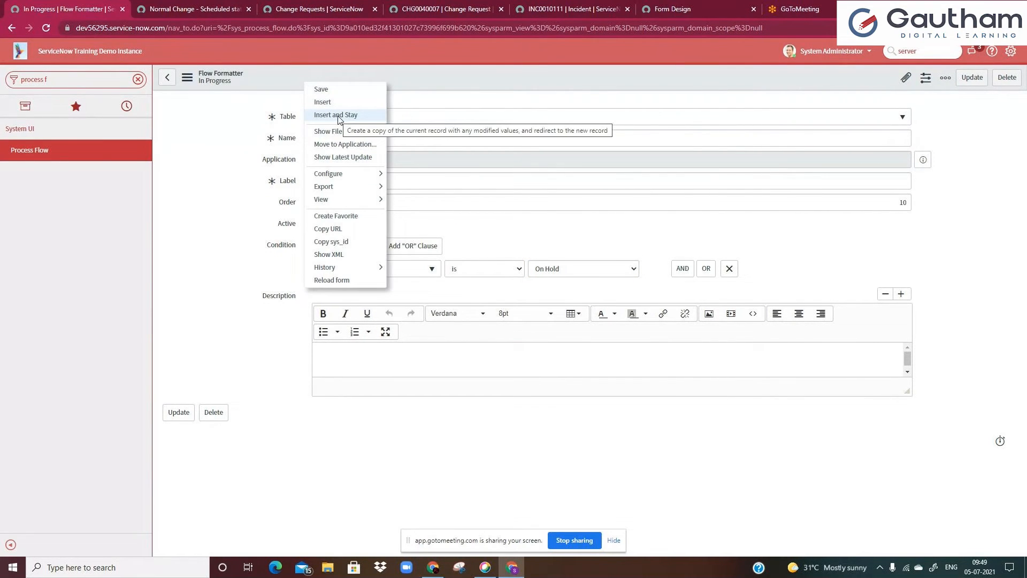
left_click(336, 115)
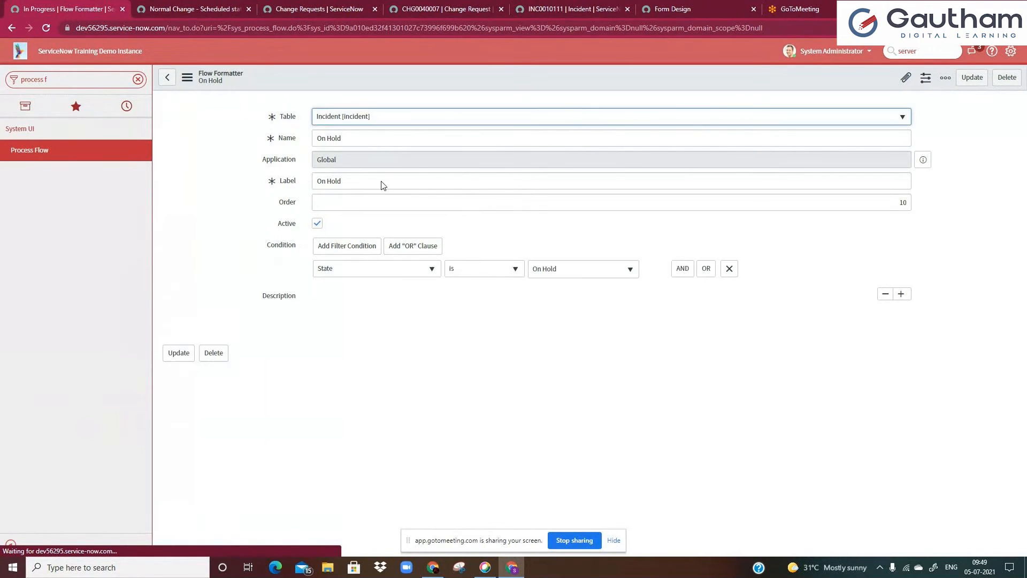
Set the condition's State value to Resolved and change the formatter's Name to Resolved
left_click(555, 273)
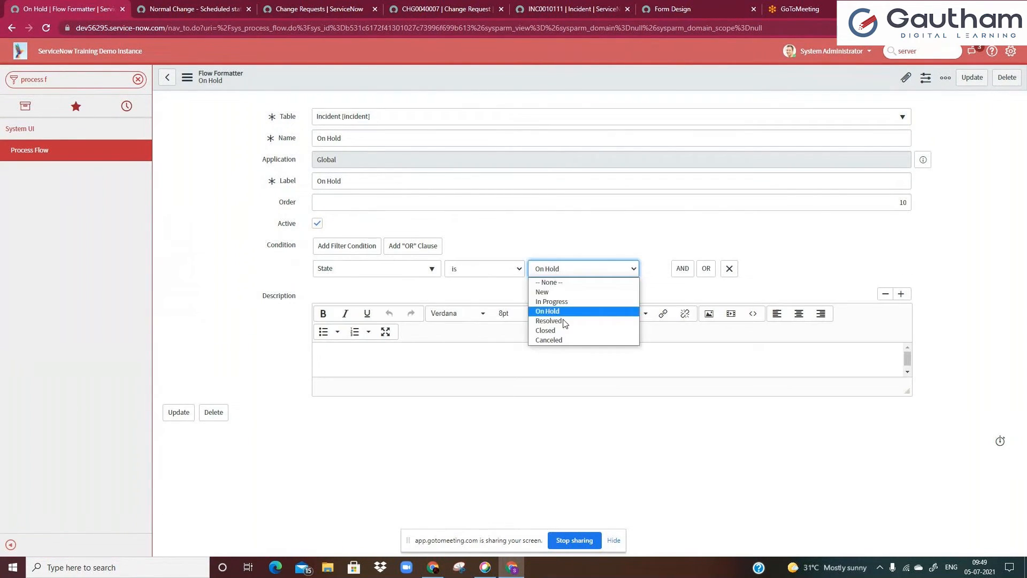
left_click(562, 320)
double_click(334, 138)
left_click_drag(317, 130, 292, 132)
type("Resolvbe")
key("BackSpace")
key("BackSpace")
type("ed")
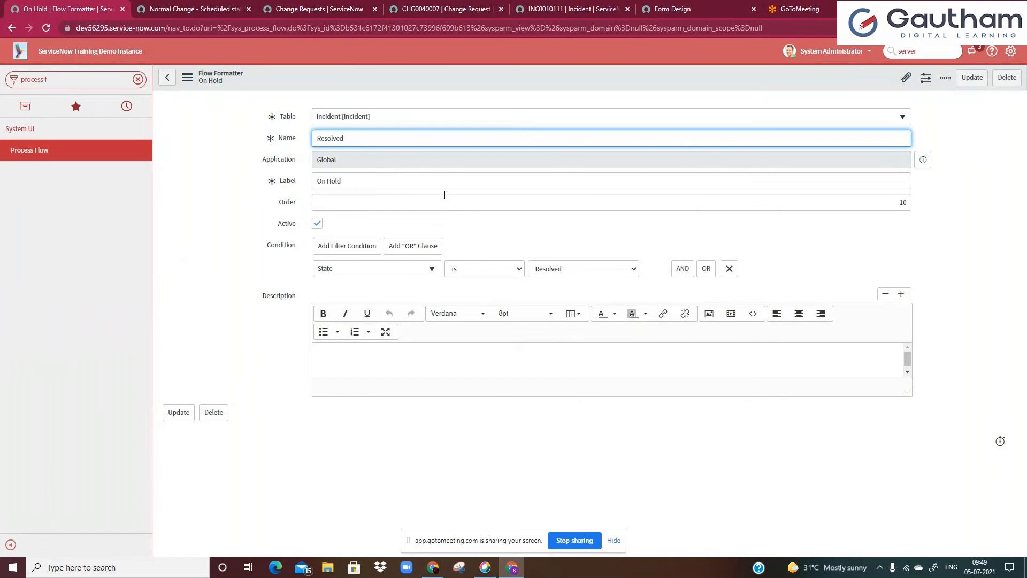
Set the Label to Resolved and insert the formatter as a new record, staying on the form
key("Tab")
type("R")
type("ved")
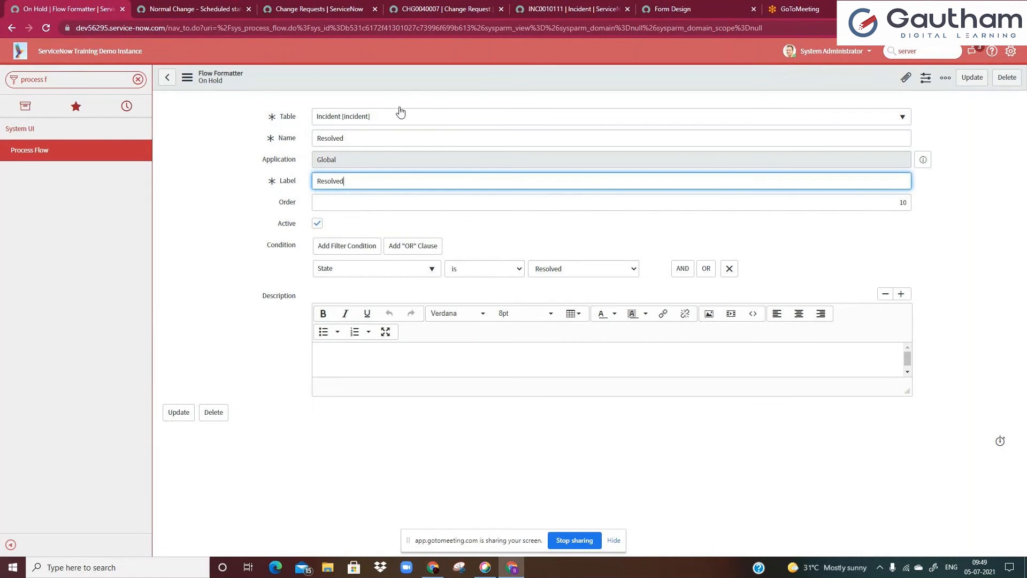
right_click(396, 80)
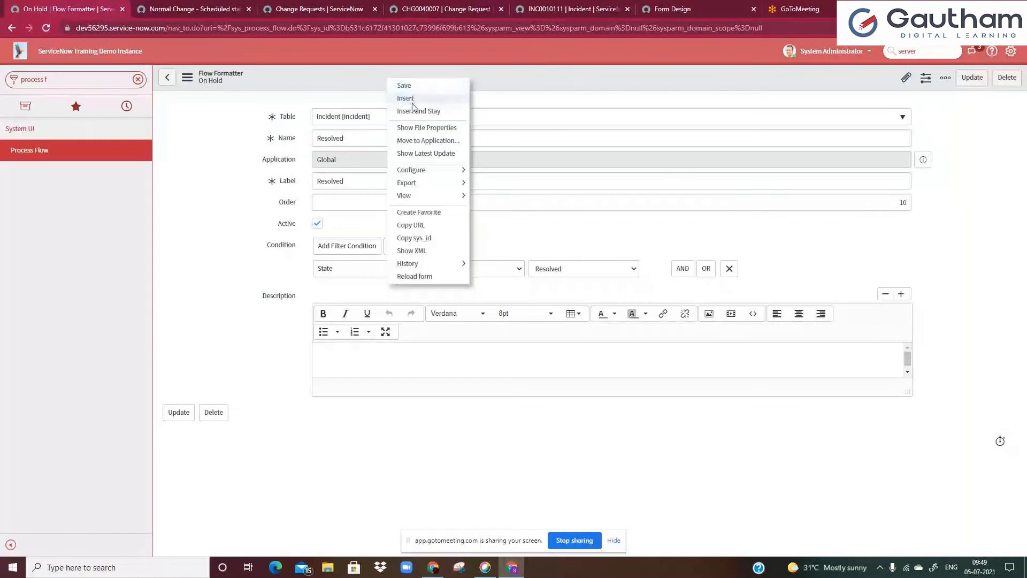
left_click(434, 111)
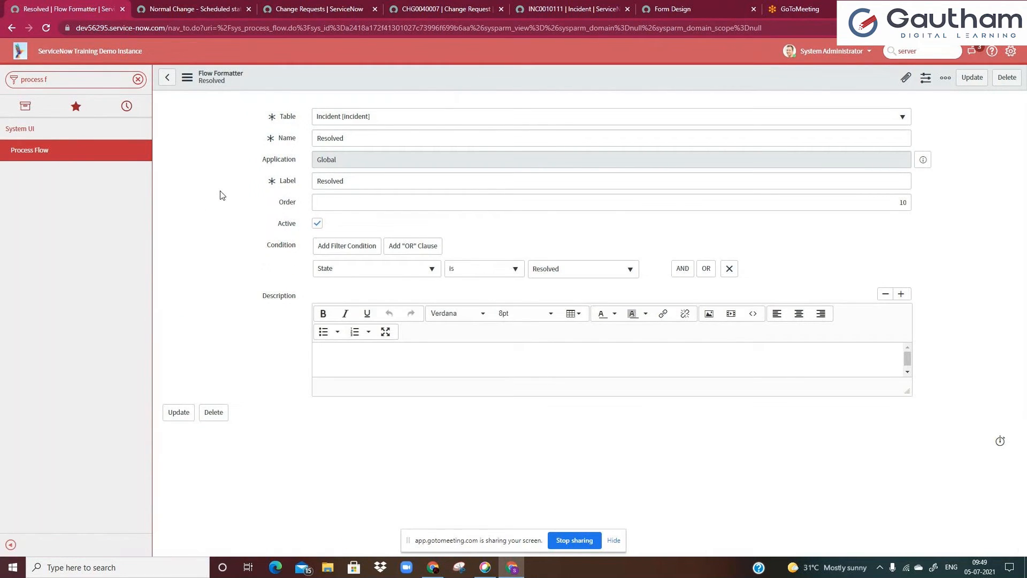
Open the Process Flow list, sort it by Created, and show only formatters for the Incident table
left_click(64, 152)
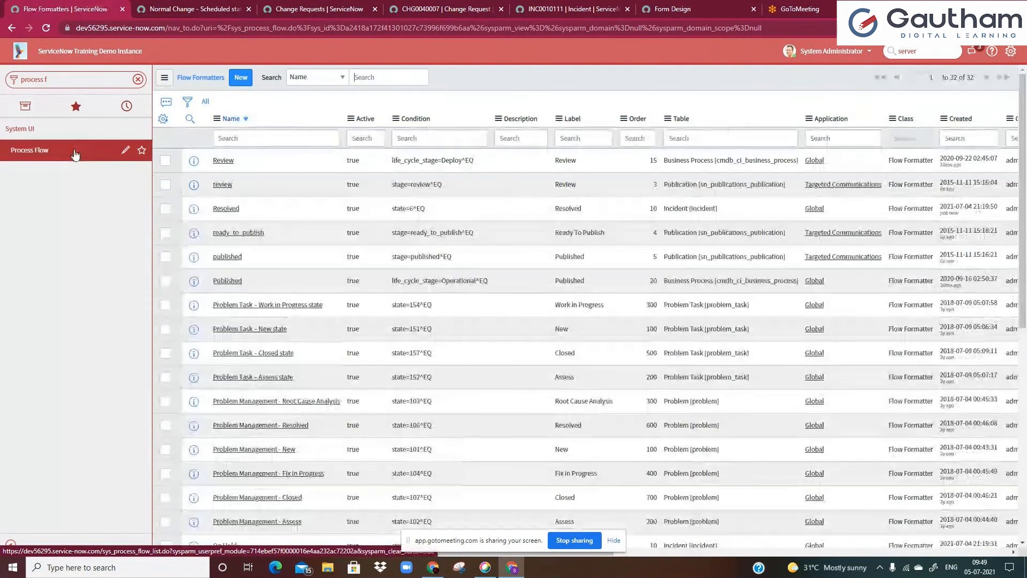
right_click(958, 122)
key("Escape")
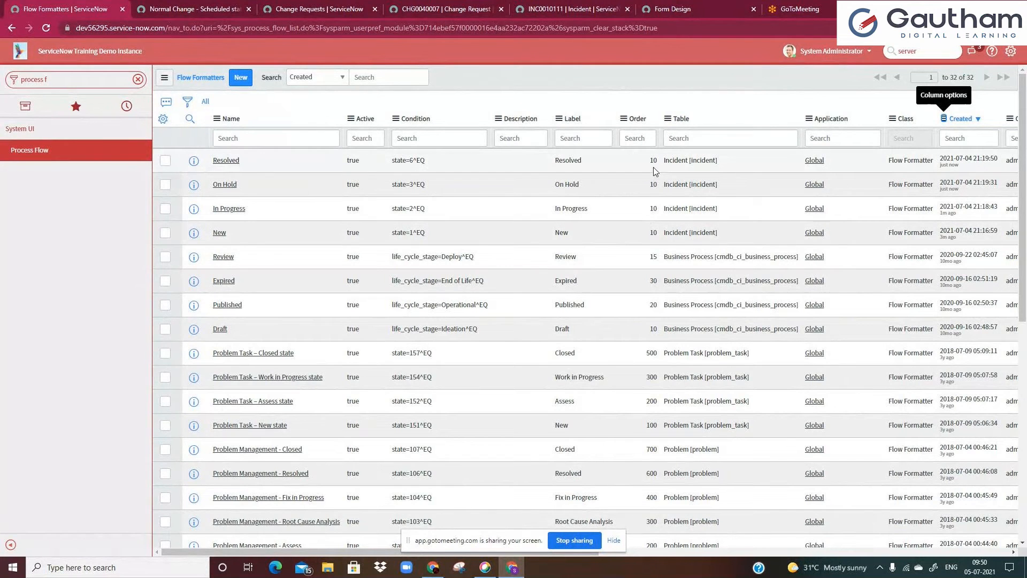
right_click(678, 159)
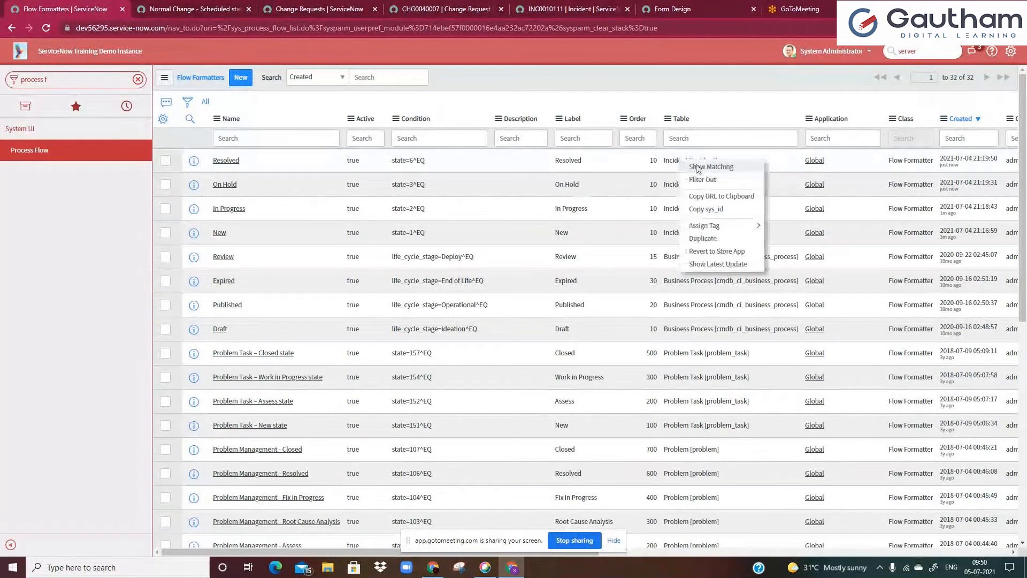
left_click(698, 169)
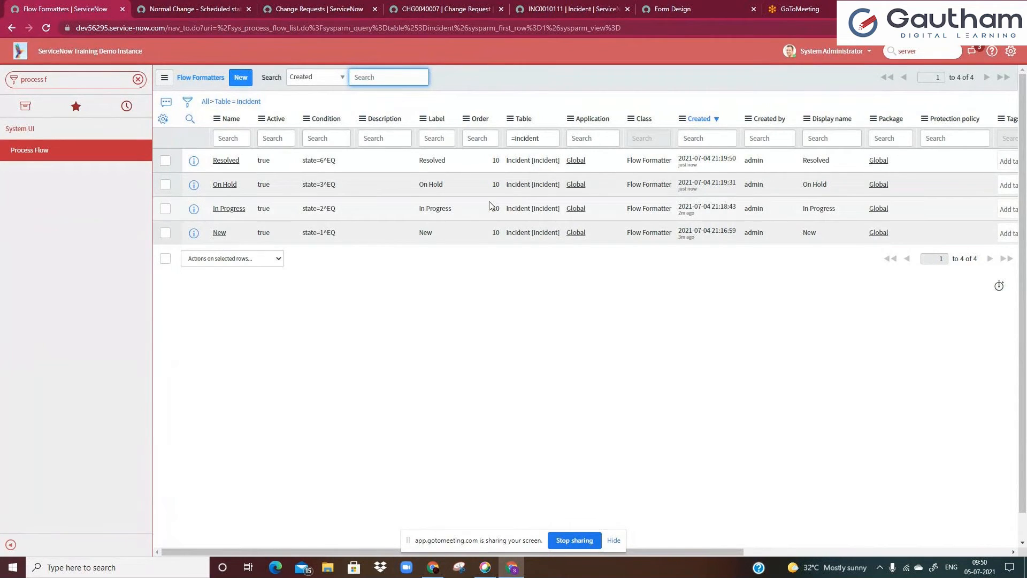
Set the Order of the In Progress formatter to 20, On Hold to 40, and Resolved to 66
left_click(486, 235)
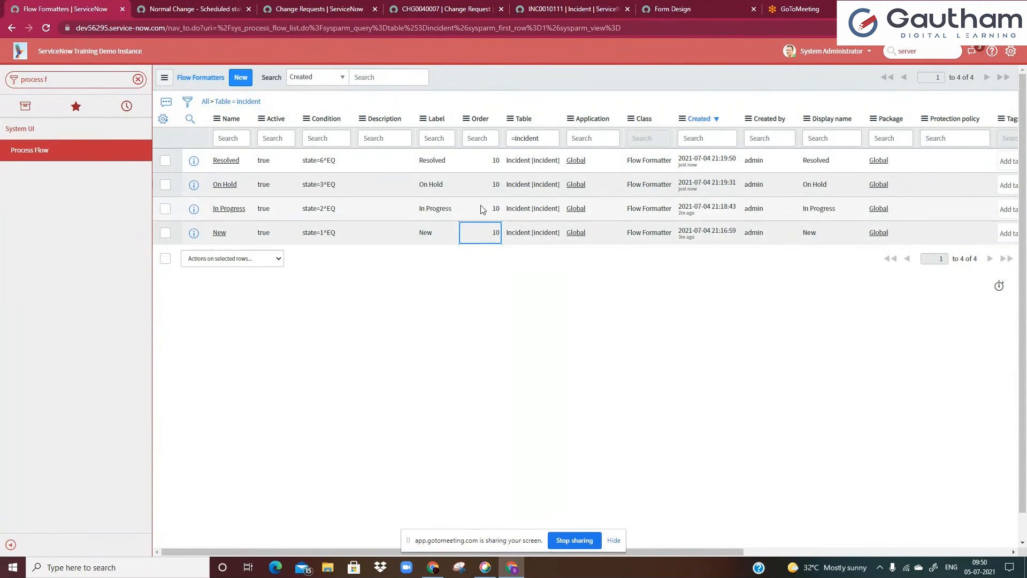
left_click(476, 214)
double_click(477, 215)
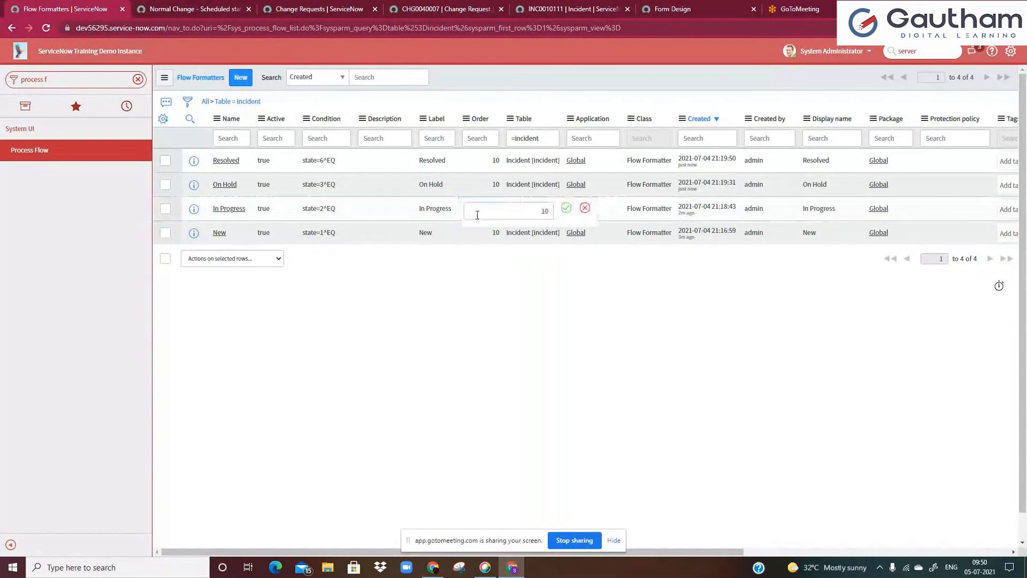
type("20")
key("Return")
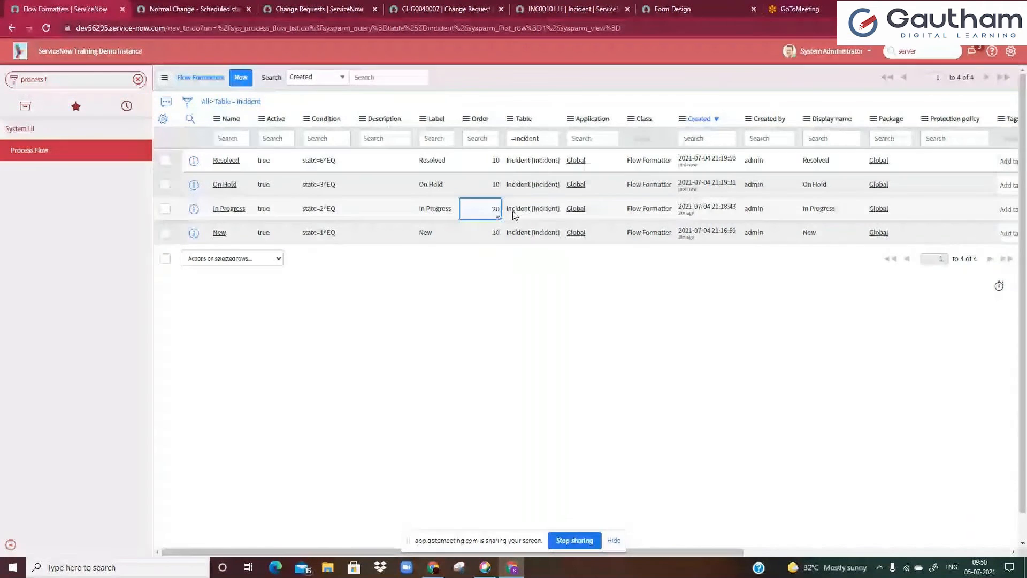
double_click(491, 187)
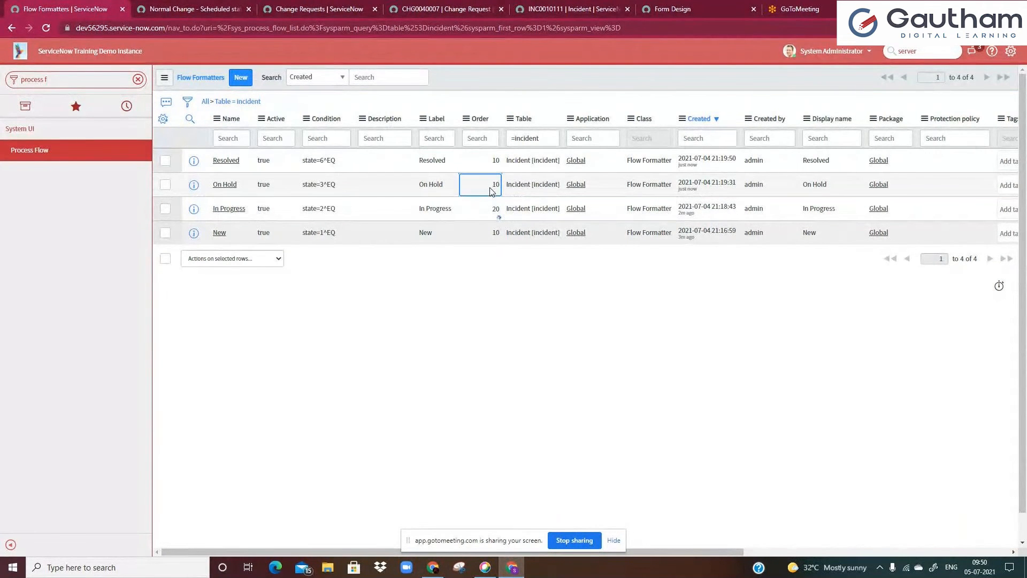
type("40")
key("Return")
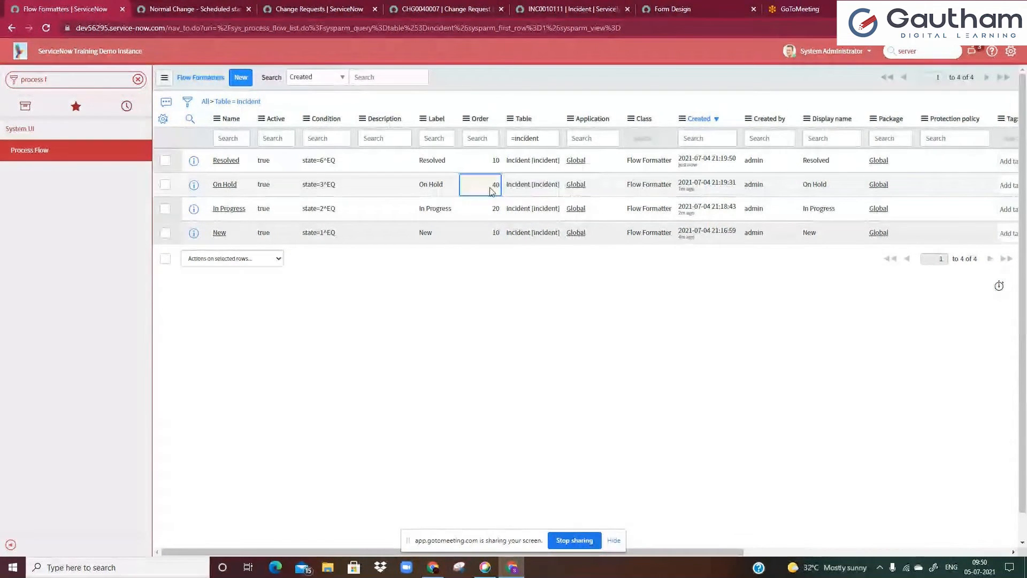
left_click(488, 167)
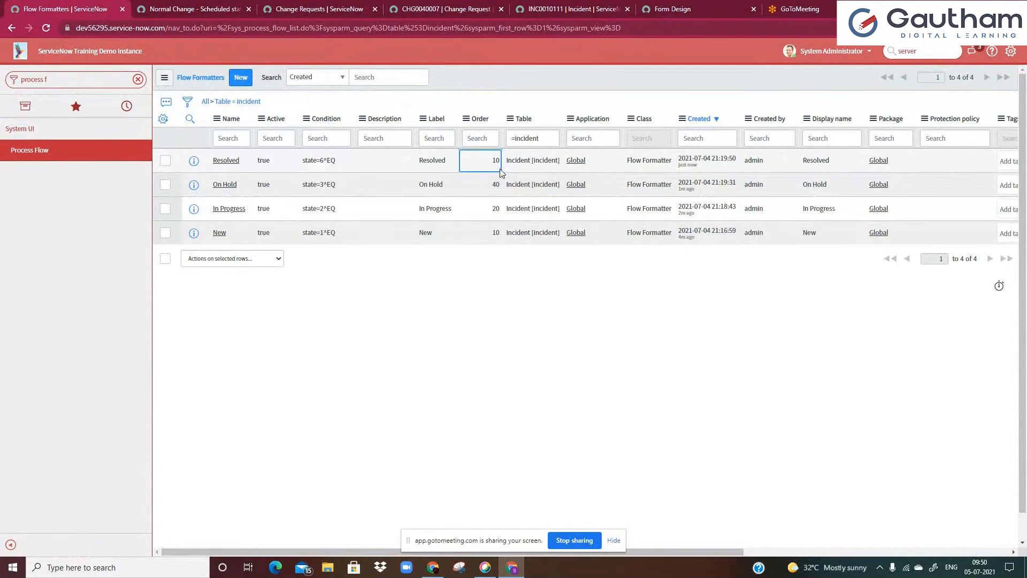
double_click(501, 169)
type("66")
key("Return")
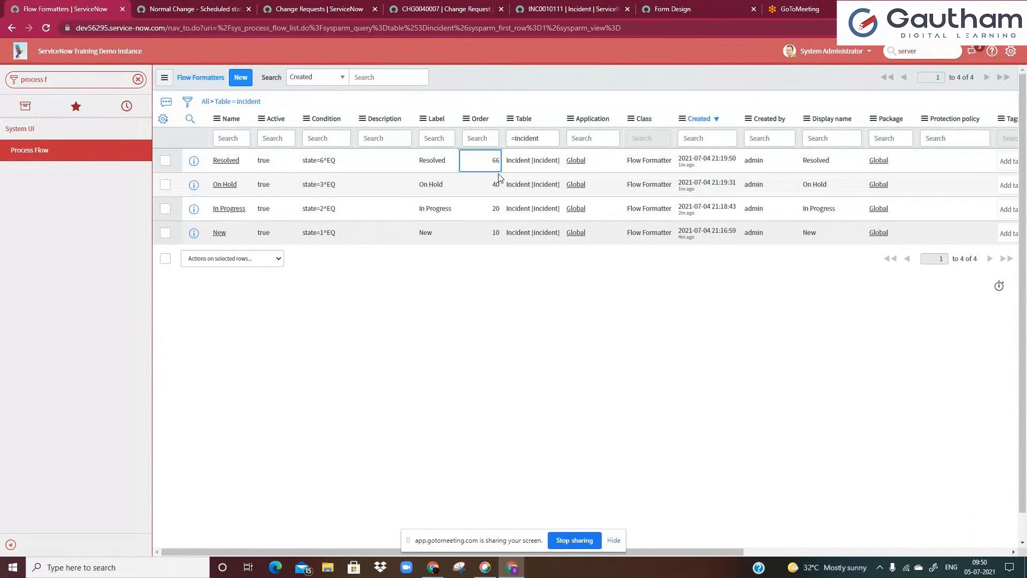
left_click(494, 239)
left_click(488, 213)
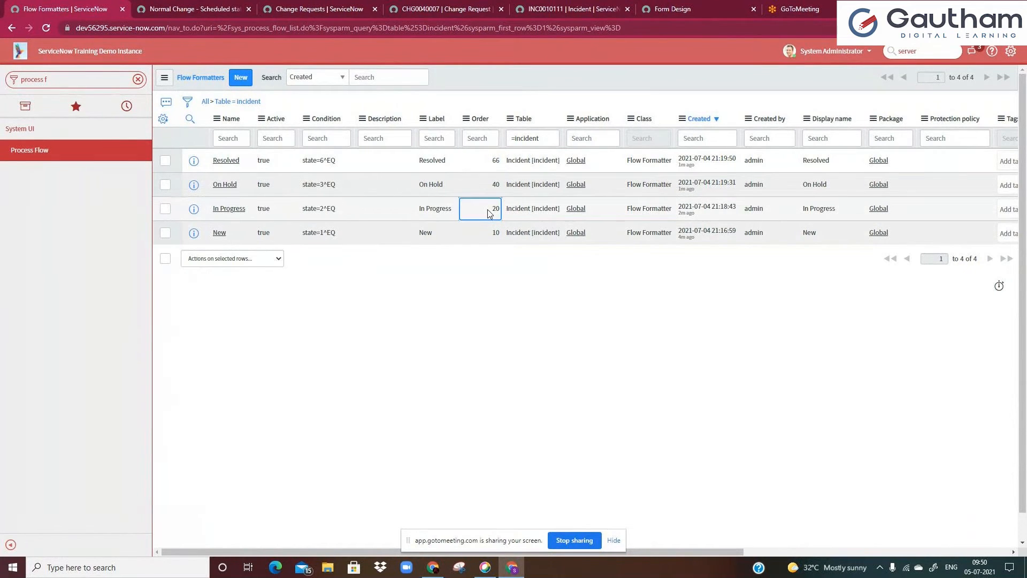
left_click(488, 187)
left_click(487, 164)
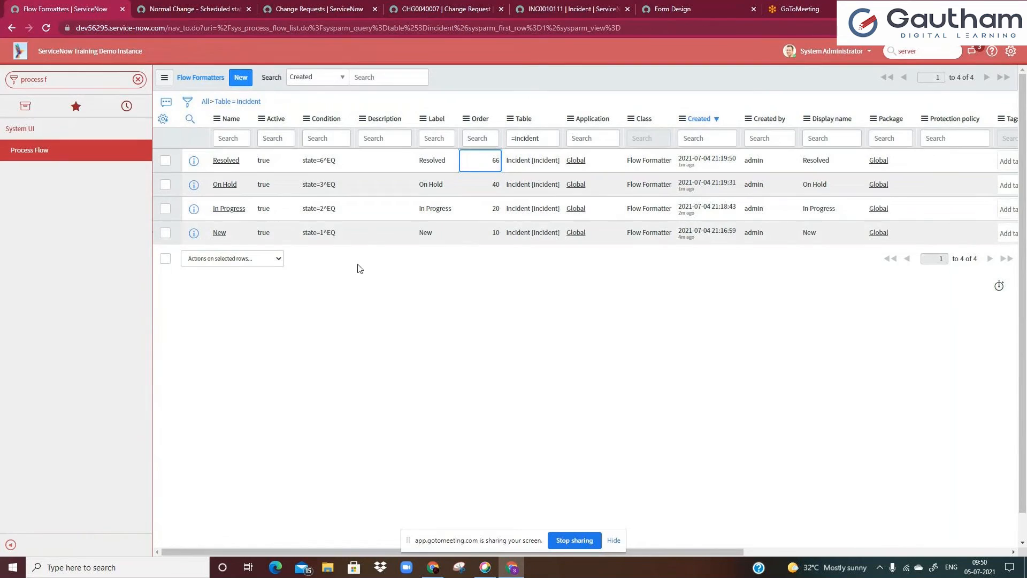
Switch the incident form to the Default view
left_click(573, 9)
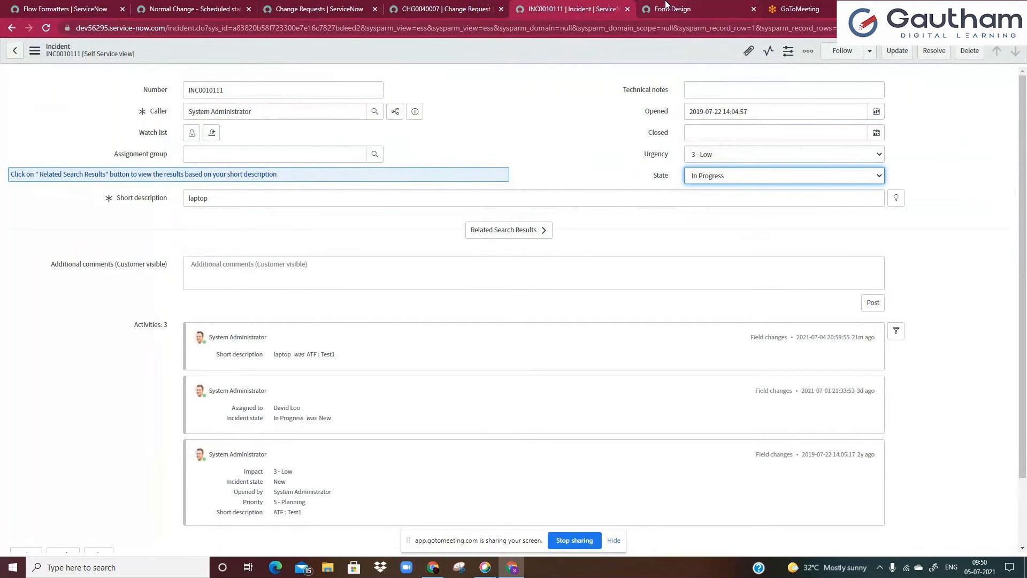
left_click(669, 8)
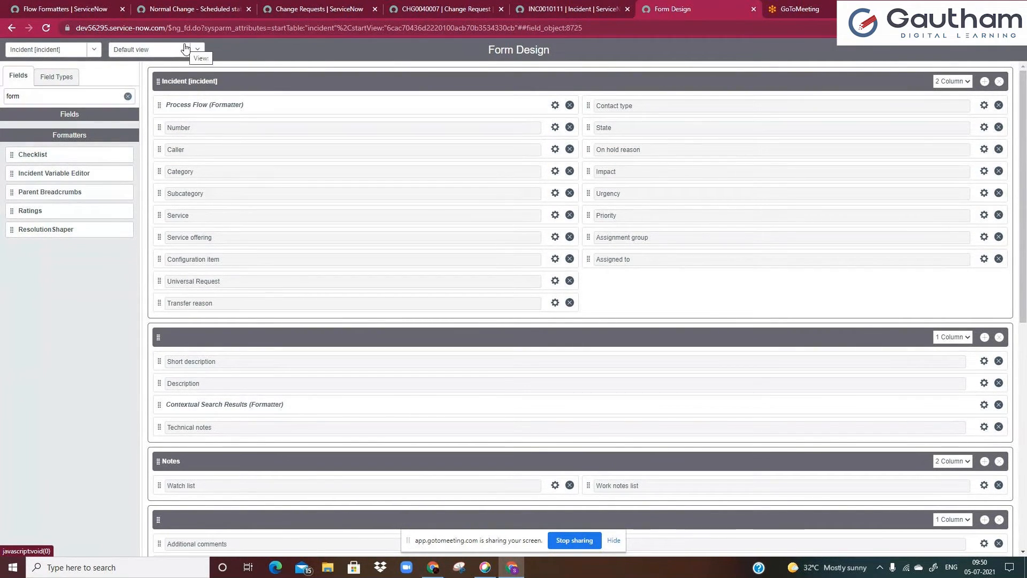
left_click(567, 8)
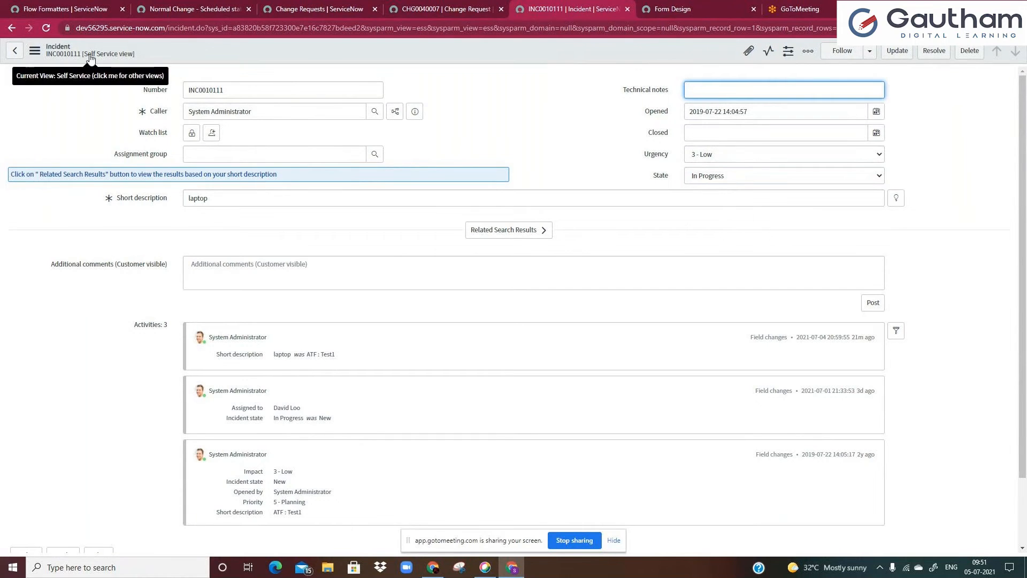
left_click(663, 8)
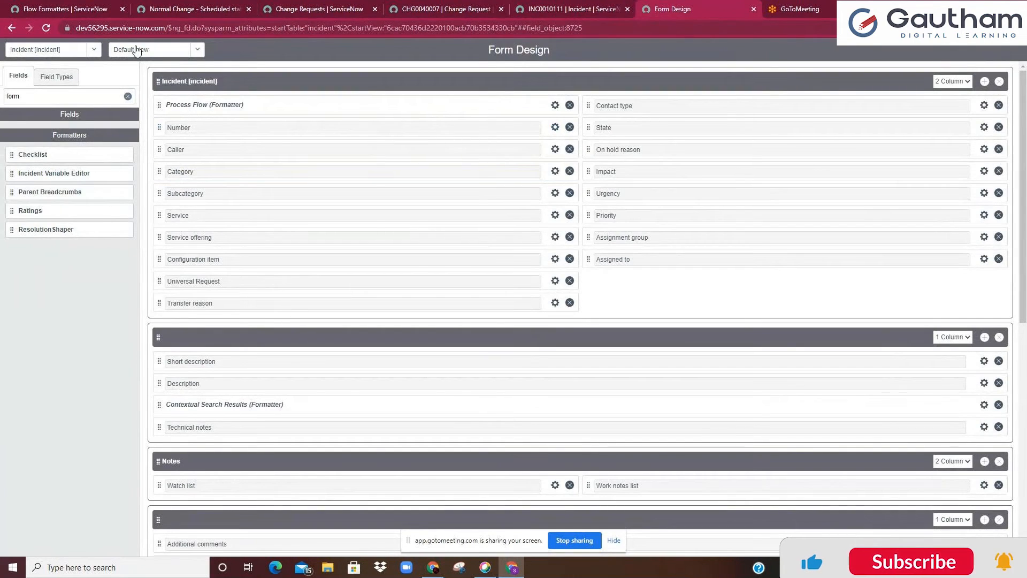
left_click(562, 8)
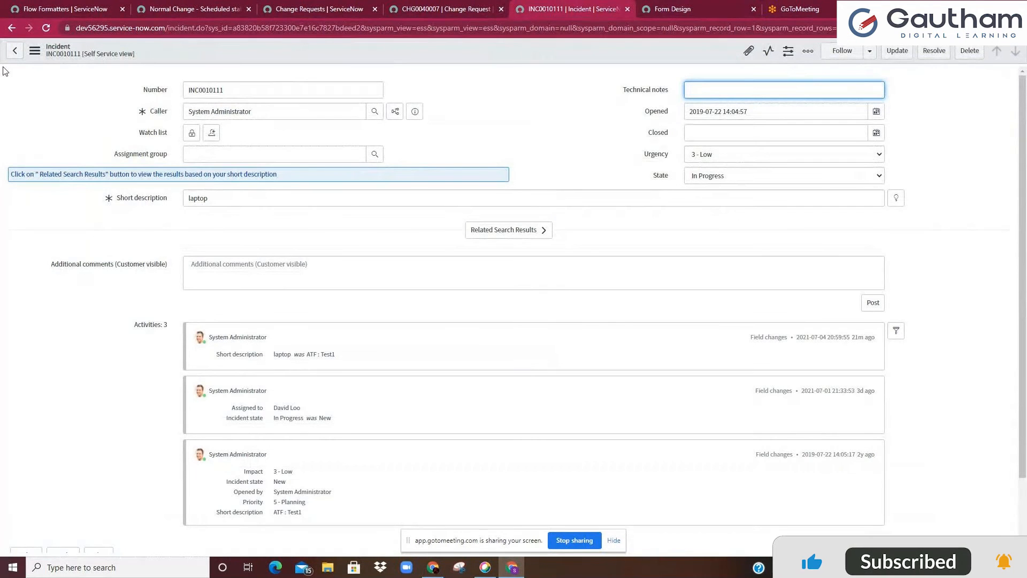
left_click(34, 50)
mouse_move(107, 270)
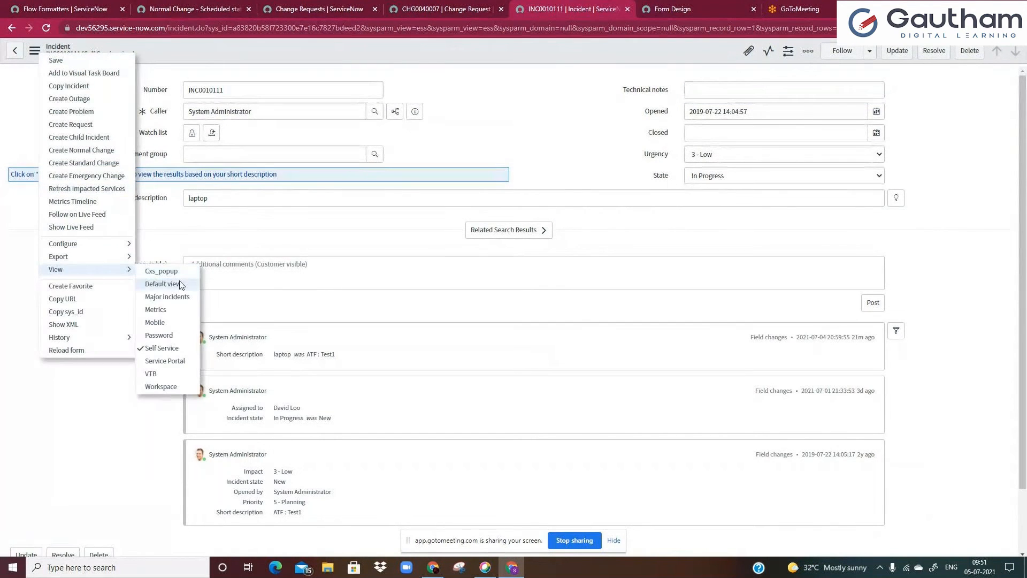
left_click(180, 285)
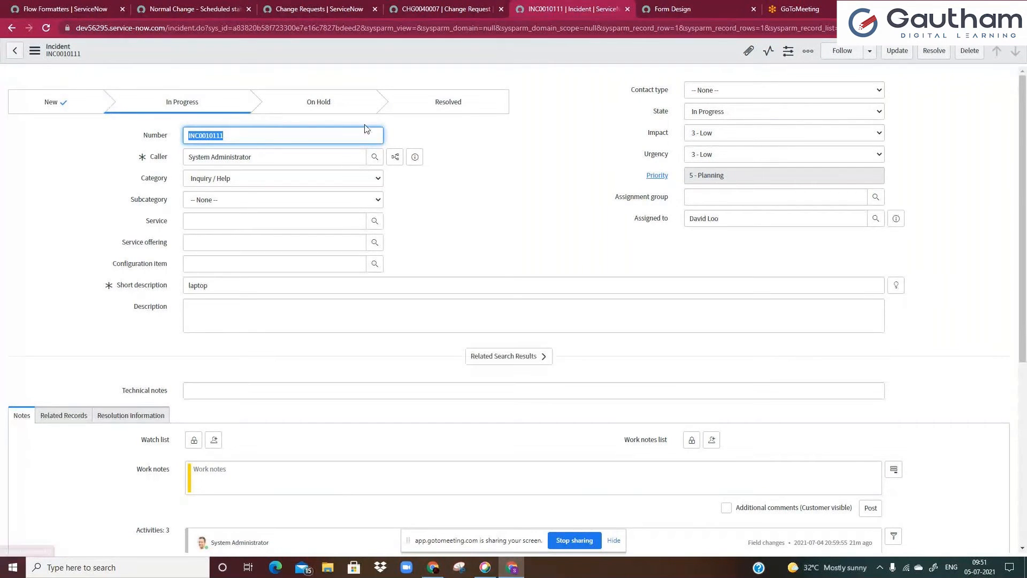
left_click(648, 6)
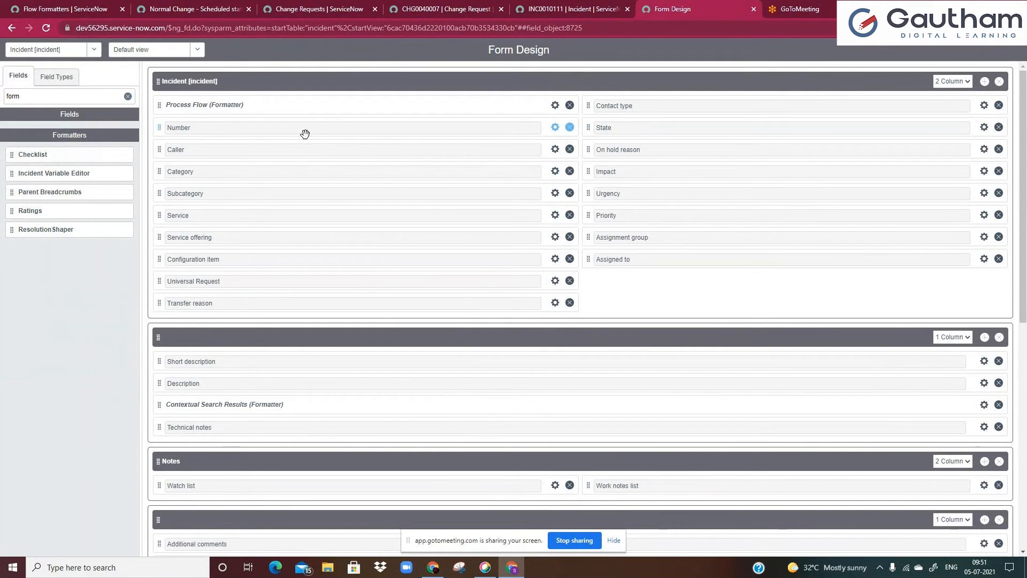
left_click(598, 7)
left_click(669, 9)
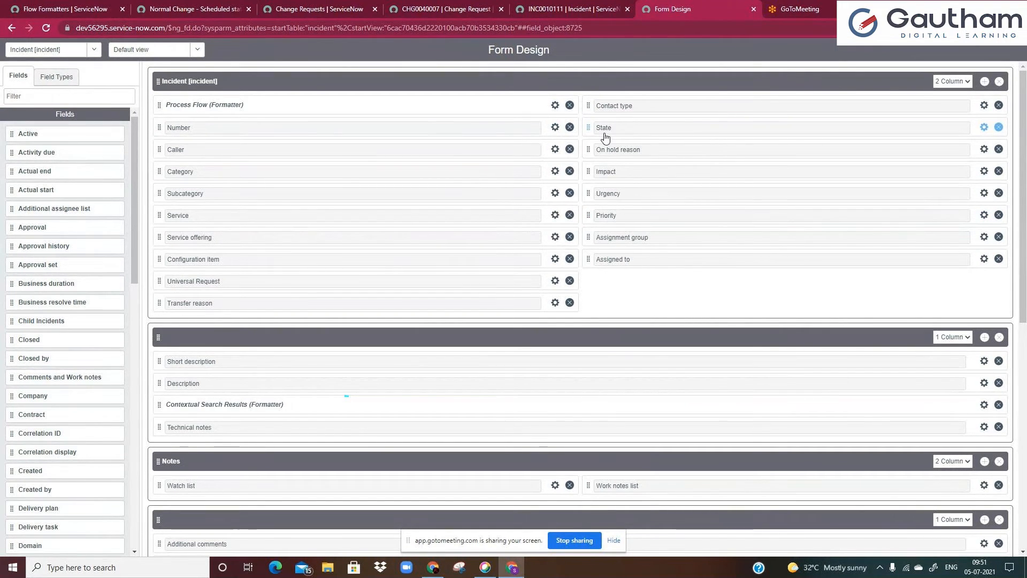
left_click(519, 6)
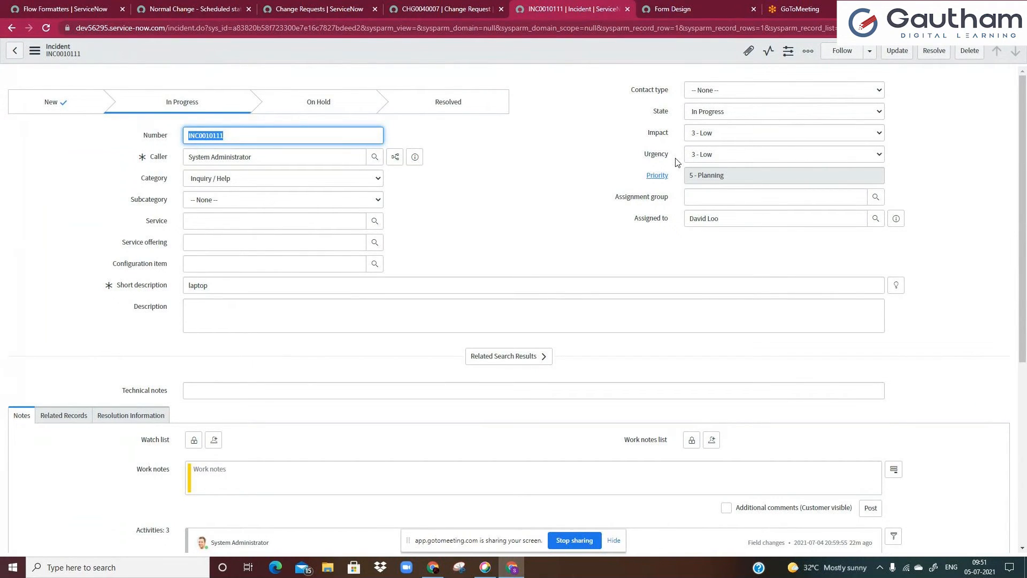
left_click(500, 187)
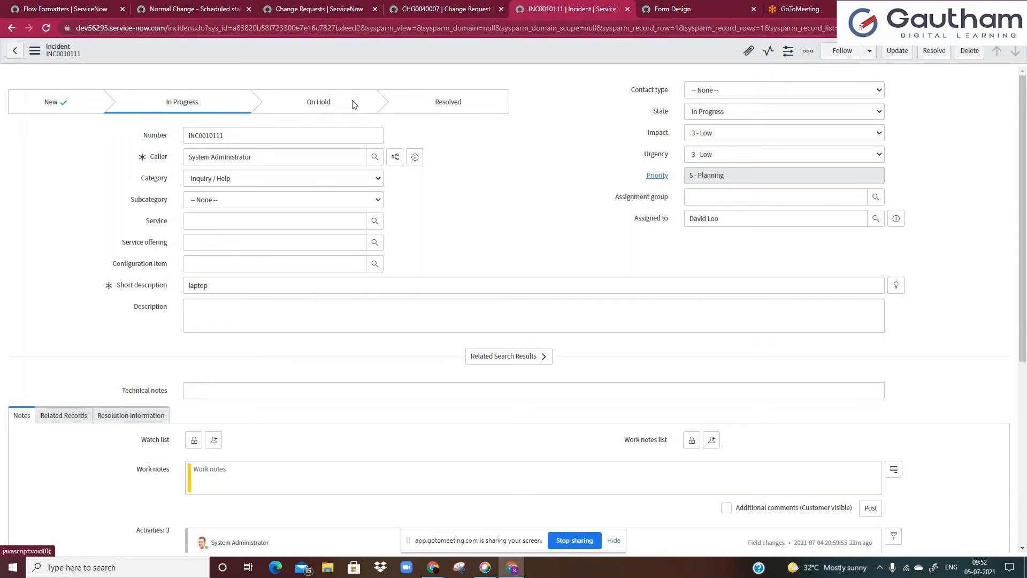
Set the incident's State to On Hold with On hold reason Awaiting Caller and save the record
left_click(712, 112)
left_click(708, 144)
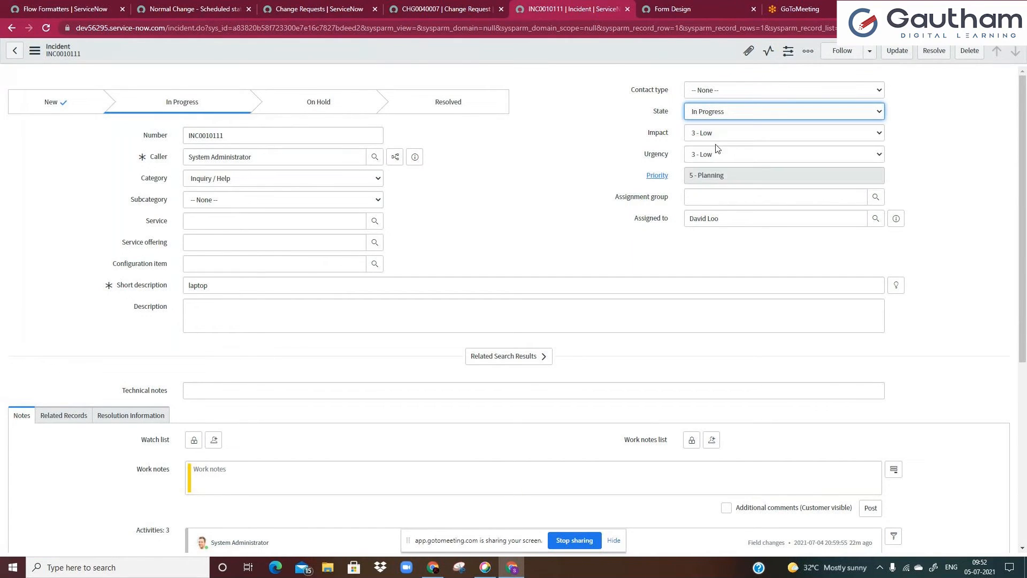
left_click(714, 133)
left_click(714, 156)
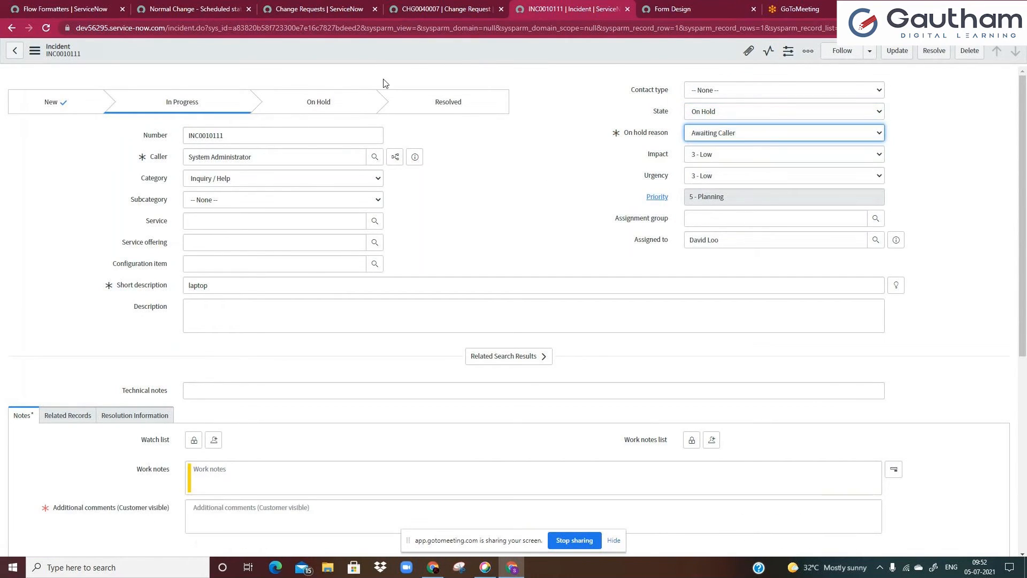
right_click(393, 53)
left_click(407, 61)
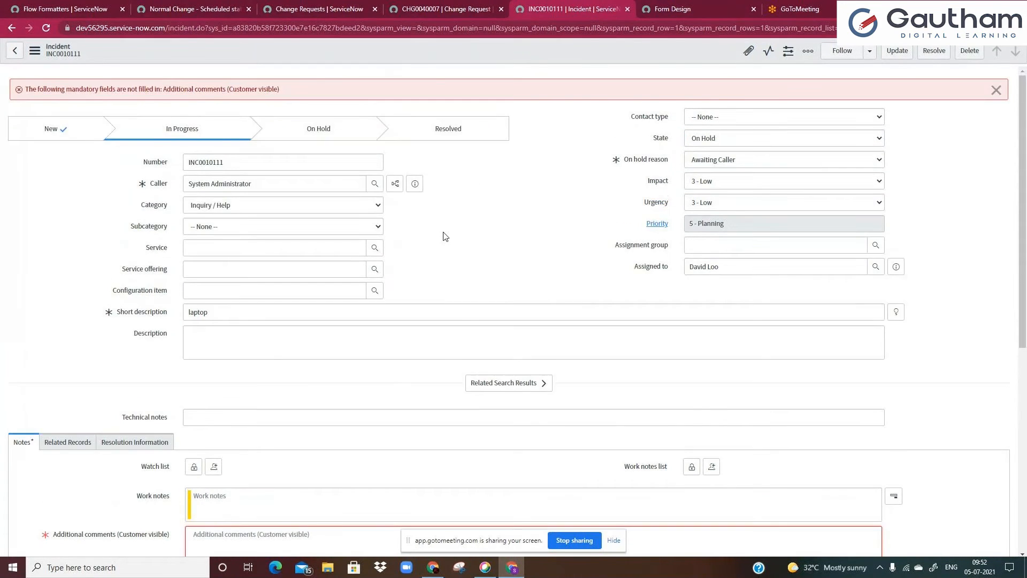
Enter fhbg as the incident's additional comment and save the record
scroll(443, 236, "down", 1)
left_click(302, 489)
type("fhbg")
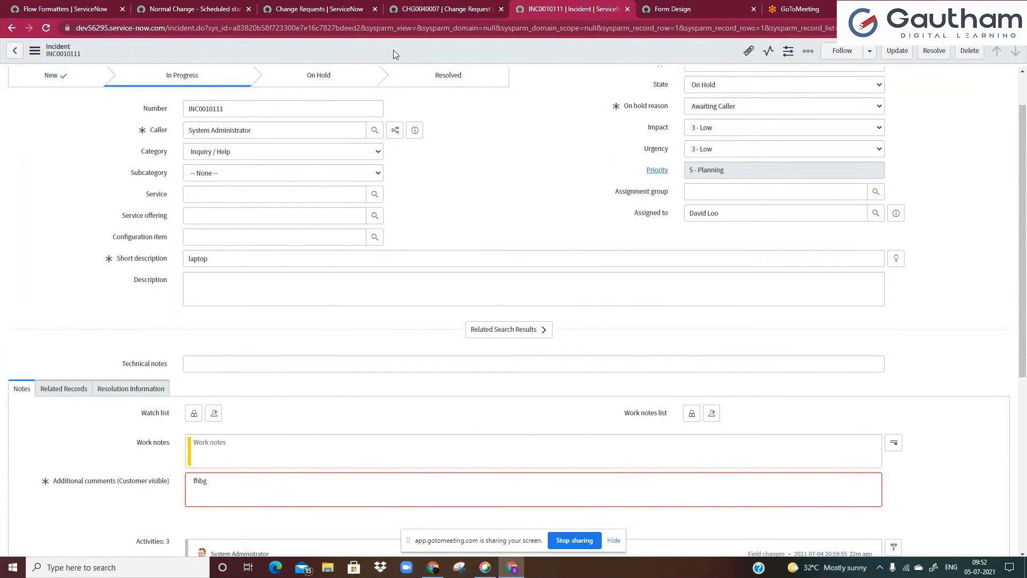
right_click(394, 54)
left_click(408, 60)
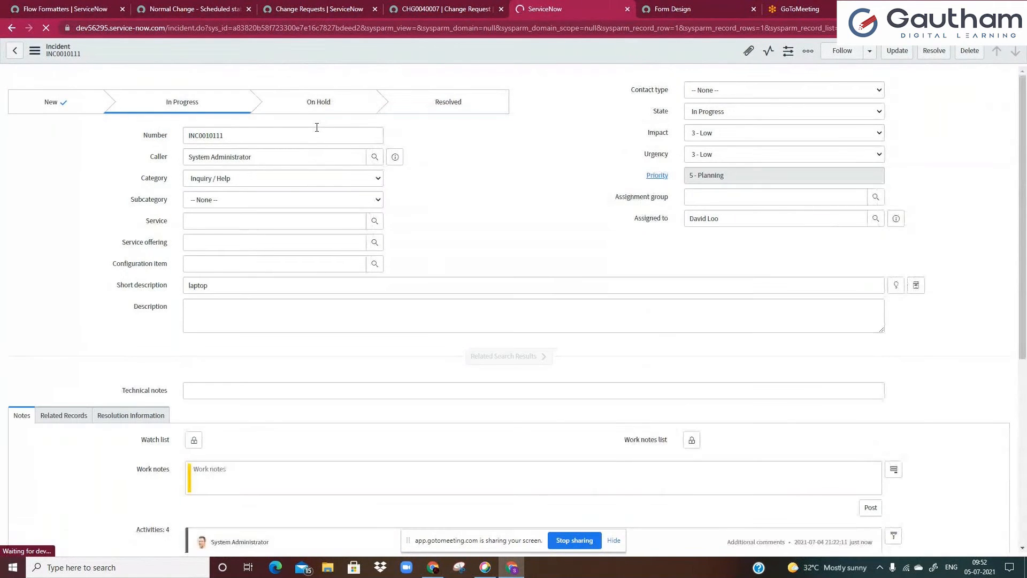
Set the incident's State to On Hold, add fbgb as an additional comment, and save the record
left_click(708, 113)
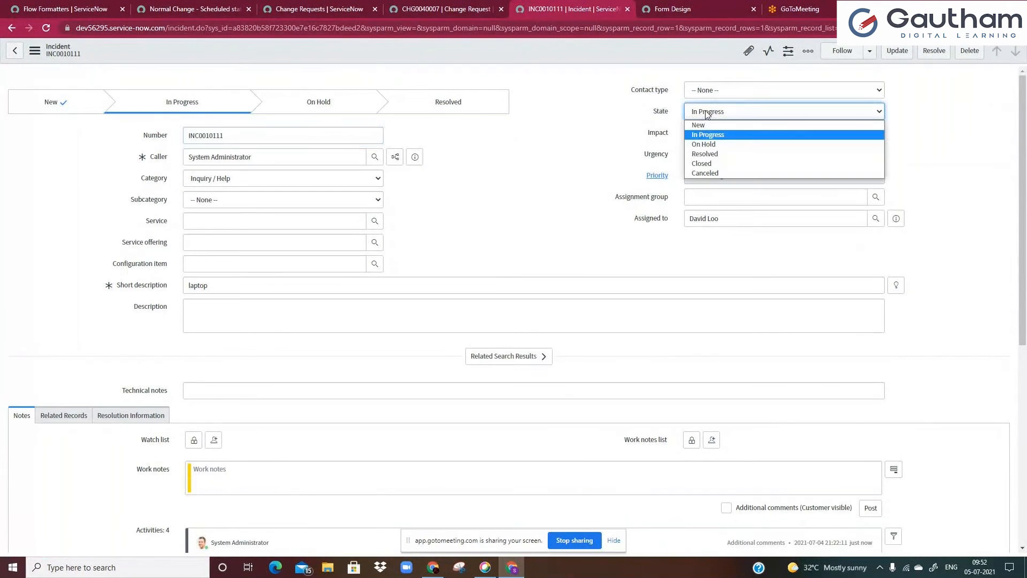
left_click(710, 143)
left_click(248, 506)
type("fbgb")
right_click(417, 61)
left_click(432, 68)
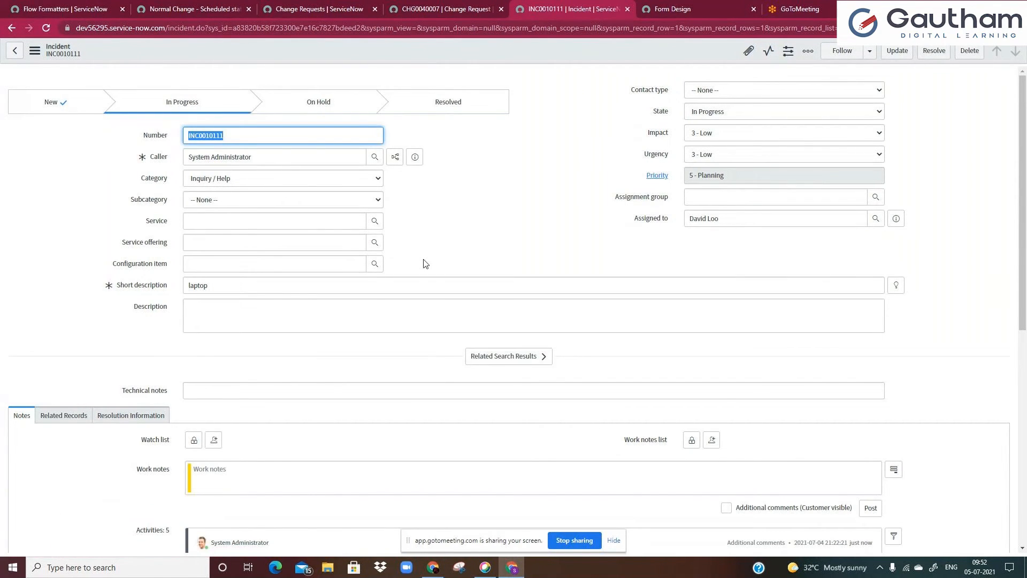
Try to change the incident's State to New and save the record
scroll(423, 263, "down", 4)
scroll(422, 263, "up", 4)
left_click(439, 235)
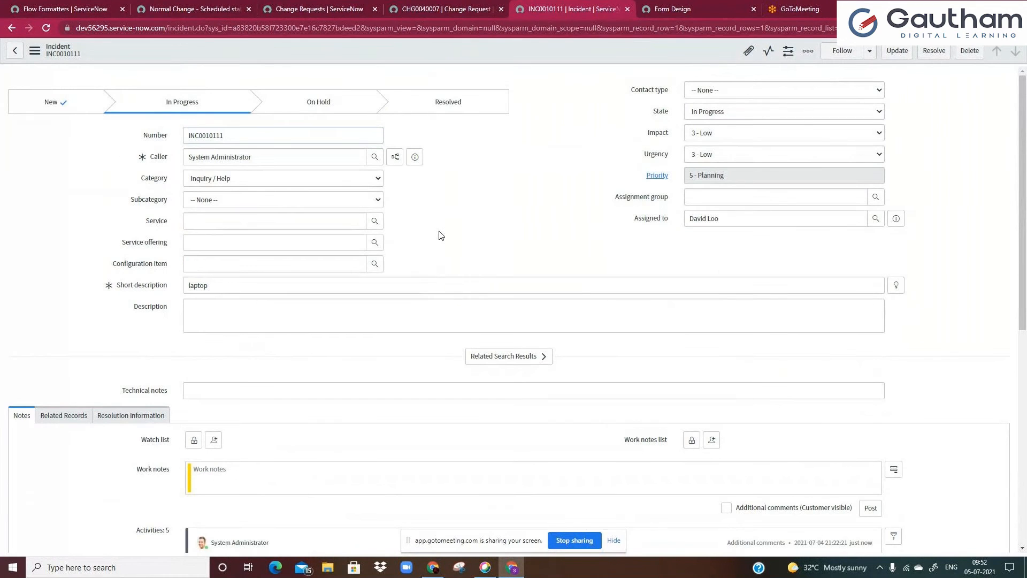
left_click(771, 111)
left_click(724, 125)
right_click(523, 53)
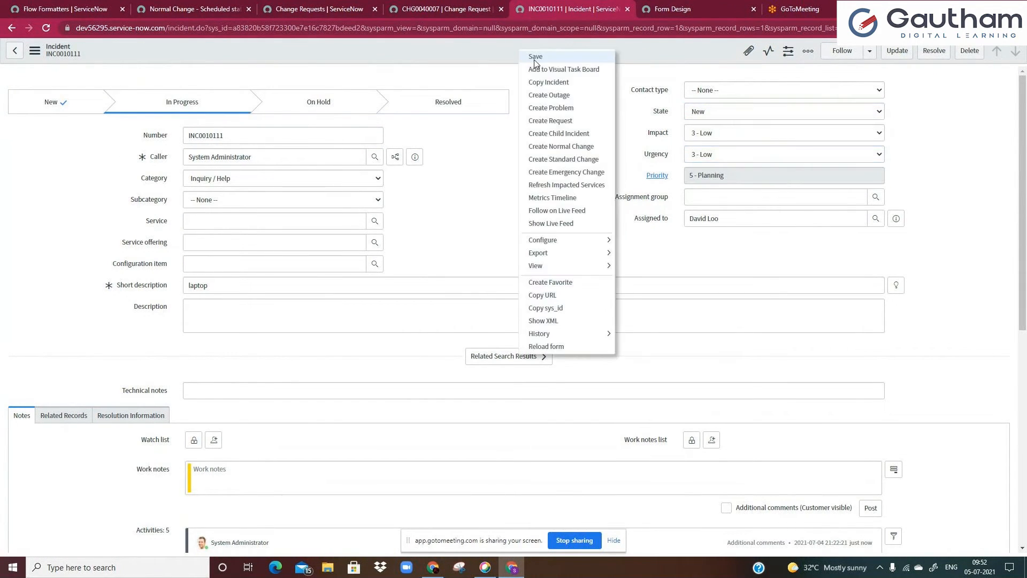
left_click(534, 60)
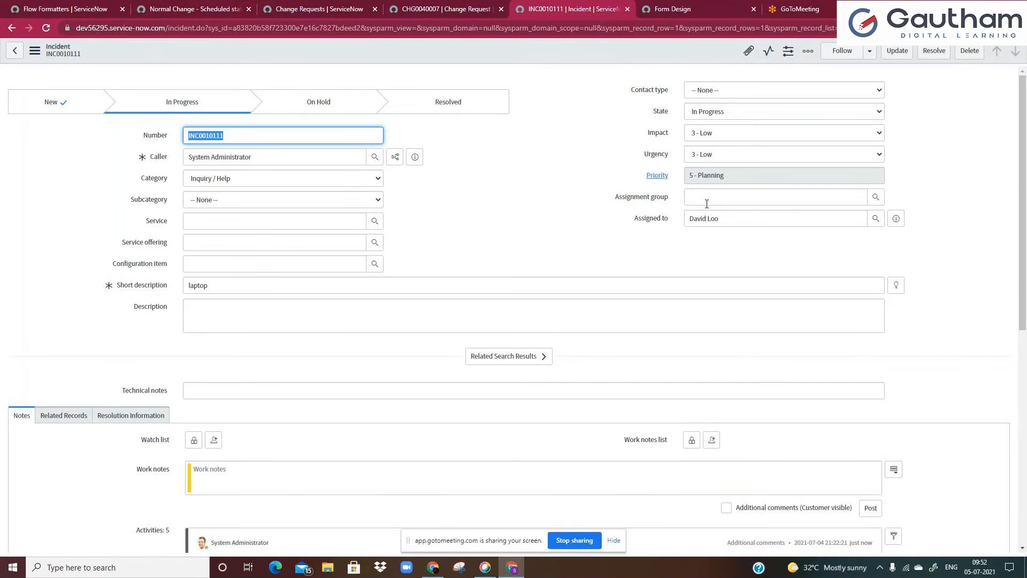
Browse the form's Related Records, Resolution Information and Notes sections
scroll(270, 226, "down", 5)
scroll(185, 275, "up", 1)
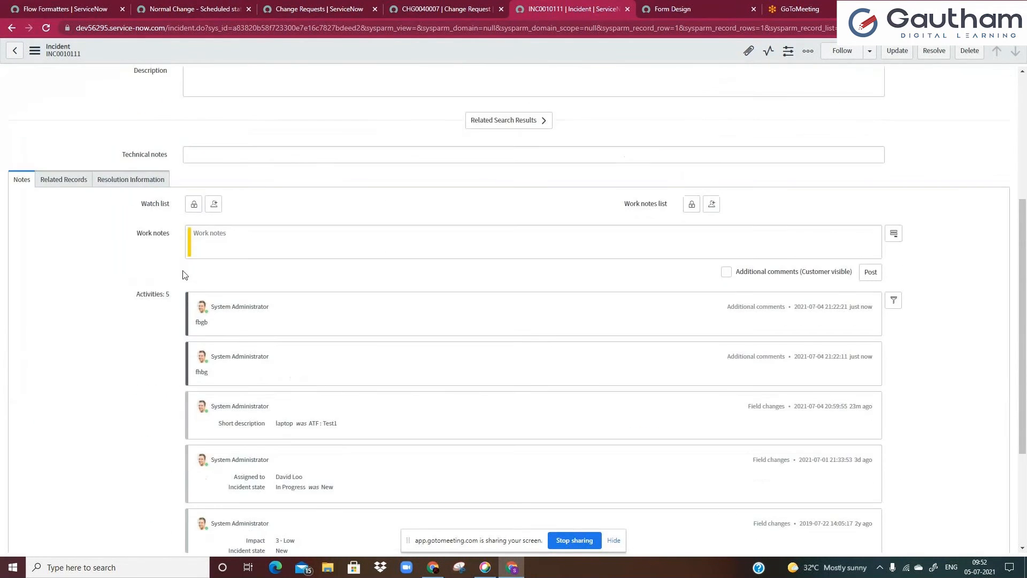
left_click(63, 179)
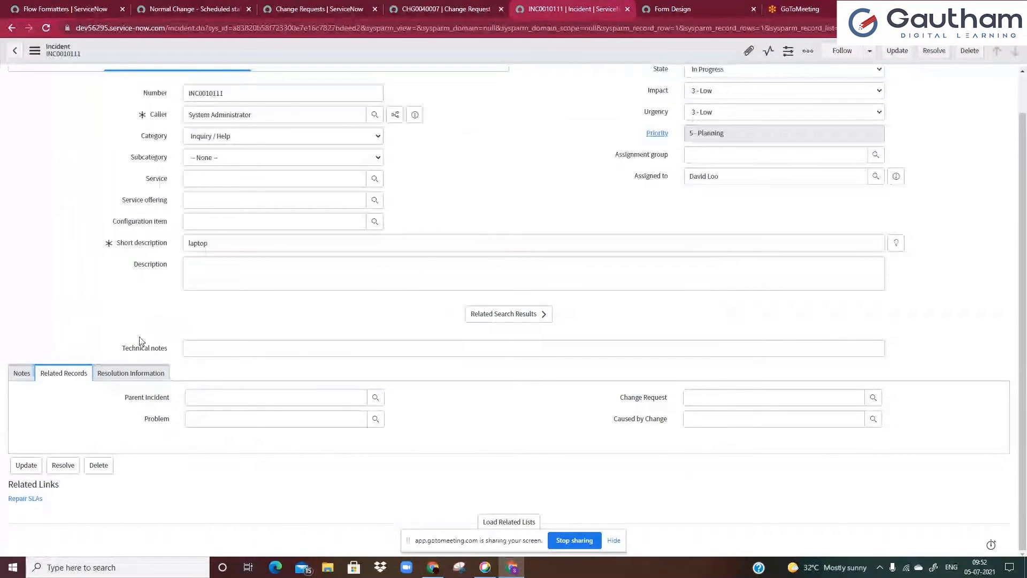
left_click(128, 370)
left_click(20, 373)
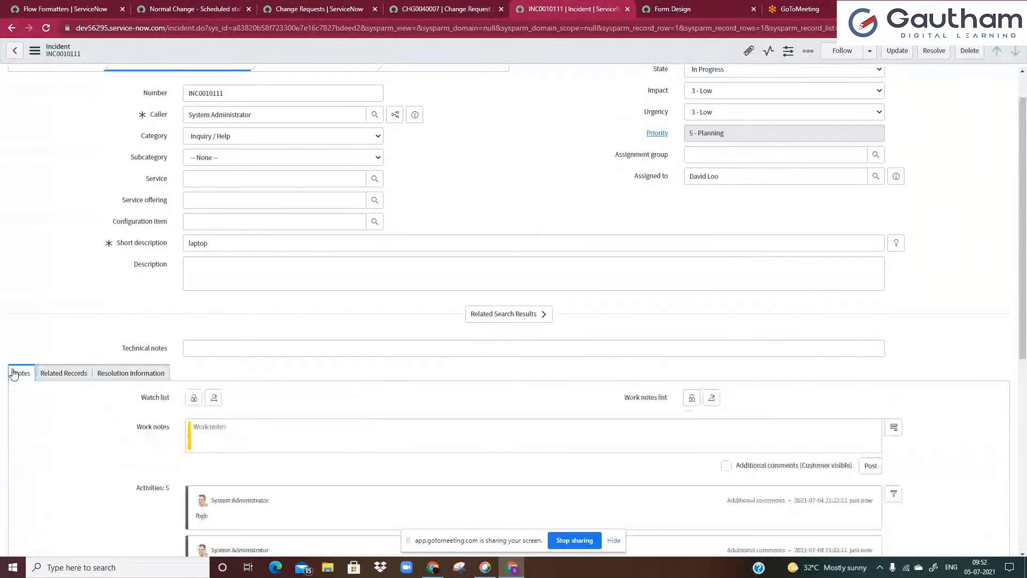
scroll(39, 361, "up", 1)
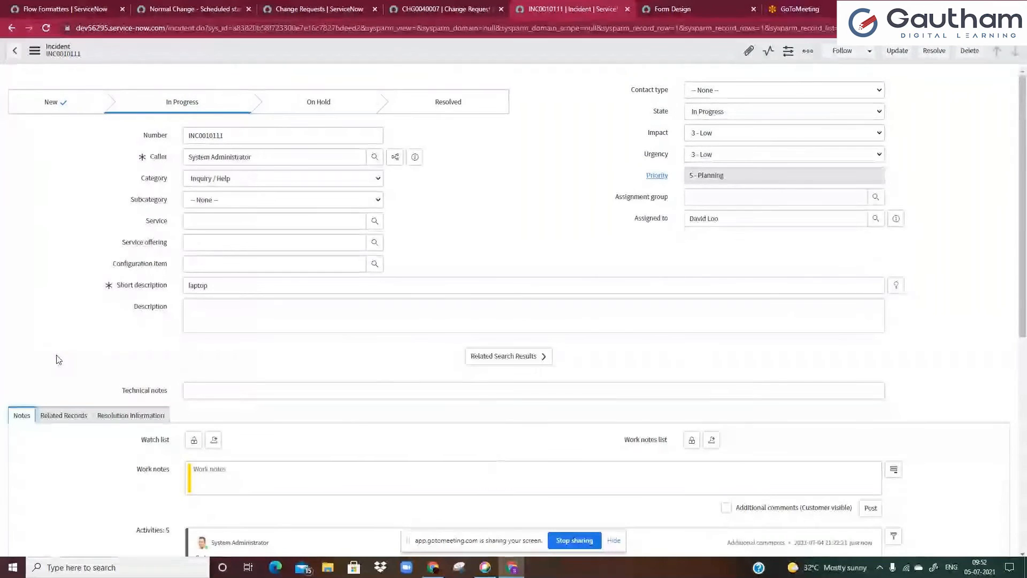
Review the flow formatter list in the Flow Formatters tab
left_click(58, 9)
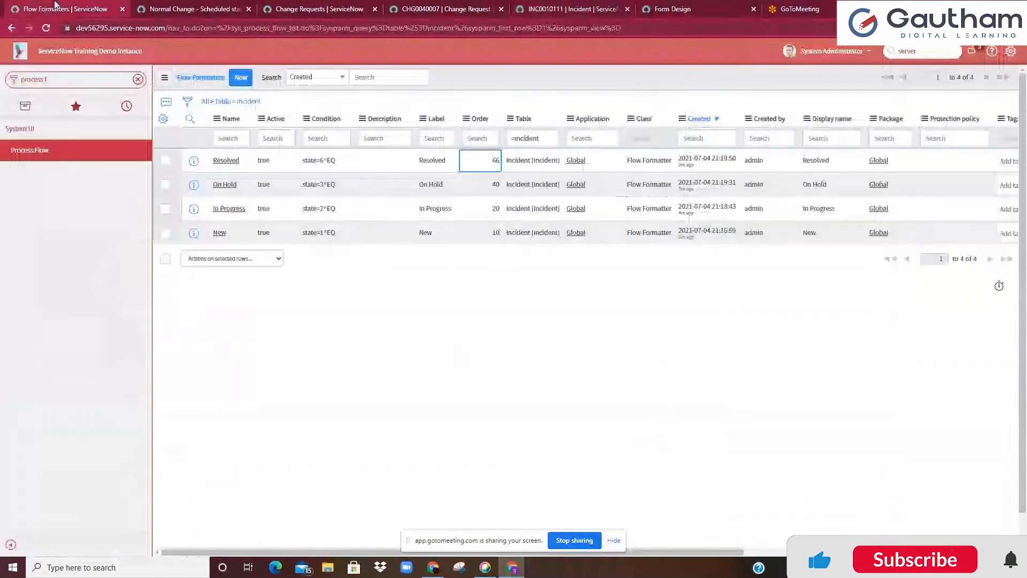
left_click(250, 103)
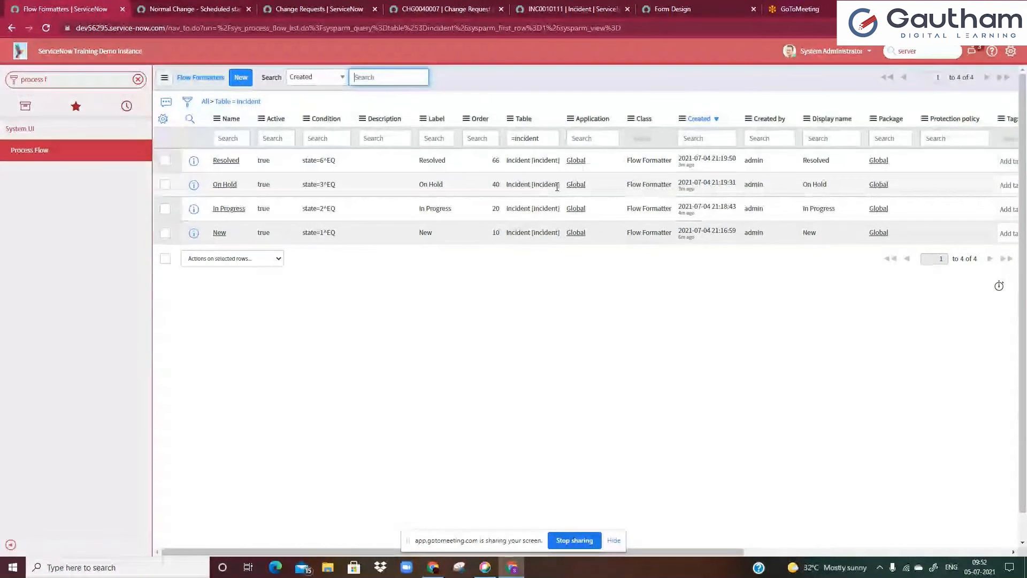
left_click(571, 7)
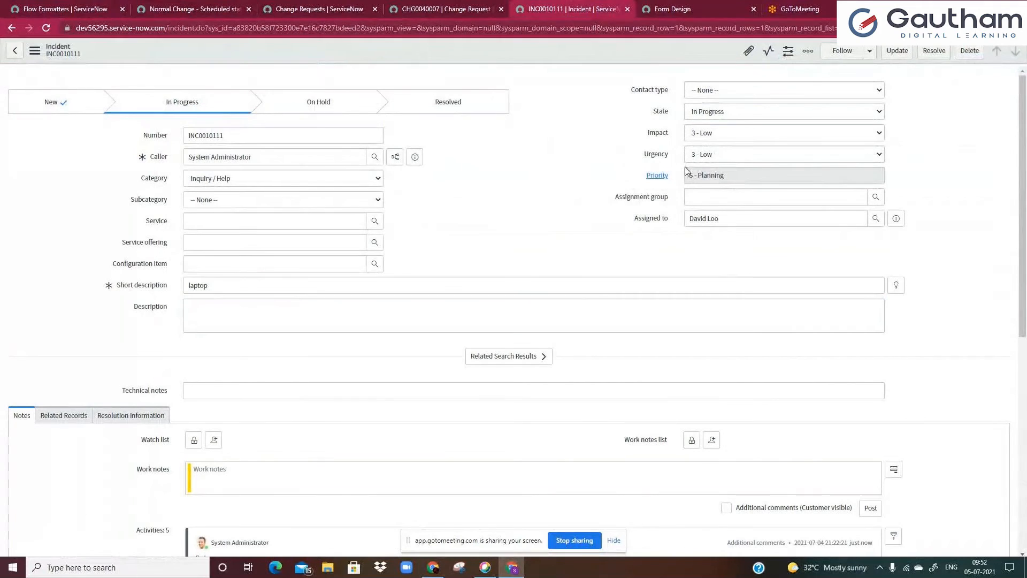
Select New as the incident's State once more and save the record
left_click(718, 113)
left_click(701, 125)
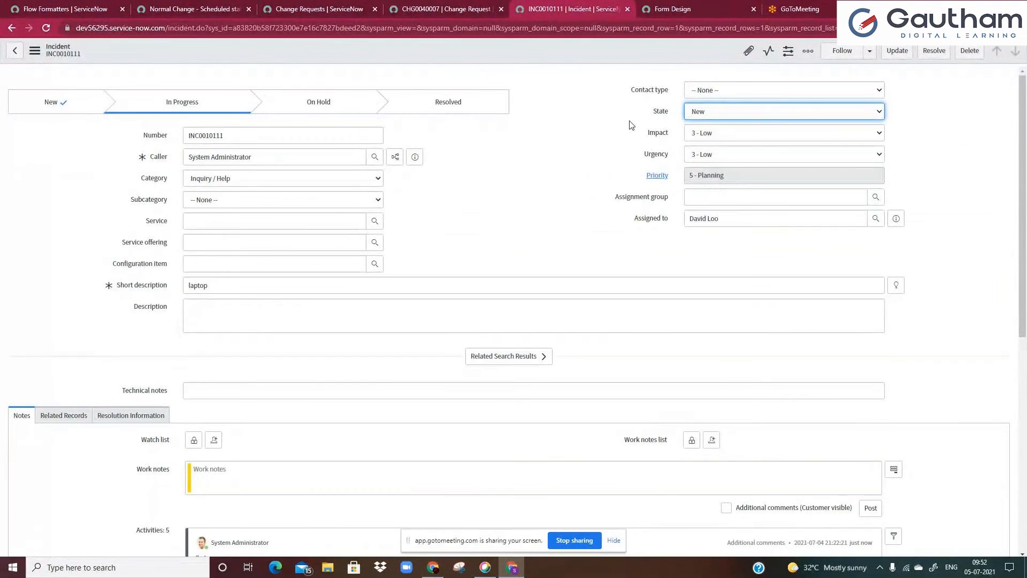
right_click(525, 60)
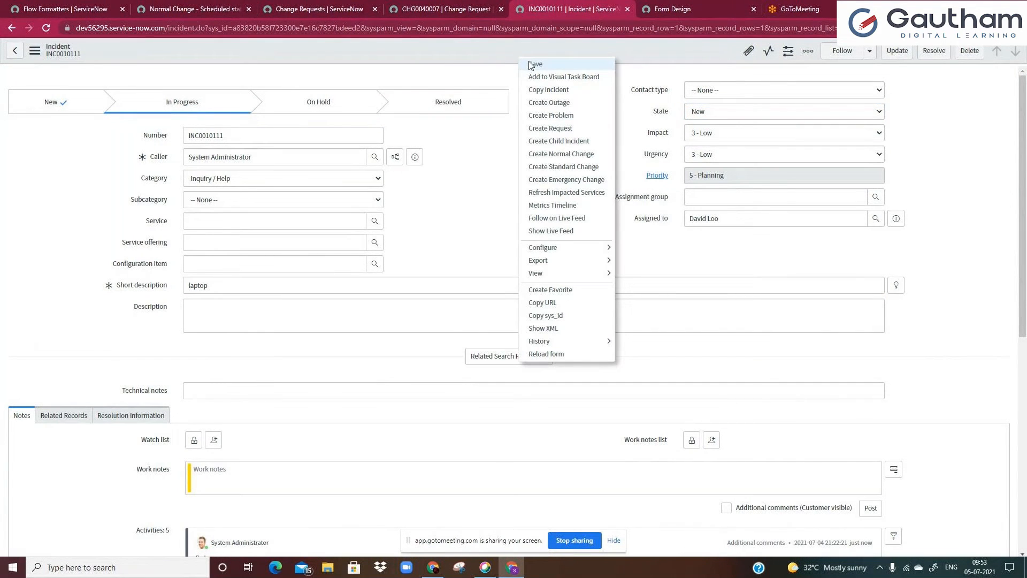
left_click(532, 66)
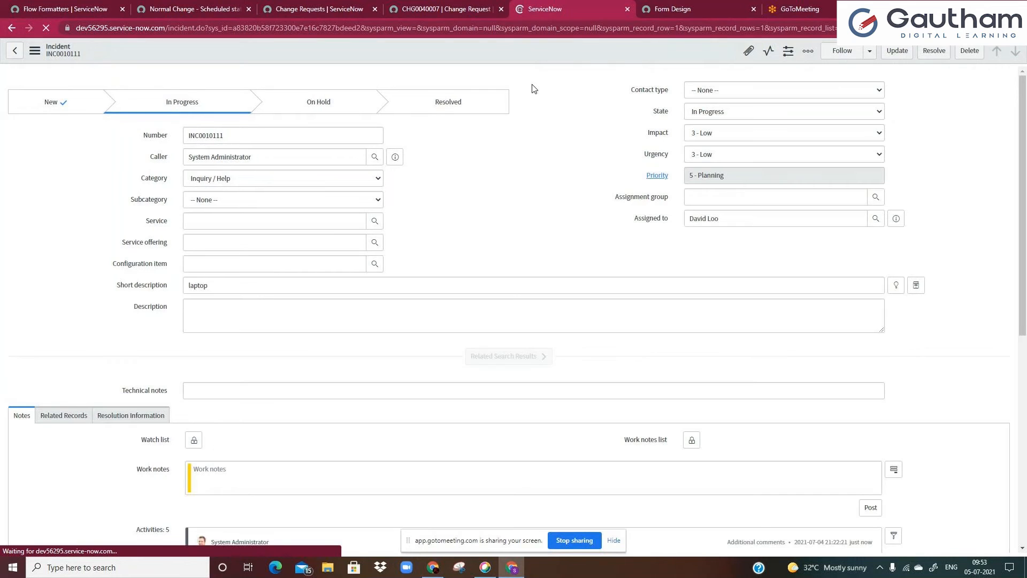
scroll(535, 160, "down", 4)
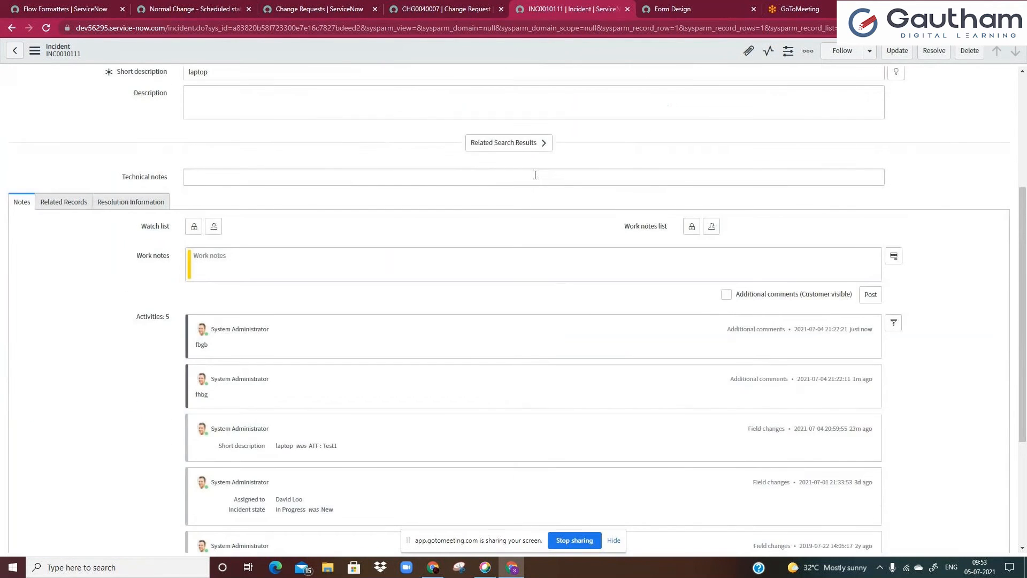
scroll(535, 175, "up", 4)
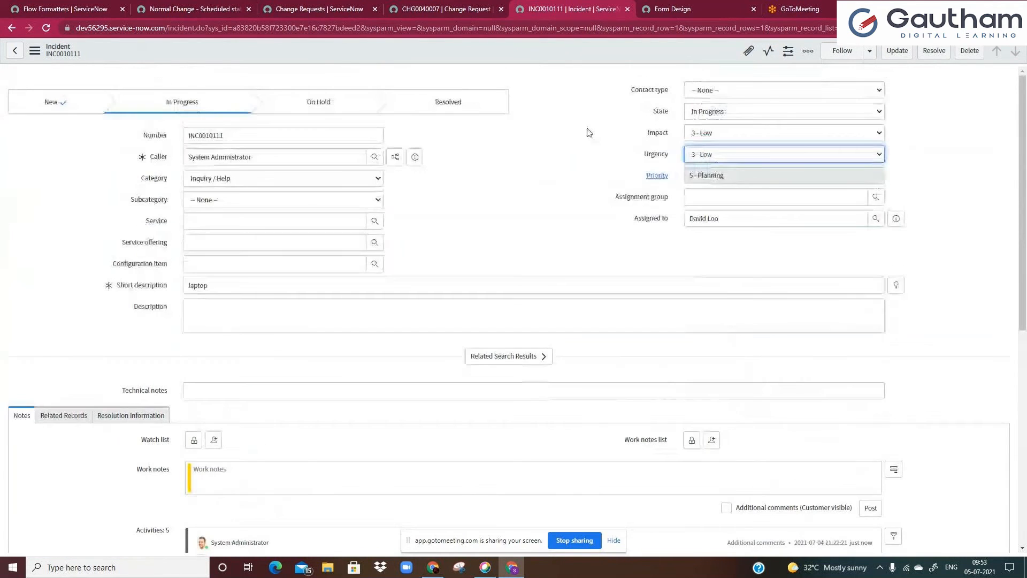
right_click(668, 113)
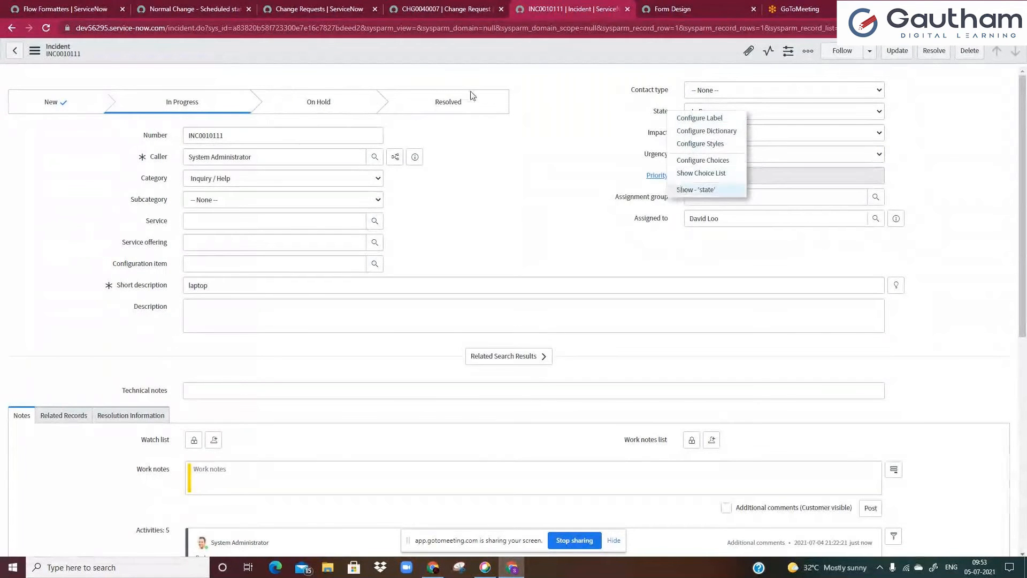
double_click(236, 138)
key("ctrl+c")
Open the same incident record in the Flow Formatters tab through the global search
left_click(73, 9)
left_click(920, 55)
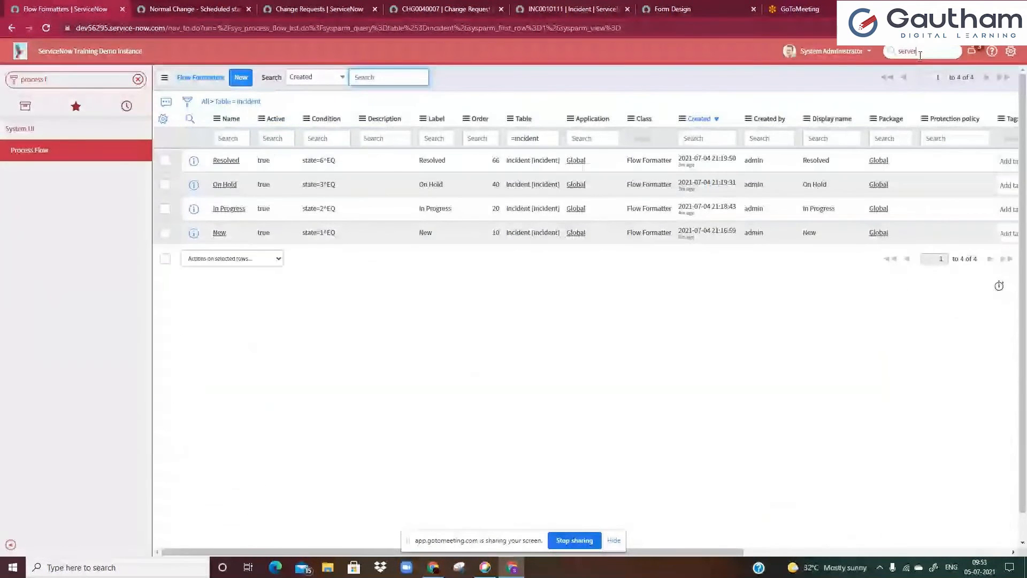
key("ctrl+a")
key("ctrl+v")
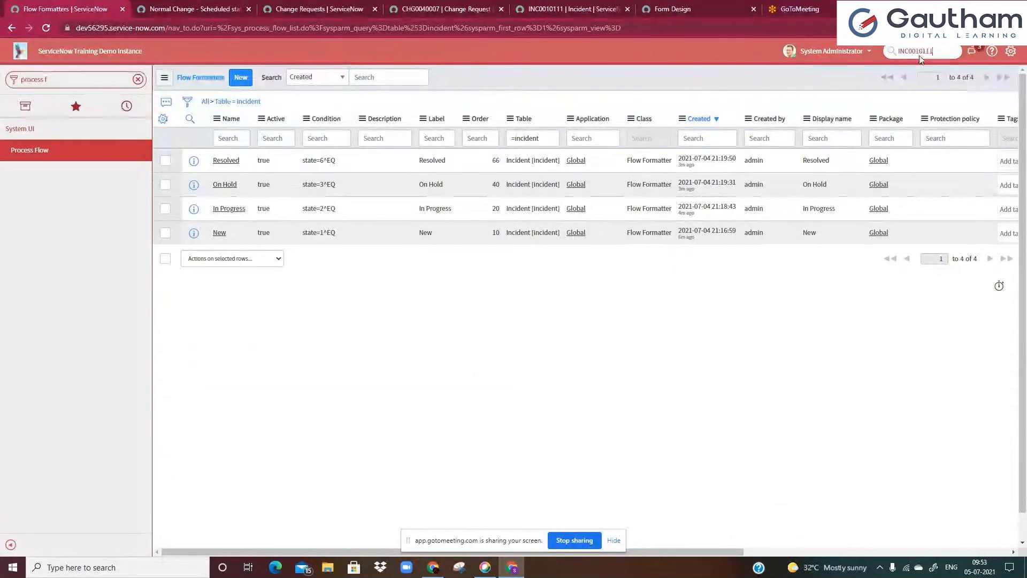
key("Return")
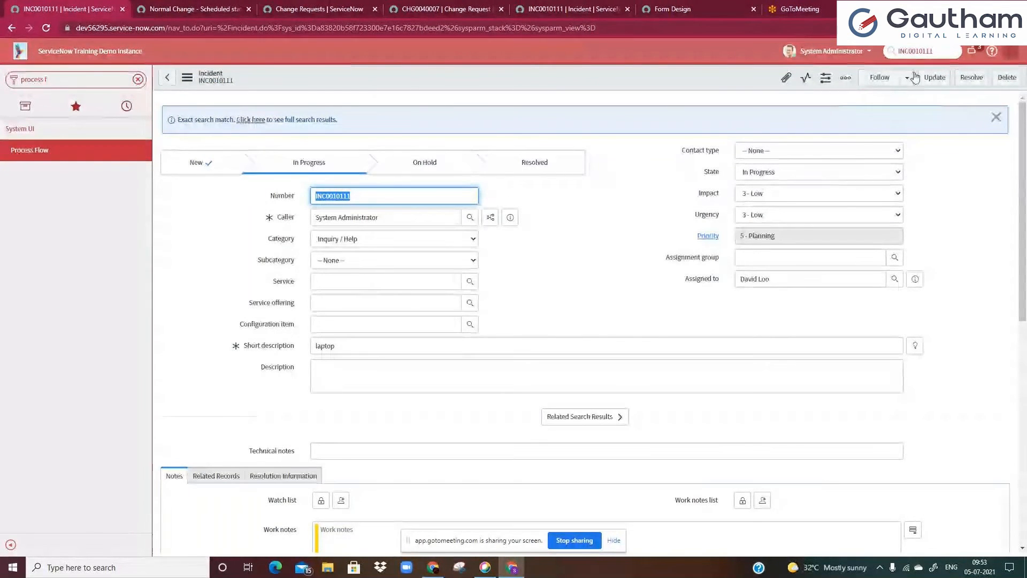
Enable the JavaScript Log and Field Watcher in the Developer system settings
left_click(1011, 51)
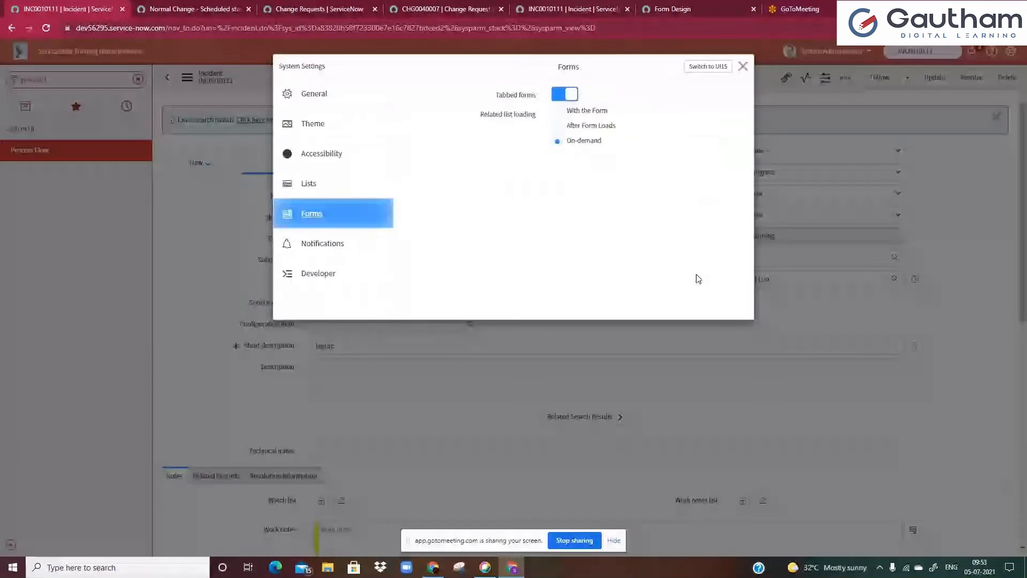
left_click(318, 274)
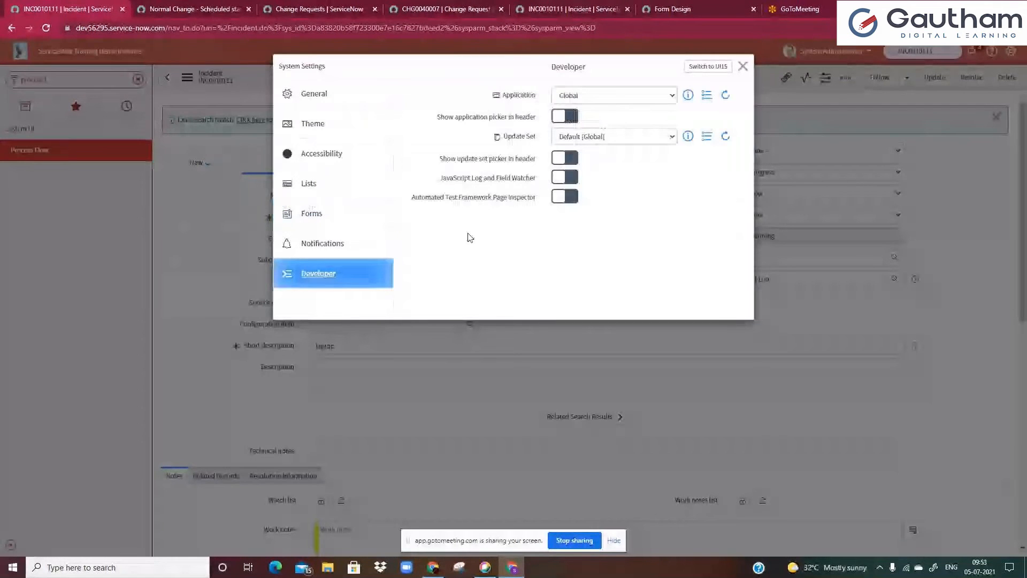
left_click(560, 177)
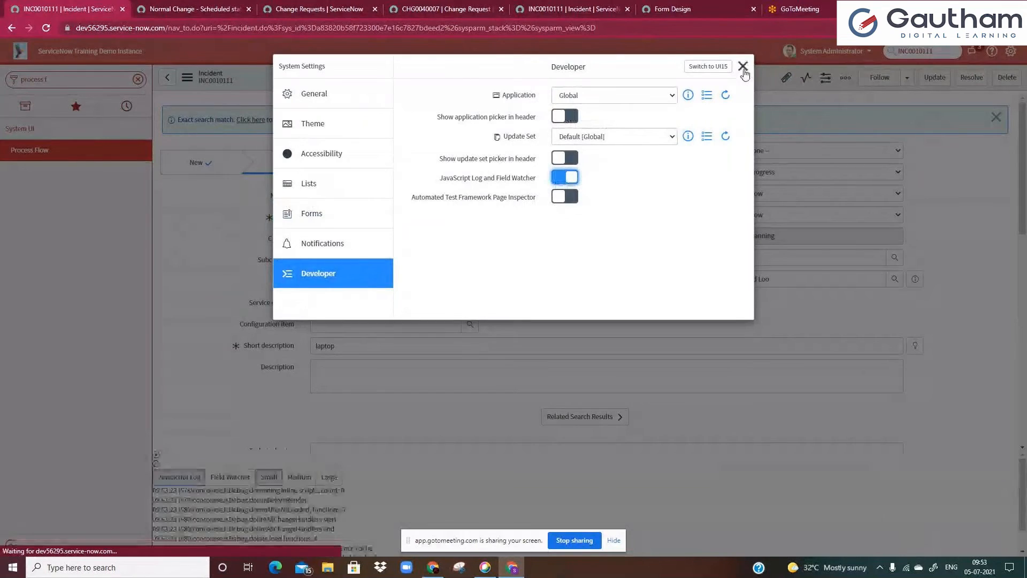
left_click(744, 66)
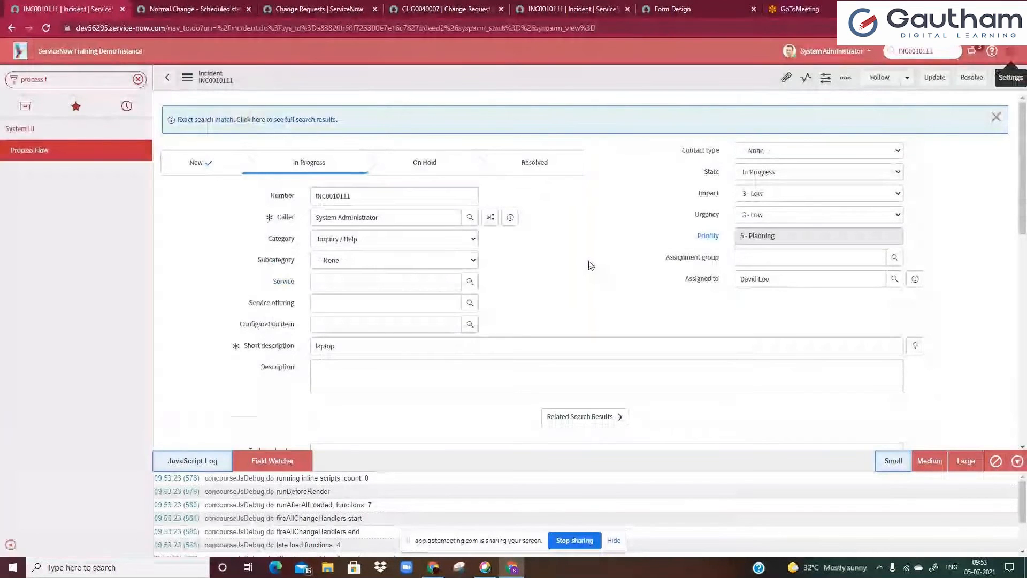
Add the State field to the Field Watcher and set the incident's State to New
right_click(717, 177)
left_click(729, 260)
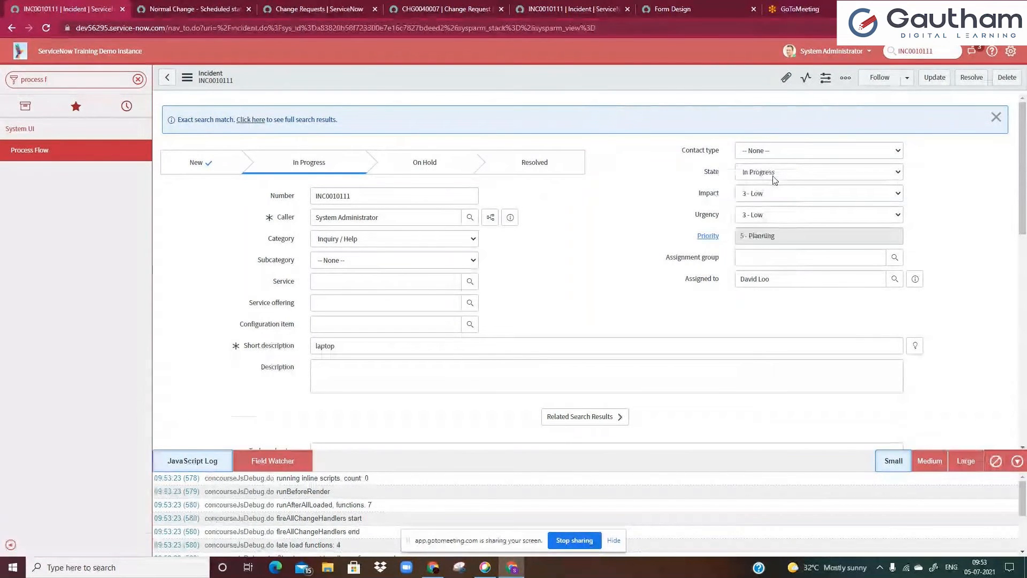
left_click(774, 175)
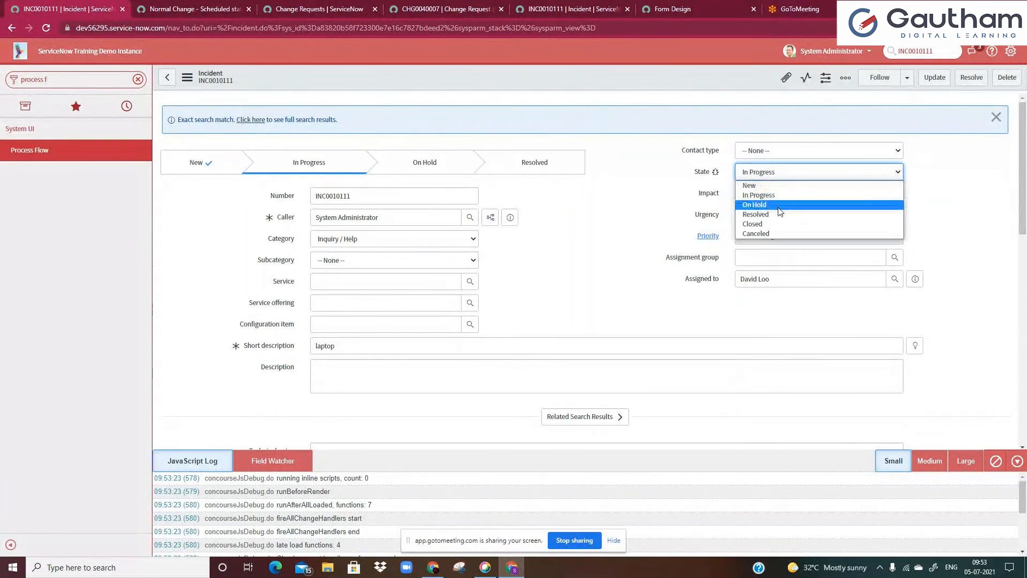
left_click(755, 185)
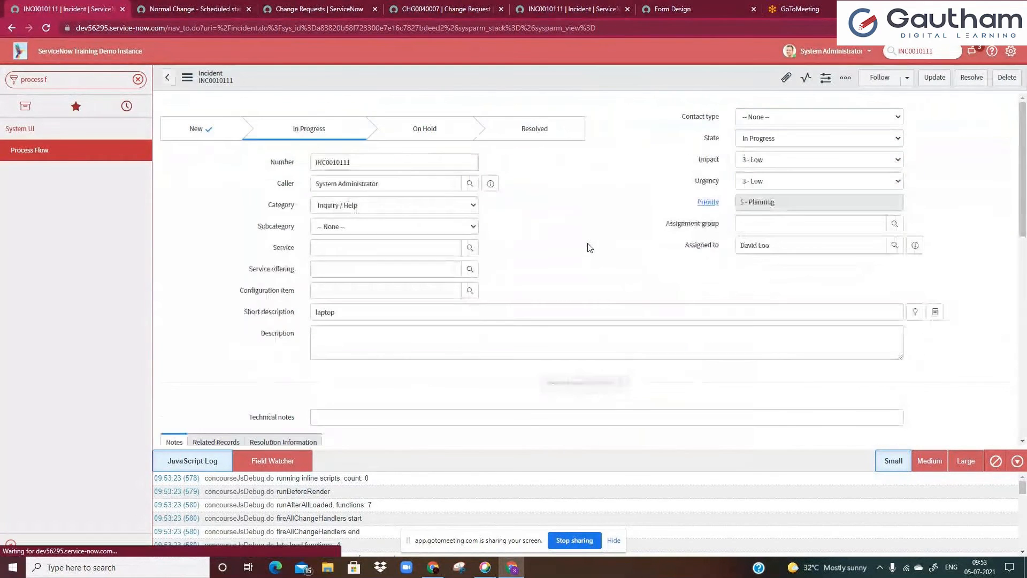
Enlarge the debug panel, review the Field Watcher entries for State, and close the panel
left_click(956, 464)
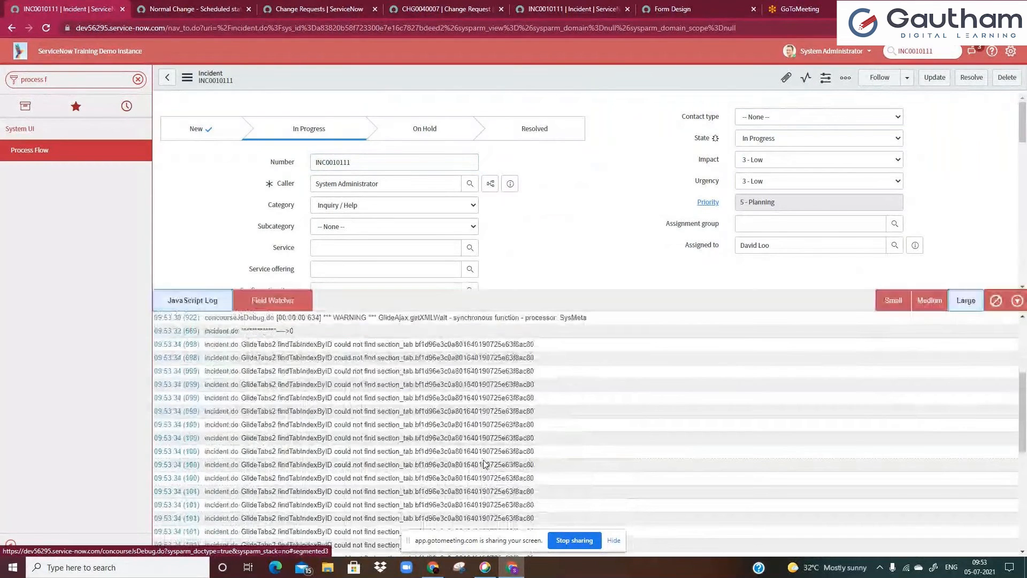
left_click(247, 300)
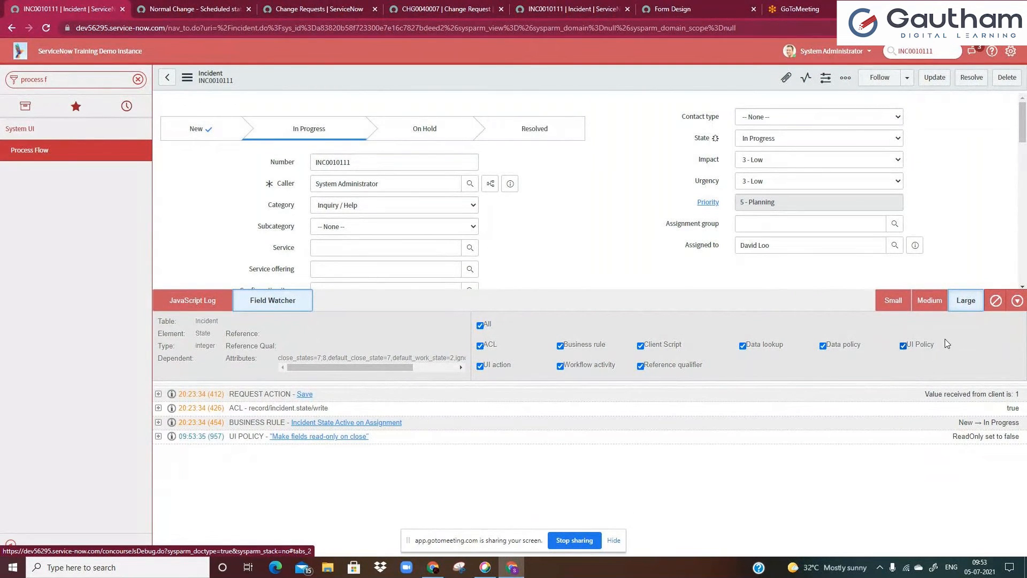
left_click(1016, 303)
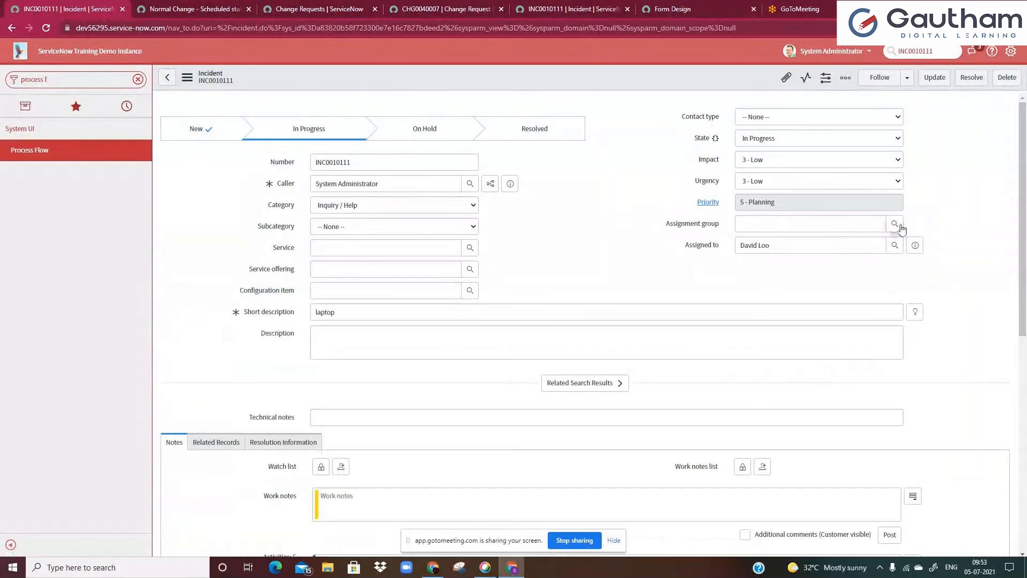
Set the Assignment group to App Engine Studio Users and the State to New, then save the record
left_click(895, 225)
left_click(551, 314)
left_click(792, 140)
left_click(766, 151)
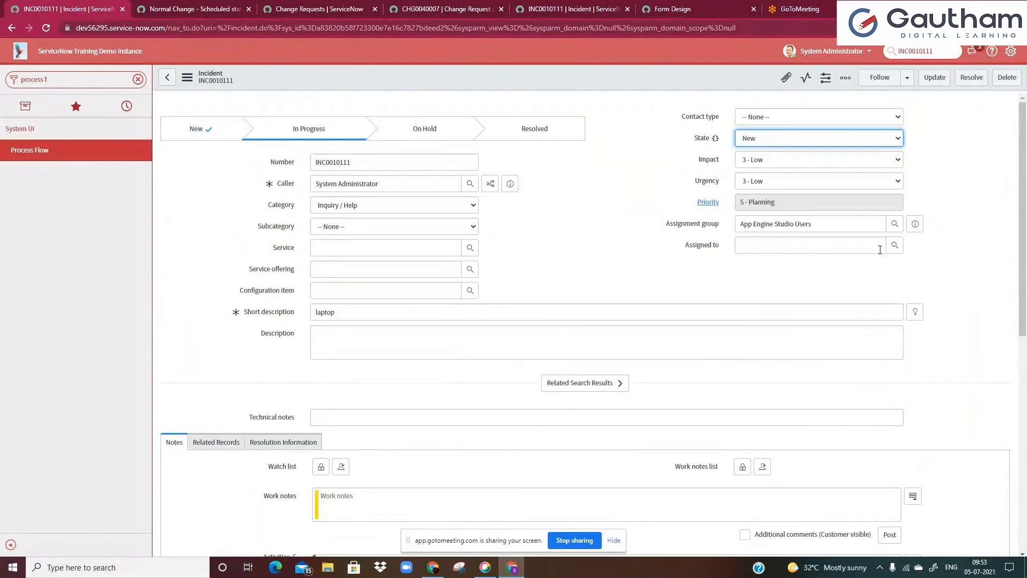
left_click(895, 245)
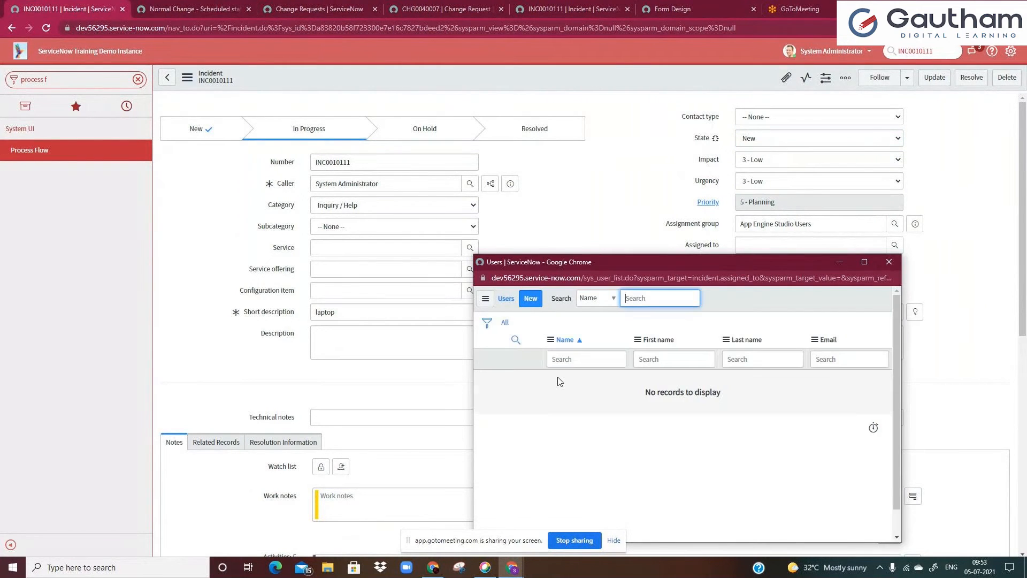
left_click(890, 262)
right_click(627, 77)
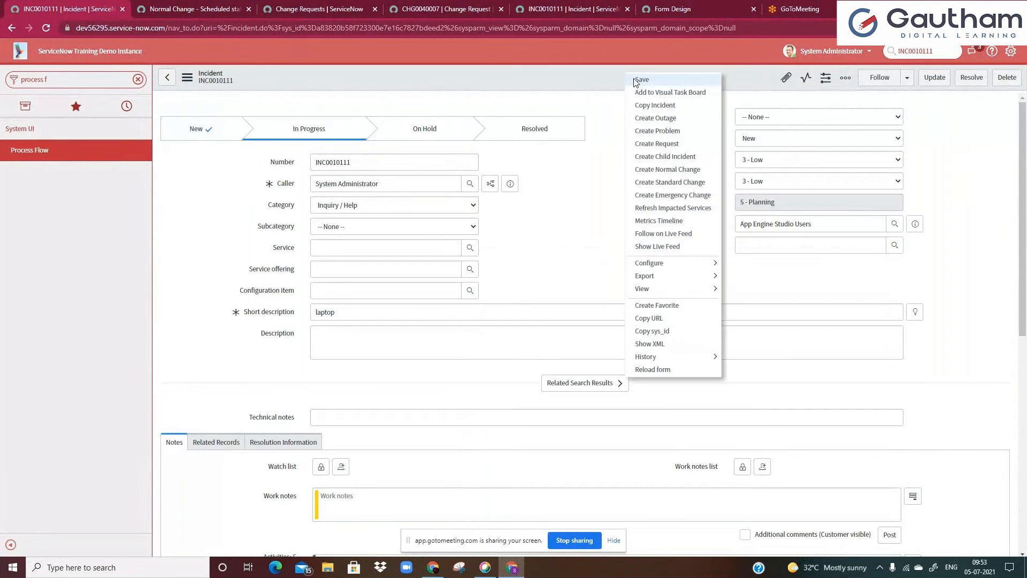
left_click(639, 80)
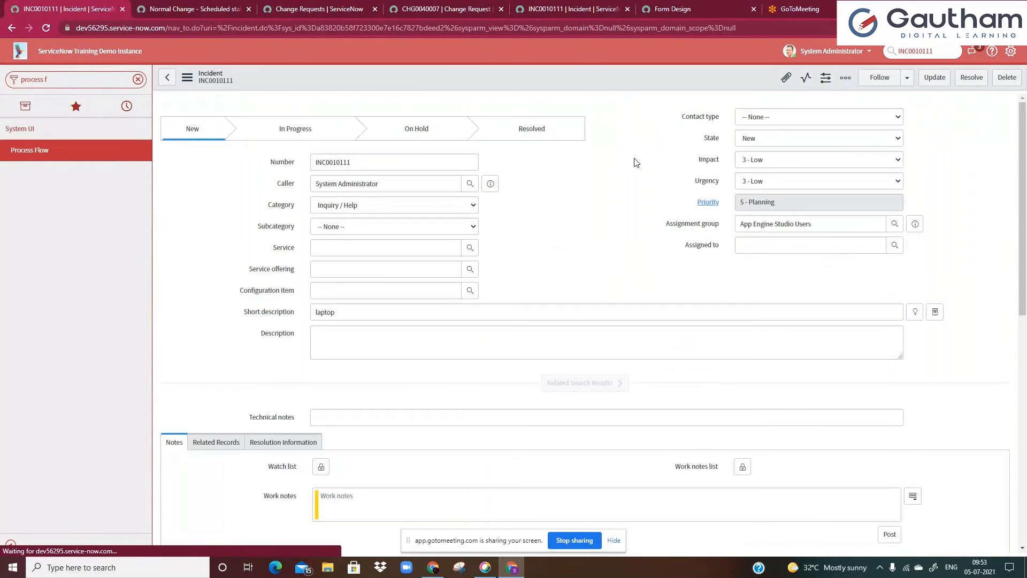
left_click(749, 226)
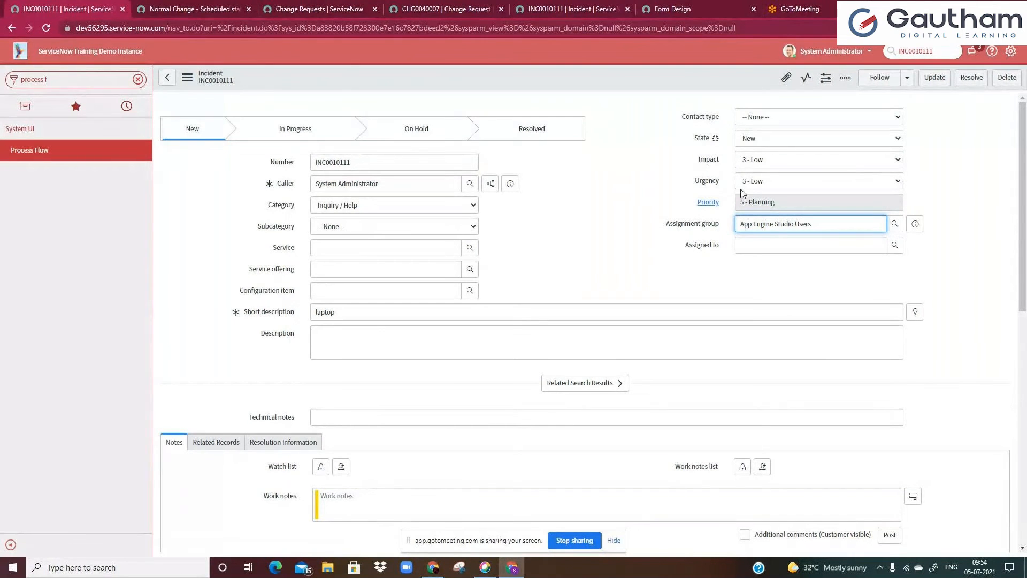
left_click_drag(737, 227, 797, 223)
left_click(831, 221)
left_click_drag(742, 229, 842, 225)
left_click(842, 225)
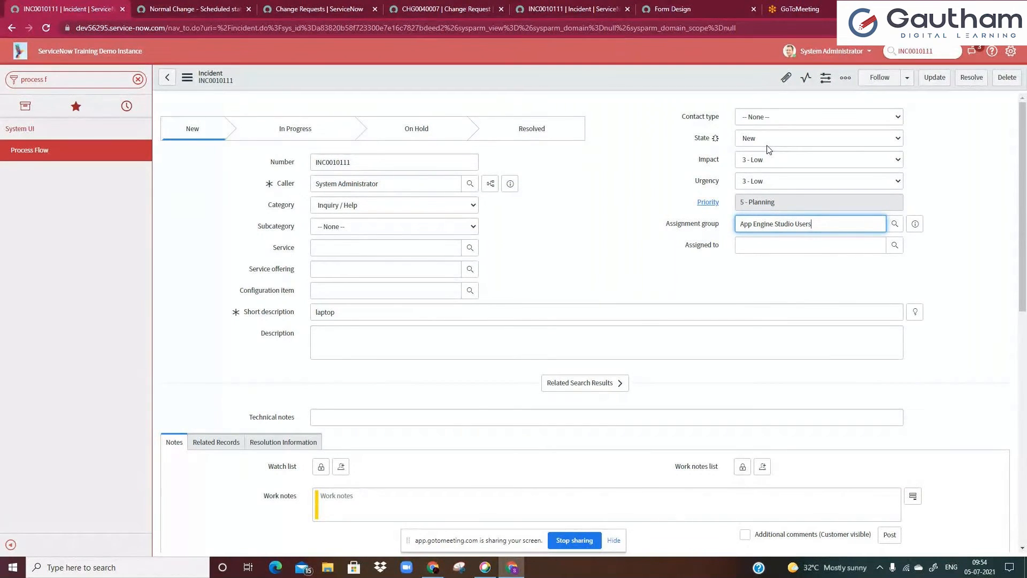
left_click(852, 207)
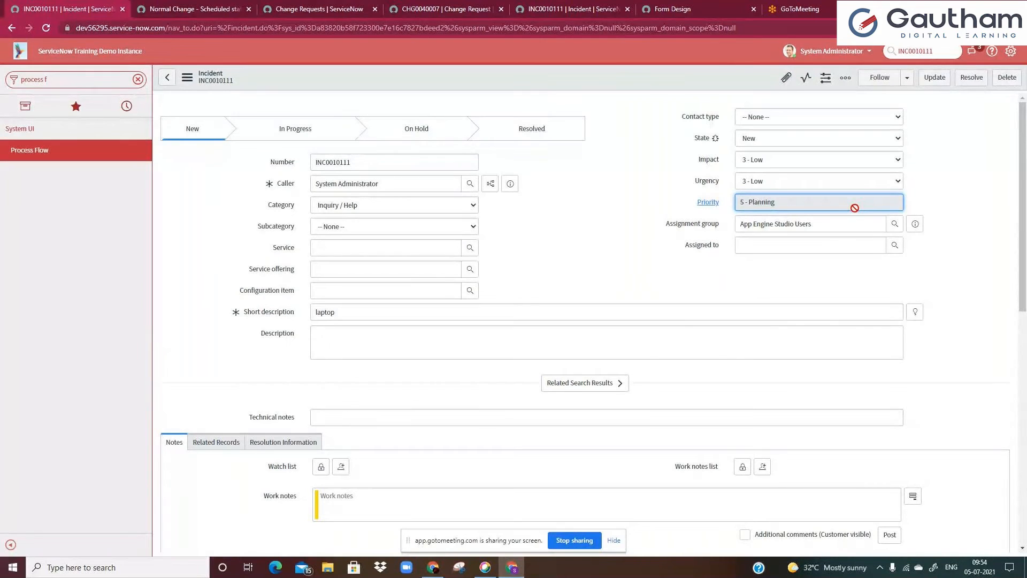
left_click(138, 80)
left_click(217, 186)
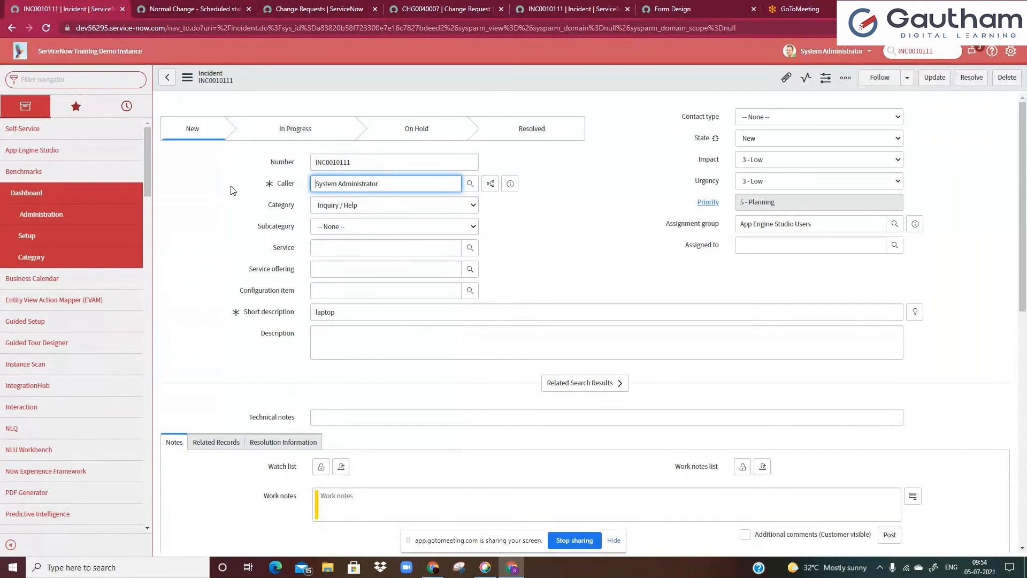
Compare the Form Design layout with the incident form's process flow by switching between their tabs
left_click(684, 6)
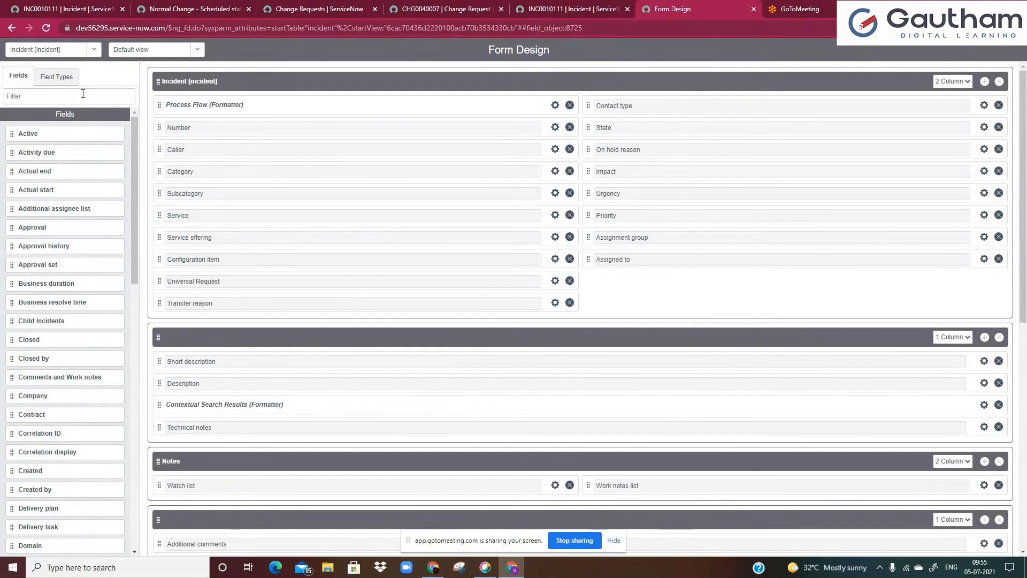
left_click(552, 10)
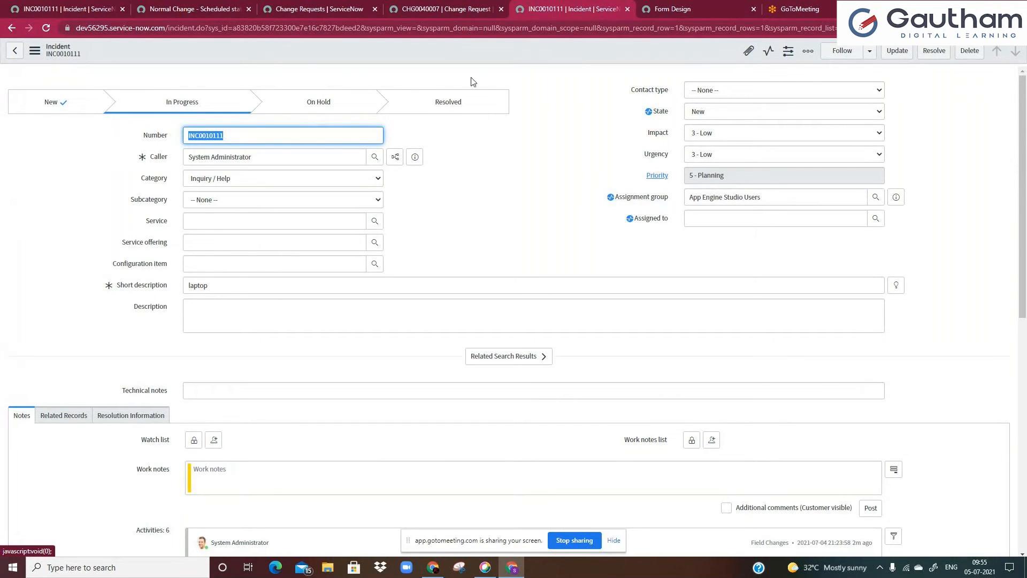
left_click(671, 9)
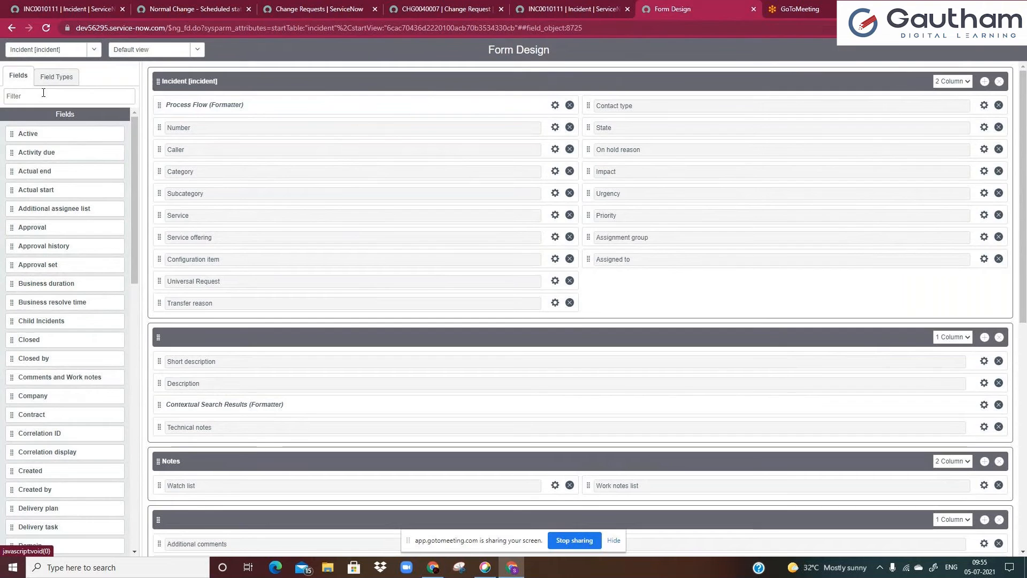
left_click(535, 6)
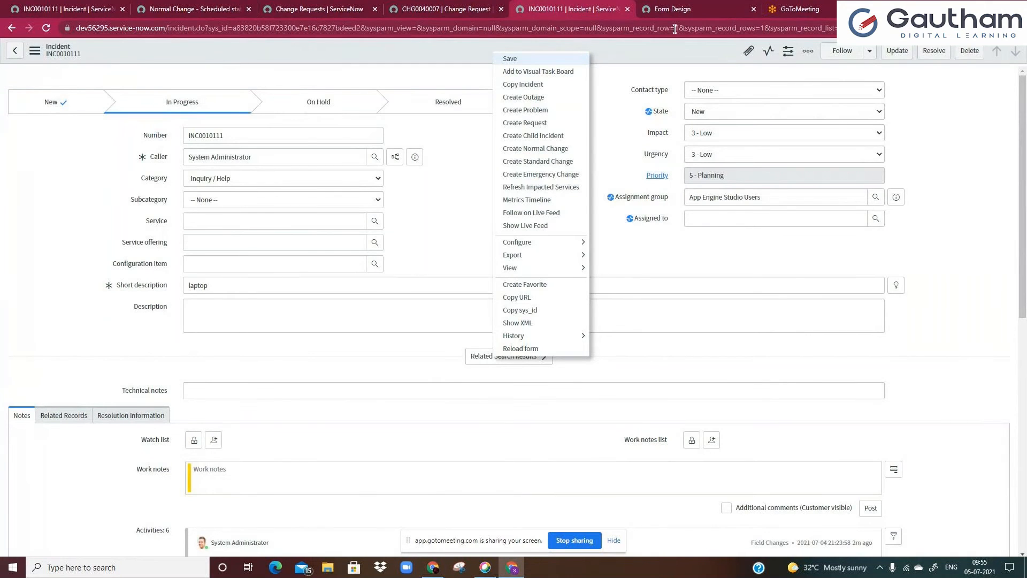
left_click(673, 9)
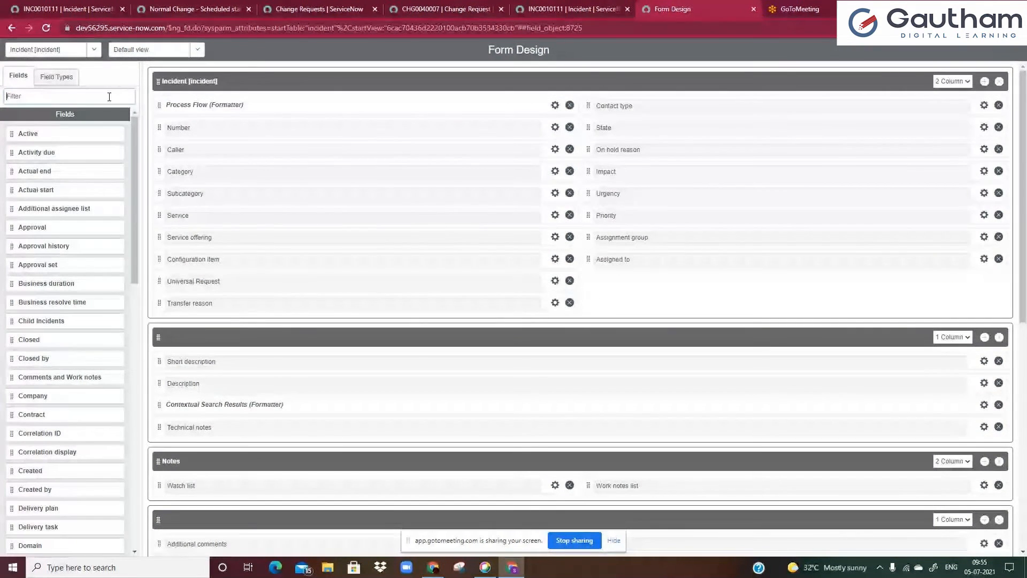
Filter the field list for formatters, remove the Process Flow formatter and place it back at the top of the form
type("form")
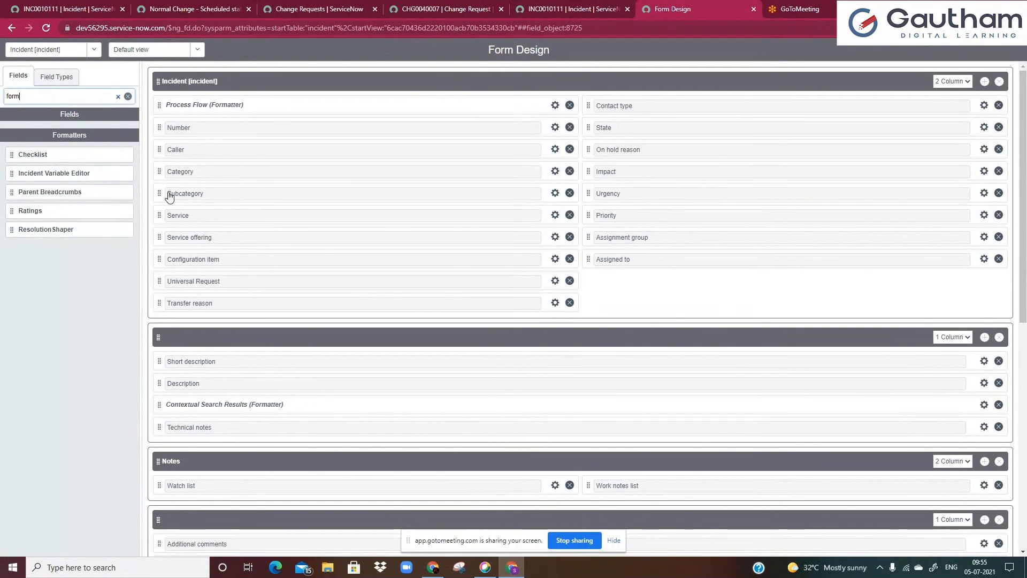
left_click(569, 105)
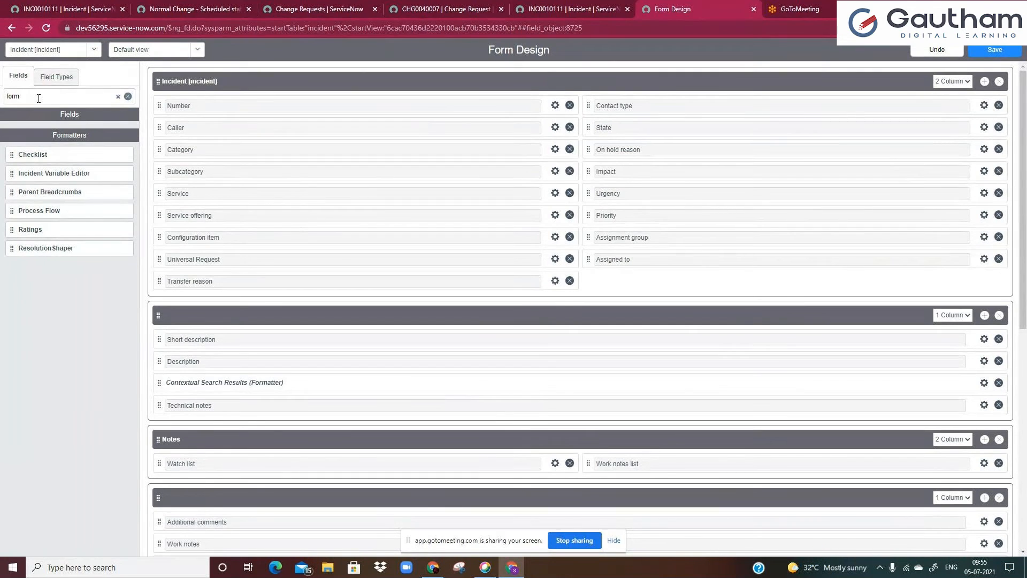
type("at")
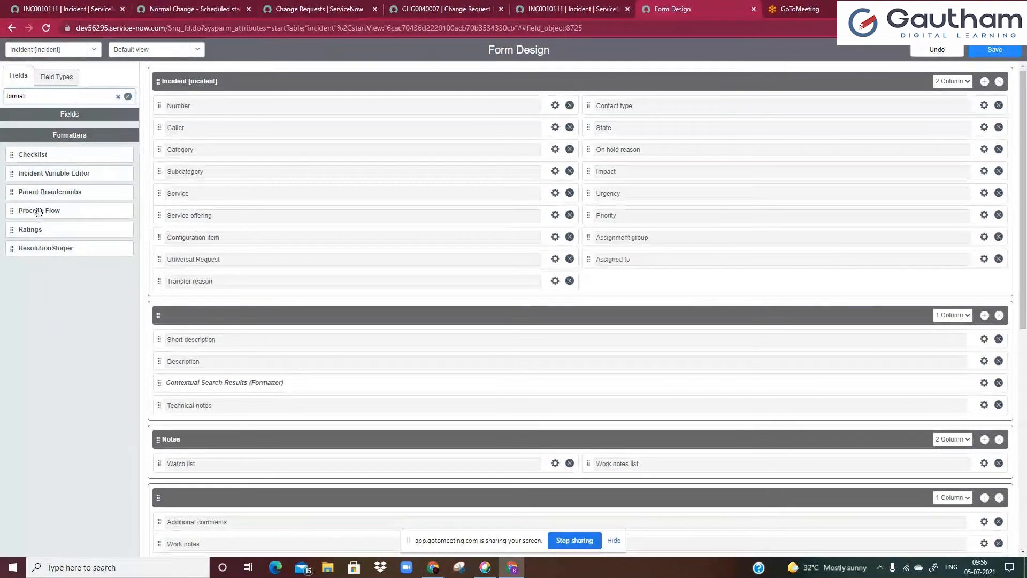
left_click_drag(35, 212, 201, 104)
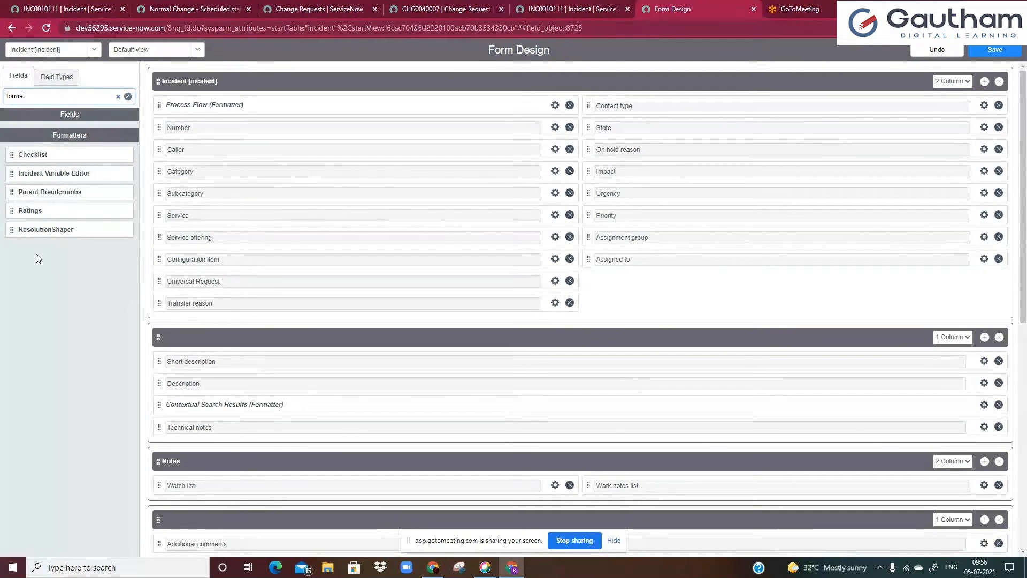
Open the Process Flow module by filtering the application navigator for process f
left_click(26, 4)
left_click(78, 81)
type("flow")
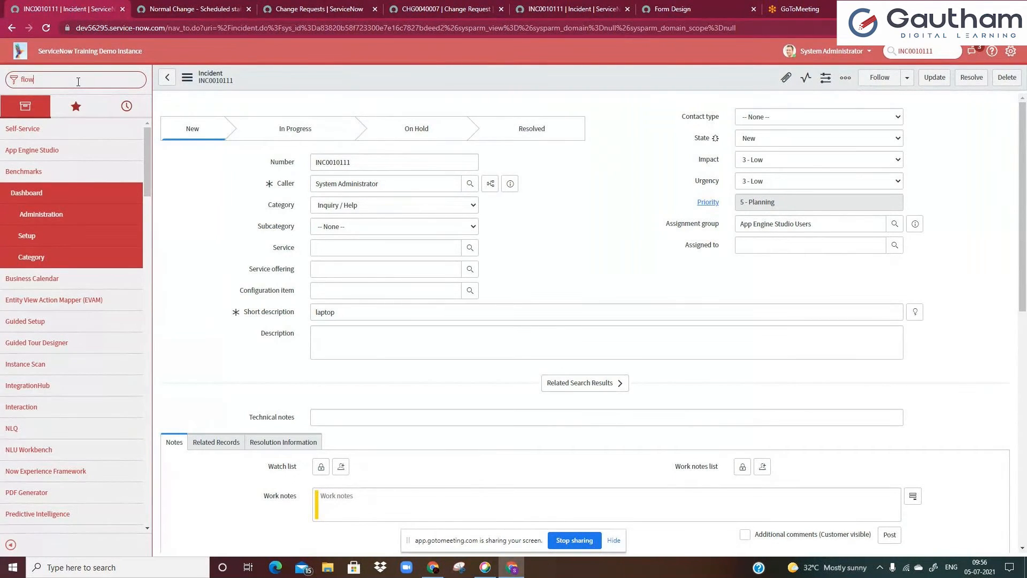
double_click(78, 82)
type("process")
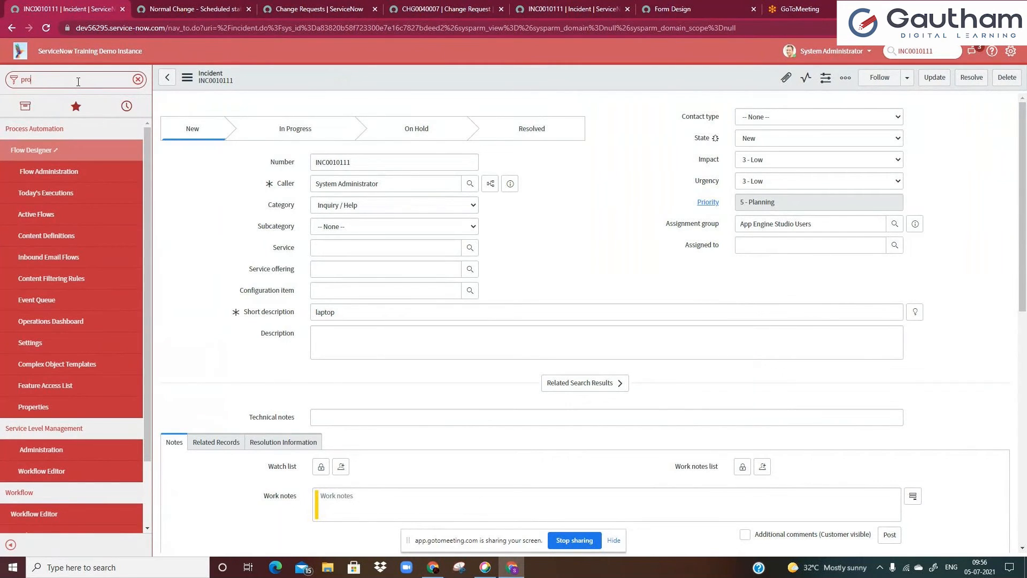
type(" f")
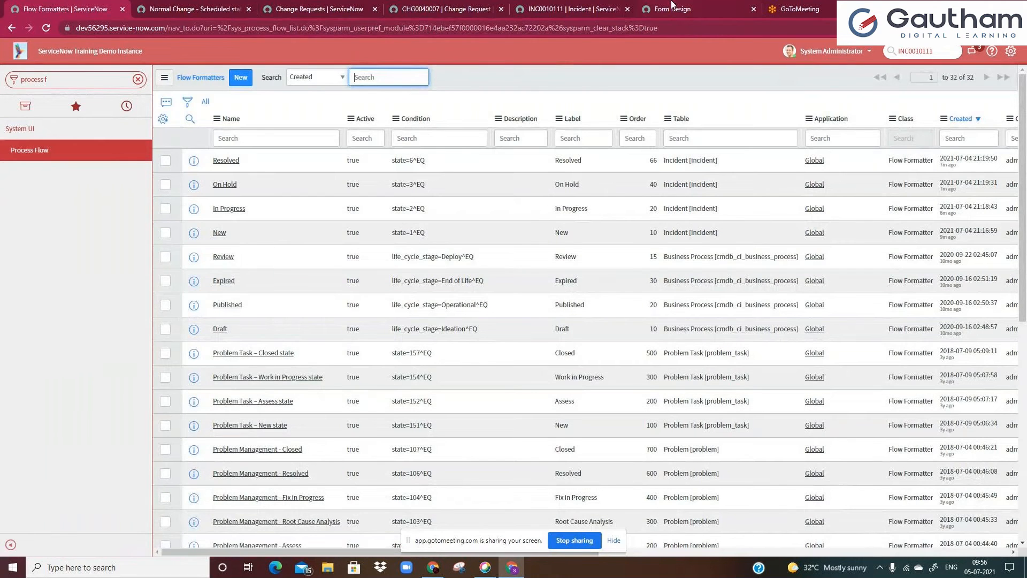
Remove the Process Flow formatter from the top of the incident form layout
left_click(672, 8)
left_click(570, 105)
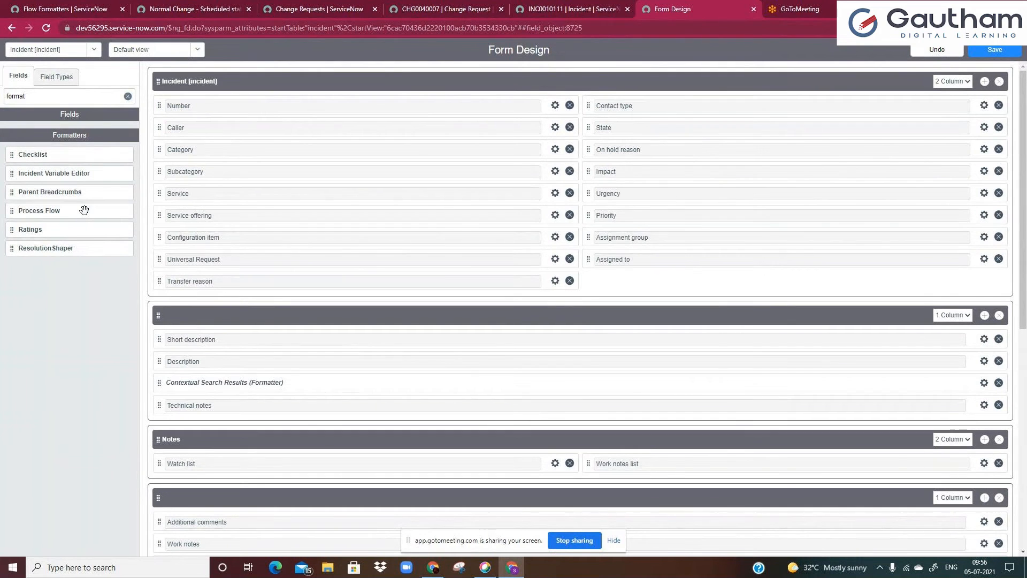
left_click(76, 15)
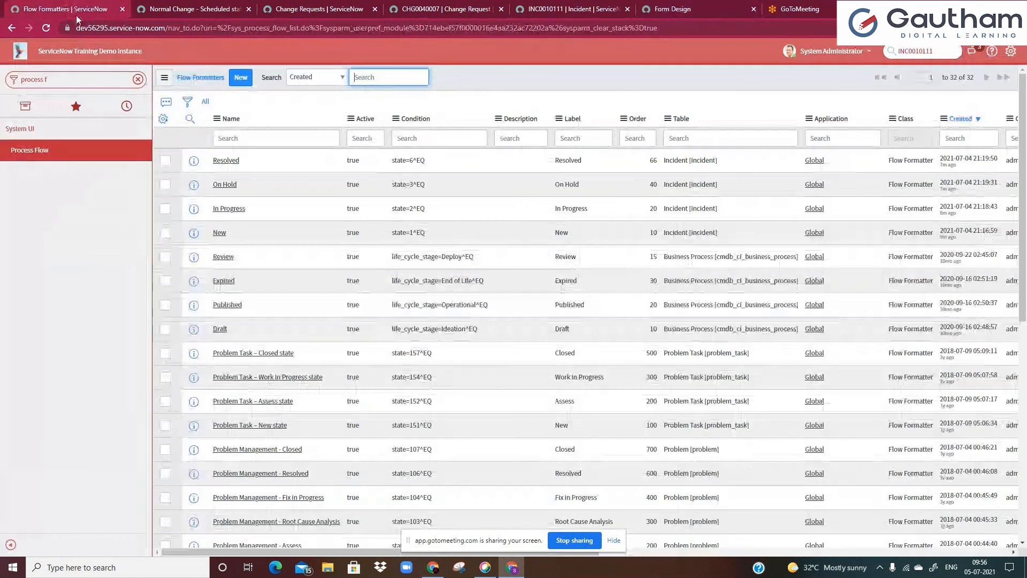
left_click(236, 84)
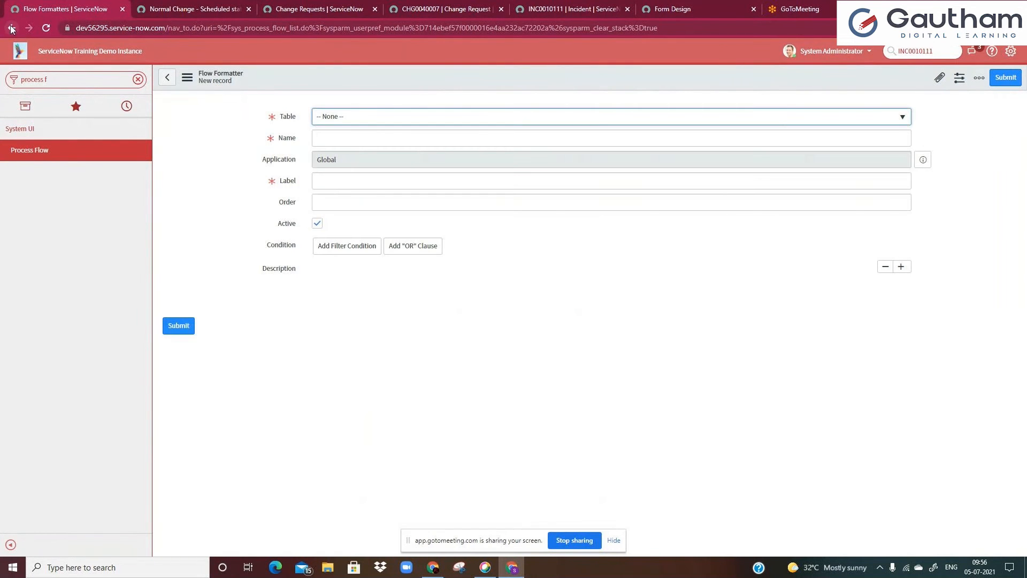
left_click(167, 77)
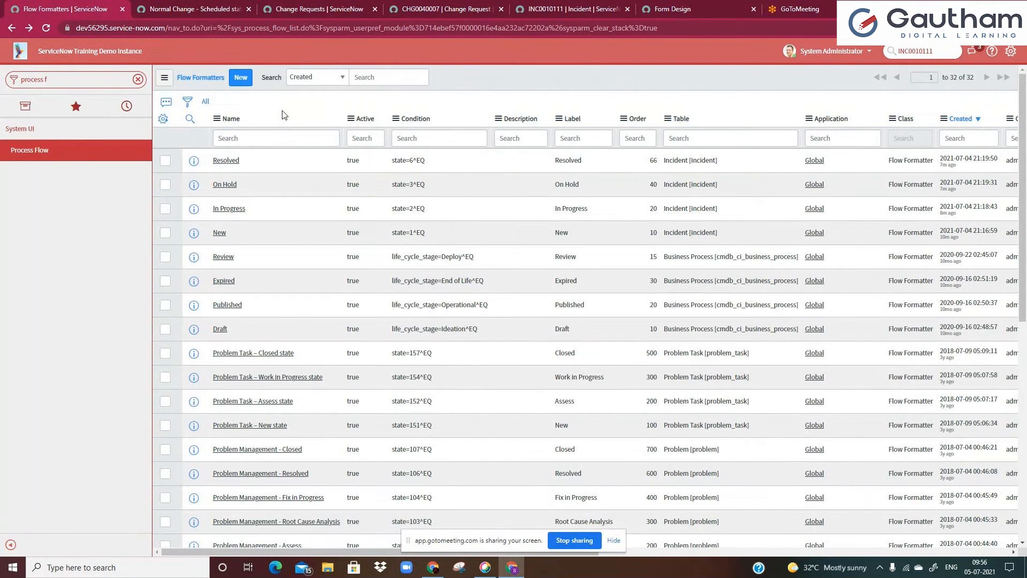
Filter the flow formatter list to show only records for the Incident table
right_click(680, 160)
left_click(698, 164)
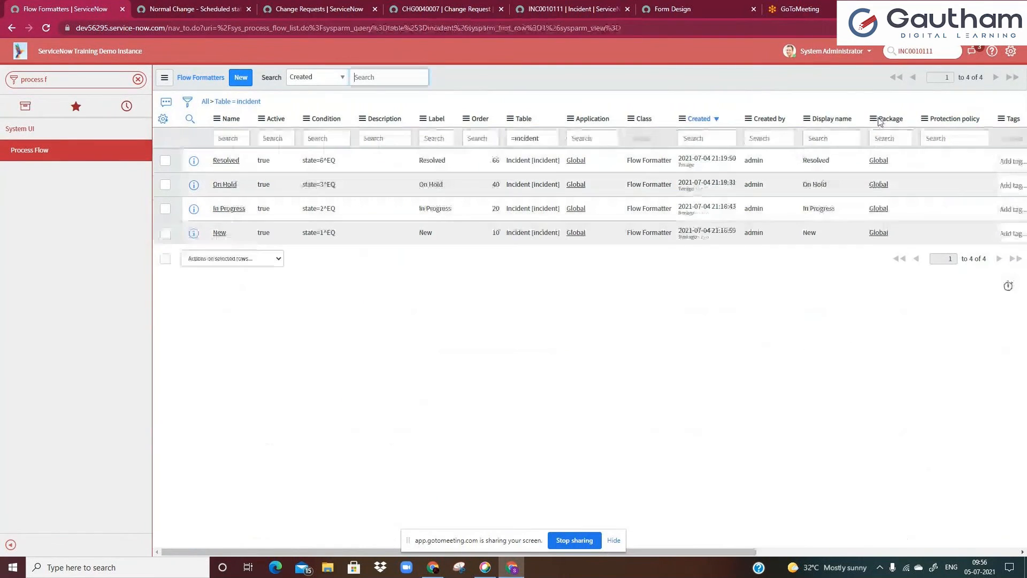
left_click(339, 138)
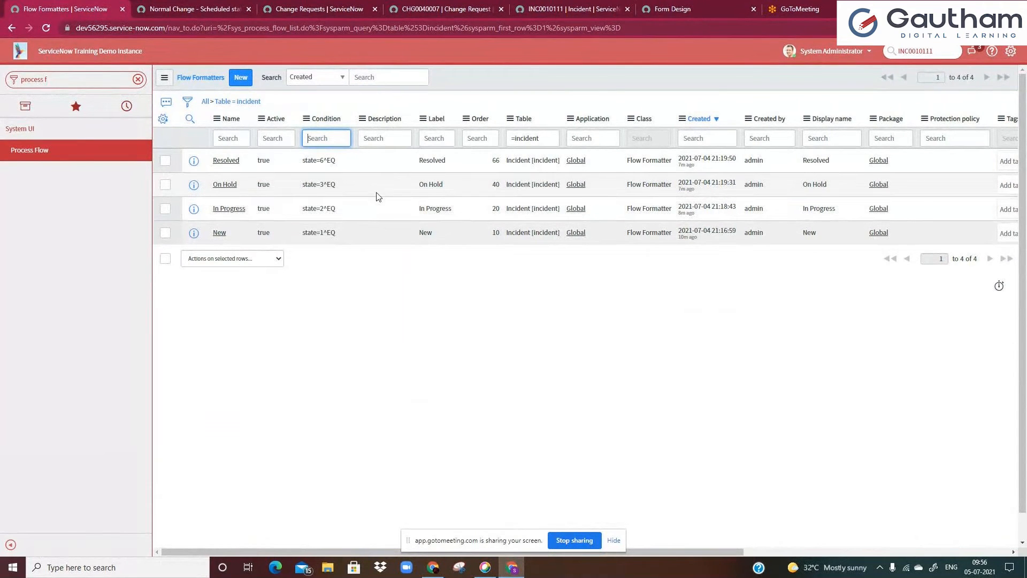
left_click(541, 154)
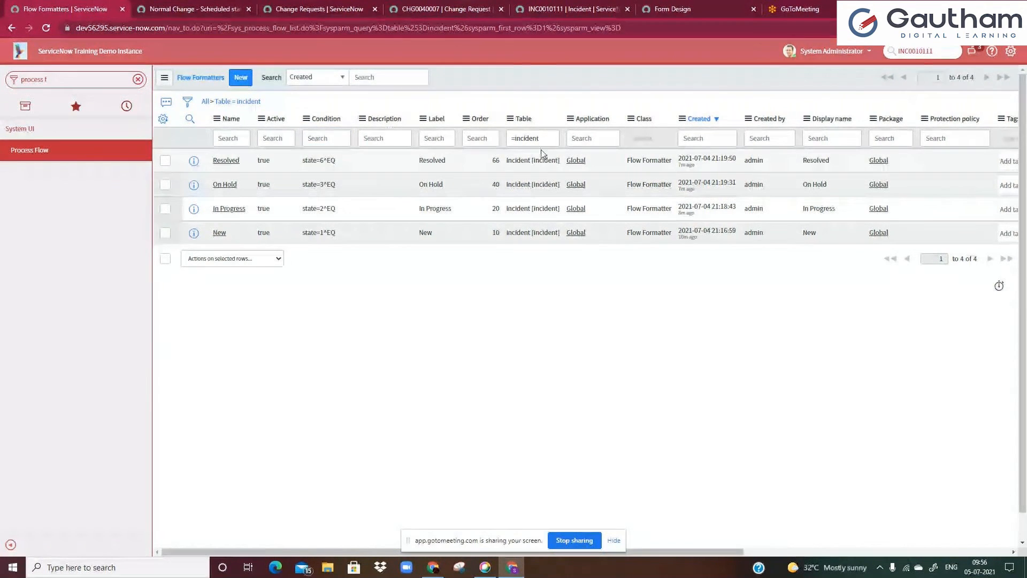
Place the Process Flow formatter at the top of the incident form layout and save the design
left_click(661, 6)
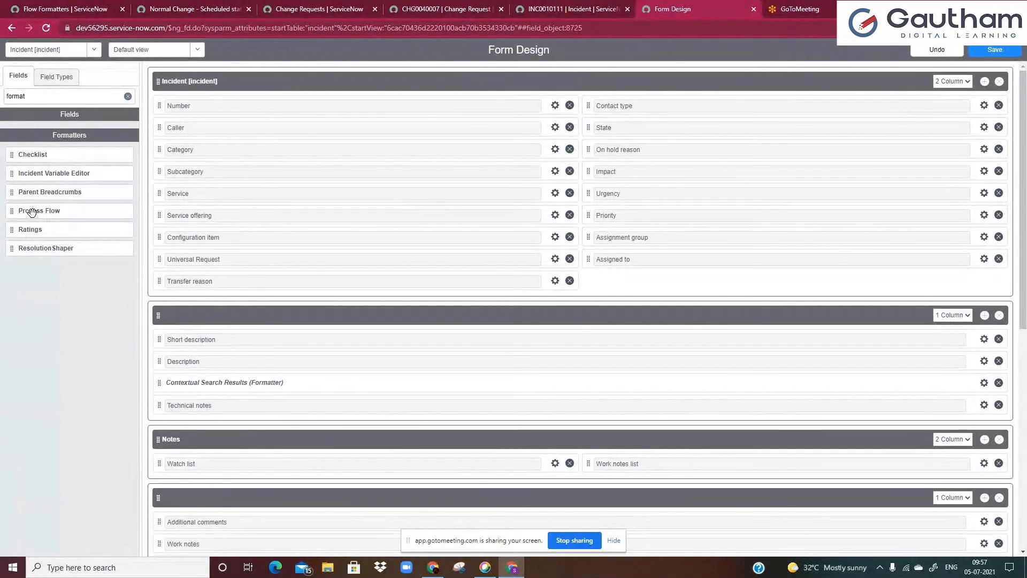
left_click_drag(36, 213, 192, 103)
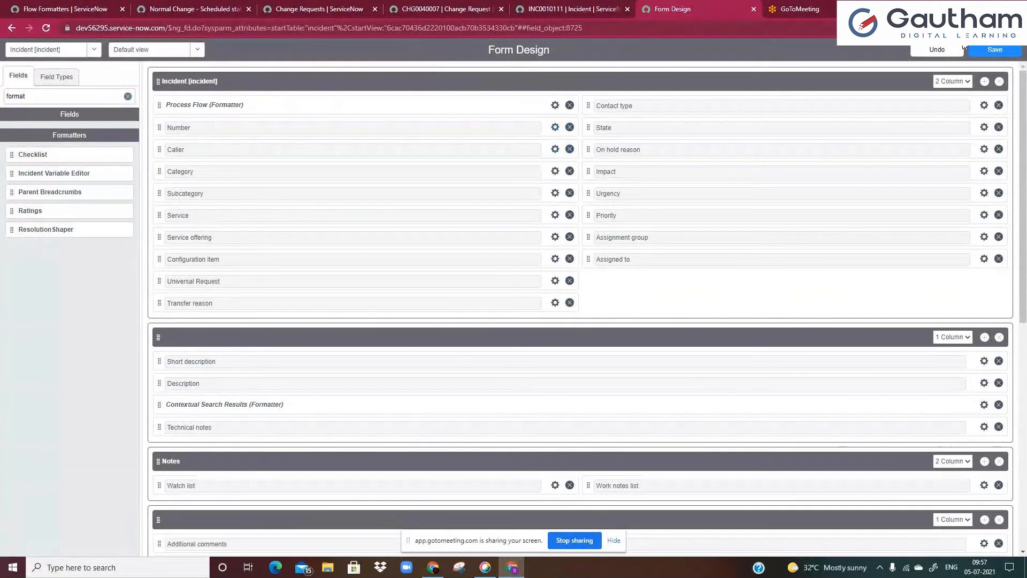
left_click(996, 51)
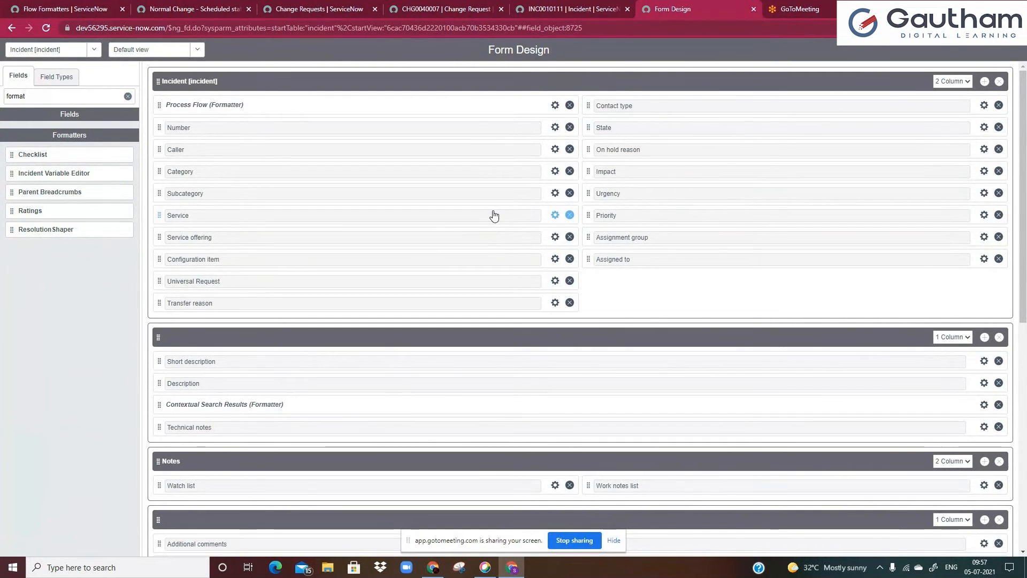
Filter the field list for forma and review the sections of the incident form layout
left_click(128, 96)
left_click(67, 95)
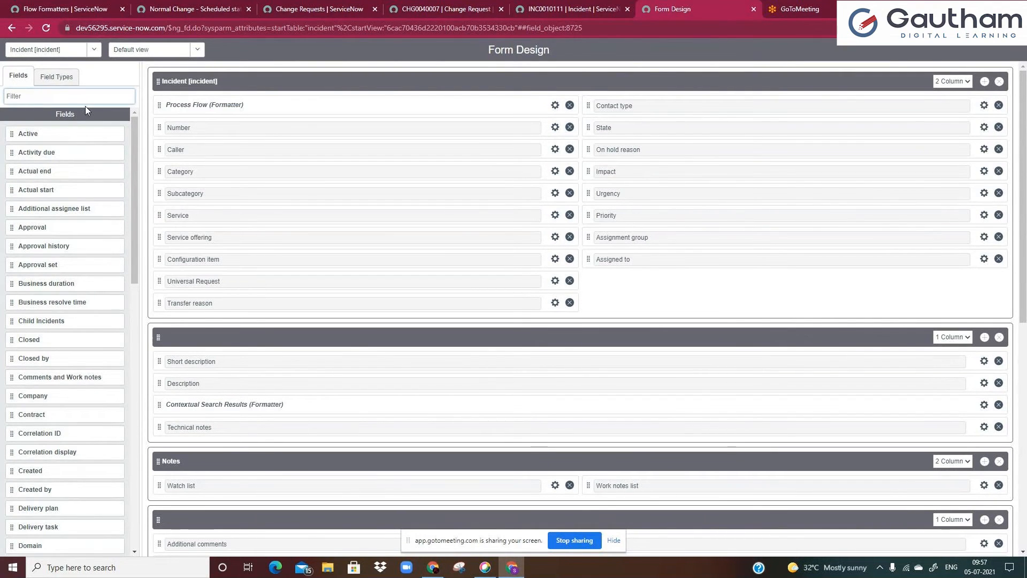
type("forma")
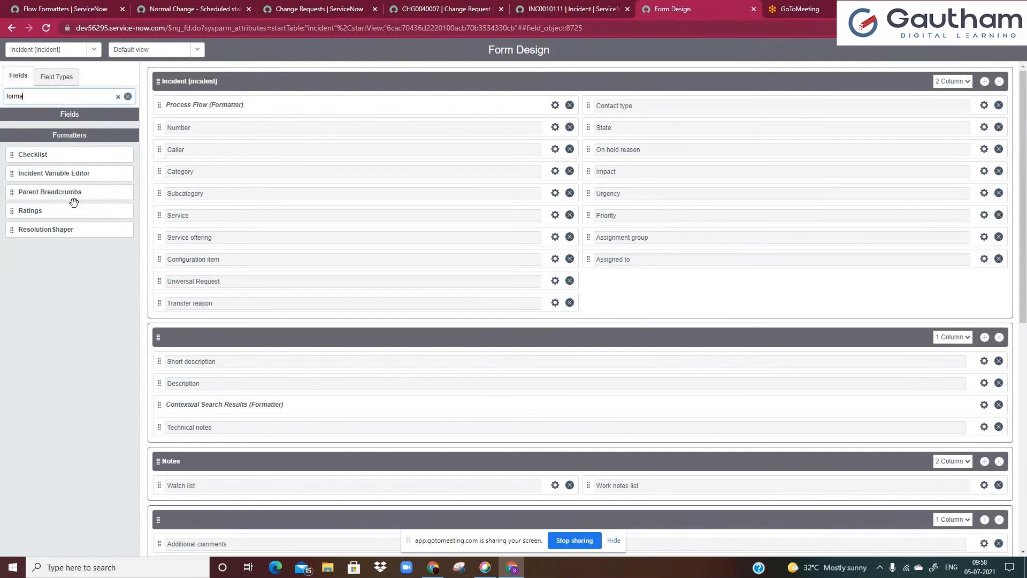
scroll(252, 368, "down", 4)
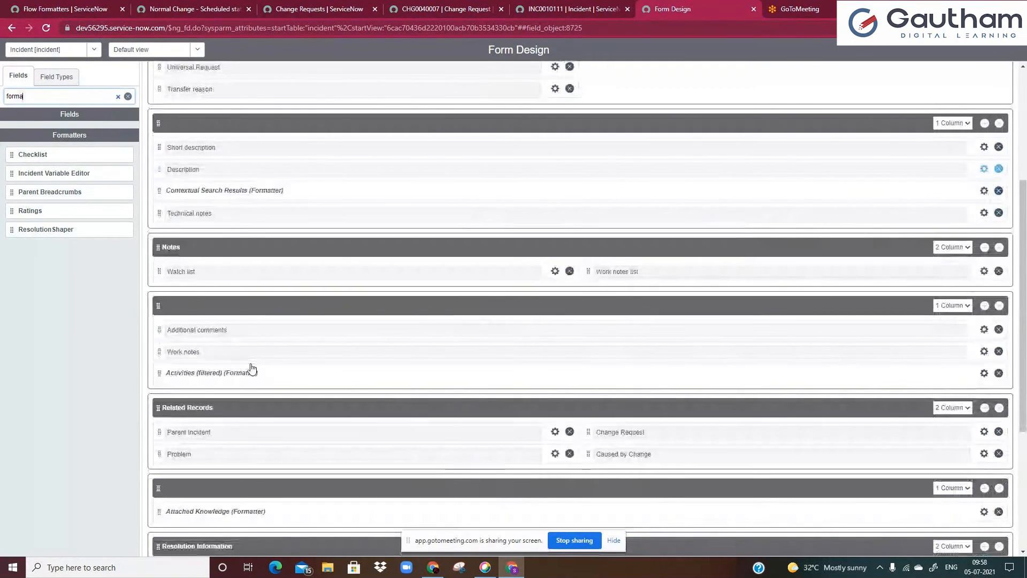
left_click_drag(249, 372, 247, 382)
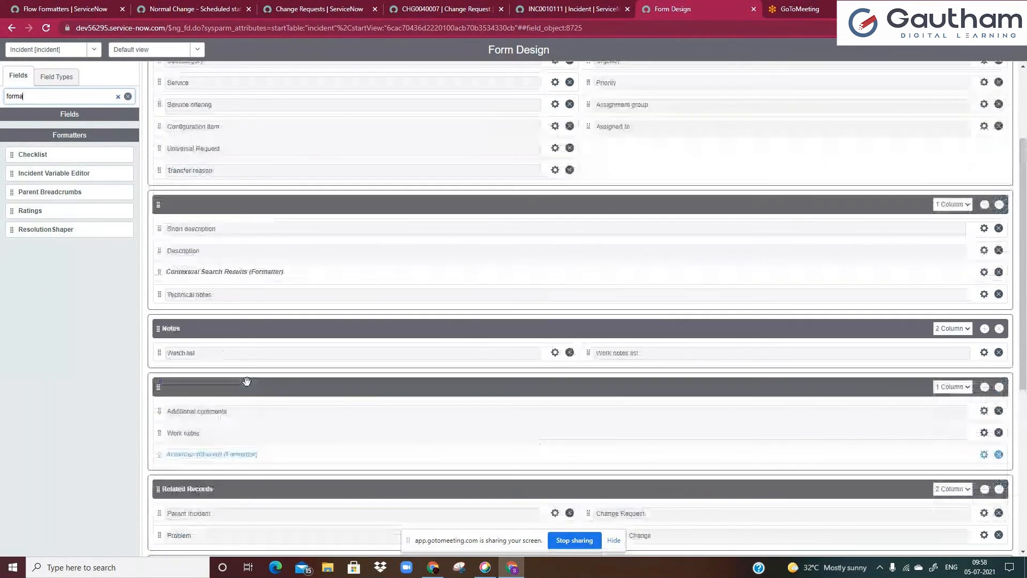
scroll(247, 382, "up", 3)
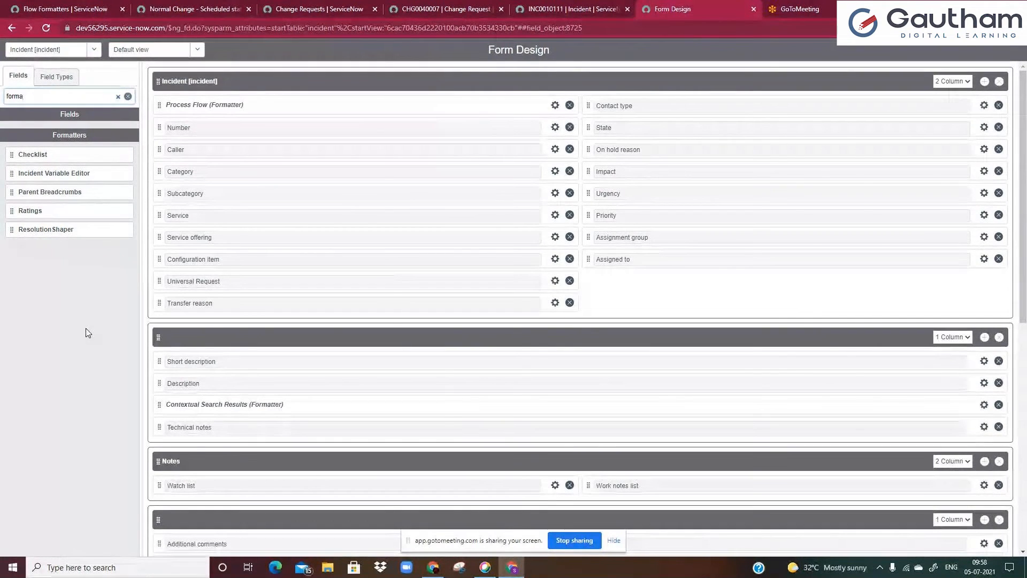
Review the Normal Change - Scheduled state flow formatter record, then return to the formatter list
left_click(157, 6)
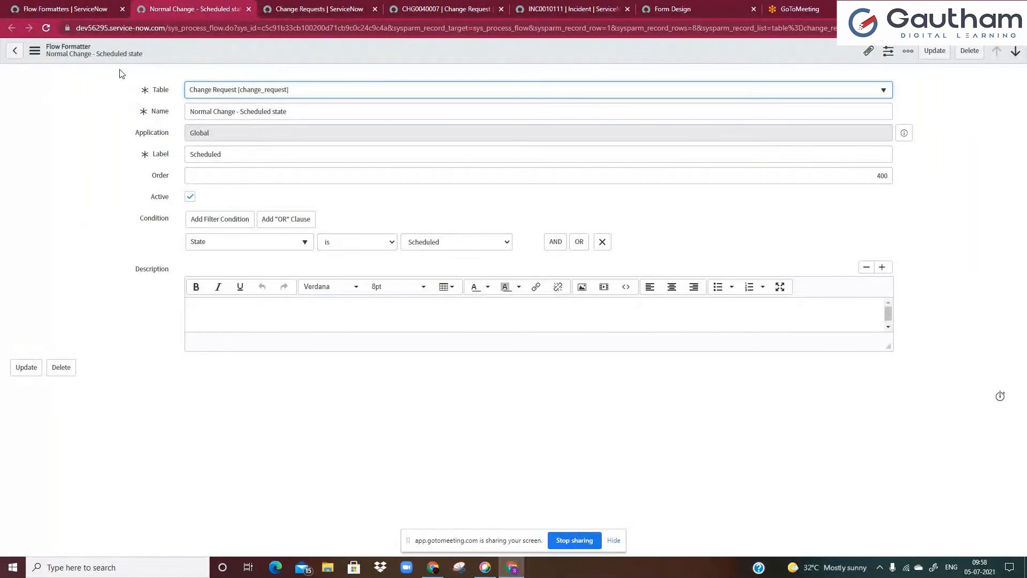
left_click(678, 4)
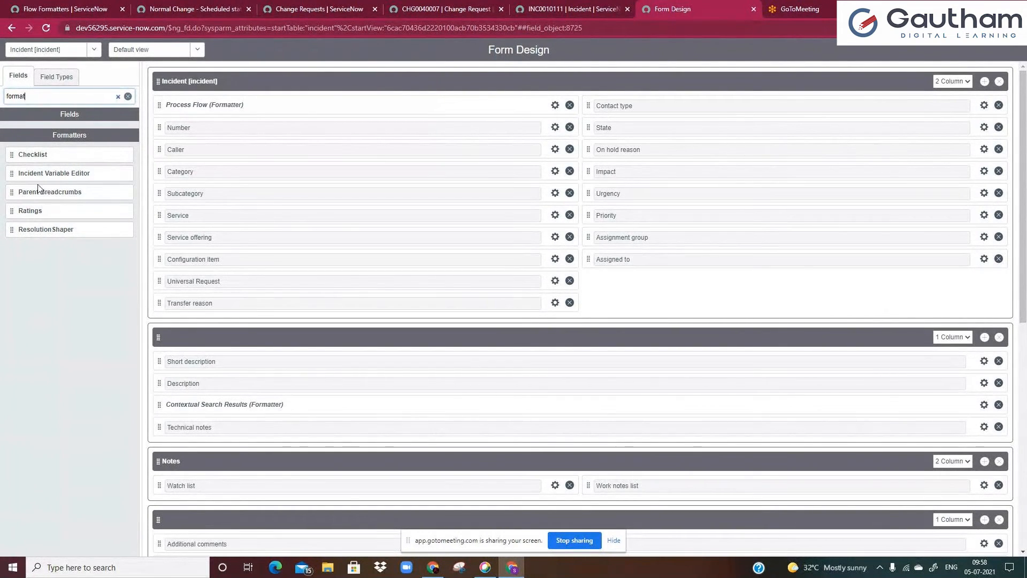
left_click(52, 8)
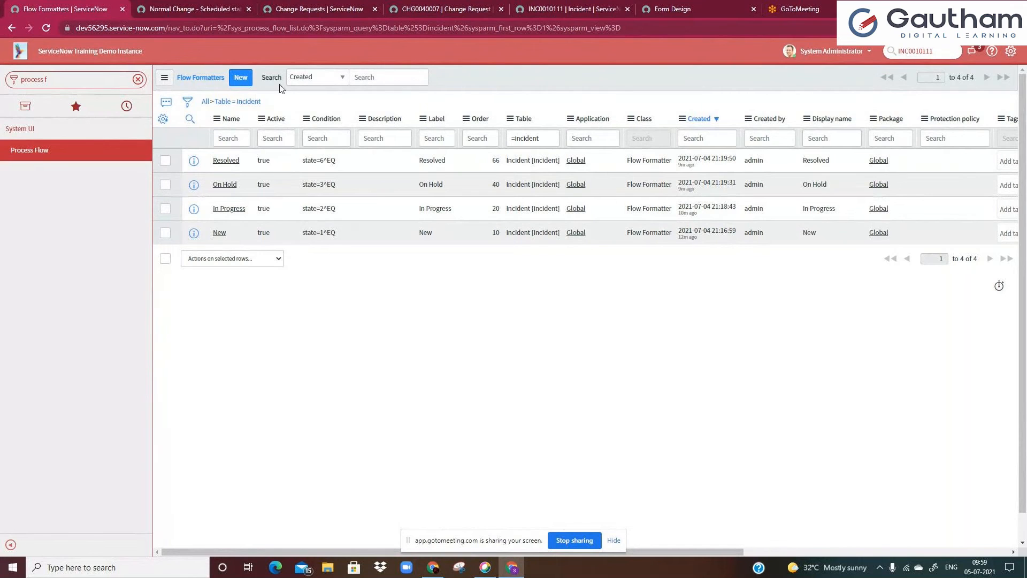
Inspect the Label and Order values of the incident flow formatters in the list
left_click(311, 133)
left_click(292, 142)
double_click(428, 232)
left_click(430, 211)
left_click(434, 163)
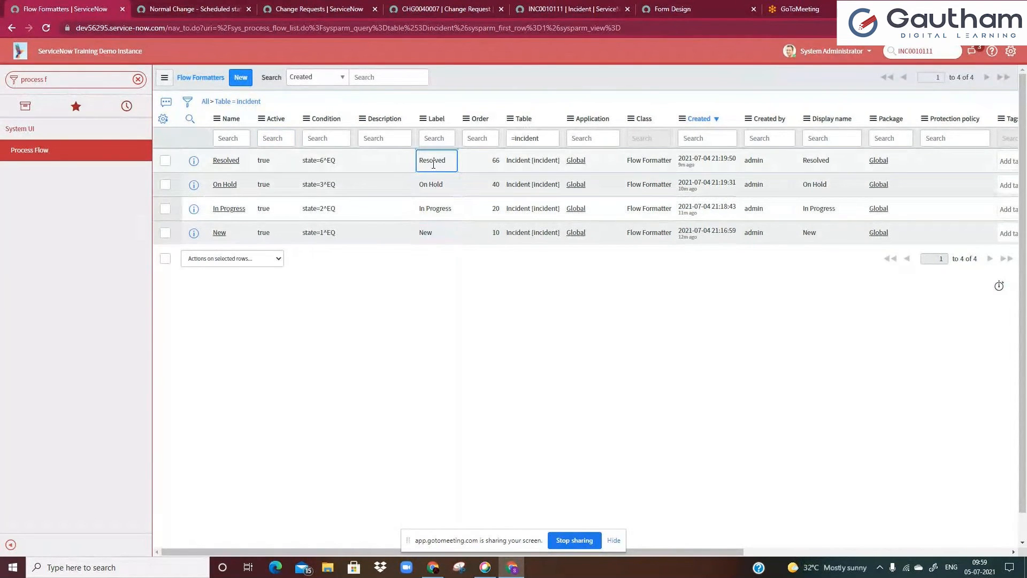
Review the State choices on incident INC0010111, then return to the incident flow formatter list
left_click(608, 6)
left_click(642, 200)
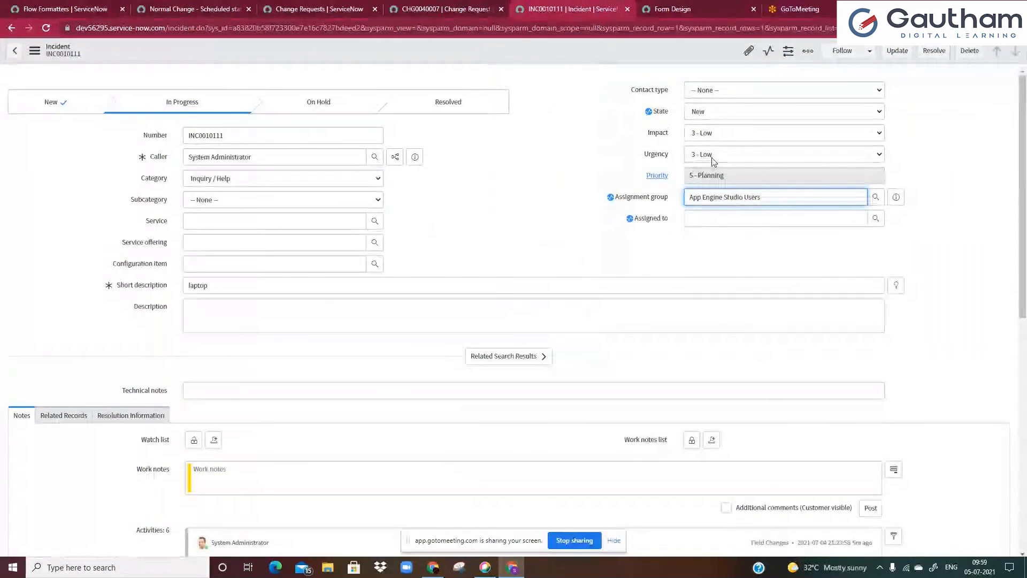
left_click(711, 111)
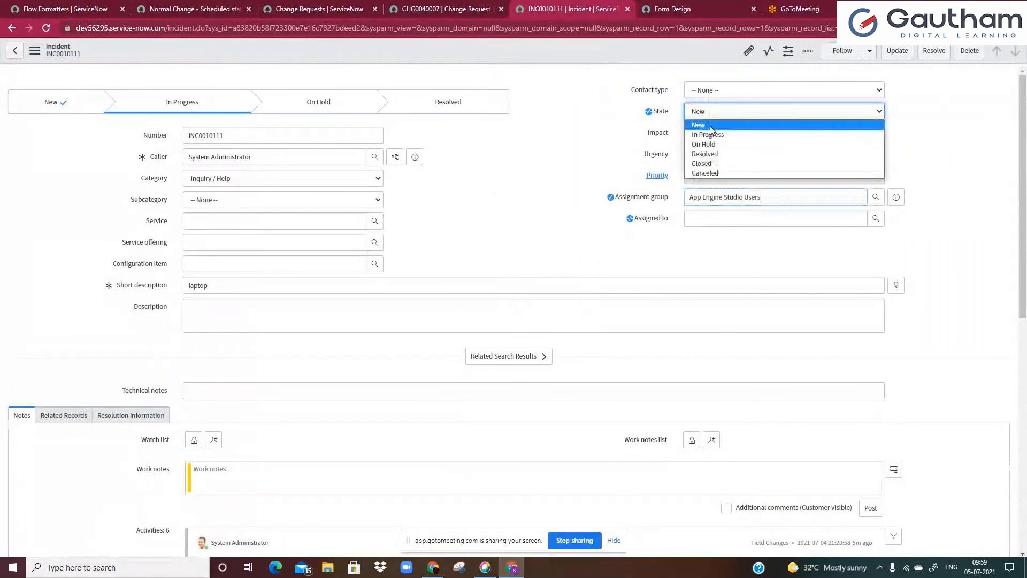
left_click(60, 6)
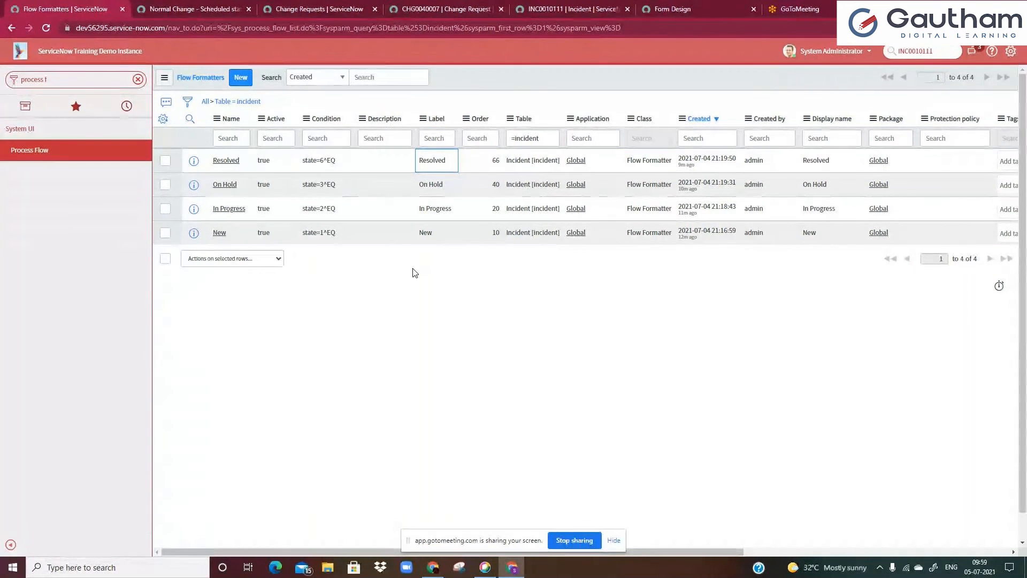
left_click(446, 141)
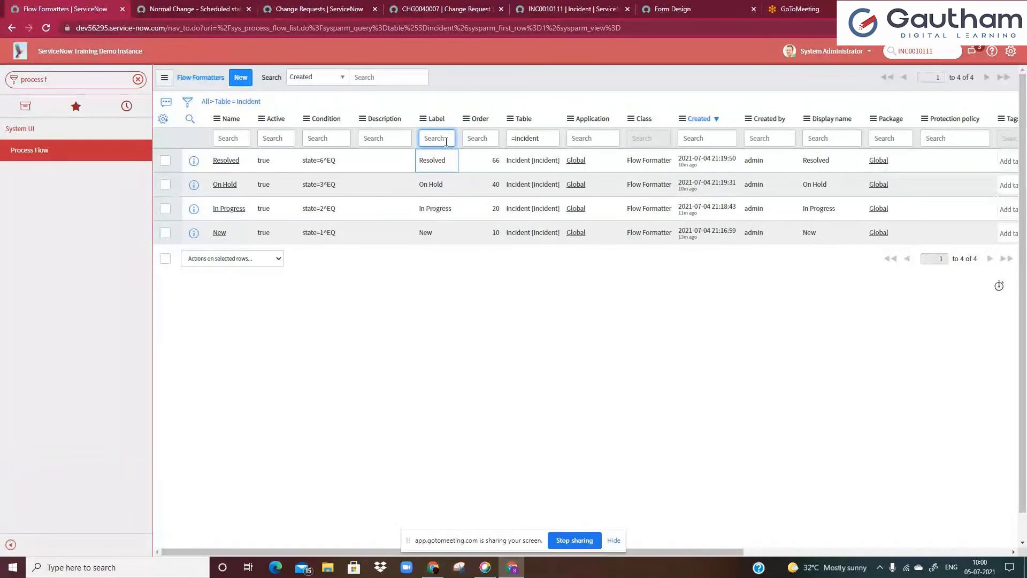
left_click(416, 103)
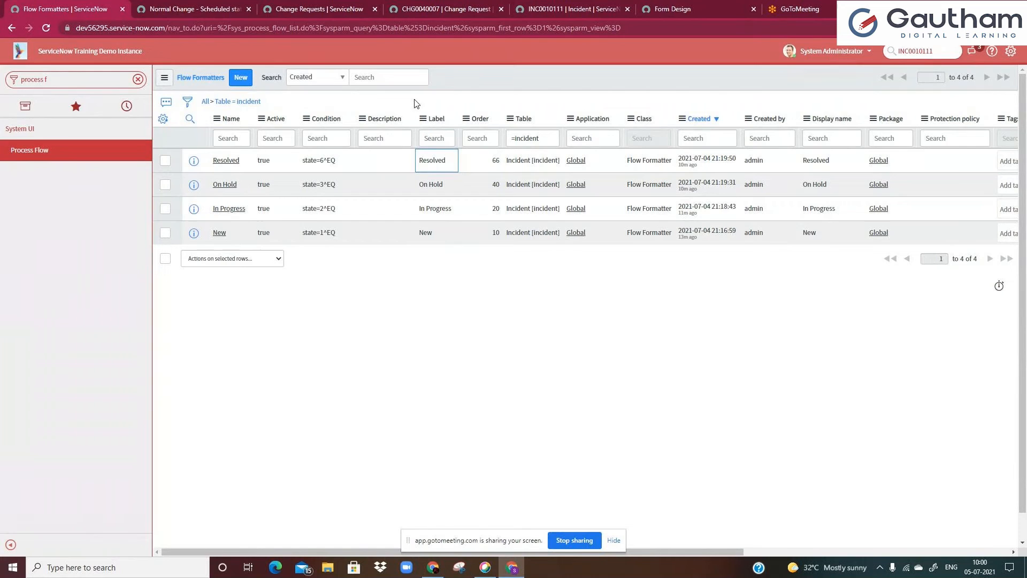
Filter the navigator for users and open the Users module under System Security
left_click(93, 83)
type("in")
key("BackSpace")
key("BackSpace")
type("users")
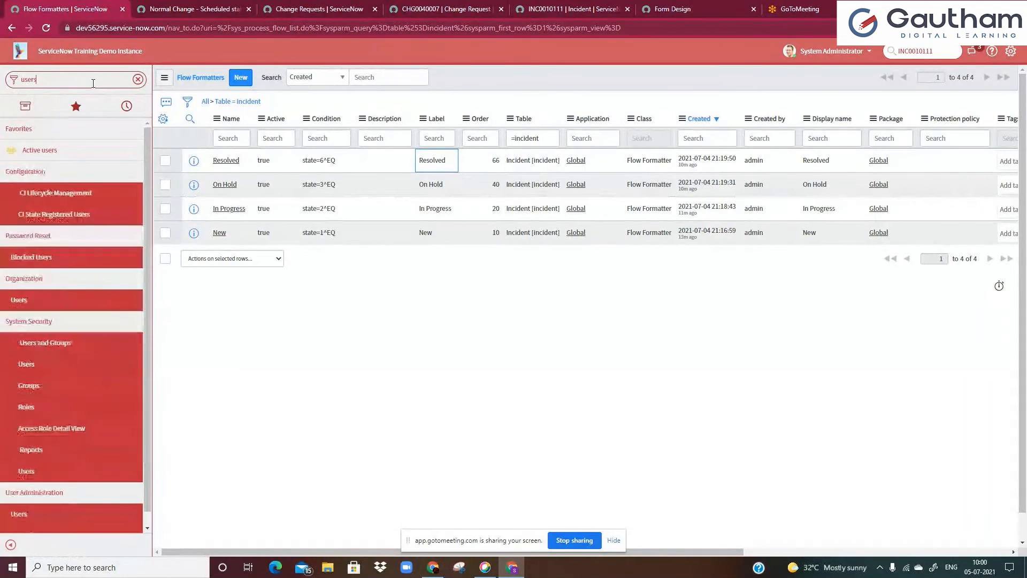
left_click(26, 367)
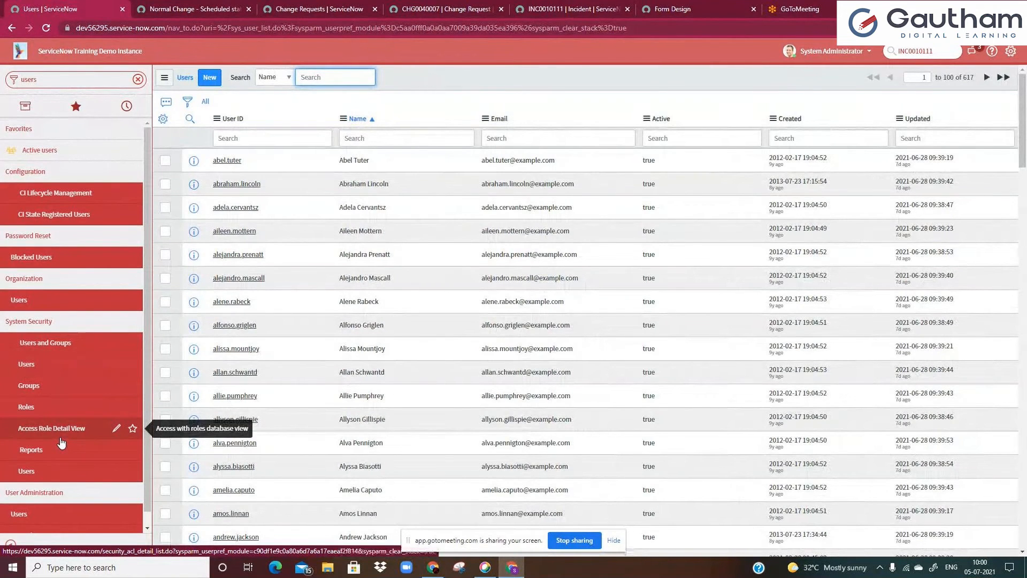
Open the first user record and examine its User ID, name, department, manager and company fields
left_click(193, 161, "ctrl")
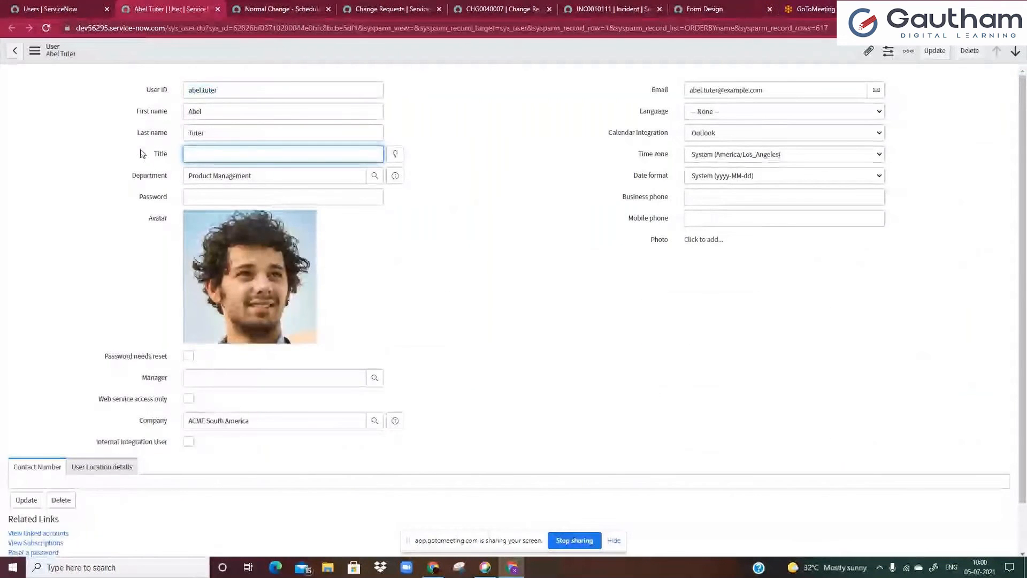
left_click(196, 95)
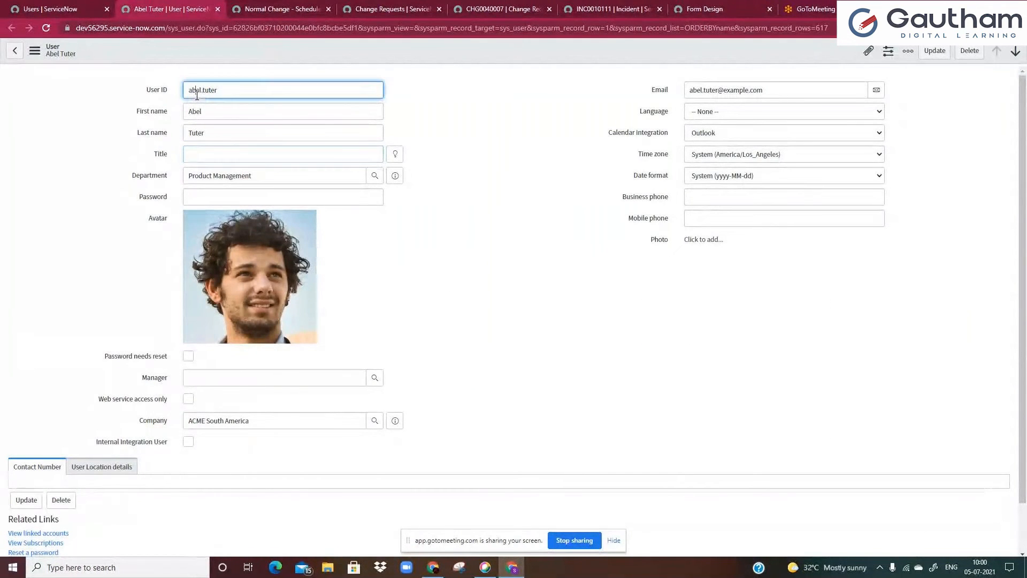
left_click(102, 198)
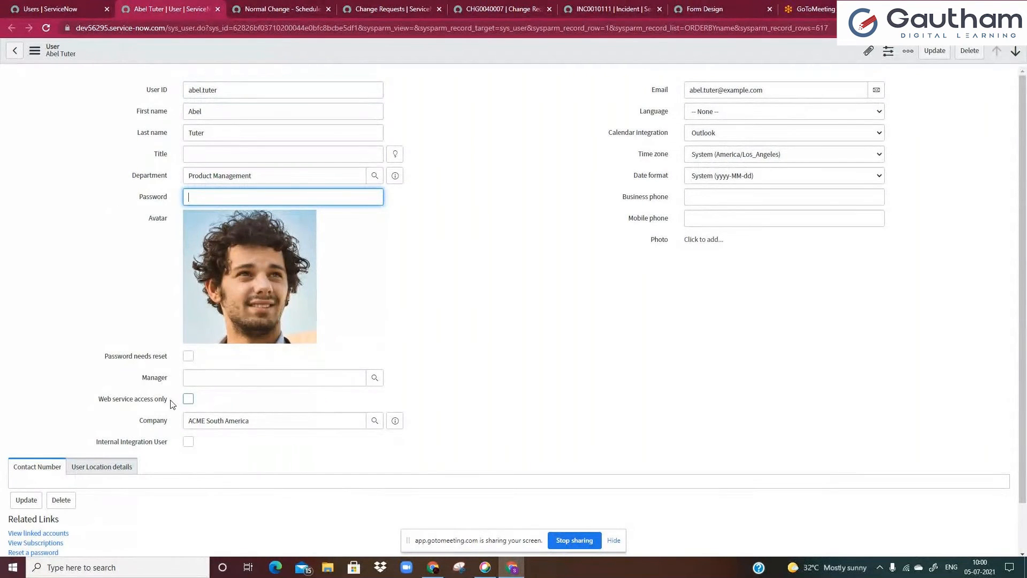
left_click(207, 422)
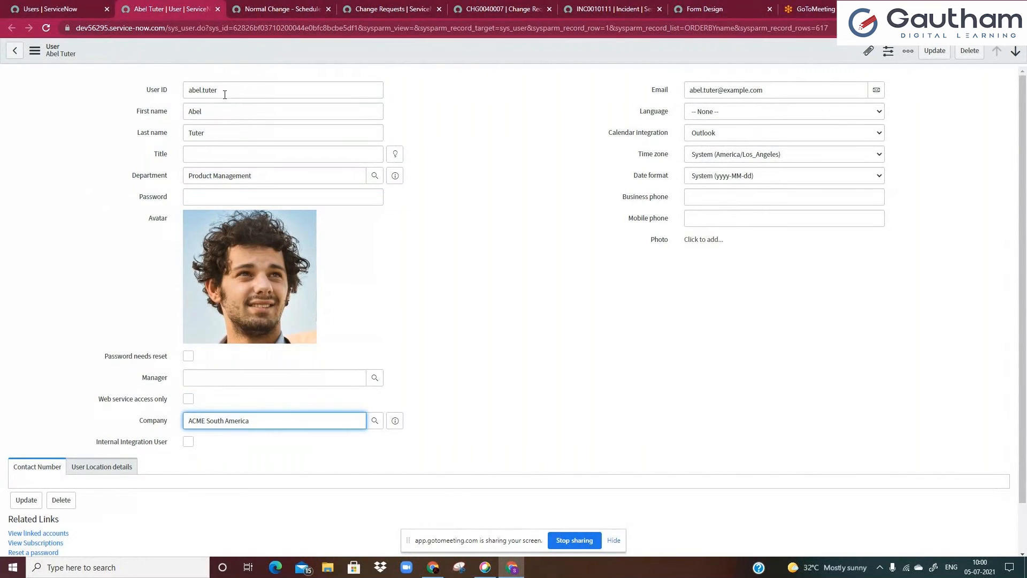
left_click(225, 95)
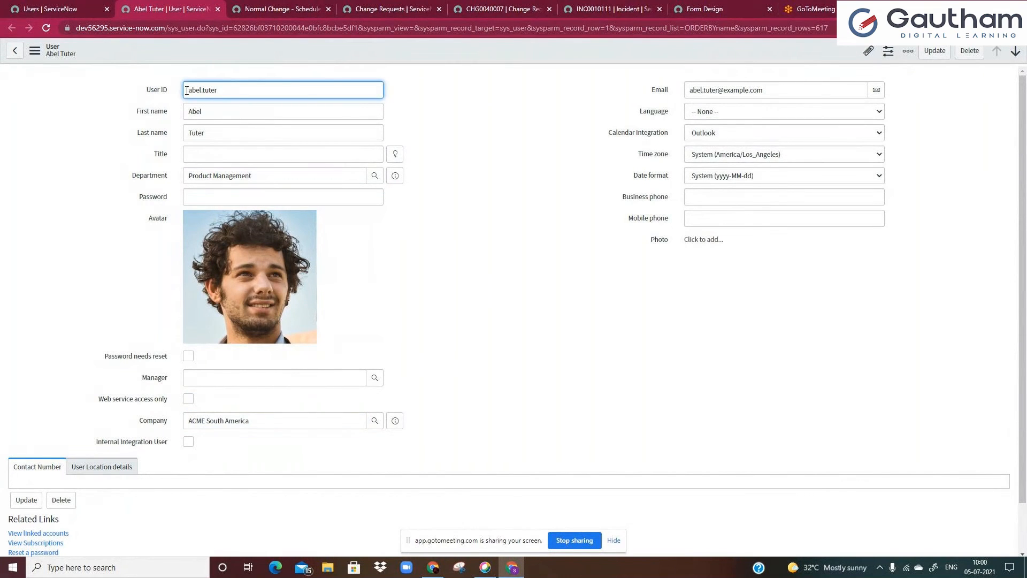
left_click_drag(187, 90, 232, 88)
left_click(231, 88)
key("Tab")
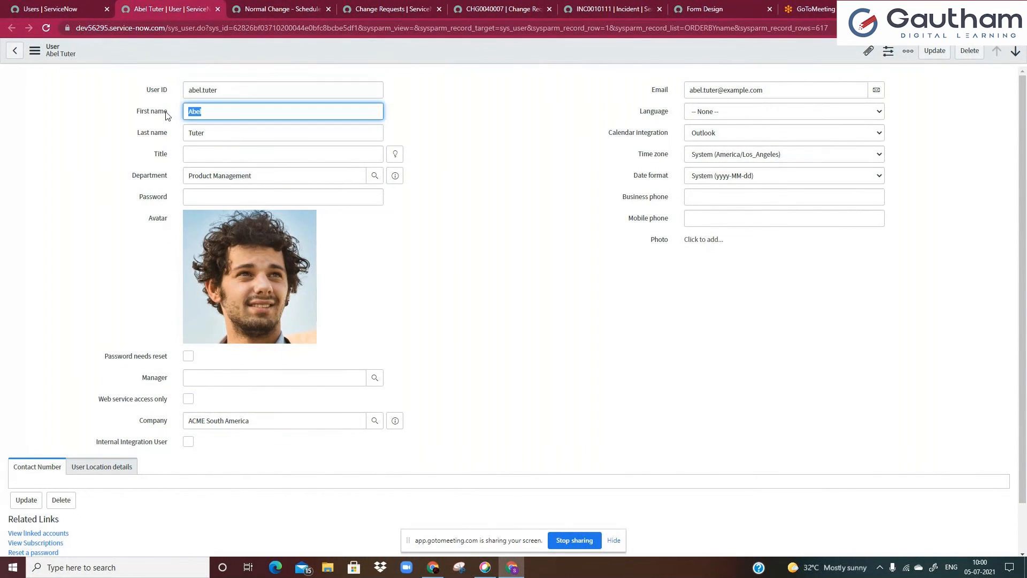
left_click(204, 136)
left_click_drag(202, 176, 255, 177)
left_click(236, 382)
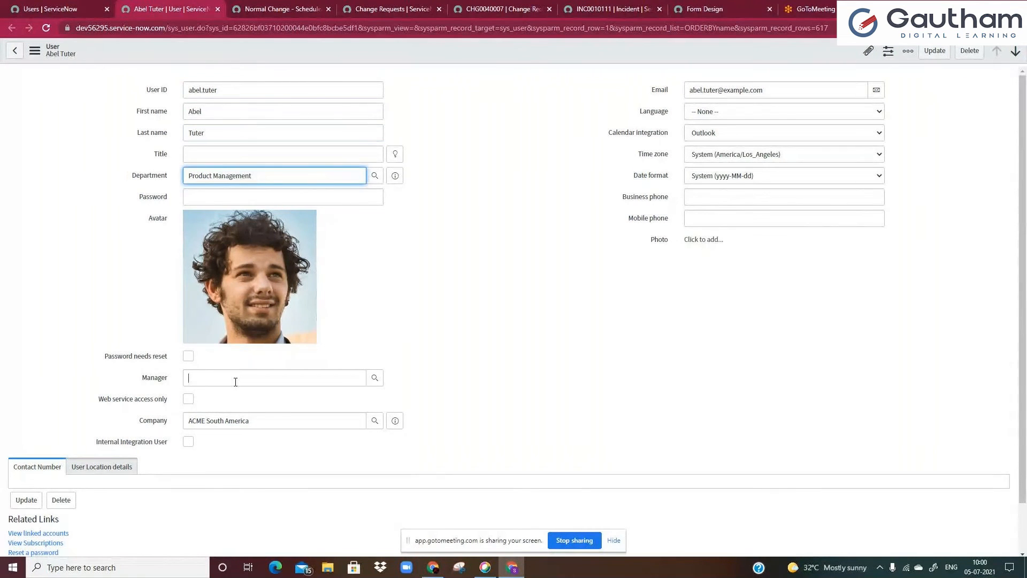
left_click(221, 421)
left_click(193, 357)
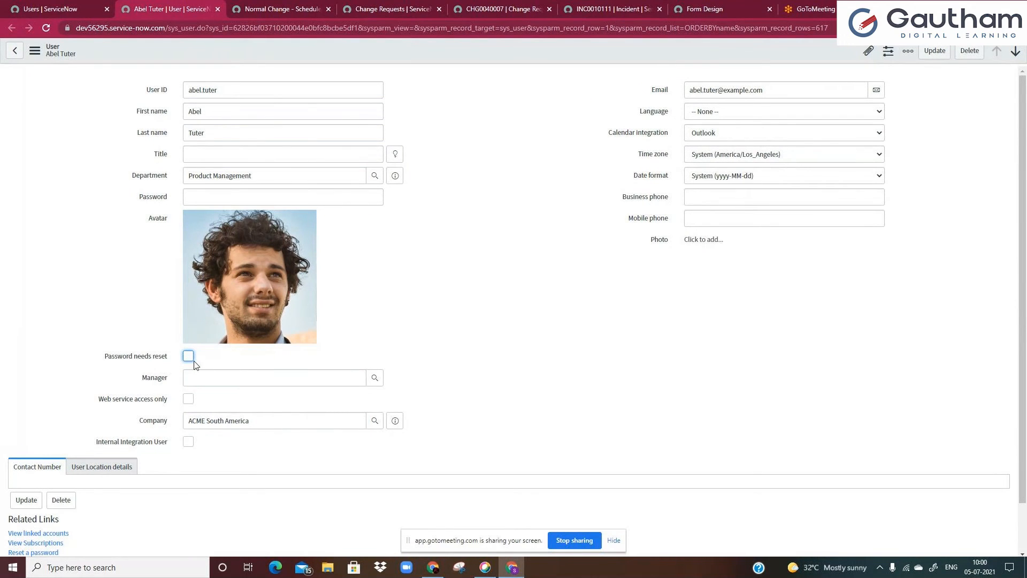
Show the dictionary information for the user's Email field and close it
left_click(163, 224)
right_click(164, 222)
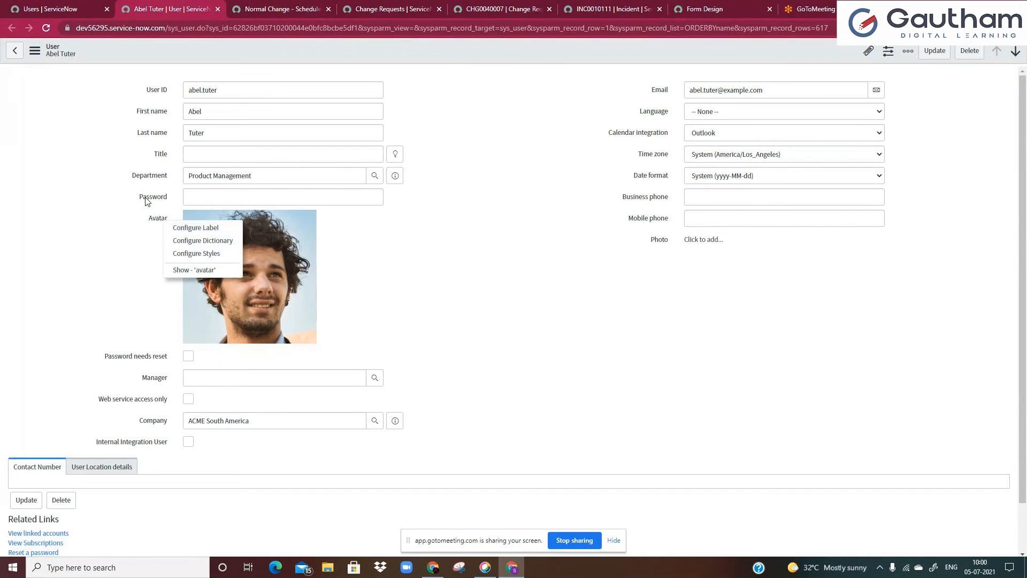
left_click(147, 201)
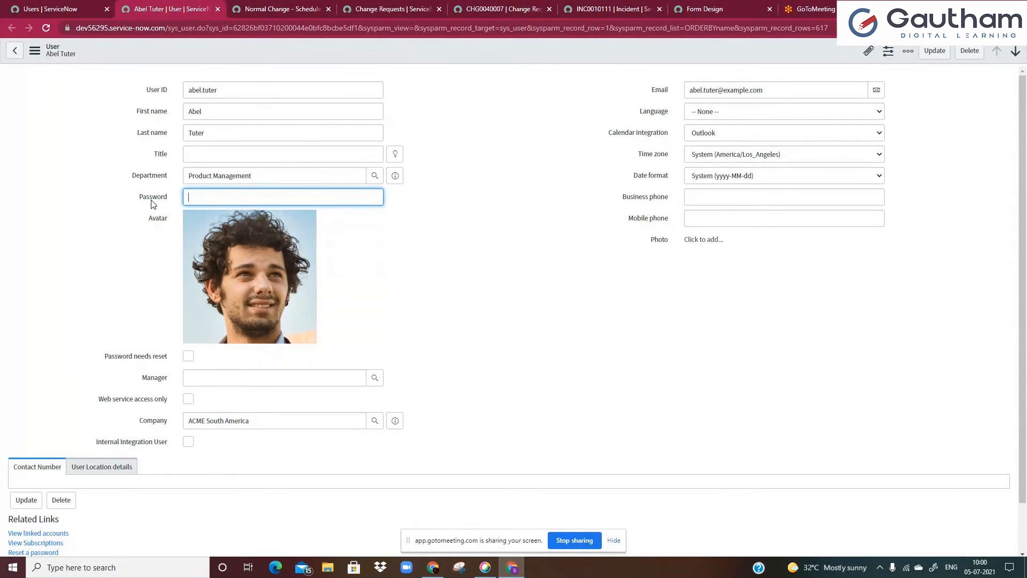
right_click(659, 88)
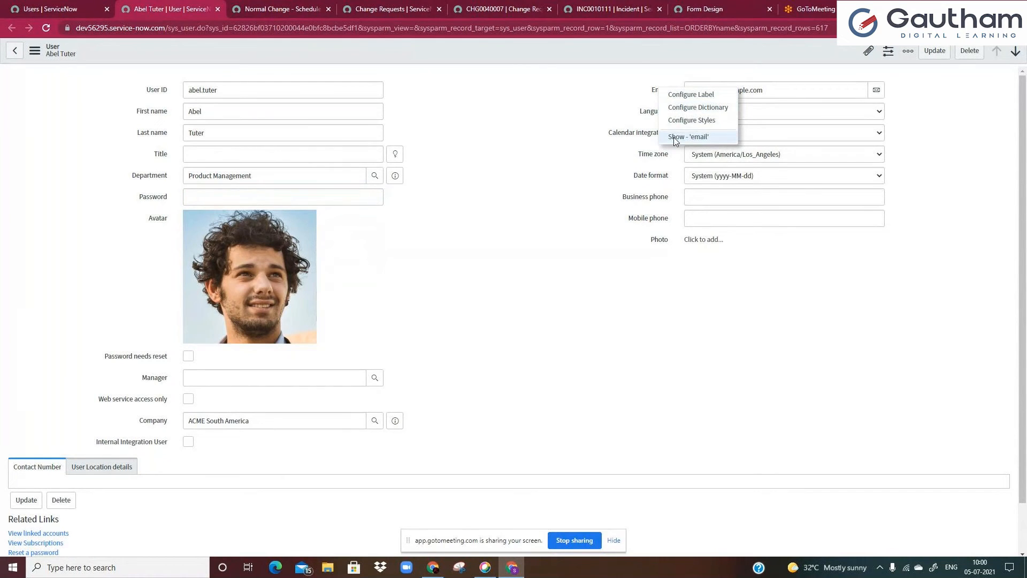
left_click(689, 137)
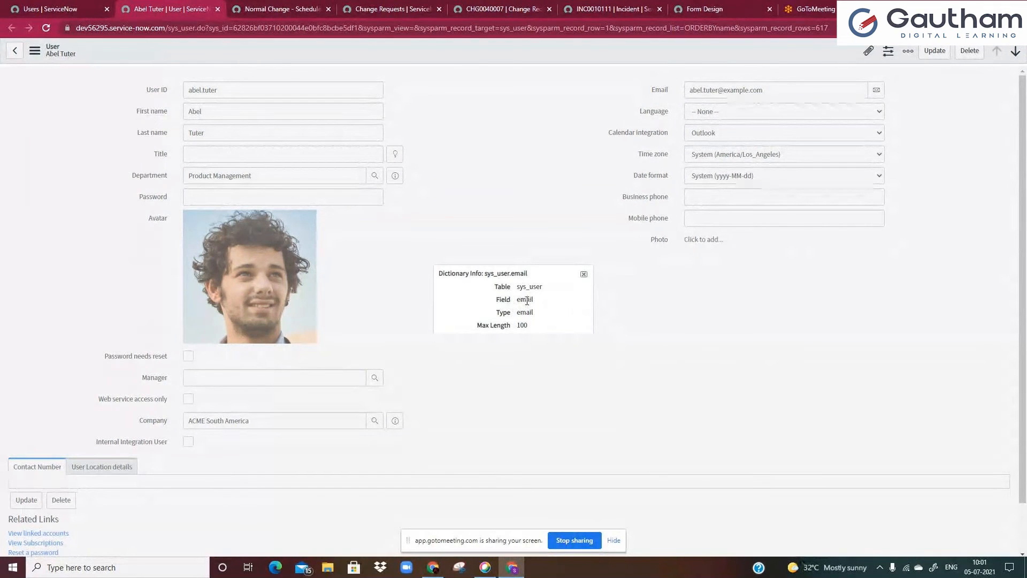
double_click(526, 301)
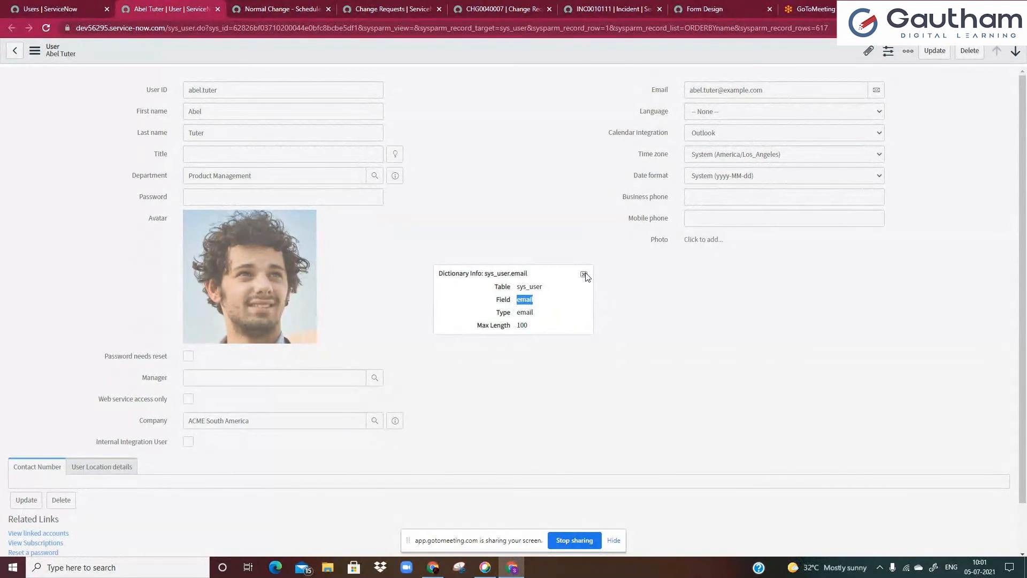
left_click(584, 274)
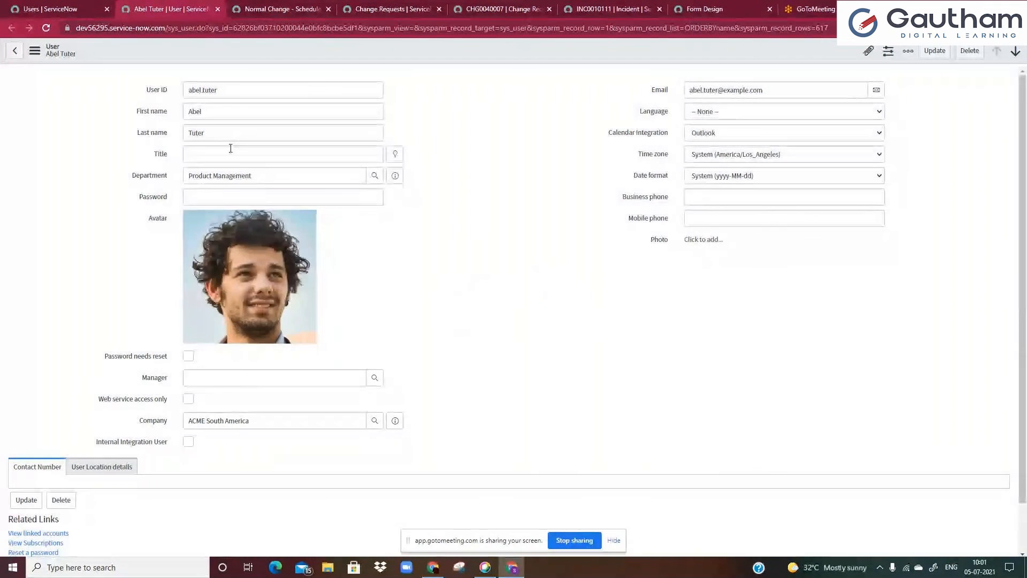
Show the dictionary information for the User ID field, examine its field name and type, and close it
right_click(163, 92)
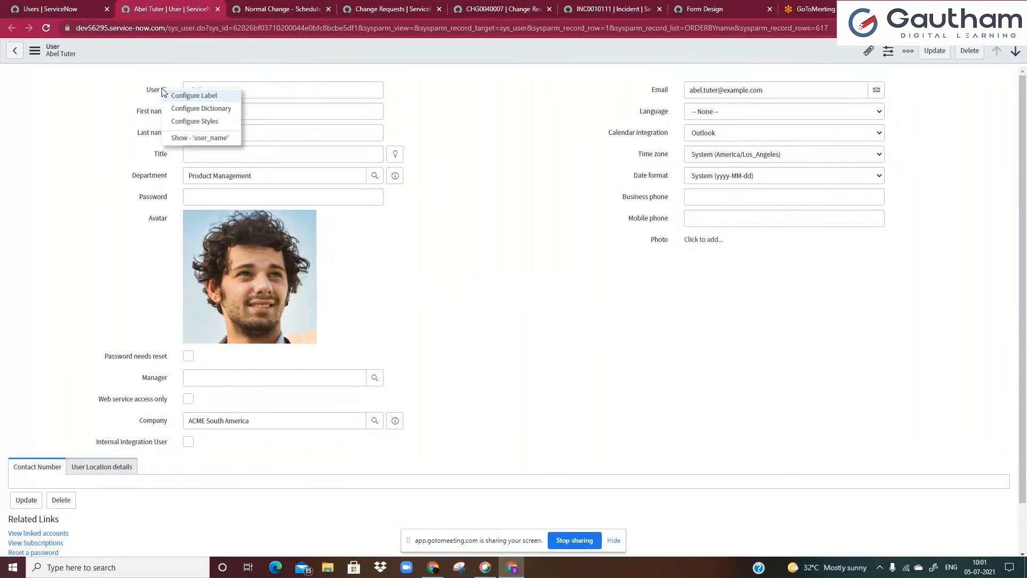
left_click(178, 138)
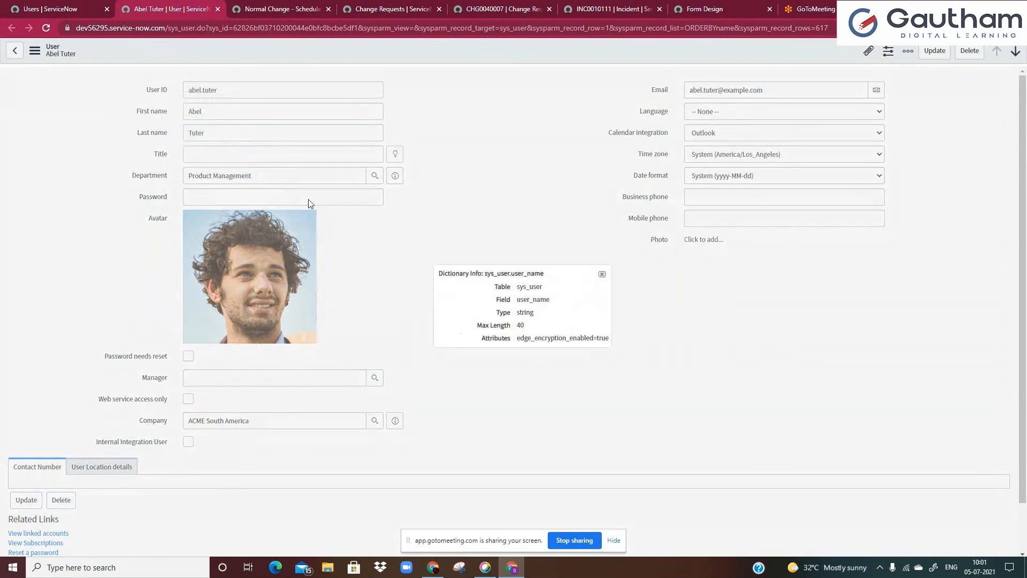
double_click(538, 300)
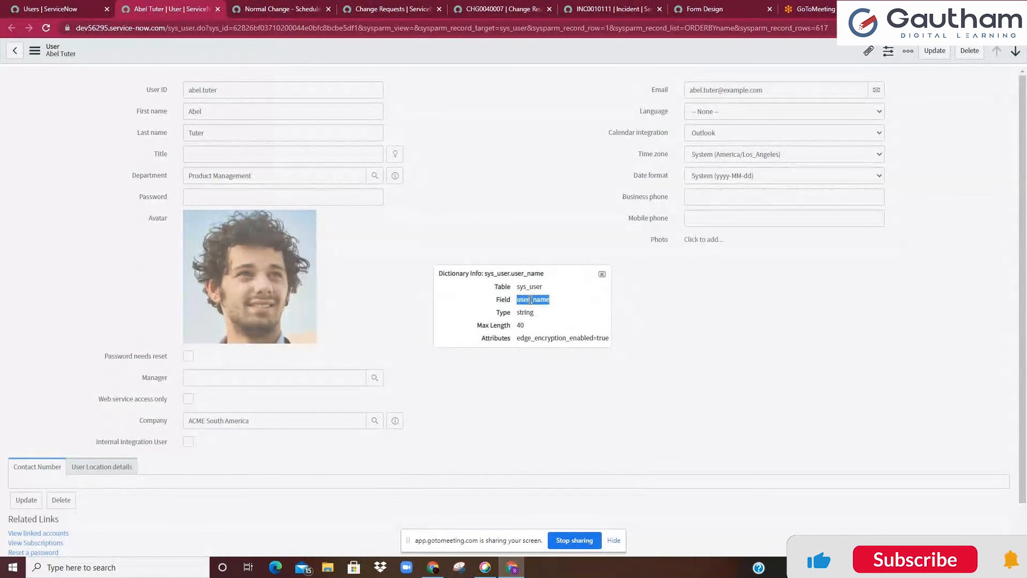
left_click(529, 287)
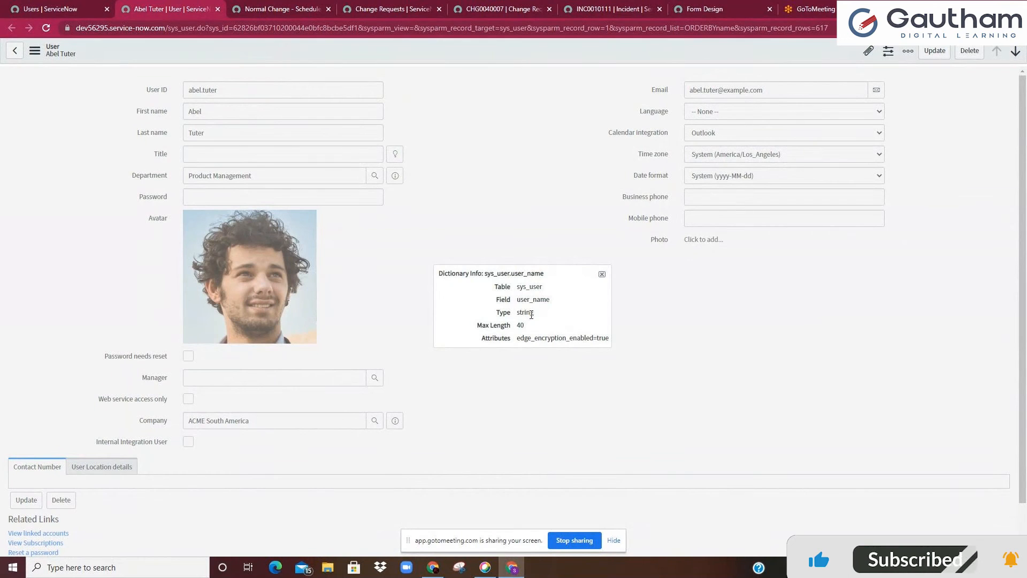
double_click(530, 313)
left_click(499, 312)
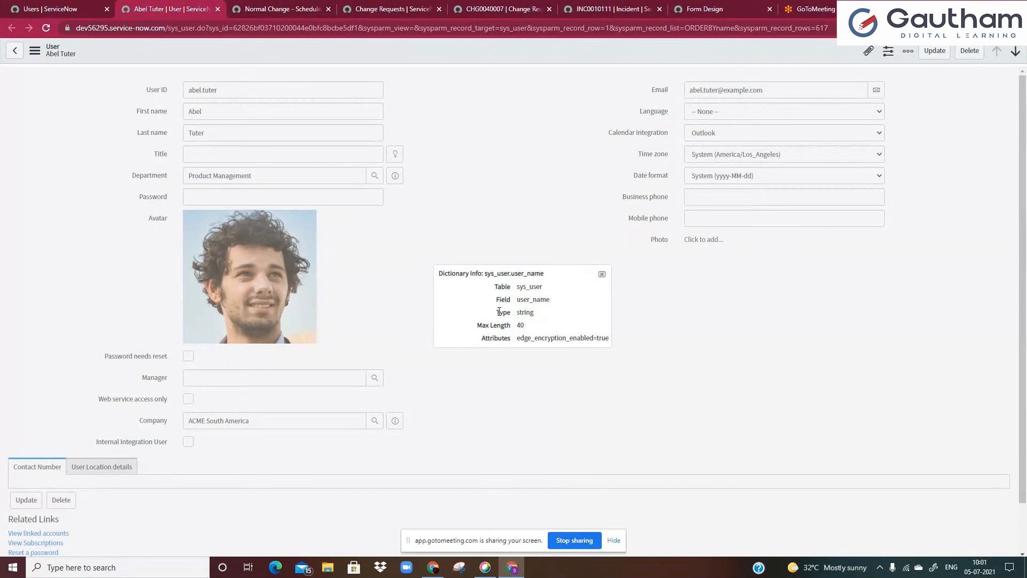
left_click_drag(497, 312, 540, 318)
left_click(529, 315)
double_click(527, 316)
double_click(539, 302)
left_click(543, 317)
left_click(602, 273)
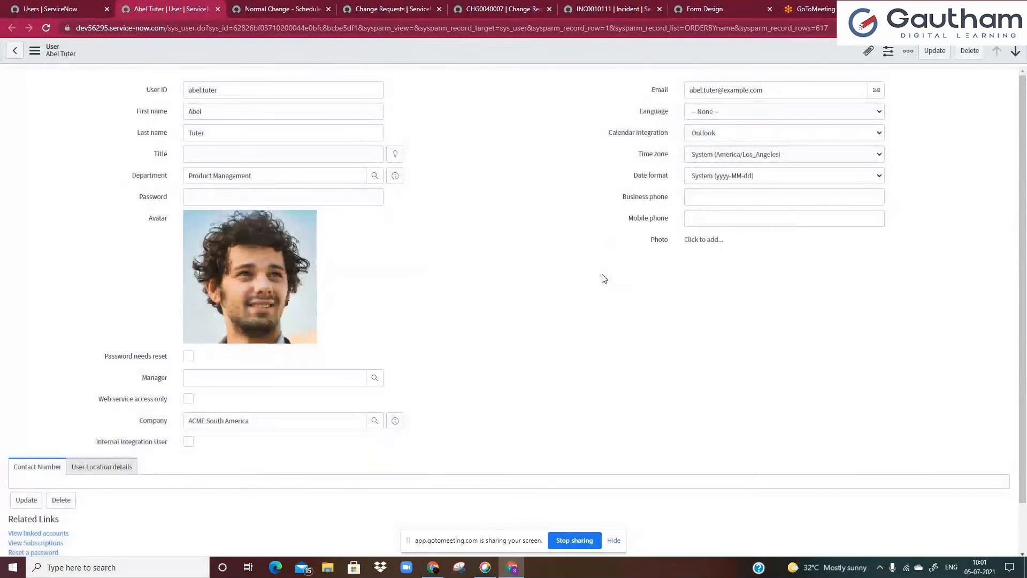
Show the dictionary information for the Business phone field and close it
right_click(635, 198)
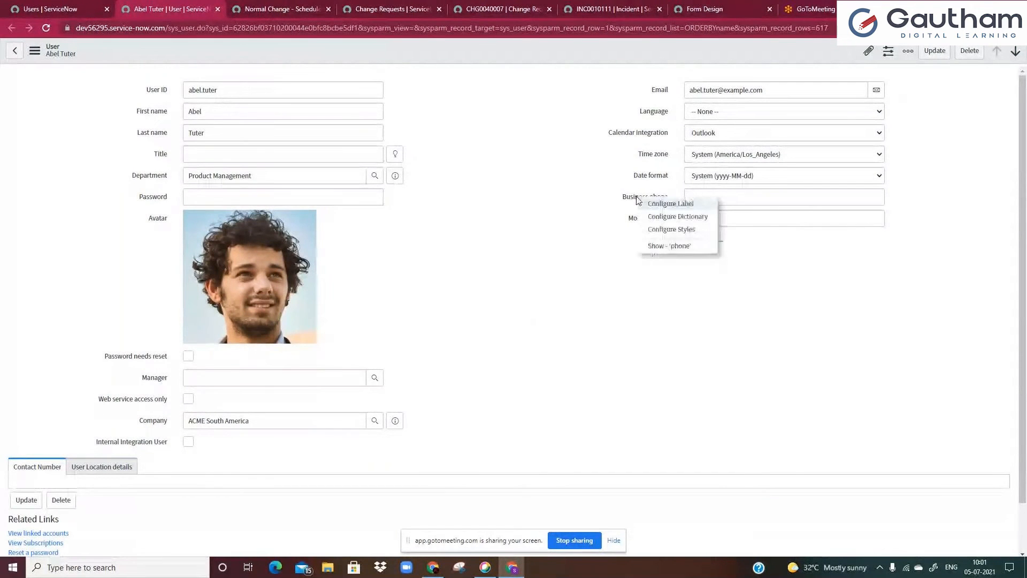
left_click(661, 247)
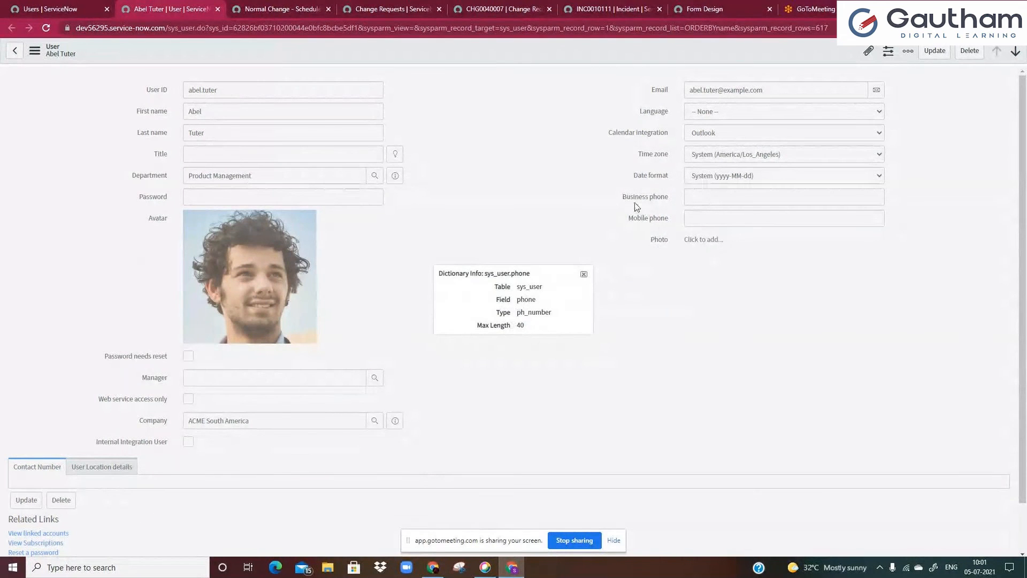
double_click(529, 300)
double_click(532, 313)
left_click(584, 274)
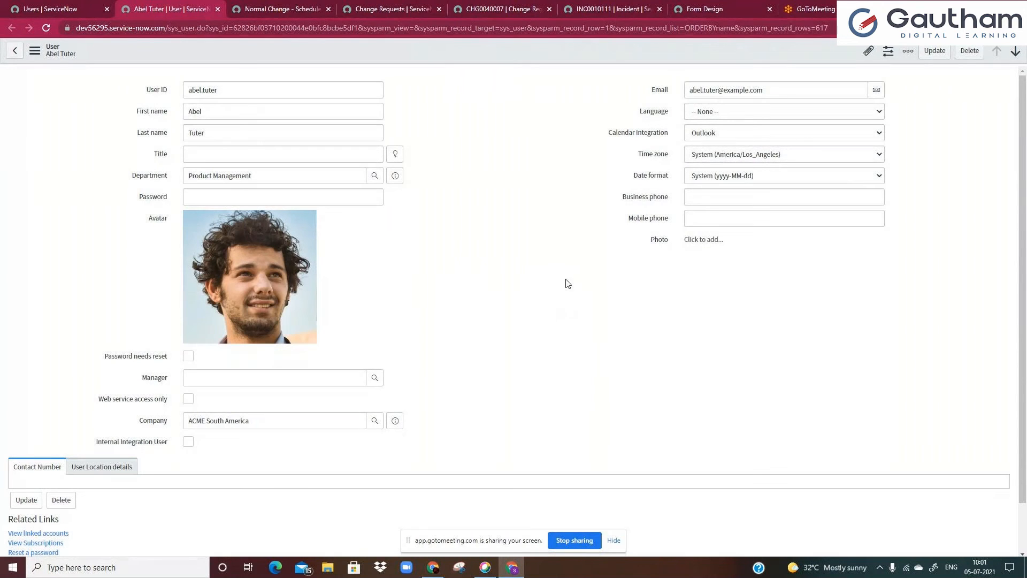
Show the dictionary information for the Avatar field, examine its type, and close it
right_click(163, 221)
left_click(178, 267)
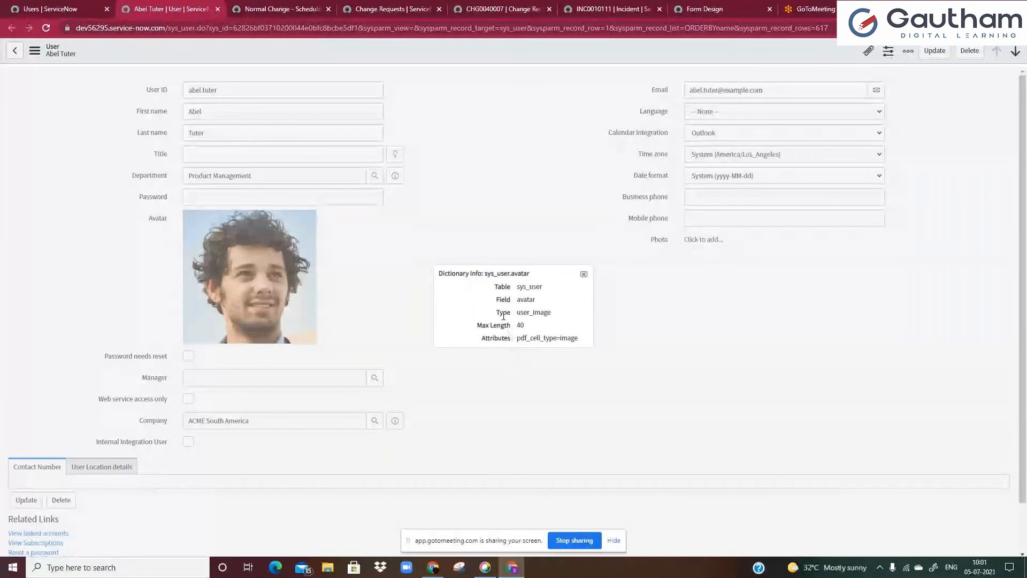
double_click(526, 299)
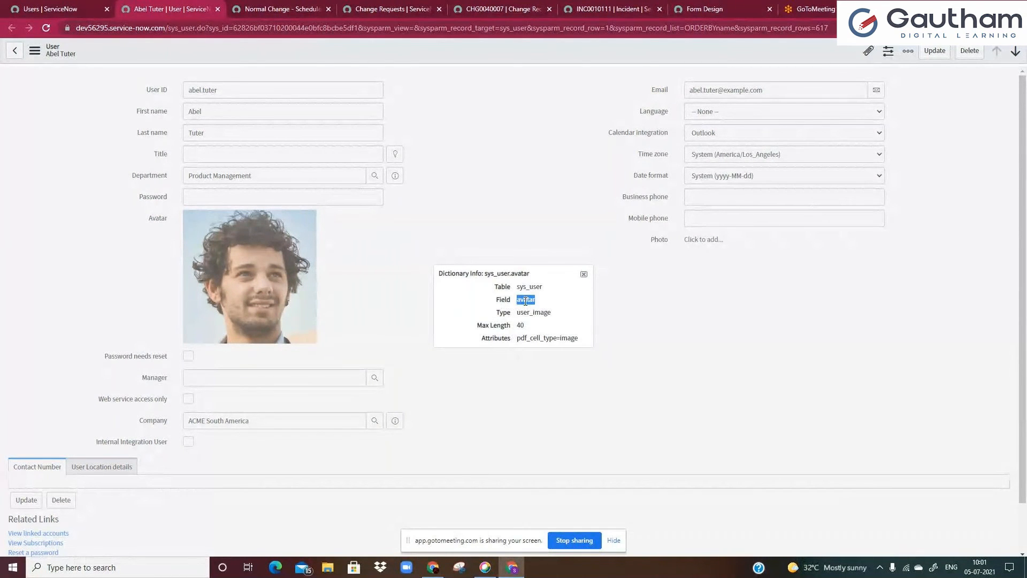
double_click(530, 312)
left_click(545, 312)
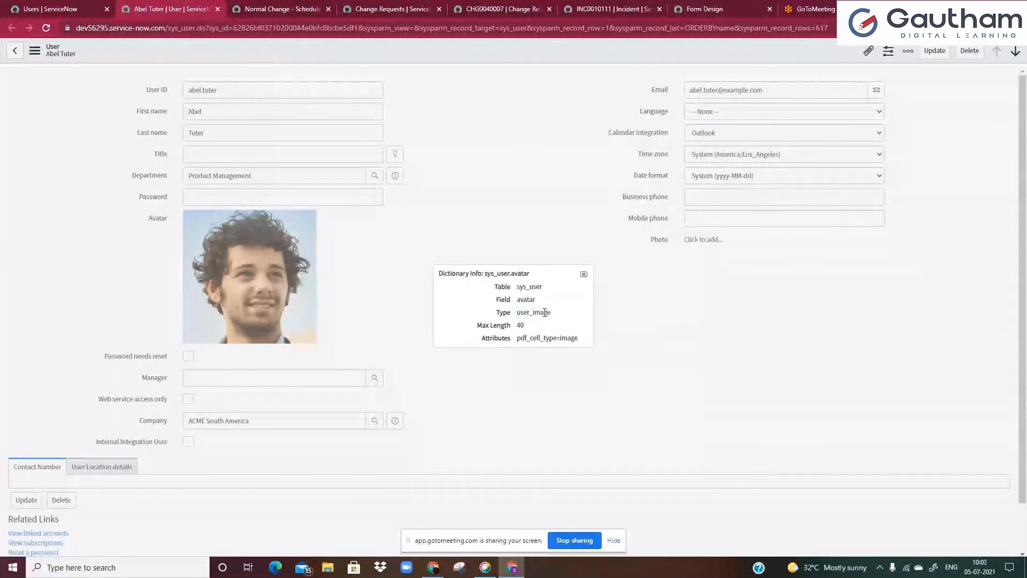
left_click(583, 274)
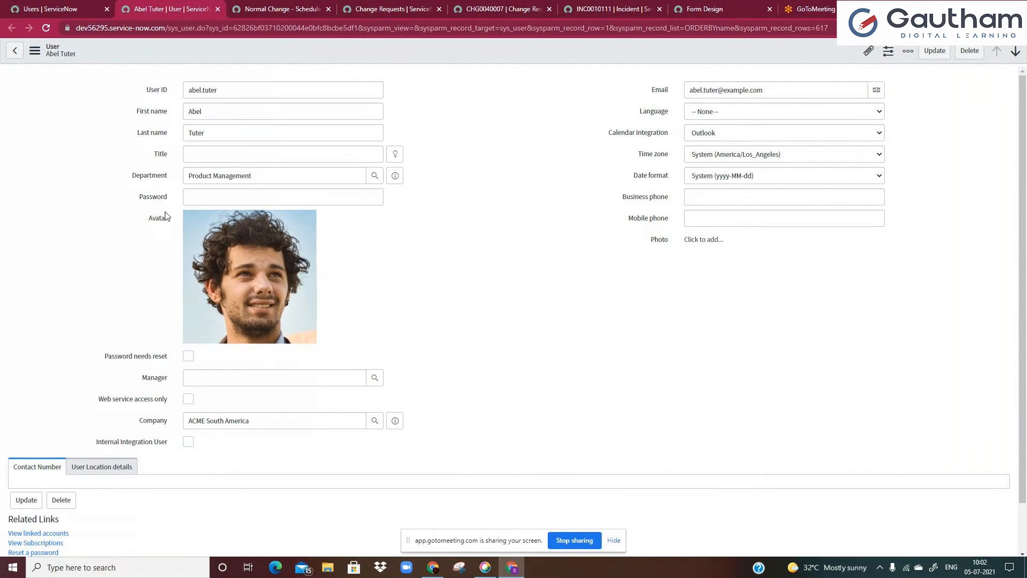
left_click(223, 422)
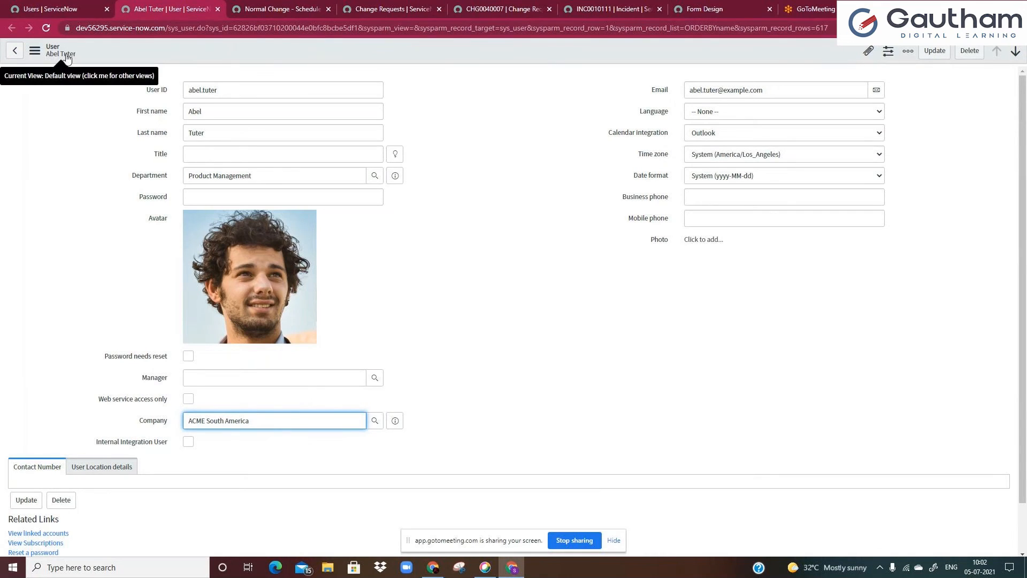
Set the user's Company to Fujitsu using the company lookup, filtering company names starting with f
left_click(374, 420)
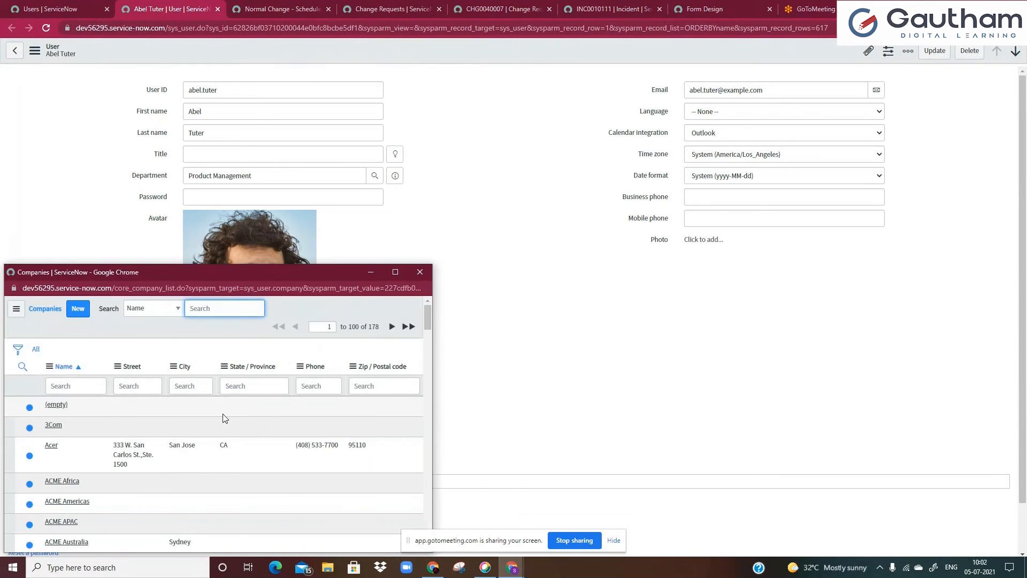
left_click_drag(149, 268, 519, 174)
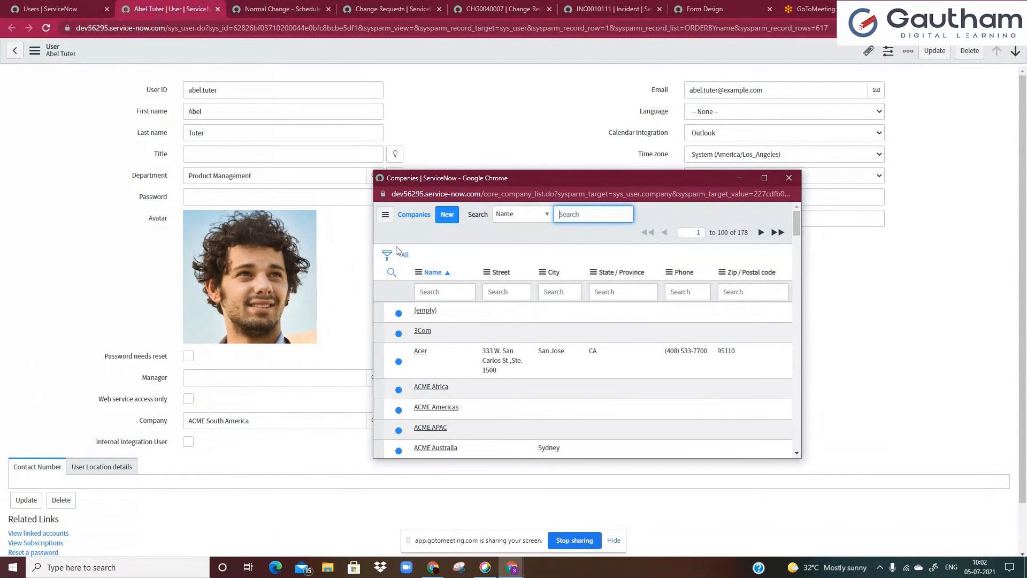
left_click_drag(481, 193, 533, 195)
left_click(416, 223)
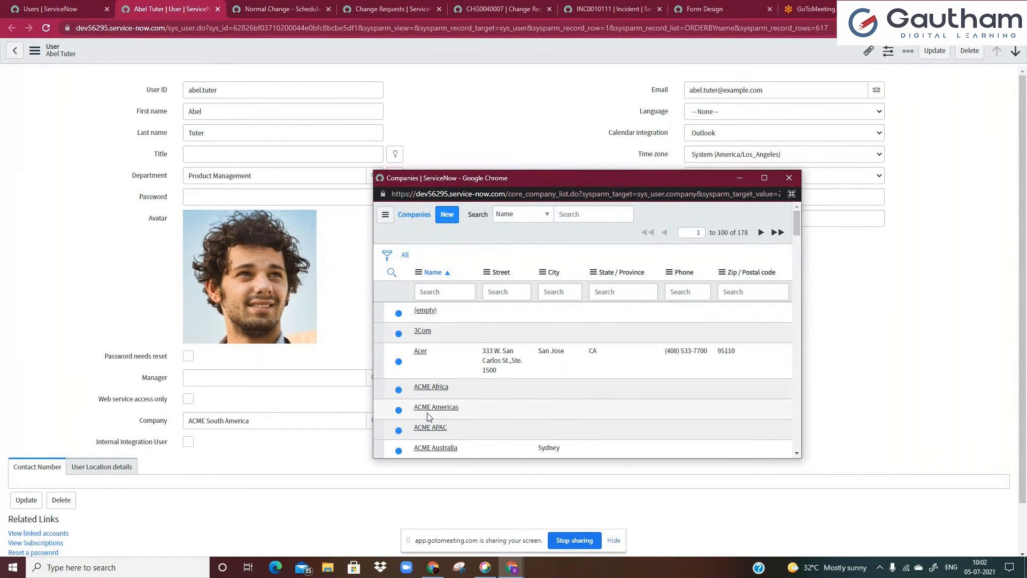
scroll(428, 417, "down", 3)
scroll(428, 374, "up", 3)
left_click(420, 291)
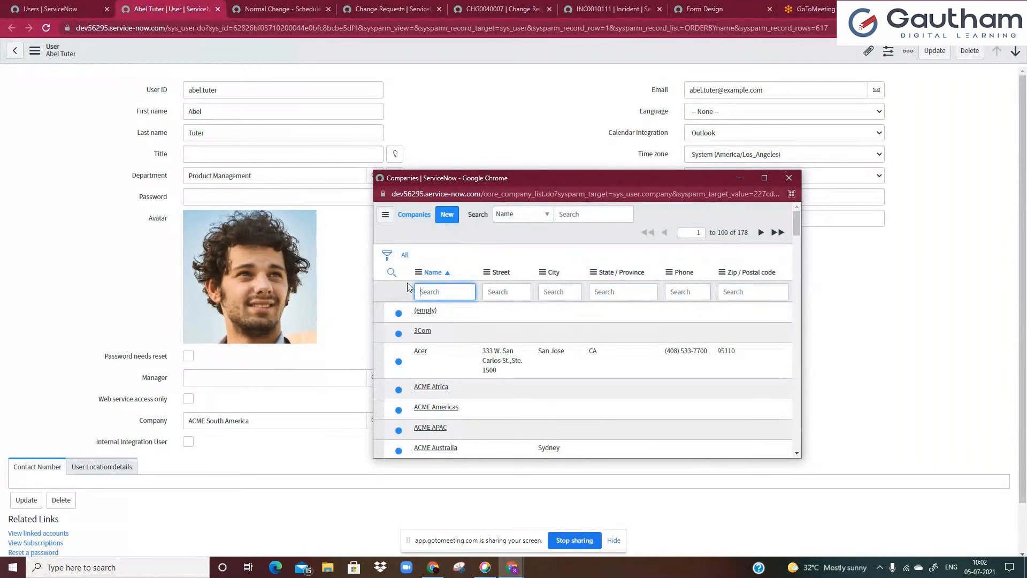
type("f")
key("Return")
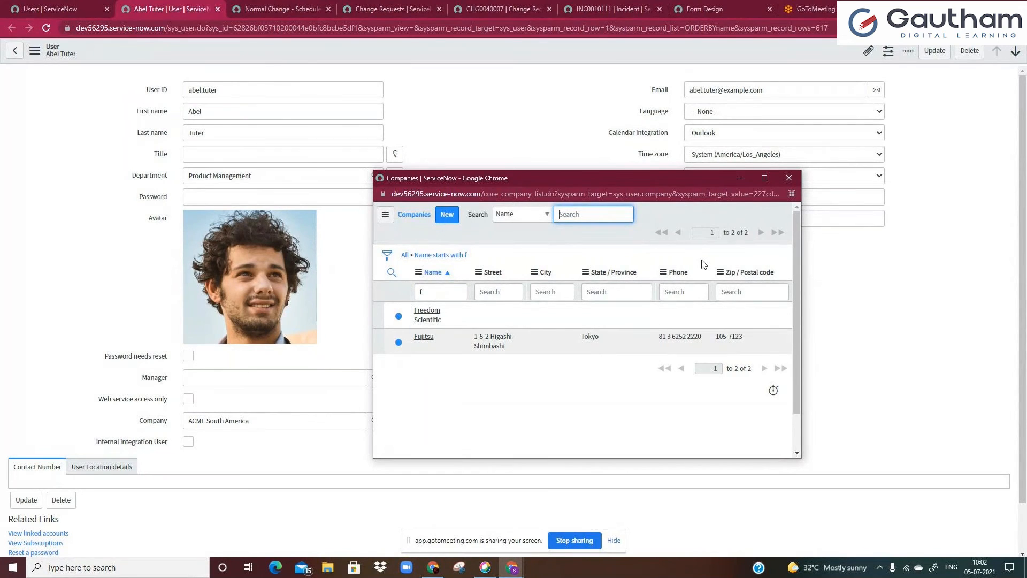
left_click(423, 337)
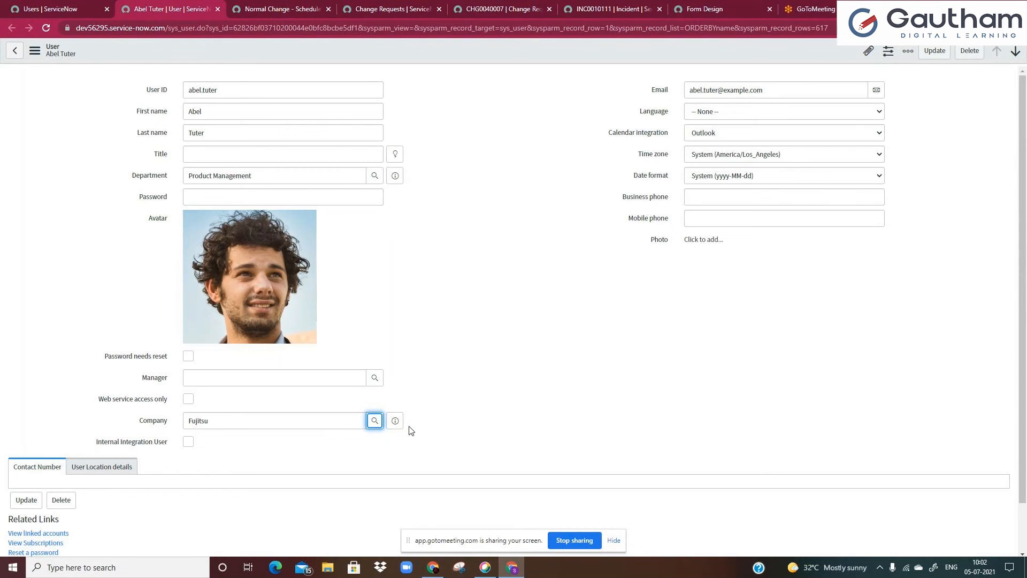
Preview the Fujitsu company record from the Company field and close the preview
key("Tab")
key("Return")
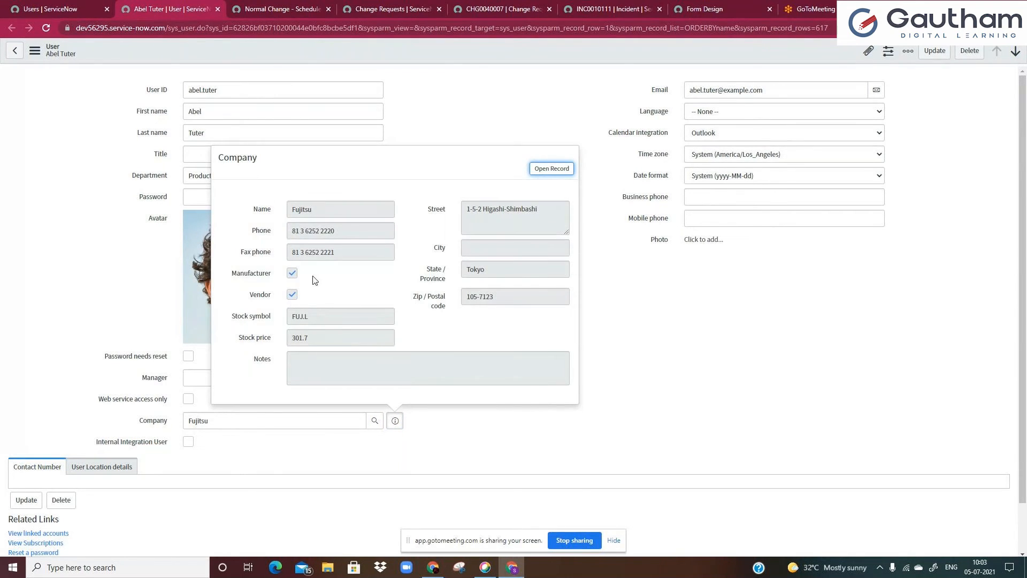
left_click(467, 268)
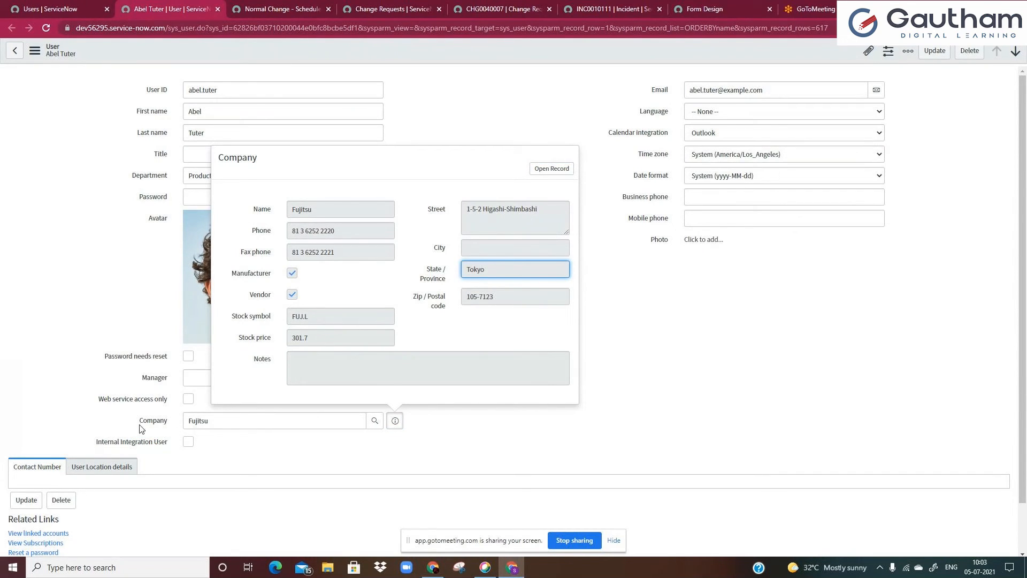
left_click(471, 269)
left_click(594, 307)
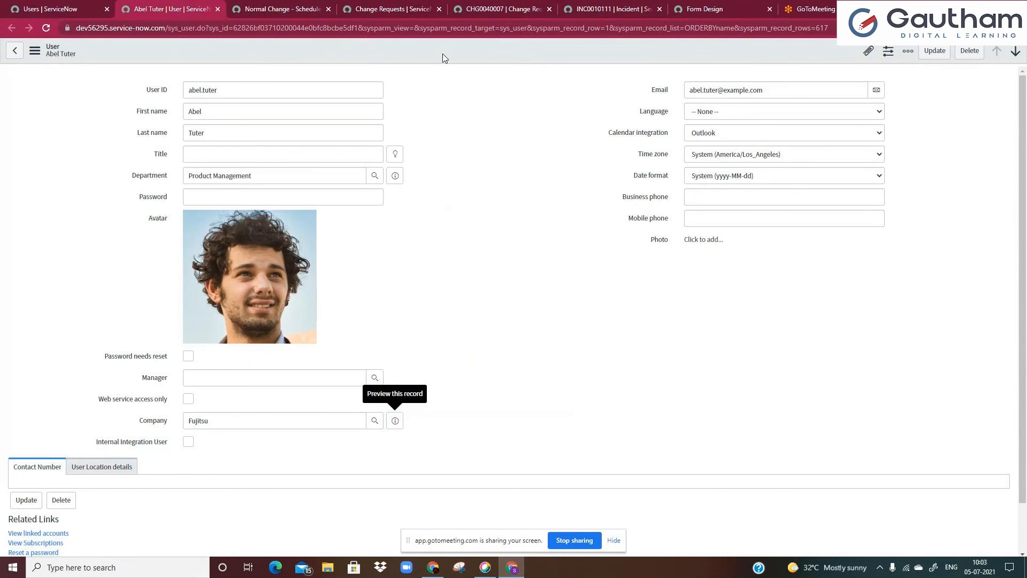
Reload the user form
right_click(442, 53)
left_click(463, 199)
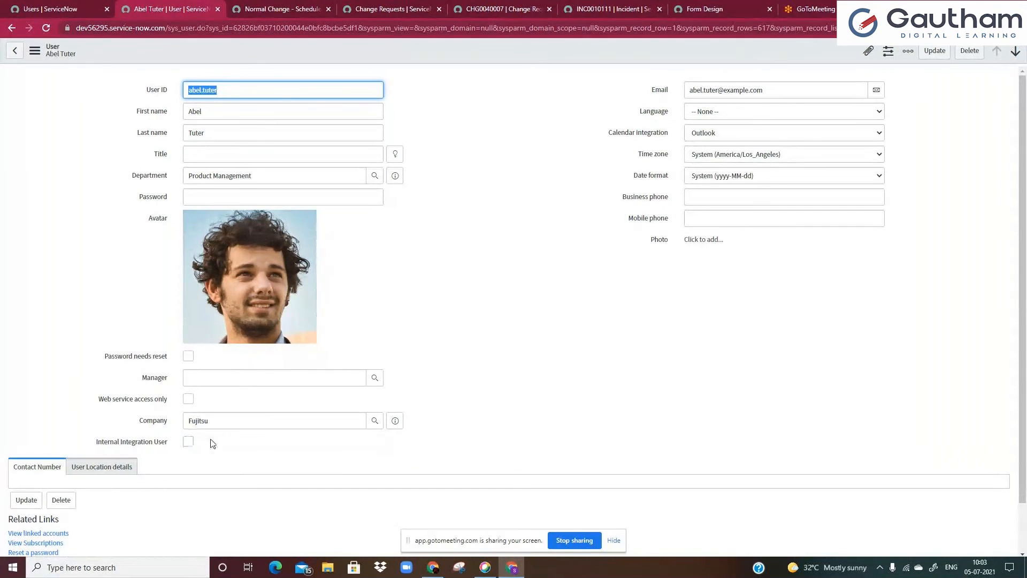
left_click(240, 420)
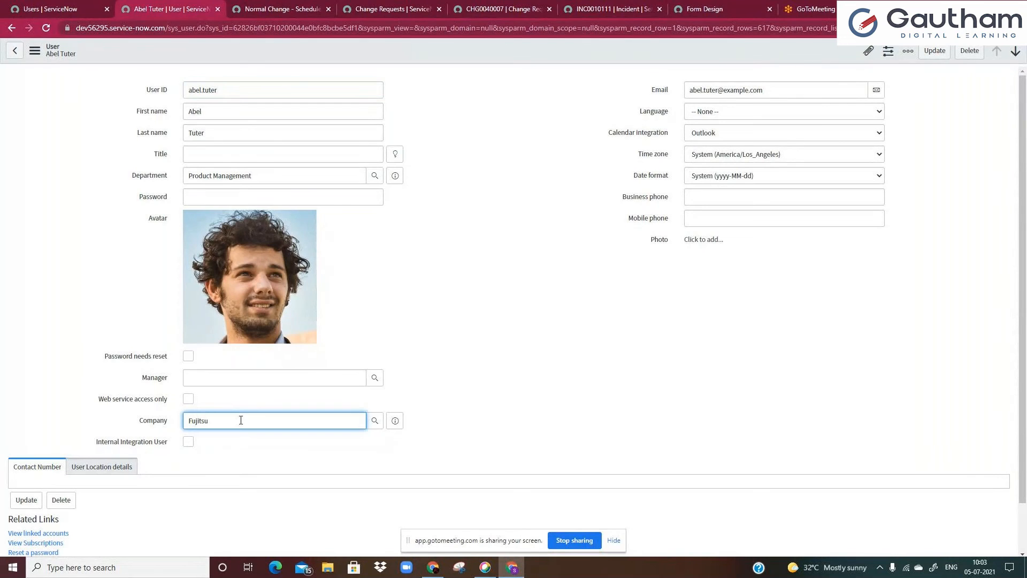
left_click(208, 152)
type("Dot Wa")
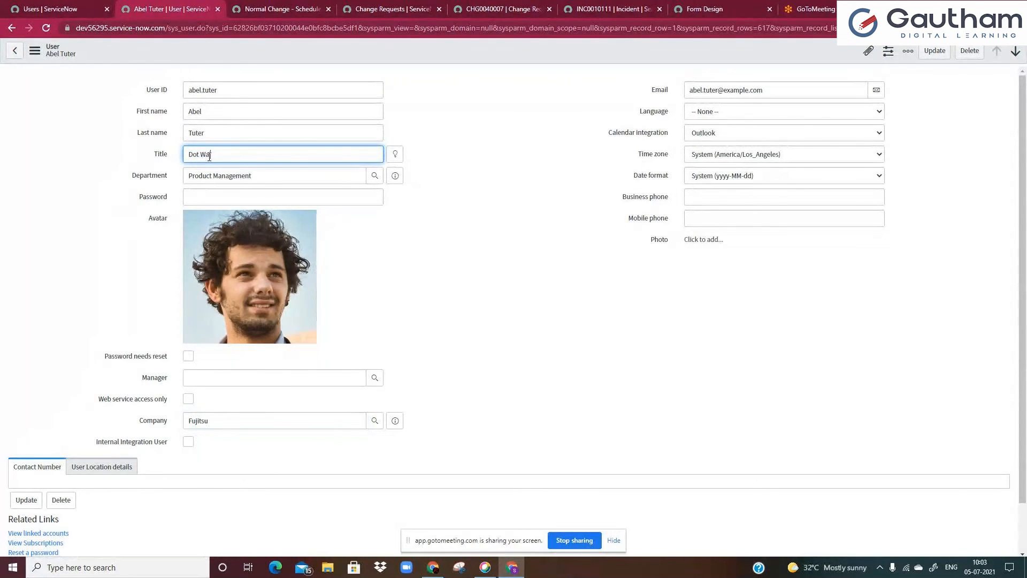
type("tking")
key("ctrl+a")
key("BackSpace")
Preview the Fujitsu company record again and close the preview
left_click(267, 419)
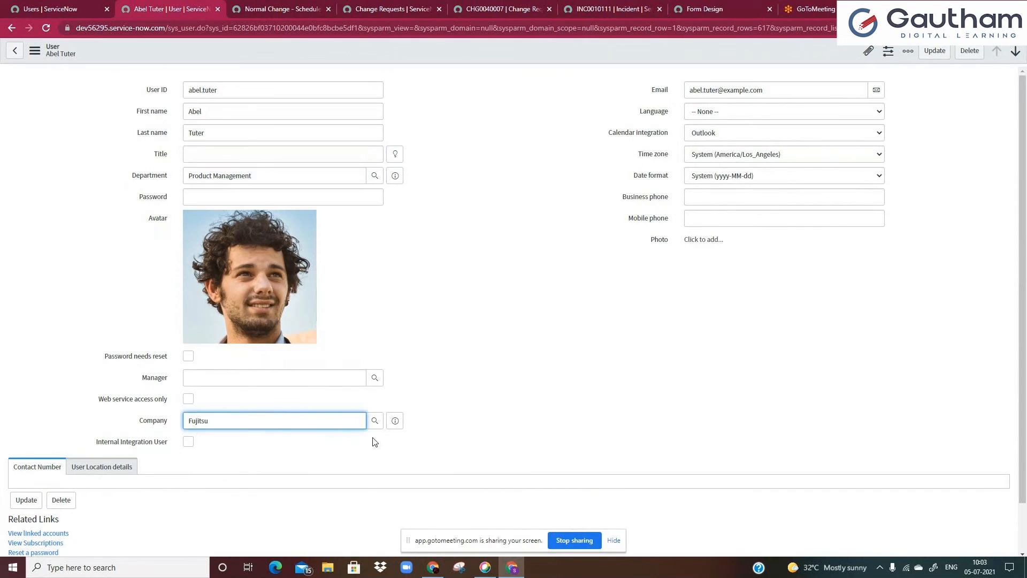
left_click(395, 421)
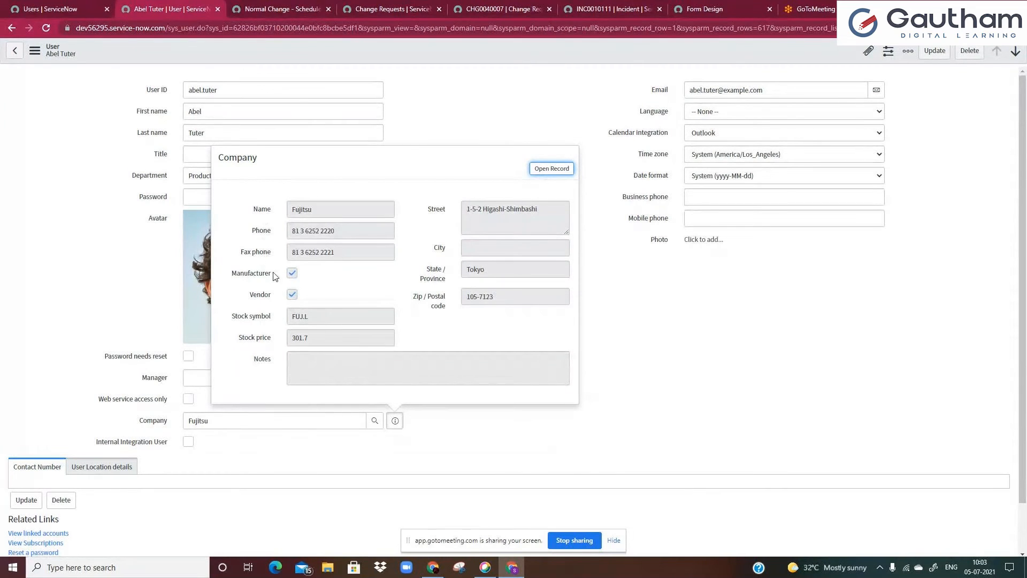
left_click(521, 74)
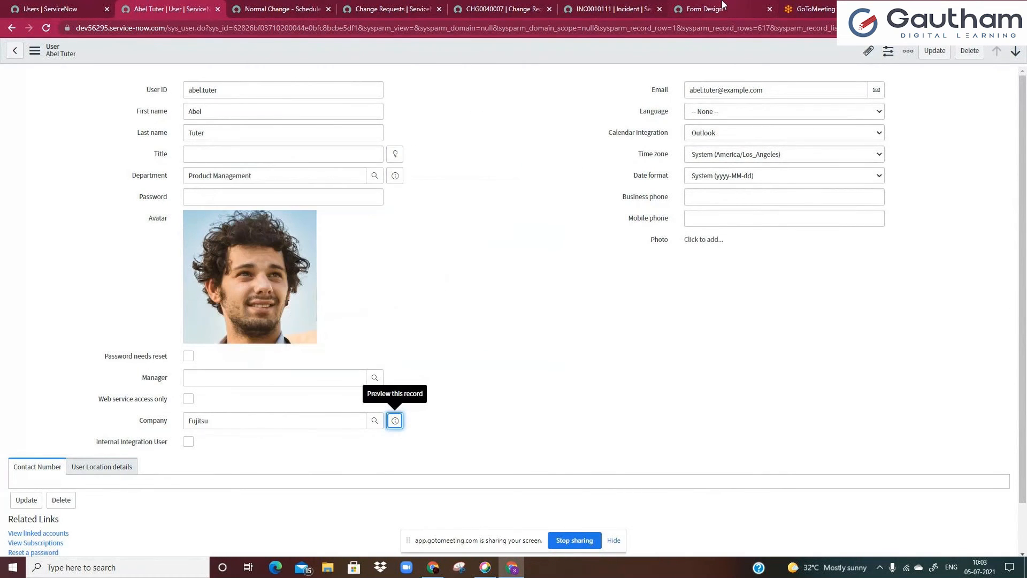
Duplicate the user record's browser tab
left_click(706, 9)
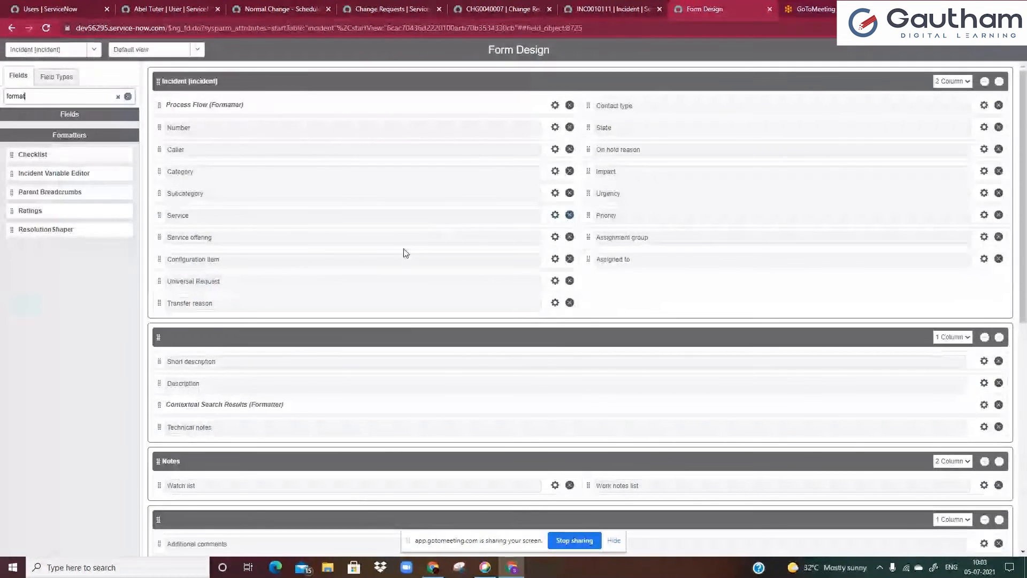
left_click(172, 10)
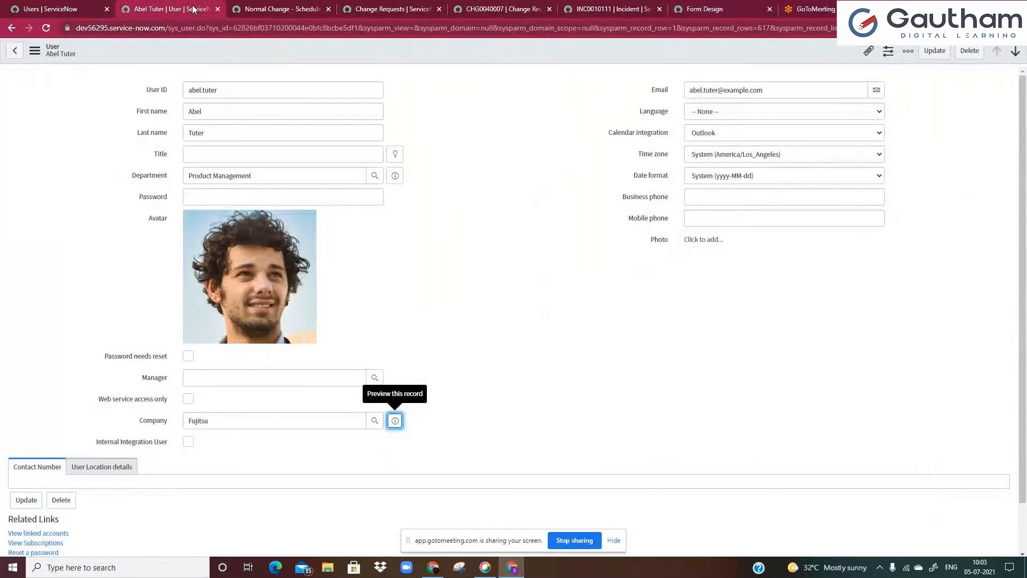
right_click(218, 51)
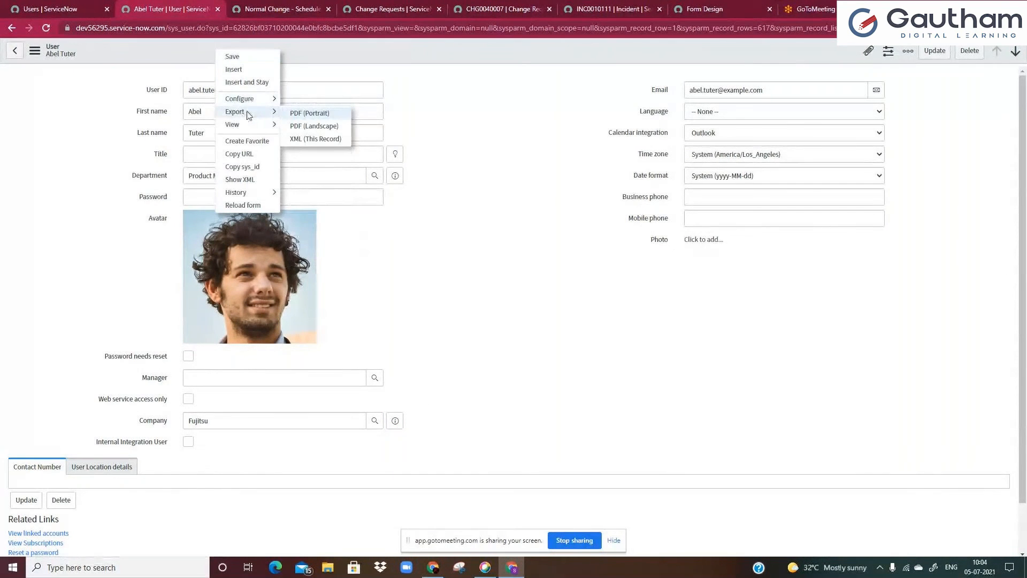
mouse_move(248, 100)
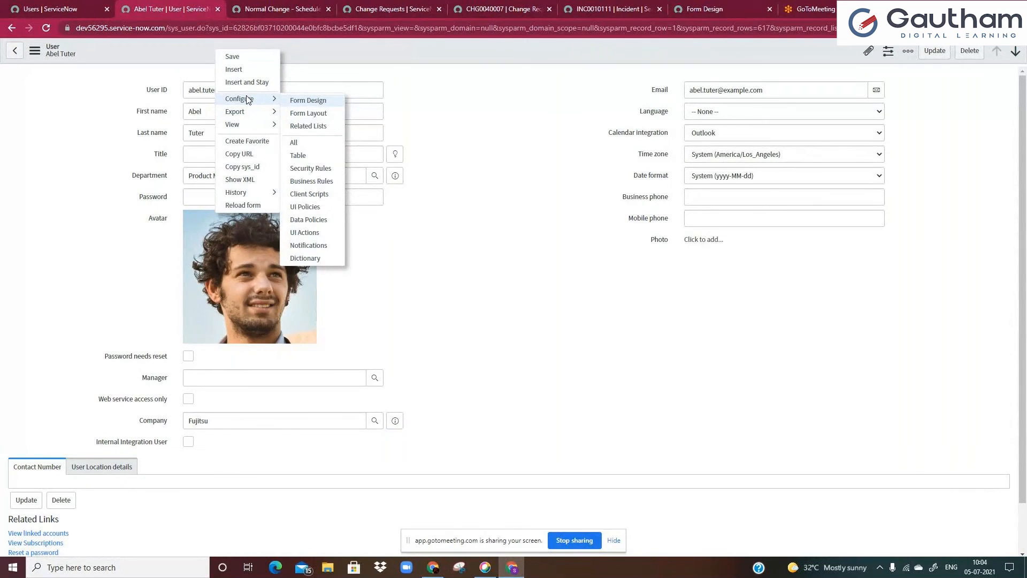
right_click(209, 6)
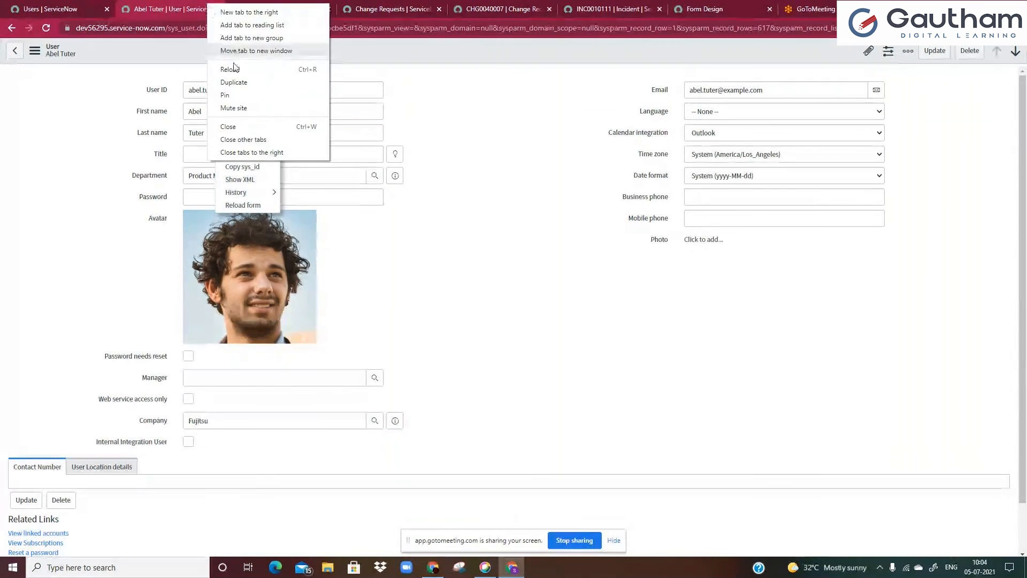
left_click(234, 82)
Open the Form Layout configuration for the User form
right_click(217, 51)
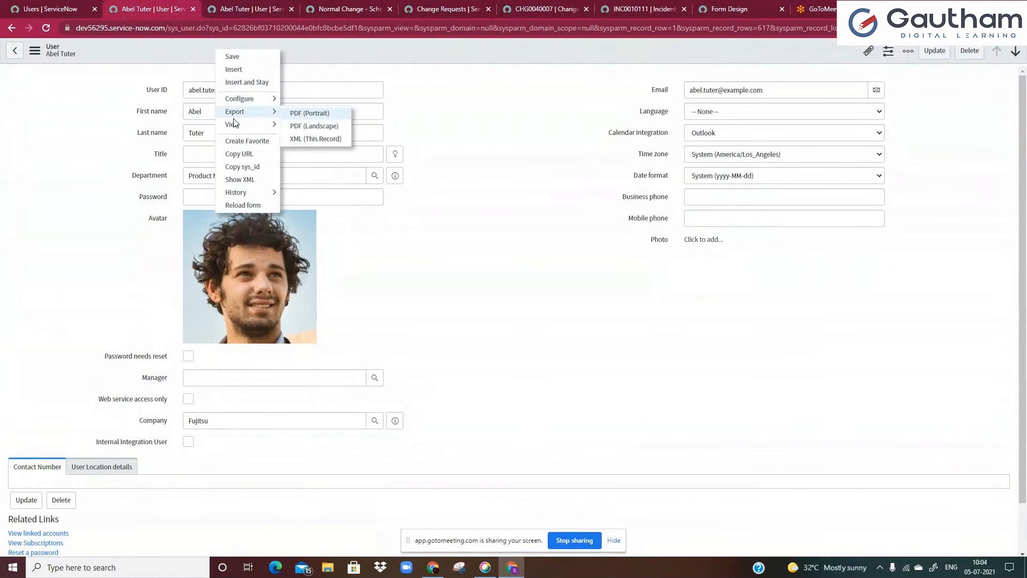
mouse_move(241, 98)
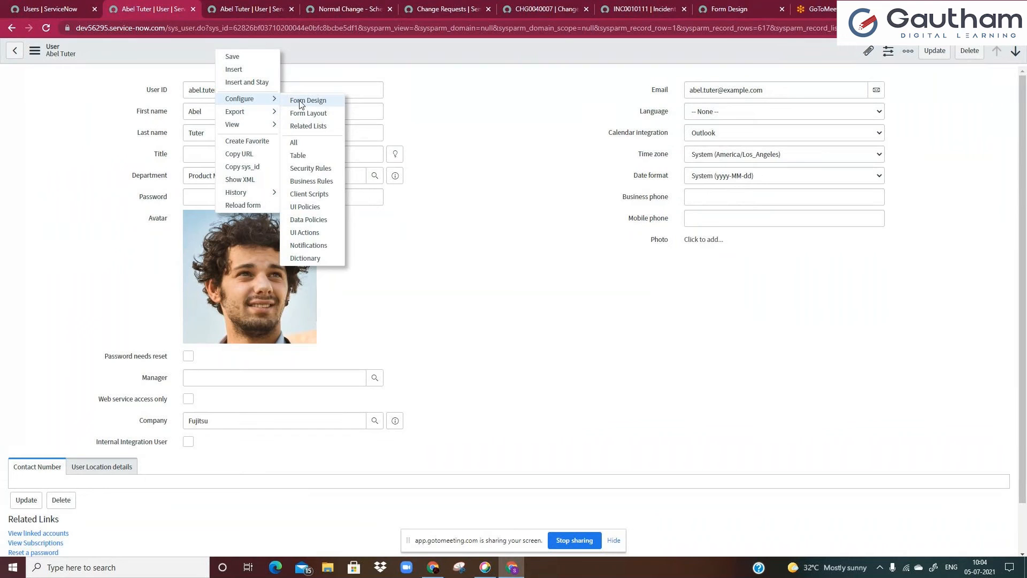
left_click(303, 112)
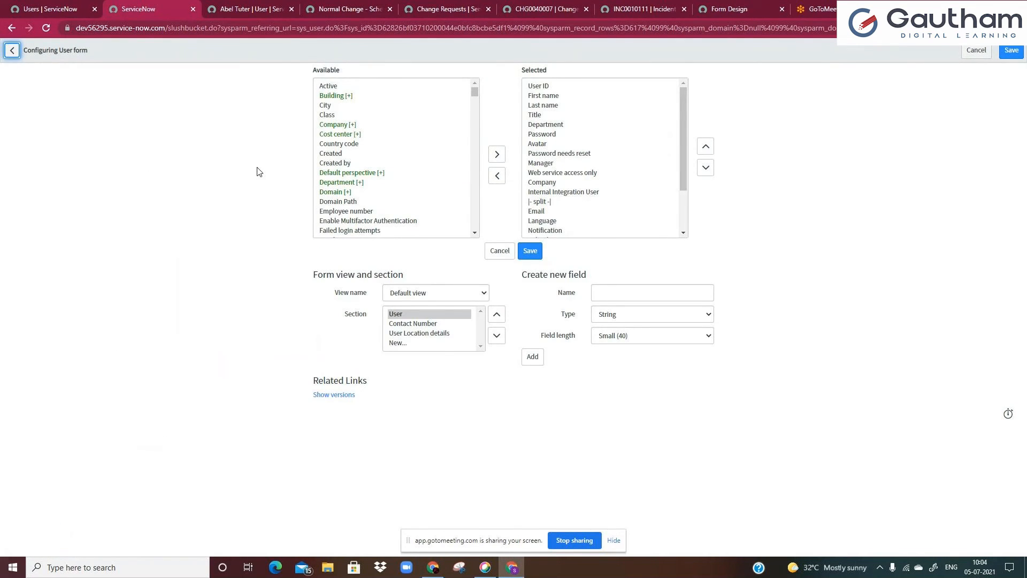
Browse the selected fields list of the User form and highlight Company
scroll(534, 208, "down", 1)
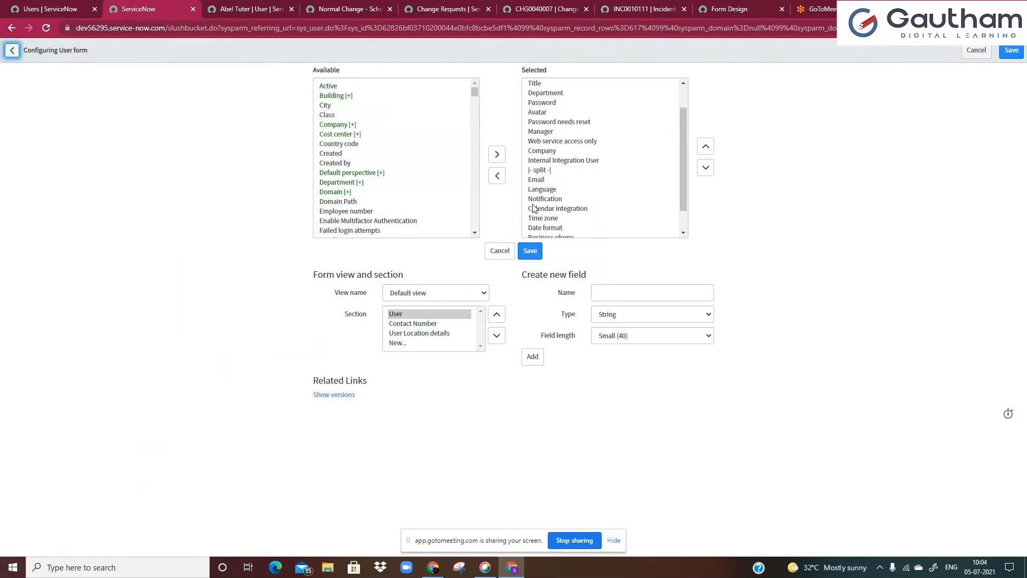
scroll(535, 210, "down", 1)
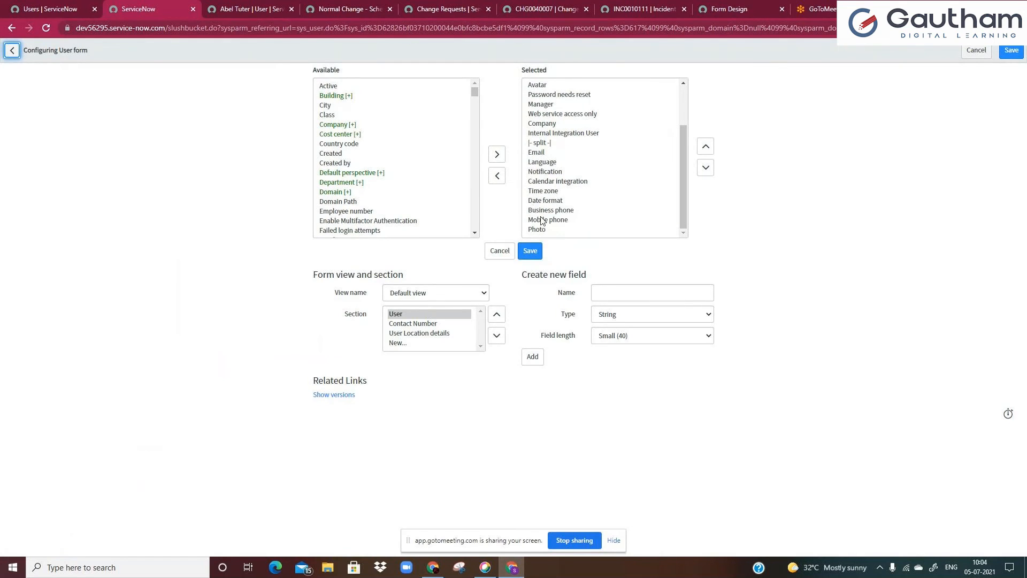
left_click(546, 123)
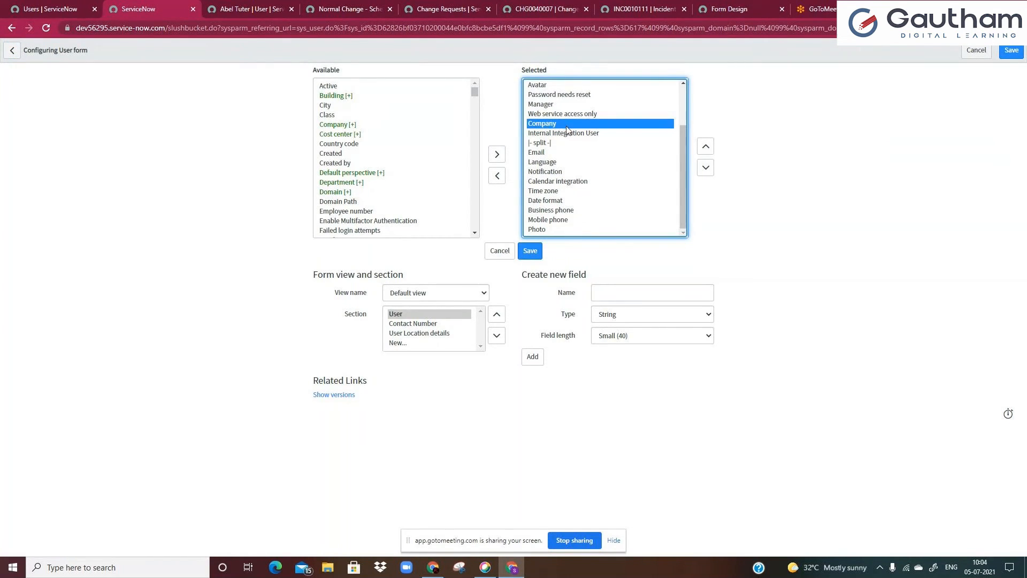
scroll(582, 145, "up", 2)
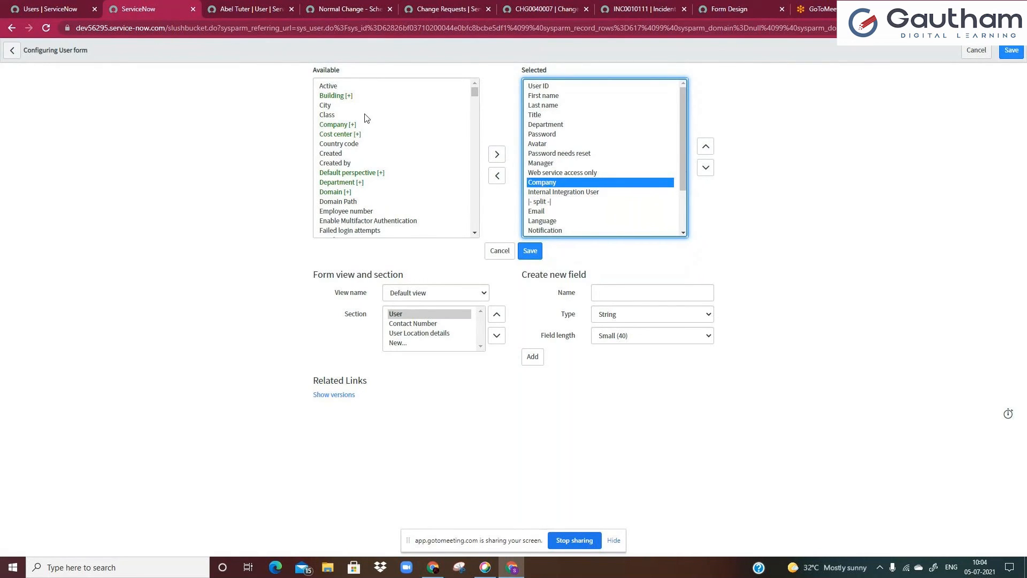
Select Company in the available fields list and expand the reference field to show its derived Company fields
left_click(335, 124)
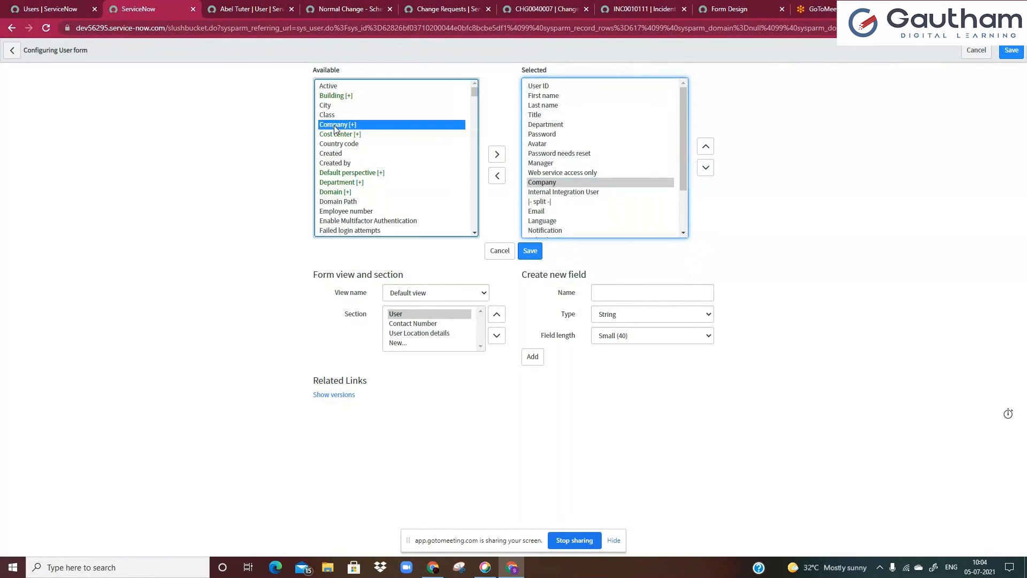
key("c")
key("c")
key("c")
key("c")
key("c")
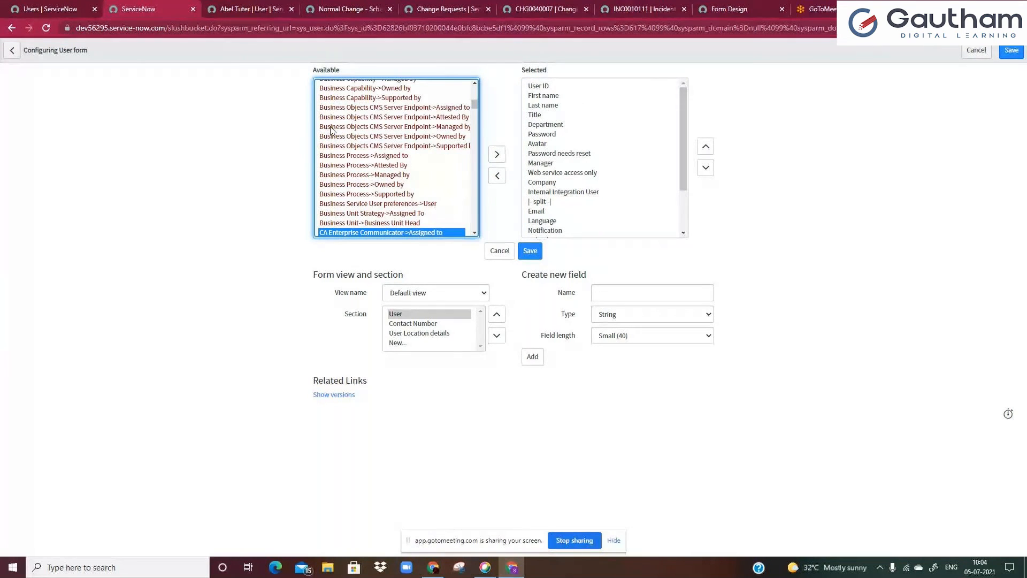
scroll(337, 127, "up", 10)
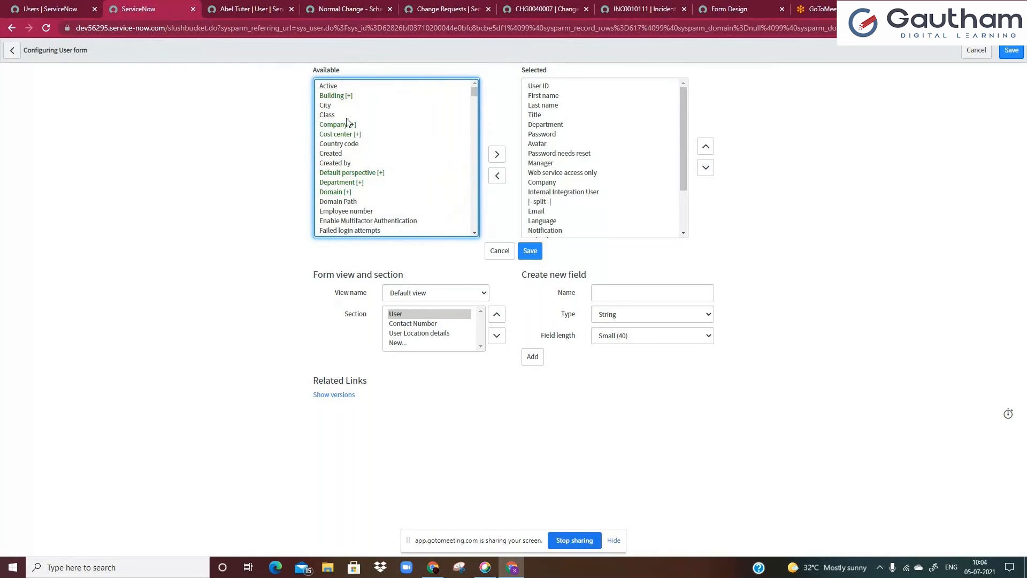
left_click(346, 118)
left_click(336, 125)
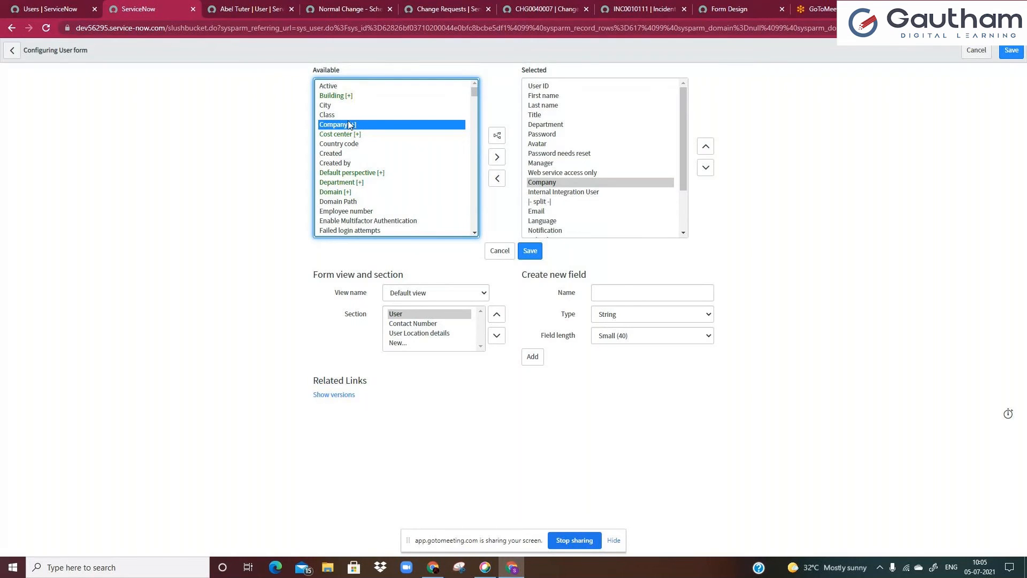
left_click(334, 109)
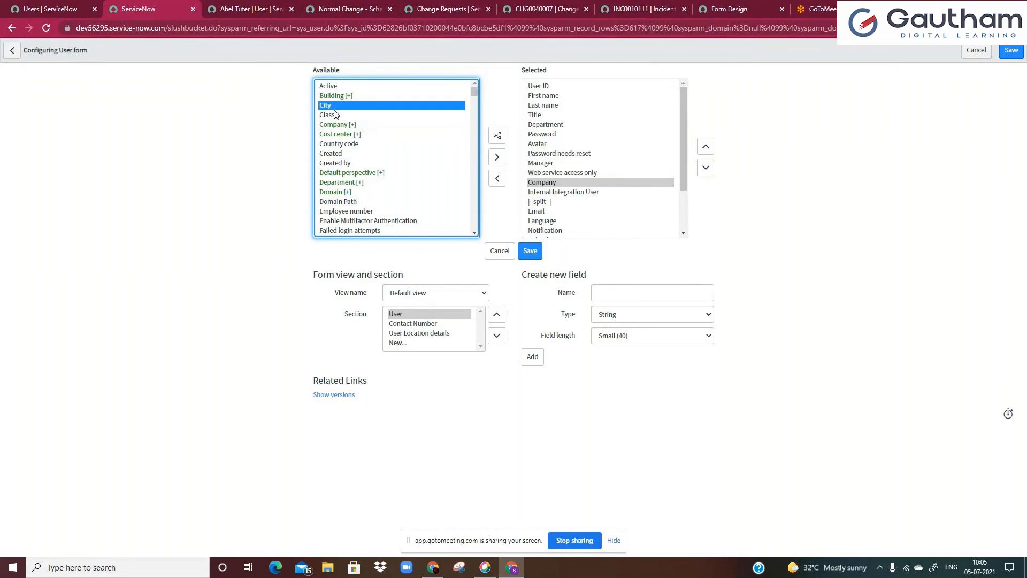
left_click(337, 116)
left_click(334, 107)
left_click(335, 116)
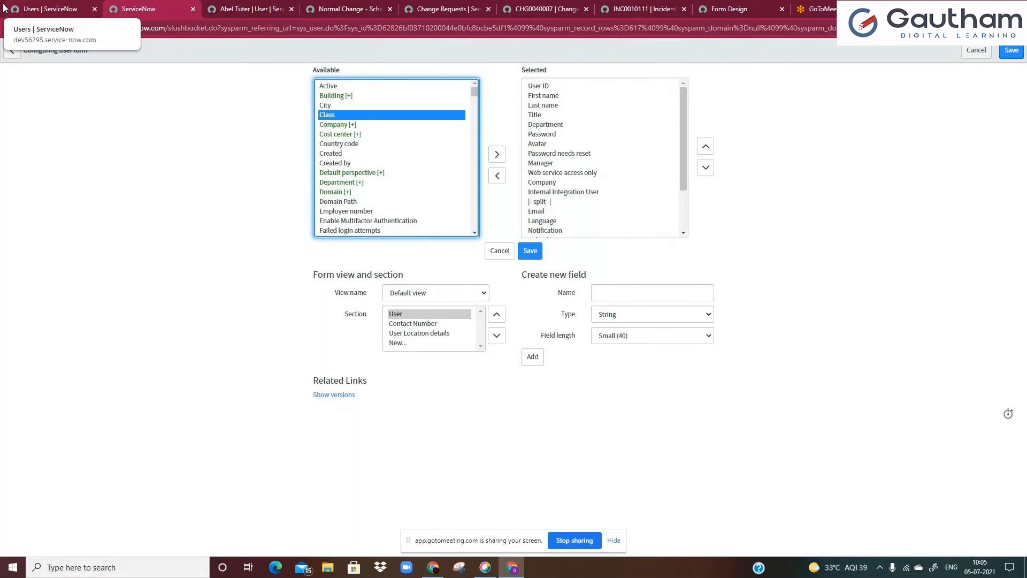
left_click(331, 127)
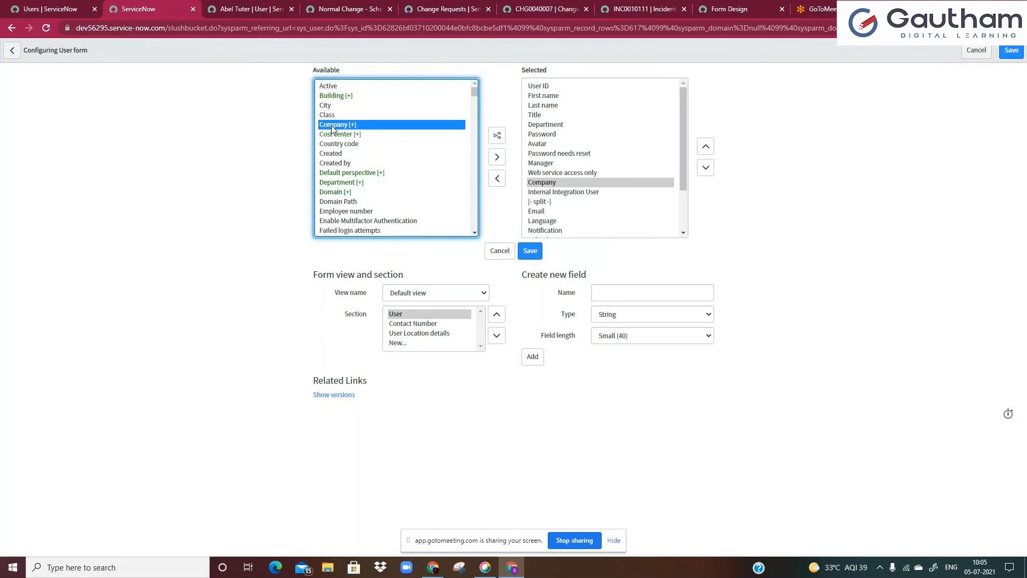
left_click(497, 140)
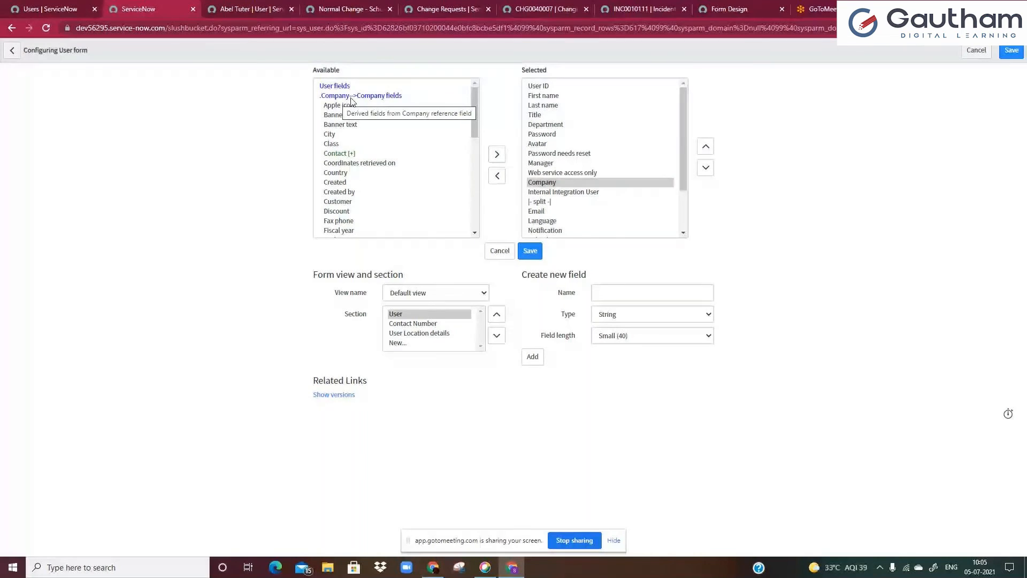
Add the Company's derived State / Province field to the User form's selected fields
left_click(372, 174)
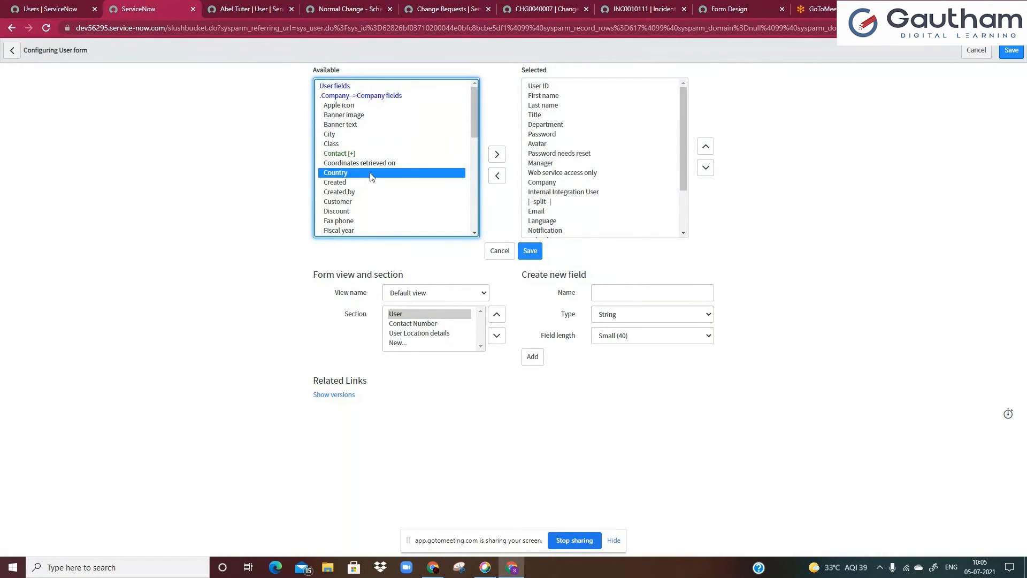
key("s")
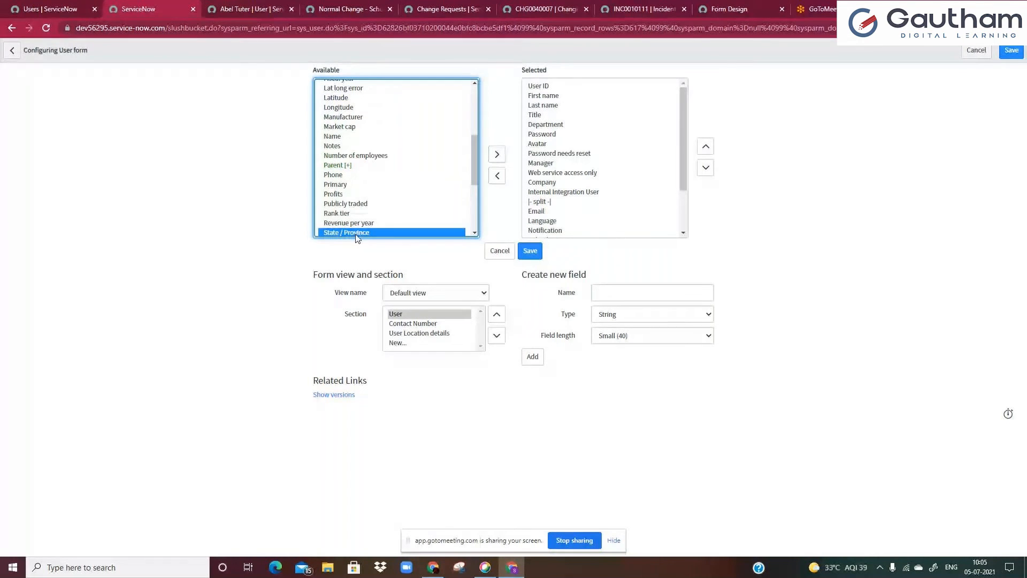
left_click(498, 155)
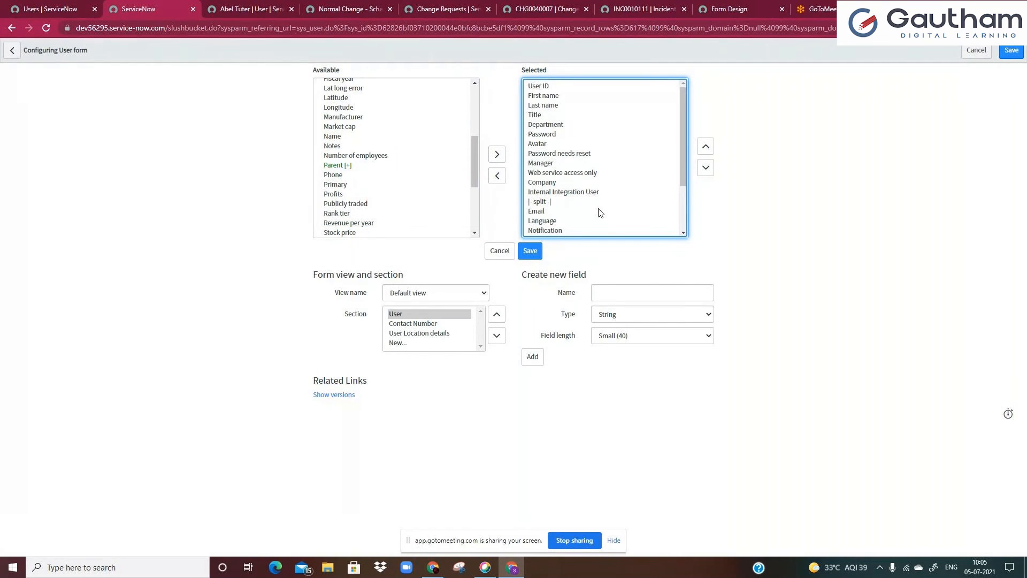
Move Company.State / Province up to sit directly below Company and save the form layout
scroll(600, 212, "down", 3)
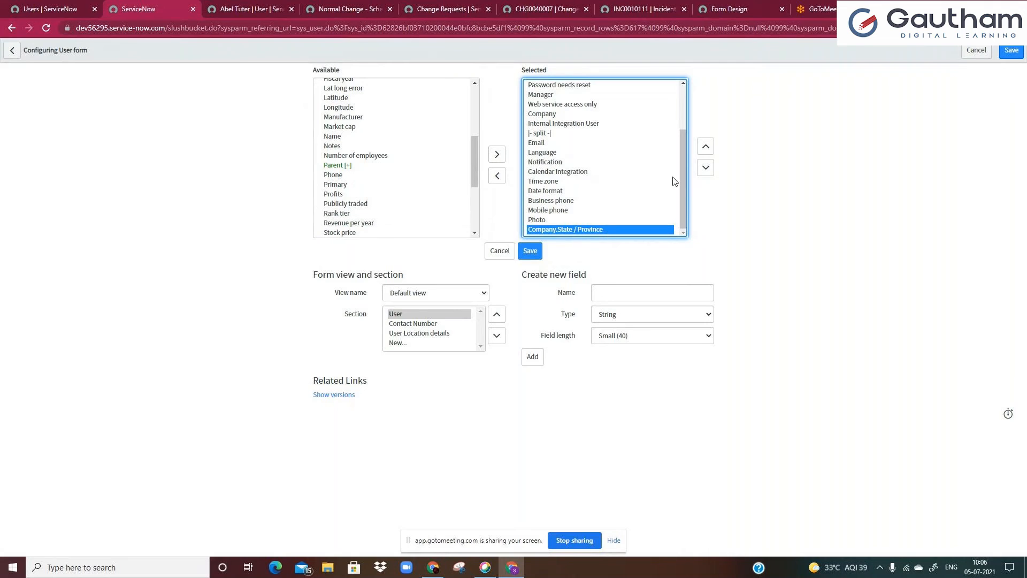
left_click(707, 150)
left_click(707, 150)
left_click(707, 149)
left_click(707, 149)
left_click(706, 150)
left_click(707, 151)
left_click(706, 151)
left_click(705, 151)
left_click(706, 151)
left_click(705, 151)
left_click(706, 151)
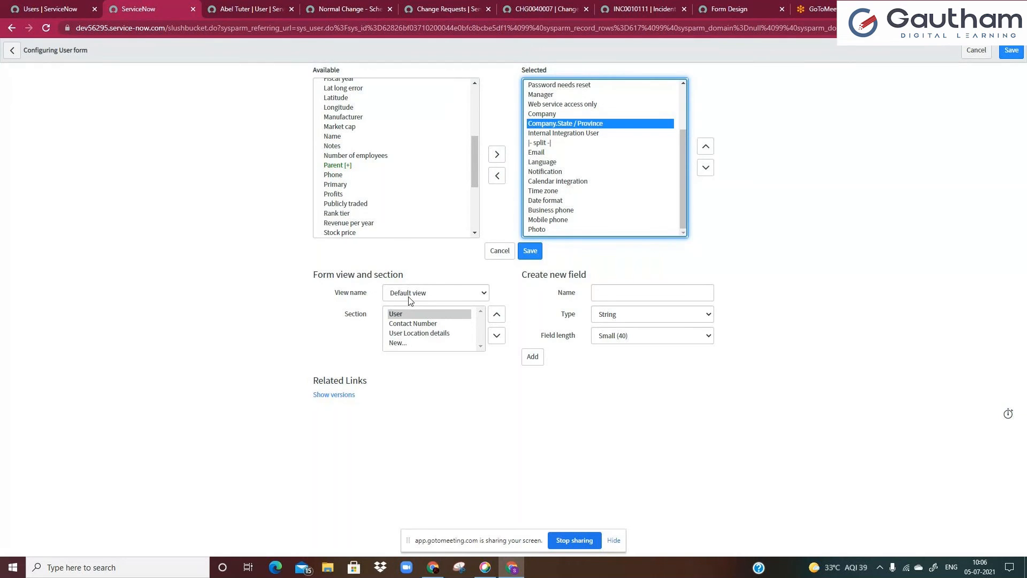
left_click(530, 252)
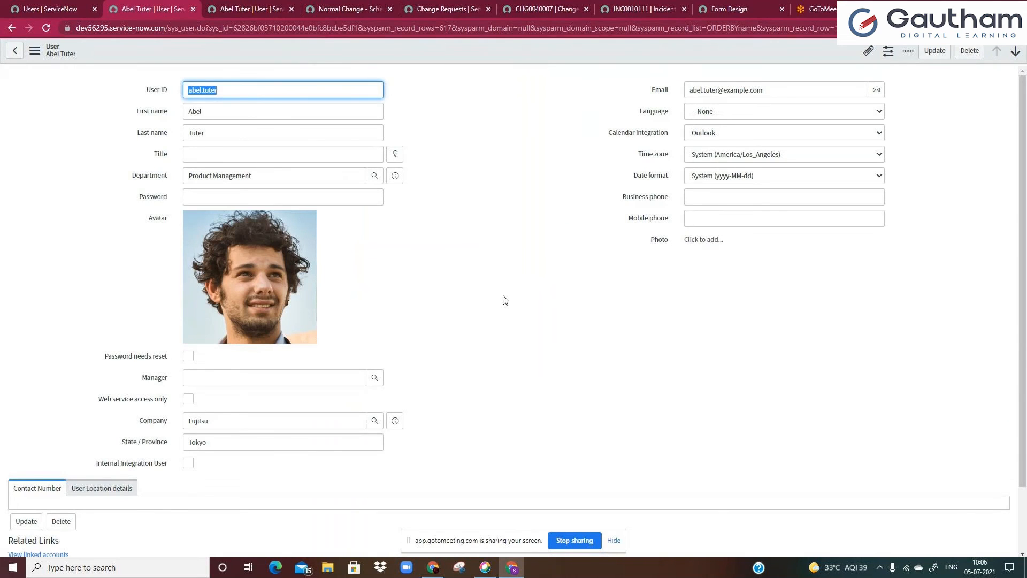
Examine the Company and State / Province fields on the user form
left_click(489, 284)
scroll(464, 336, "down", 1)
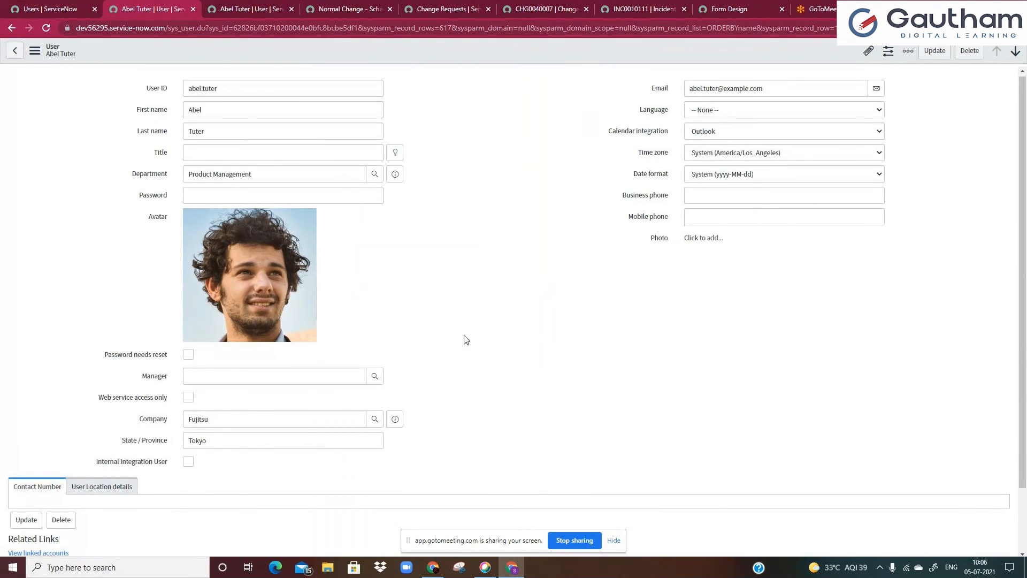
scroll(465, 341, "down", 1)
left_click(193, 369)
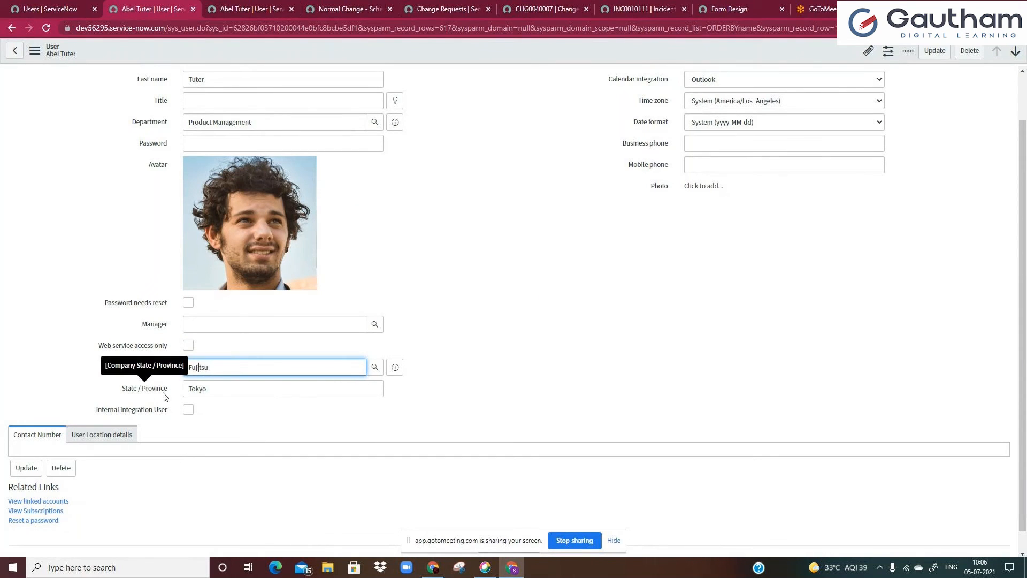
left_click(214, 394)
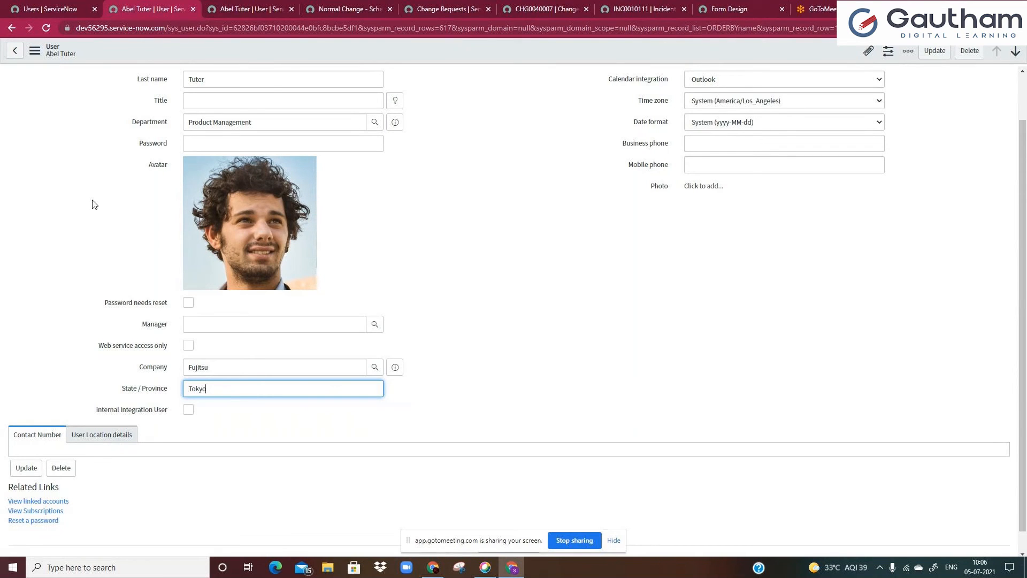
Personalize the Users list columns to add Company, placed just above Updated
left_click(45, 7)
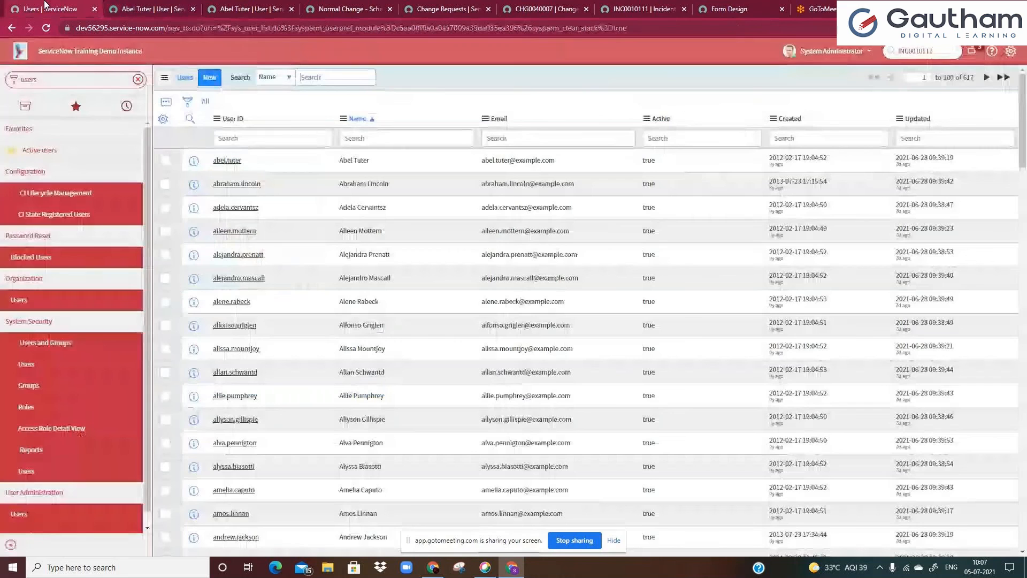
left_click(188, 103)
left_click(206, 153)
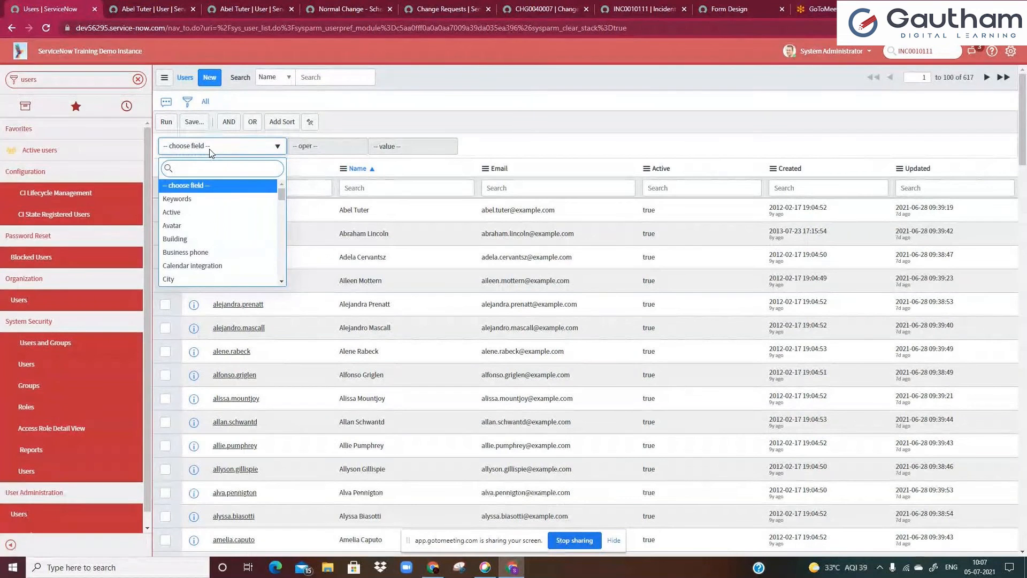
left_click(210, 151)
left_click(162, 169)
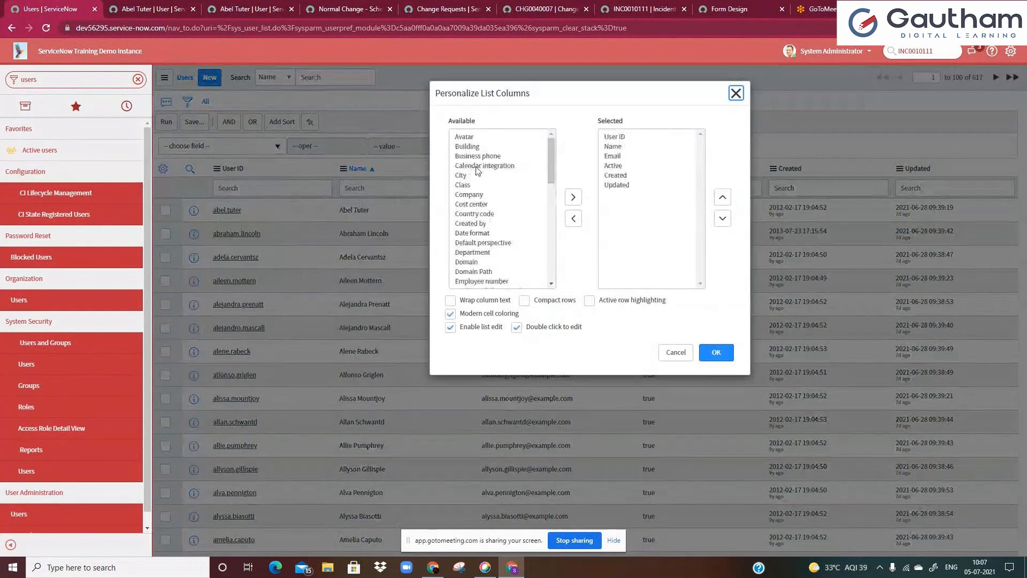
left_click(476, 167)
type("co")
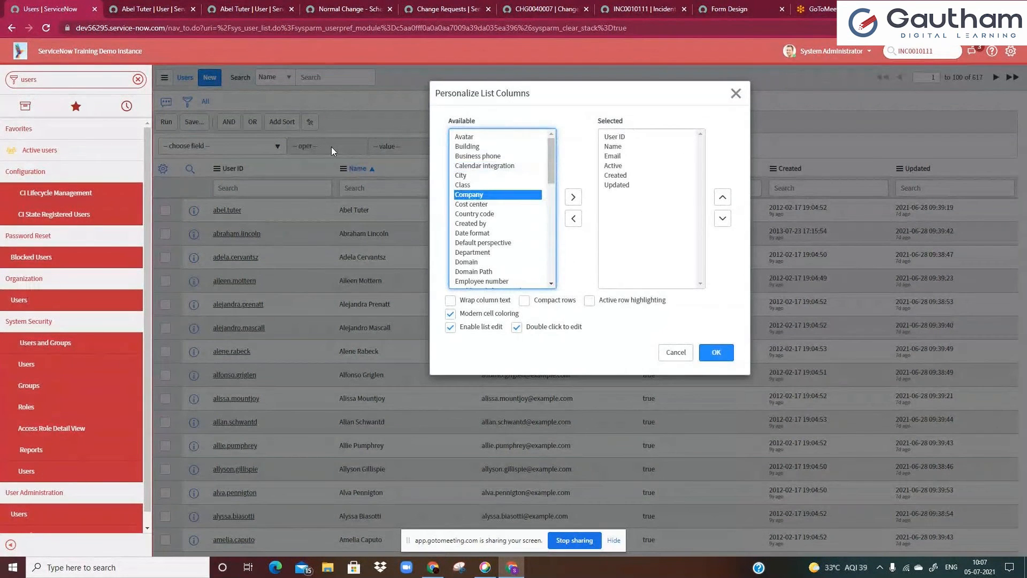
left_click(573, 196)
left_click(718, 198)
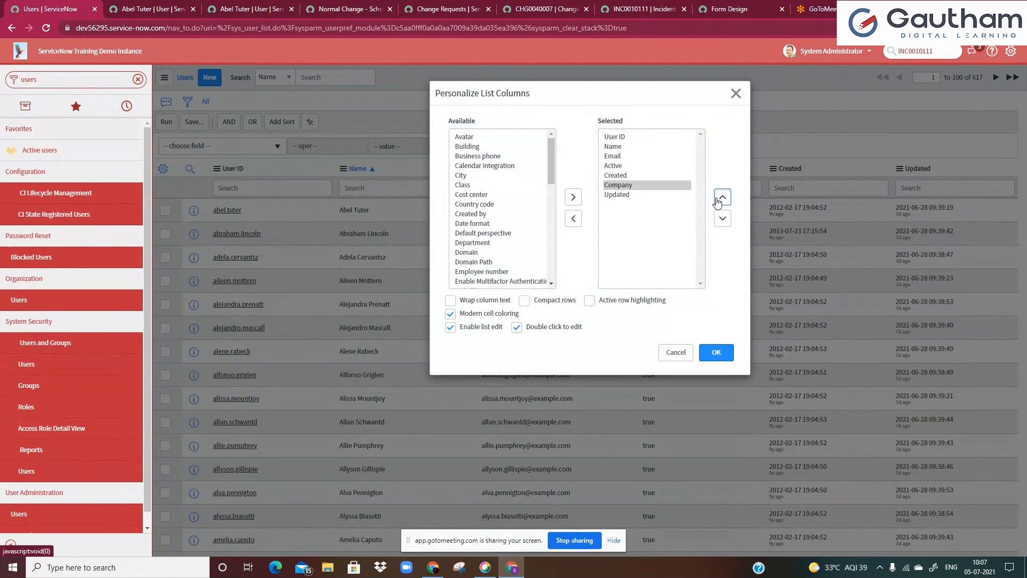
left_click(722, 197)
left_click(717, 352)
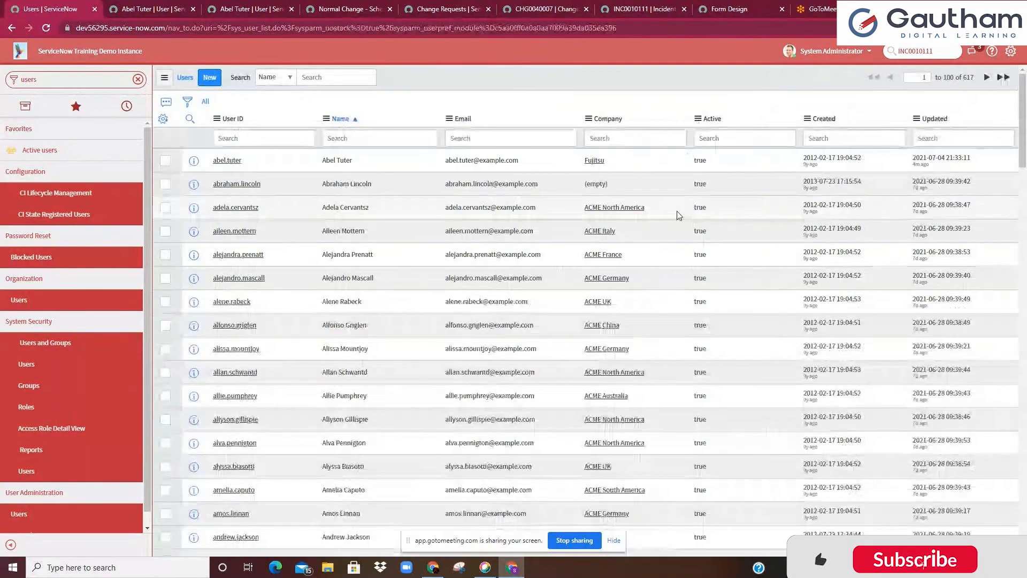
Open the ACME North America company record, set its State / Province to America and save it
left_click(640, 213)
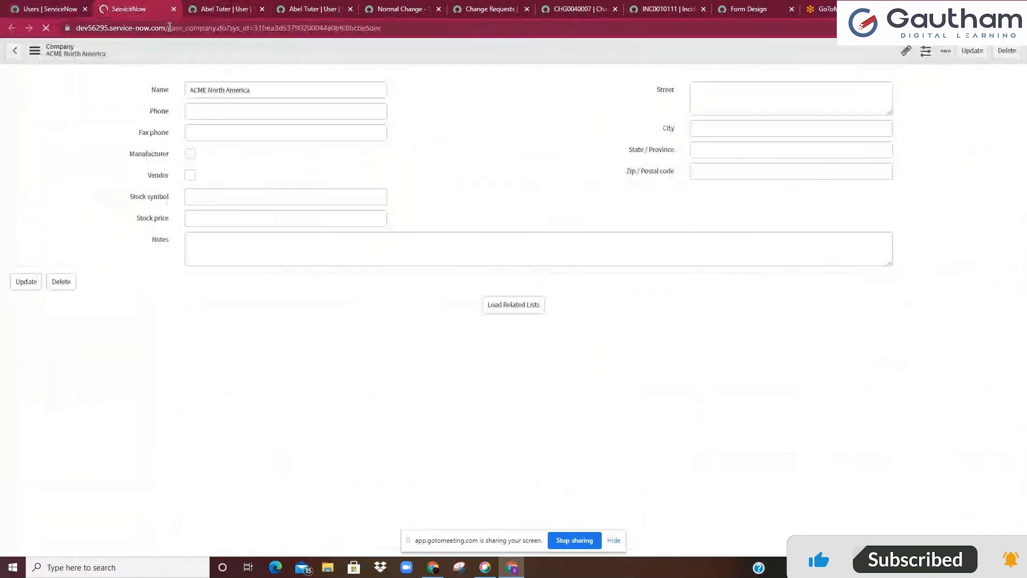
left_click(221, 113)
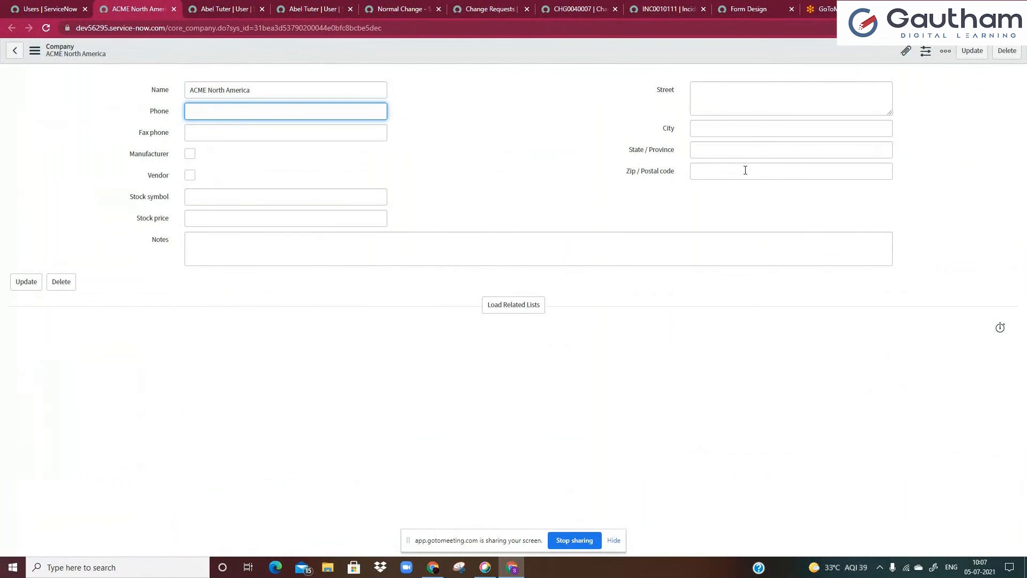
left_click(714, 149)
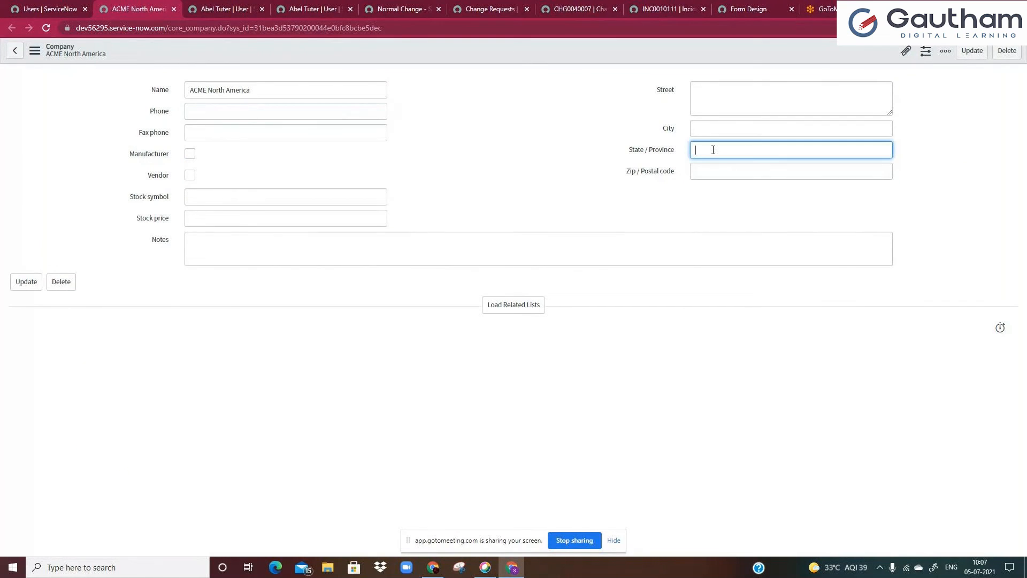
type("Amer")
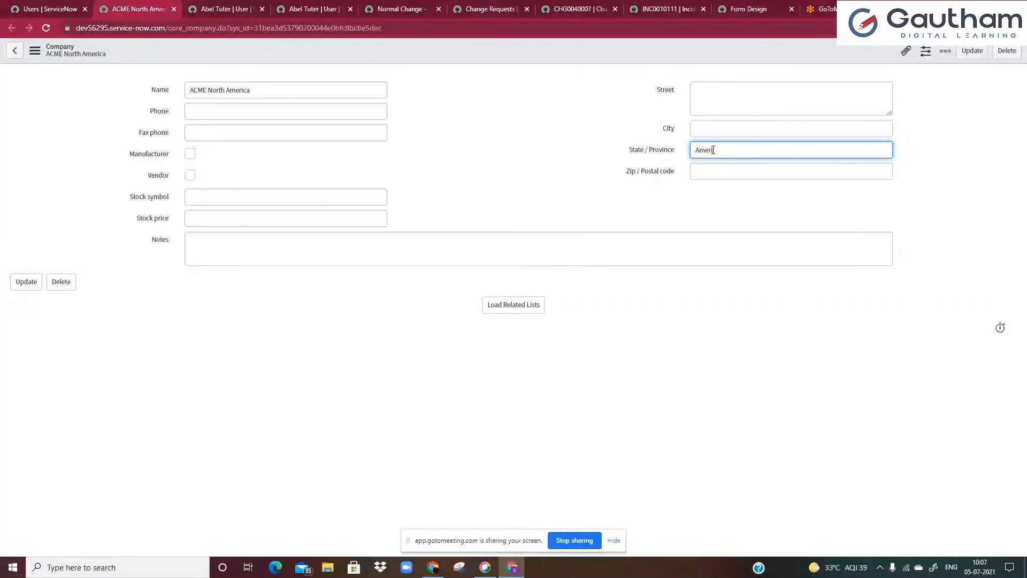
type("ica")
right_click(560, 53)
left_click(579, 62)
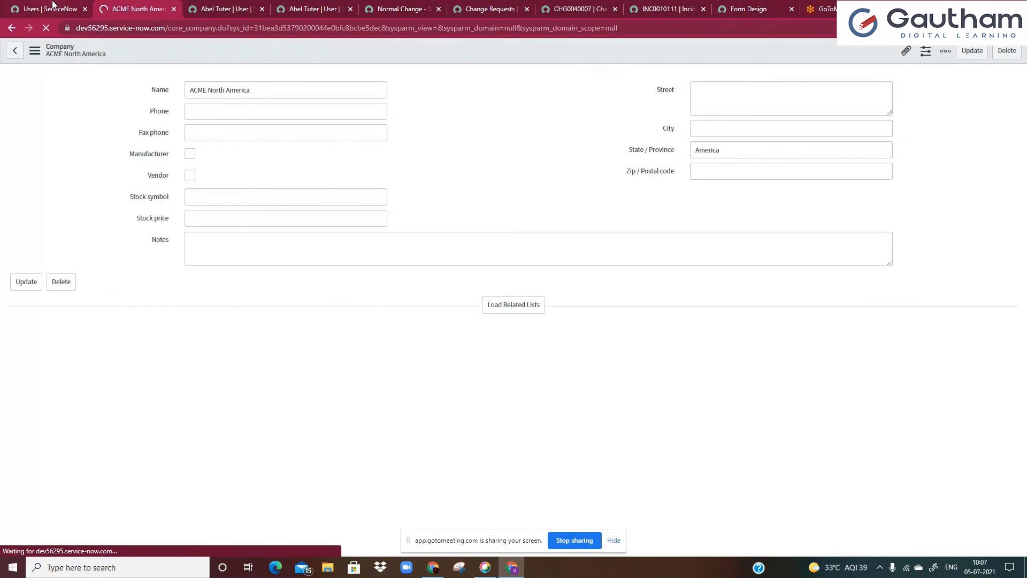
Return to the Users list, close the company tab, and add a filter condition Active is true
left_click(52, 4)
left_click(172, 9)
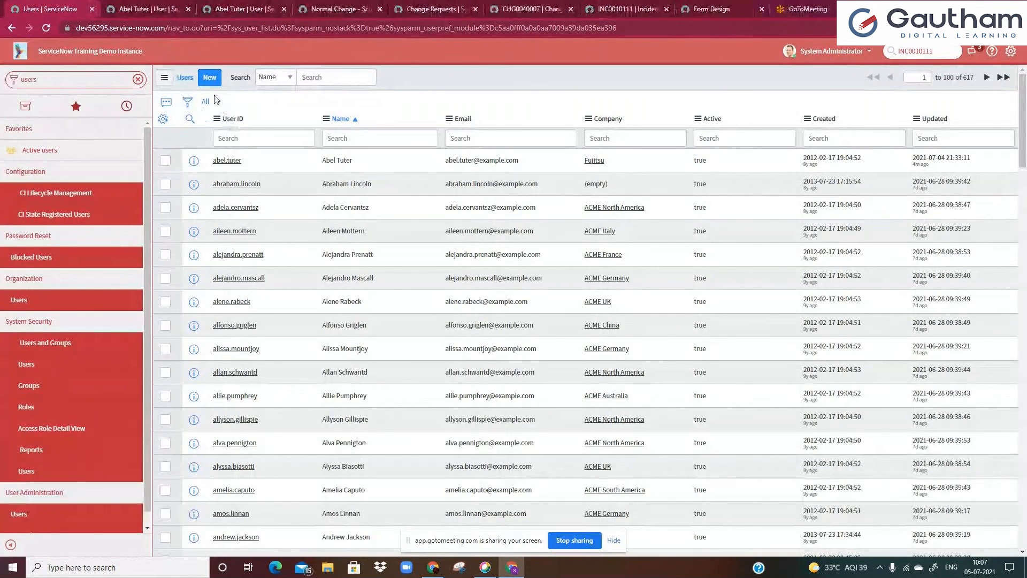
left_click(187, 106)
left_click(209, 148)
type("com")
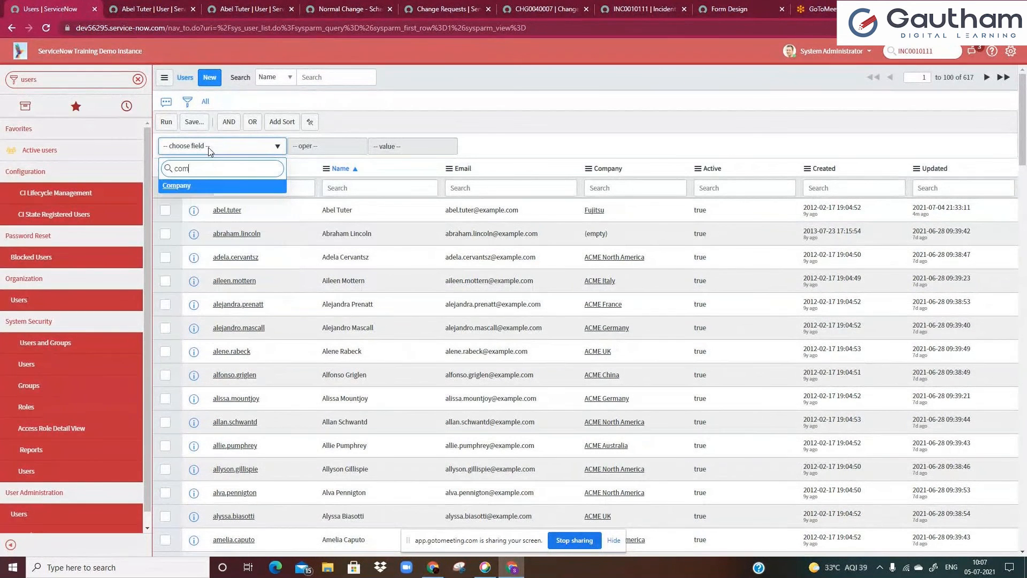
type("pa")
key("BackSpace")
key("BackSpace")
key("BackSpace")
key("BackSpace")
key("BackSpace")
type("active")
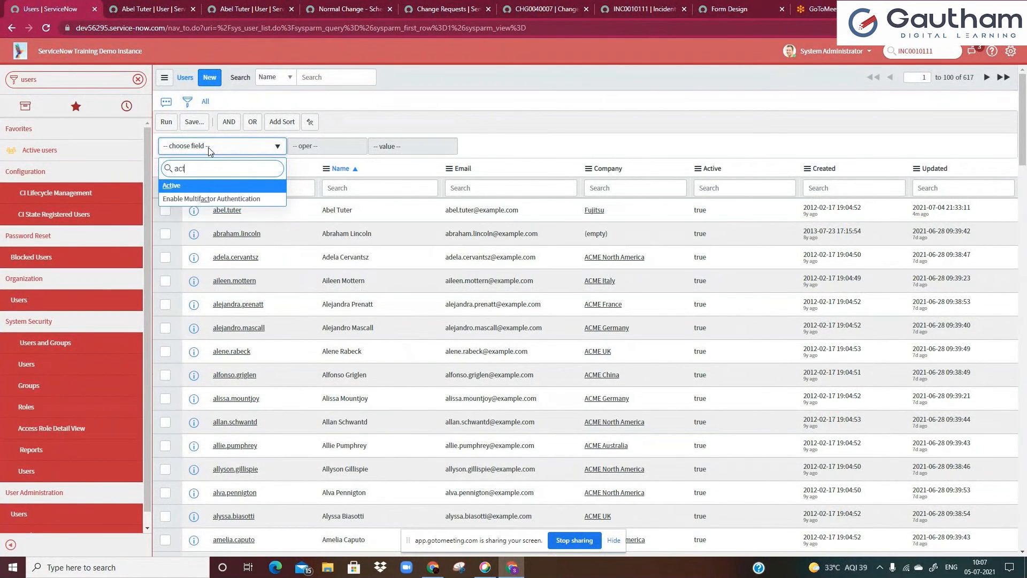
left_click(223, 186)
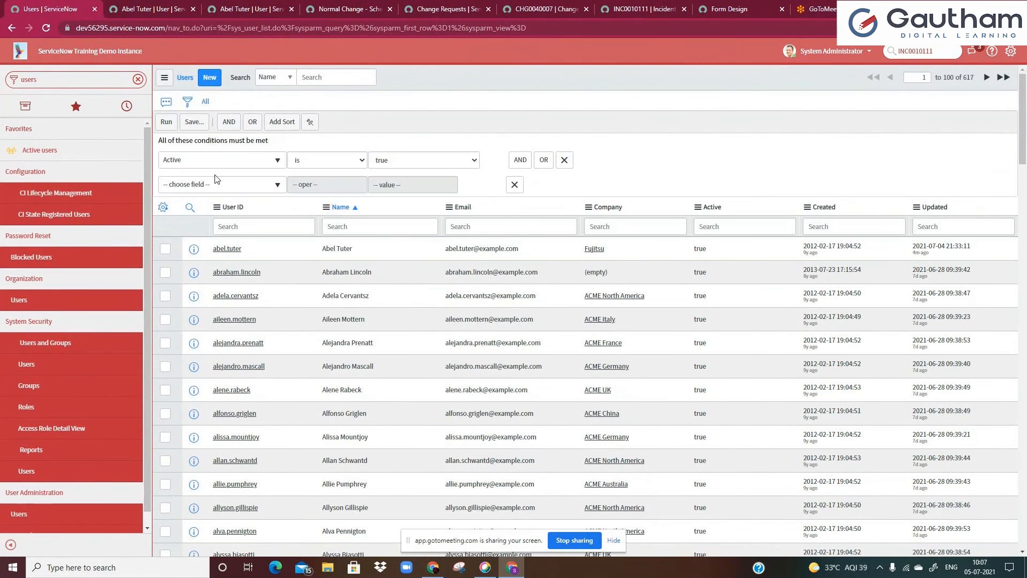
Add a second filter condition on the Company field
left_click(223, 186)
type("compa")
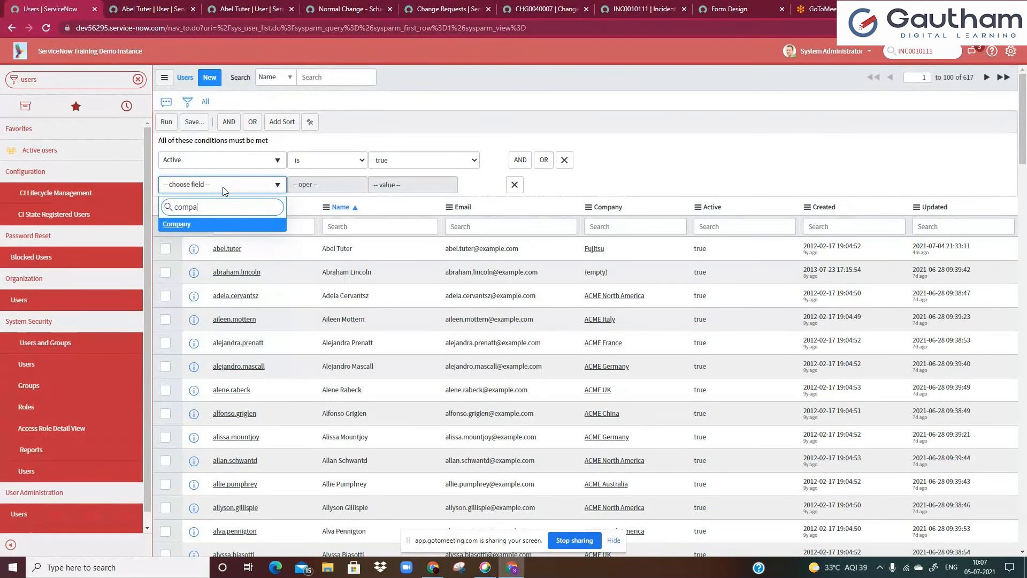
left_click(219, 227)
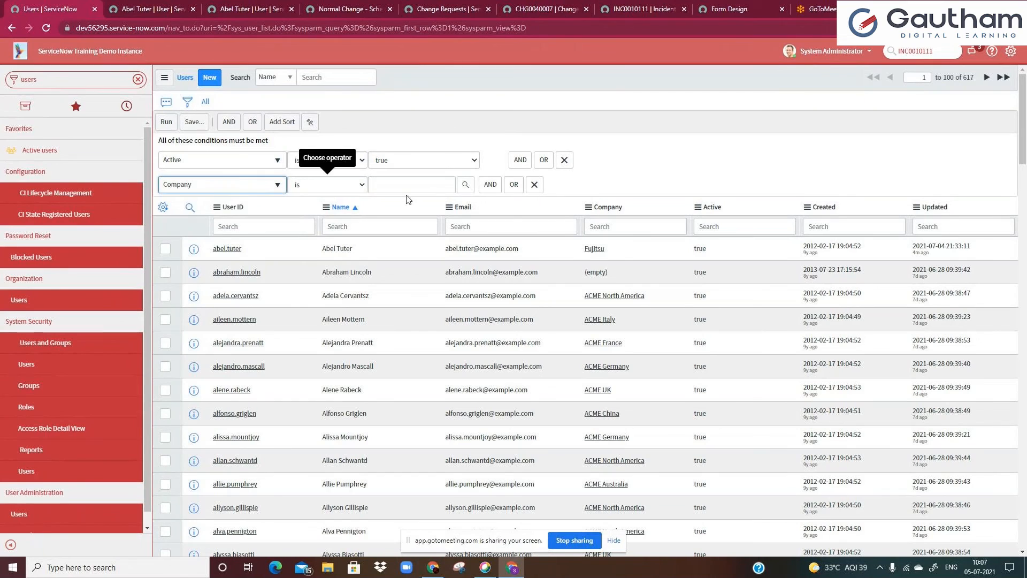
left_click(208, 184)
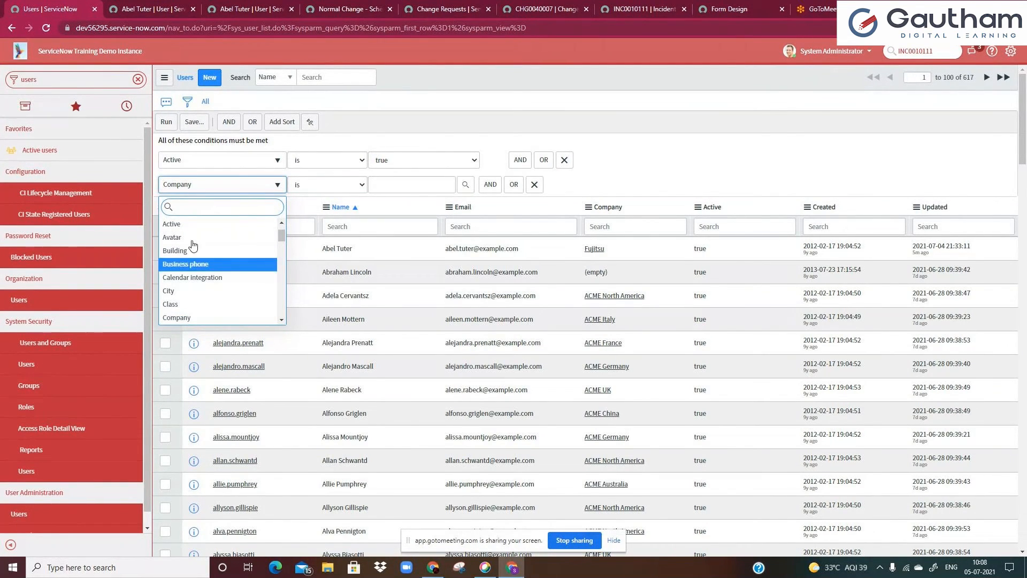
type("stat")
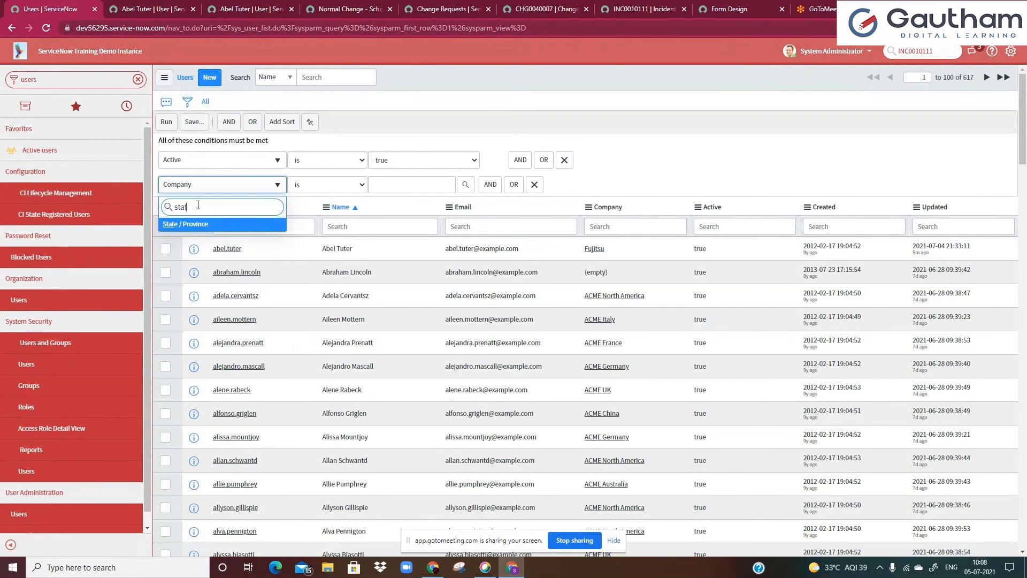
key("ctrl+a")
key("BackSpace")
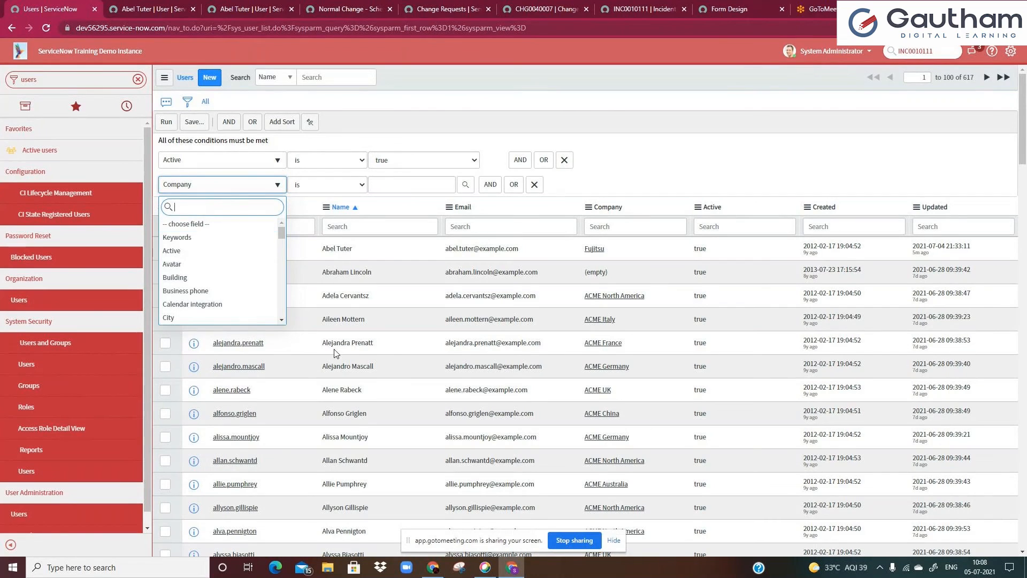
left_click(335, 353)
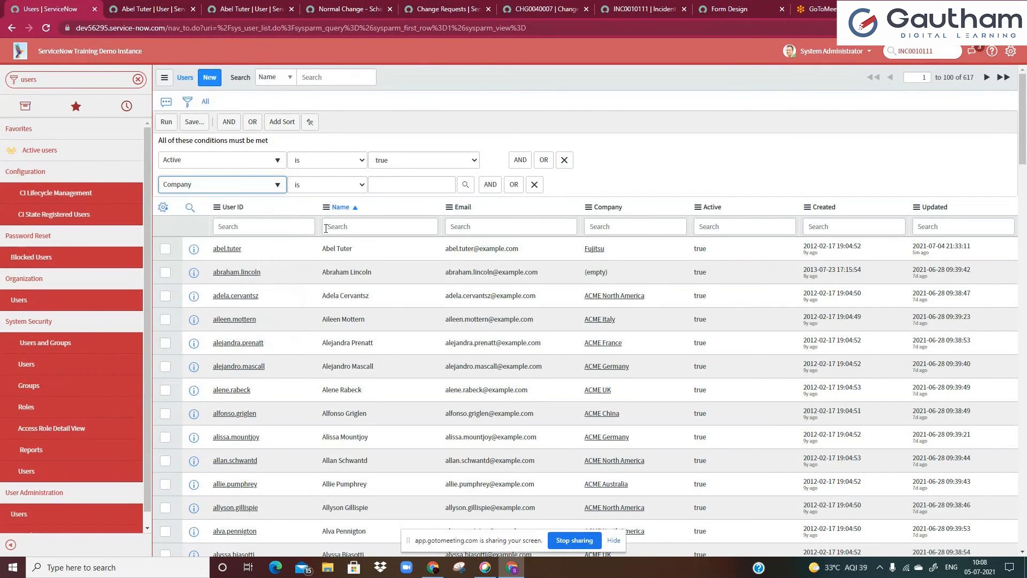
Change the second filter condition's field to the Company's State / Province using Show Related Fields
left_click(230, 183)
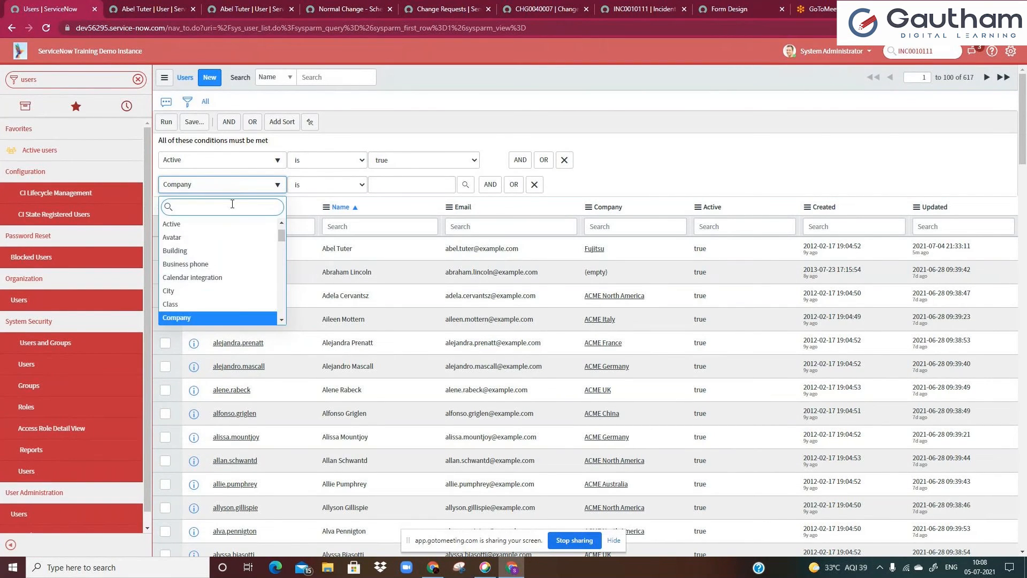
type("s")
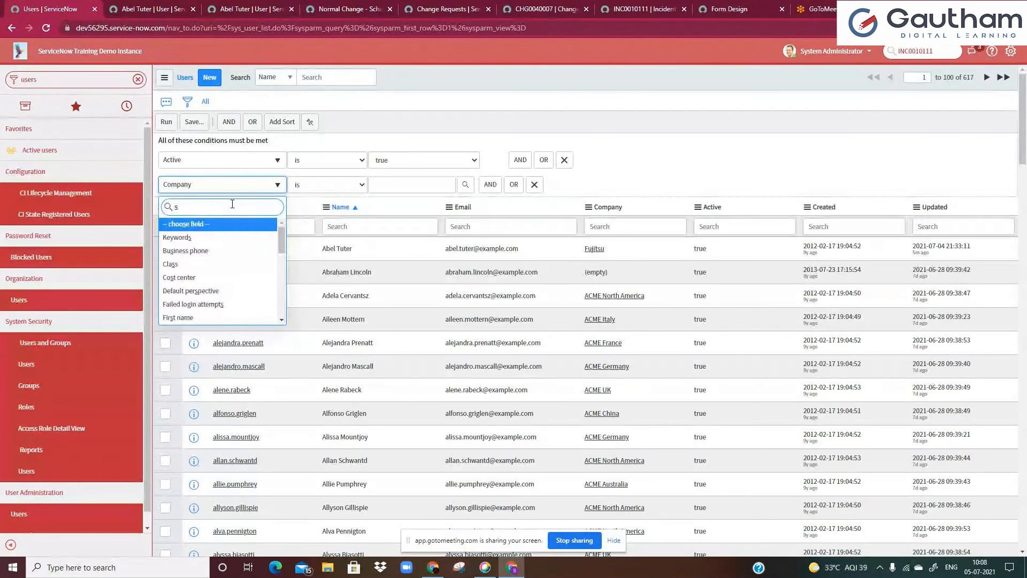
type("hwo")
key("BackSpace")
key("BackSpace")
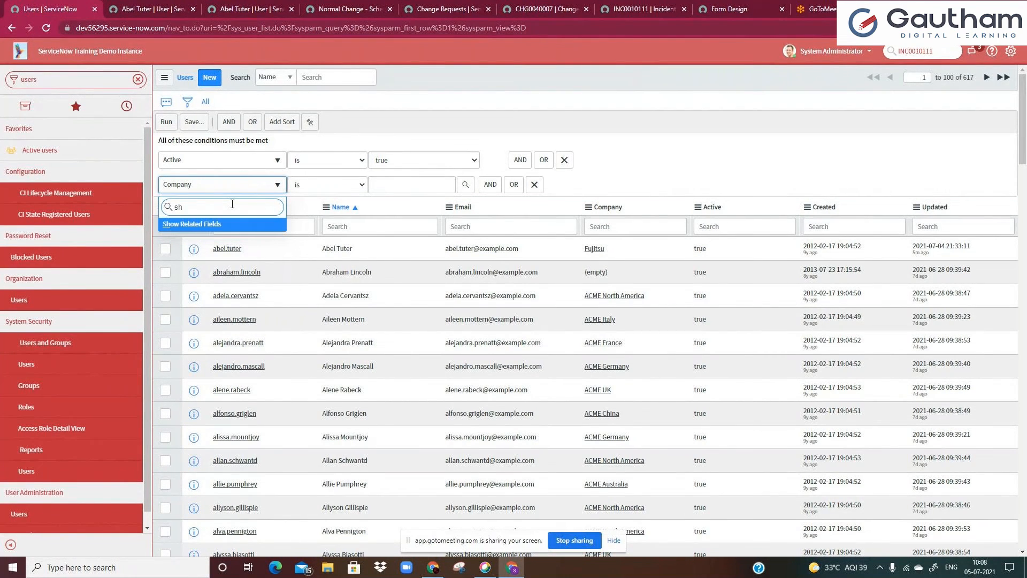
left_click(182, 229)
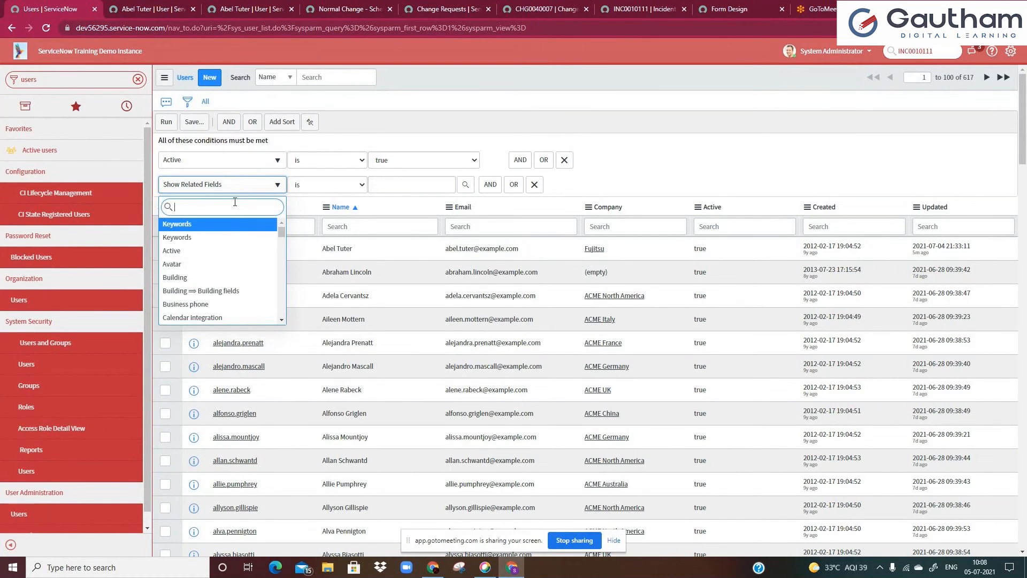
type("com")
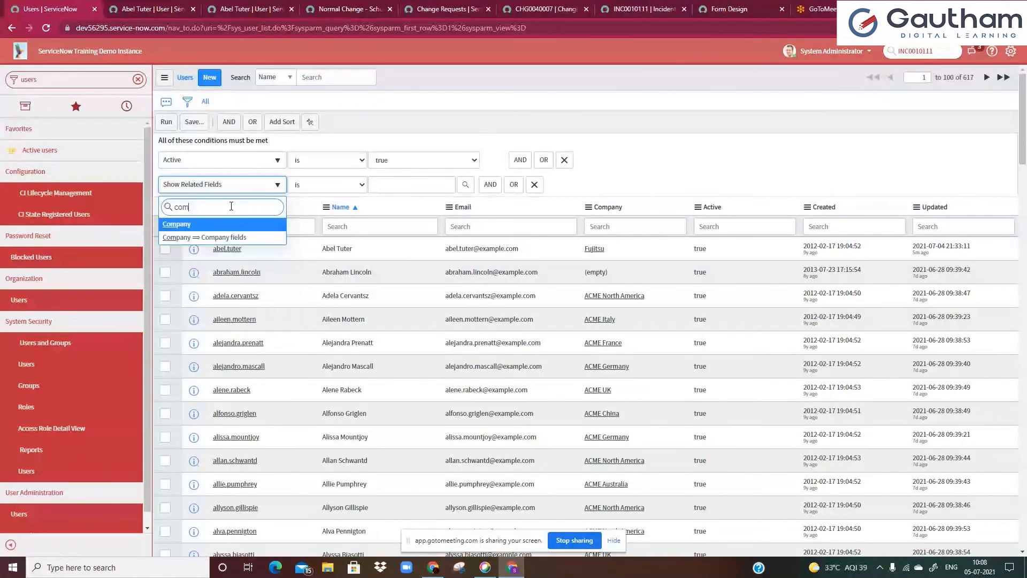
left_click(186, 237)
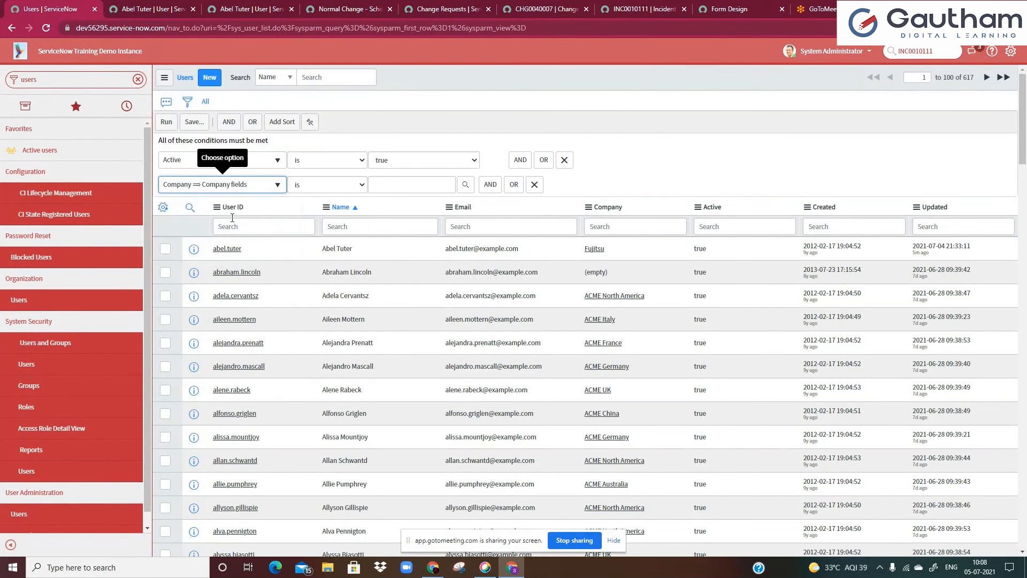
left_click(227, 185)
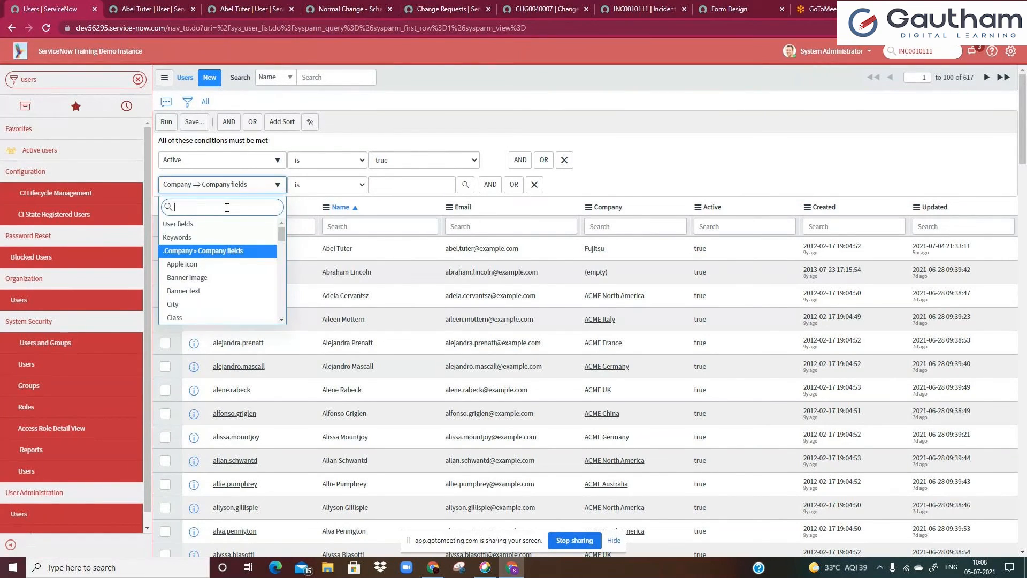
type("stat")
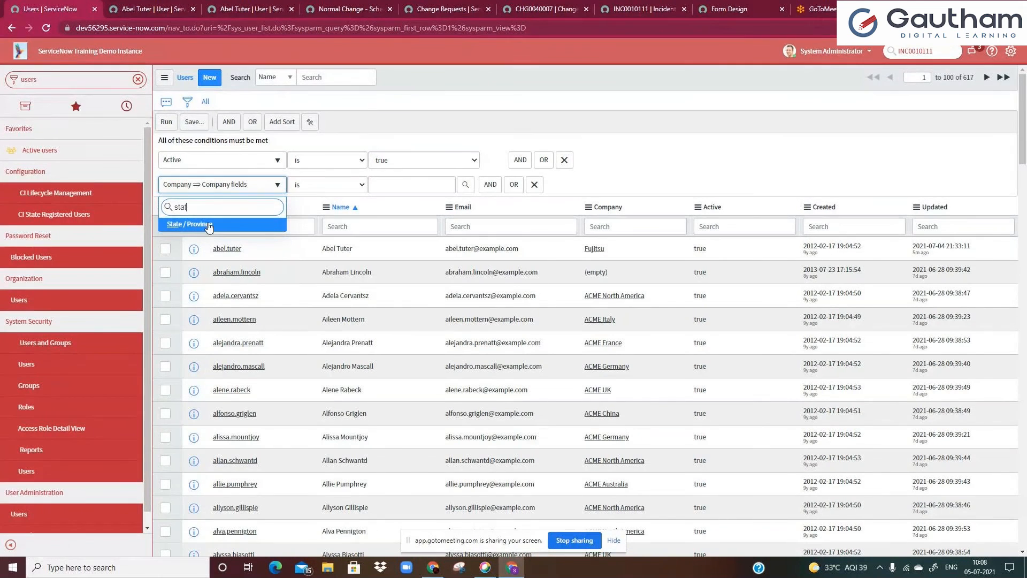
left_click(208, 226)
Set that condition to contains america and run the filter on the Users list
left_click(311, 185)
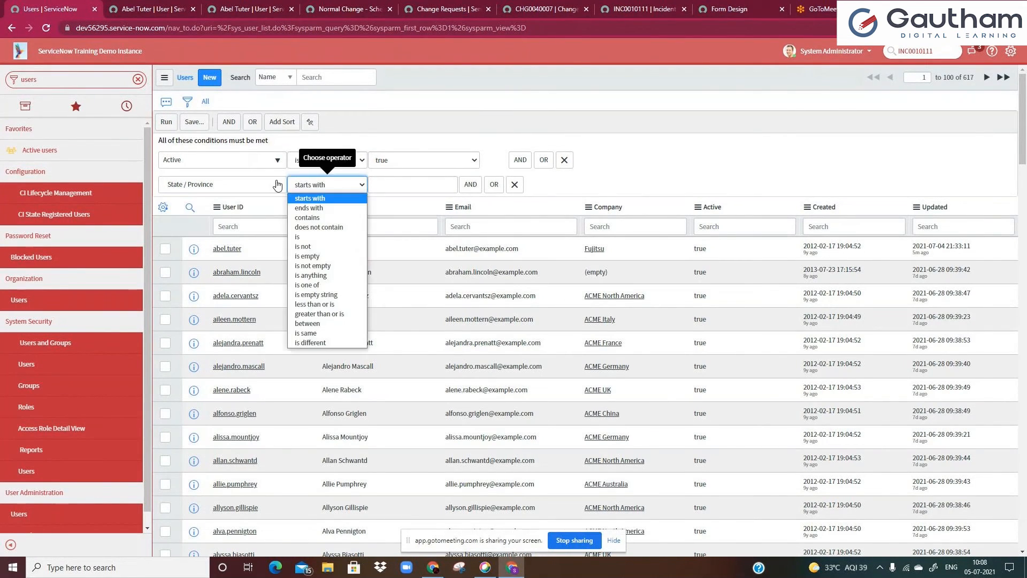
key("Down")
key("Down")
key("Return")
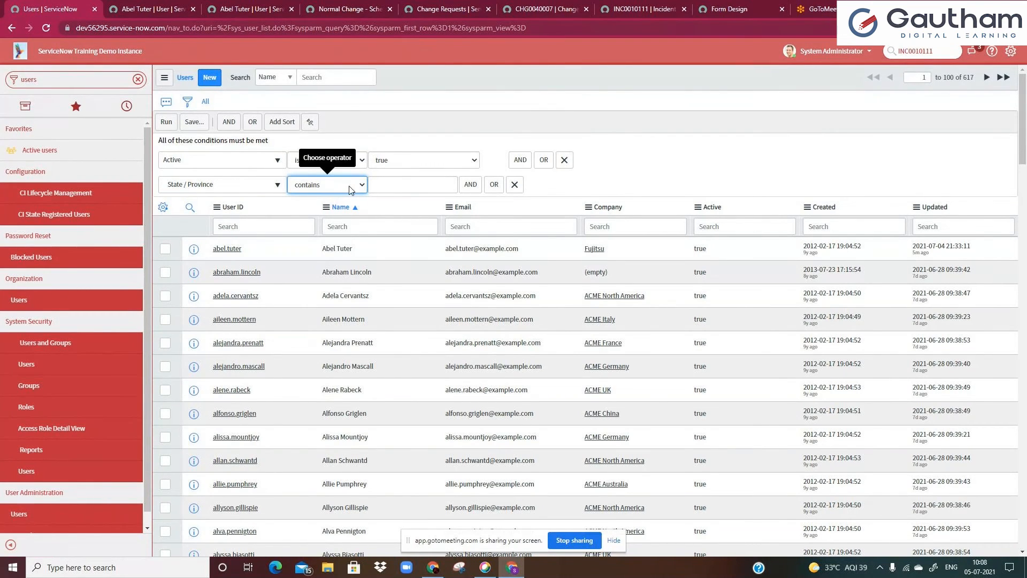
left_click(377, 187)
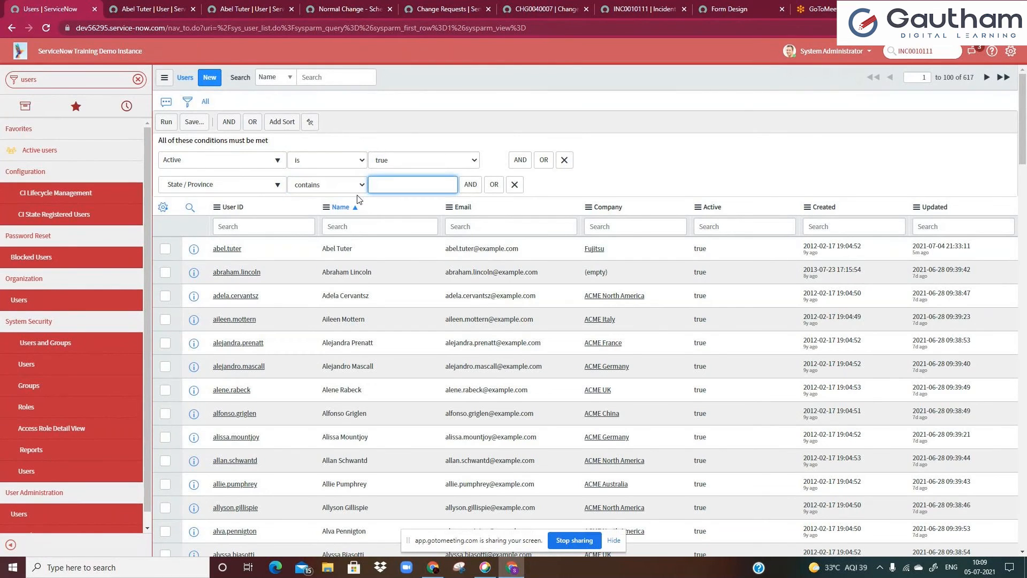
type("america")
key("Return")
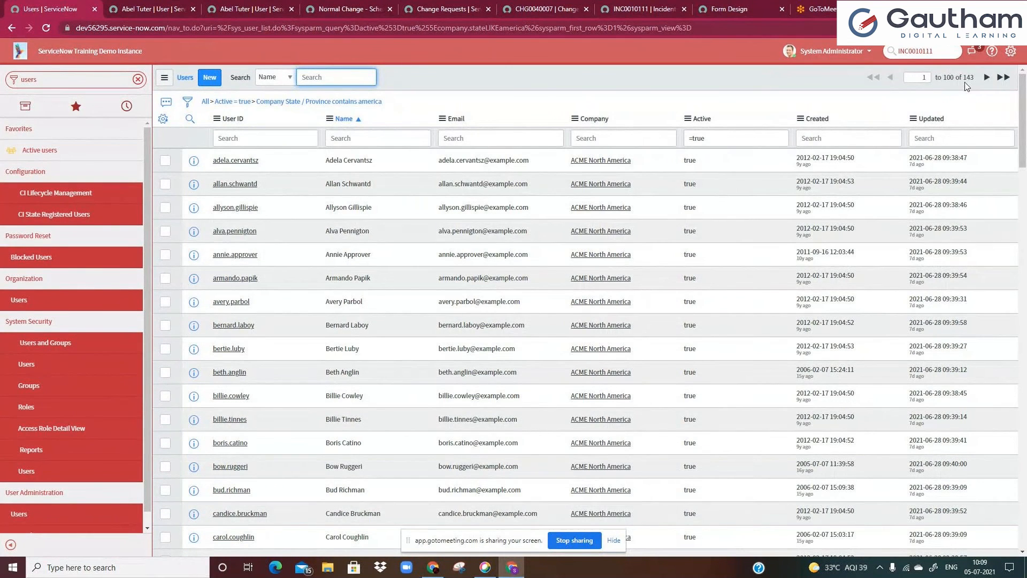
Open the ACME North America company from the filtered list in a new tab and copy its State / Province value
left_click_drag(959, 78, 965, 79)
left_click(961, 98)
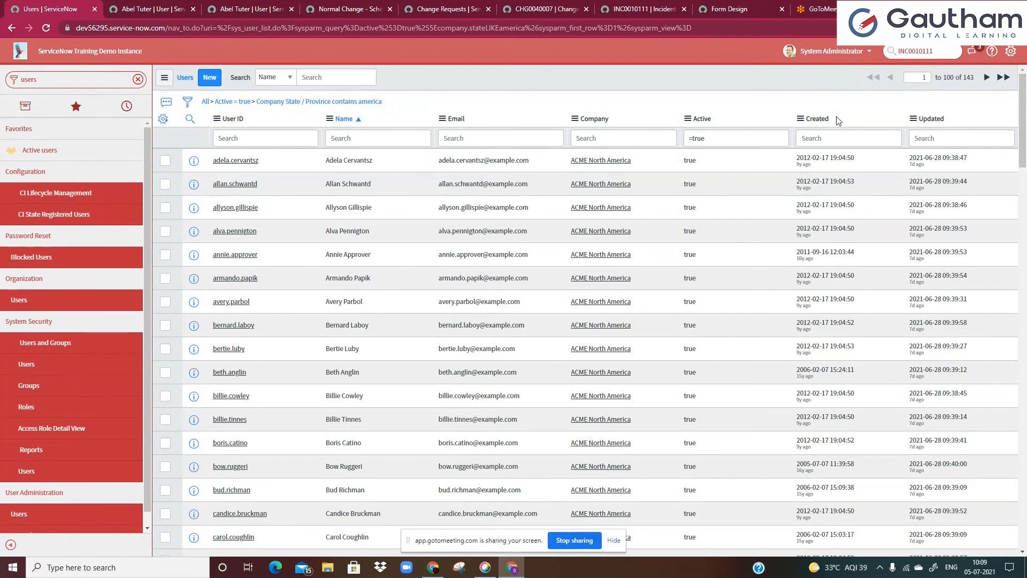
scroll(530, 350, "down", 4)
scroll(531, 351, "down", 15)
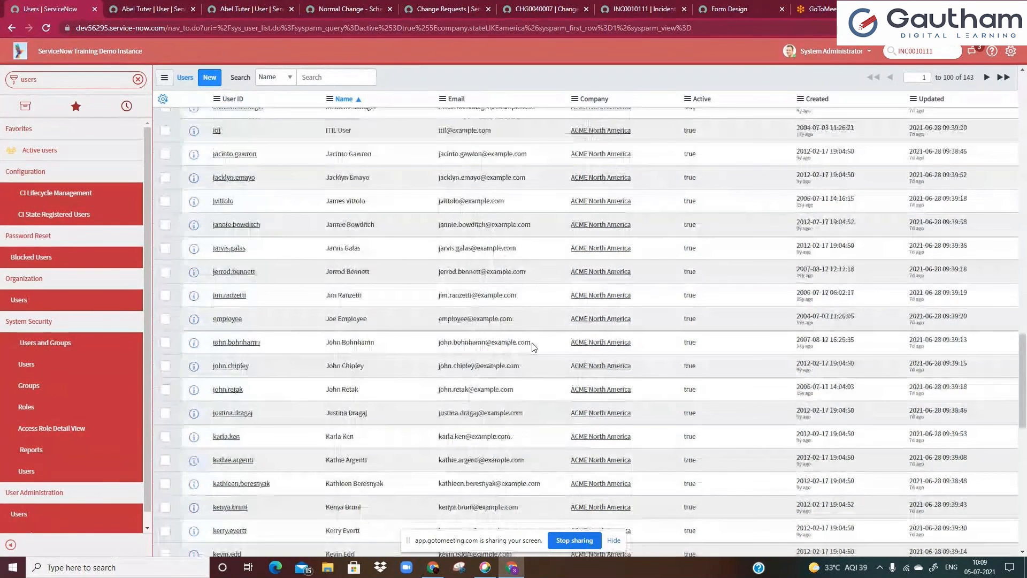
scroll(533, 346, "up", 5)
scroll(602, 99, "up", 15)
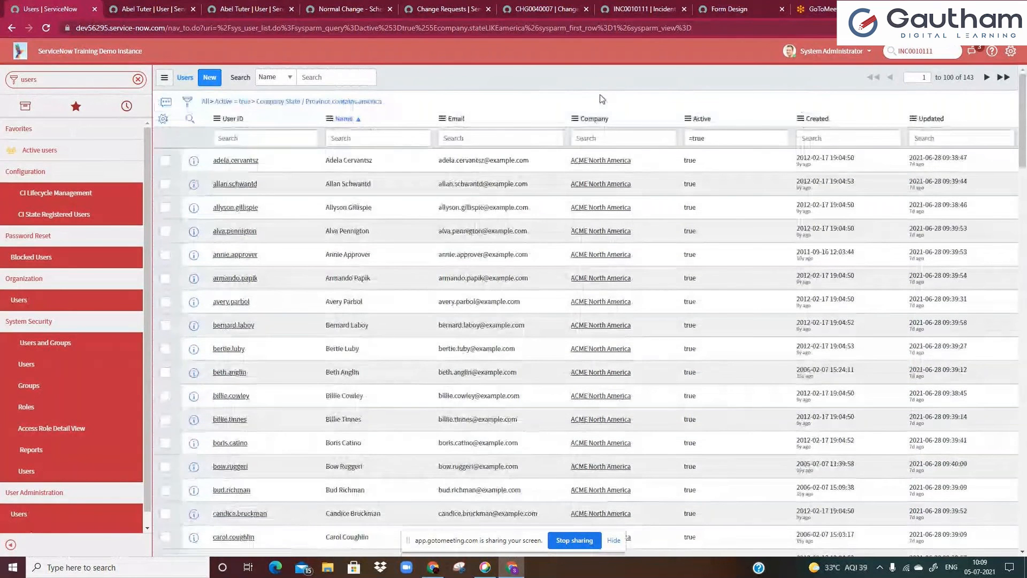
middle_click(597, 166)
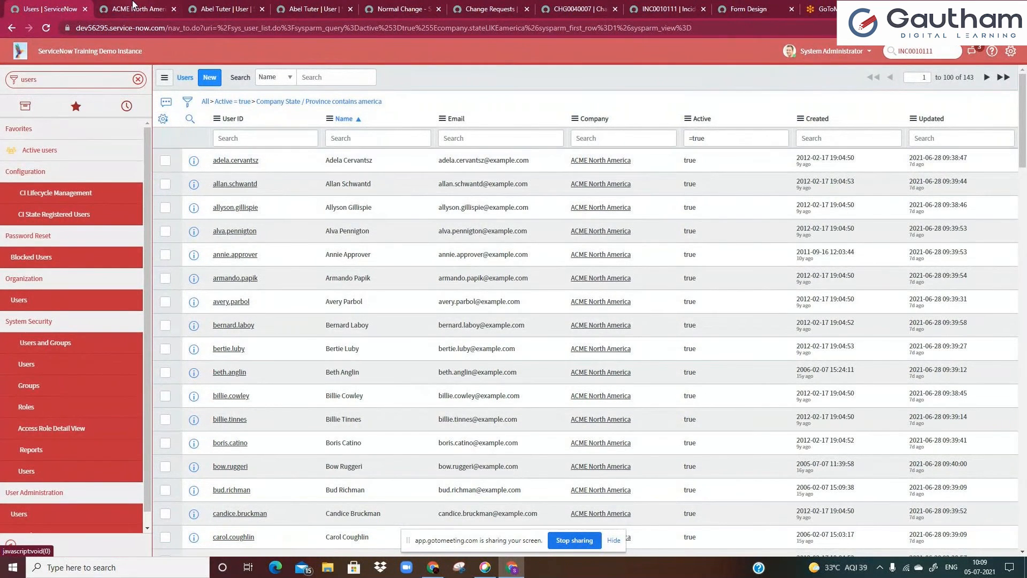
key("ctrl+Tab")
double_click(702, 150)
key("Tab")
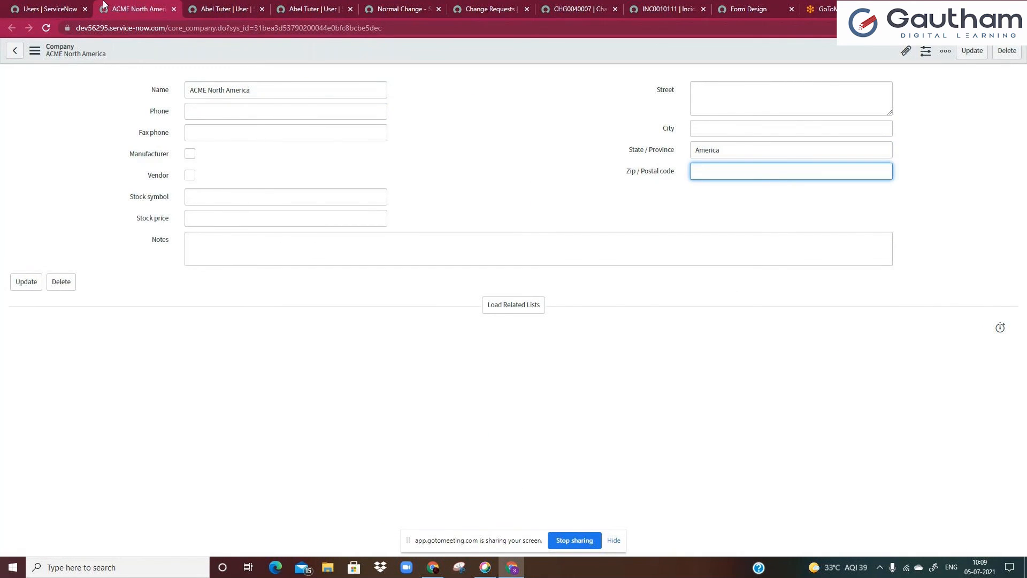
key("ctrl+shift+Tab")
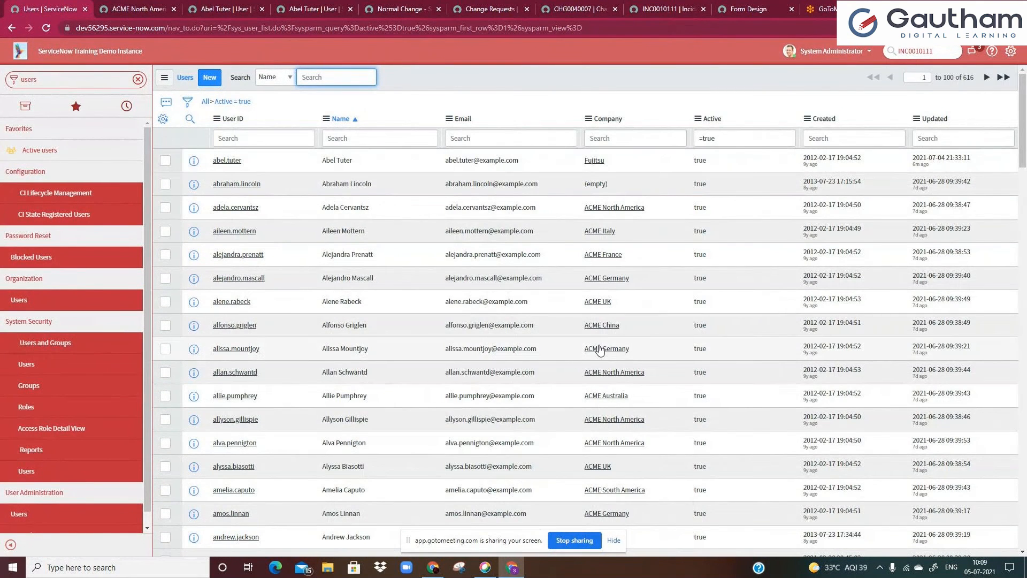
Open the ACME South America company record, paste America into State / Province and save it
scroll(618, 411, "down", 3)
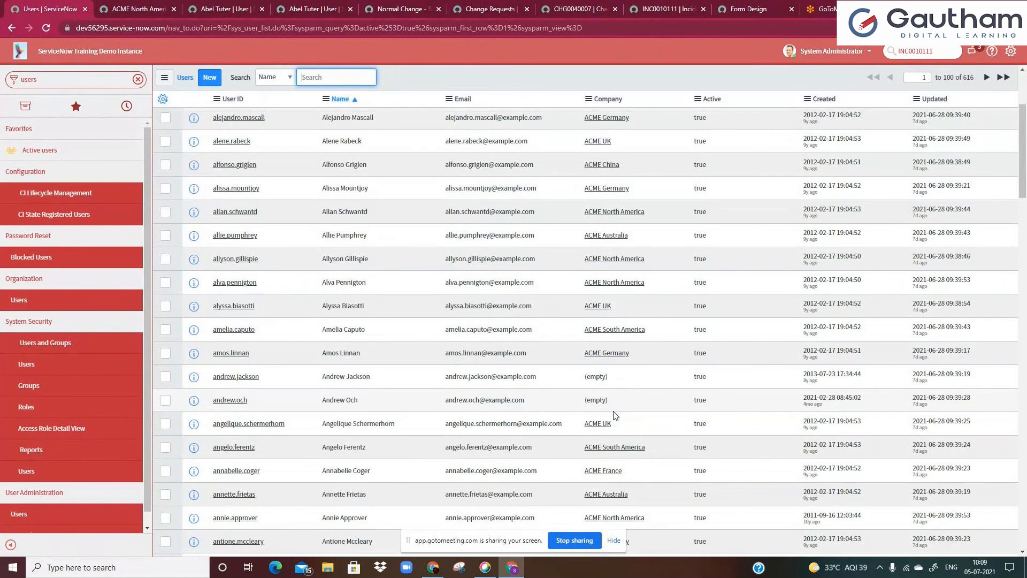
middle_click(593, 450)
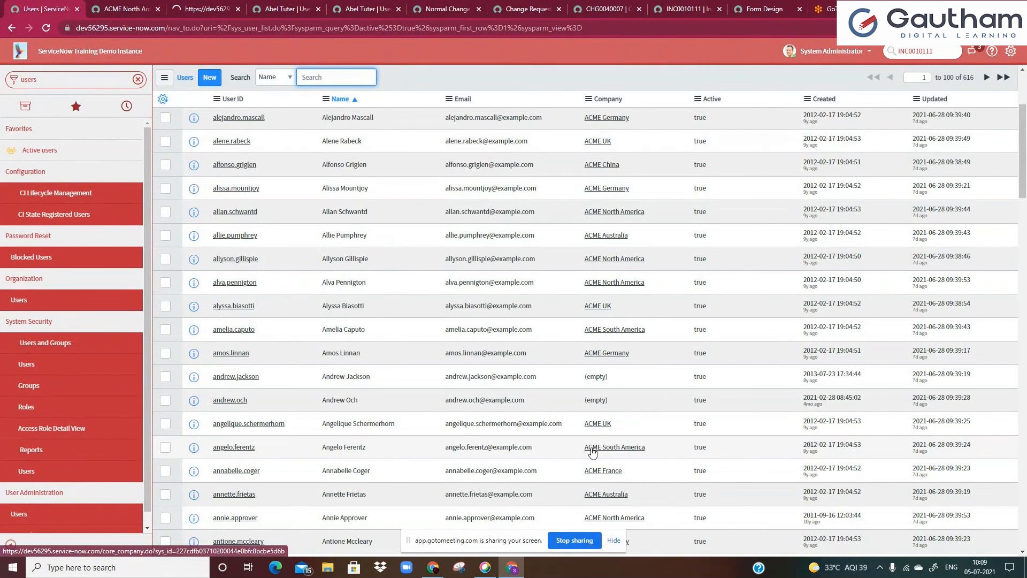
key("ctrl+Tab")
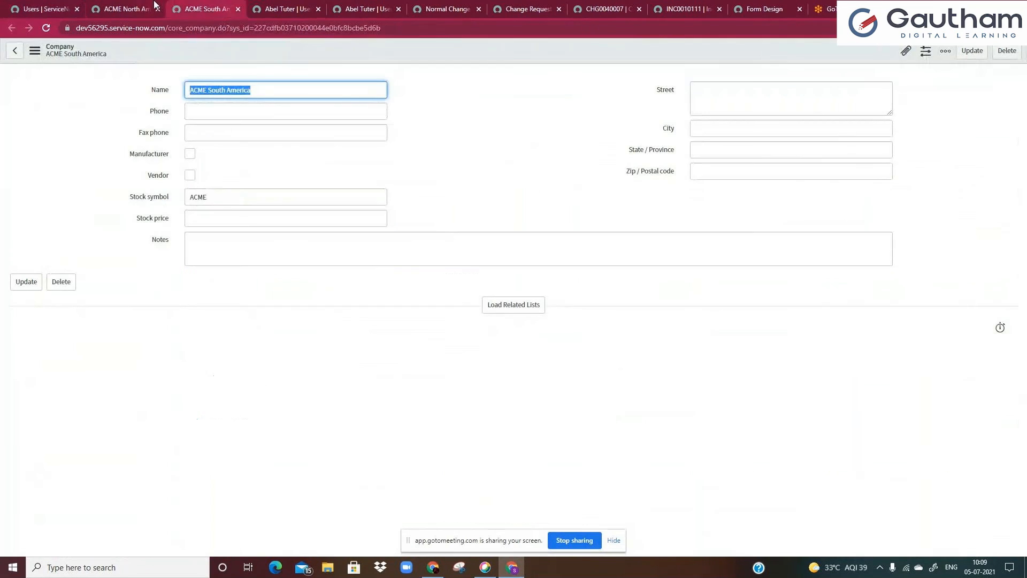
double_click(721, 148)
key("ctrl+c")
left_click(202, 7)
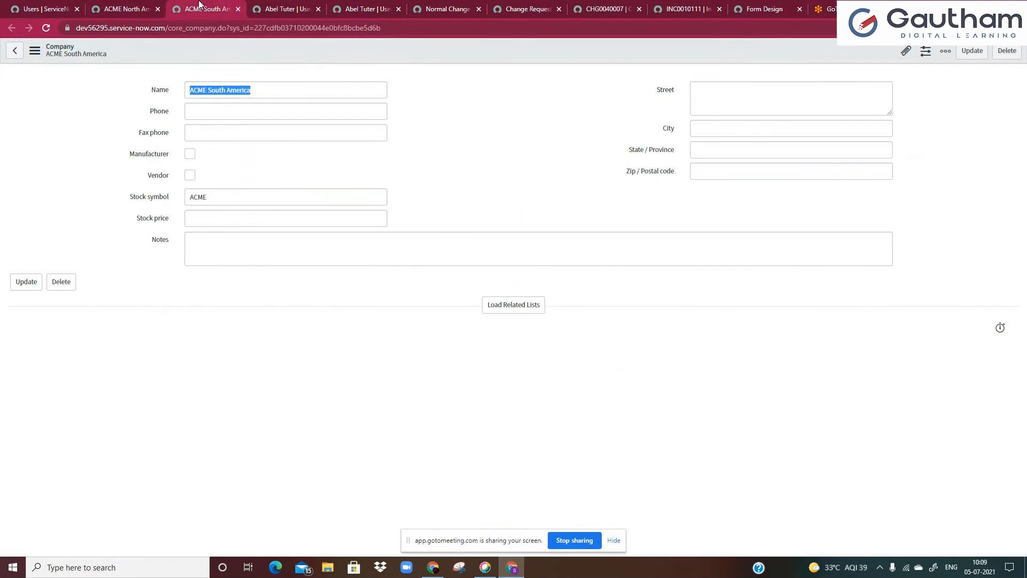
left_click(710, 152)
key("ctrl+v")
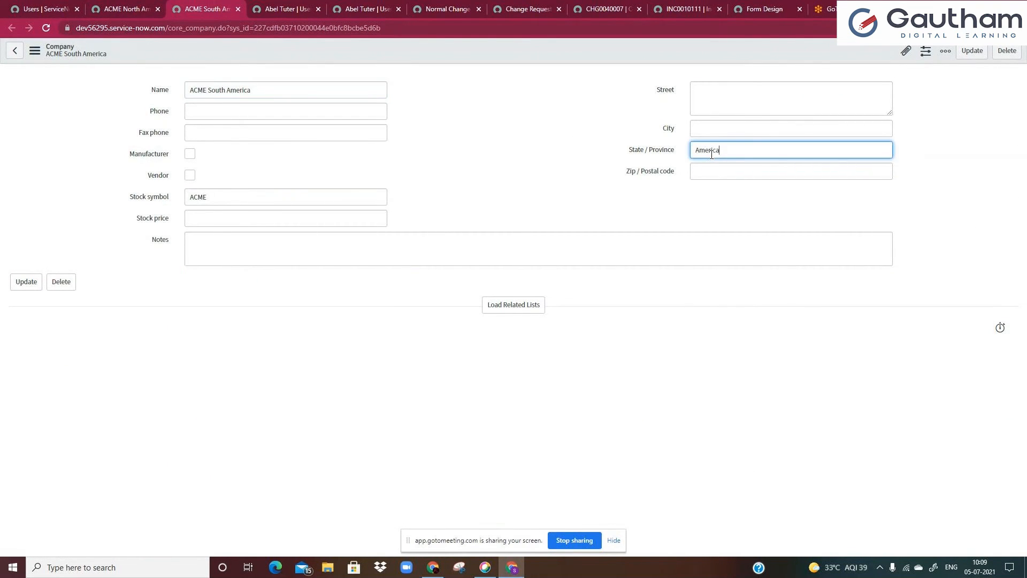
right_click(472, 53)
left_click(489, 62)
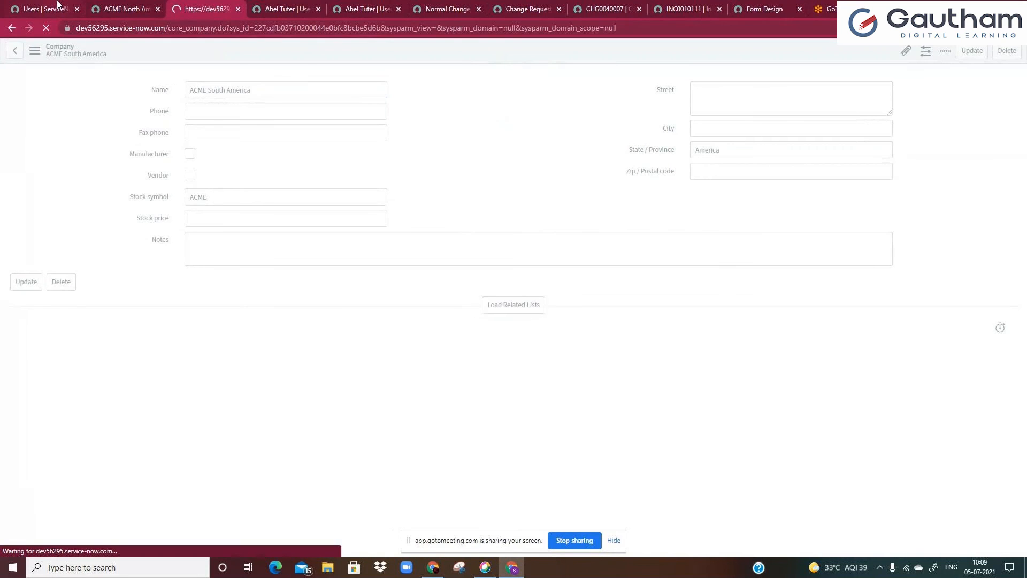
Return to the Users list to review the filtered results
left_click(58, 4)
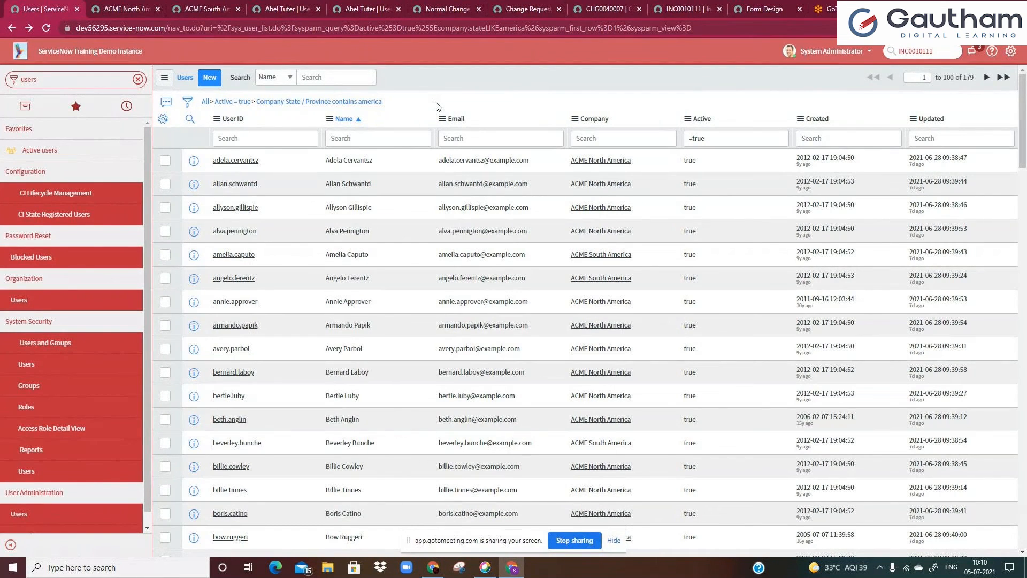
left_click(138, 79)
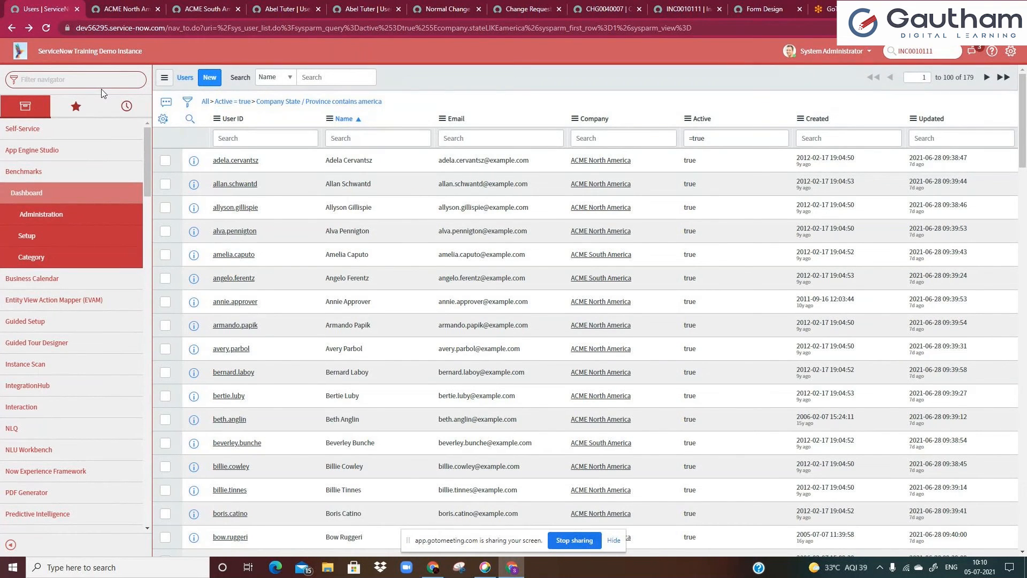
left_click(57, 85)
left_click(465, 138)
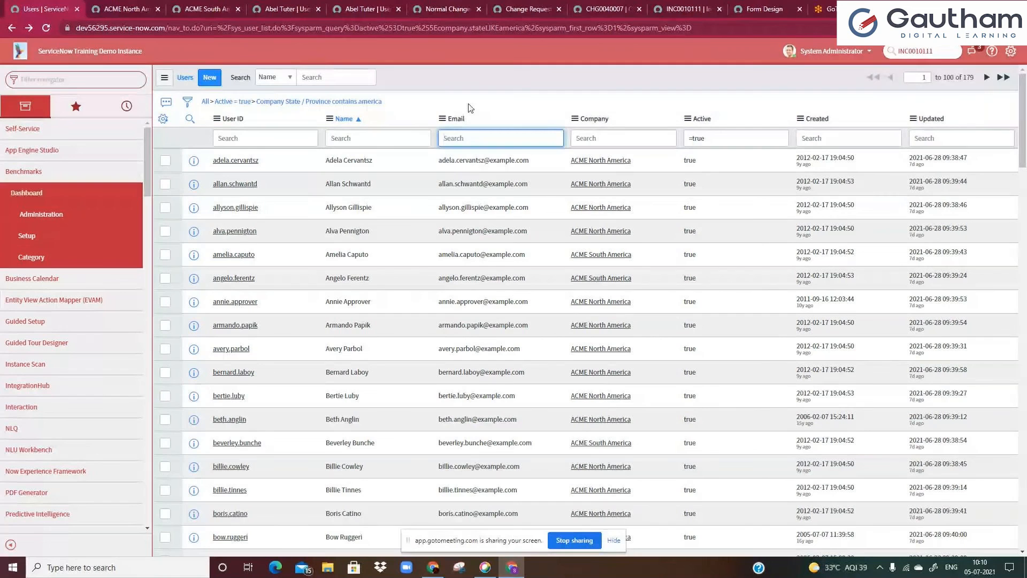
left_click(459, 105)
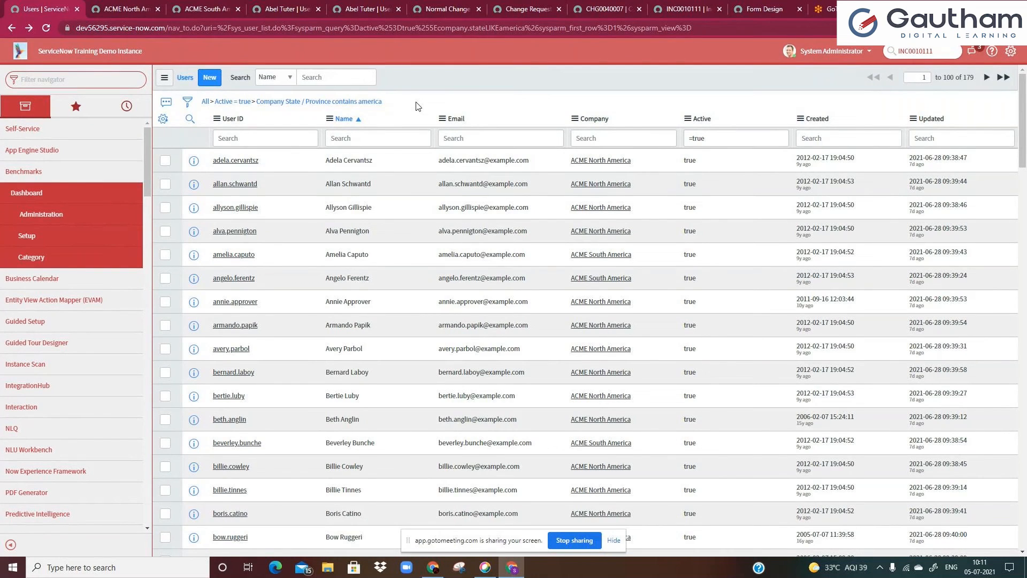
Find Tables & Columns in the navigator and start creating a new table
left_click(115, 74)
type("table")
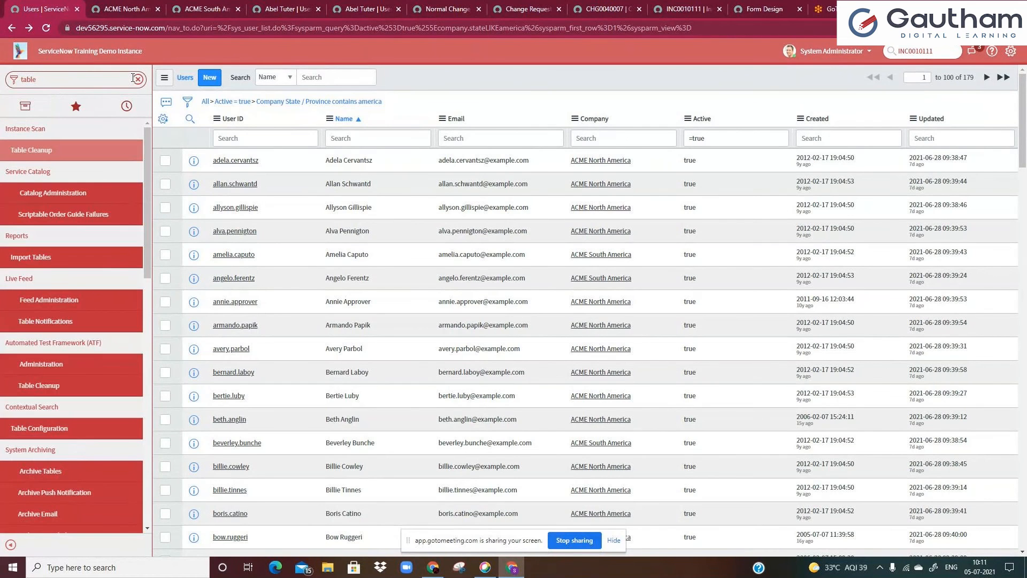
type("s")
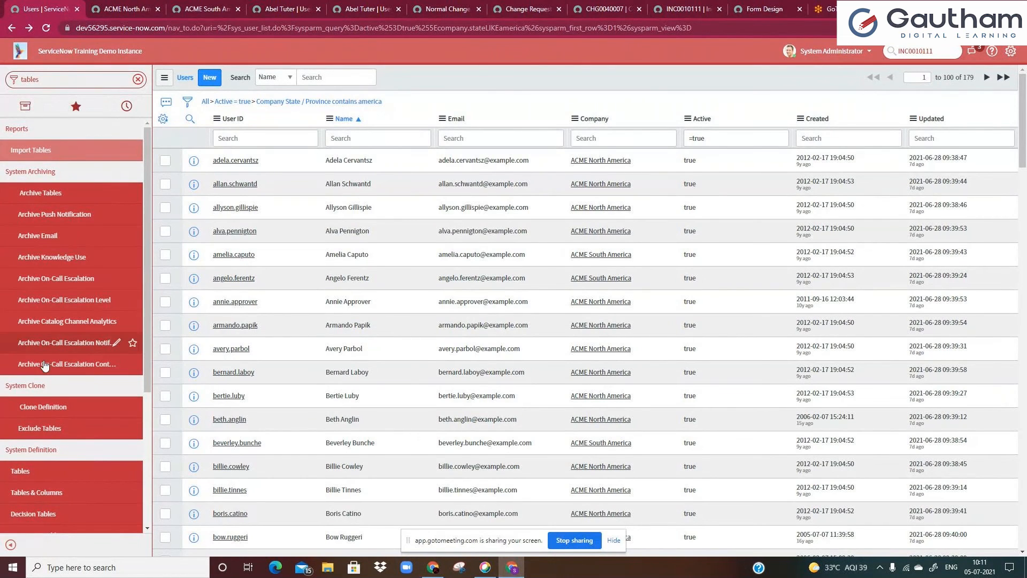
left_click(36, 500)
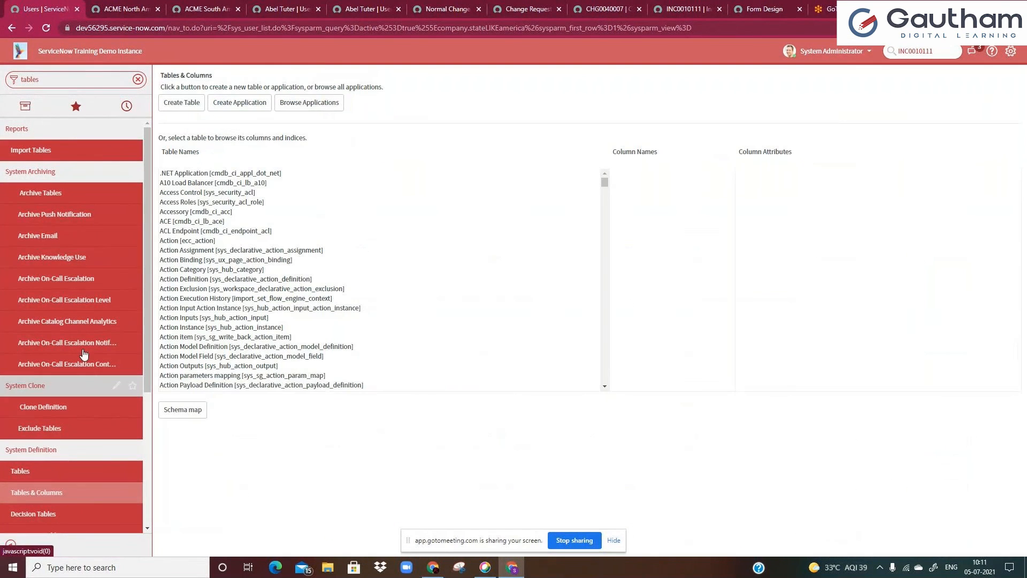
left_click(173, 107)
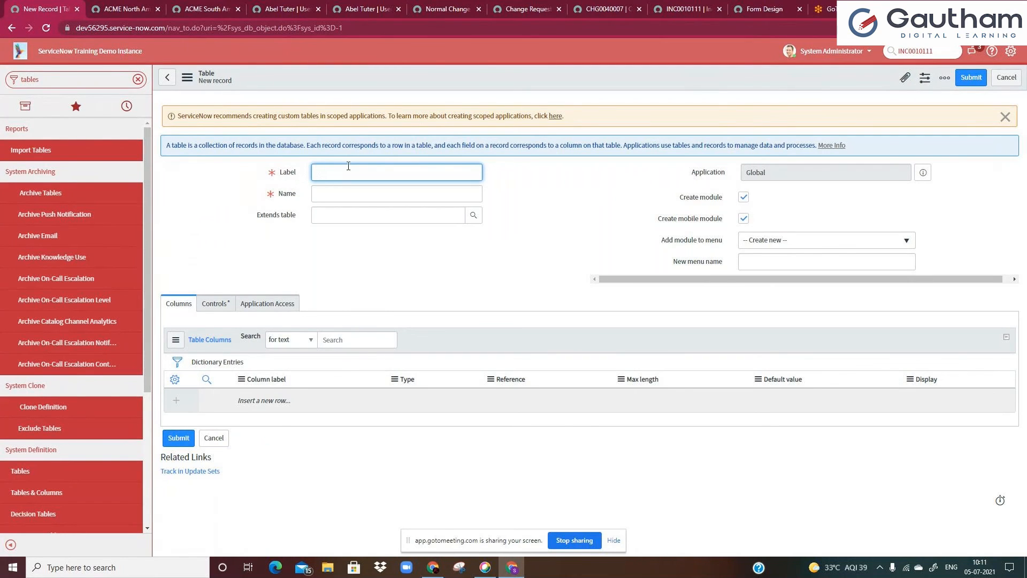
Set the new table's label to User Vaccination Data
type("vaccine")
key("ctrl+a")
type("User Vaccination Data")
left_click(348, 266)
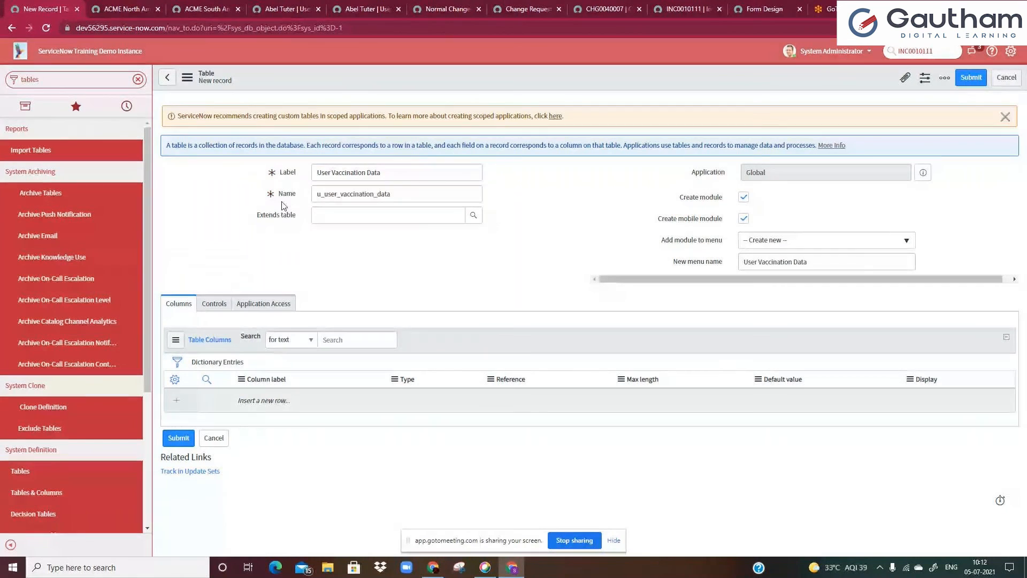
double_click(418, 195)
left_click(418, 195)
left_click(401, 255)
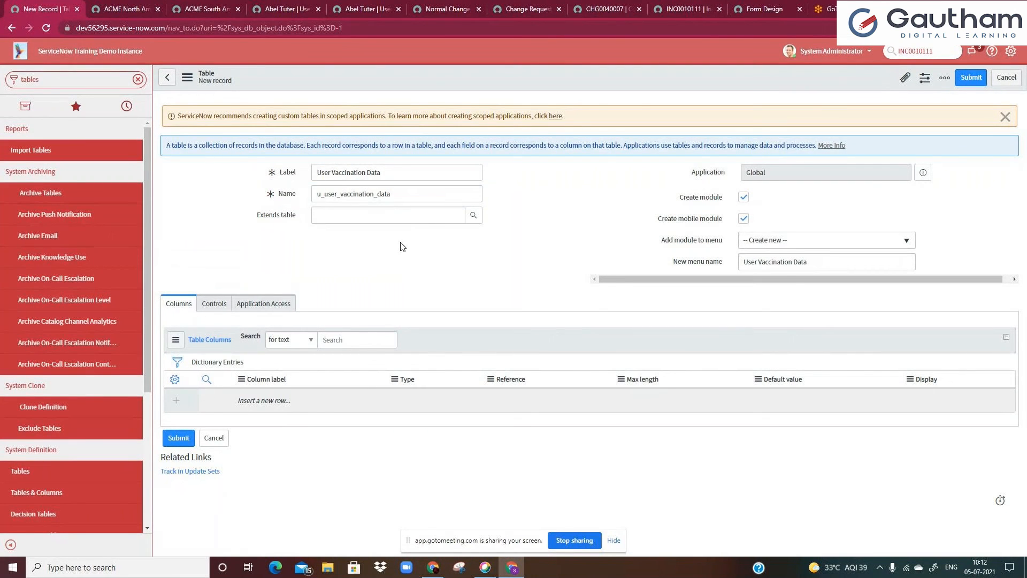
left_click(744, 220)
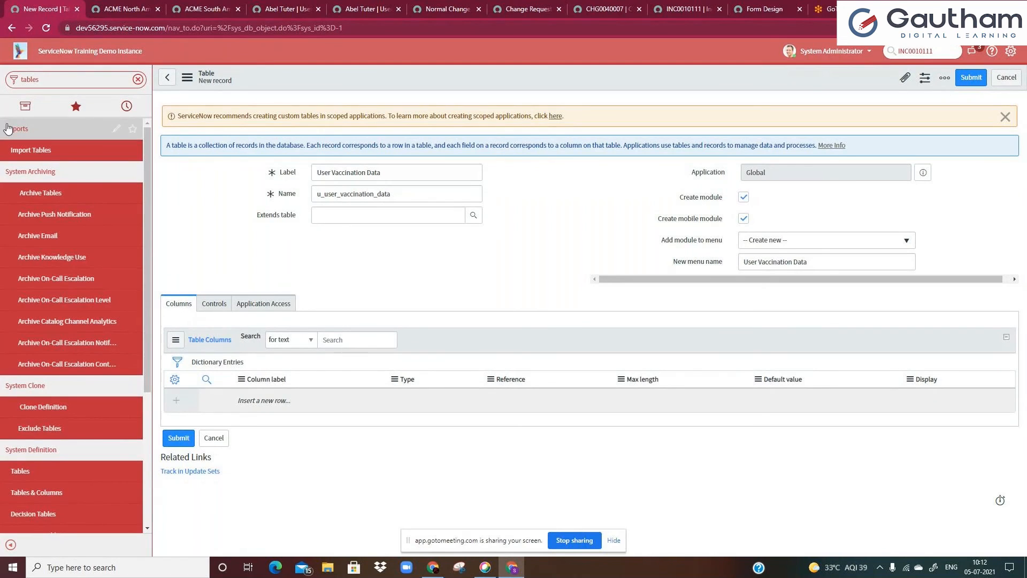
left_click(29, 112)
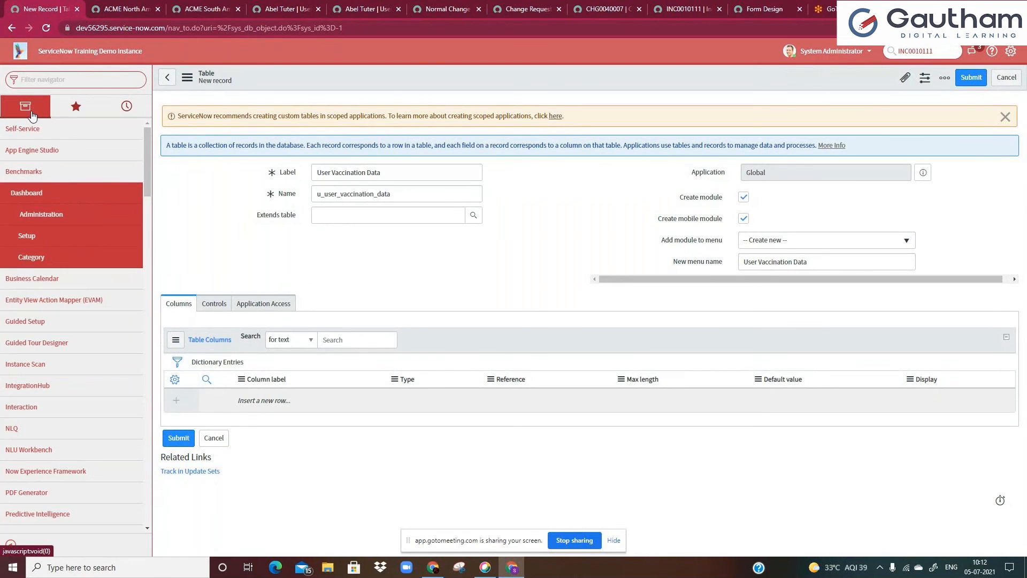
left_click(71, 82)
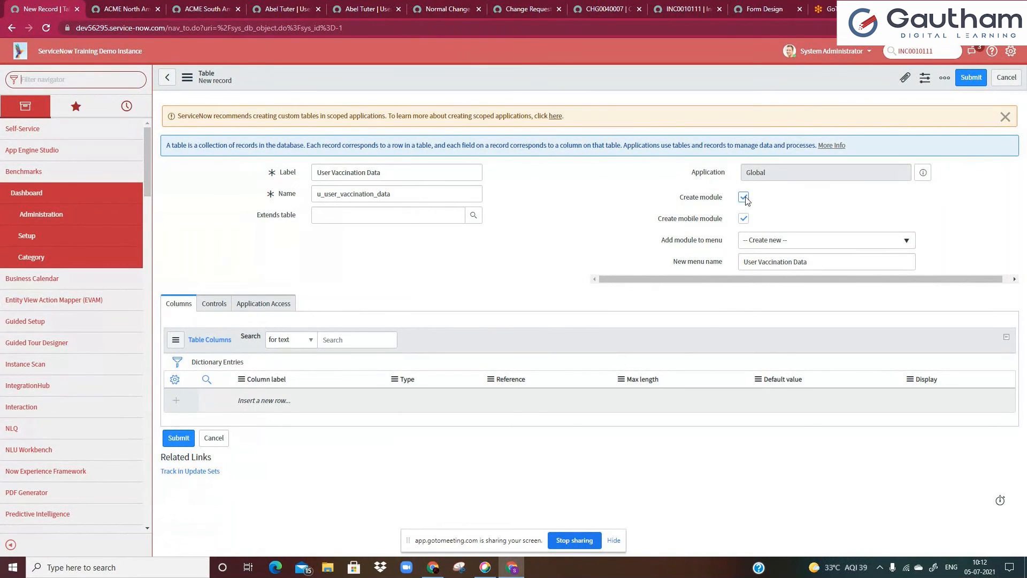
left_click(744, 216)
Add the table's module to the Self-Service application menu
left_click(772, 241)
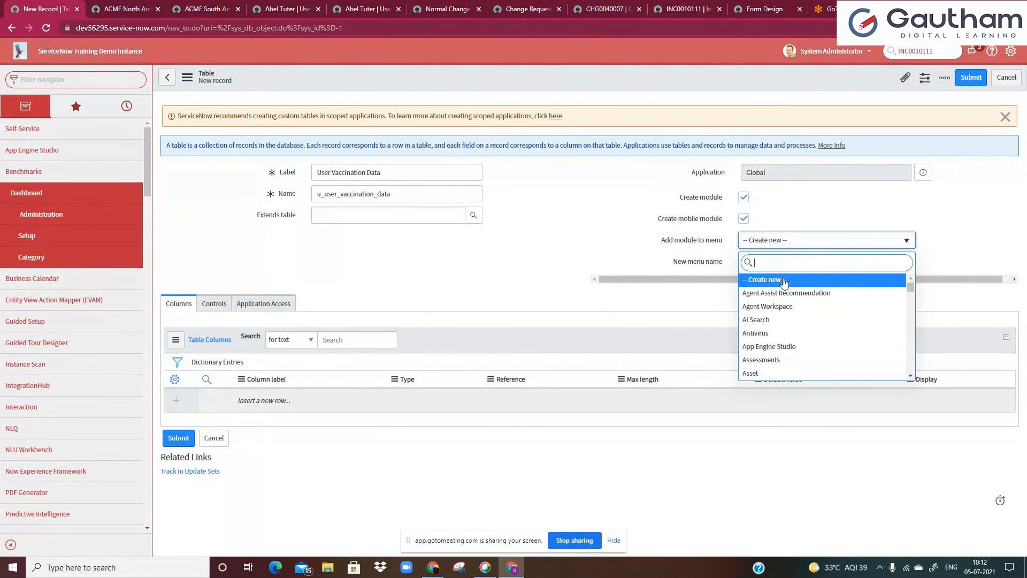
type("self")
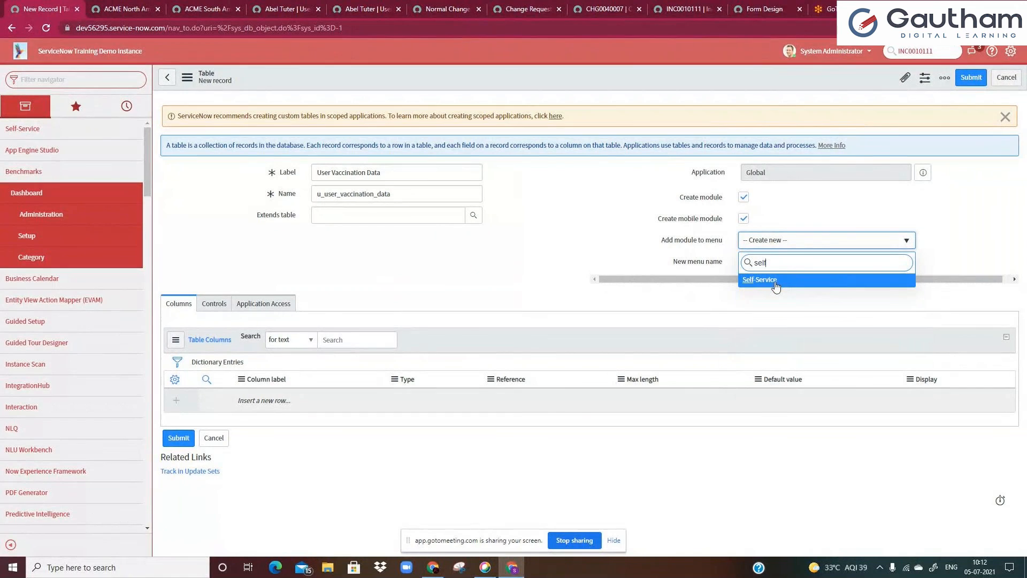
left_click(775, 282)
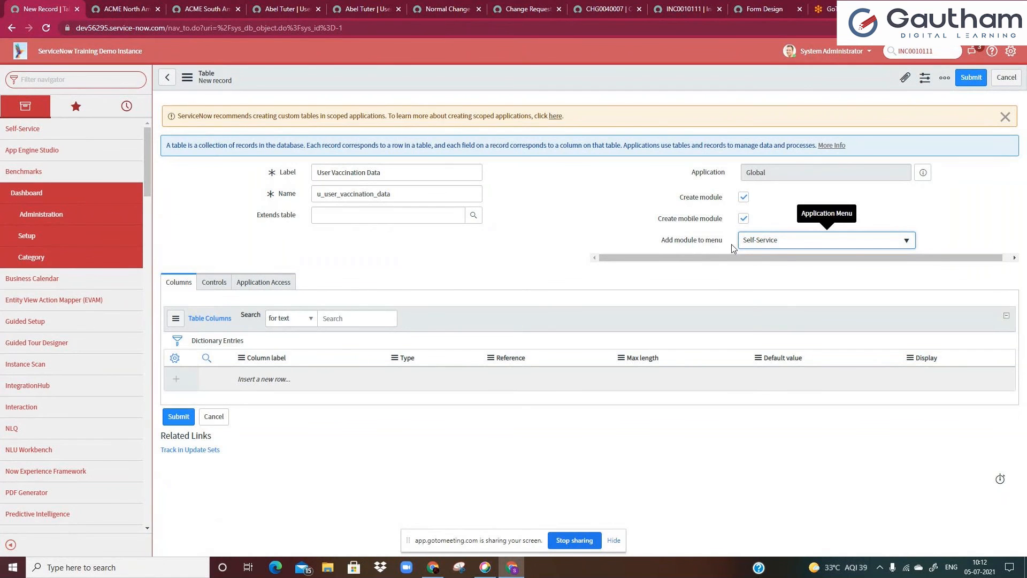
Switch the module menu back to Create new with the new menu name User Vaccination Data
left_click(768, 242)
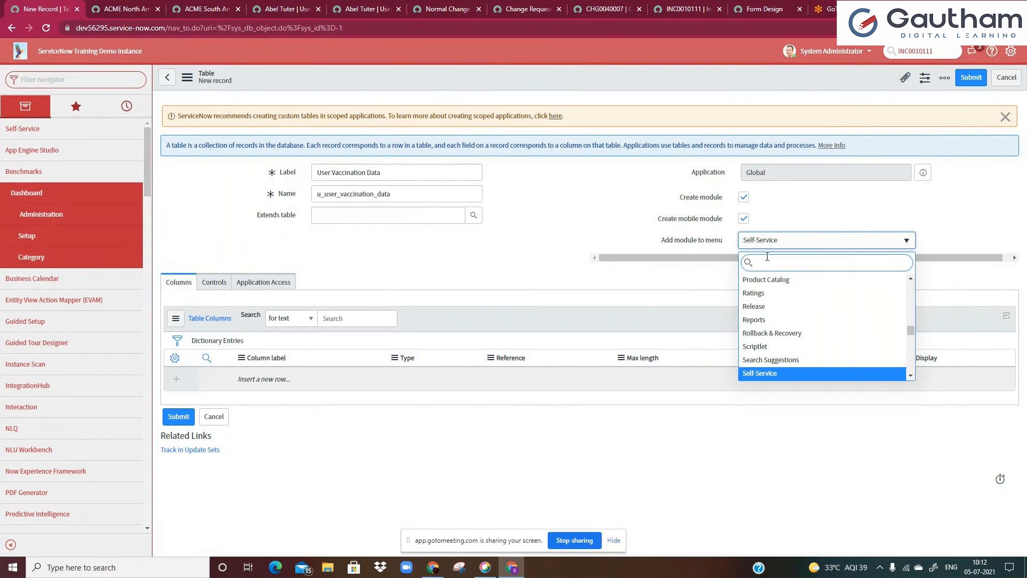
type("b")
key("BackSpace")
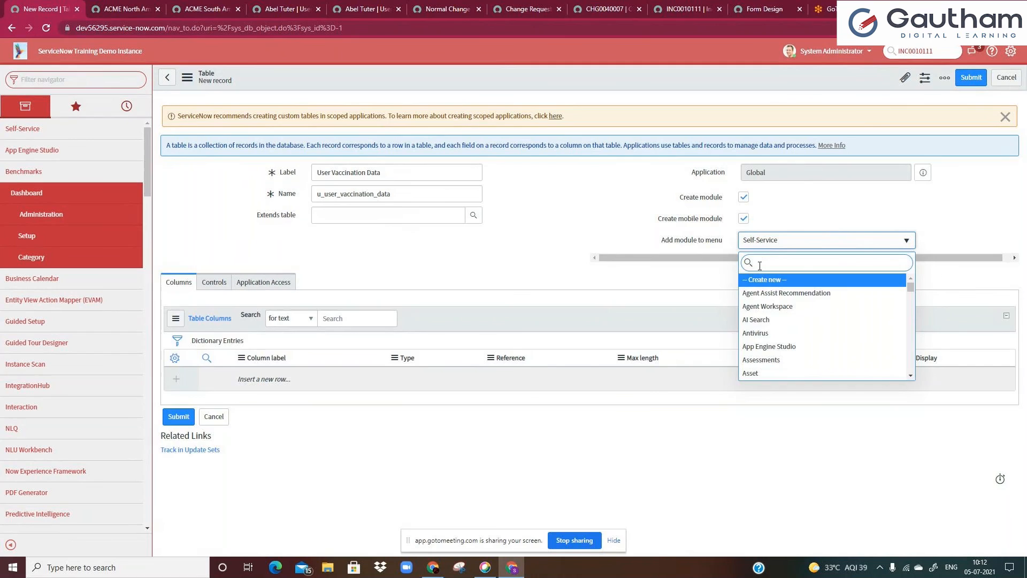
left_click(762, 279)
left_click_drag(757, 264, 819, 264)
left_click(818, 264)
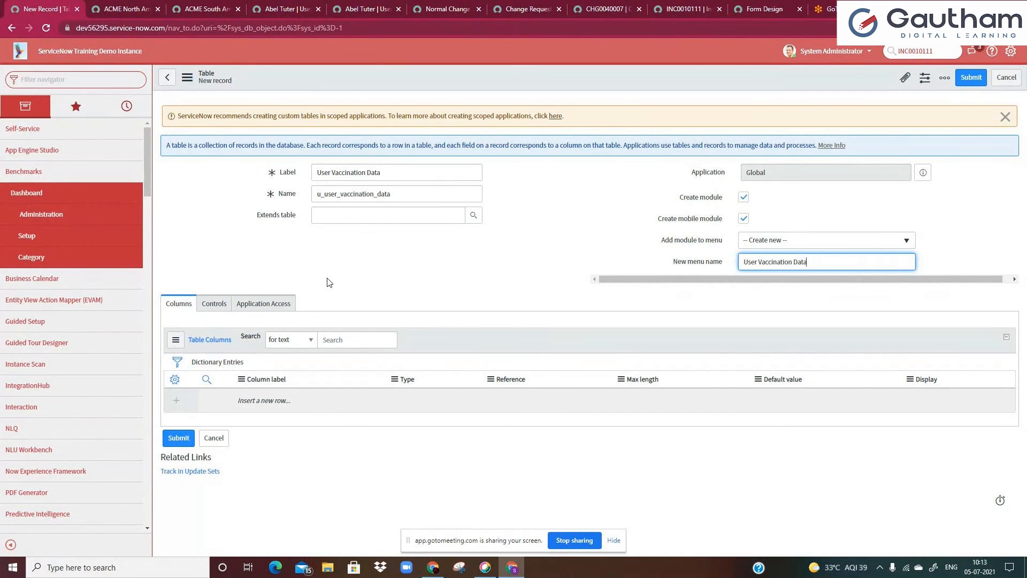
Save the new User Vaccination Data table
right_click(352, 83)
left_click(368, 90)
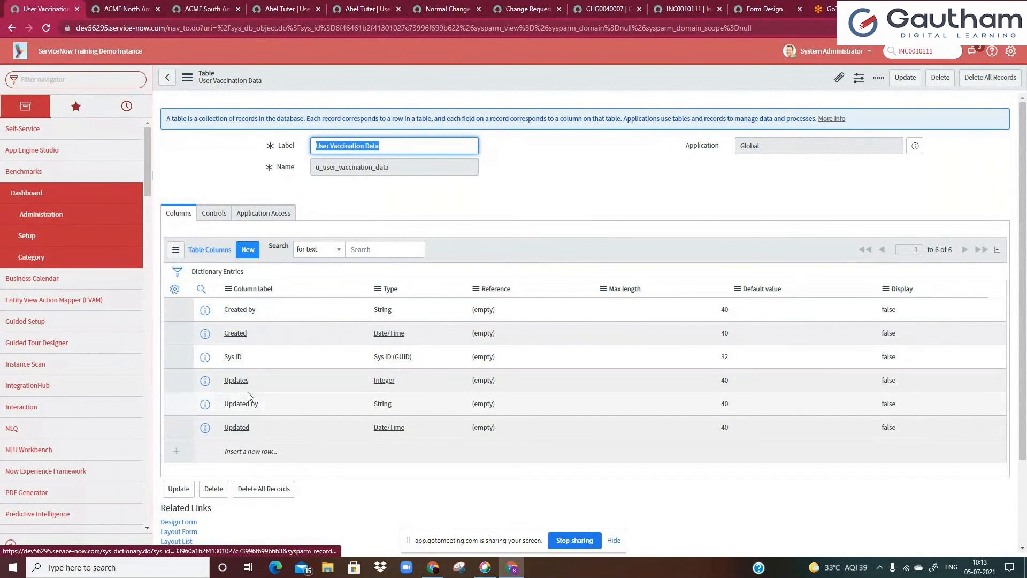
Add a Status column of type String to the table's columns
scroll(277, 348, "down", 2)
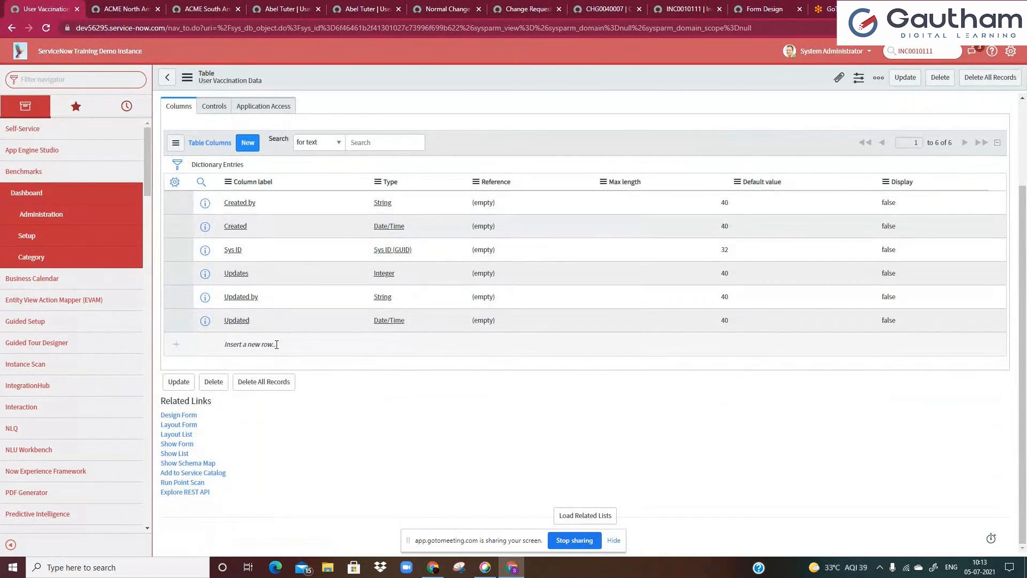
left_click(277, 345)
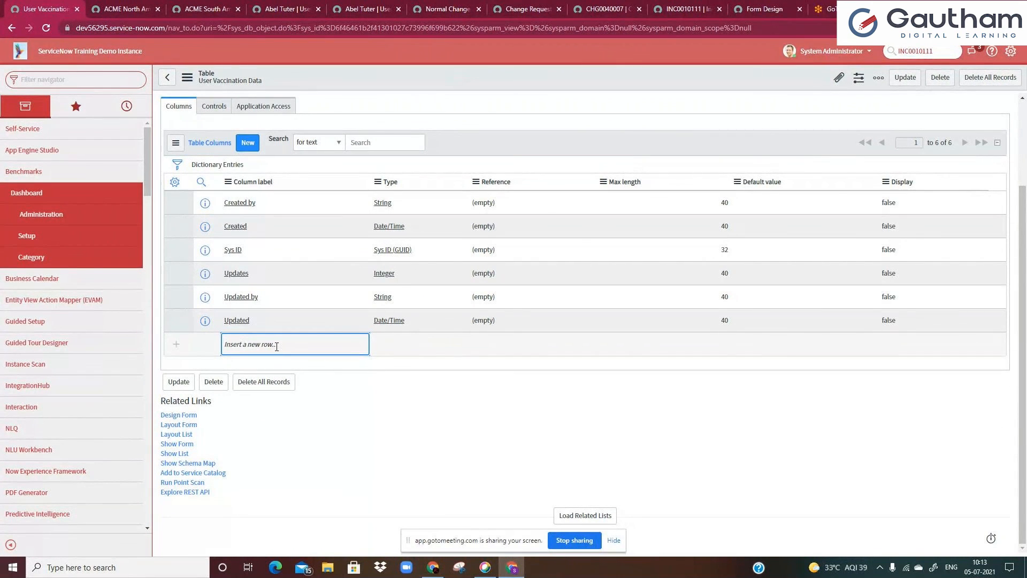
left_click(277, 345)
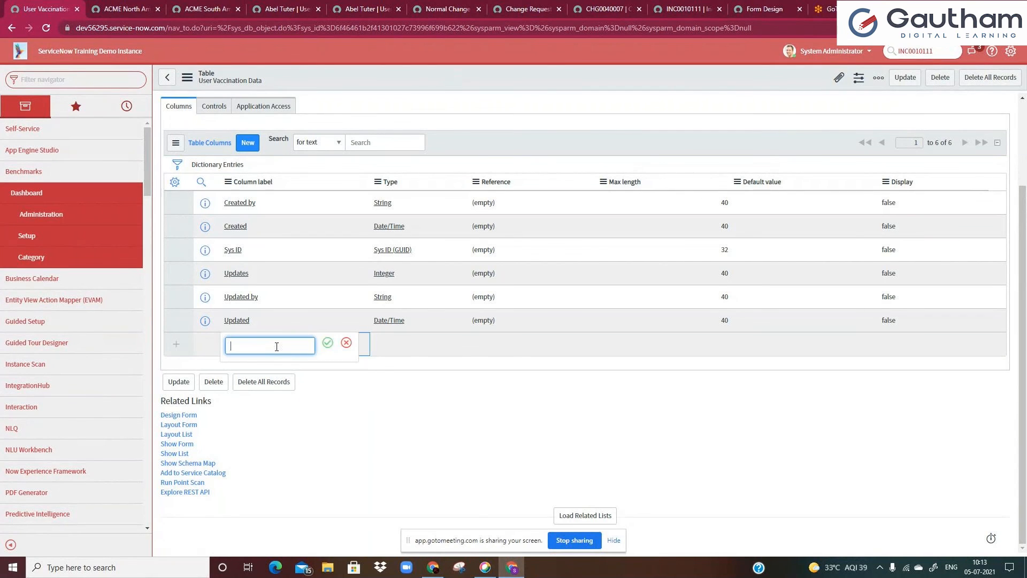
type("Status")
key("Return")
left_click(403, 345)
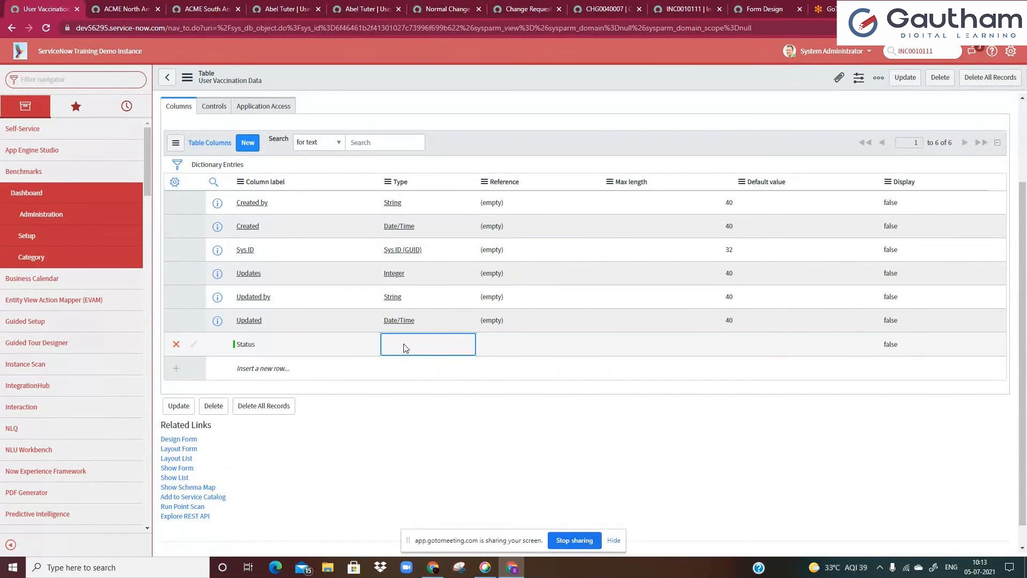
left_click(404, 346)
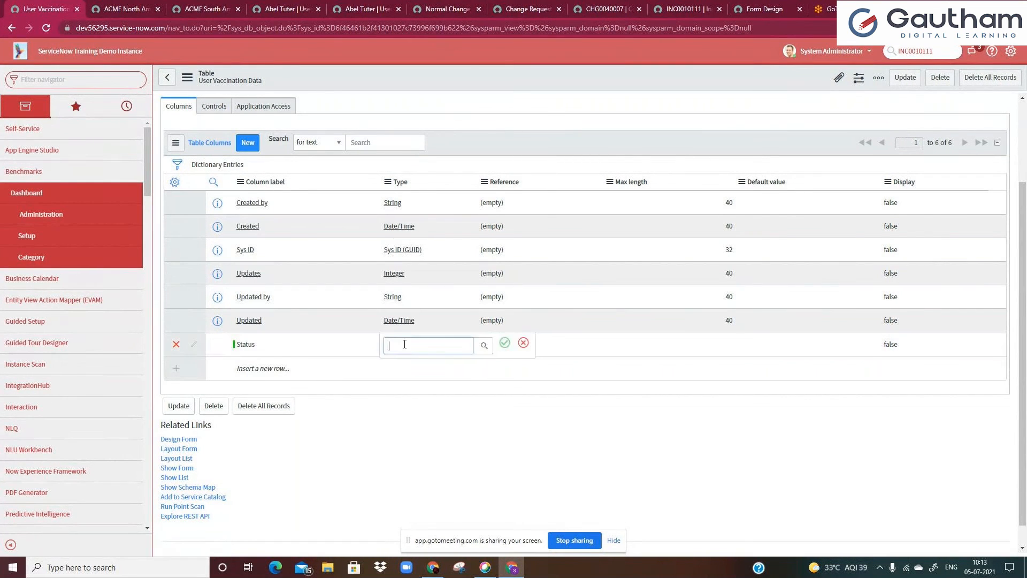
type("string")
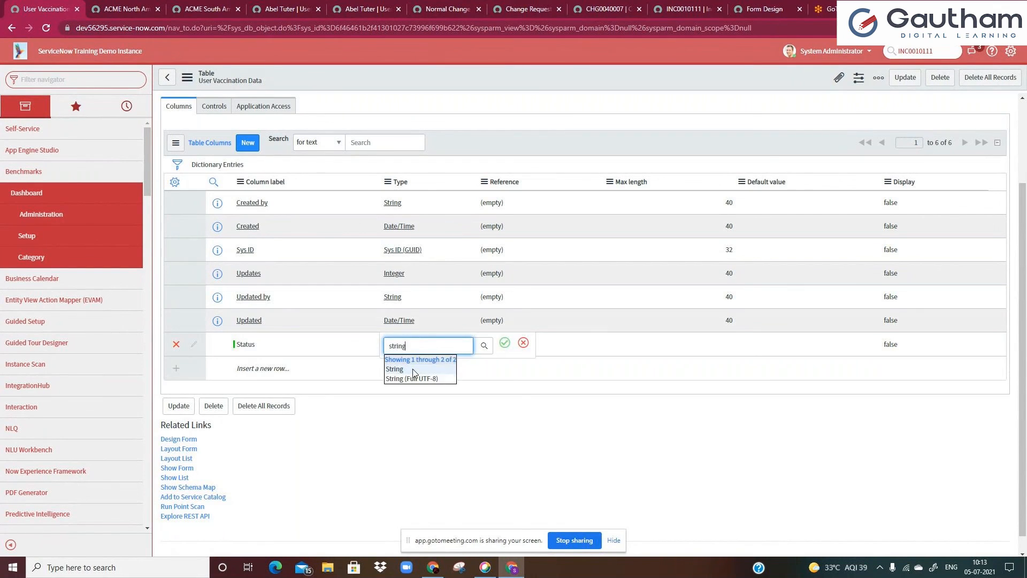
left_click(413, 368)
left_click(506, 345)
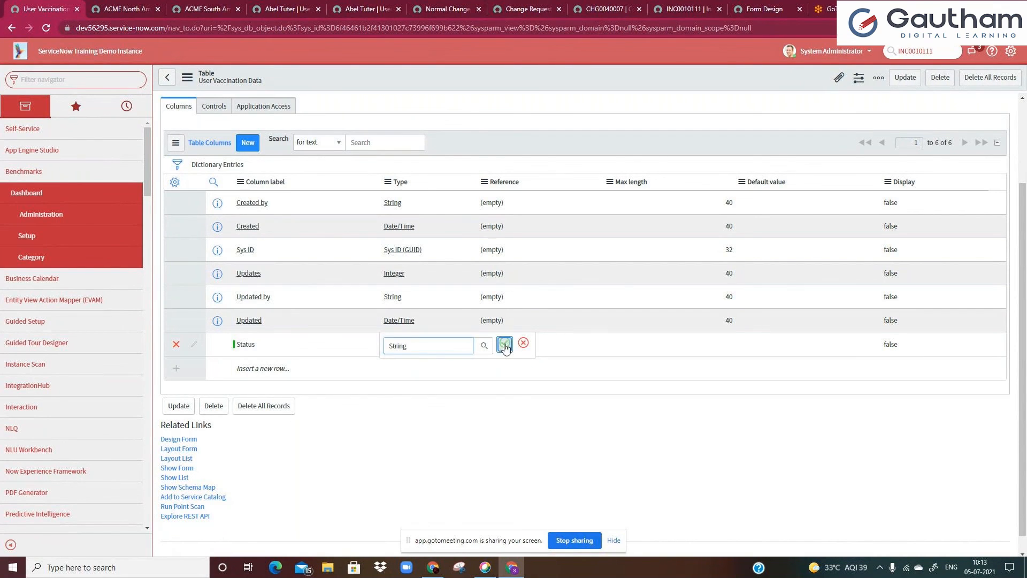
Add a User column of type Reference to the table's columns
left_click(263, 369)
left_click(262, 368)
type("Use")
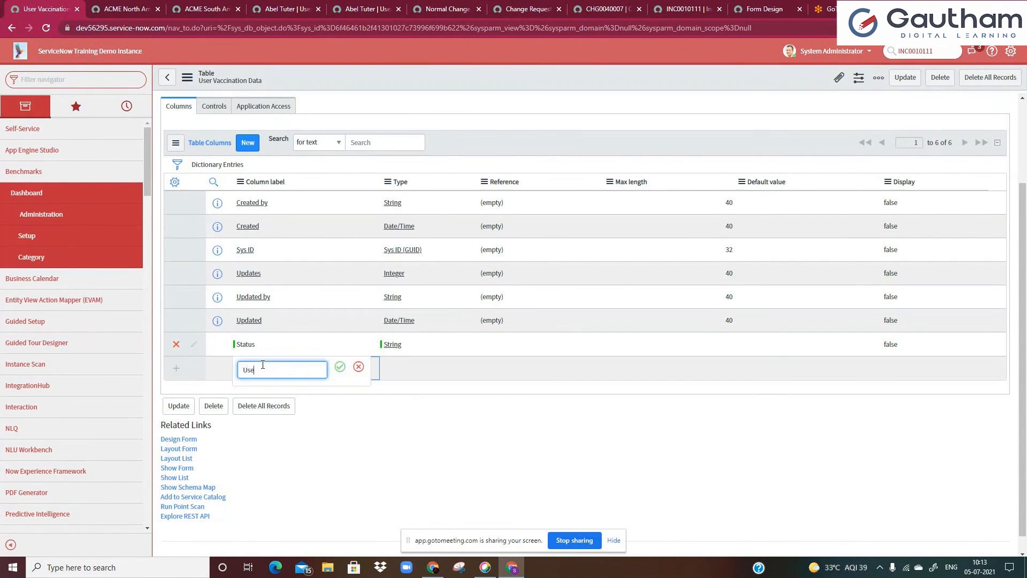
type("r")
left_click(340, 367)
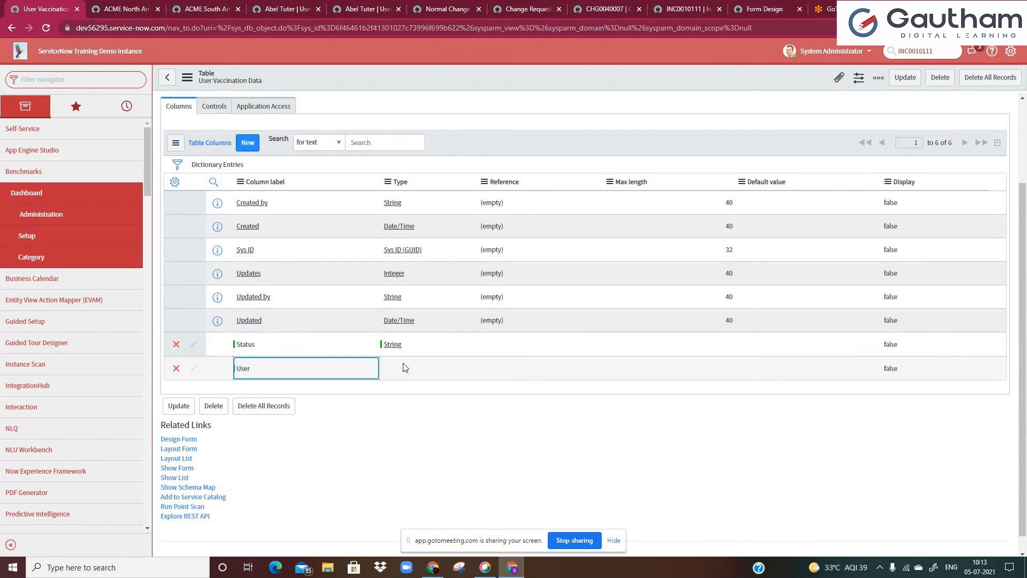
left_click(396, 368)
left_click(395, 367)
type("Refer")
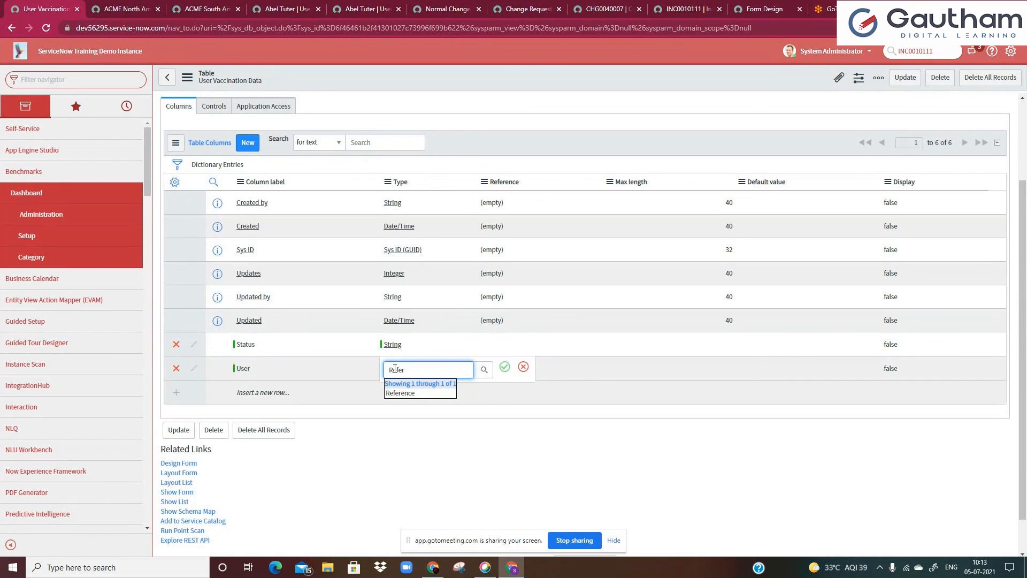
left_click(401, 393)
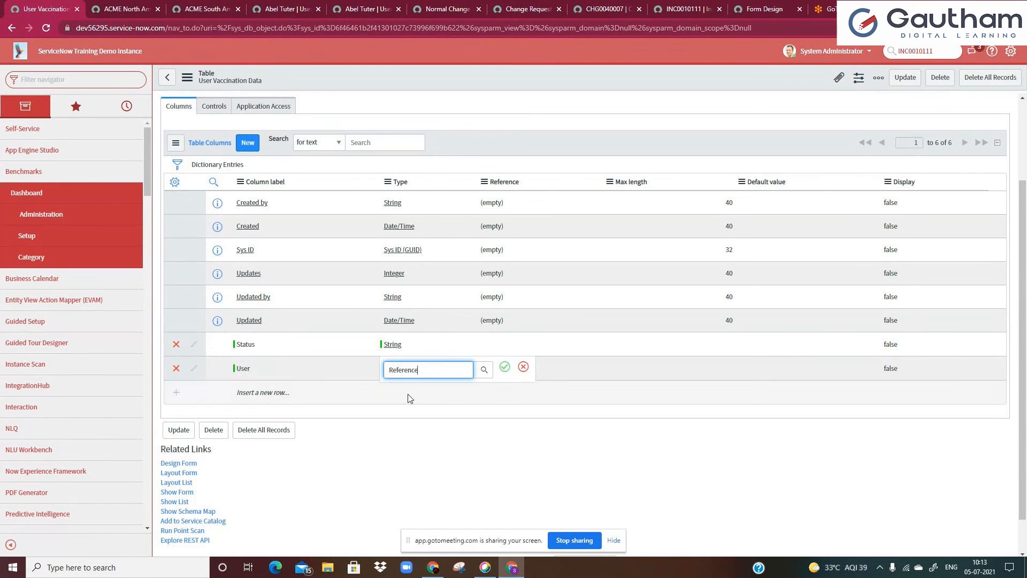
left_click(503, 372)
left_click(506, 370)
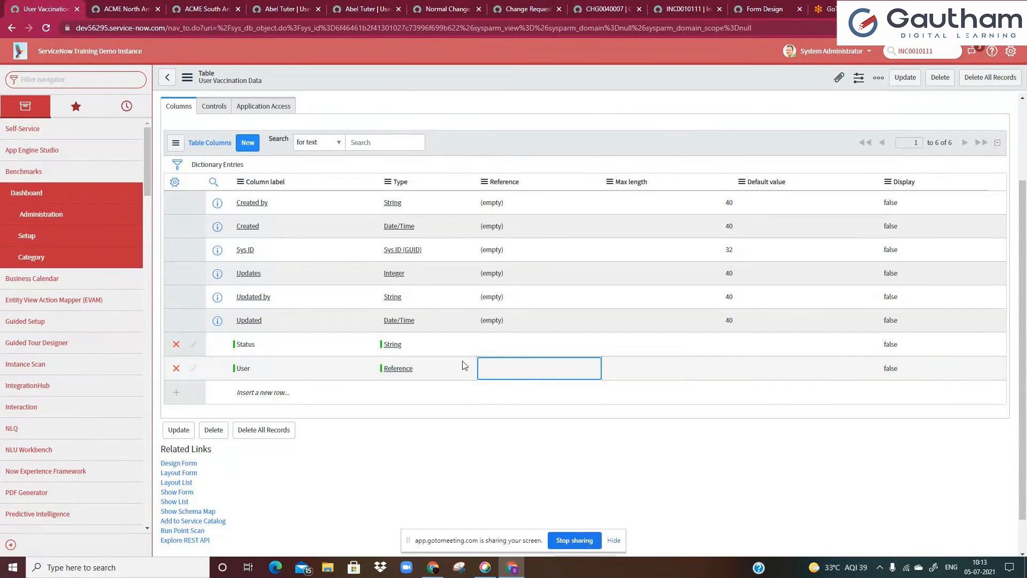
Set the User column's reference table to User (sys_user) through the lookup list
double_click(482, 368)
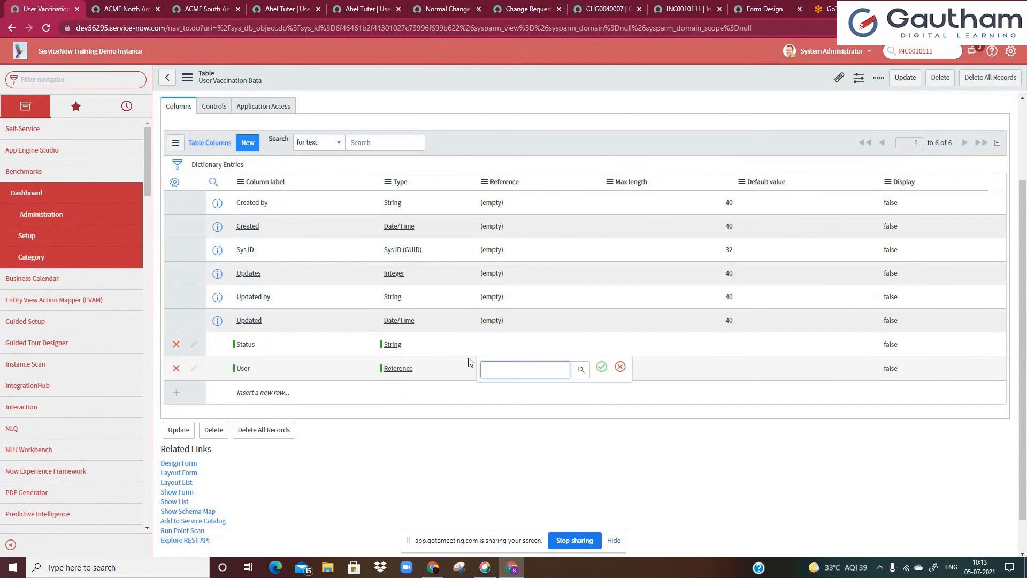
left_click(581, 370)
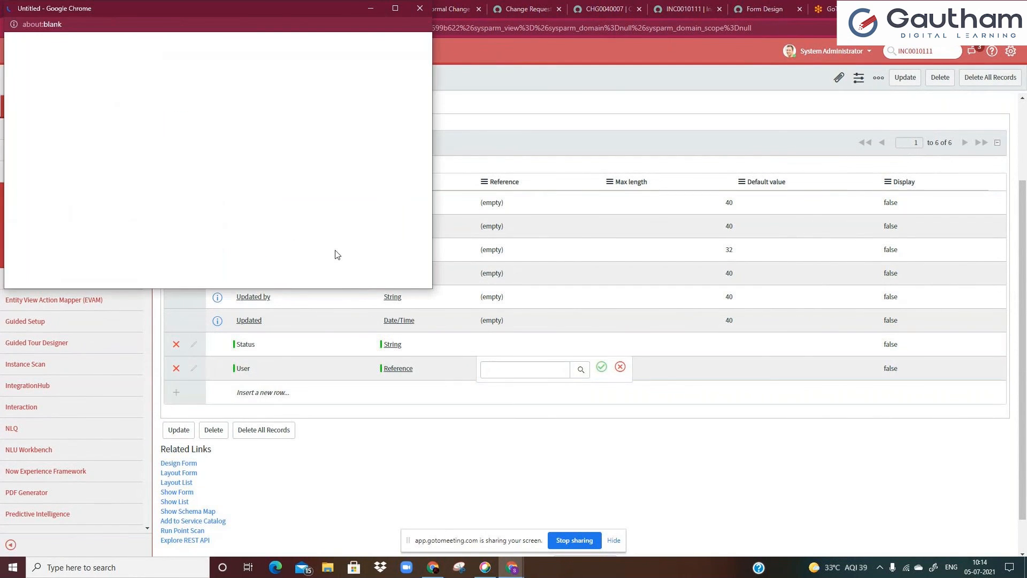
left_click(92, 122)
type("user")
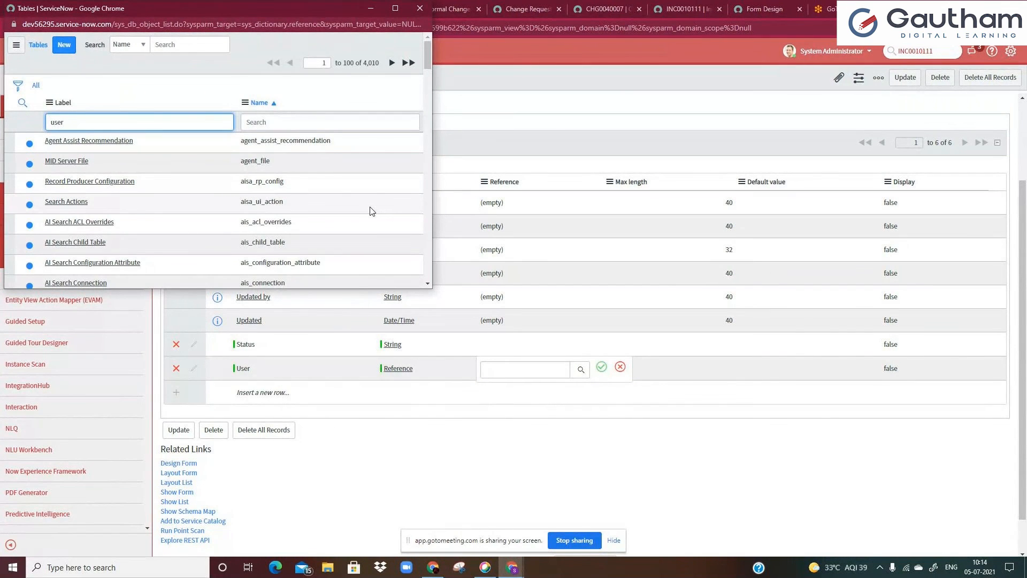
key("Return")
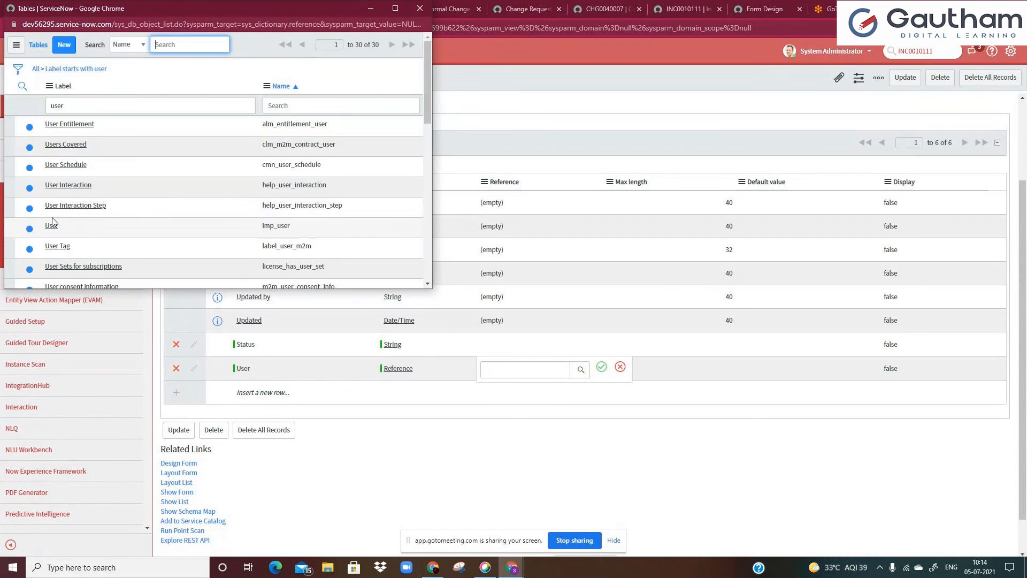
left_click(95, 110)
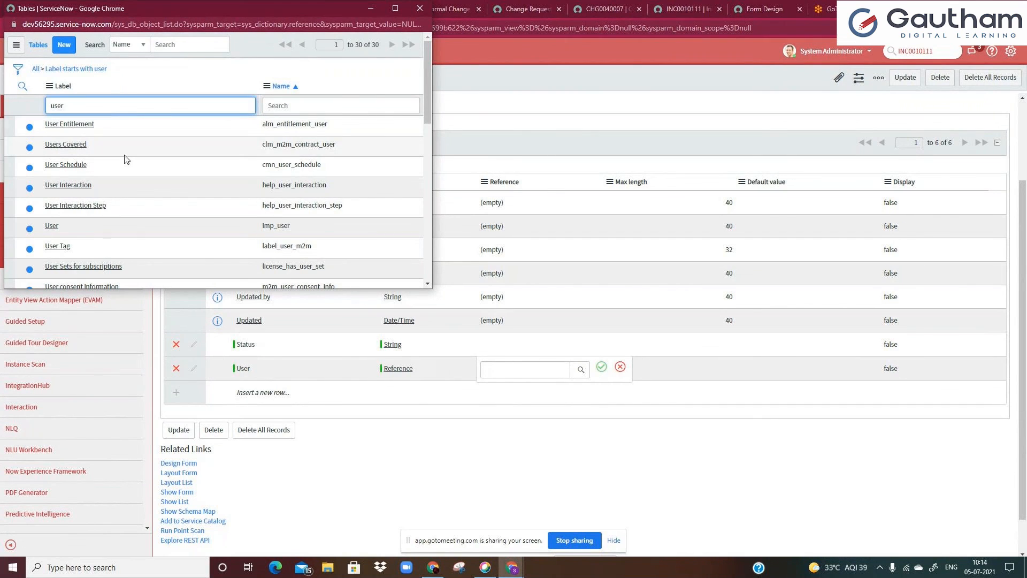
scroll(126, 169, "down", 5)
scroll(91, 152, "up", 5)
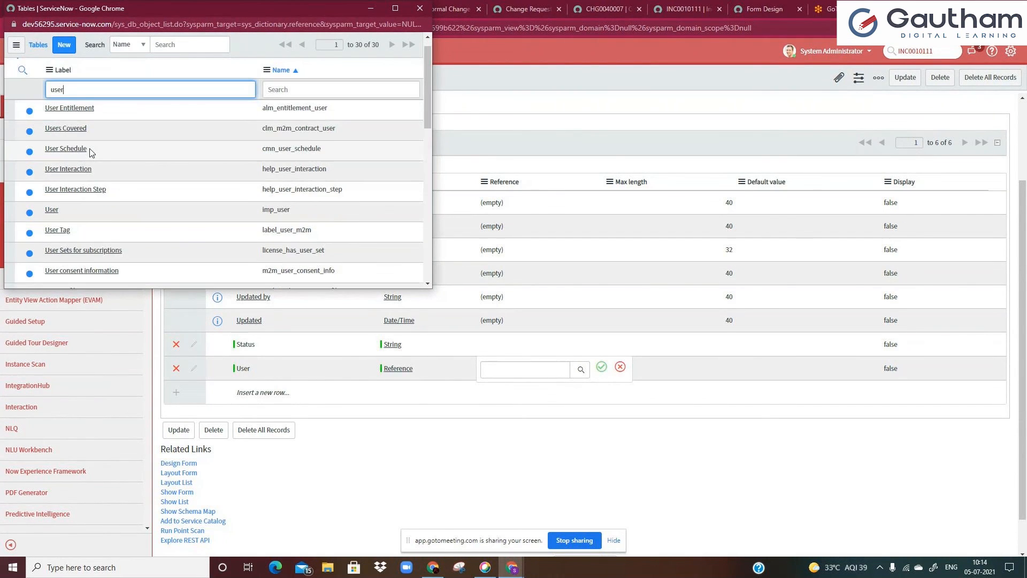
scroll(88, 153, "down", 5)
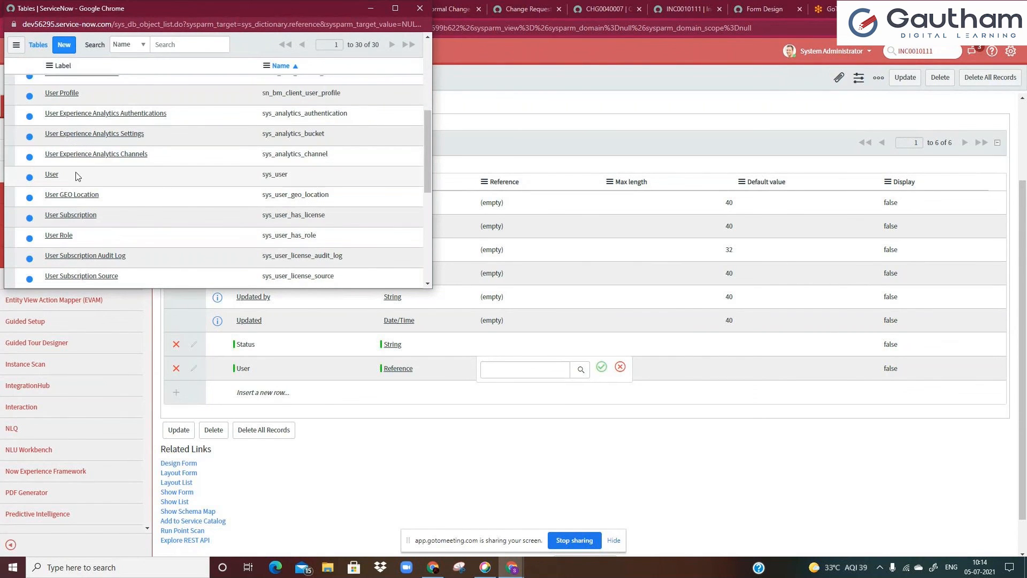
double_click(263, 175)
left_click(56, 176)
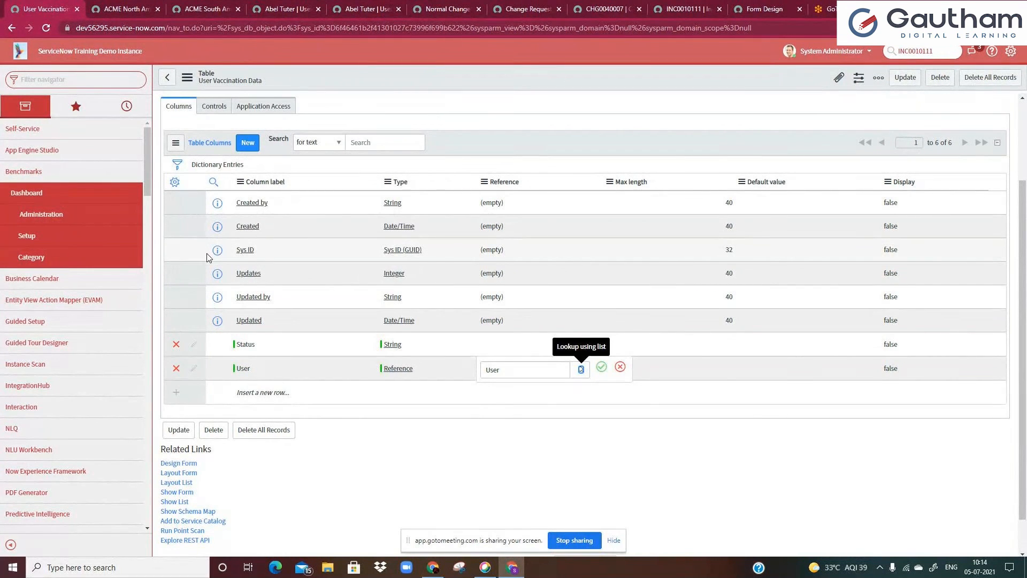
Examine the table names in the URLs of the Company and User record tabs
left_click(206, 9)
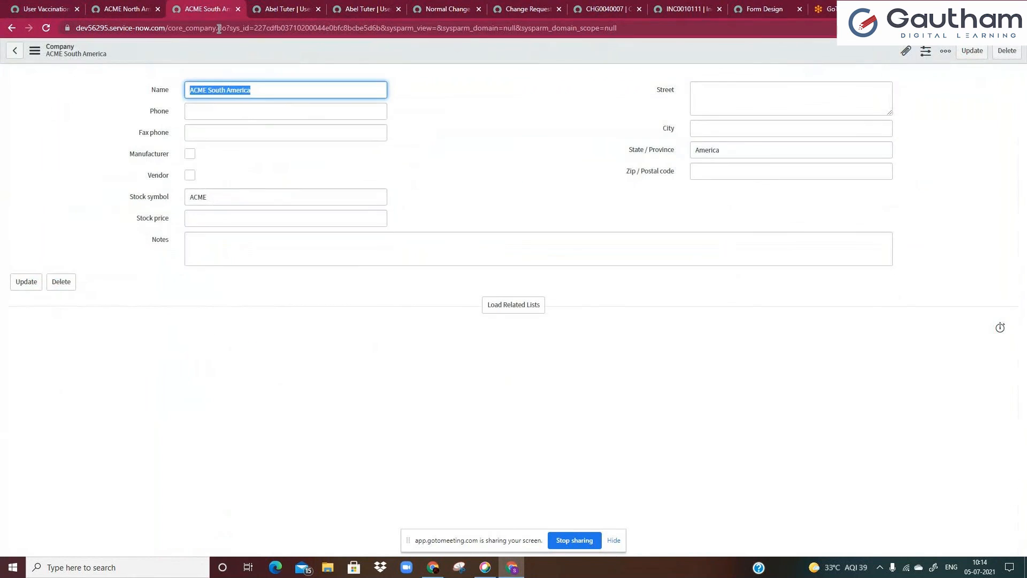
double_click(175, 27)
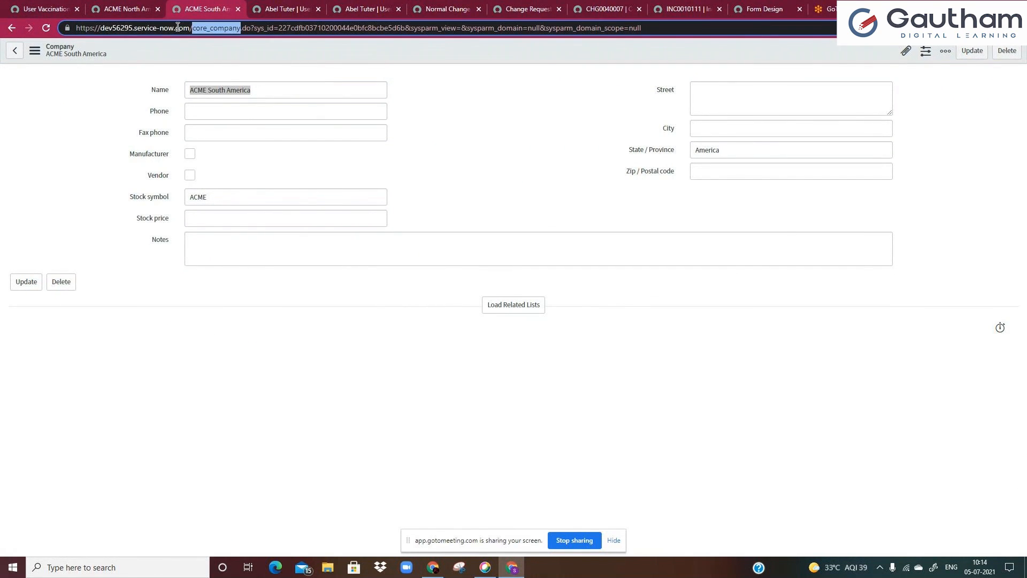
left_click(377, 9)
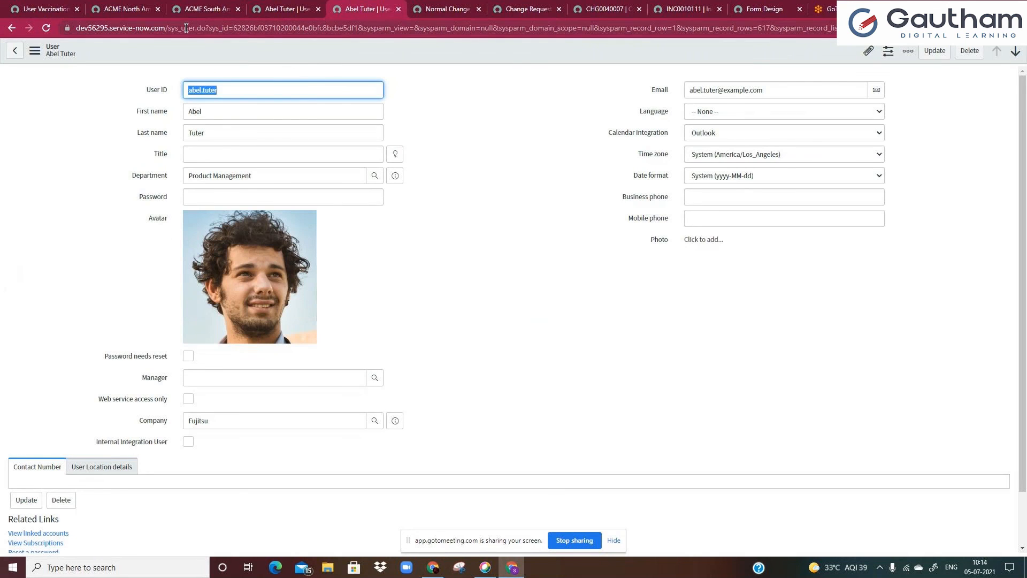
double_click(187, 28)
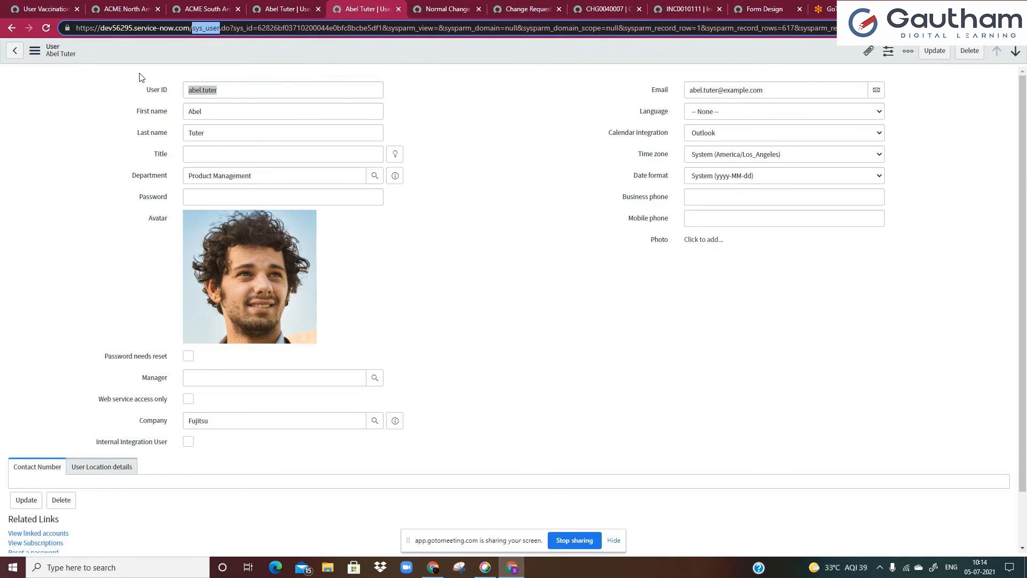
Confirm the User column's reference and add a Dose 1 column of type True/False
left_click(51, 4)
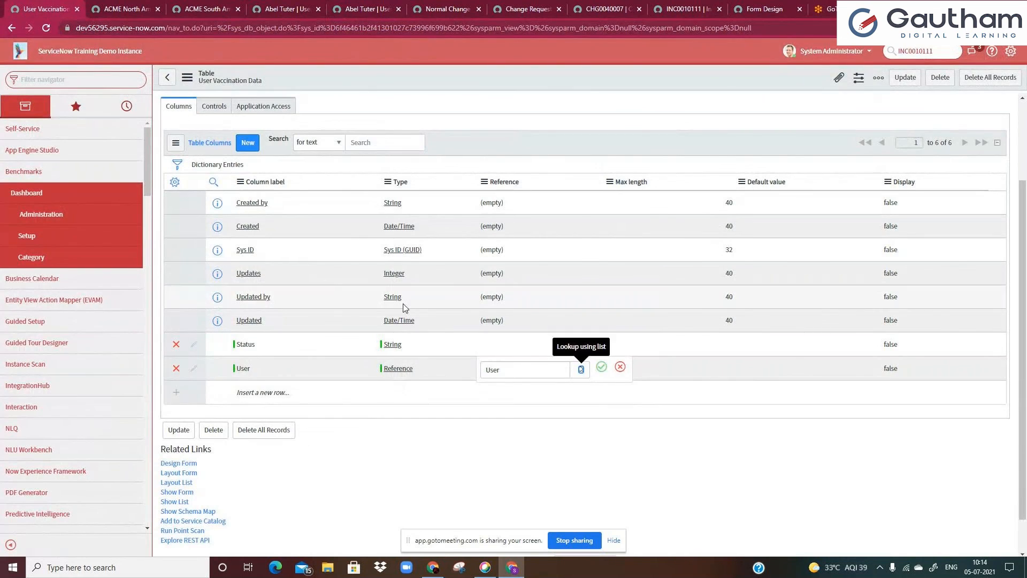
left_click(602, 370)
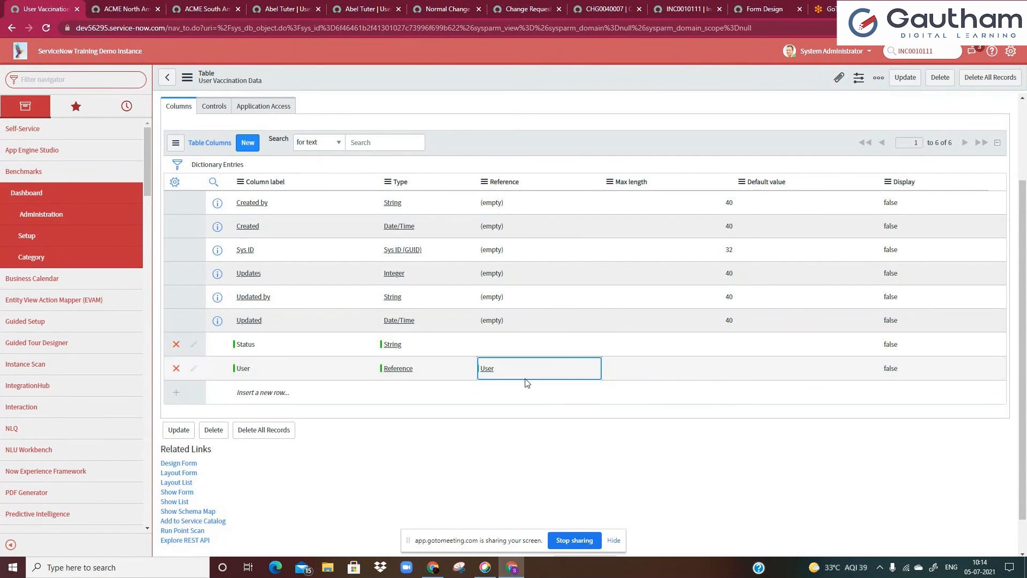
left_click(282, 402)
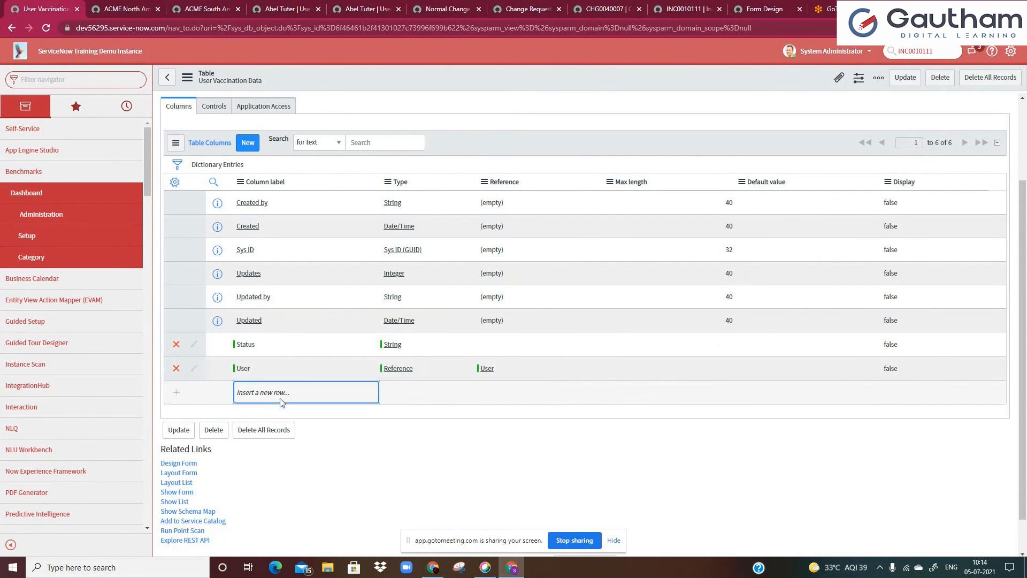
left_click(302, 389)
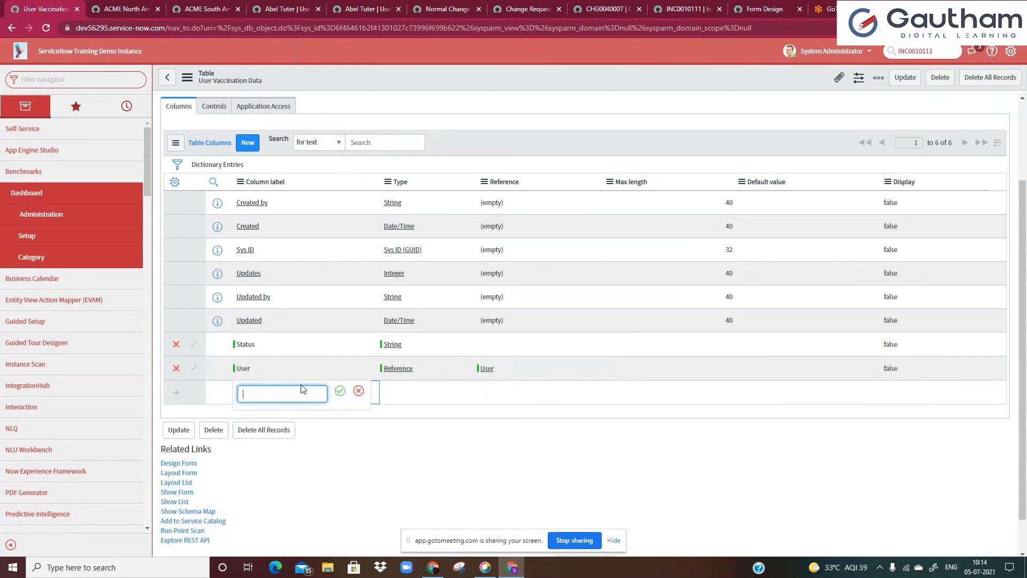
type("Dose 1")
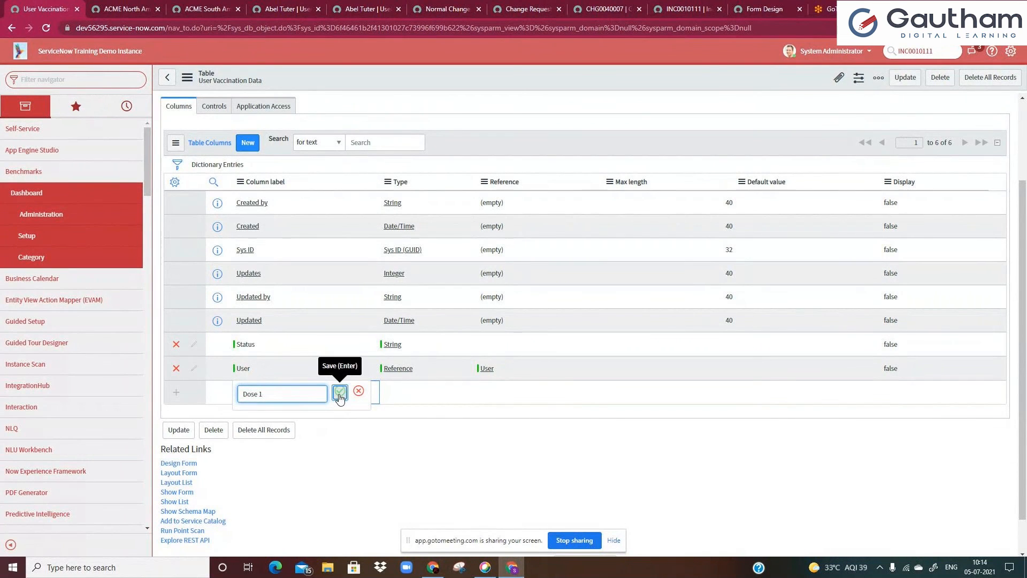
left_click(340, 390)
type("tue")
key("BackSpace")
key("BackSpace")
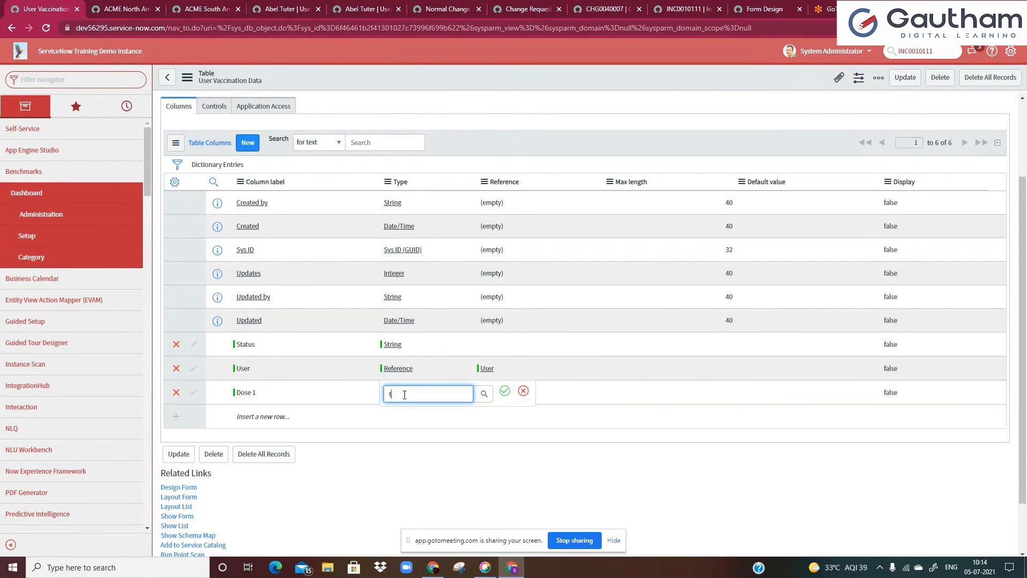
type("r")
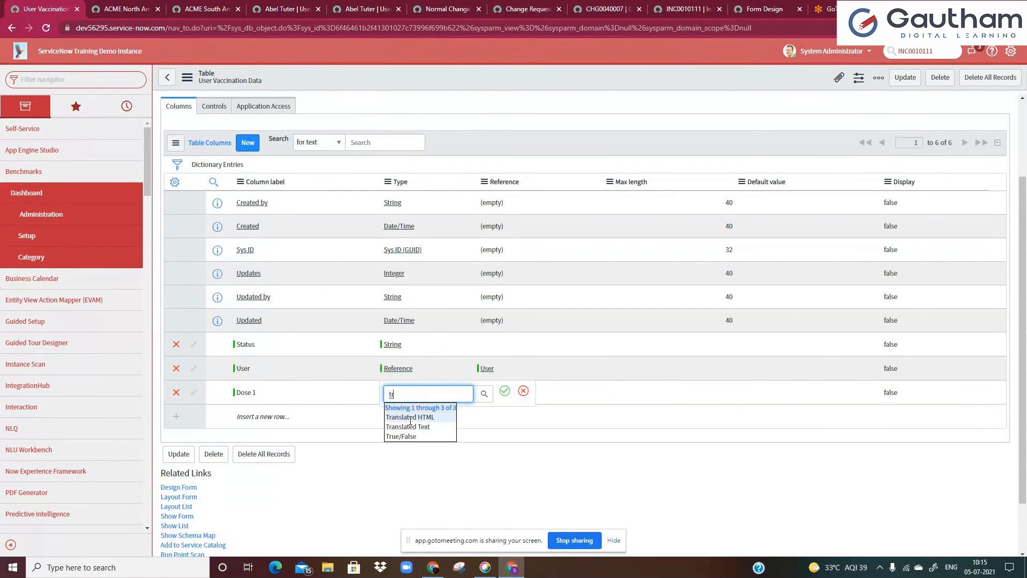
left_click(416, 436)
left_click(505, 391)
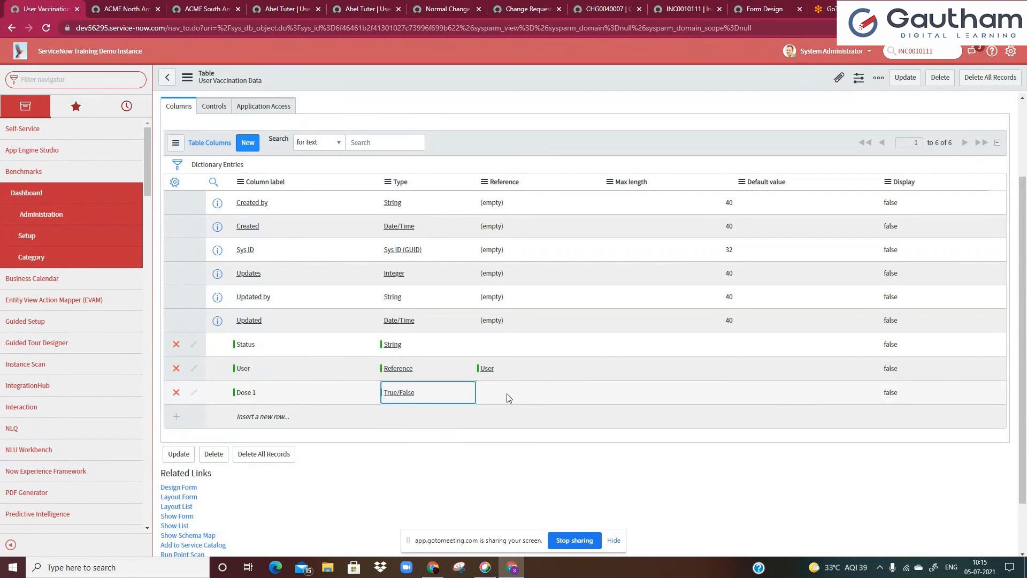
Add a Dose 2 column of type True/False to the table's columns
left_click(277, 422)
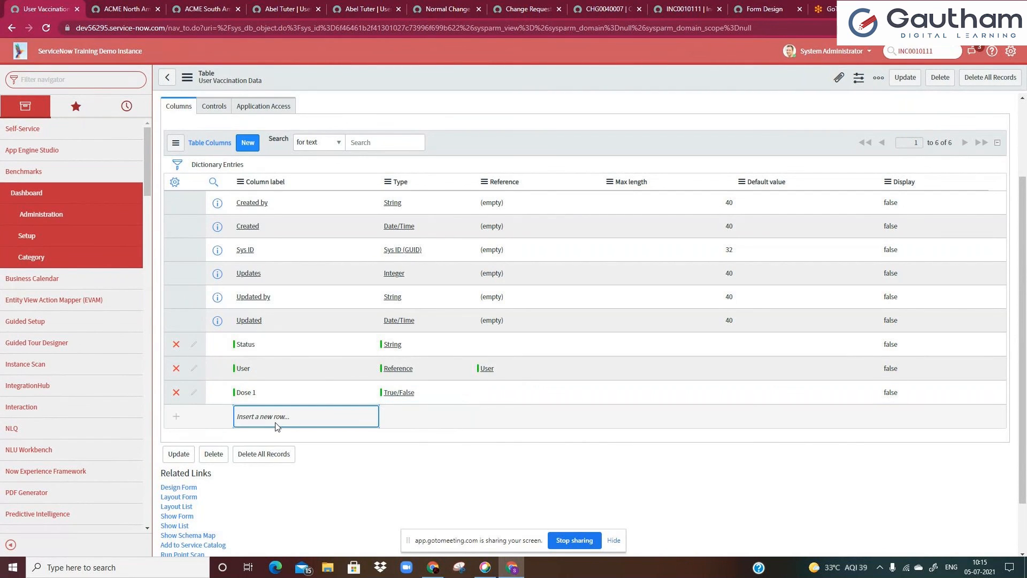
type("Dose 2")
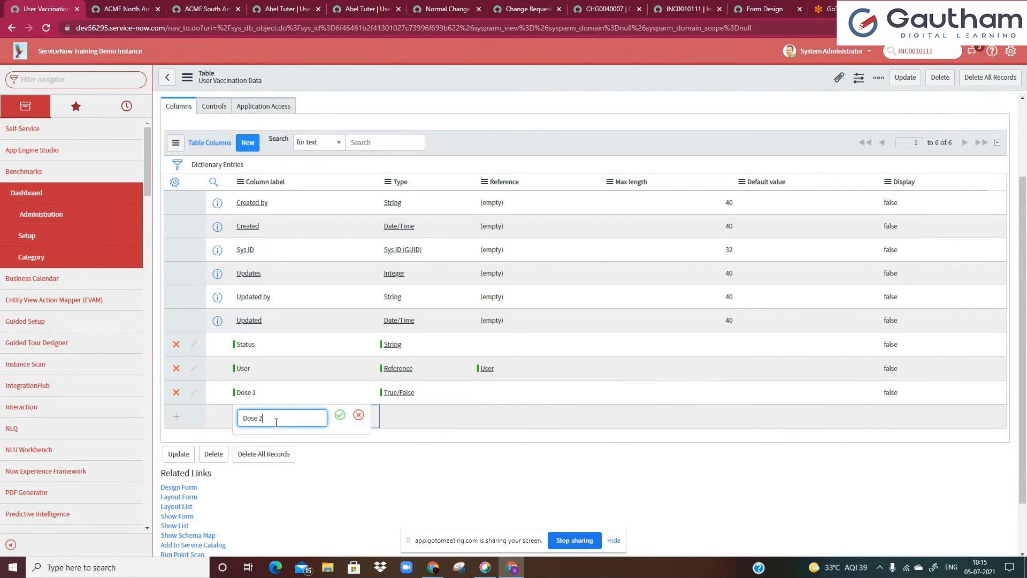
key("Return")
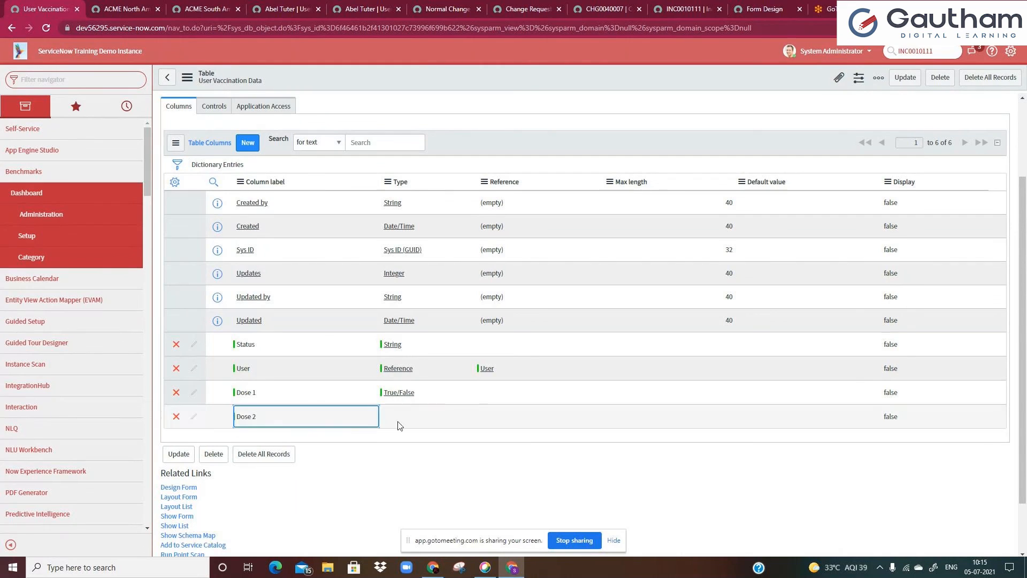
left_click(385, 418)
type("T")
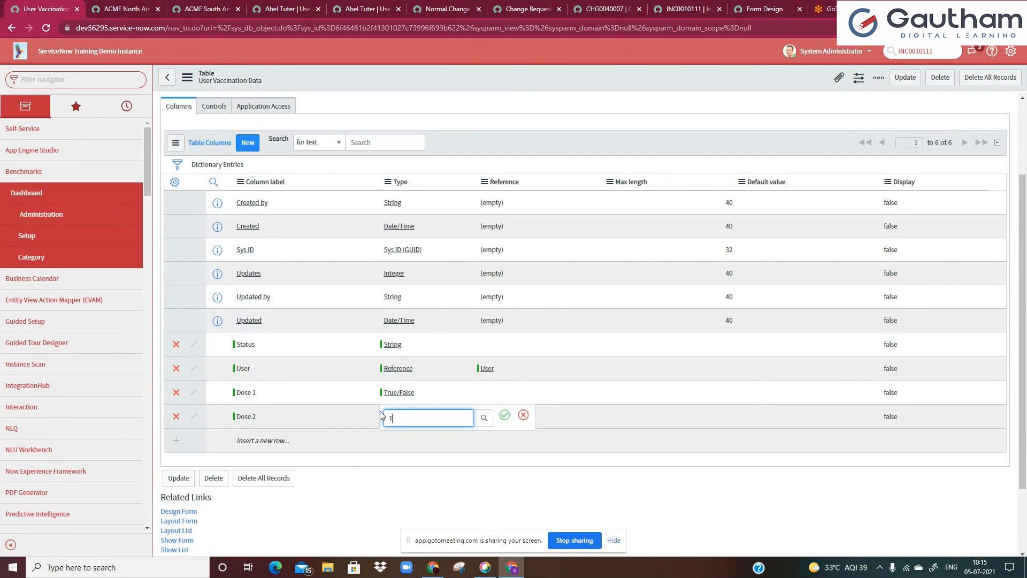
type("r")
left_click(413, 463)
left_click(505, 416)
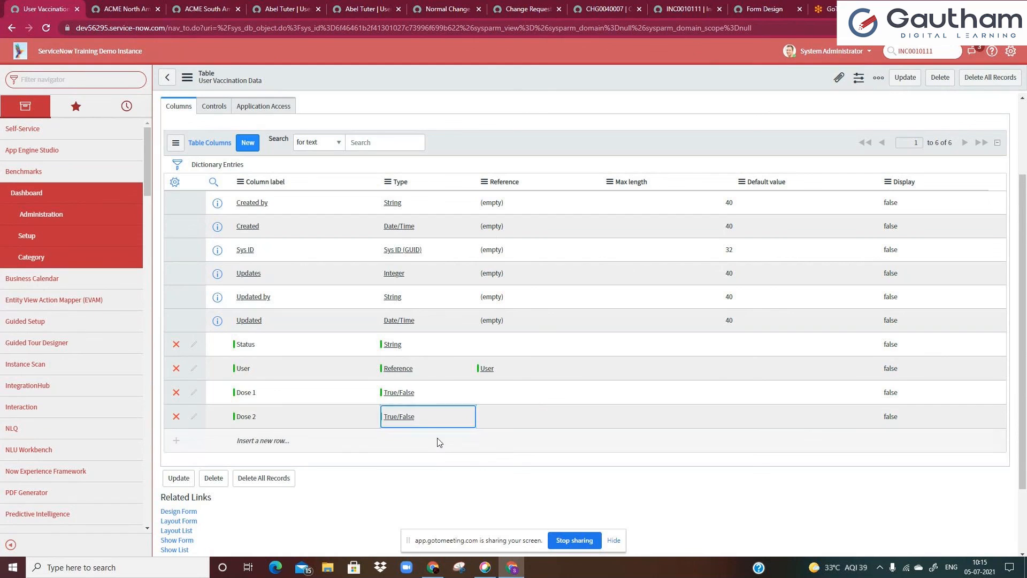
Add a Dose 1 Date column of type Date to the table's columns
left_click(274, 441)
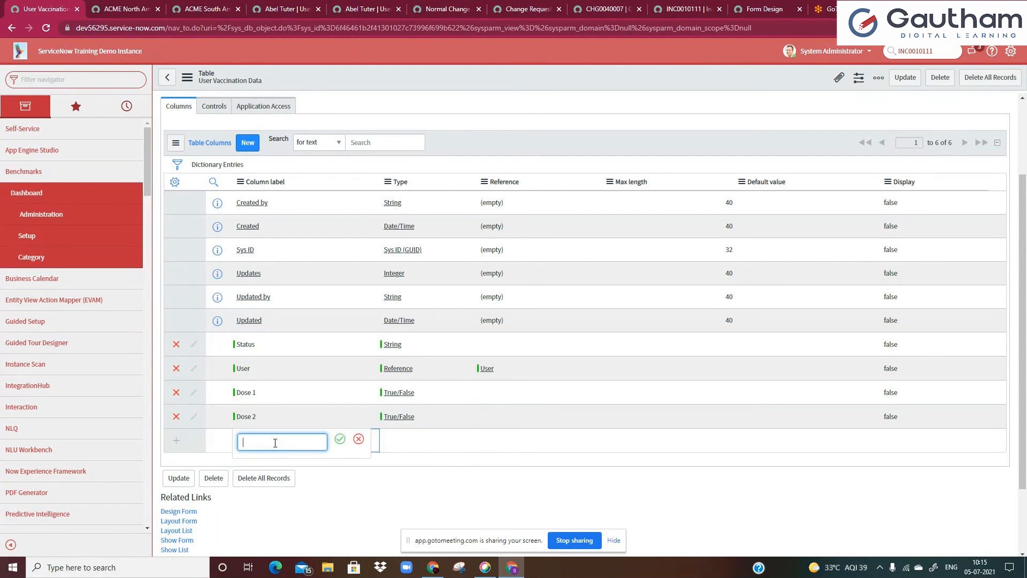
type("Dose 1 Date")
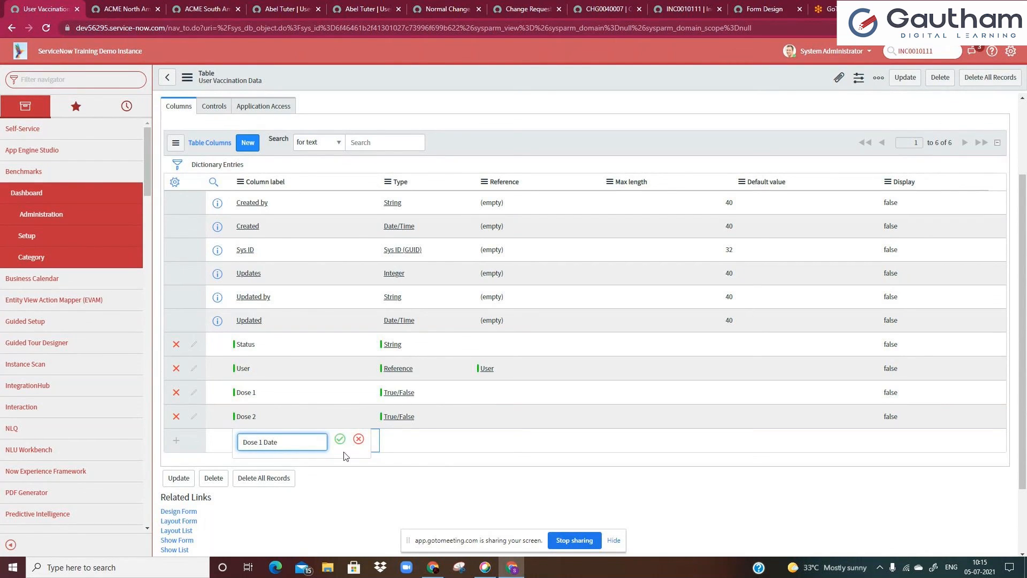
key("Return")
double_click(398, 449)
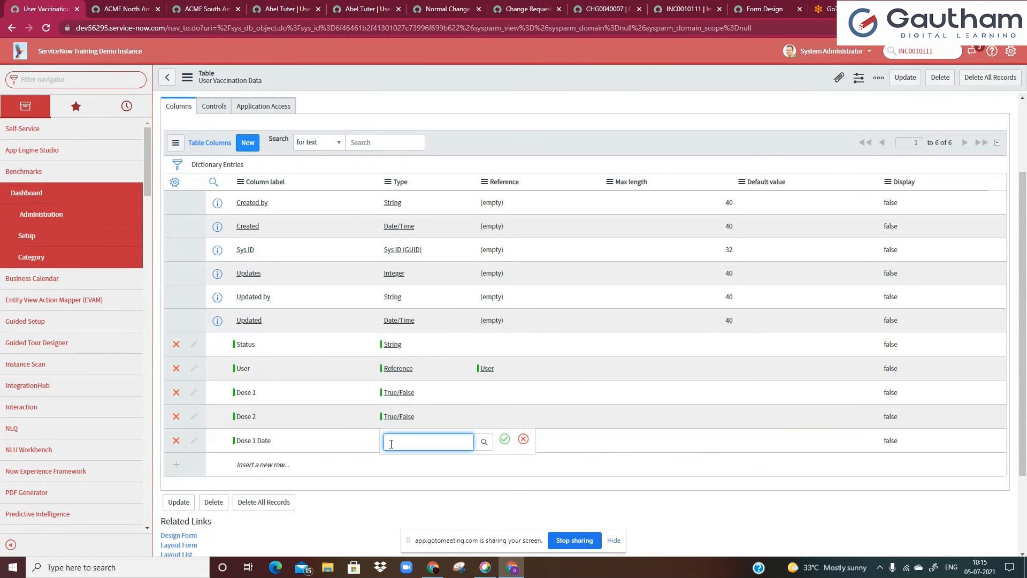
type("Dat")
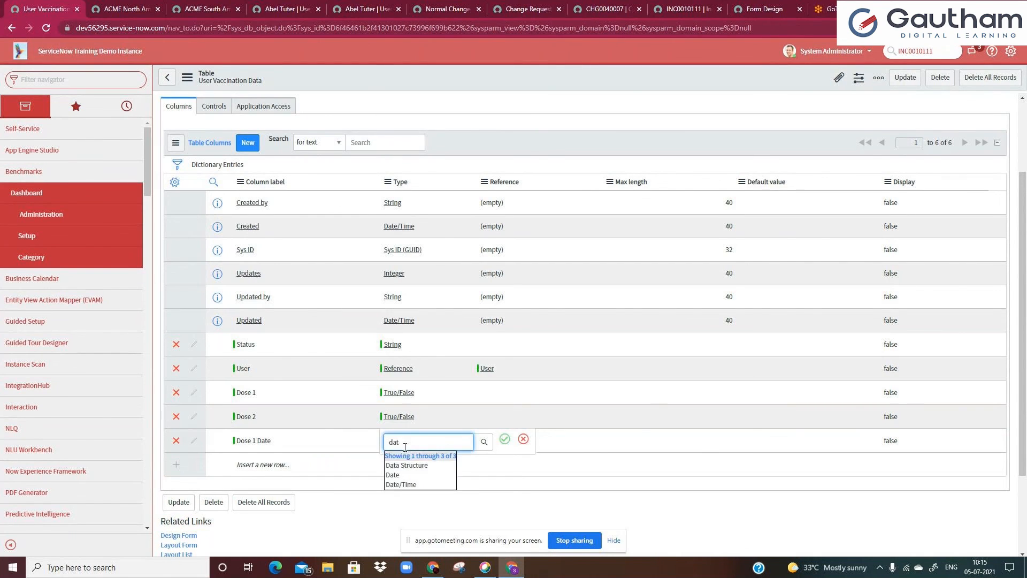
left_click(402, 476)
left_click(505, 439)
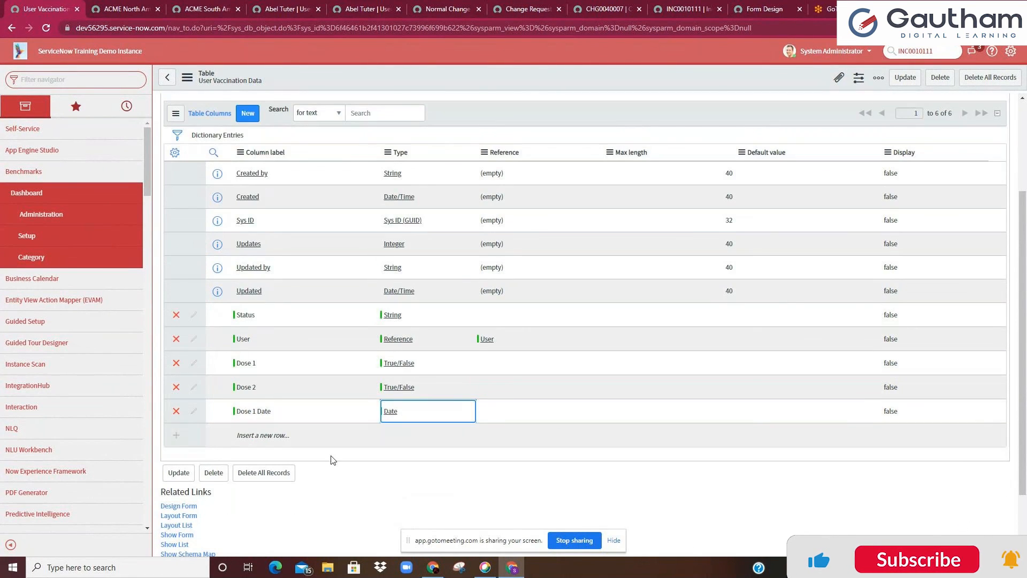
Add a Dose 2 Date column of type Date to the table's columns
scroll(331, 460, "down", 1)
left_click(283, 358)
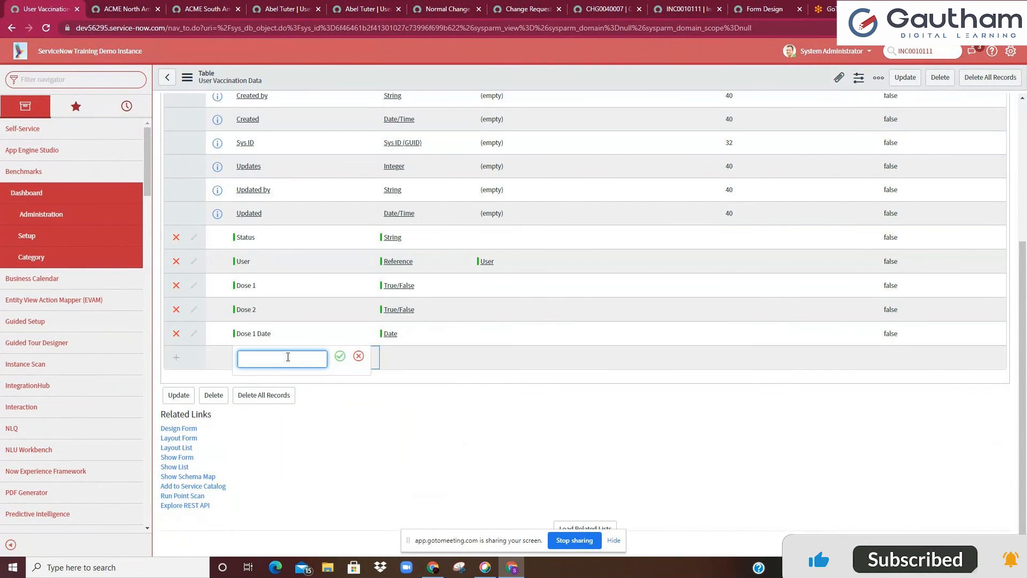
type("Dose 2 Date")
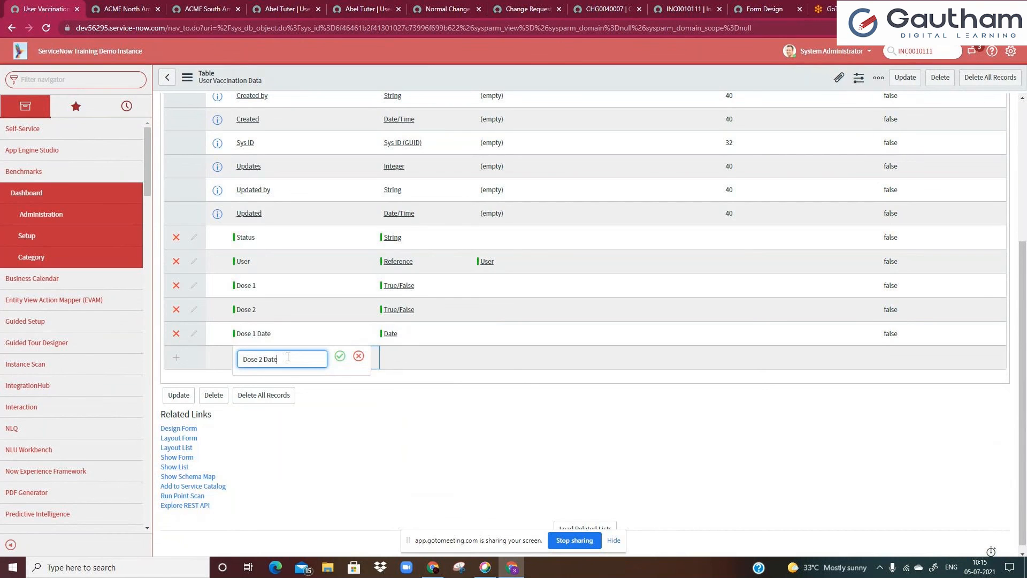
left_click(340, 356)
left_click(397, 359)
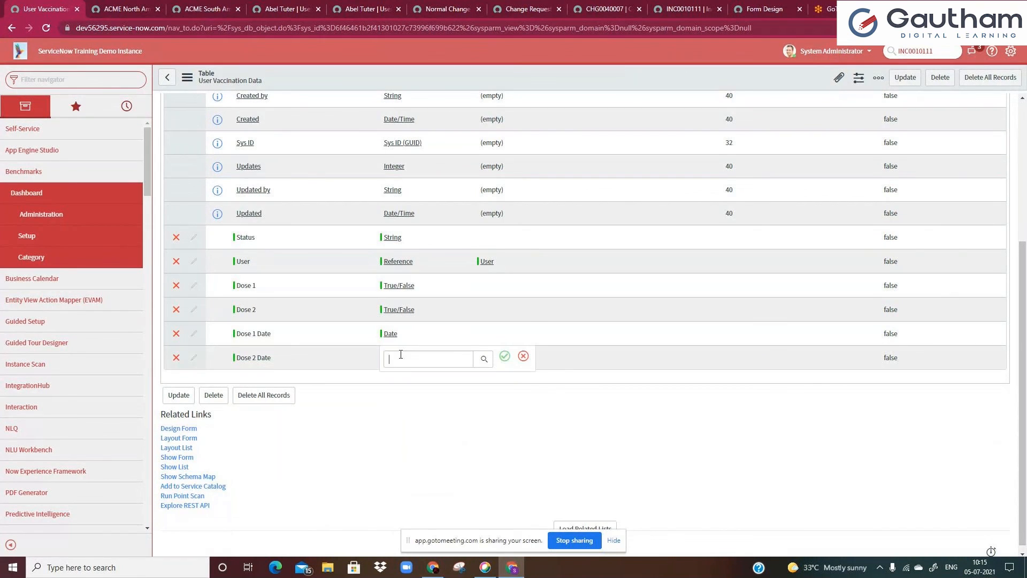
type("Date")
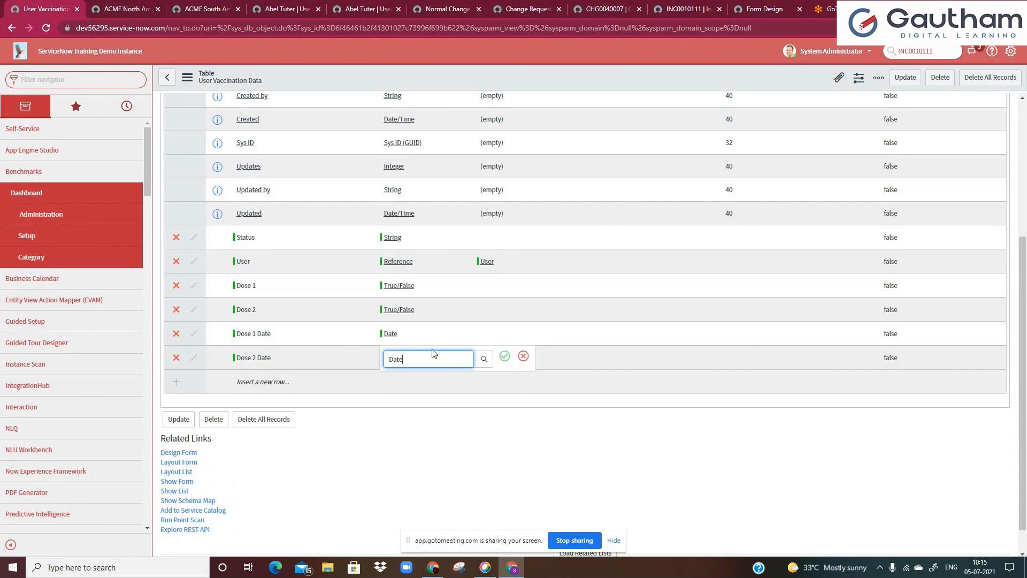
left_click(504, 357)
Add a Claim Status column of type String to the table's columns
left_click(277, 382)
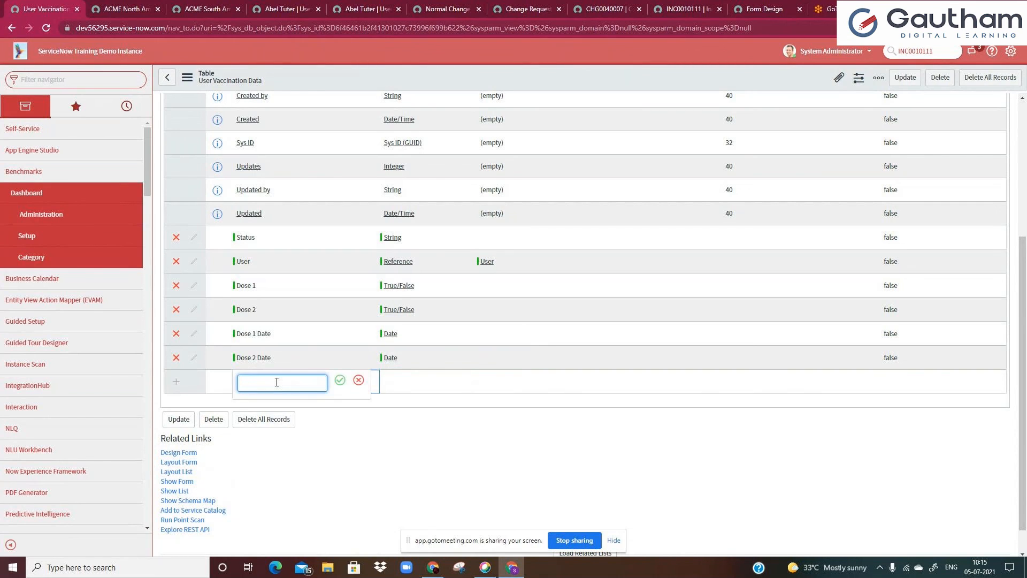
type("Claim Status")
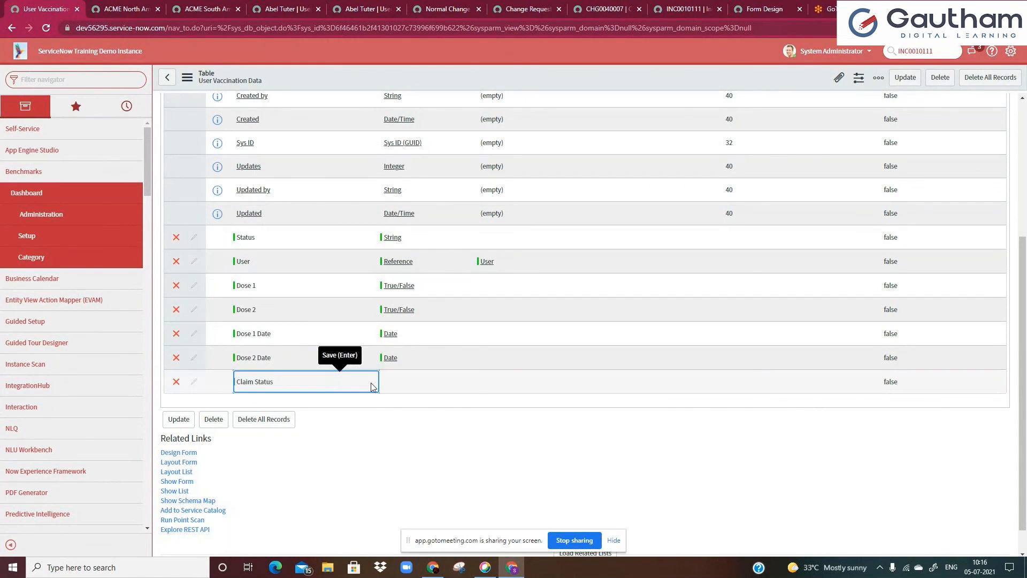
left_click(338, 382)
type("String")
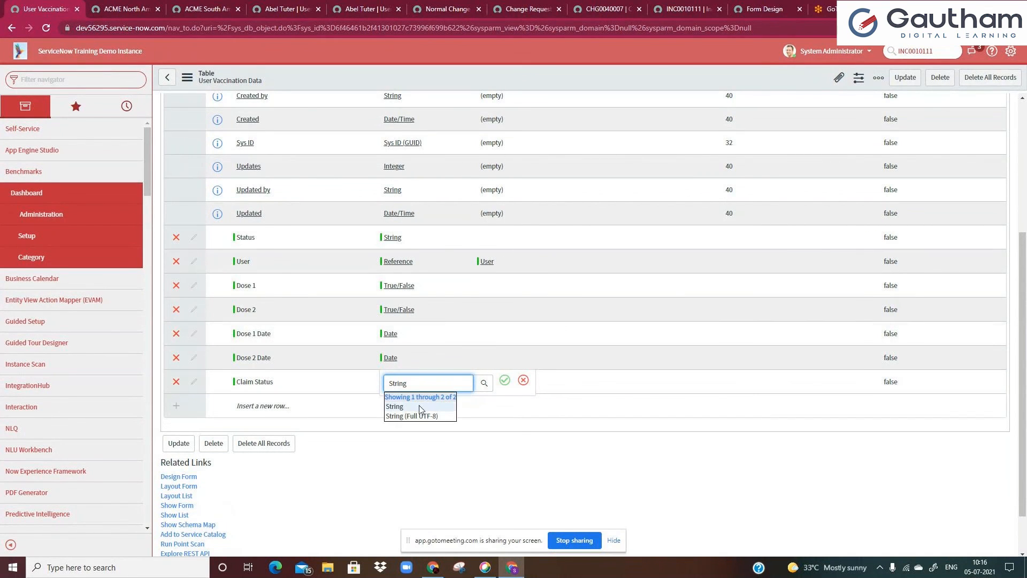
left_click(418, 407)
left_click(505, 380)
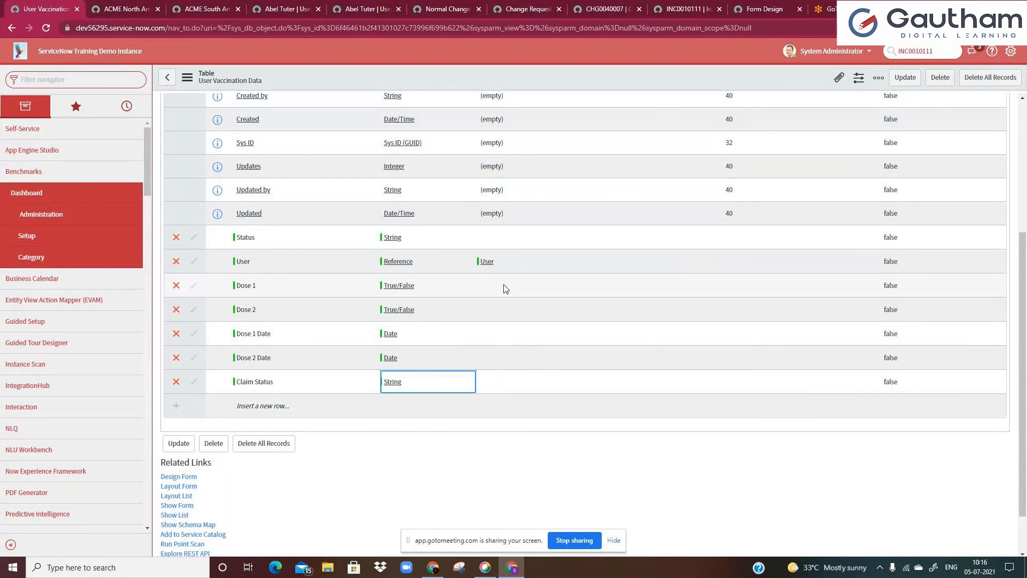
Save the table and open the User Vaccination Data list by filtering the navigator with the table label
right_click(537, 79)
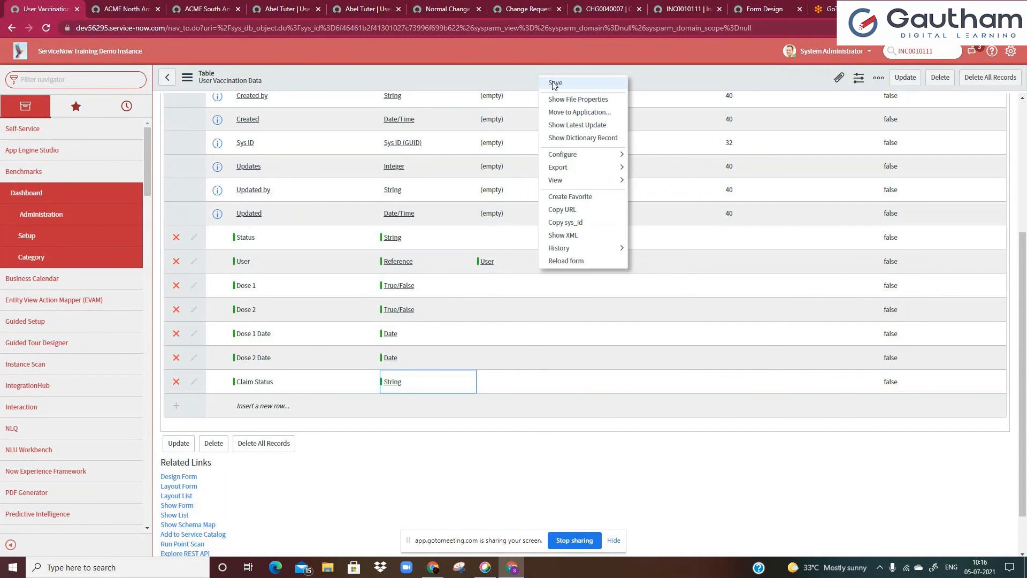
left_click(554, 83)
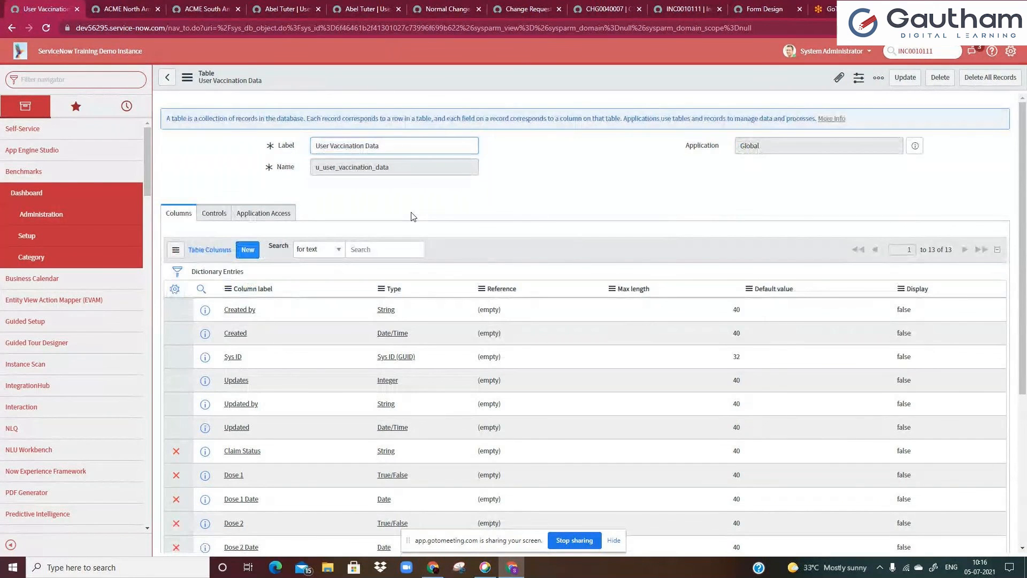
left_click_drag(390, 147, 264, 150)
key("ctrl+c")
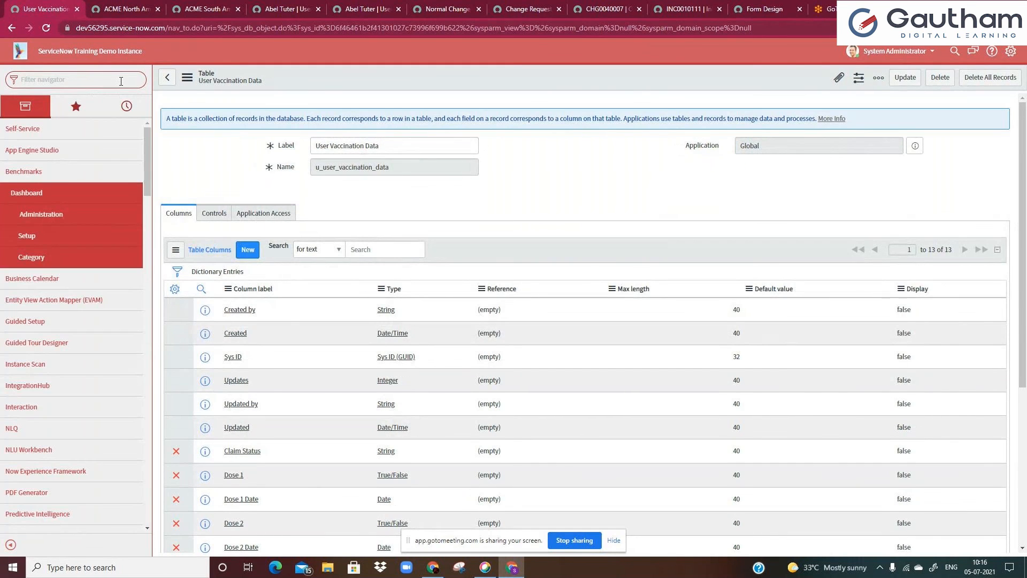
left_click(121, 81)
key("ctrl+v")
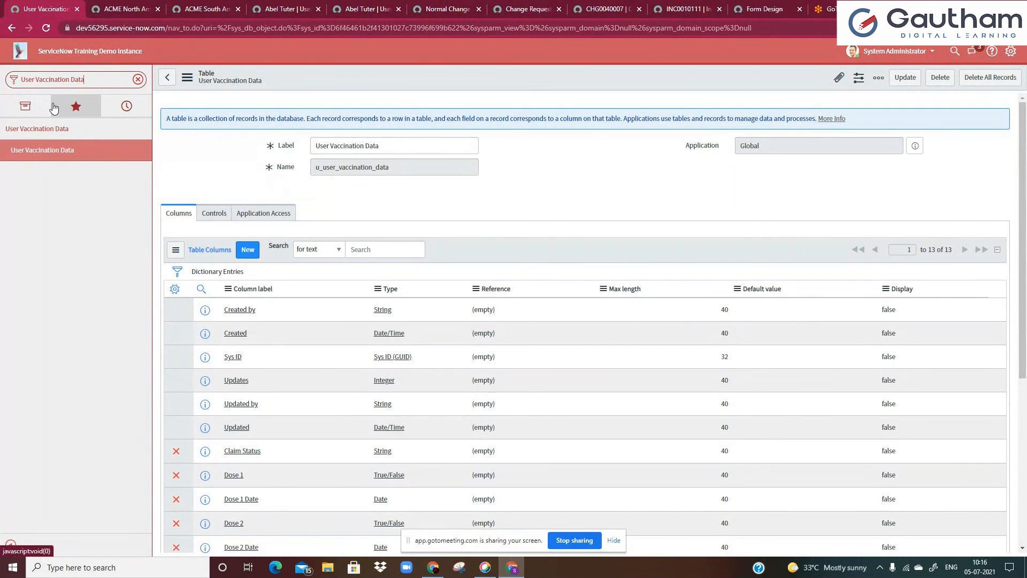
left_click(57, 155)
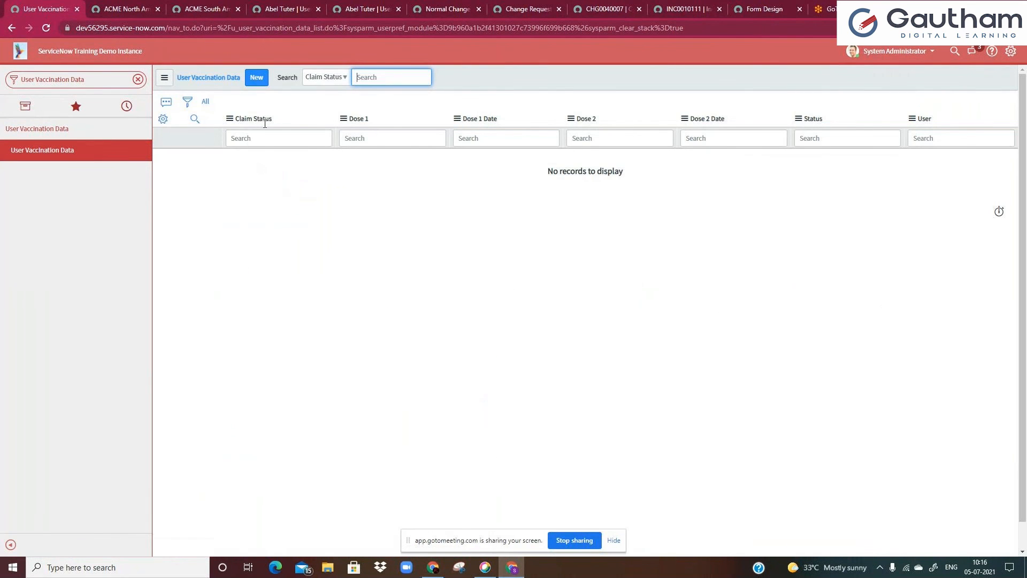
Start a new User Vaccination Data record, mark Dose 1 and set Dose 1 Date to 2021-07-02
left_click(241, 143)
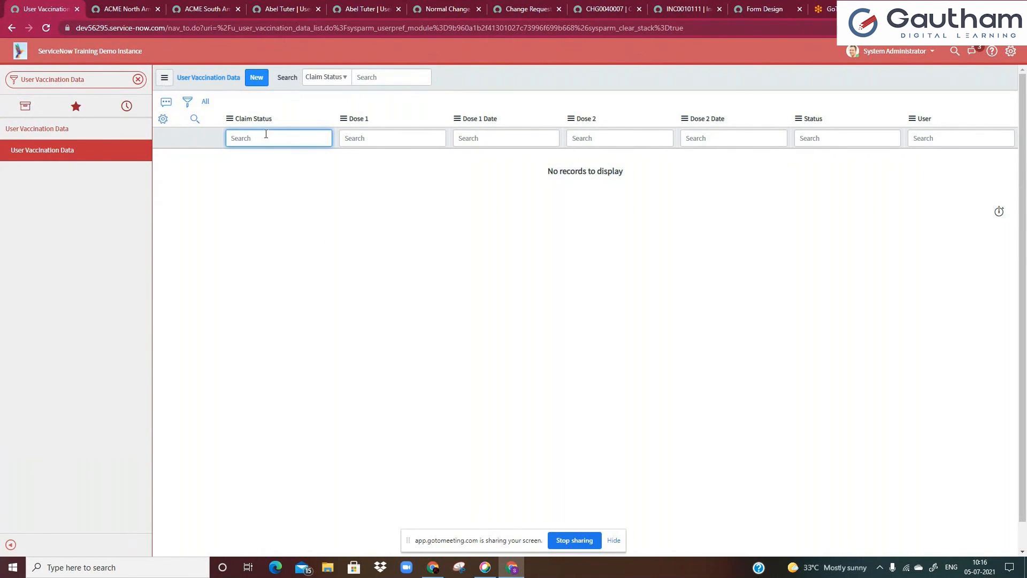
left_click(257, 78)
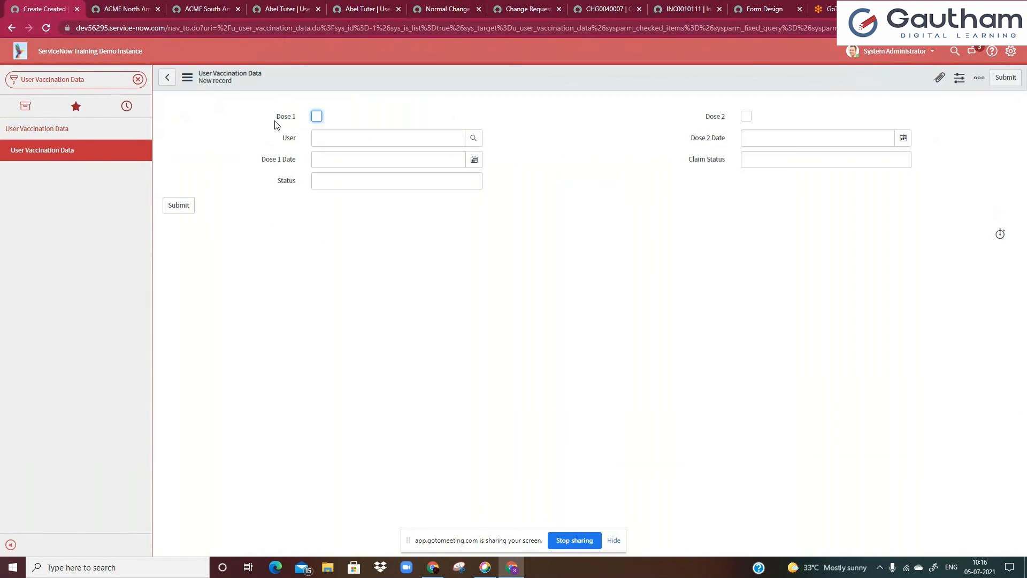
left_click(317, 116)
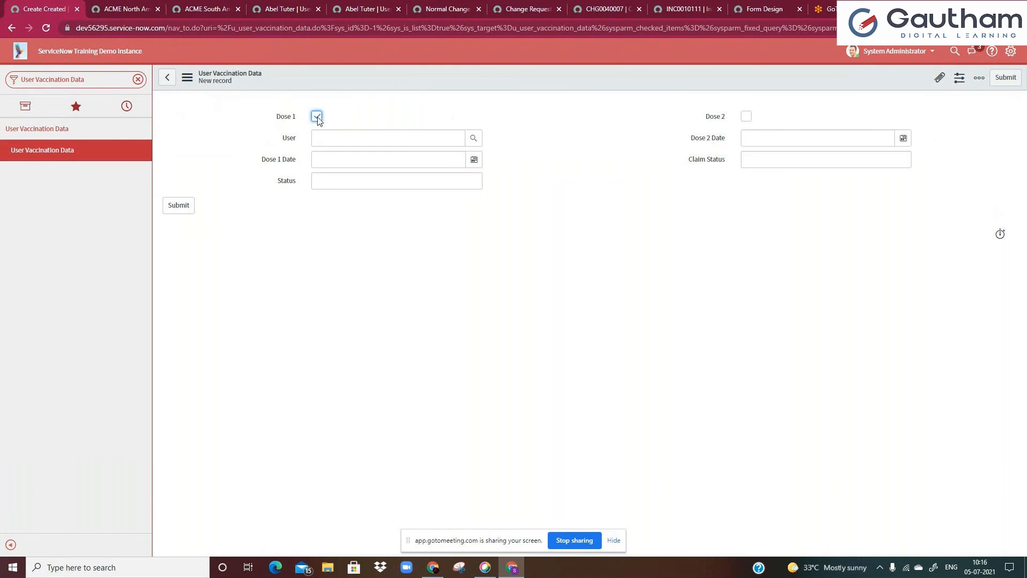
left_click(471, 162)
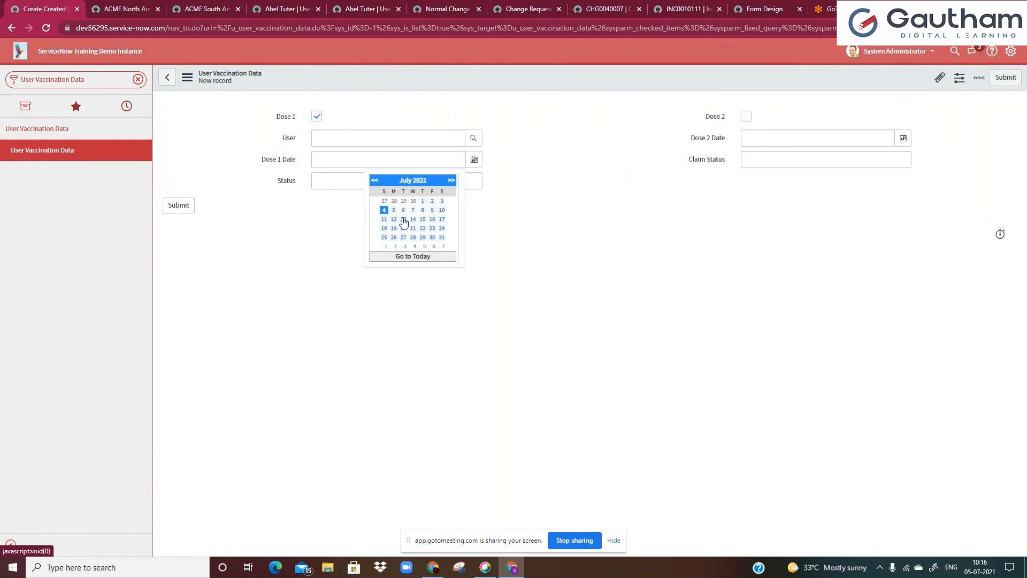
left_click(432, 200)
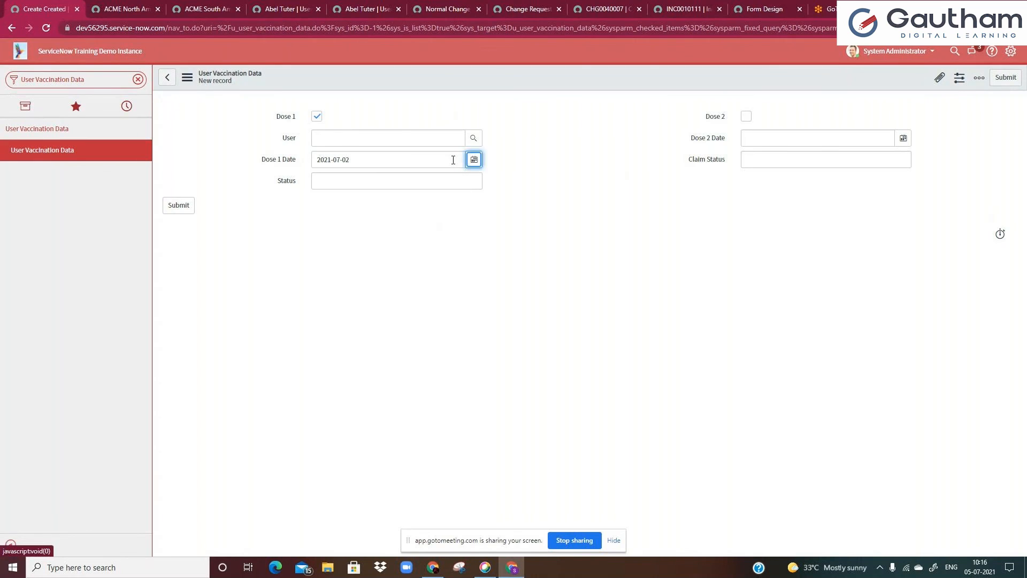
Select the user for the record and set its Status to "one dose done"
left_click(377, 132)
type("abel")
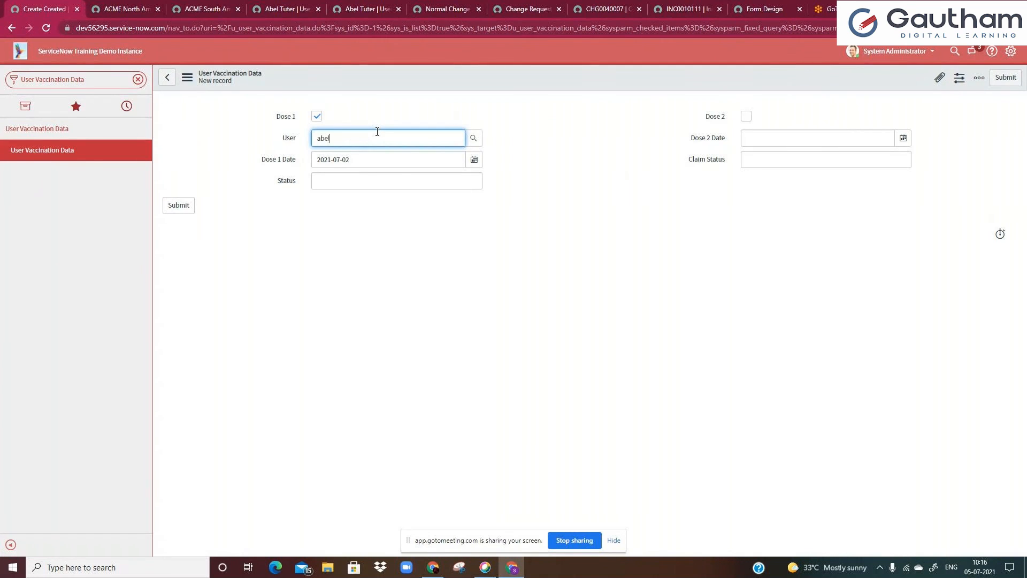
left_click(370, 161)
left_click(383, 188)
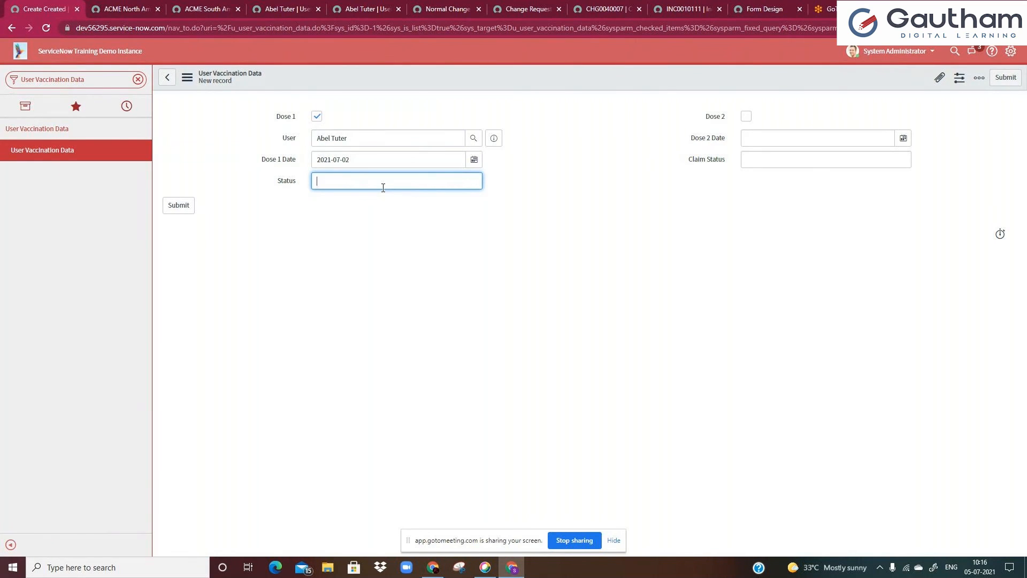
type("one dose done")
Set the Claim Status to "Not requested yet" and submit the record
left_click(747, 159)
type("Not request")
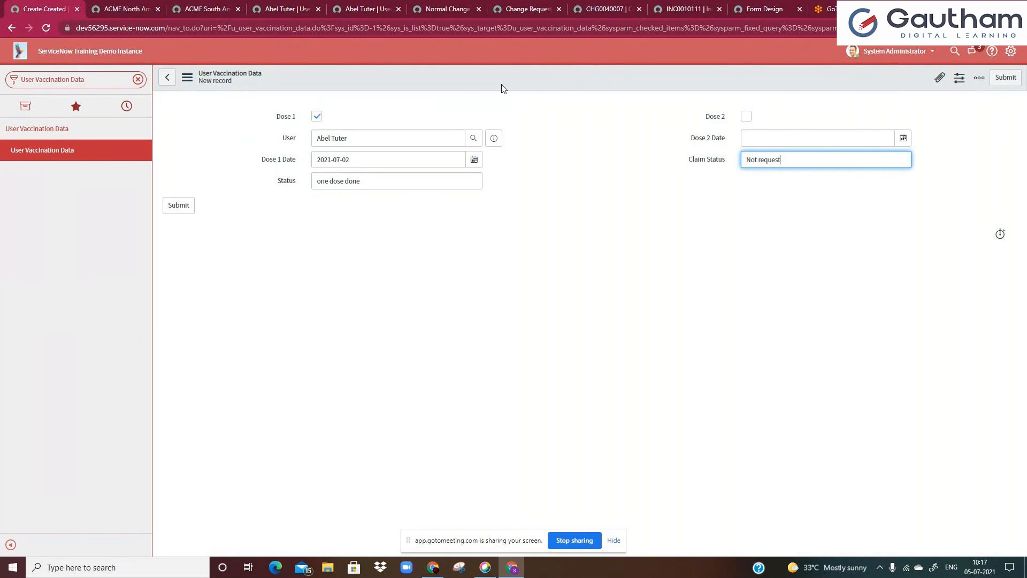
type("ed yet")
left_click(1004, 77)
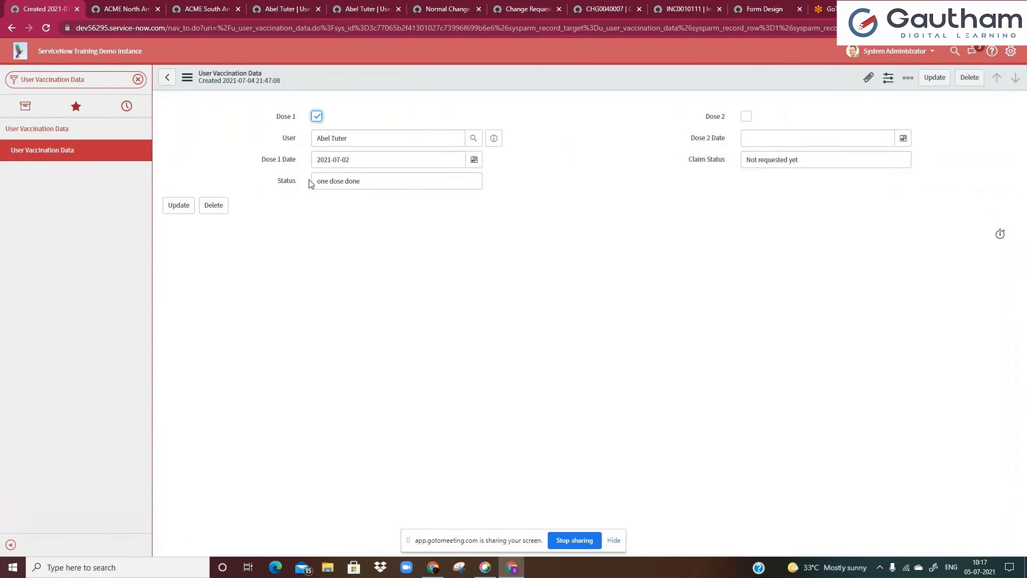
left_click(374, 180)
left_click(424, 232)
right_click(445, 80)
mouse_move(473, 133)
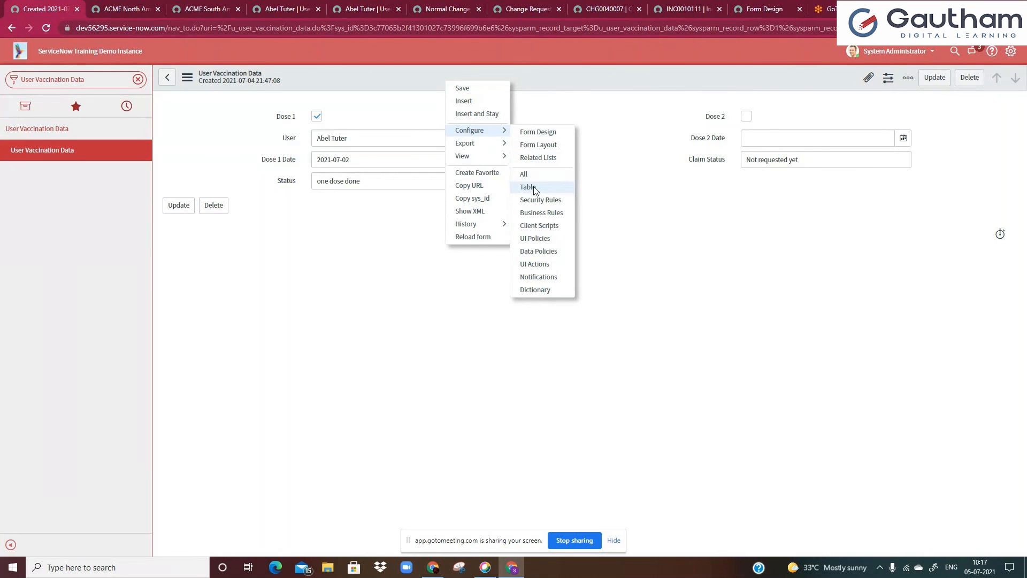
mouse_move(506, 162)
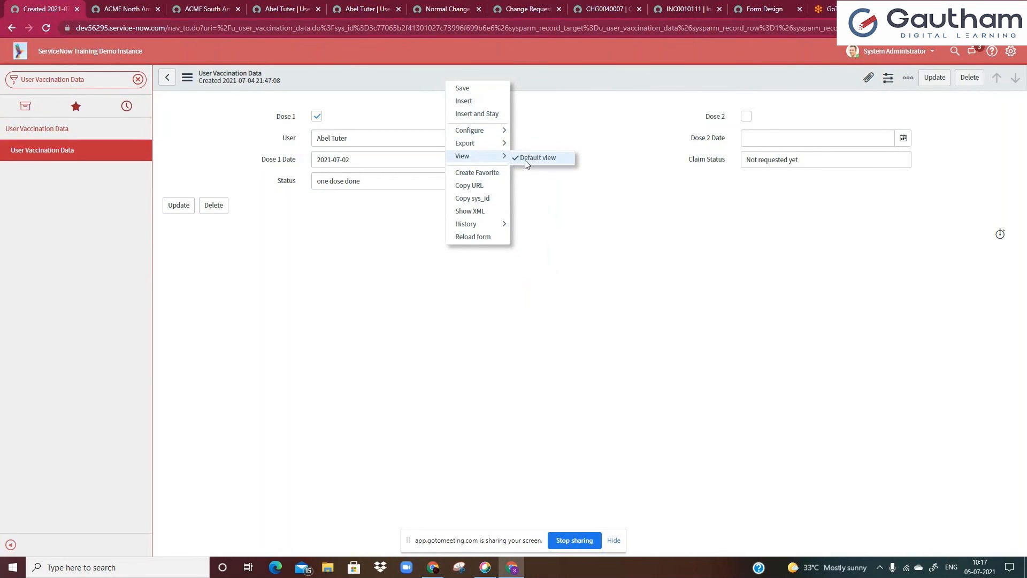
left_click(537, 129)
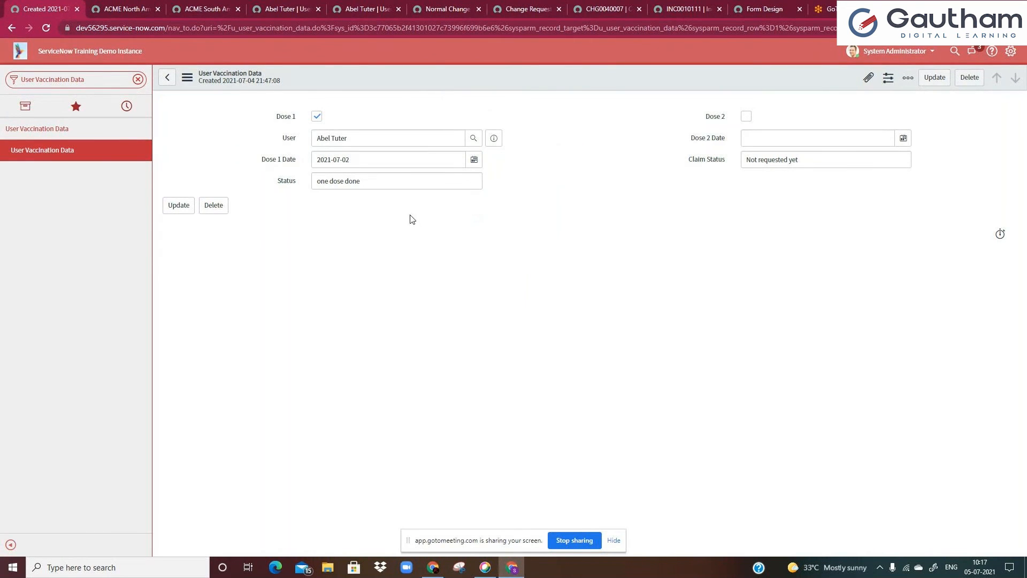
left_click(407, 185)
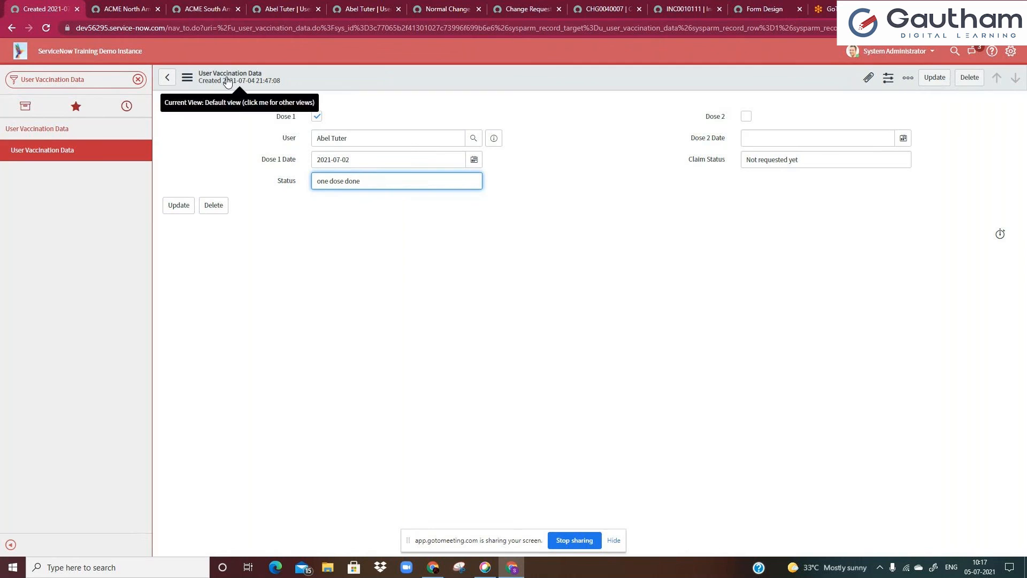
left_click(396, 269)
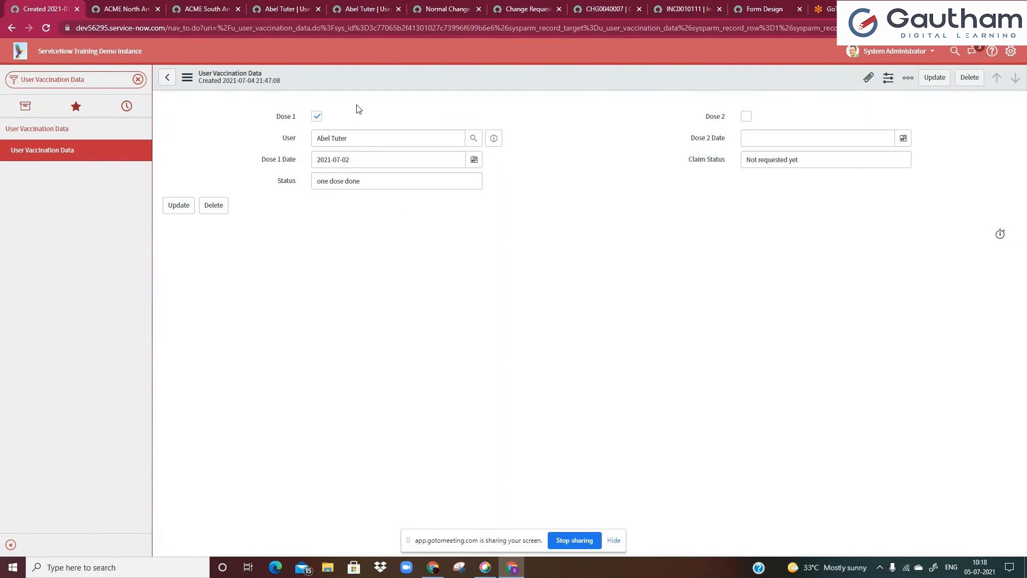
left_click(827, 9)
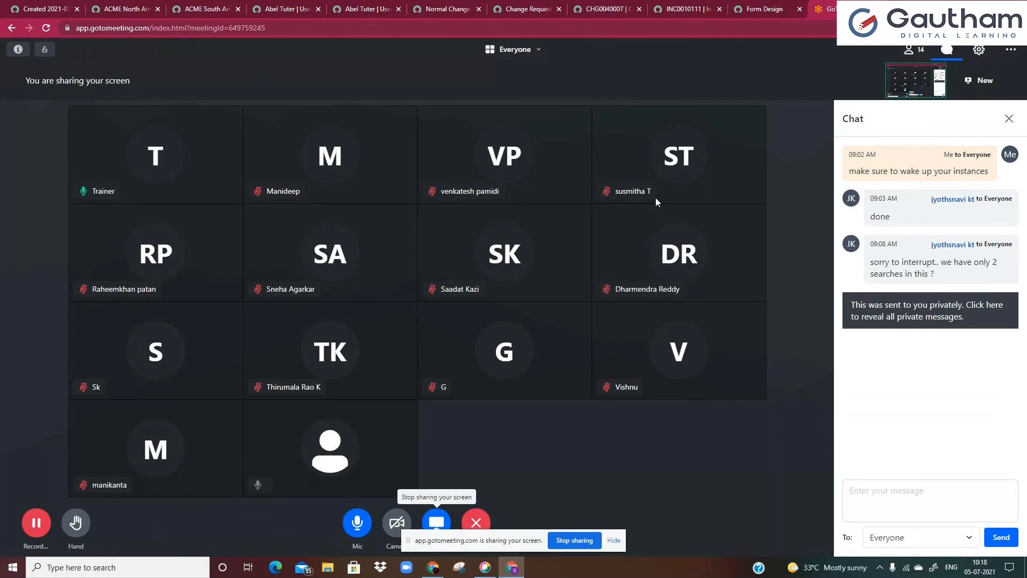